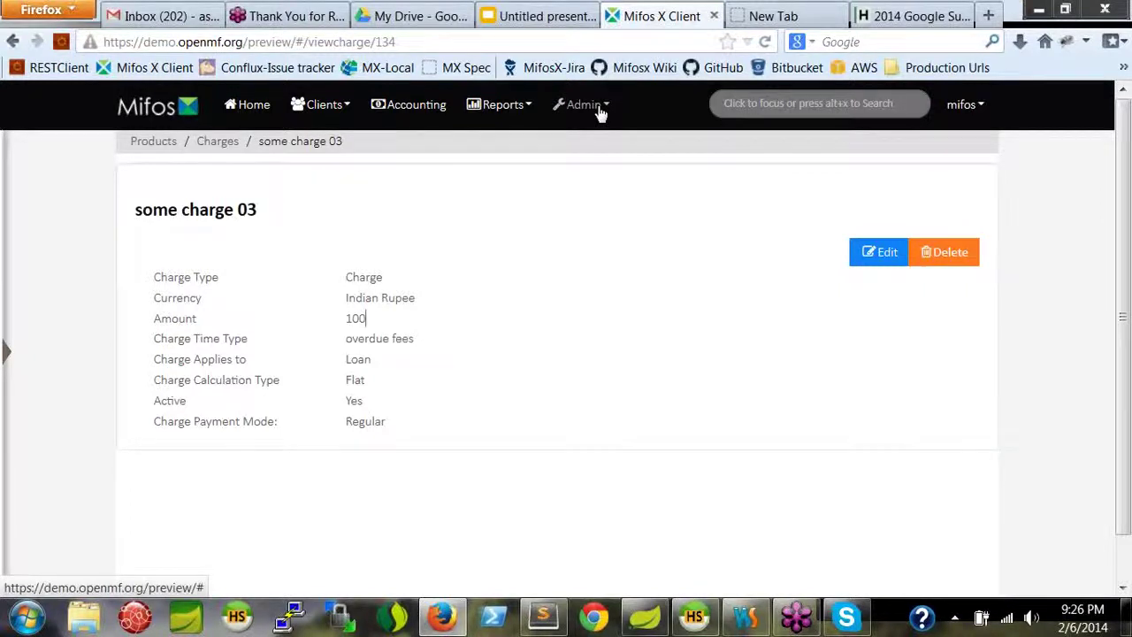
- Open the list of charges in the product administration
left_click(600, 113)
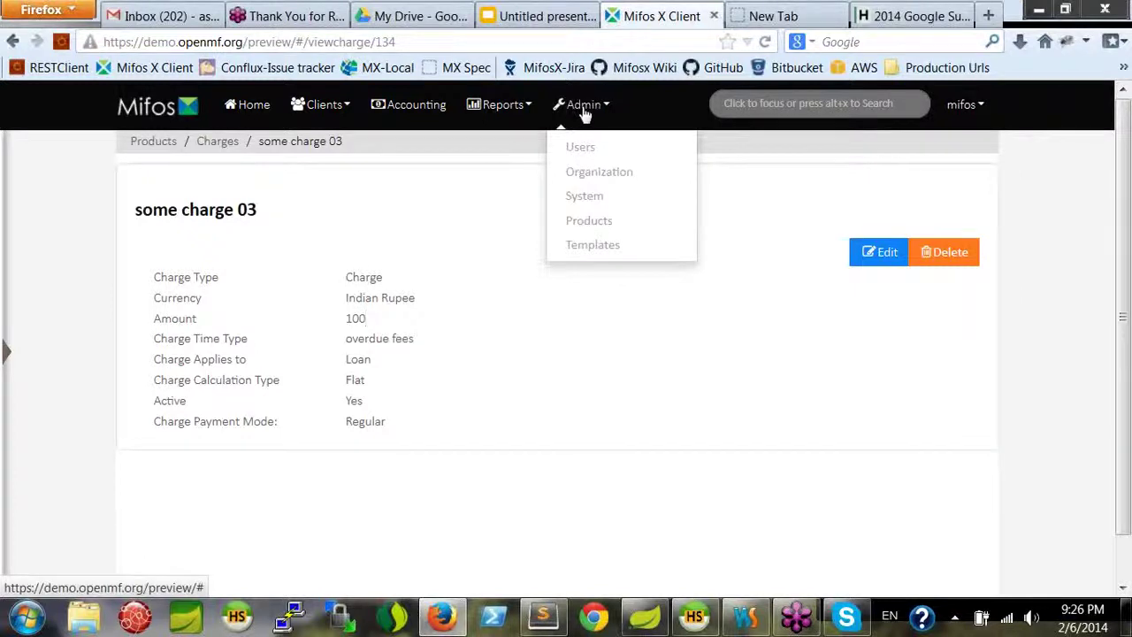
left_click(617, 226)
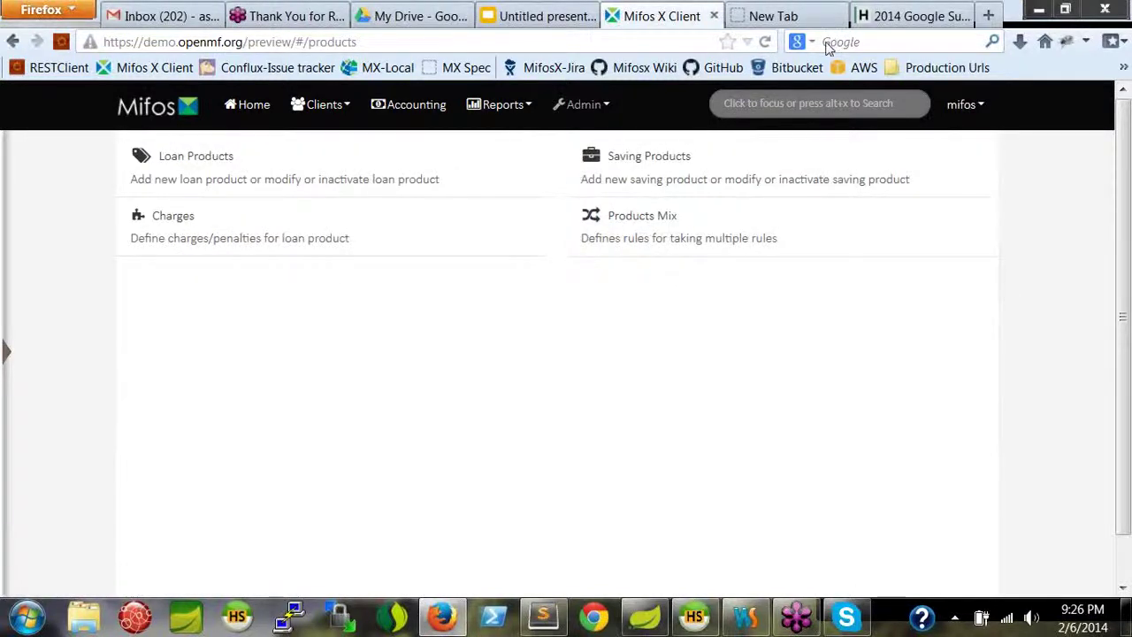
left_click(190, 232)
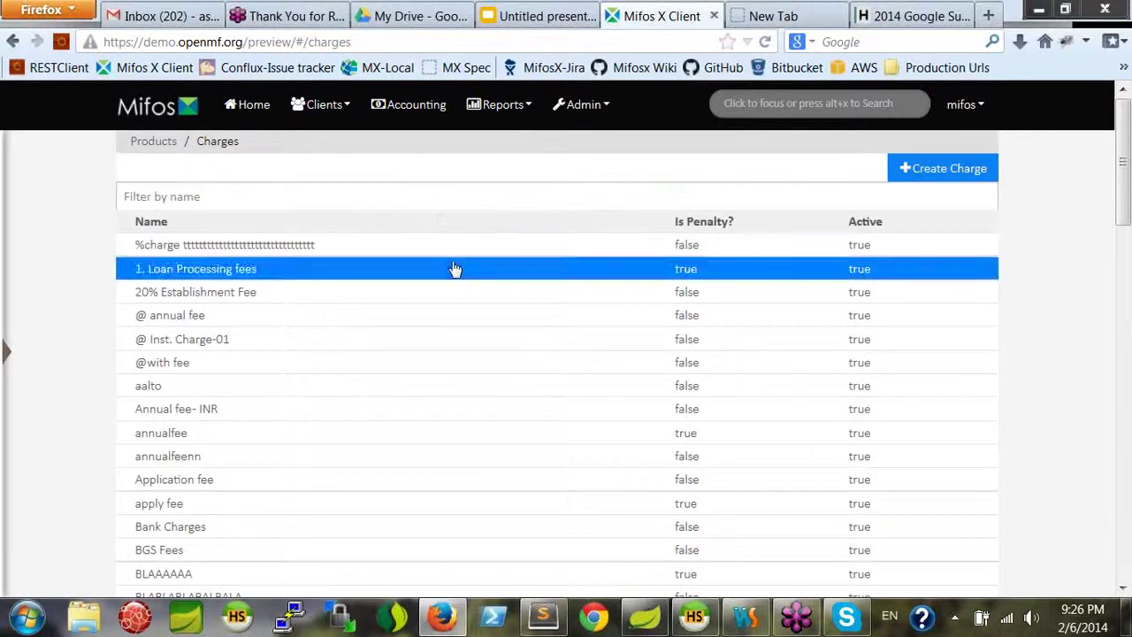
left_click(466, 196)
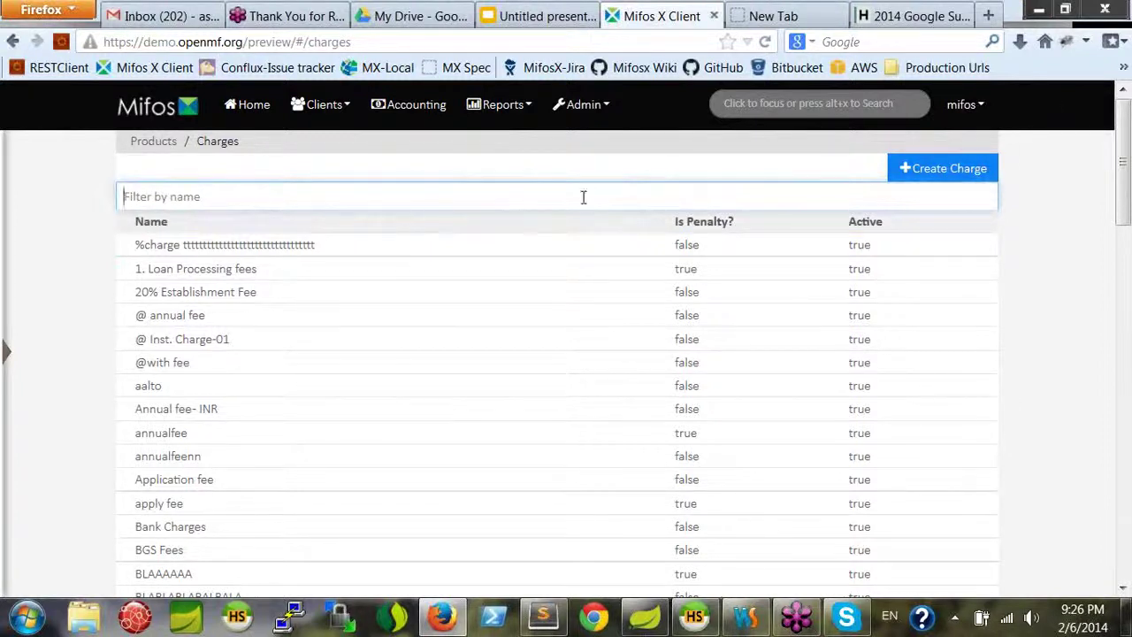
- Start creating a new charge that applies to Loan
left_click(933, 174)
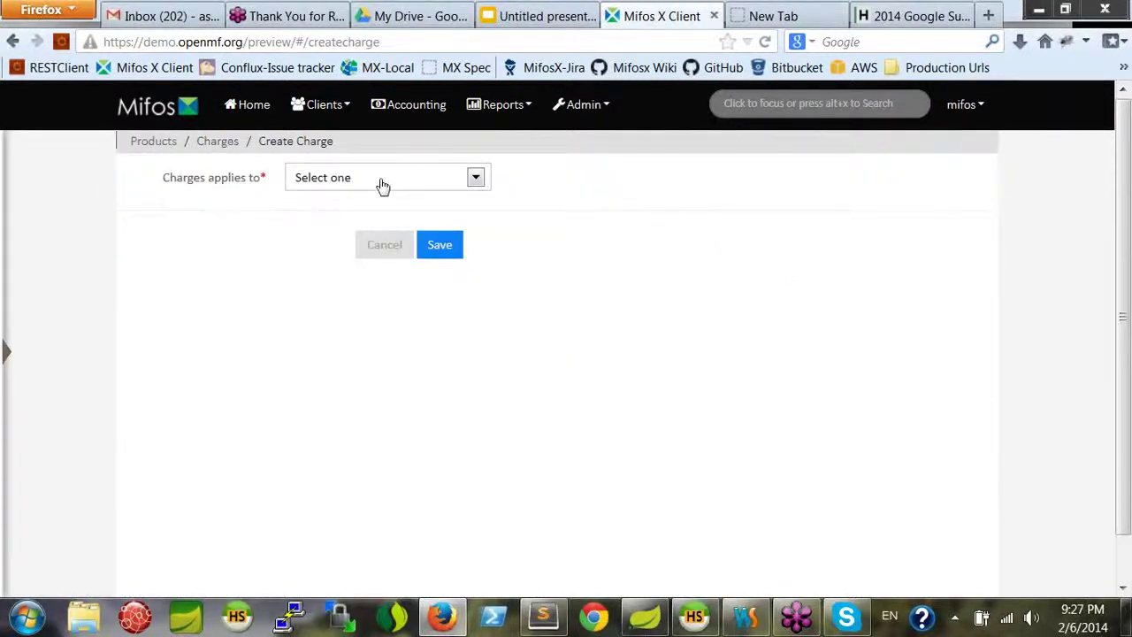
left_click(382, 182)
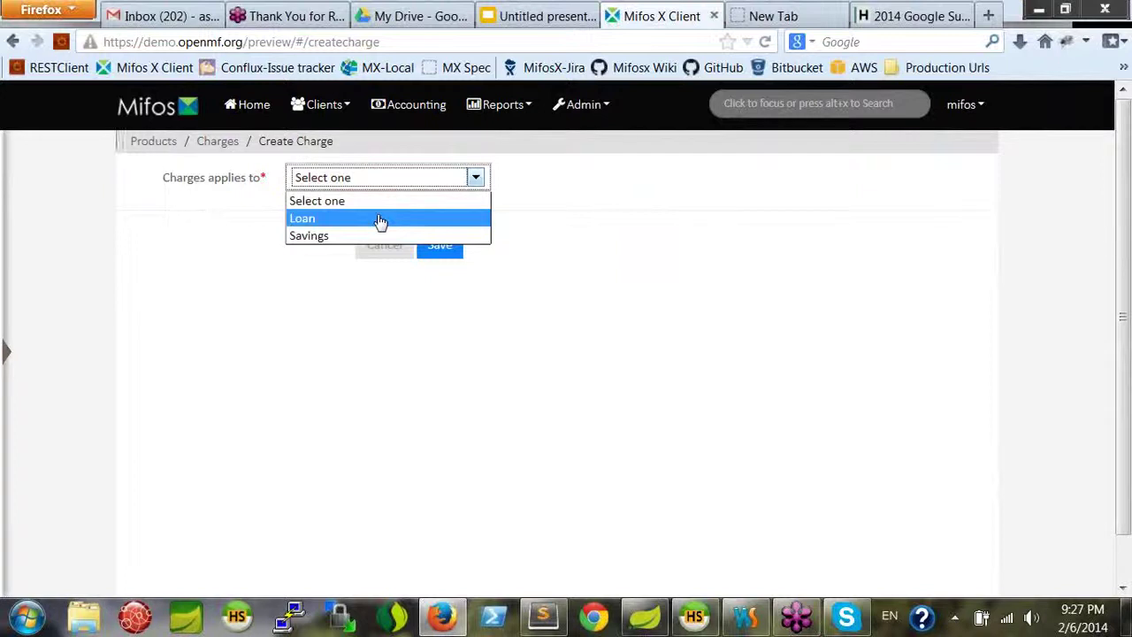
left_click(381, 219)
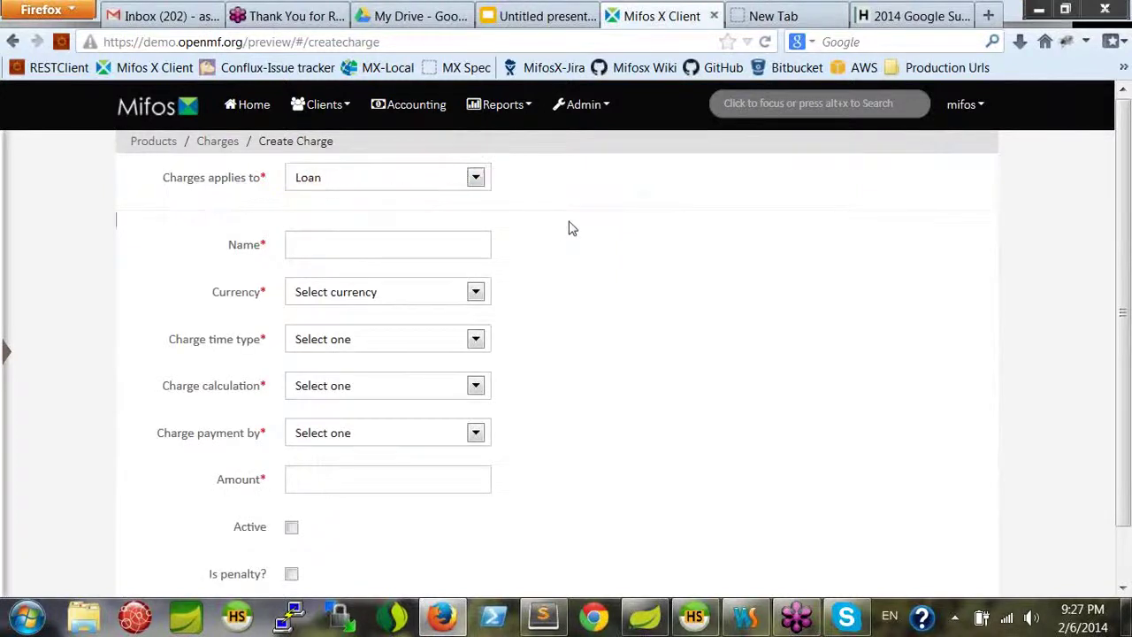
- Examine the currency options and the remaining fields of the loan charge form
mouse_move(1124, 276)
left_mouse_down()
mouse_move(1124, 307)
mouse_move(1113, 293)
mouse_move(1127, 301)
mouse_move(1122, 284)
left_mouse_up()
left_click(475, 294)
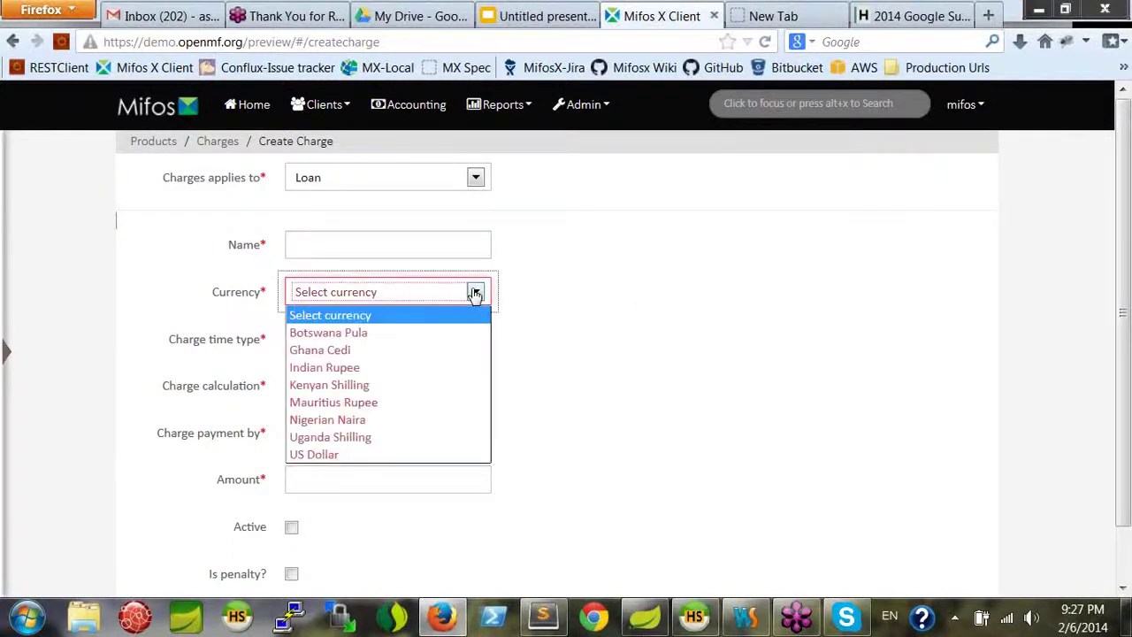
left_click(538, 292)
left_click(537, 292)
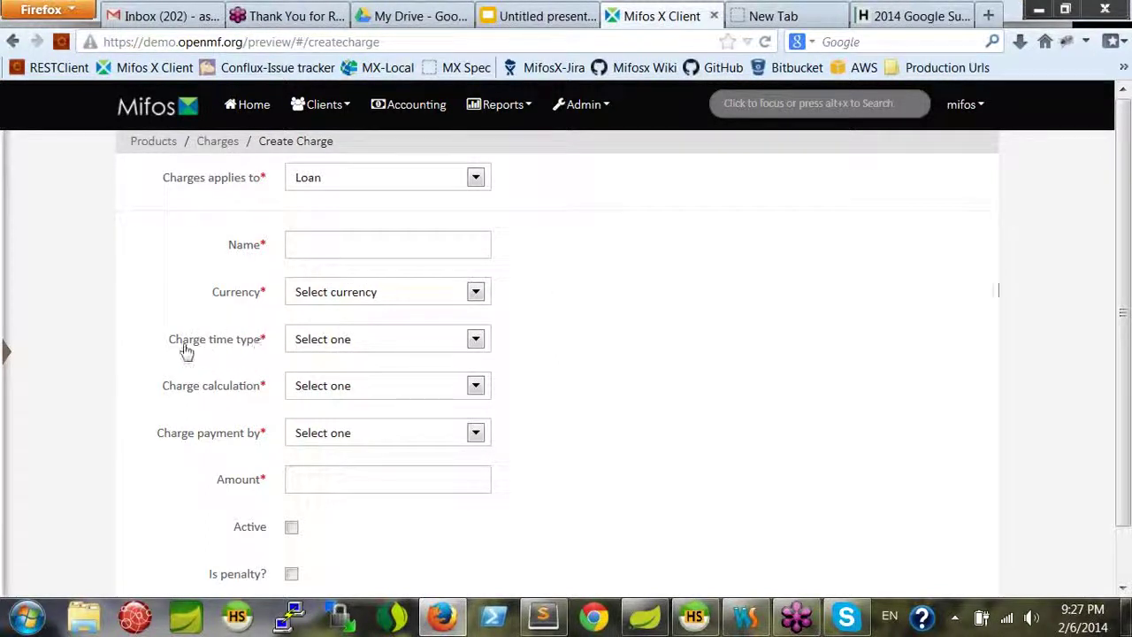
scroll(545, 311, "down", 2)
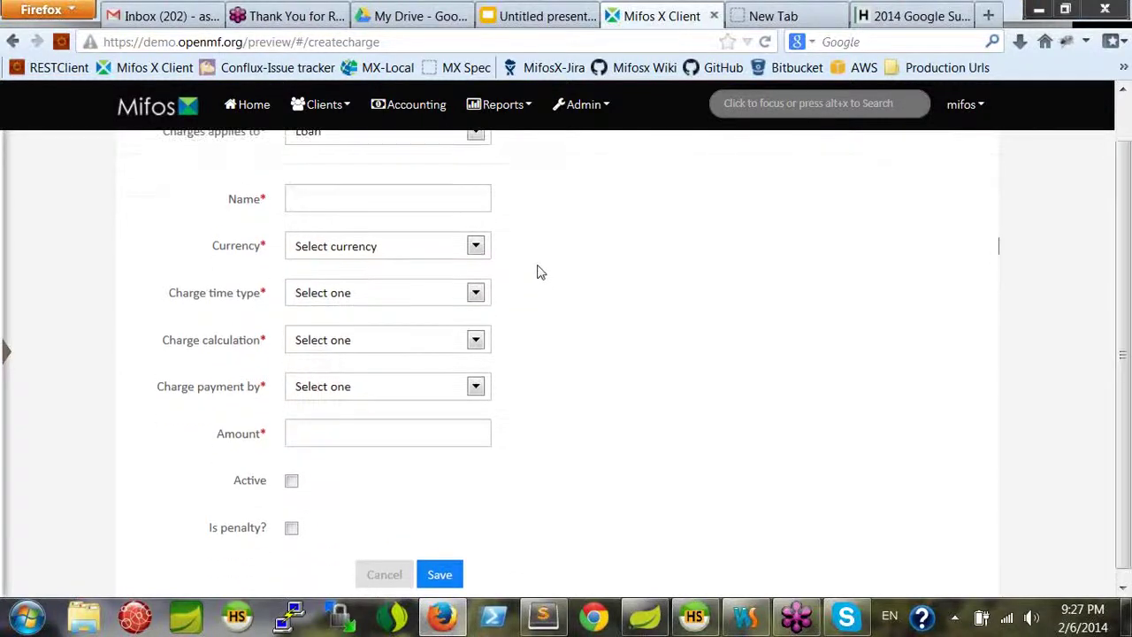
scroll(543, 321, "up", 2)
scroll(186, 303, "down", 2)
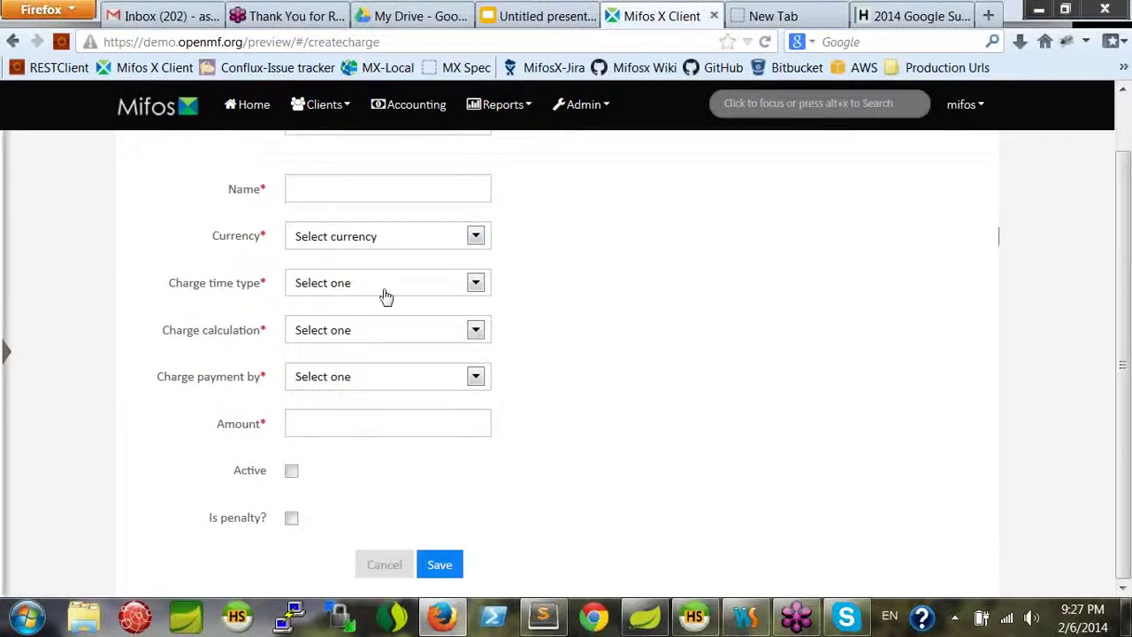
- Examine the options offered for the charge time type and the charge calculation
left_click(477, 285)
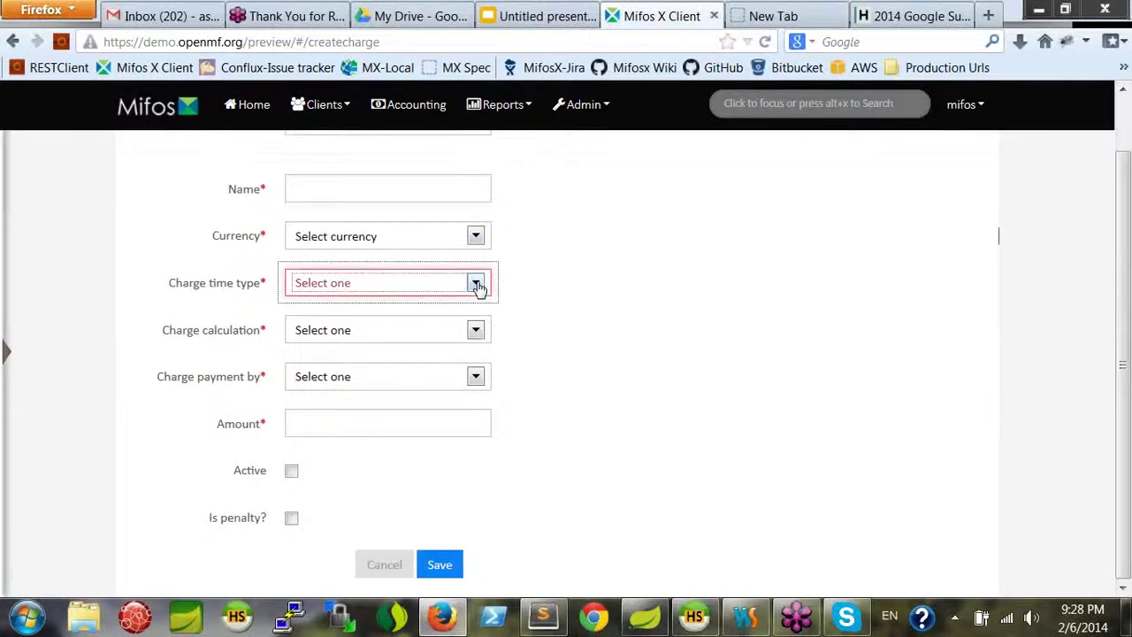
left_click(478, 285)
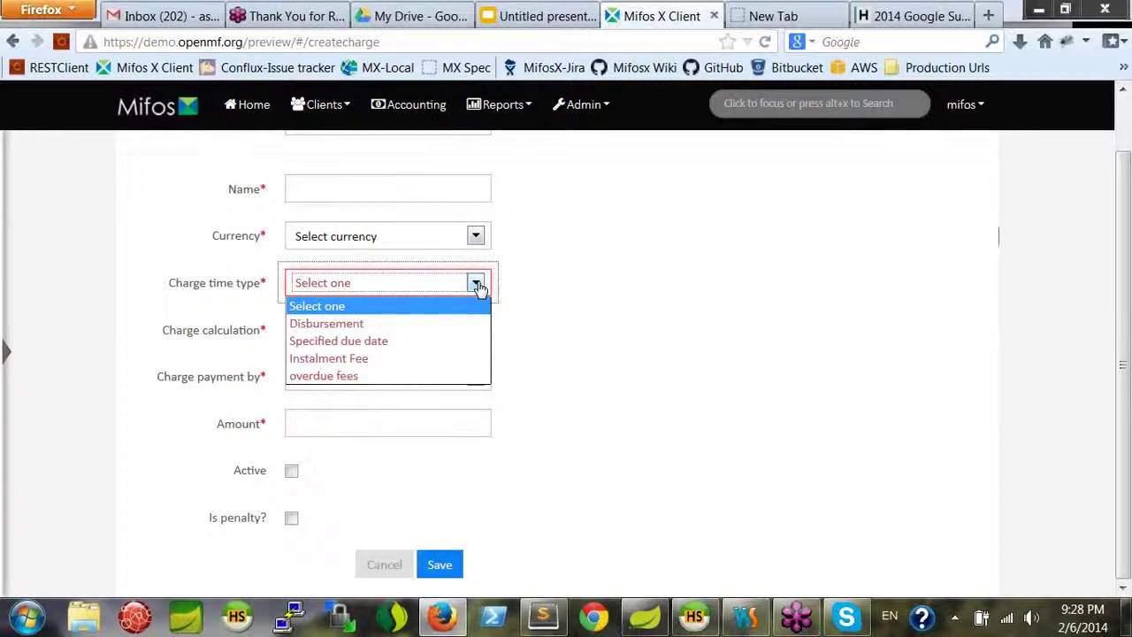
left_click(1123, 389)
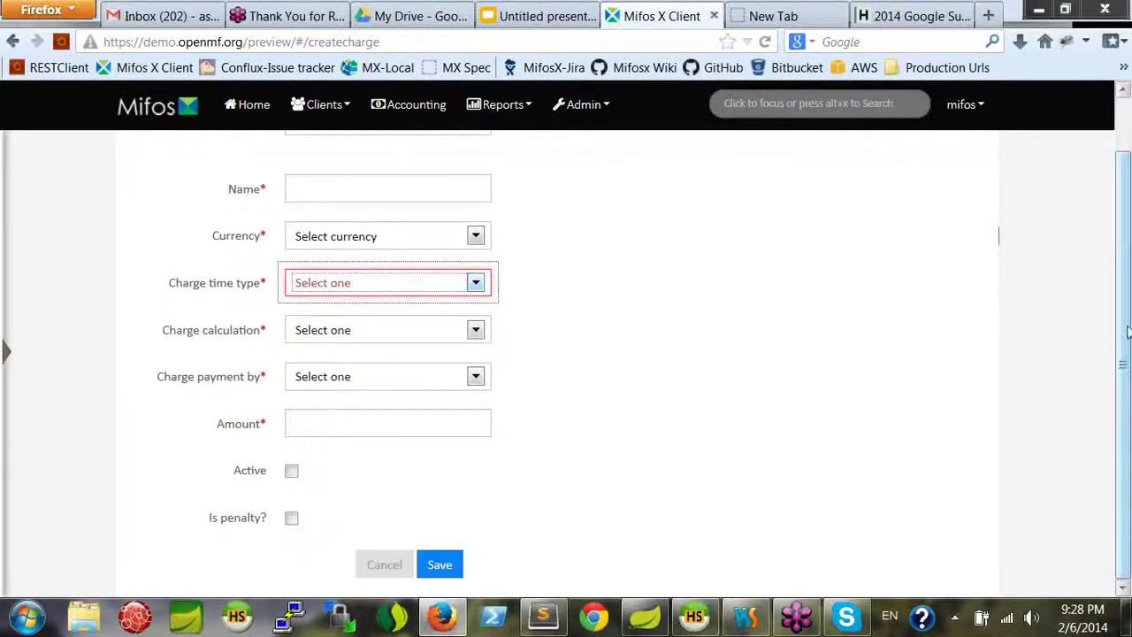
scroll(1126, 319, "up", 2)
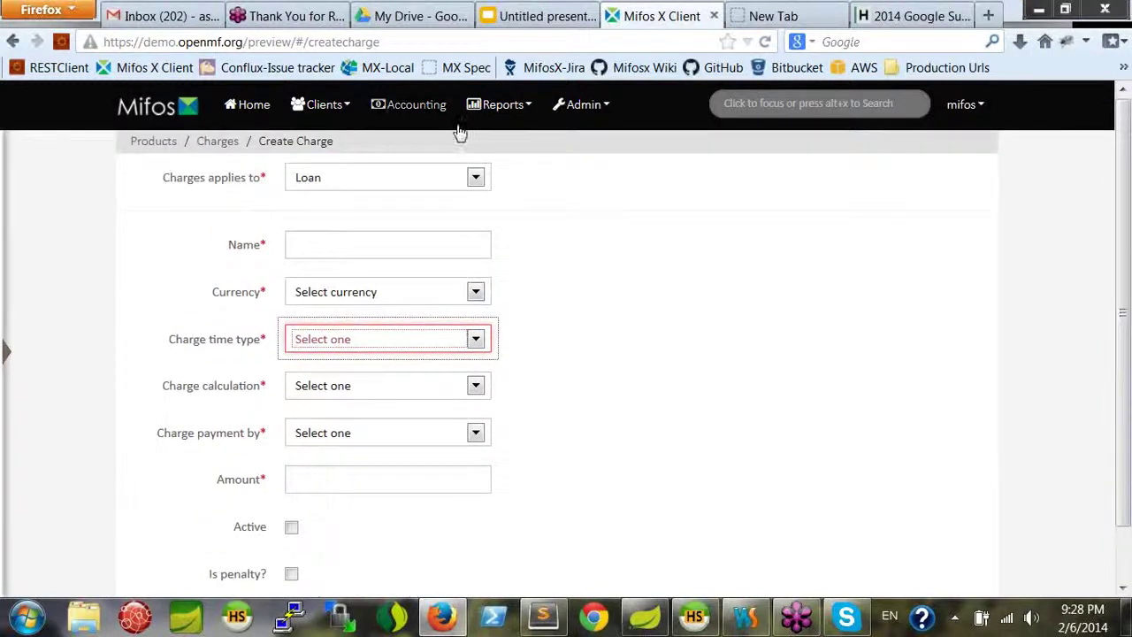
left_click(475, 342)
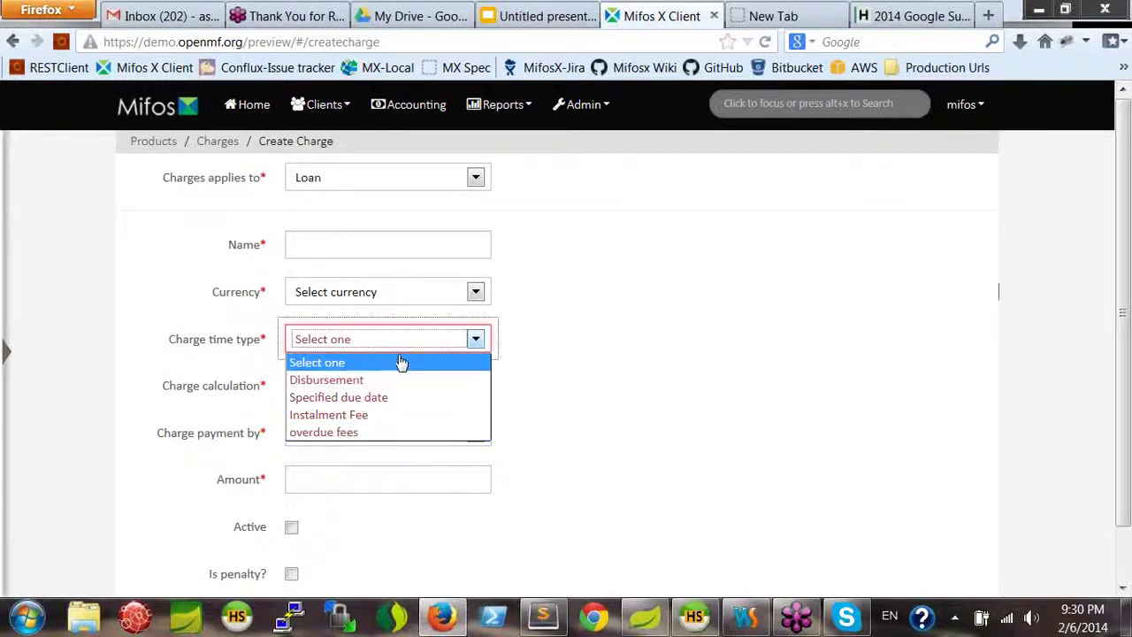
left_click(522, 376)
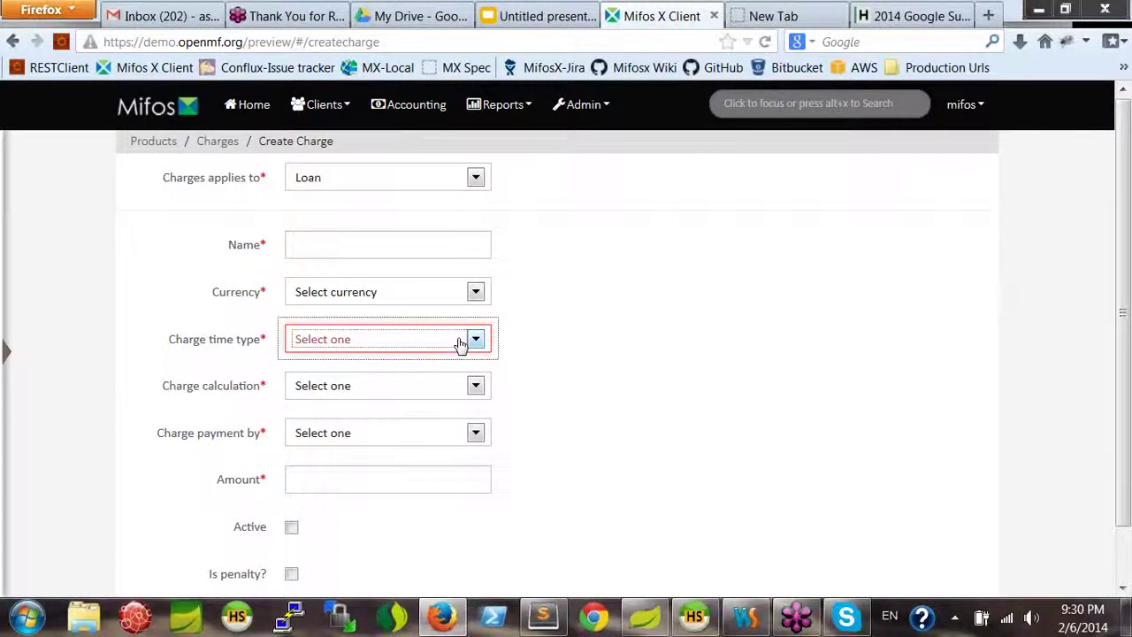
left_click(472, 386)
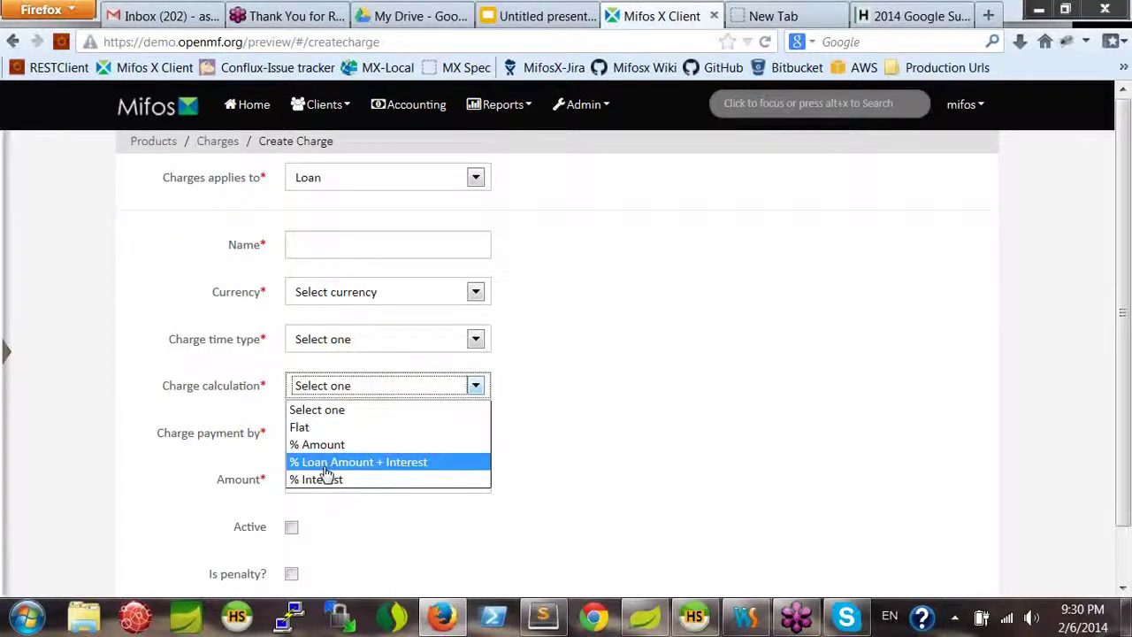
- Set the charge time type to Instalment Fee and the charge calculation to % Interest
left_click(475, 345)
left_click(476, 341)
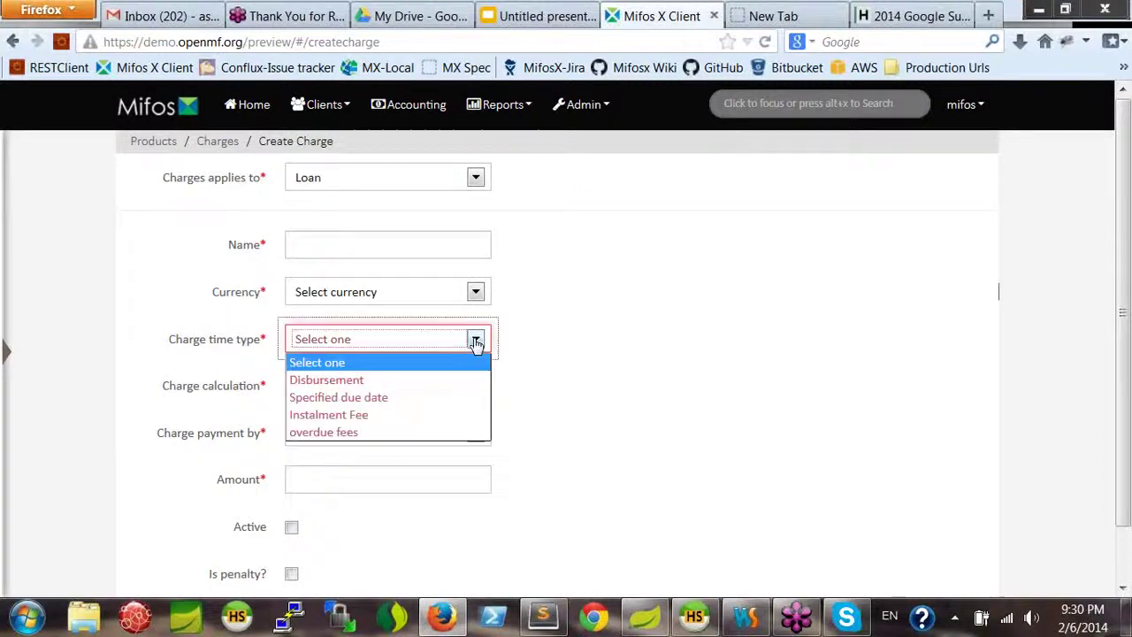
left_click(417, 416)
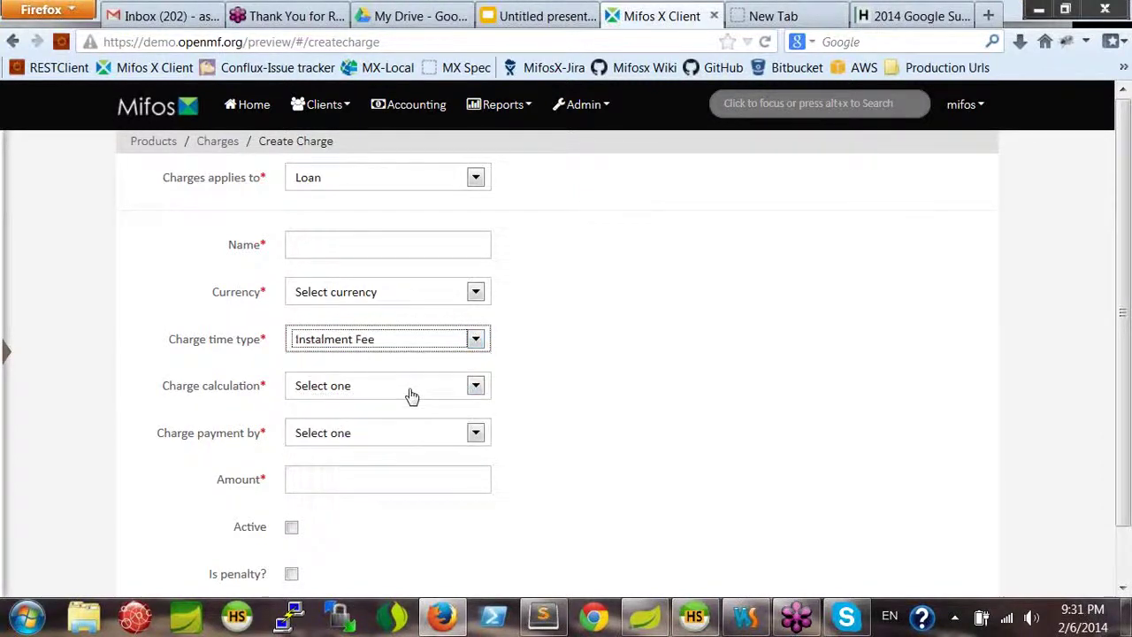
left_click(436, 397)
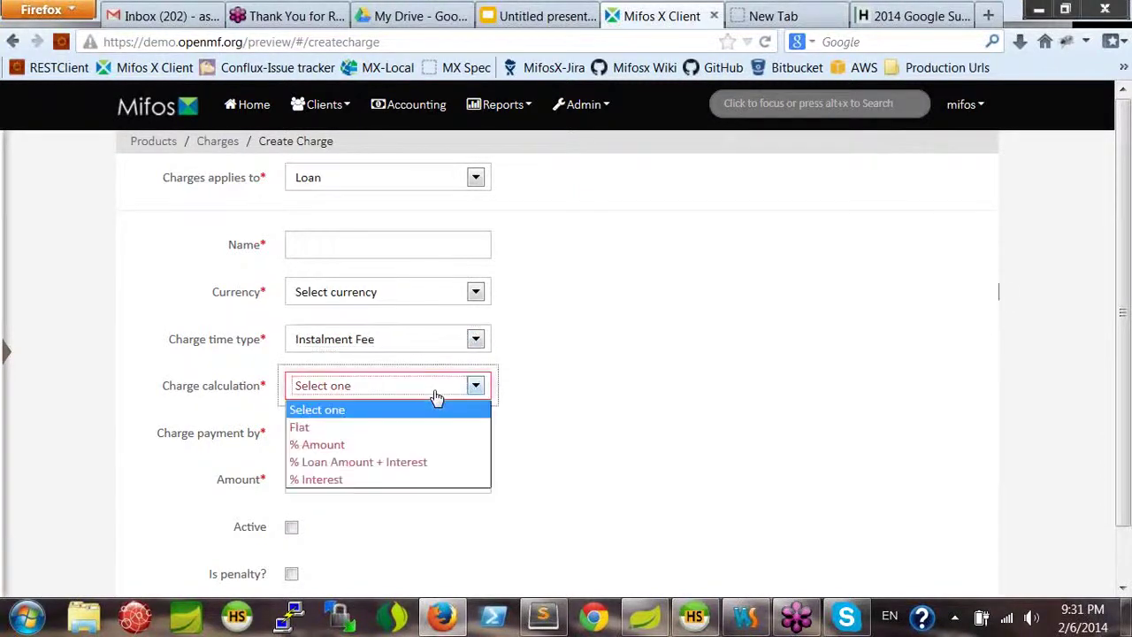
left_click(392, 479)
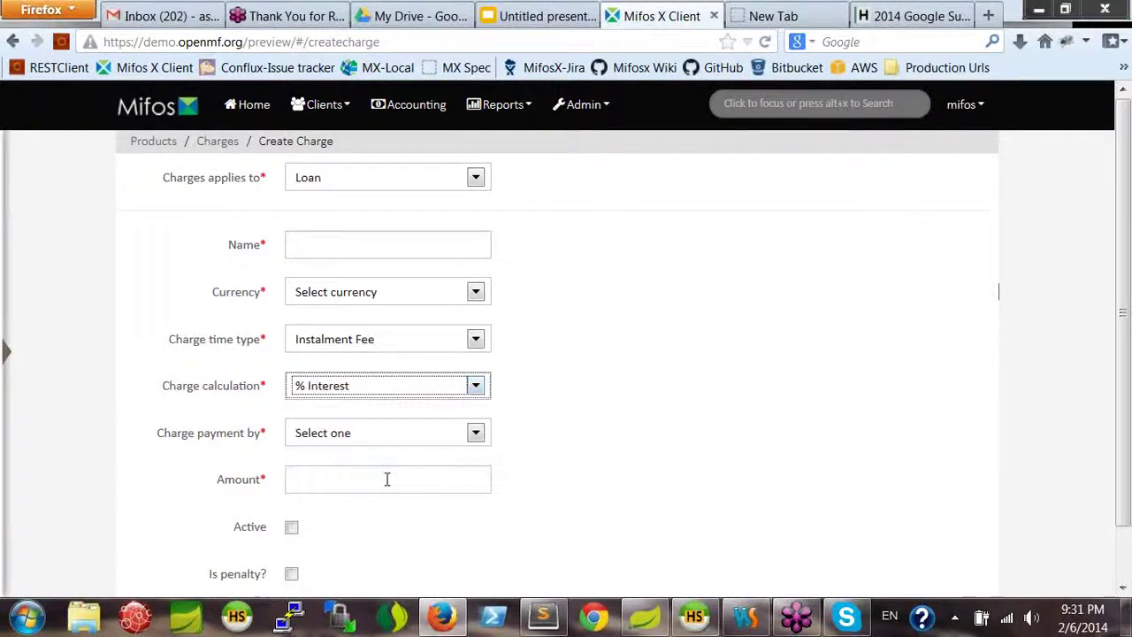
- Change the charge time type to Disbursement
left_click(395, 390)
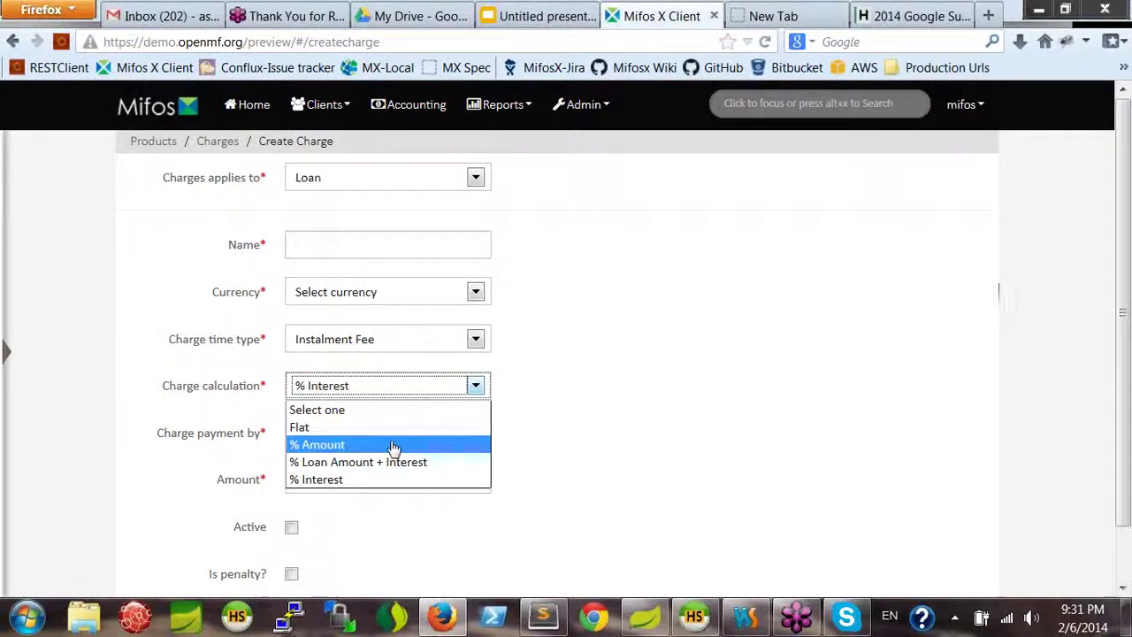
left_click(475, 346)
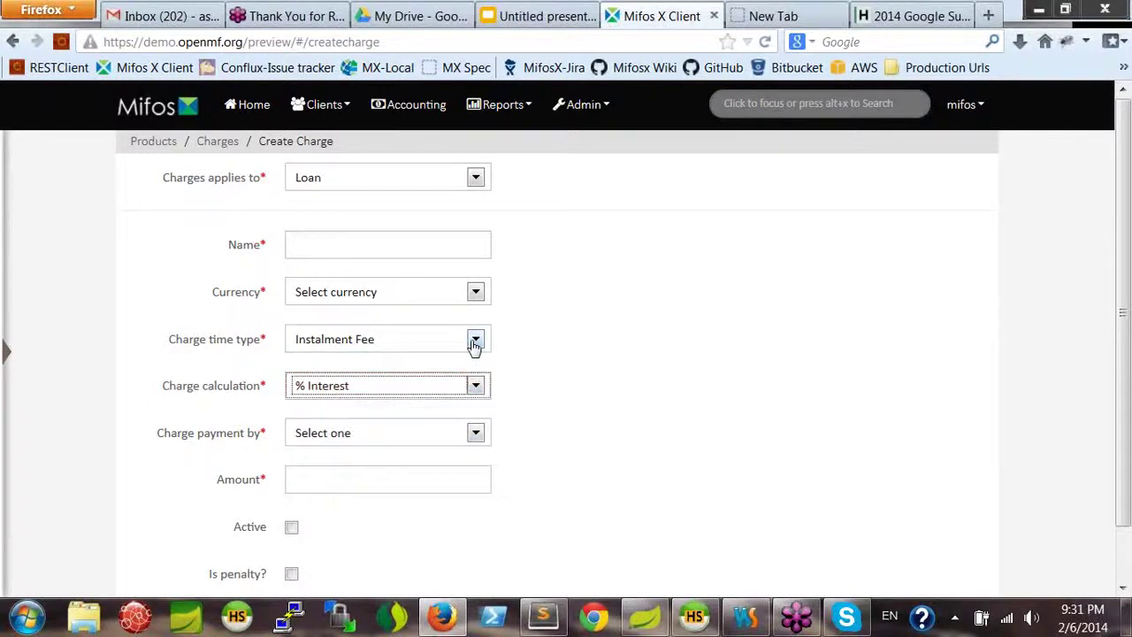
left_click(475, 344)
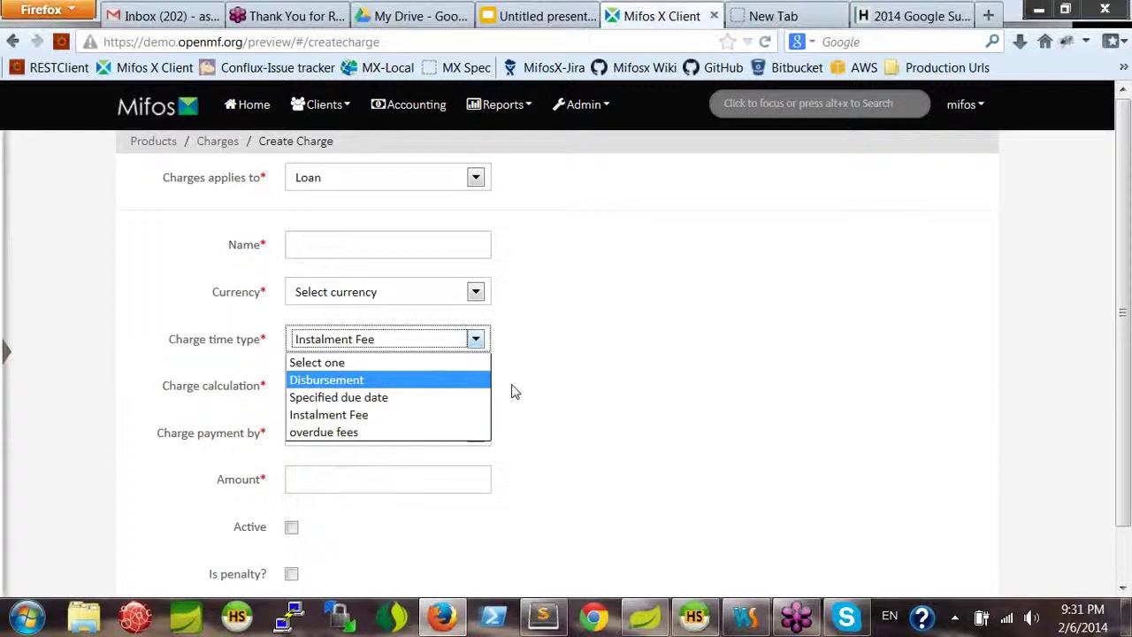
left_click(359, 382)
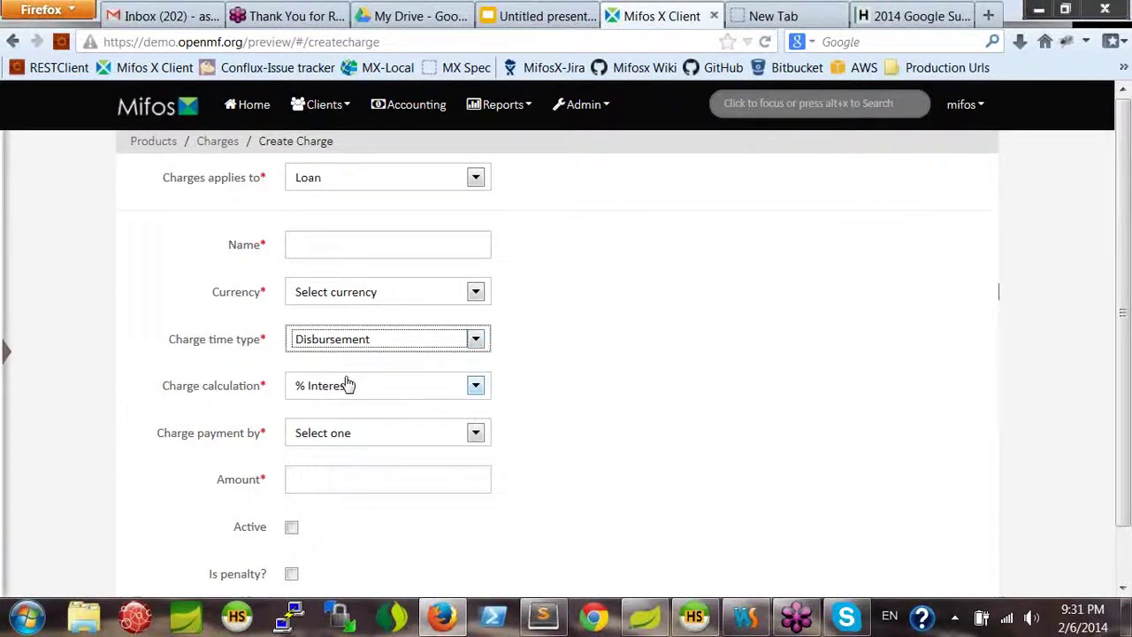
- Reset the charge calculation to Select one and review the charge payment options
left_click(474, 386)
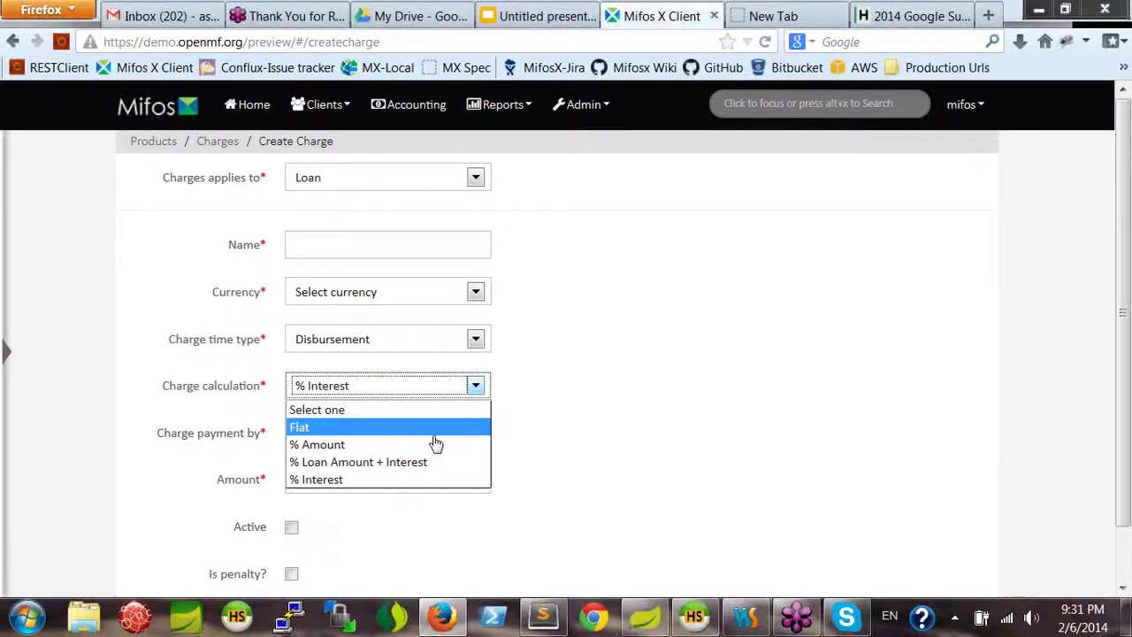
left_click(370, 482)
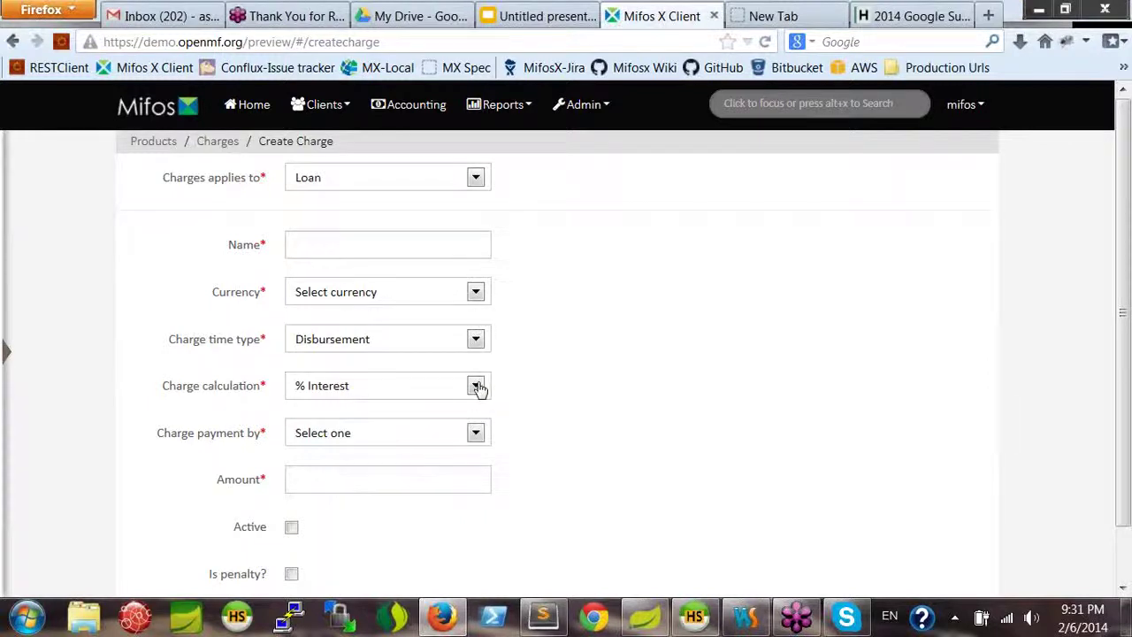
left_click(477, 387)
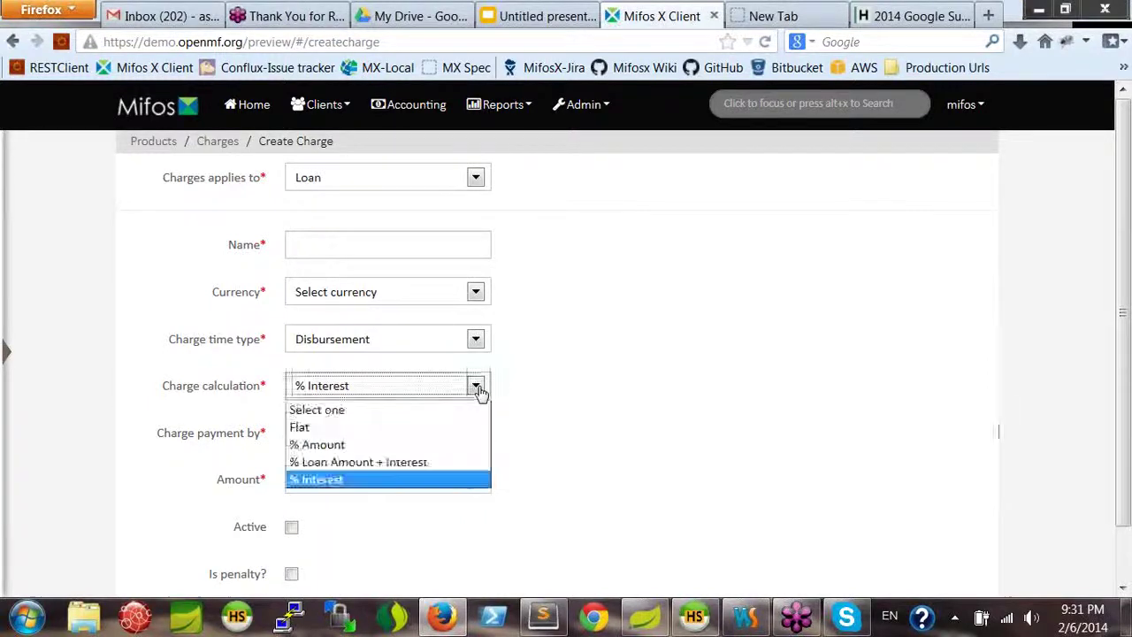
left_click(451, 410)
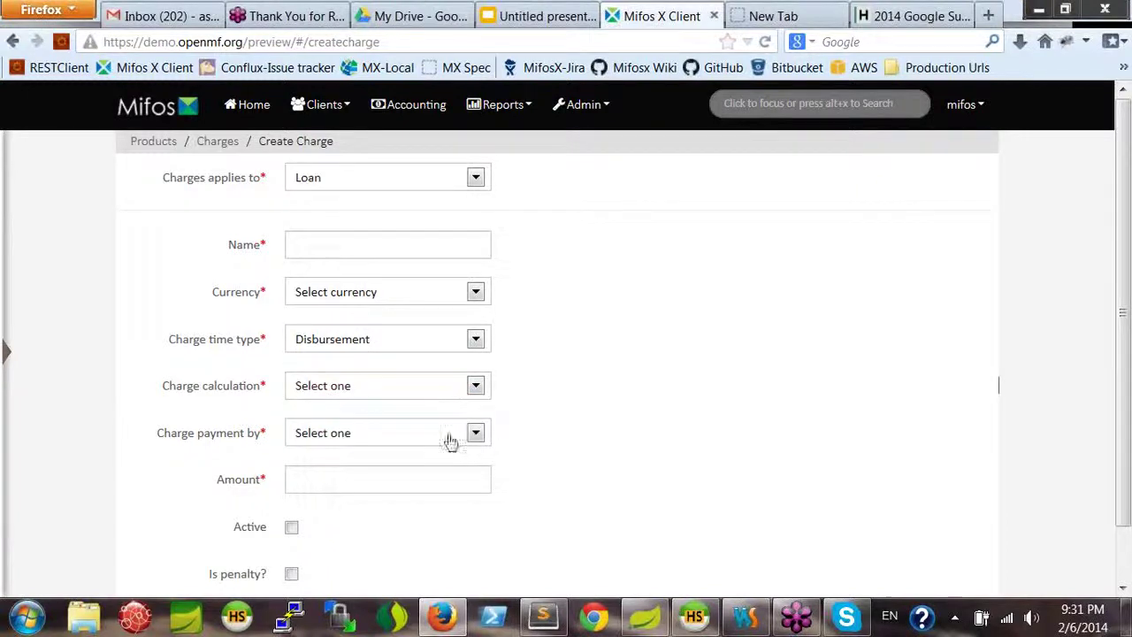
left_click(478, 436)
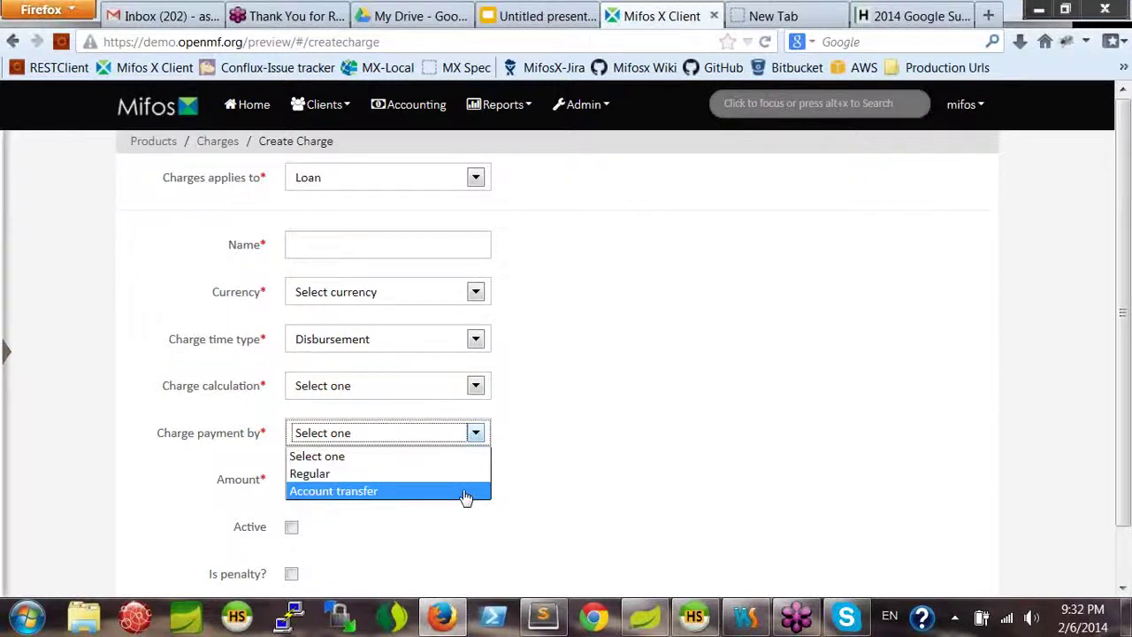
left_click(564, 439)
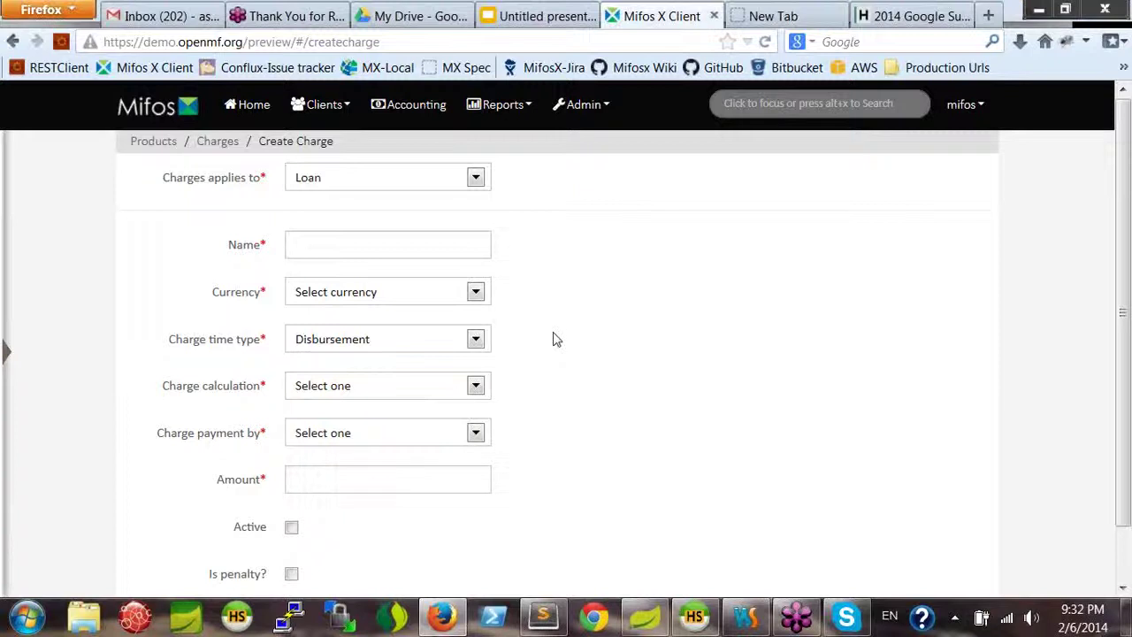
- Set the charge calculation to Flat and enter an amount of 100
scroll(553, 339, "down", 1)
left_click(367, 425)
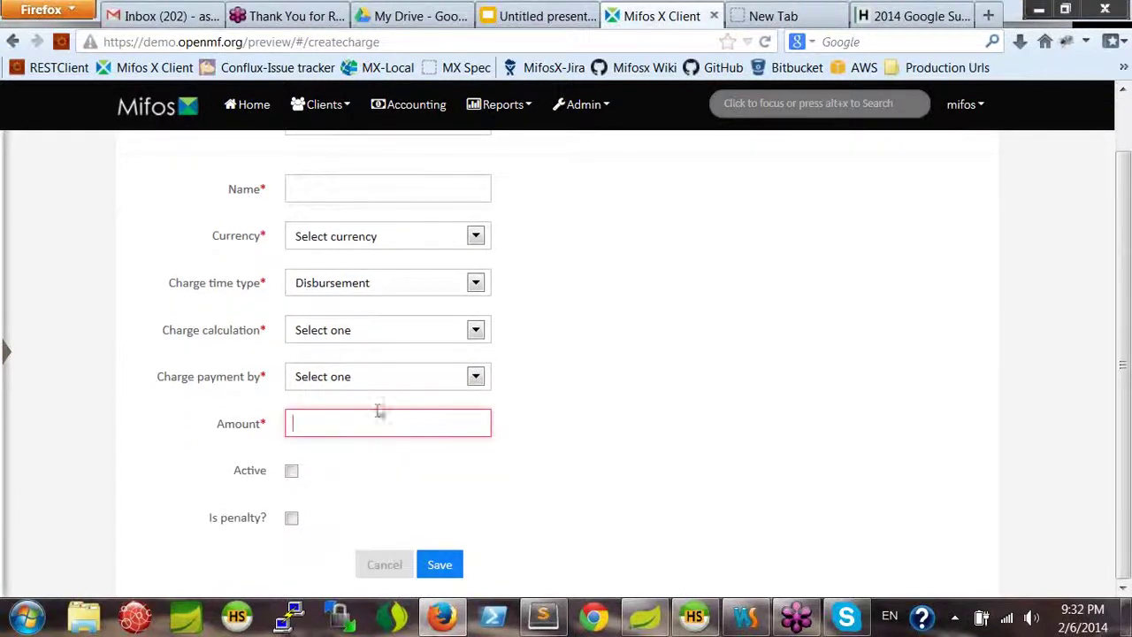
left_click(369, 337)
left_click(369, 338)
left_click(322, 419)
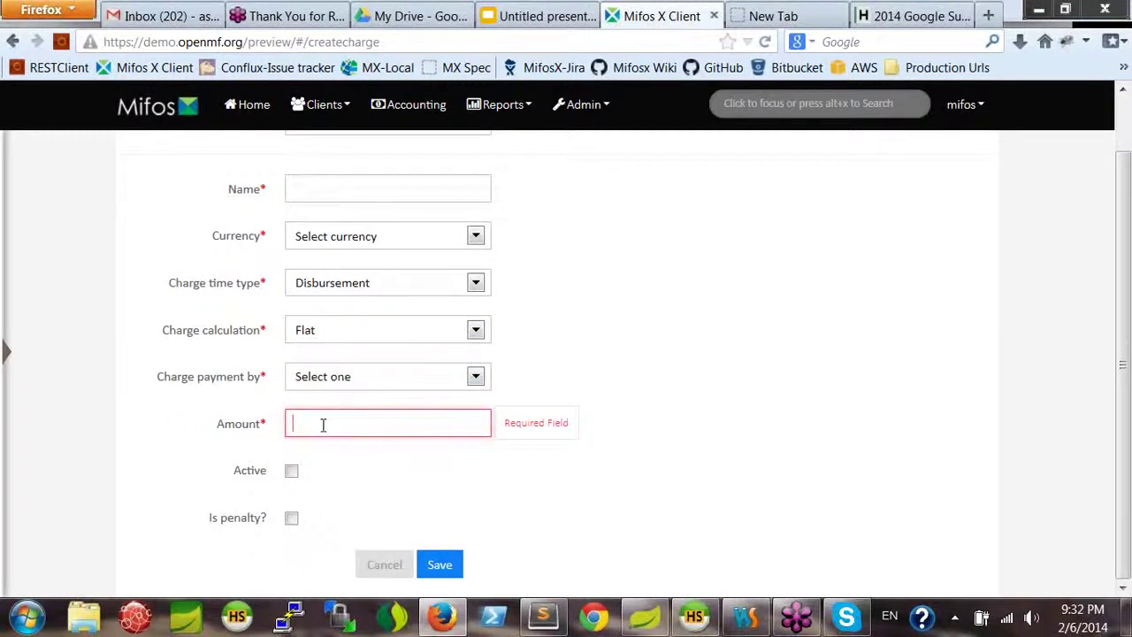
type("100")
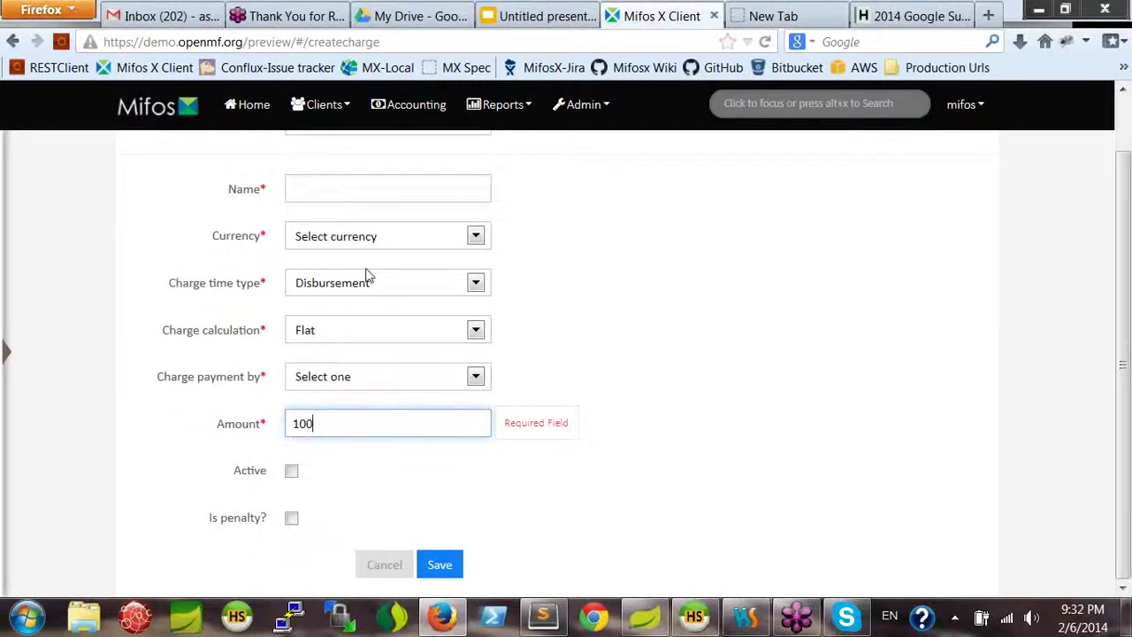
- Set the charge currency to Indian Rupee
left_click(413, 239)
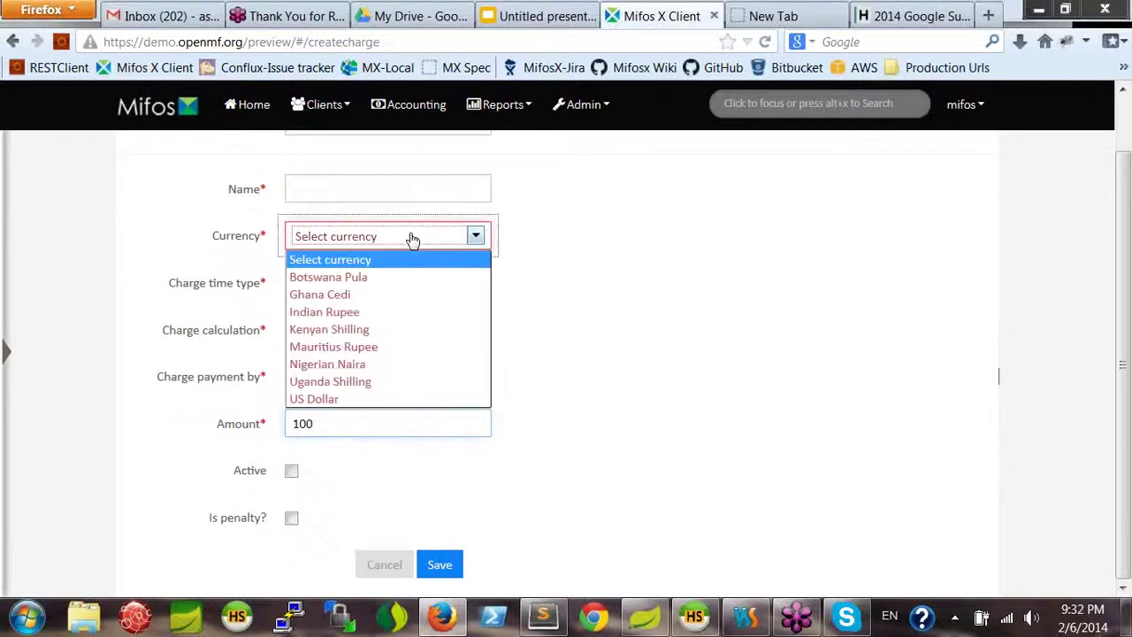
left_click(389, 311)
left_click(338, 428)
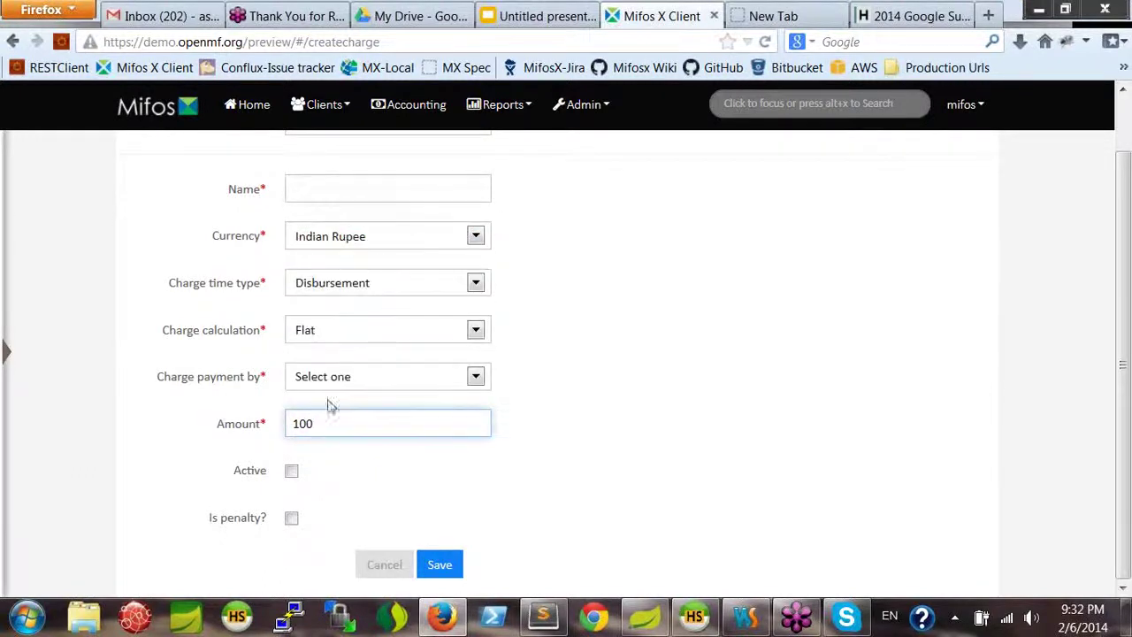
- Set the charge calculation to % Amount and replace the charge amount with 0.5
left_click(399, 332)
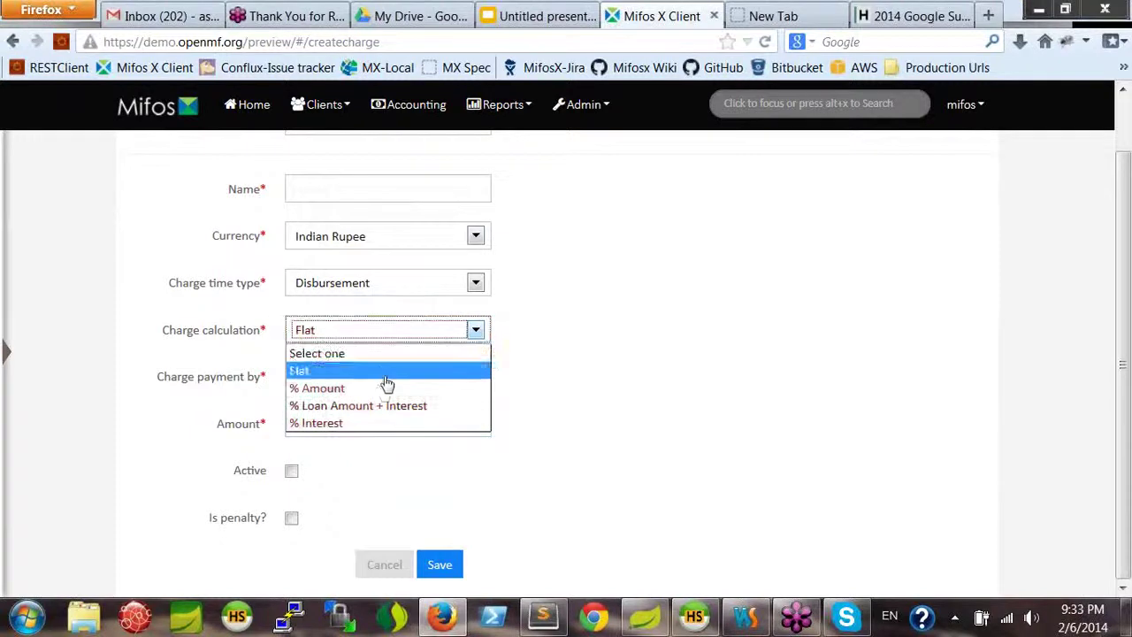
left_click(381, 389)
left_click(337, 428)
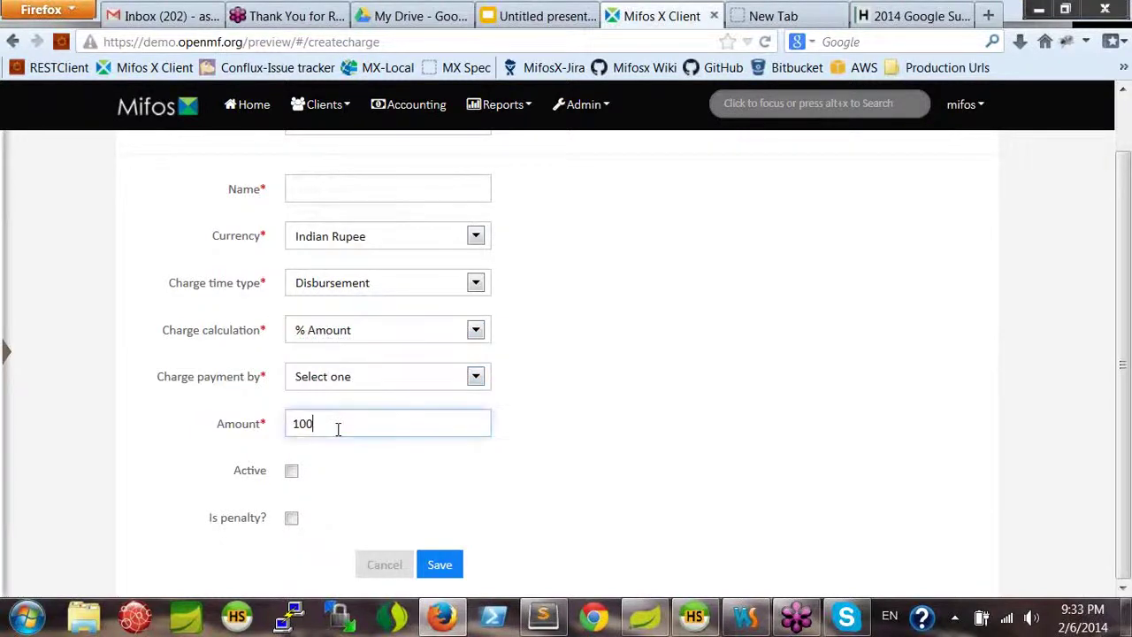
key("BackSpace")
key("BackSpace")
key("BackSpace")
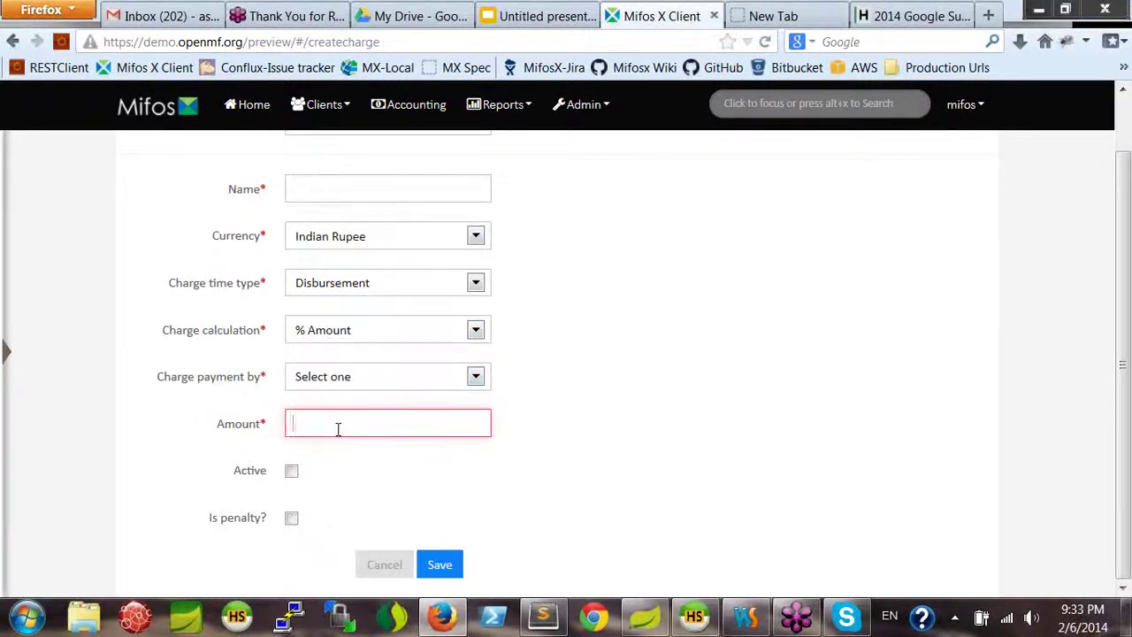
type("0.5")
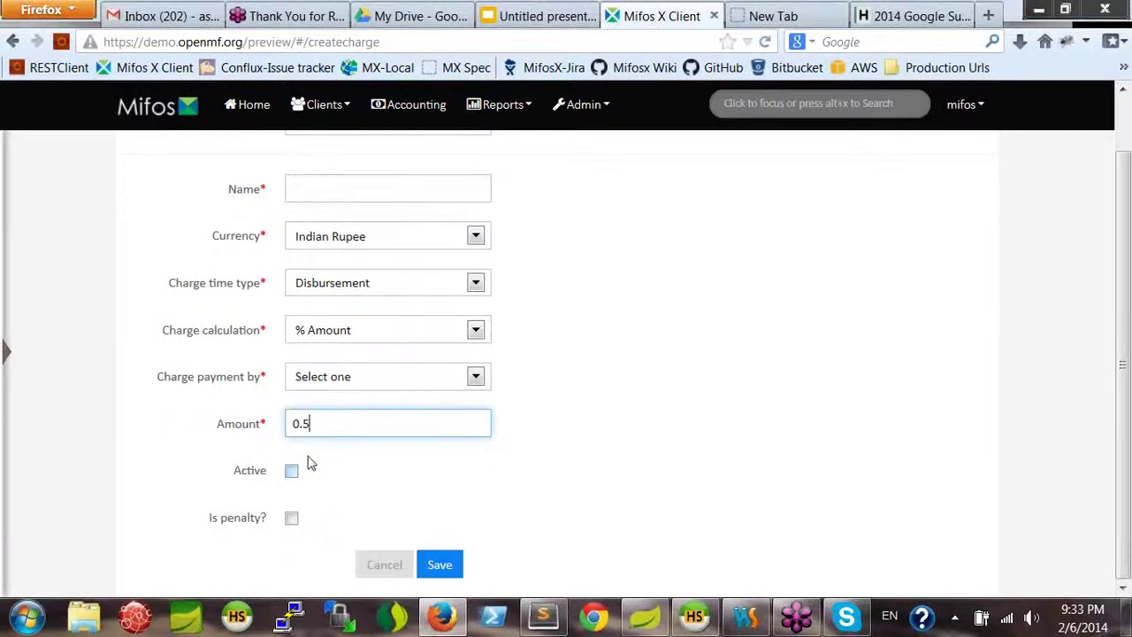
left_click_drag(309, 424, 291, 424)
left_click(315, 425)
left_click(537, 361)
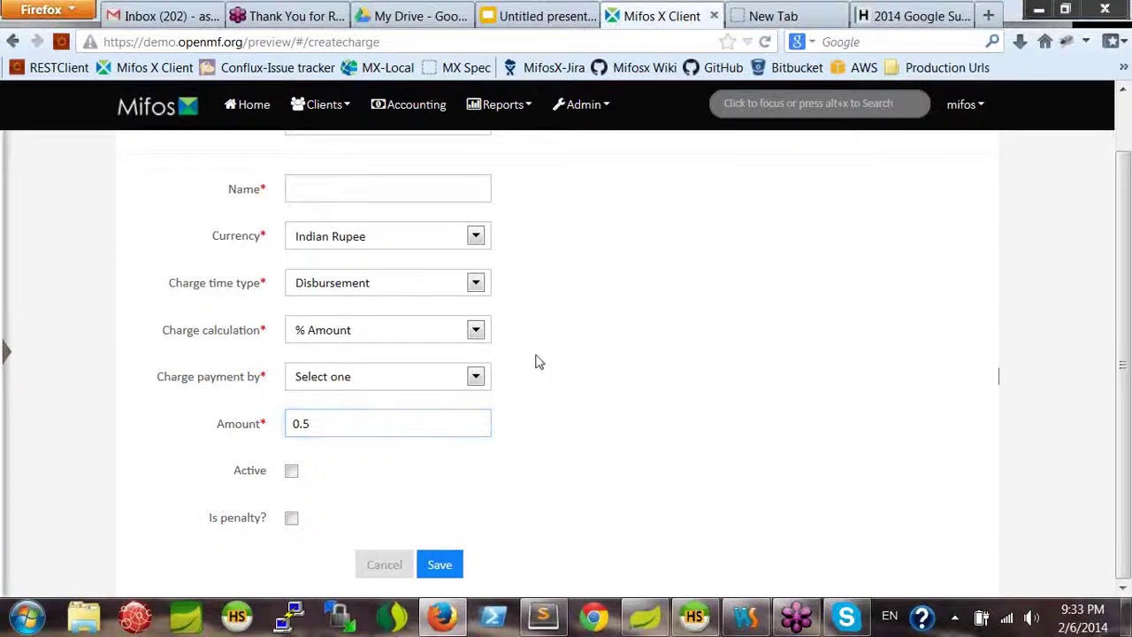
- Try toggling the charge's Active option and mark the charge as a penalty
left_click(293, 475)
left_click(316, 476)
left_click(293, 478)
left_click(292, 521)
left_click(292, 520)
key("shift+Tab")
key("space")
left_click(293, 522)
- Switch the charge to apply to Savings and select Indian Rupee as its currency
scroll(588, 489, "up", 2)
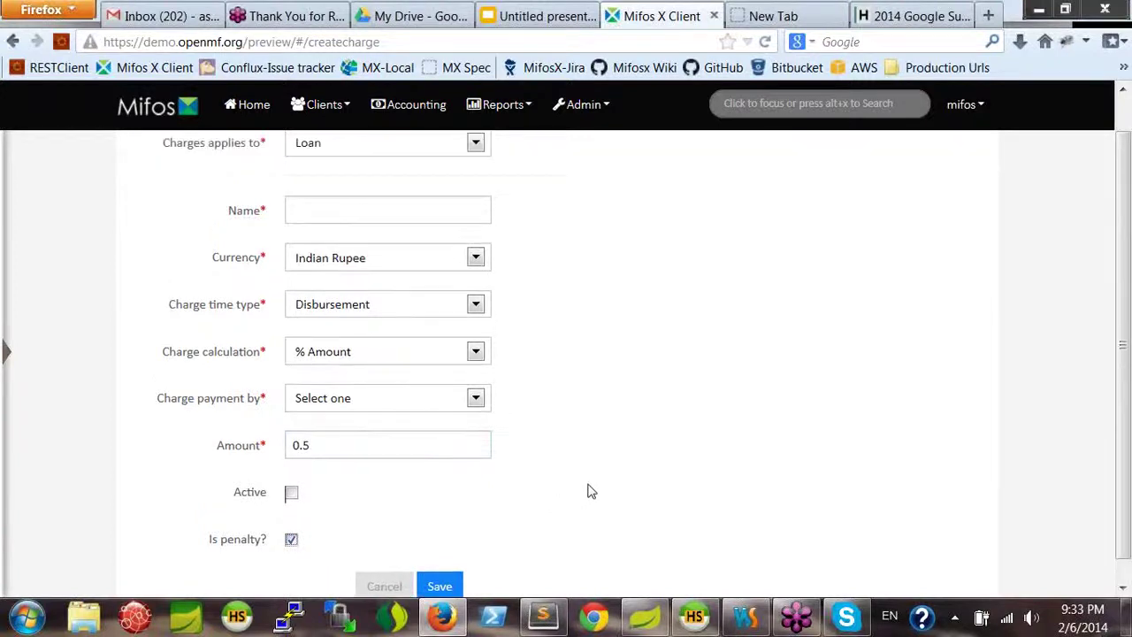
scroll(652, 416, "down", 2)
scroll(405, 247, "up", 2)
left_click(349, 179)
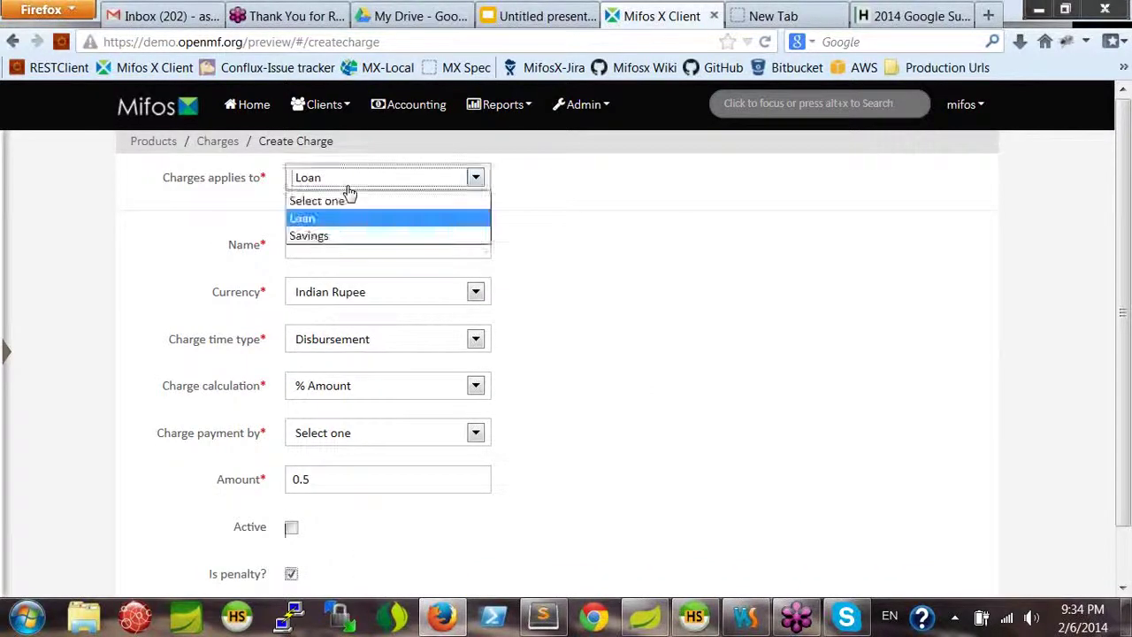
left_click(346, 237)
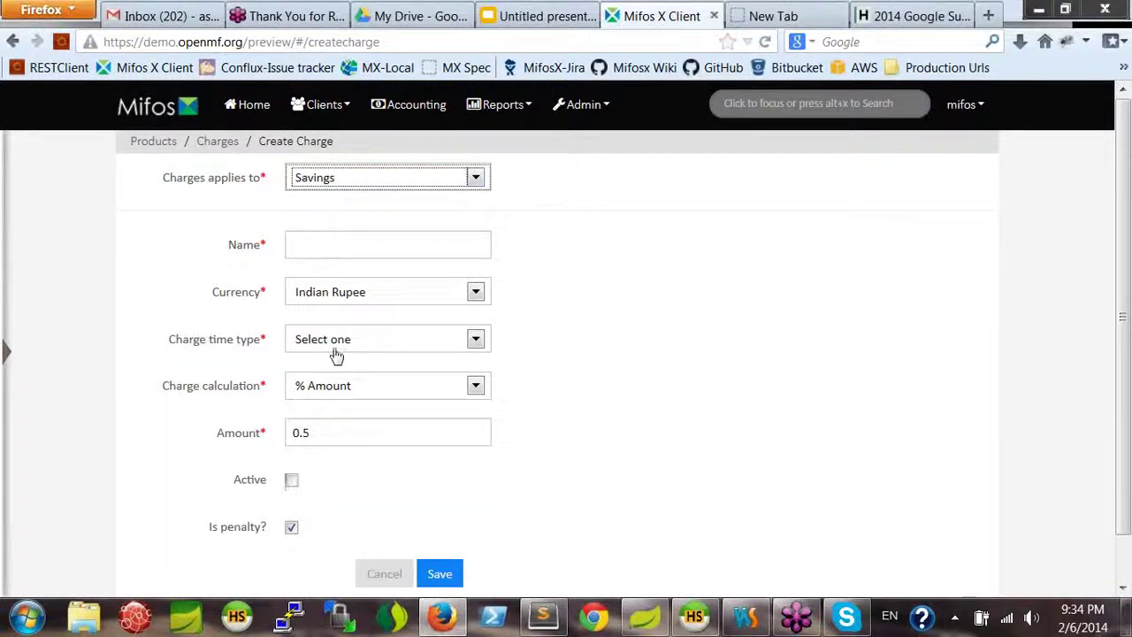
left_click(475, 292)
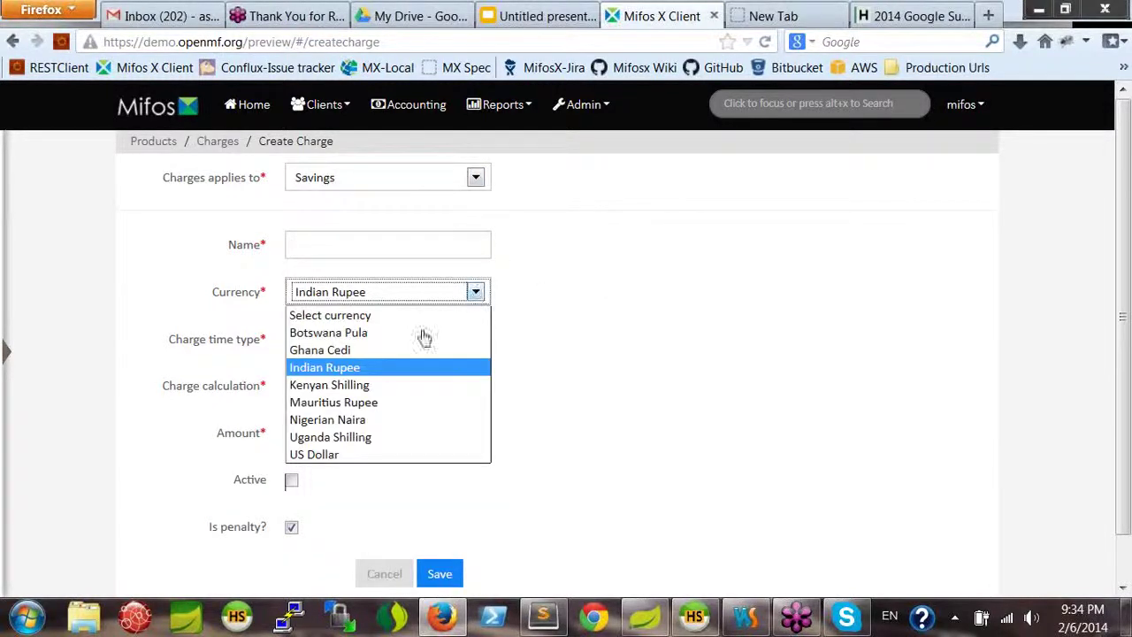
left_click(296, 369)
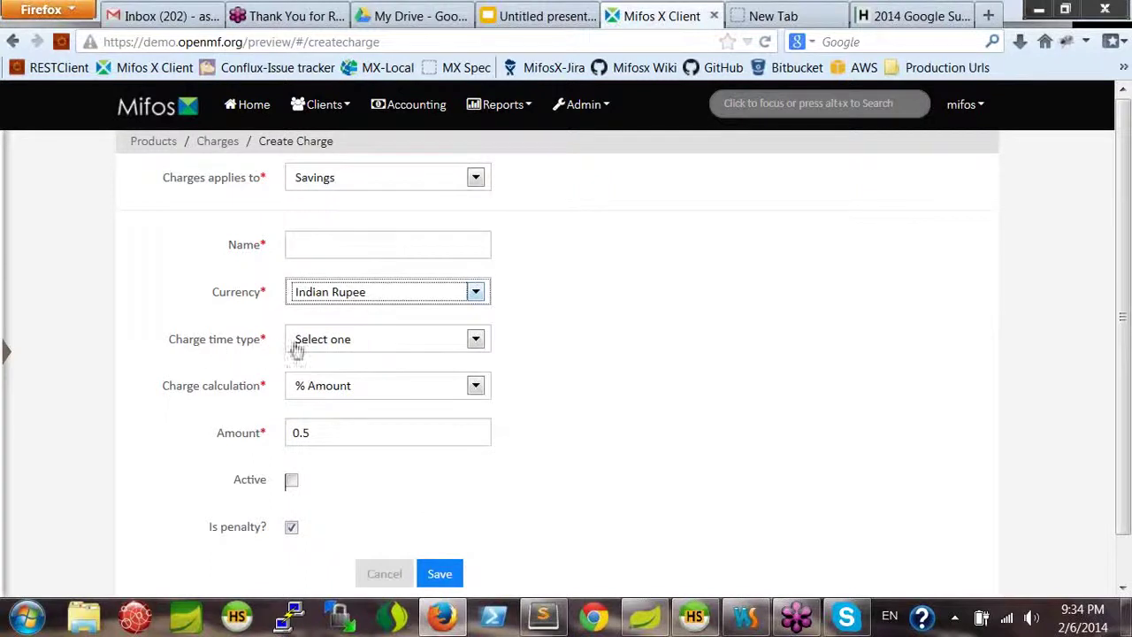
- Review the charge time type options offered for a savings charge without choosing one
left_click(356, 345)
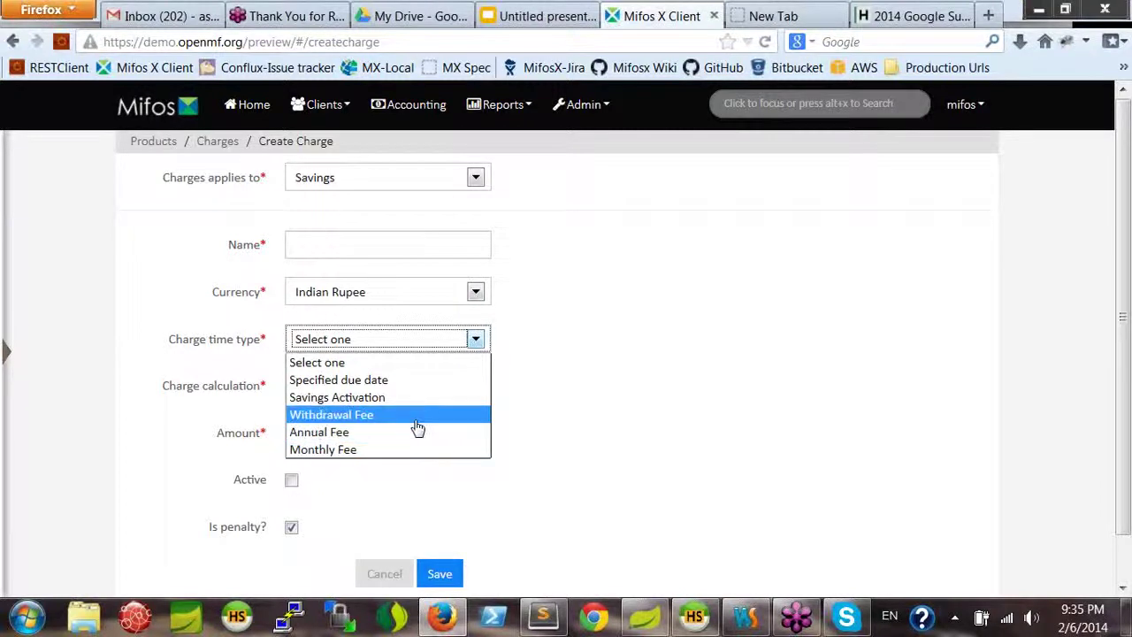
left_click(582, 406)
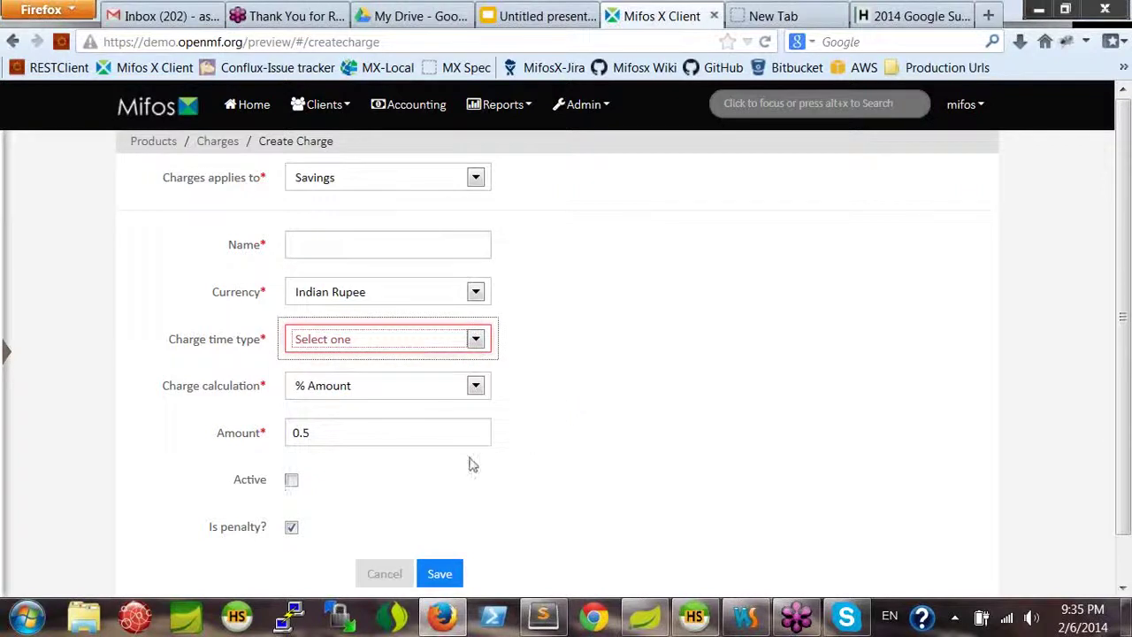
scroll(607, 325, "down", 1)
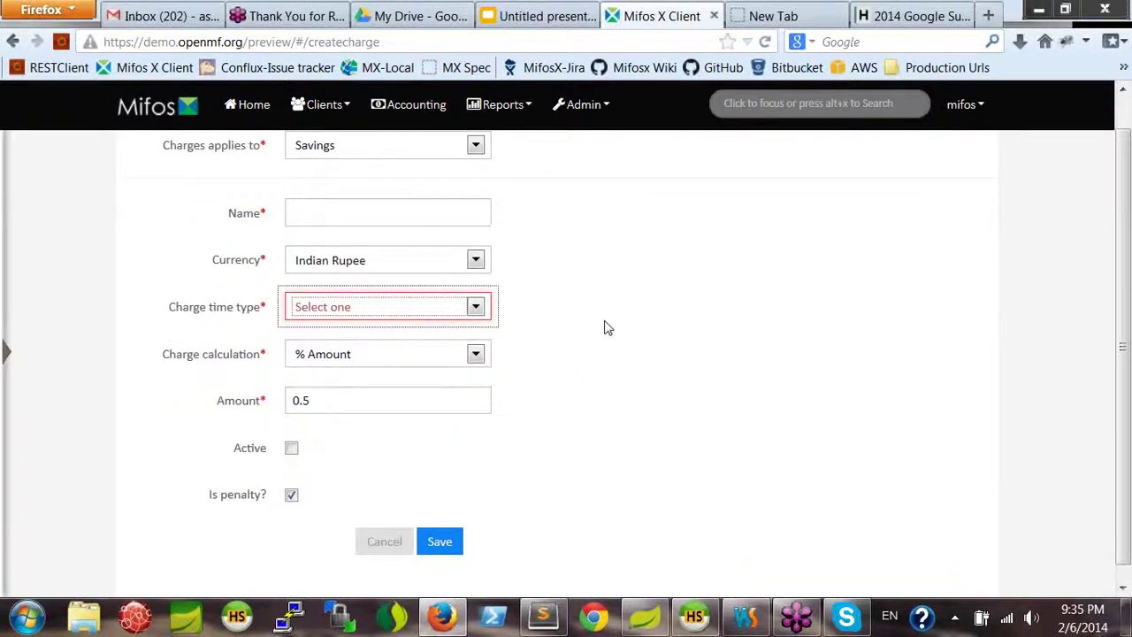
scroll(392, 180, "up", 1)
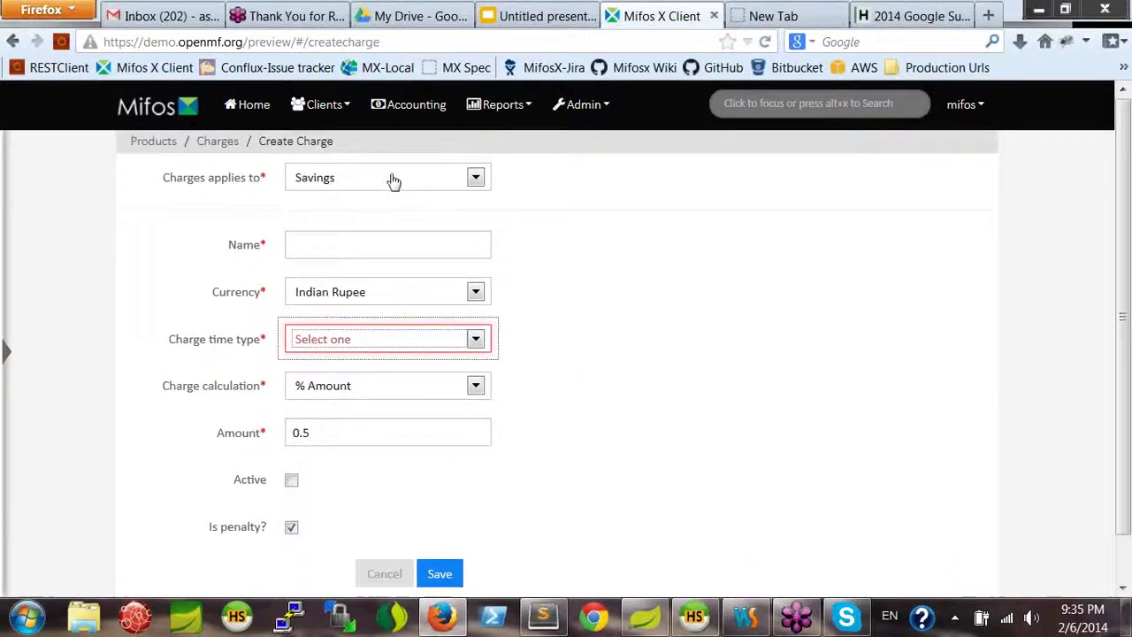
left_click(655, 277)
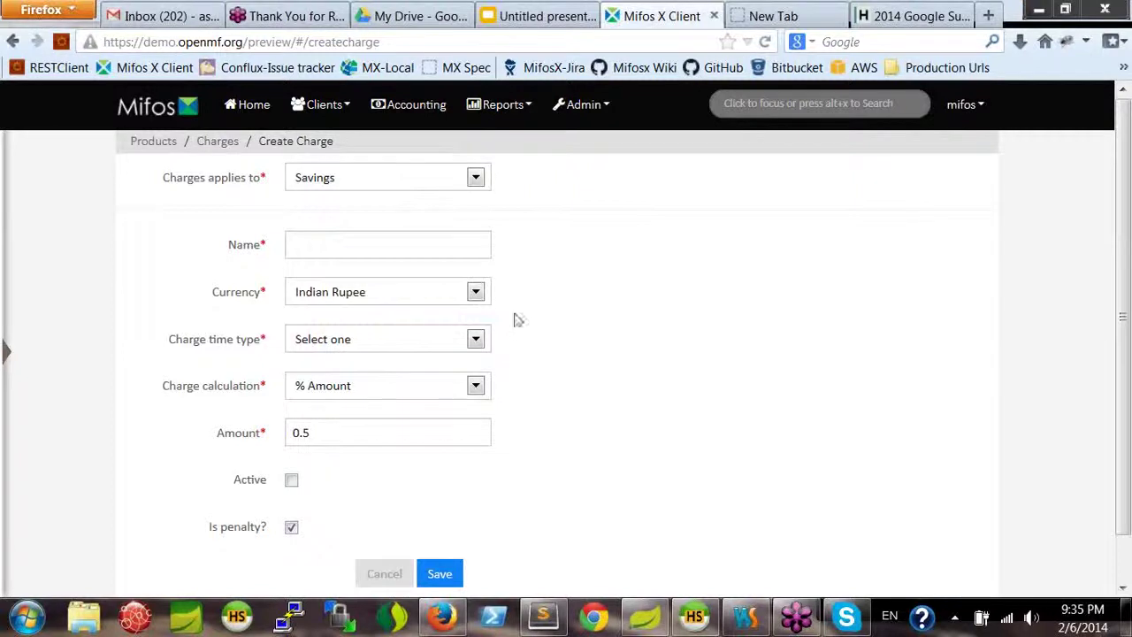
left_click(476, 341)
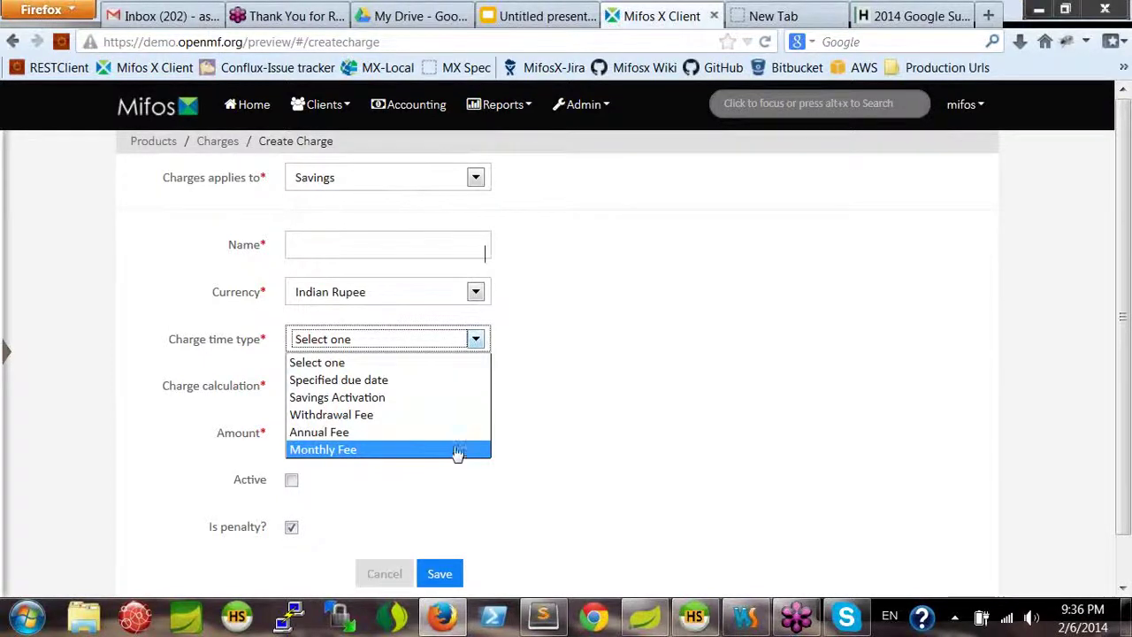
left_click(526, 436)
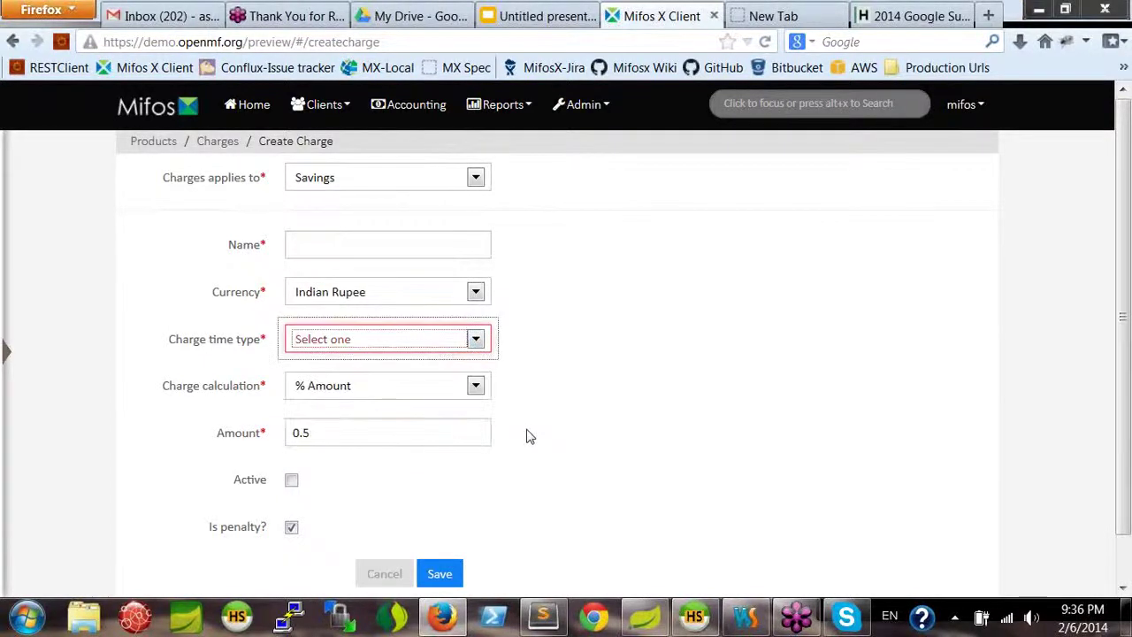
left_click(606, 378)
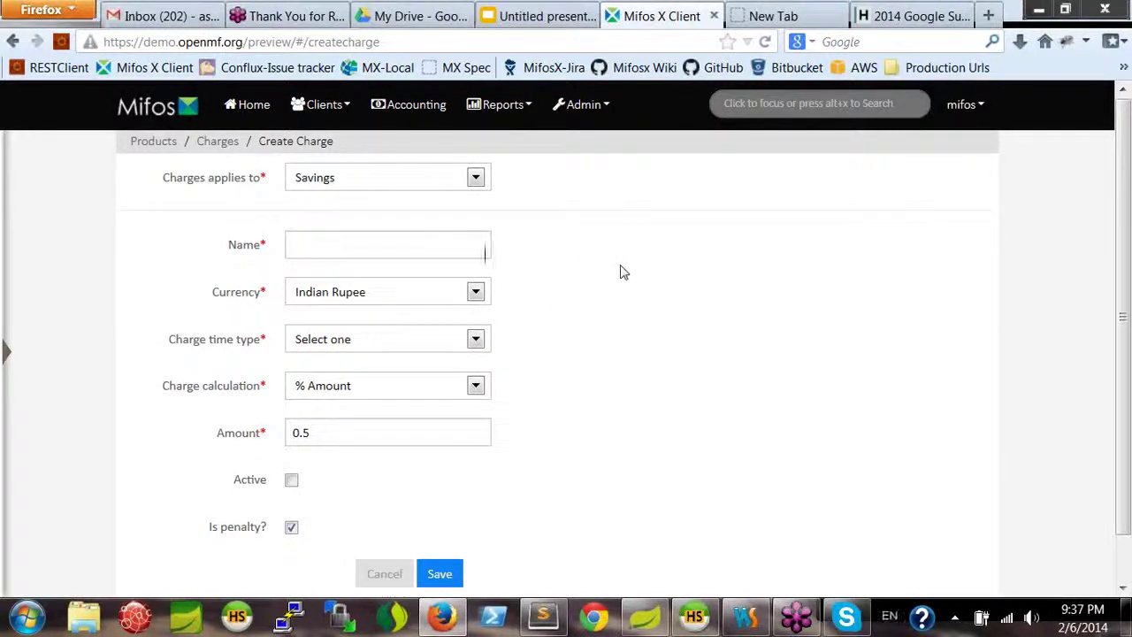
- Make the charge apply to Loan and name it "Demo disbursement charge"
left_click(481, 181)
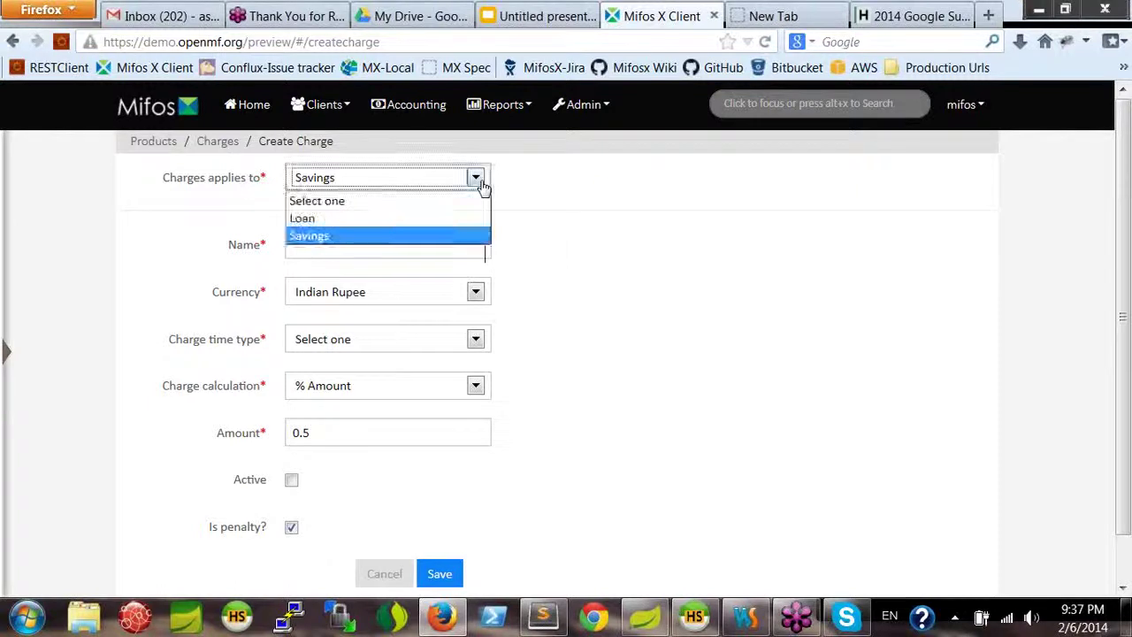
left_click(415, 227)
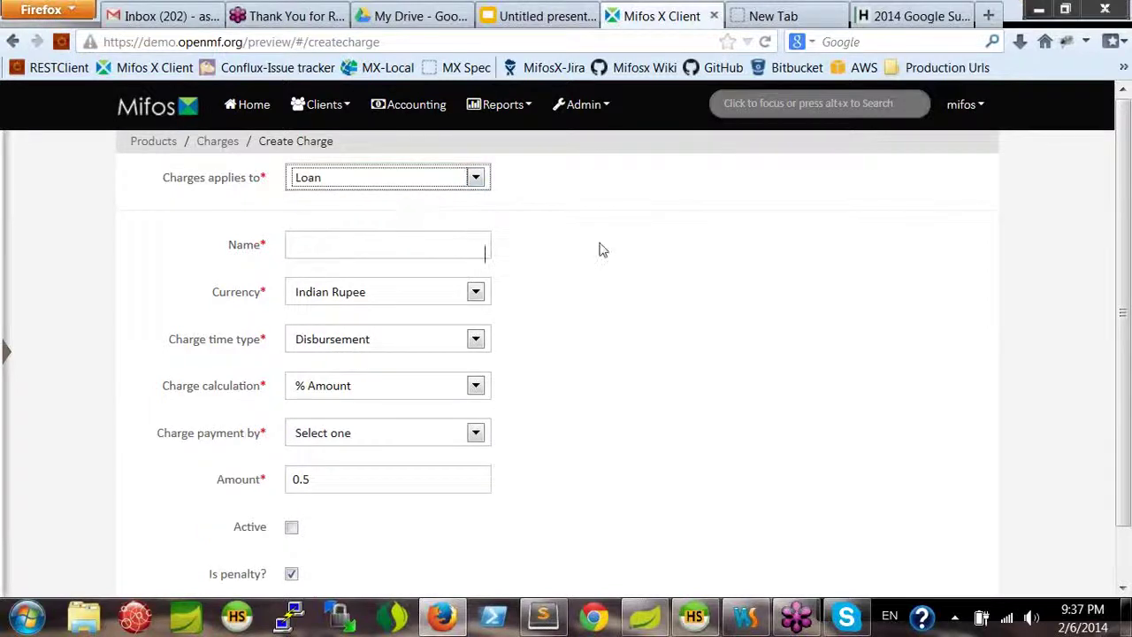
left_click(364, 248)
type("Demo disbursement charge")
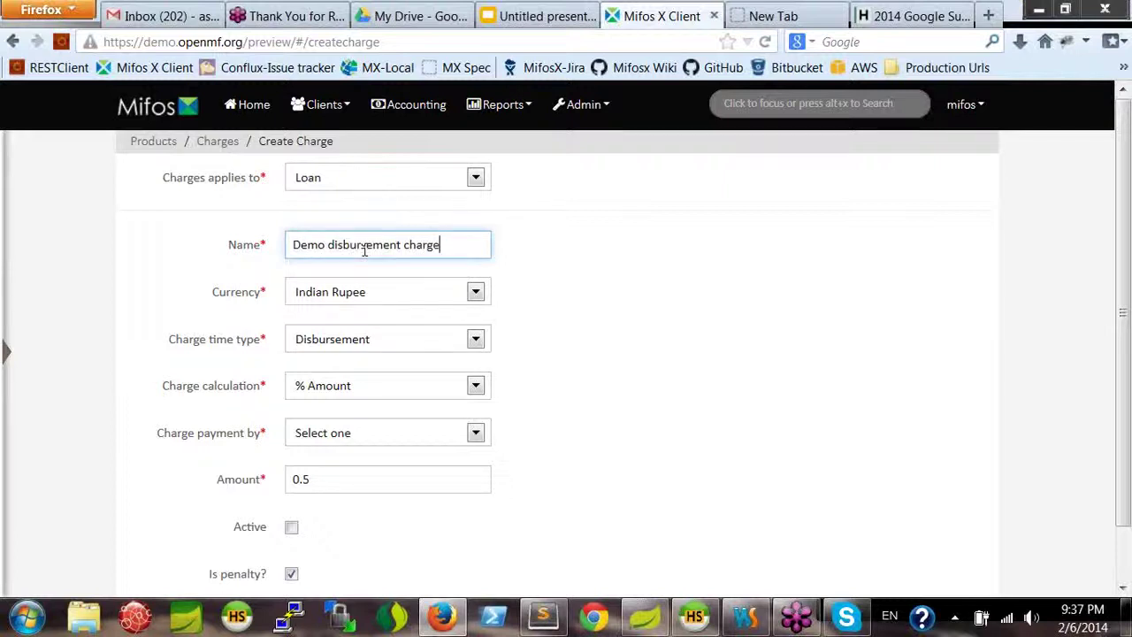
- Select % Amount as the charge calculation and set the charge payment to Regular
left_click(426, 392)
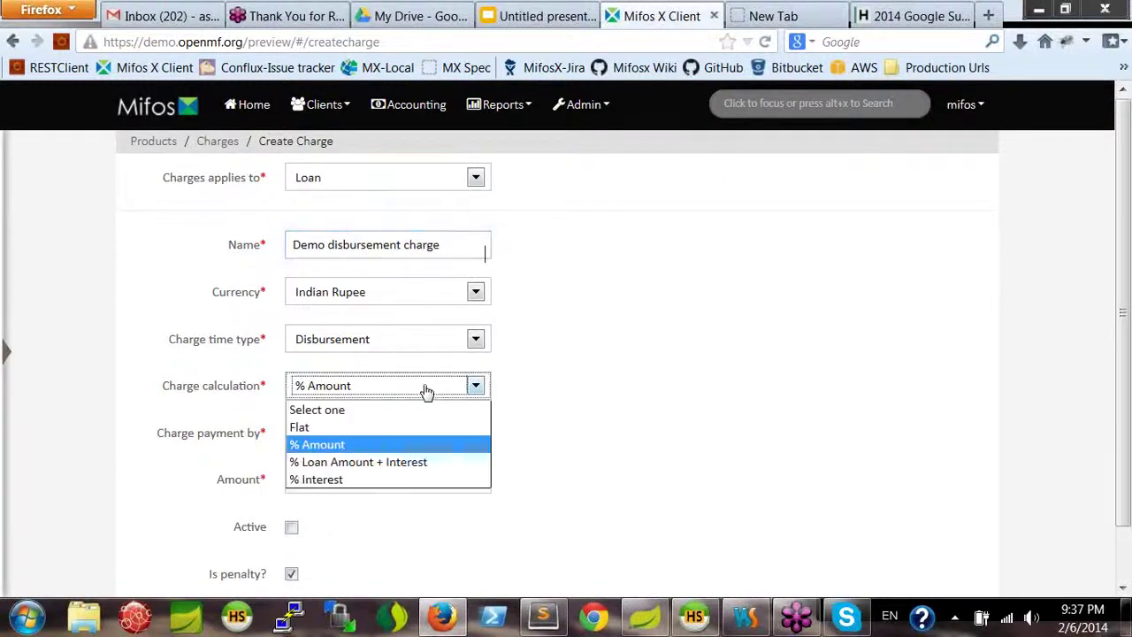
left_click(375, 451)
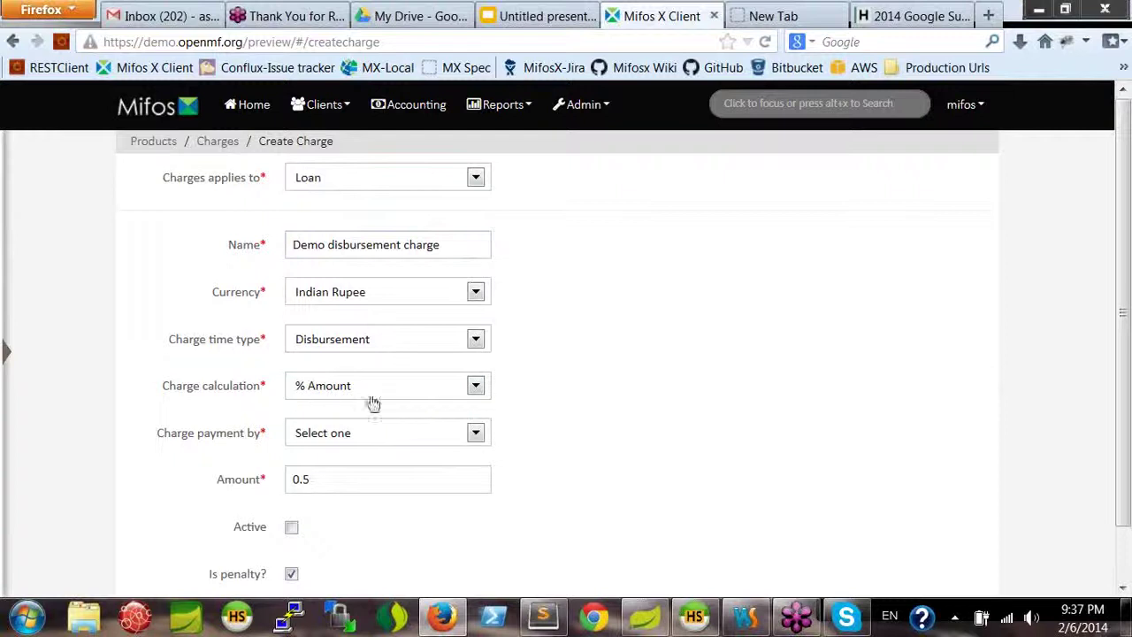
left_click(477, 434)
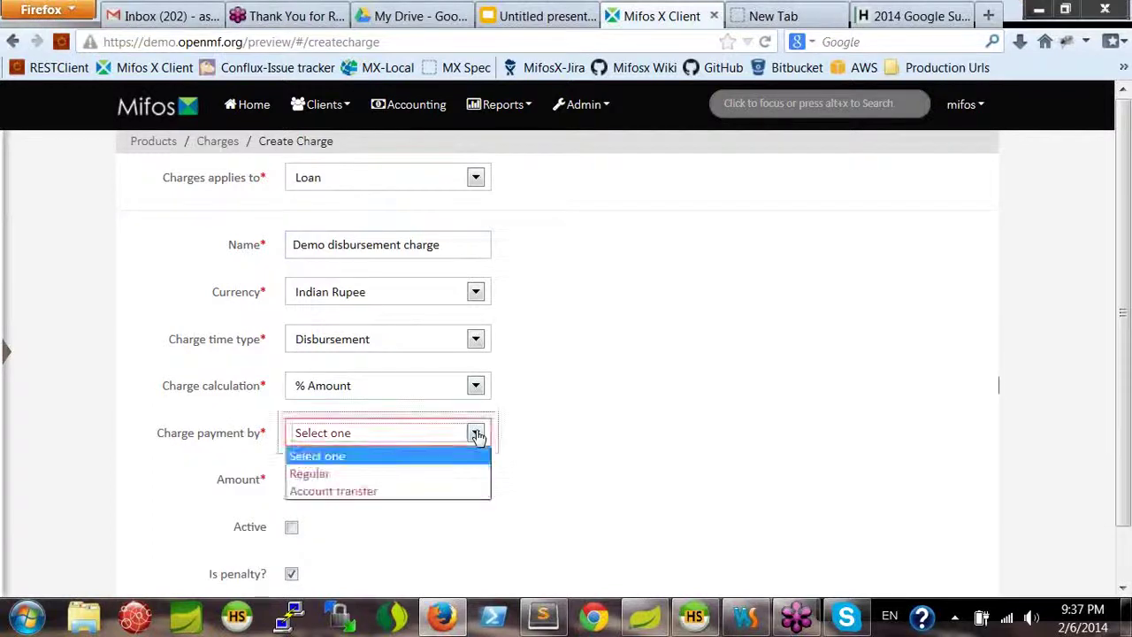
left_click(414, 478)
left_click(350, 482)
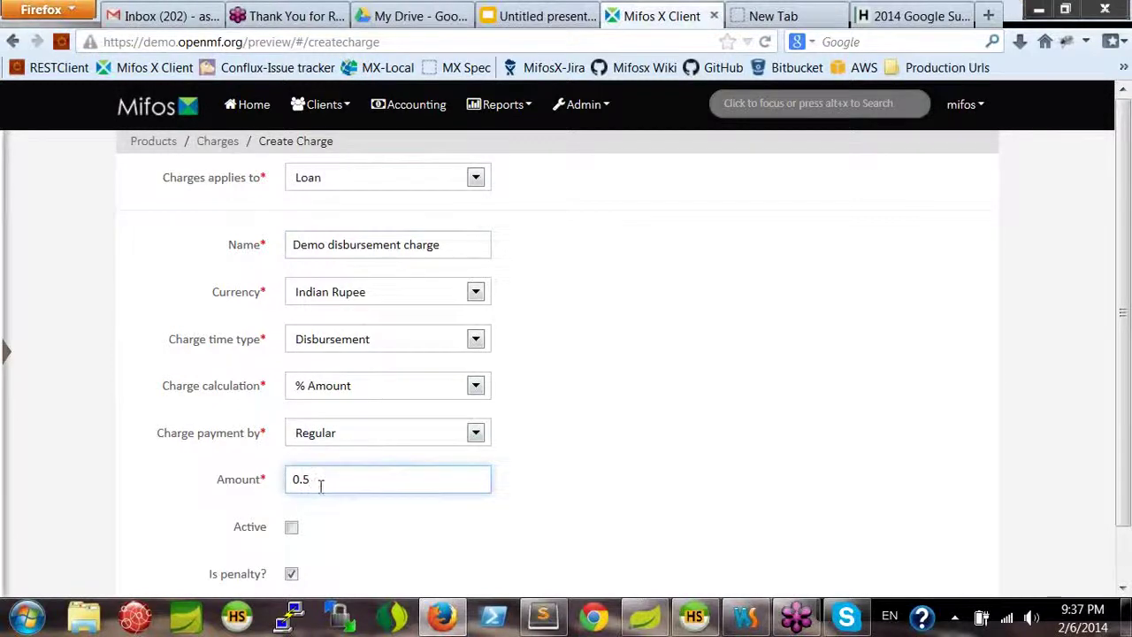
- Mark the charge as active and clear its penalty option
scroll(538, 483, "down", 2)
left_click(292, 527)
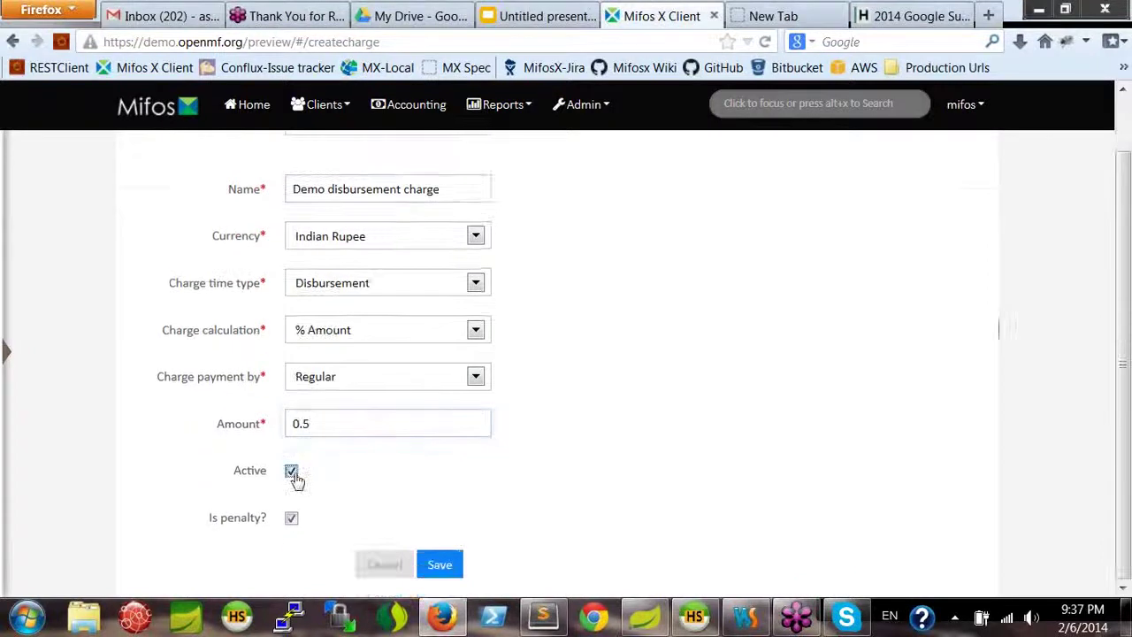
left_click(292, 520)
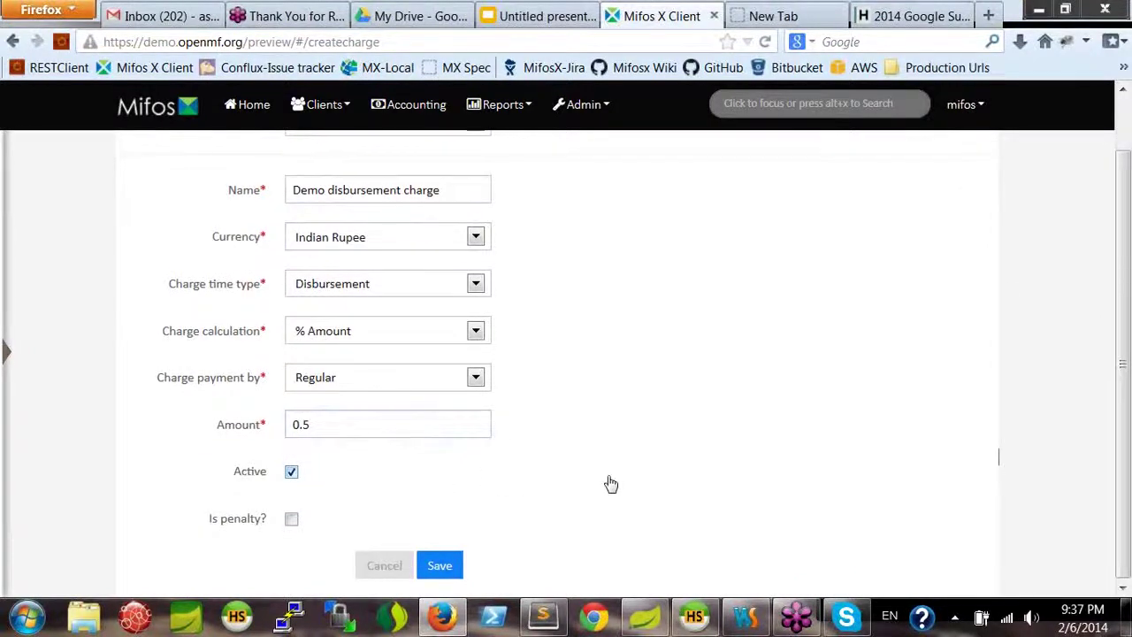
- Extend the charge name to "Demo disbursement charge (processing fee)"
scroll(610, 483, "up", 2)
left_click(468, 245)
type("(pr")
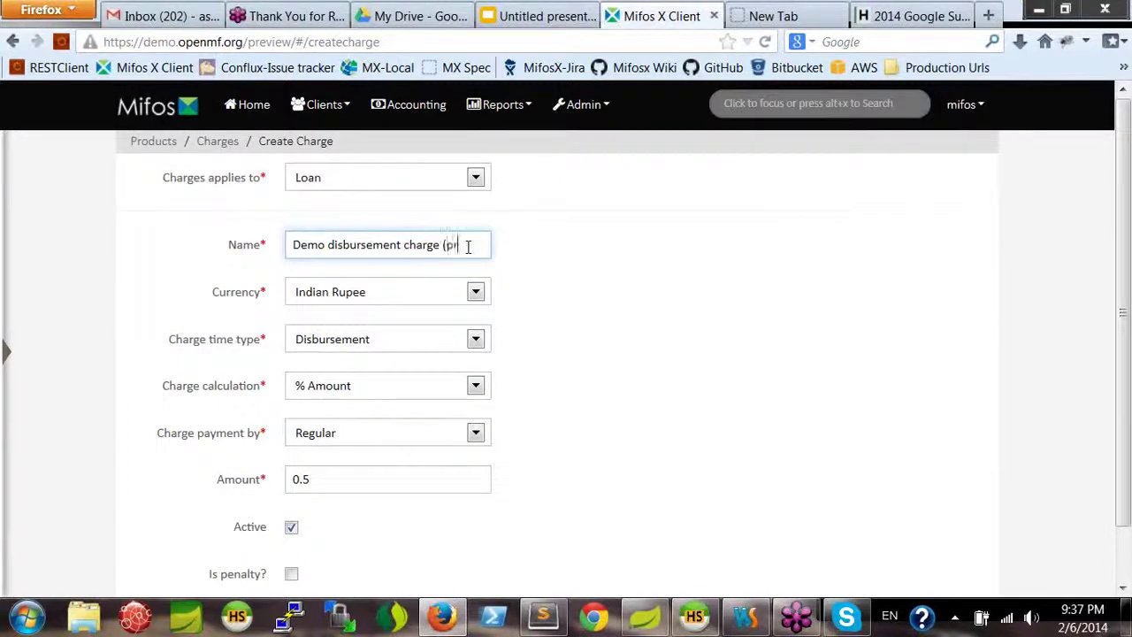
type("ocessing ")
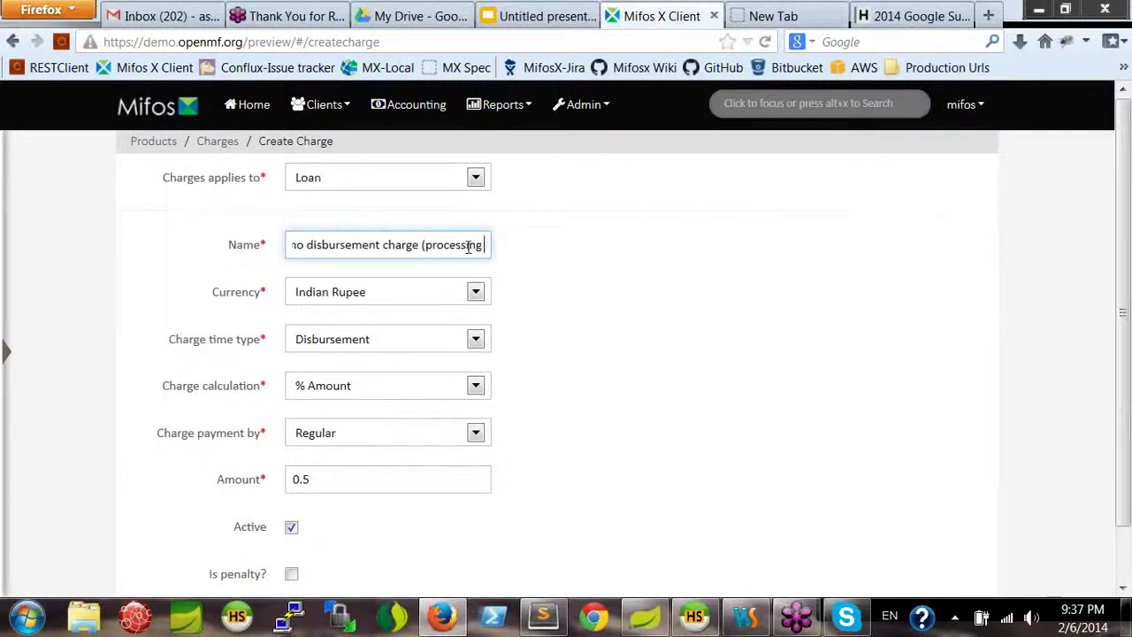
type("fee)")
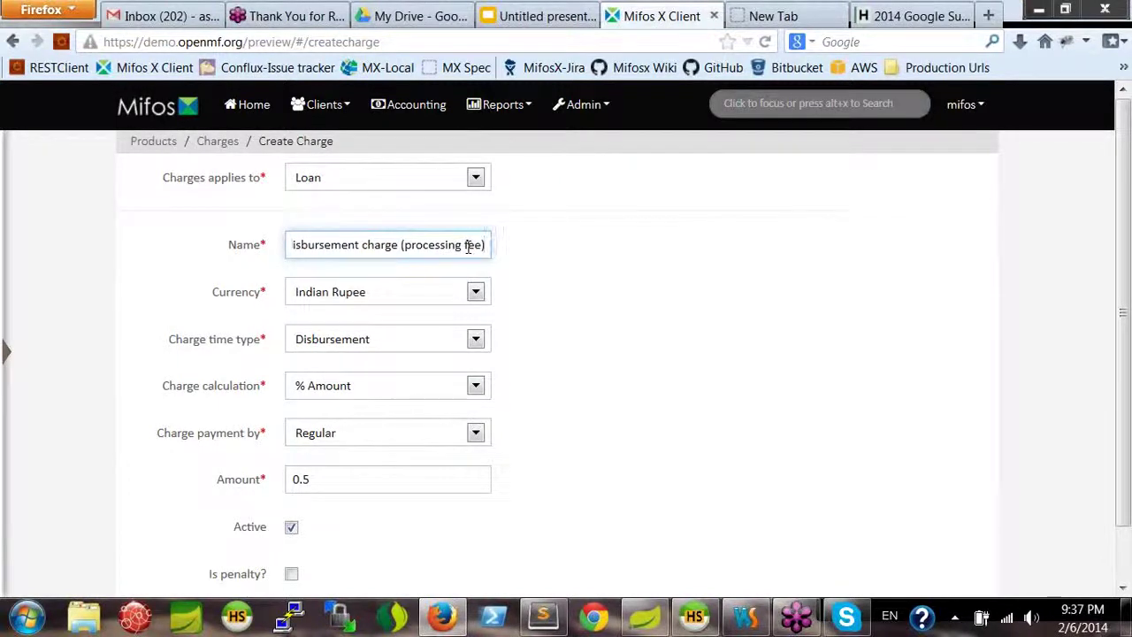
left_click(462, 245)
key("End")
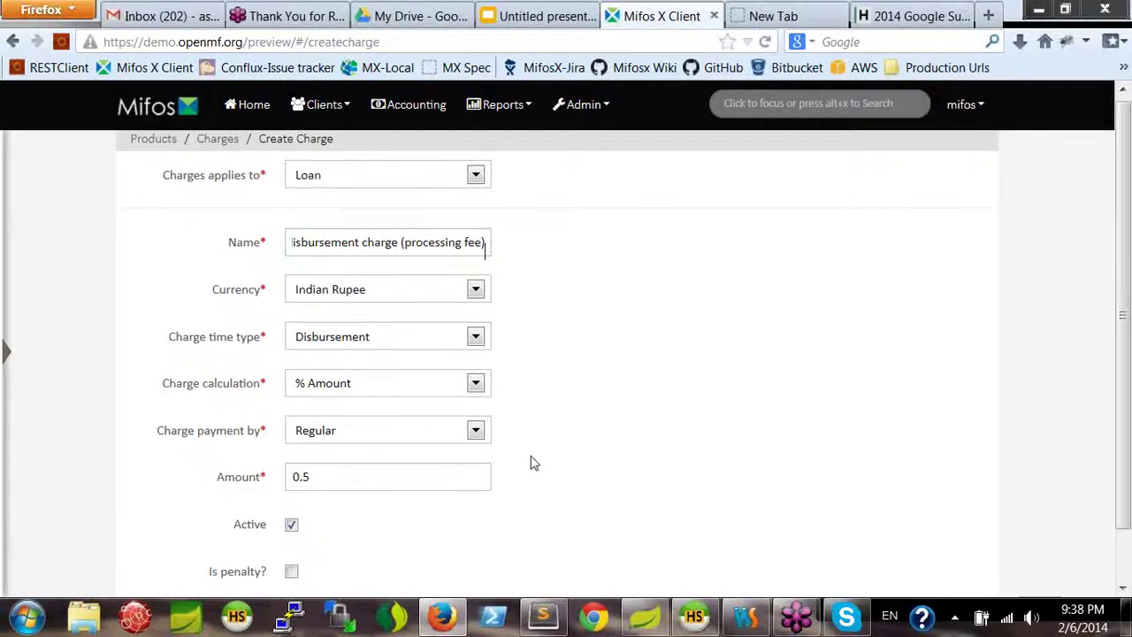
- Save the new charge and return to the list of charges
scroll(522, 496, "down", 1)
left_click(442, 564)
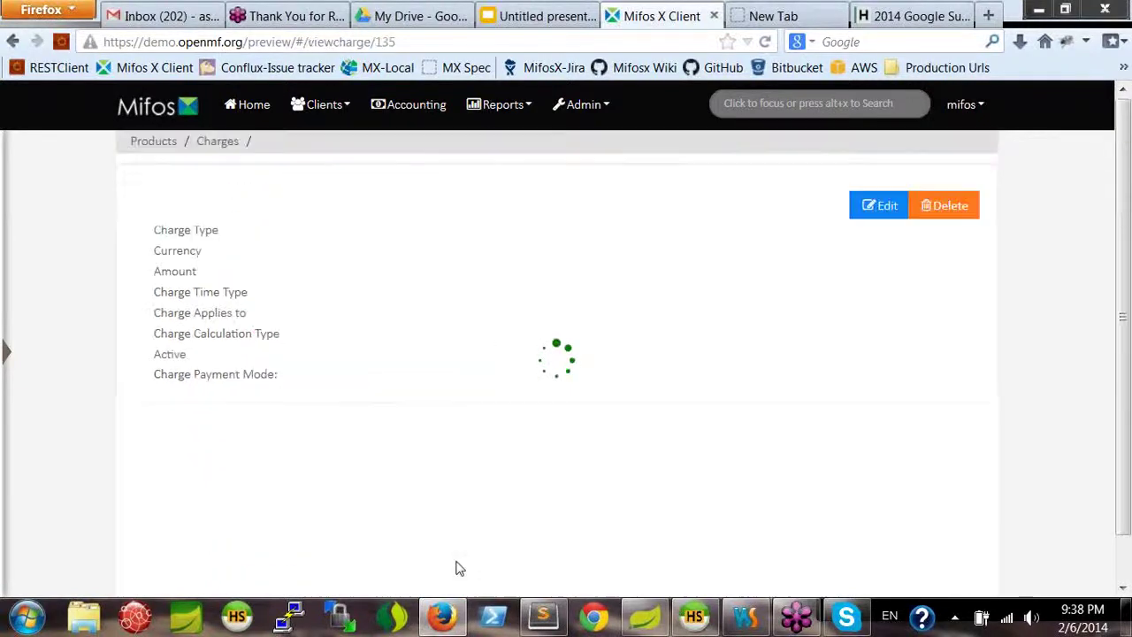
left_click(218, 143)
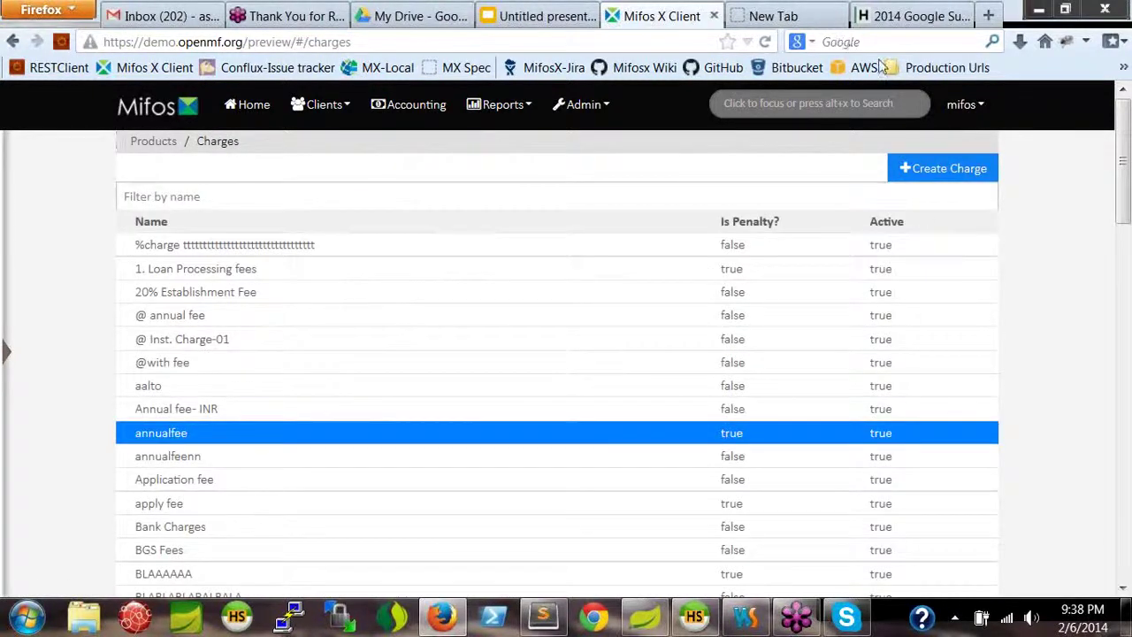
- Filter the charges list by "demo" and open the Demo disbursement charge (processing fee) to check its amount
left_click(940, 176)
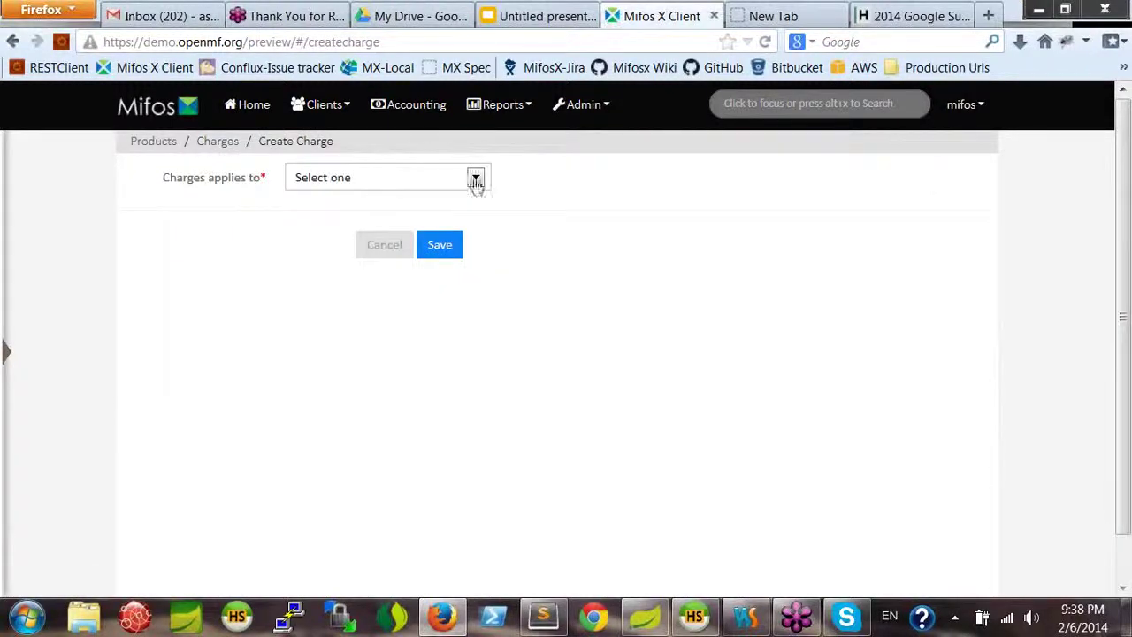
left_click(216, 142)
type("demo")
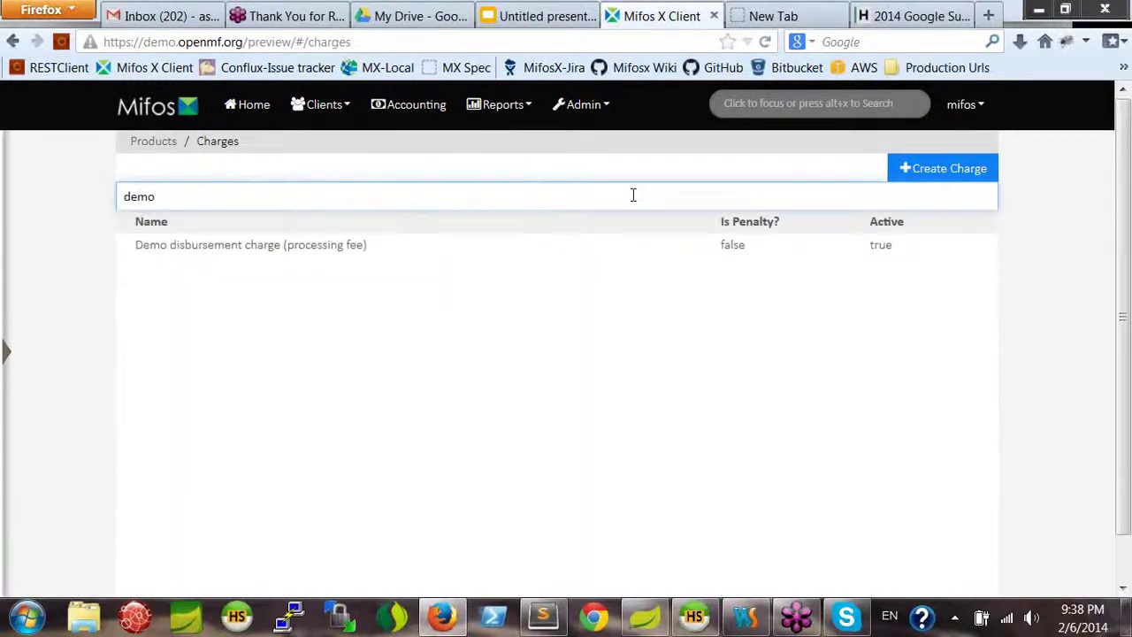
left_click(384, 248)
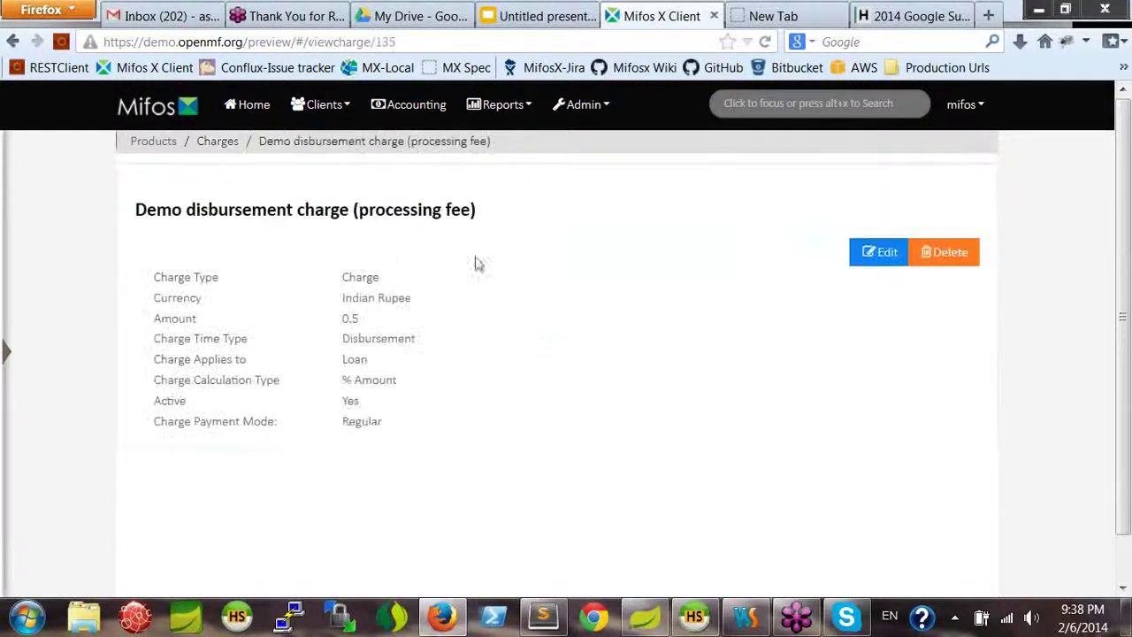
left_click_drag(340, 317, 361, 320)
left_click(363, 324)
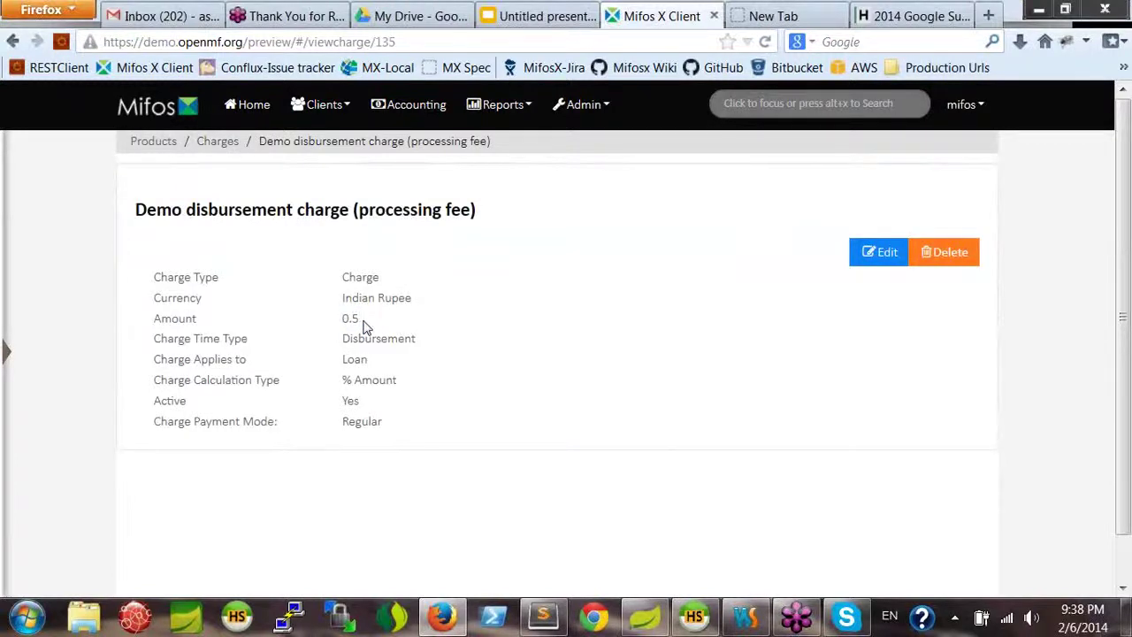
left_click_drag(361, 323, 341, 319)
left_click(365, 324)
double_click(345, 318)
- Return to the charges list, start a new charge that applies to Loan, and name it "Demo"
left_click(228, 143)
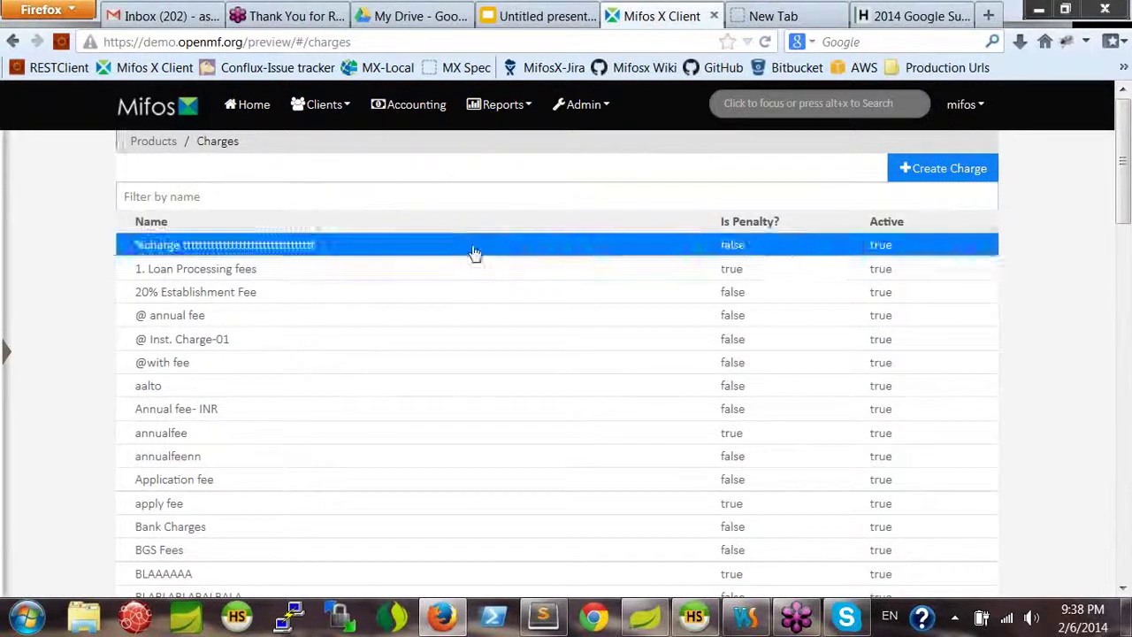
left_click(894, 192)
left_click(392, 183)
left_click(362, 219)
left_click(360, 255)
type("Demo")
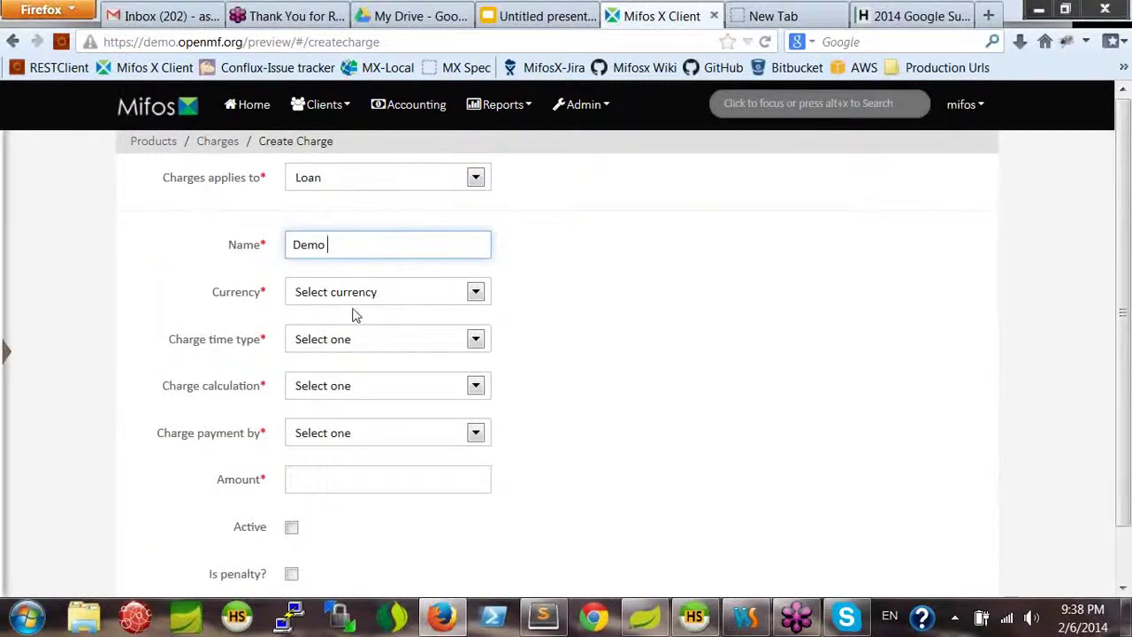
- Set the new charge's currency to Indian Rupee and its charge time type to Specified due date
left_click(356, 297)
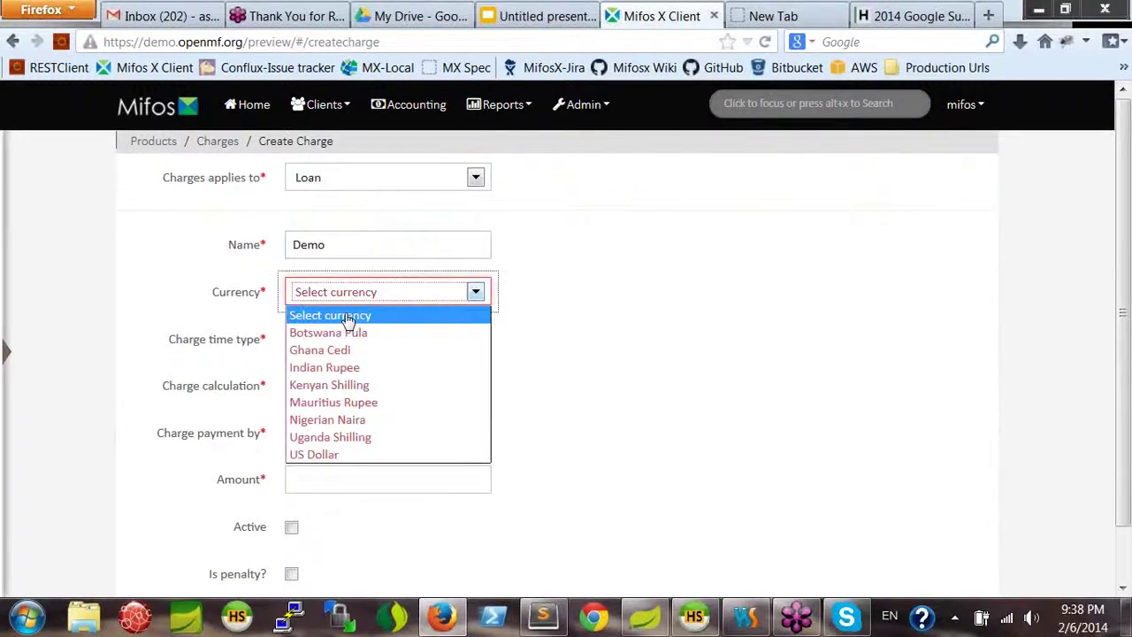
left_click(329, 368)
left_click(389, 345)
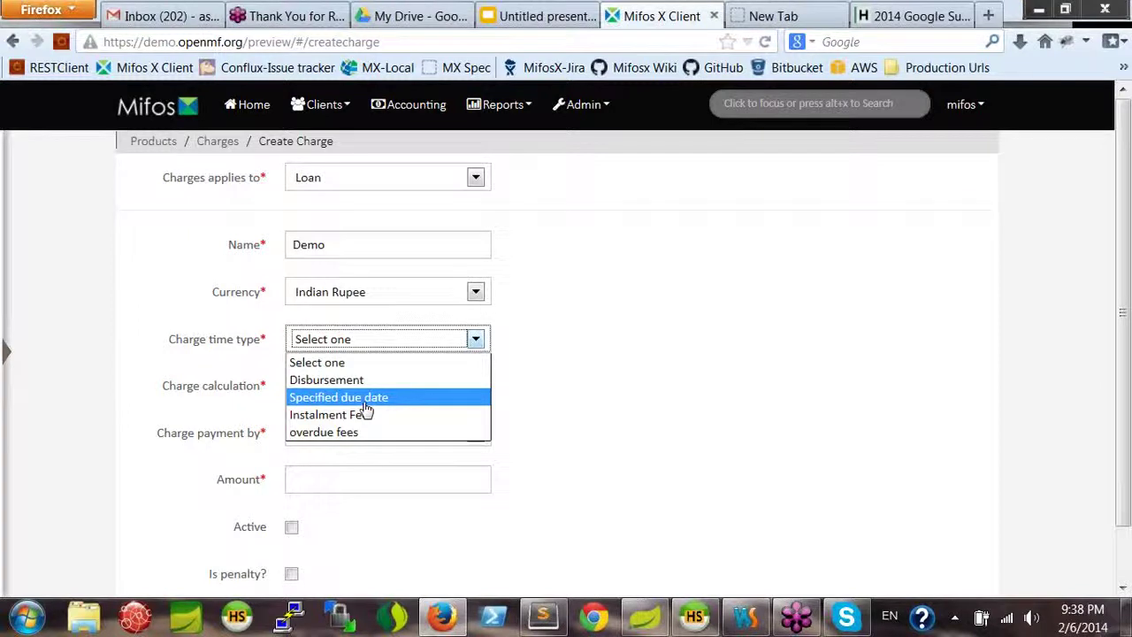
left_click(363, 399)
- Extend the charge name to "Demo specified due date"
left_click(348, 246)
type("spe")
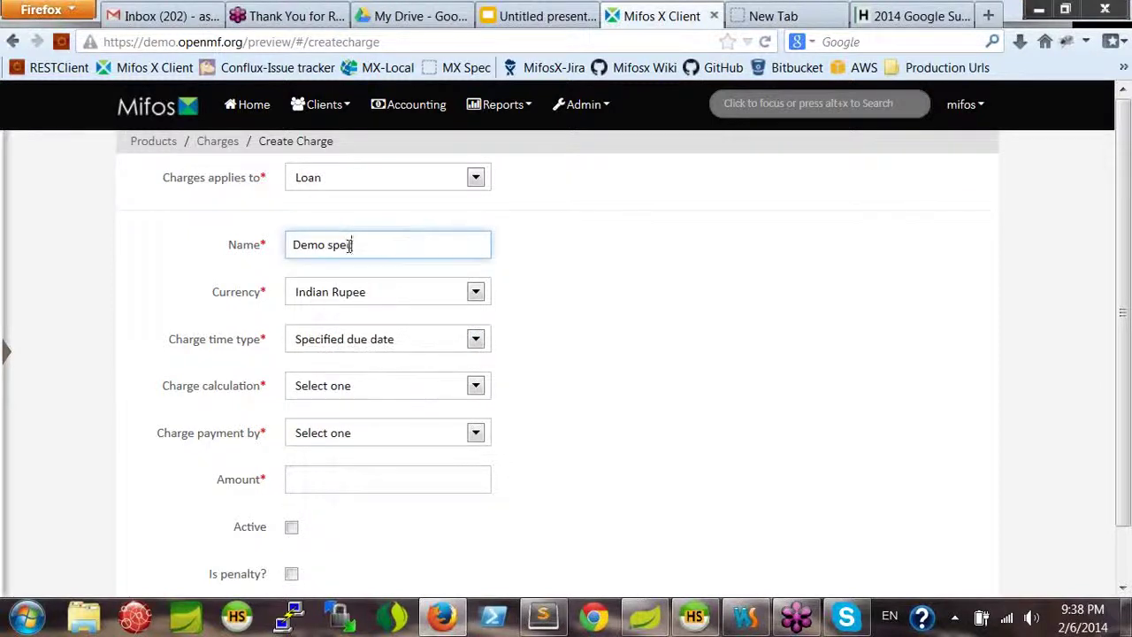
type("cified due date")
- Set the charge calculation to Flat and enter an amount of 100
left_click(342, 392)
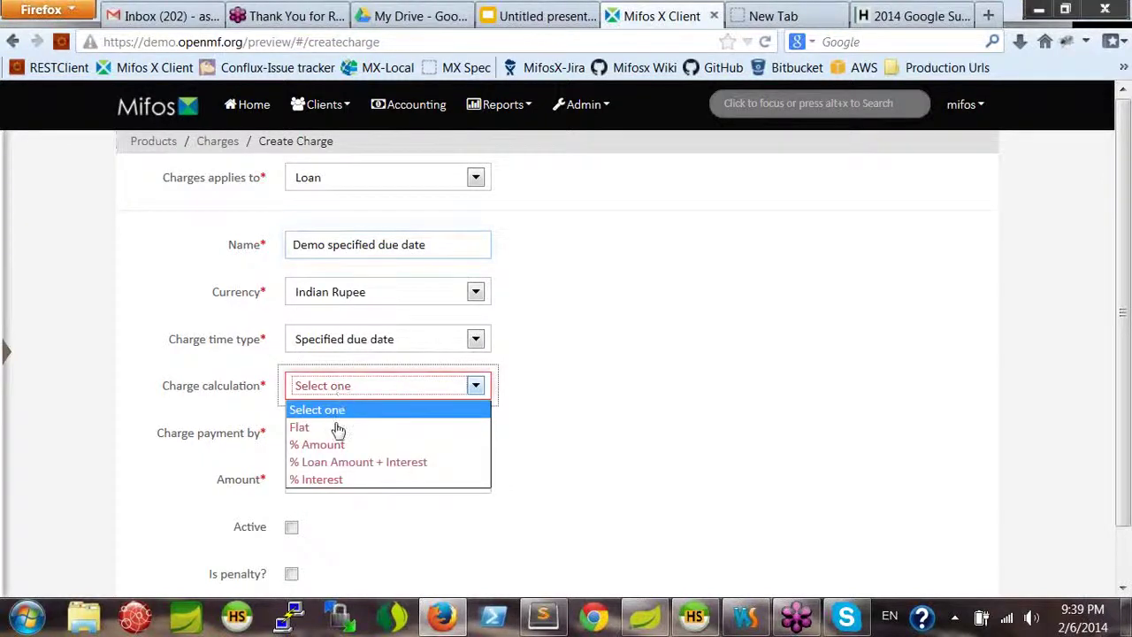
left_click(336, 429)
left_click(353, 487)
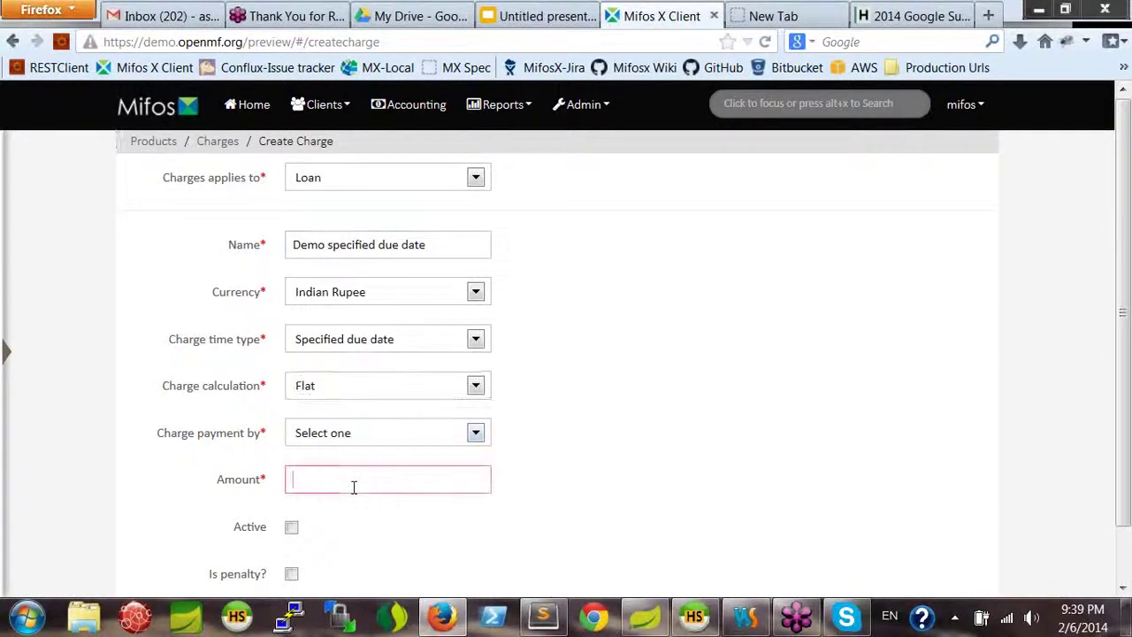
type("100")
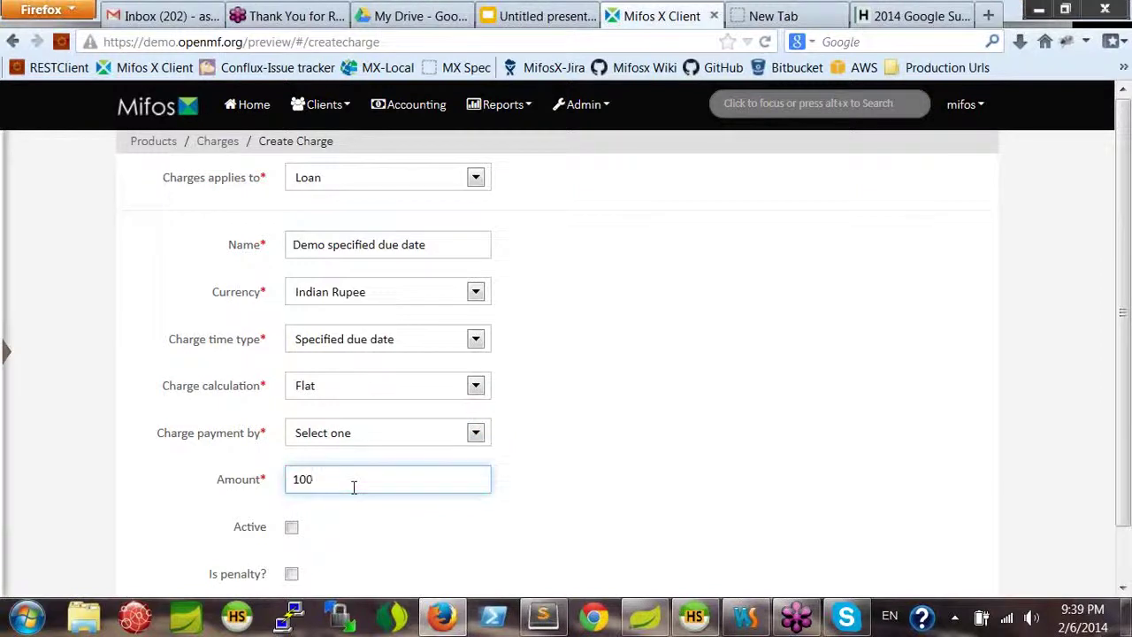
- Mark the specified due date charge as active and as a penalty
left_click(292, 529)
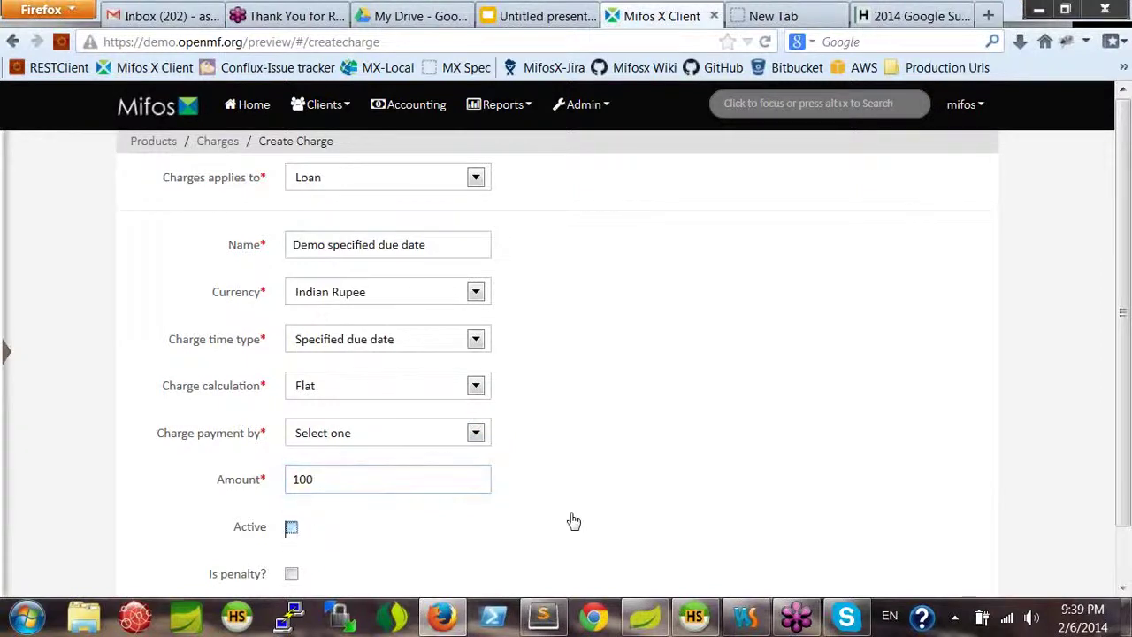
scroll(573, 522, "down", 1)
scroll(573, 522, "down", 1)
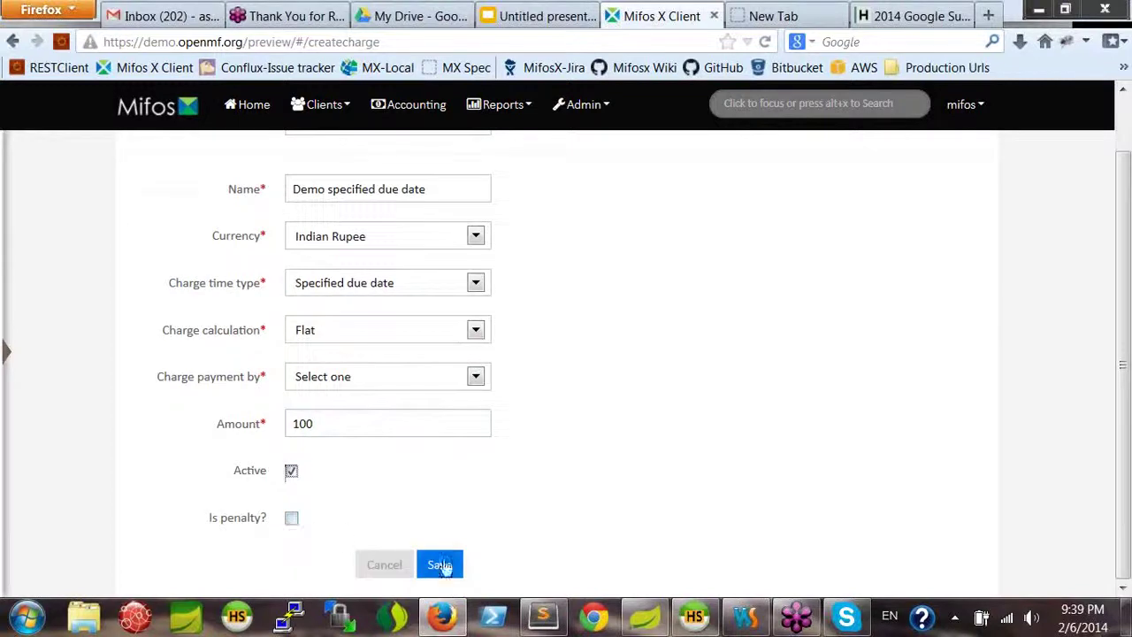
left_click(294, 522)
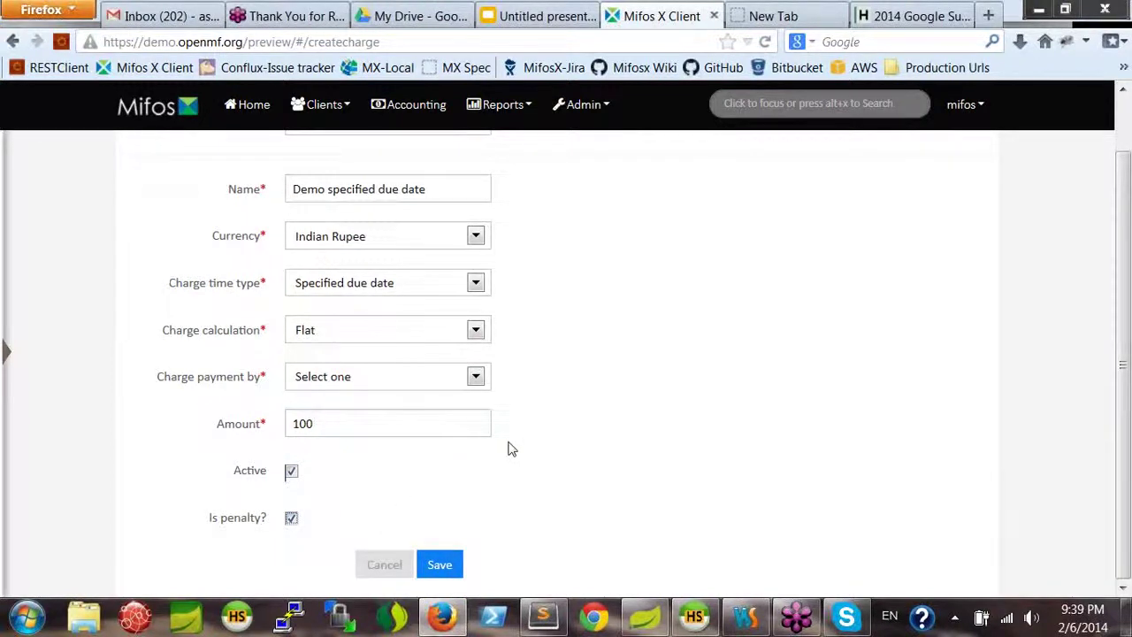
- Set the charge payment to Regular and save the specified due date charge
scroll(510, 449, "up", 1)
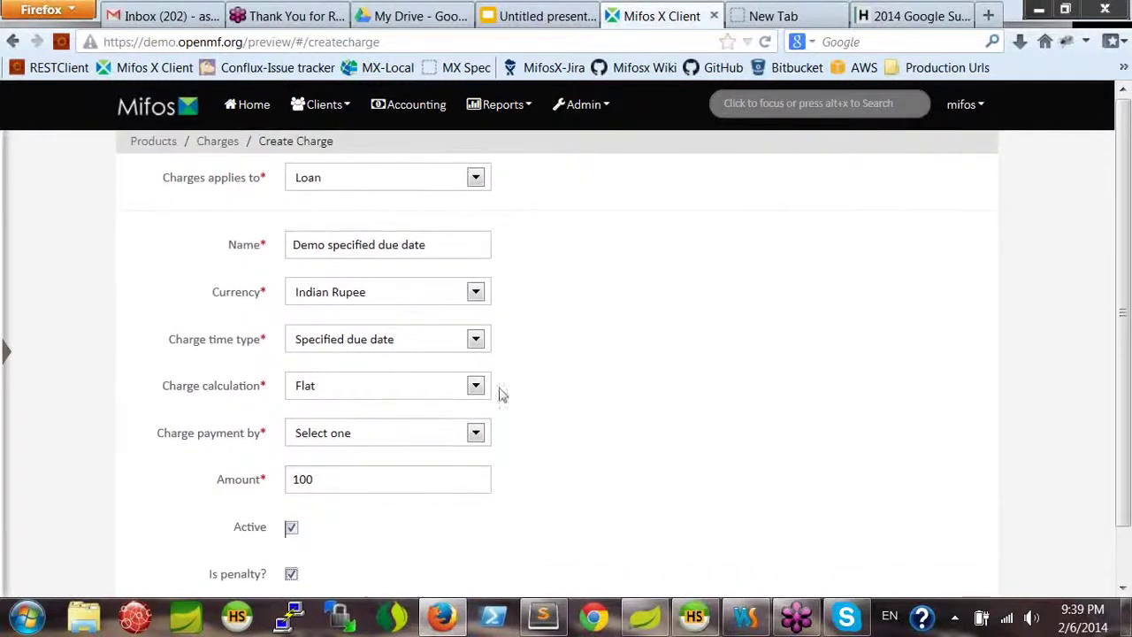
scroll(534, 374, "down", 1)
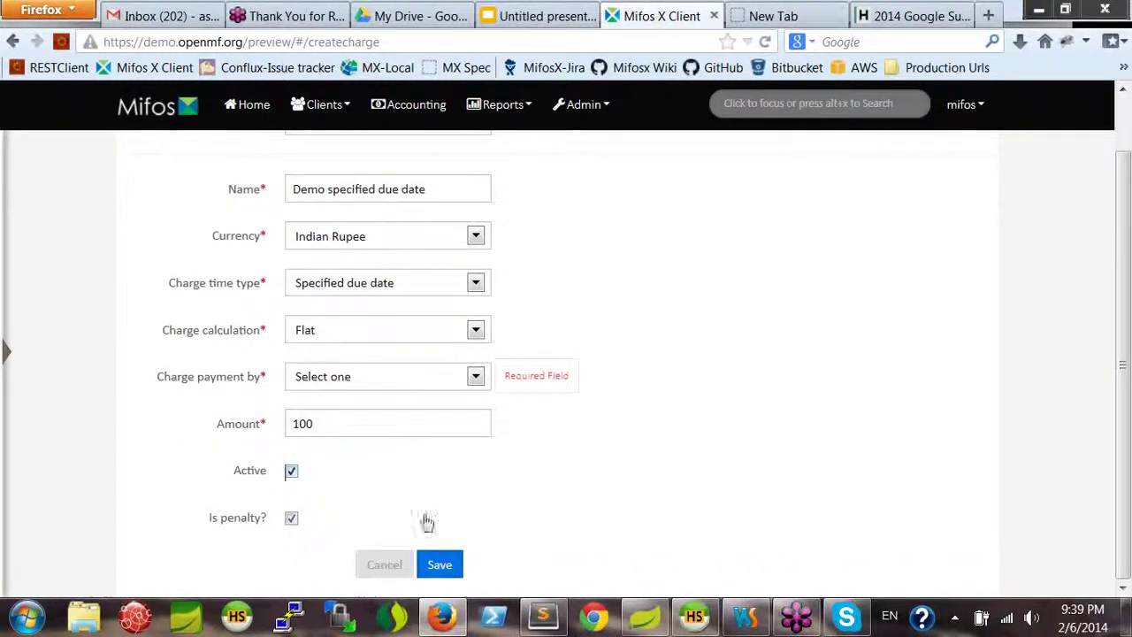
left_click(400, 381)
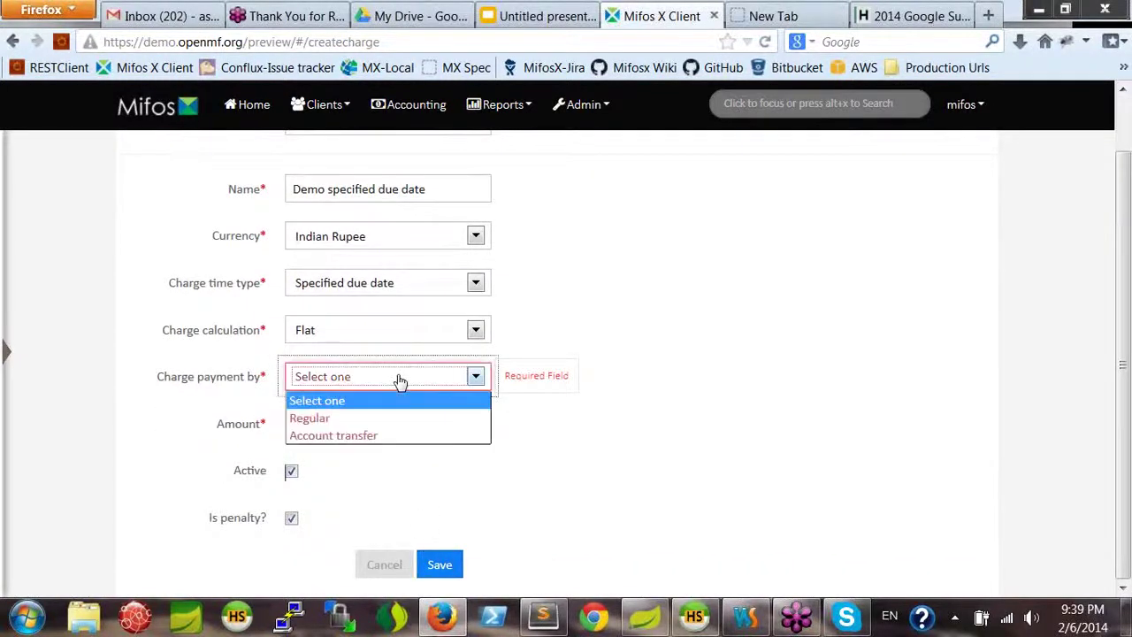
left_click(380, 418)
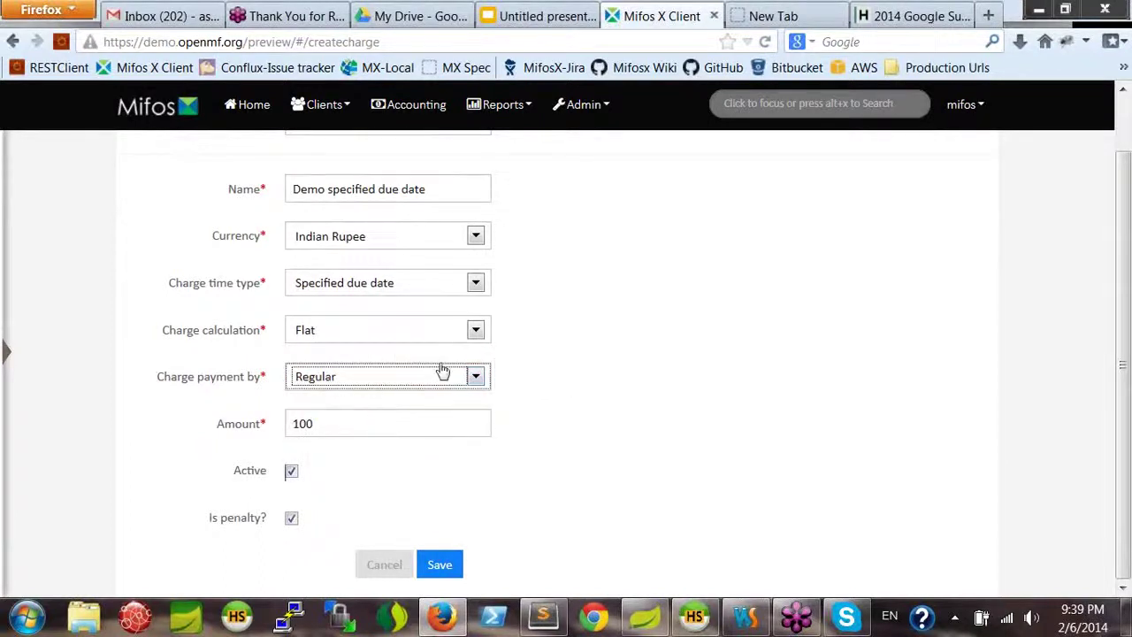
left_click(440, 572)
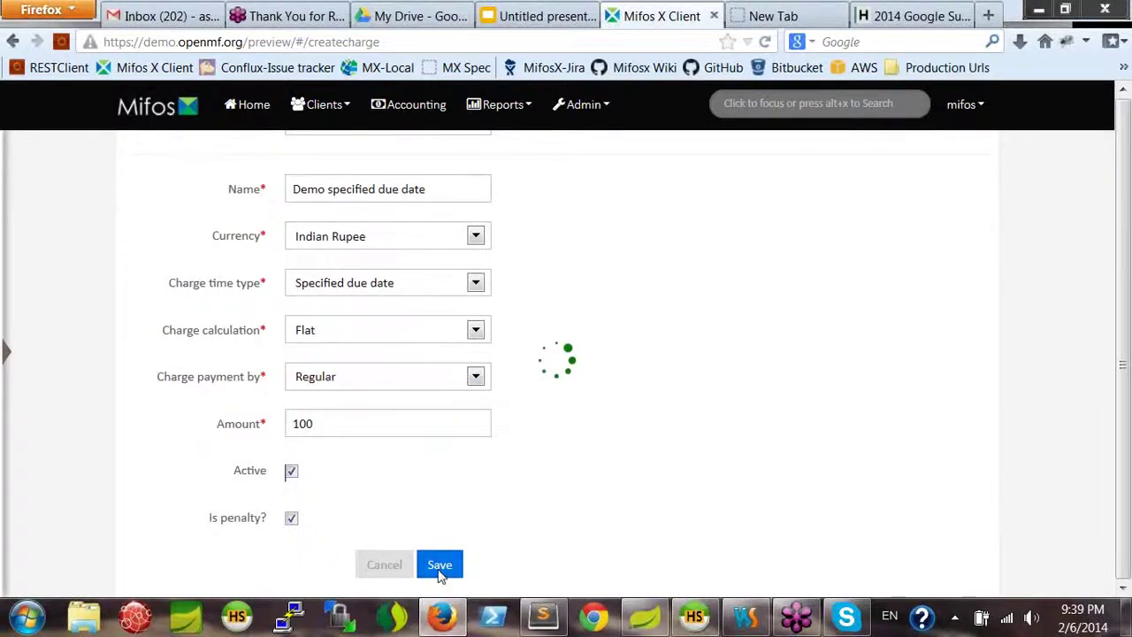
- Create another charge from the charges list, applying it to Loan and entering "Demo" as its name
left_click(226, 151)
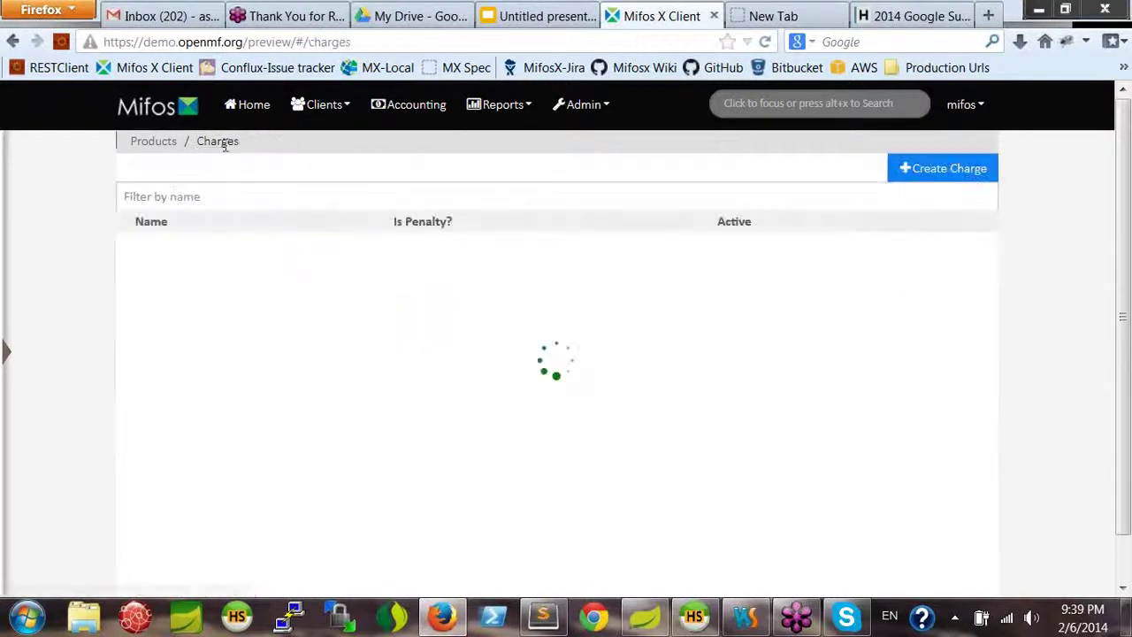
left_click(941, 167)
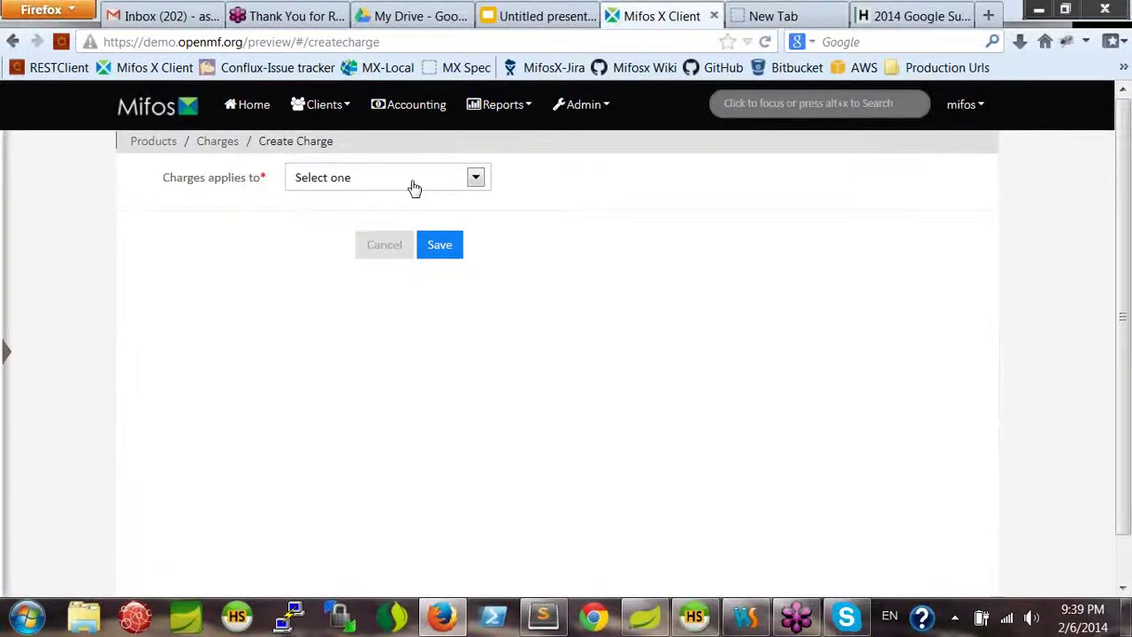
left_click(415, 187)
left_click(379, 220)
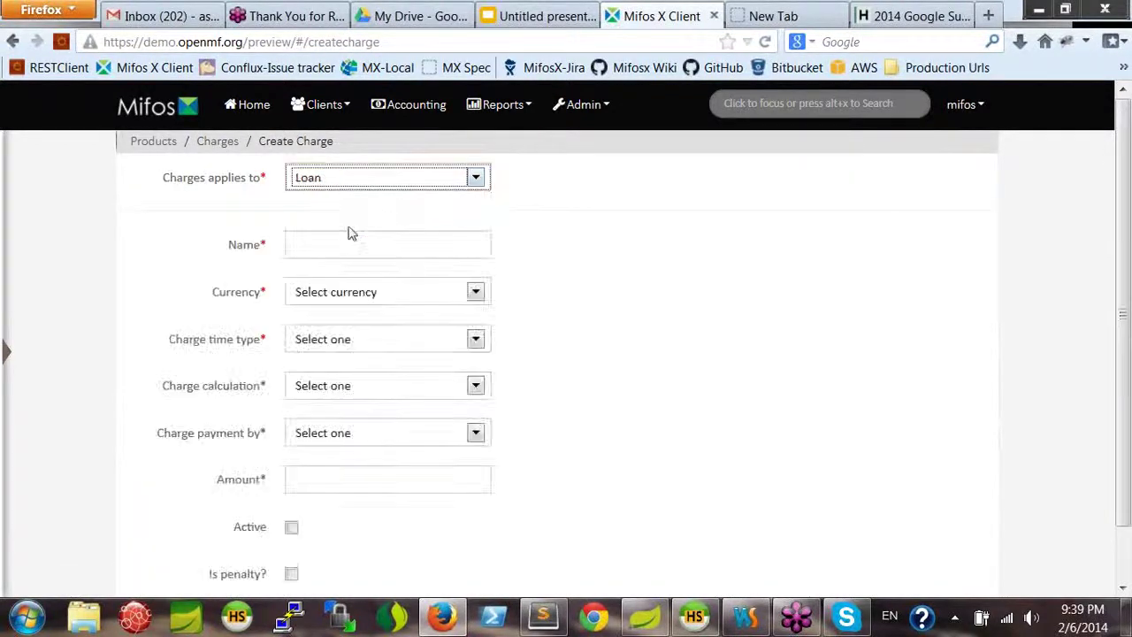
left_click(348, 247)
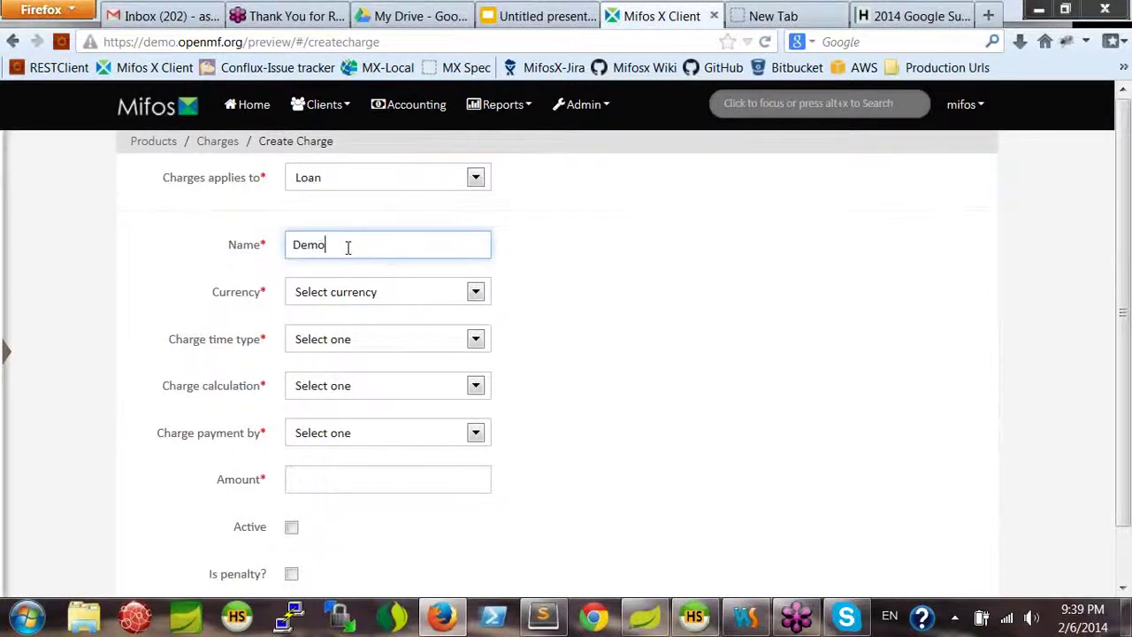
- Set the charge time type to Instalment Fee and the currency to Indian Rupee
left_click(348, 343)
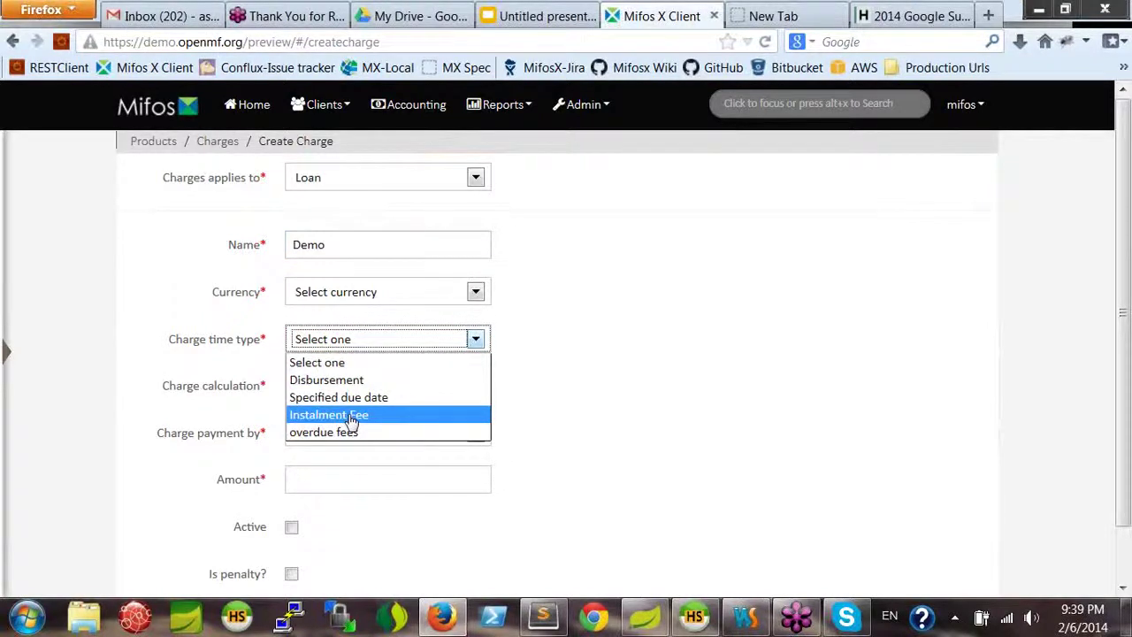
left_click(351, 418)
left_click(341, 301)
left_click(329, 364)
- Select % Amount as the calculation and Regular as the payment mode for the instalment fee charge
left_click(335, 391)
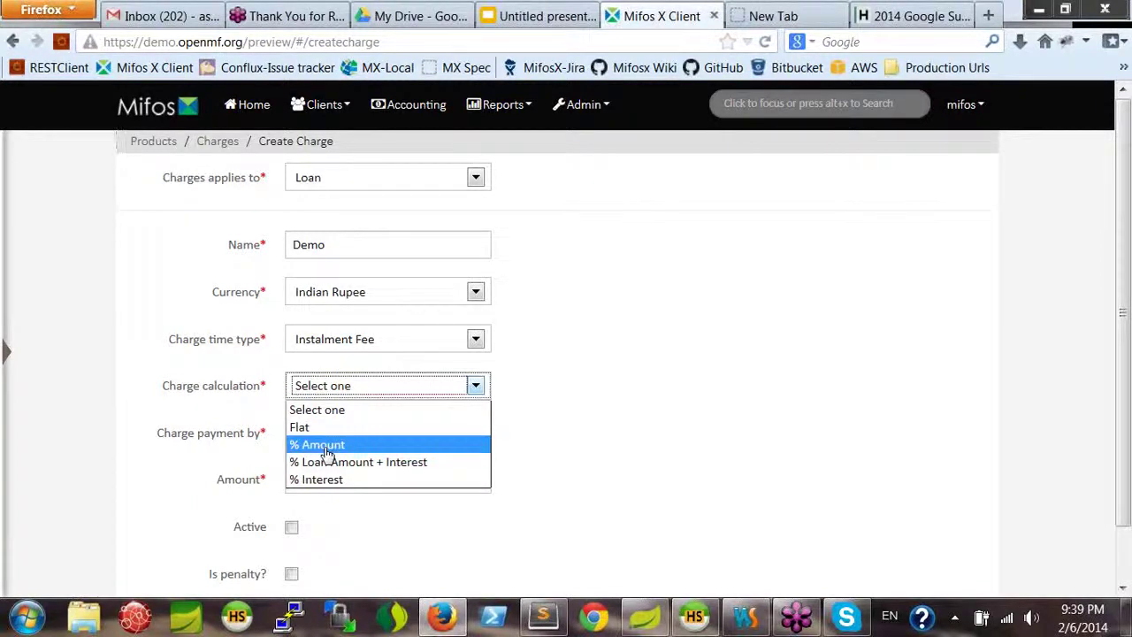
left_click(327, 453)
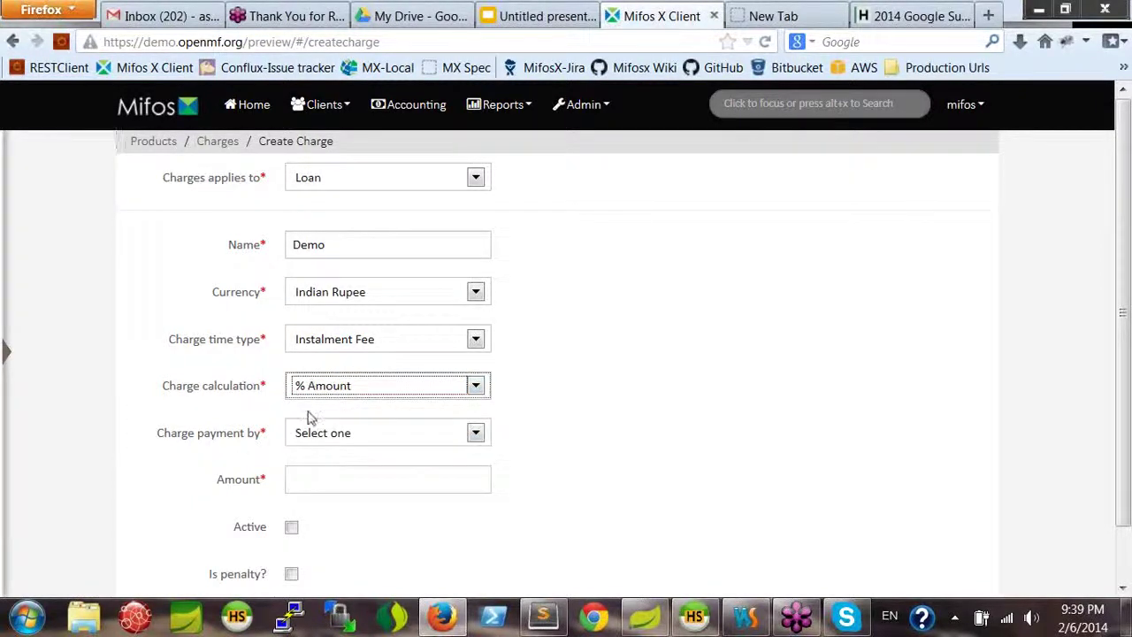
left_click(332, 435)
left_click(328, 476)
- Enter 0.75 as the amount and save the instalment fee charge as active
left_click(318, 485)
type("0.75")
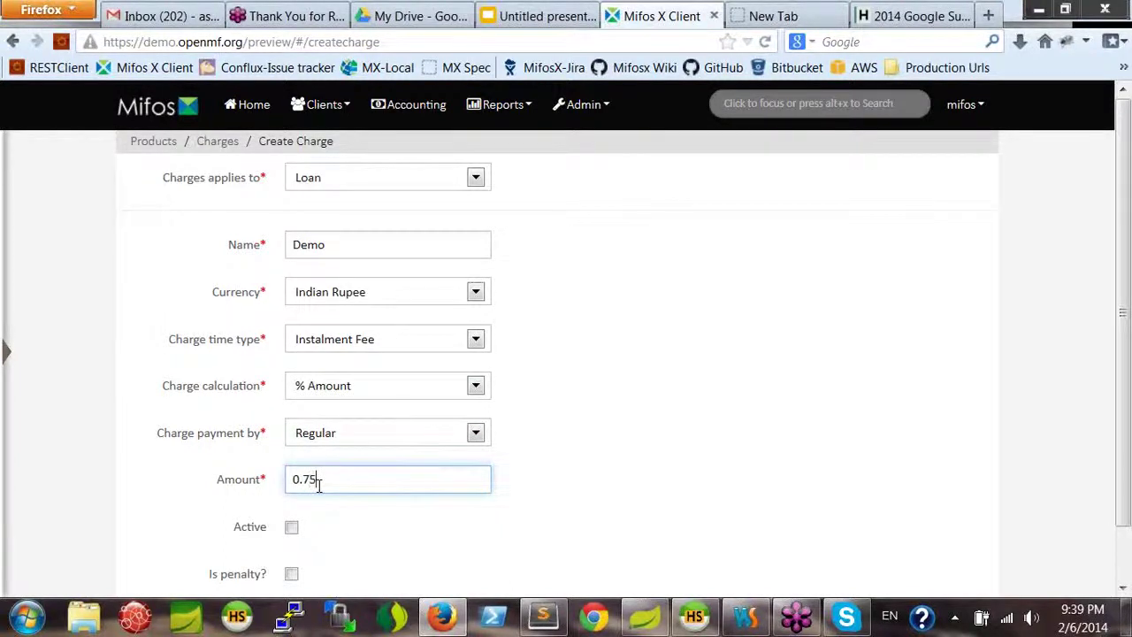
left_click(292, 528)
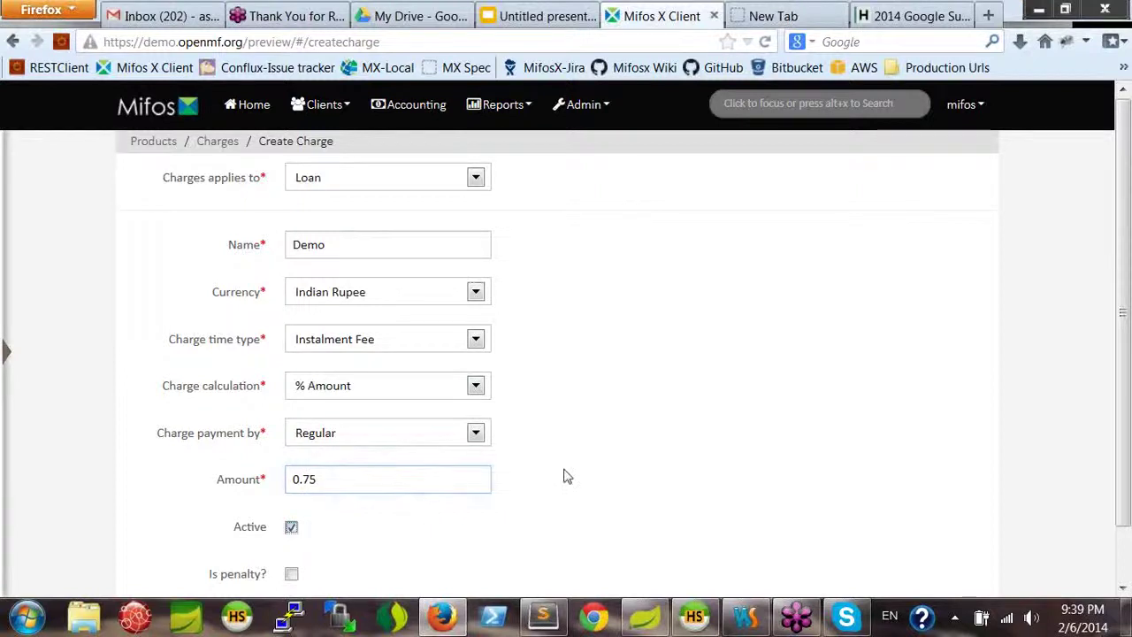
scroll(566, 476, "down", 2)
left_click(440, 561)
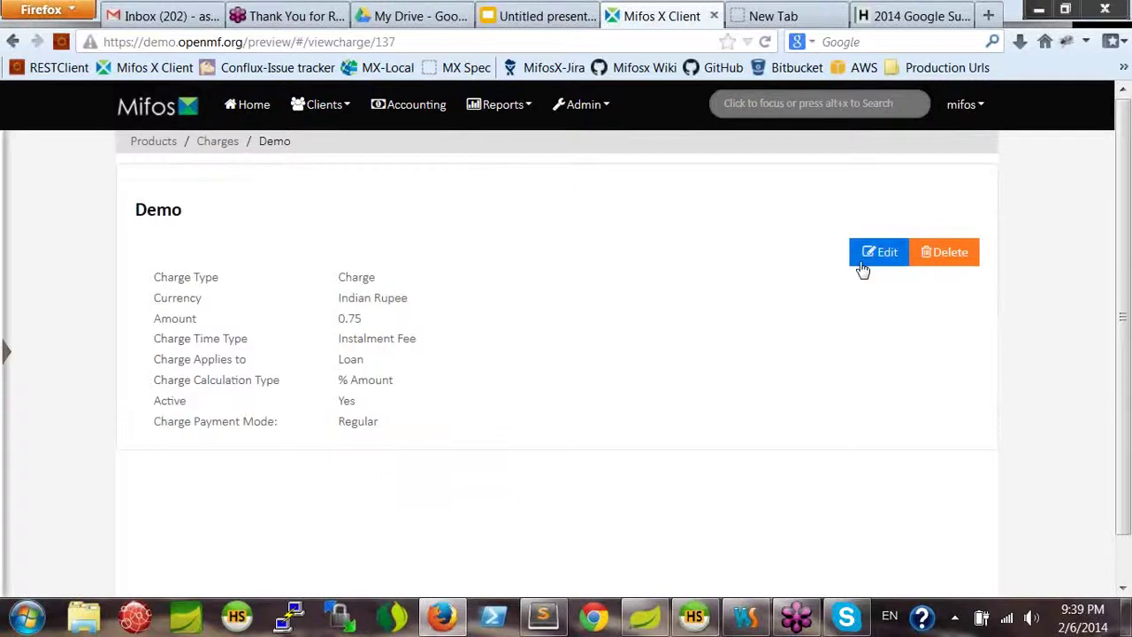
- Rename the saved "Demo" charge to "Demo Installment fee" and save the change
left_click(879, 252)
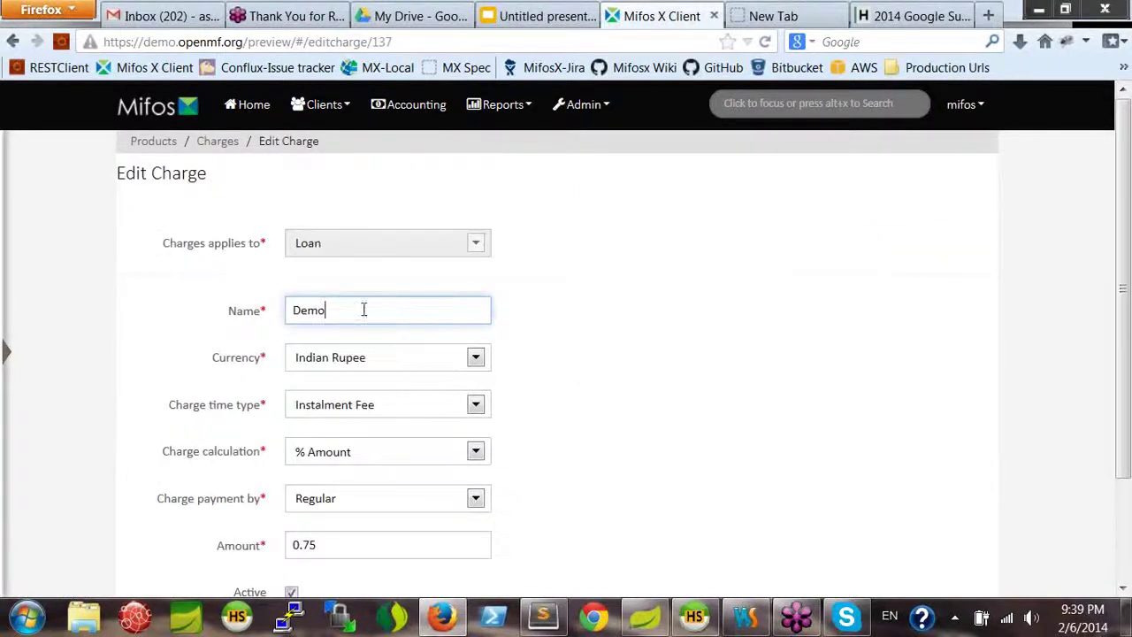
type("Installment fee")
scroll(613, 381, "down", 1)
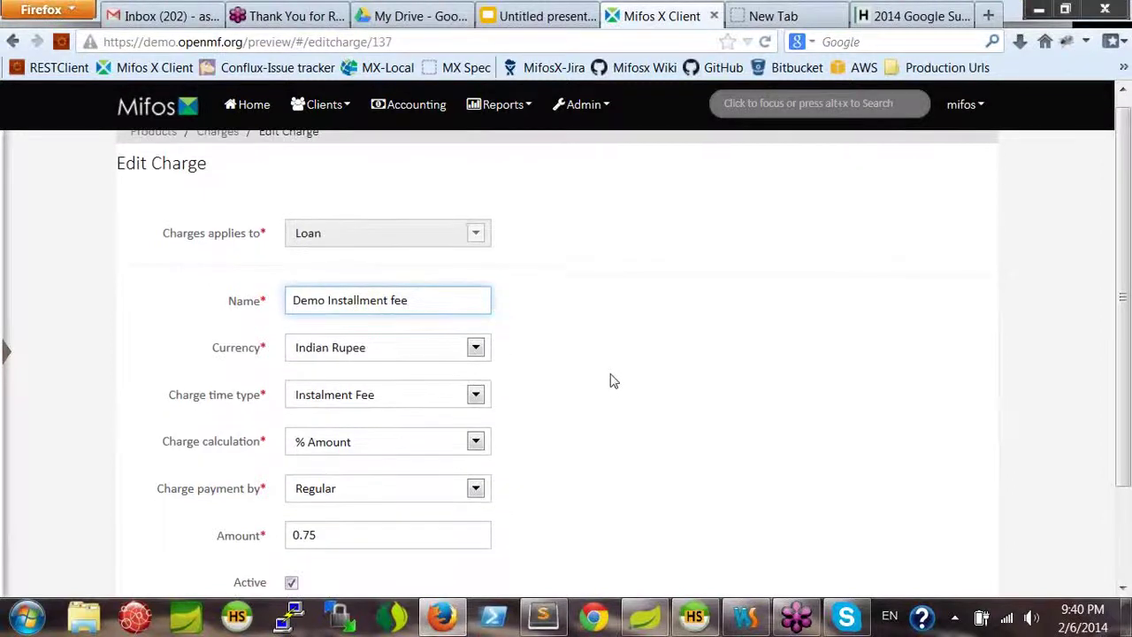
scroll(614, 381, "down", 3)
left_click(440, 563)
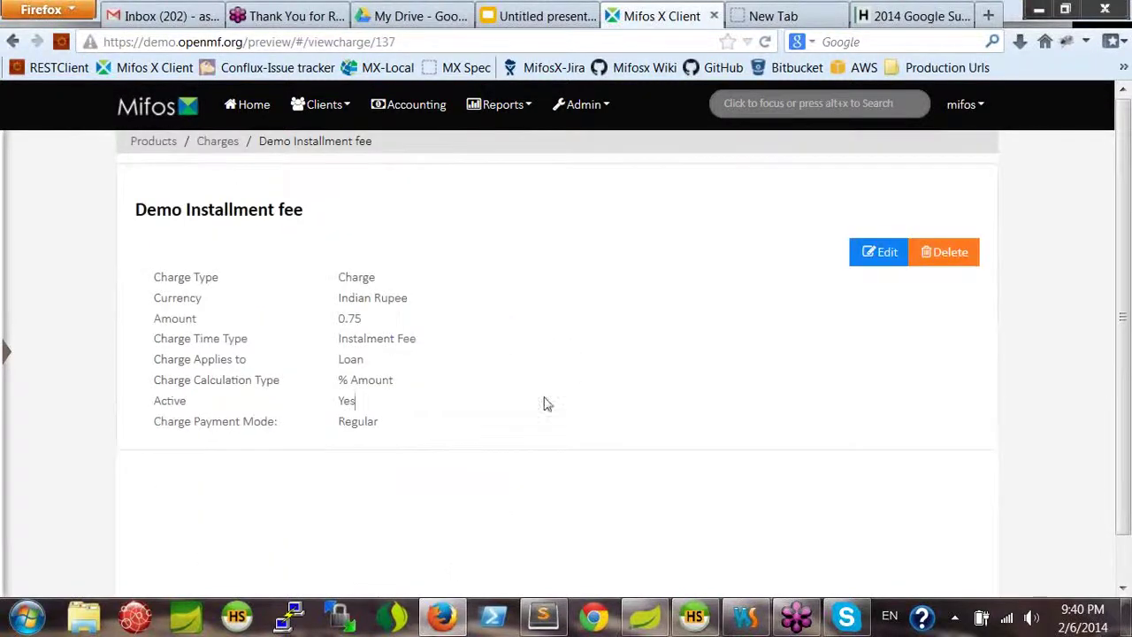
- Open the products administration page
left_click(600, 106)
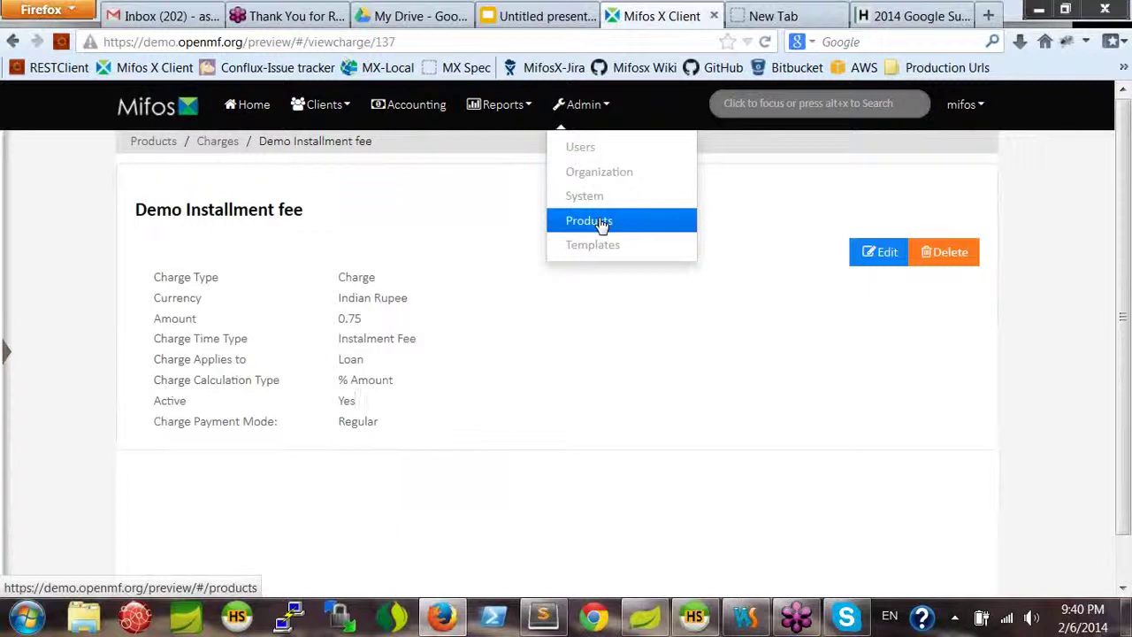
left_click(600, 223)
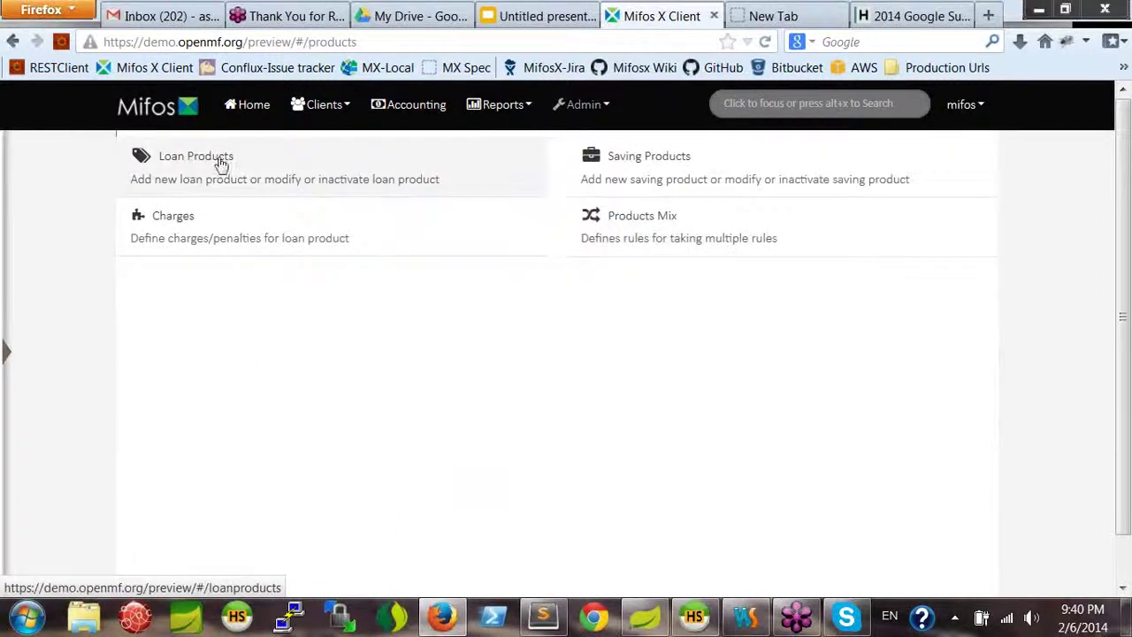
- Filter the loan products list by "demo", then start creating a new loan product
left_click(218, 161)
type("demo")
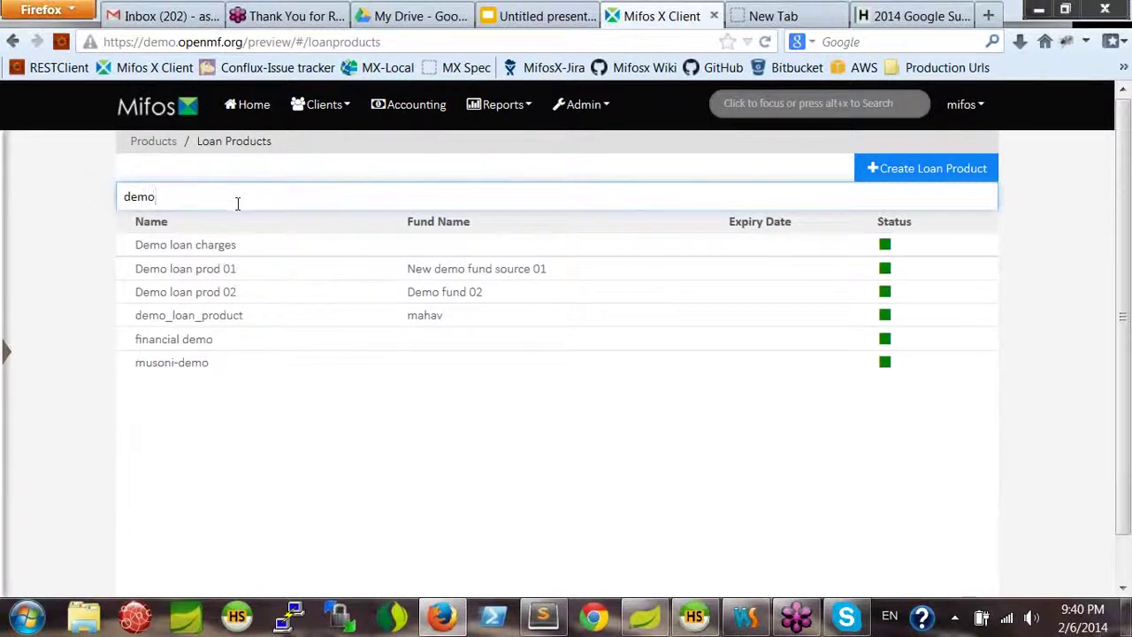
key("BackSpace")
key("BackSpace")
key("BackSpace")
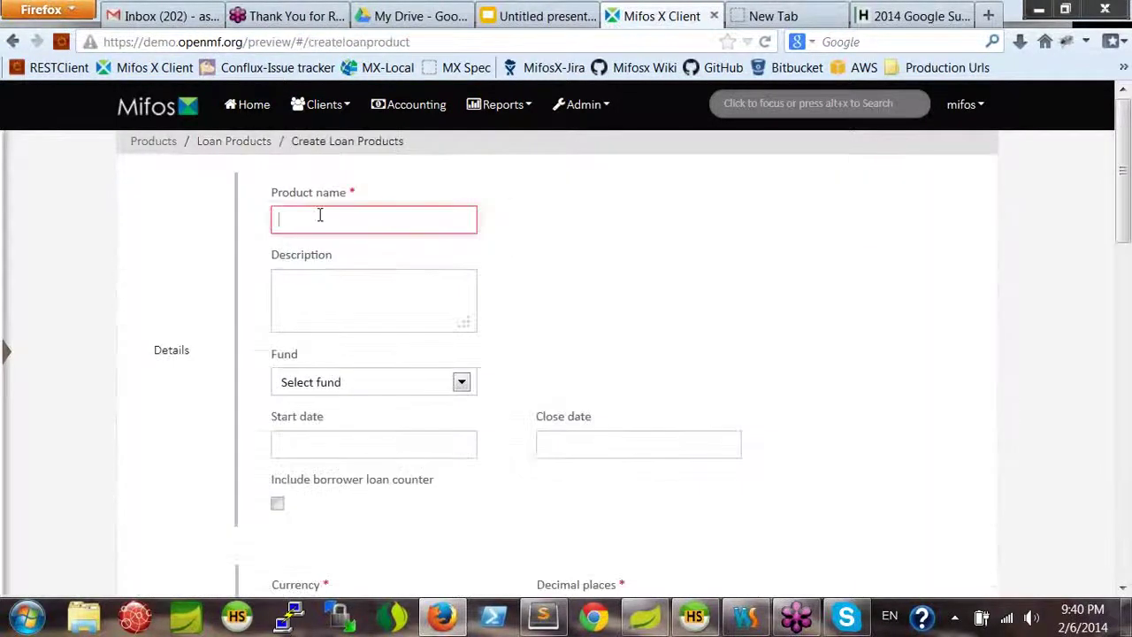
- Enter "Demo loan charges 02" as both the product name and the description, leaving the fund unselected
type("Demo loan charges 02")
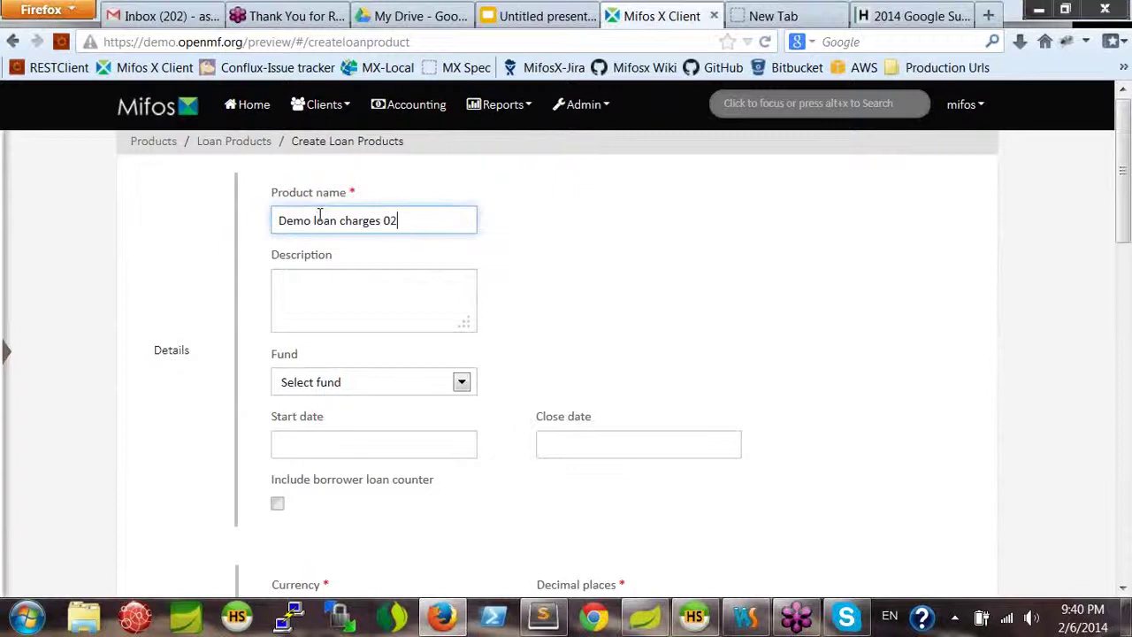
left_click_drag(432, 225, 265, 220)
key("ctrl+c")
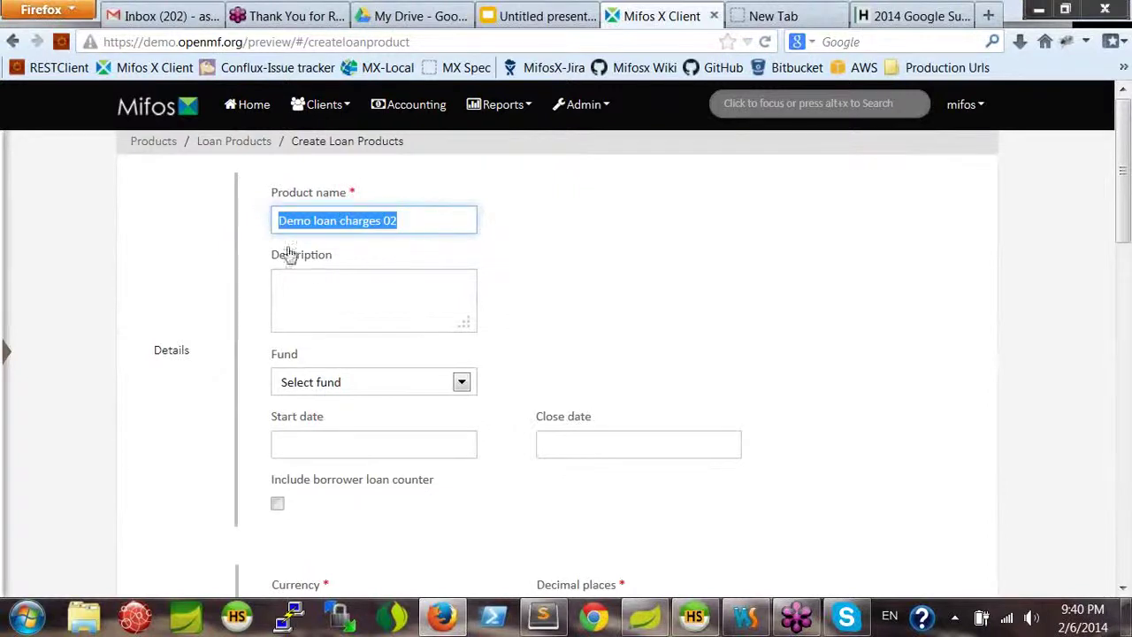
left_click(371, 295)
key("ctrl+v")
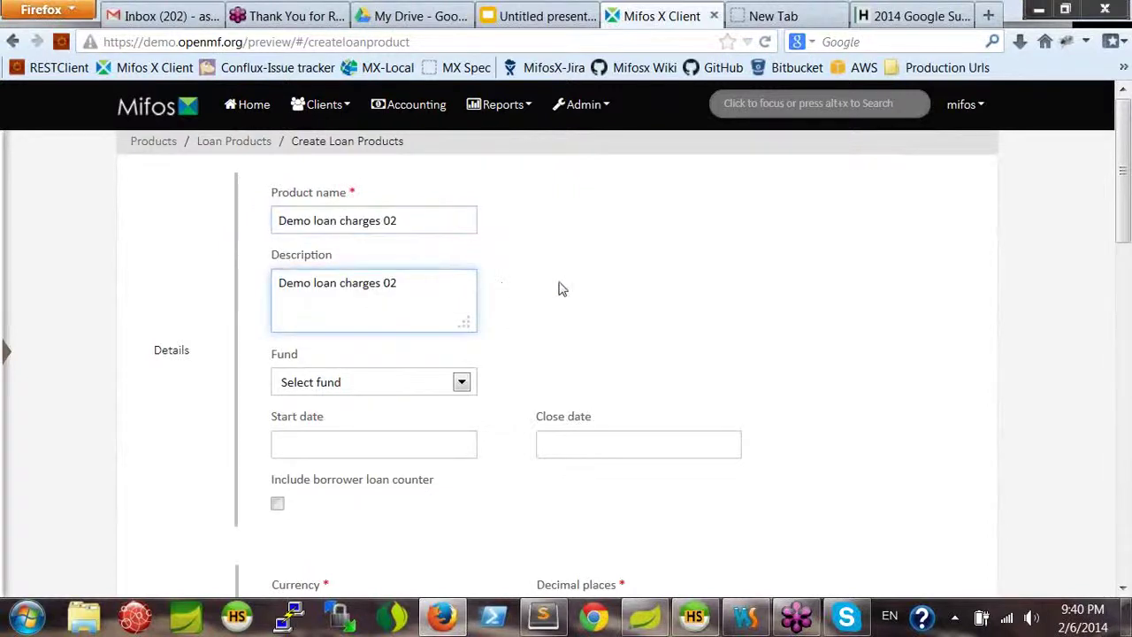
scroll(561, 288, "down", 3)
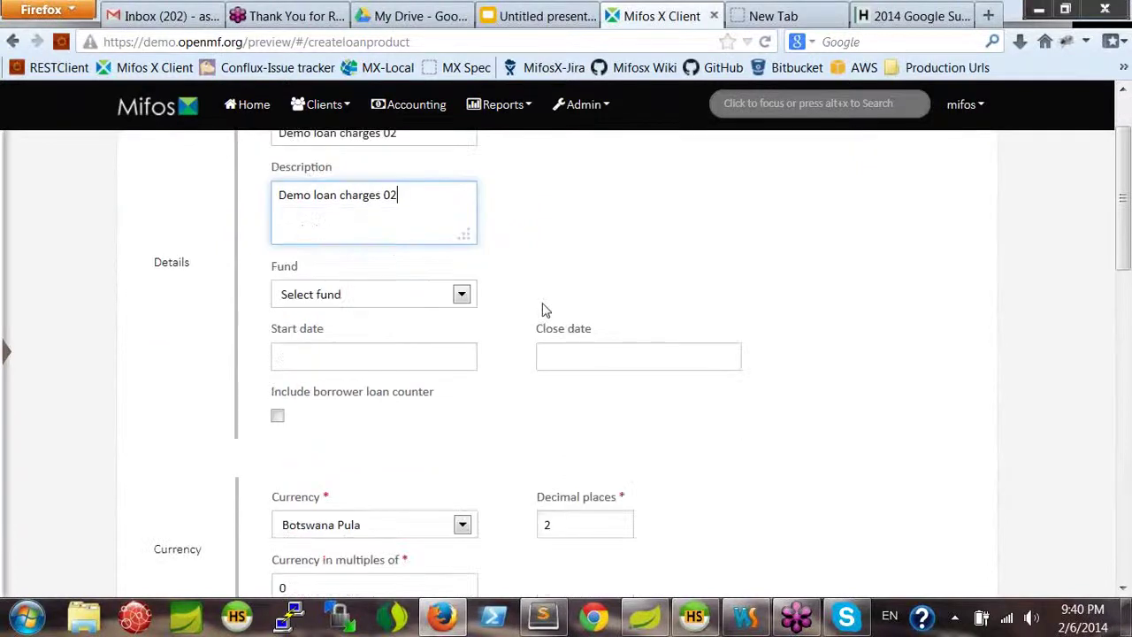
left_click(329, 278)
left_click(608, 234)
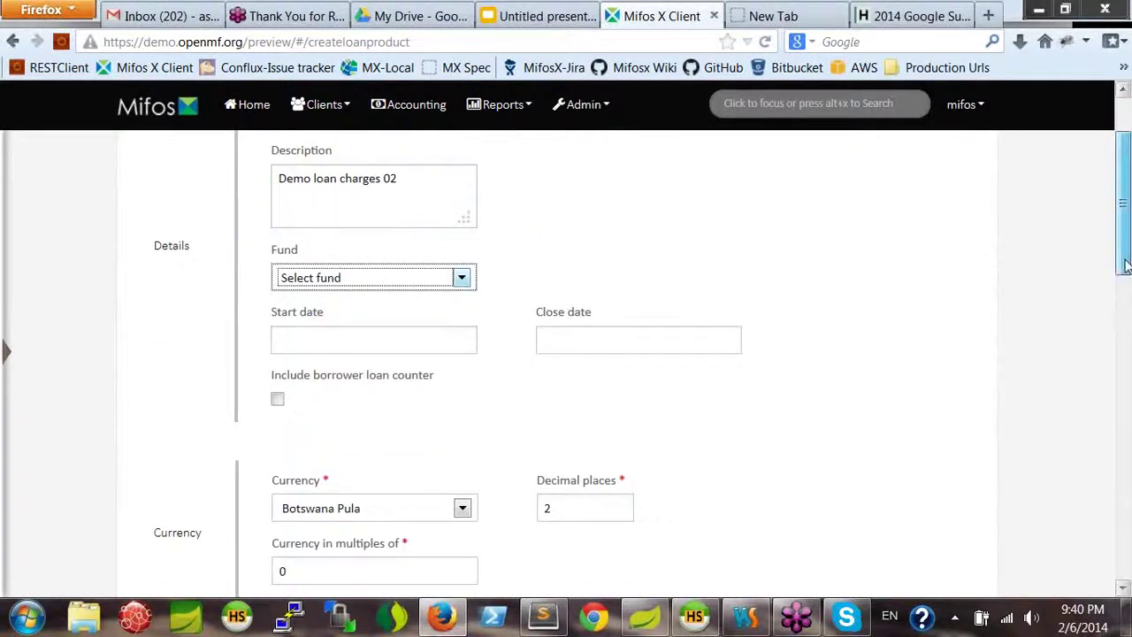
- Set the loan principal to a minimum of 10000, a default of 15000 and a maximum of 20000
left_click_drag(1126, 272, 1126, 425)
left_click(345, 228)
type("10000")
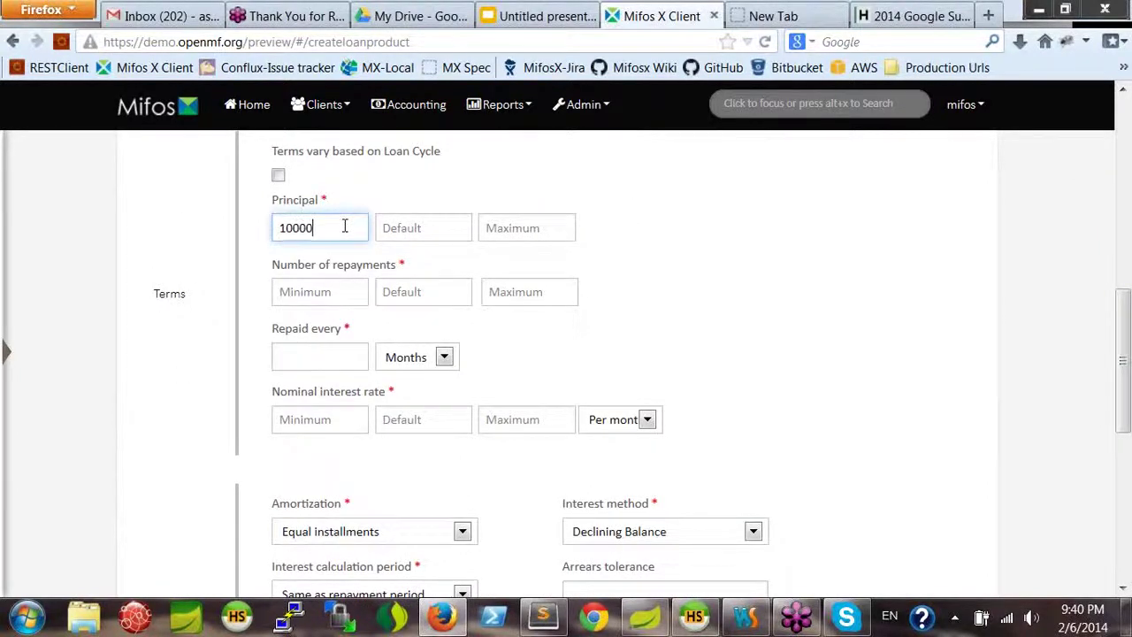
key("Tab")
type("15000")
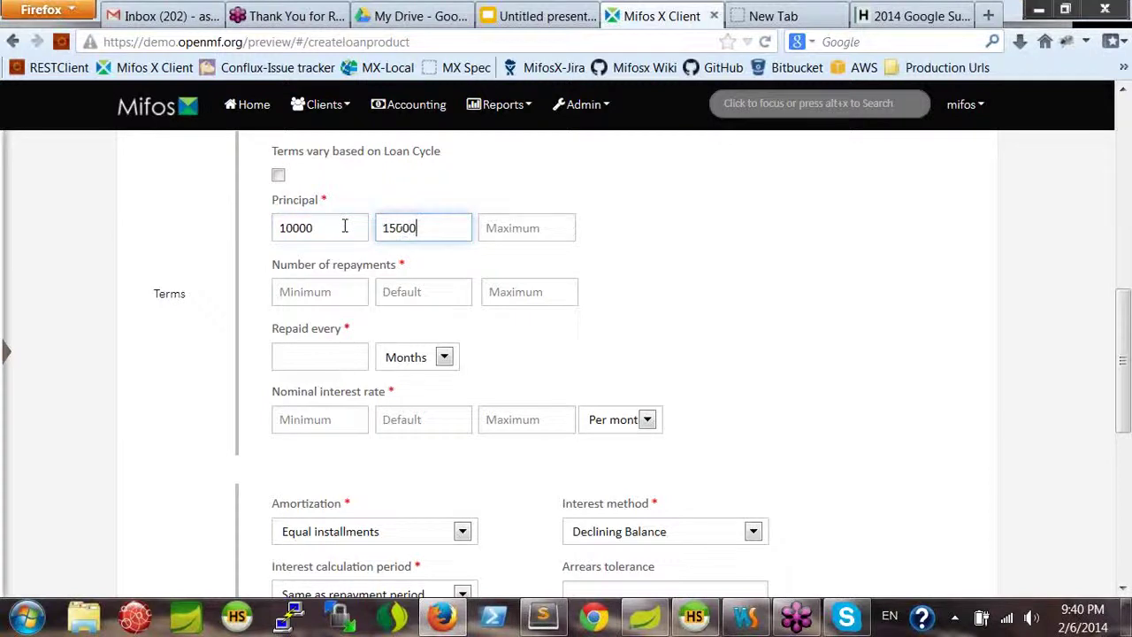
key("Tab")
type("2000")
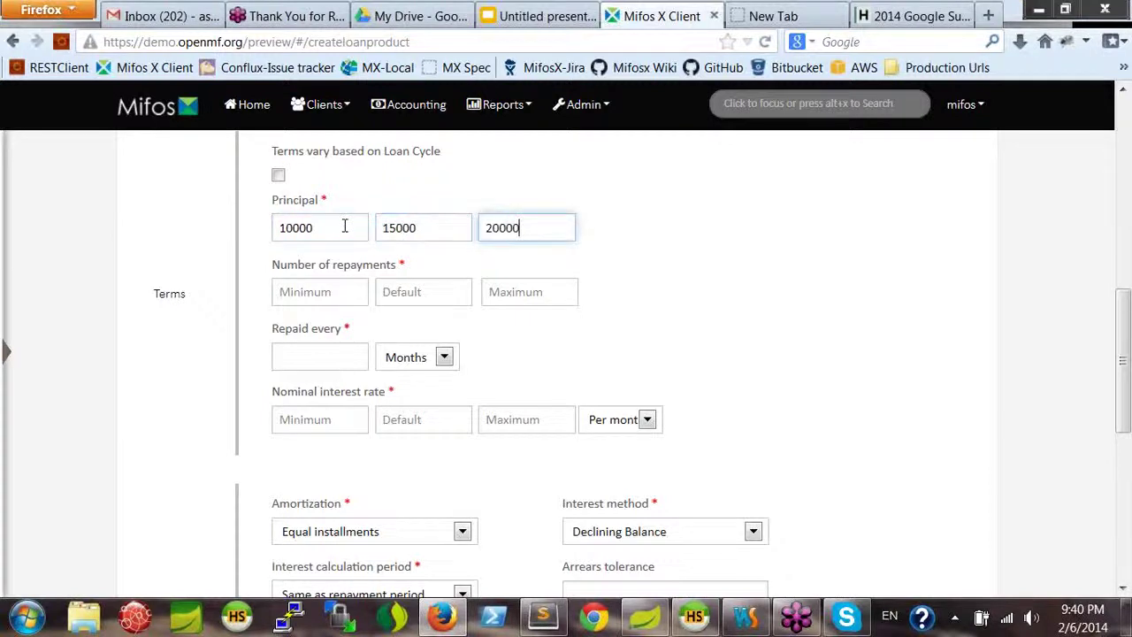
- Set the number of repayments to minimum 10, default 15 and maximum 20, repaid every 1 week
left_click(326, 292)
type("10")
key("Tab")
type("1")
key("Tab")
type("20")
left_click(296, 359)
type("1")
left_click(409, 358)
left_click(416, 399)
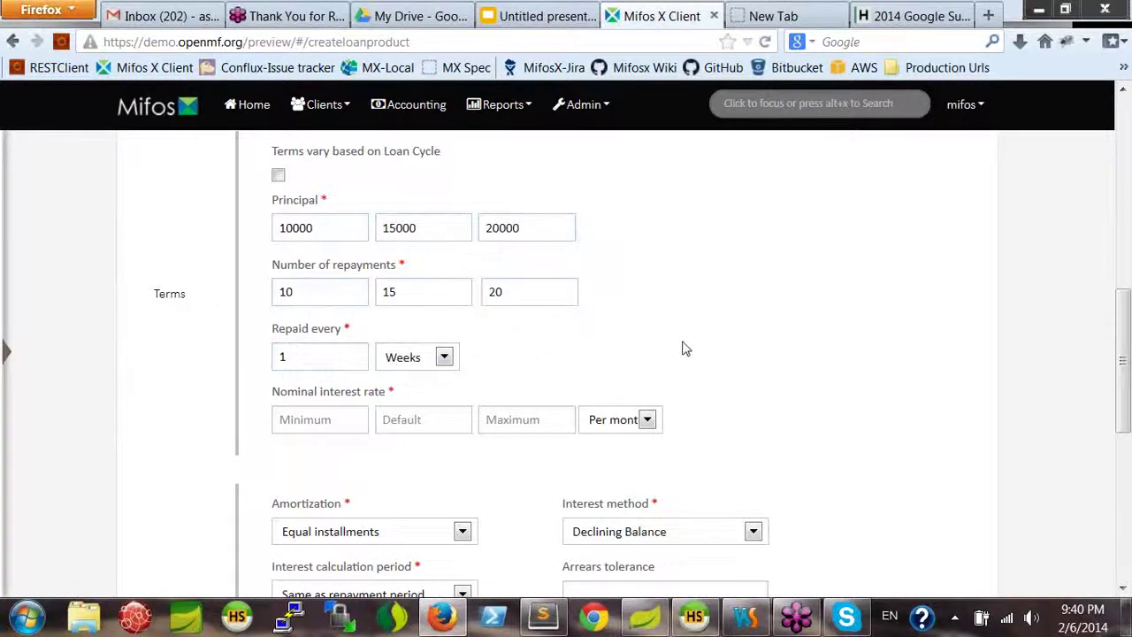
- Set the minimum, default and maximum nominal interest rate to 12 each, charged per year
scroll(682, 349, "down", 3)
left_click(318, 317)
type("12")
key("Tab")
type("12")
left_click(505, 316)
type("12")
left_click(611, 315)
left_click(607, 357)
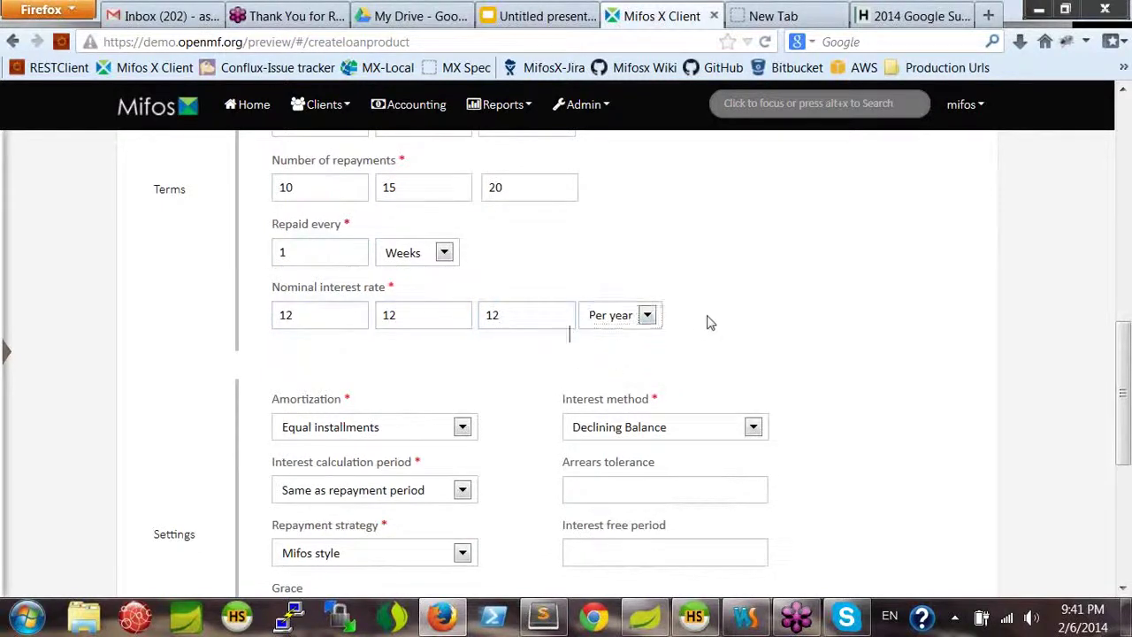
- Add the charges "Demo disbursement charge (processing fee)" and "Demo Installment fee" to the loan product
scroll(704, 323, "down", 3)
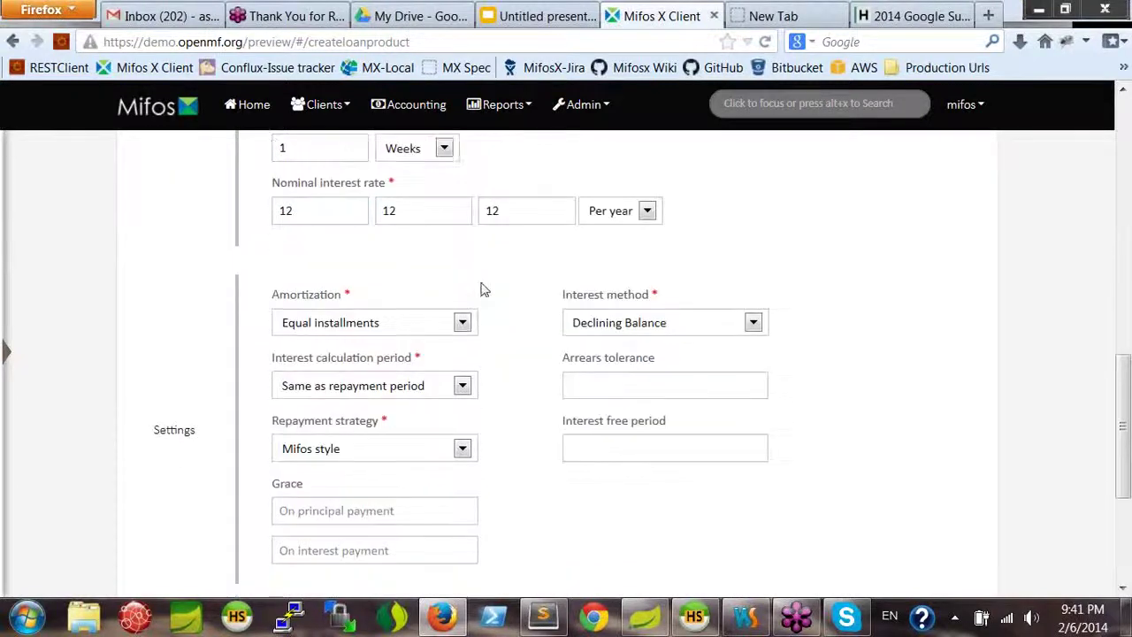
scroll(513, 327, "down", 4)
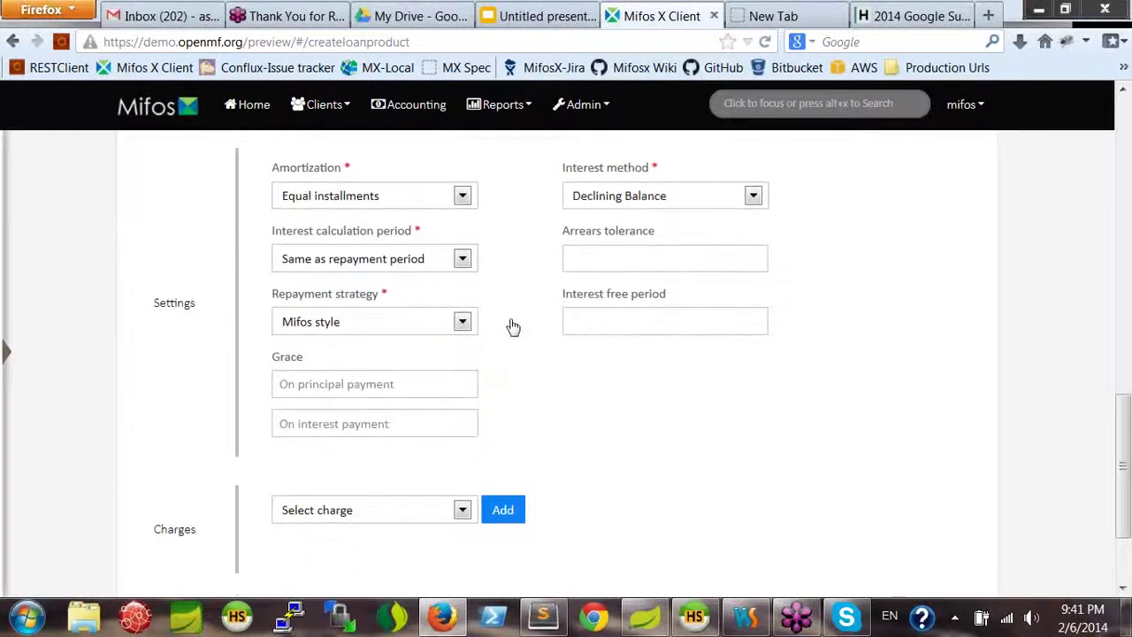
scroll(513, 326, "down", 3)
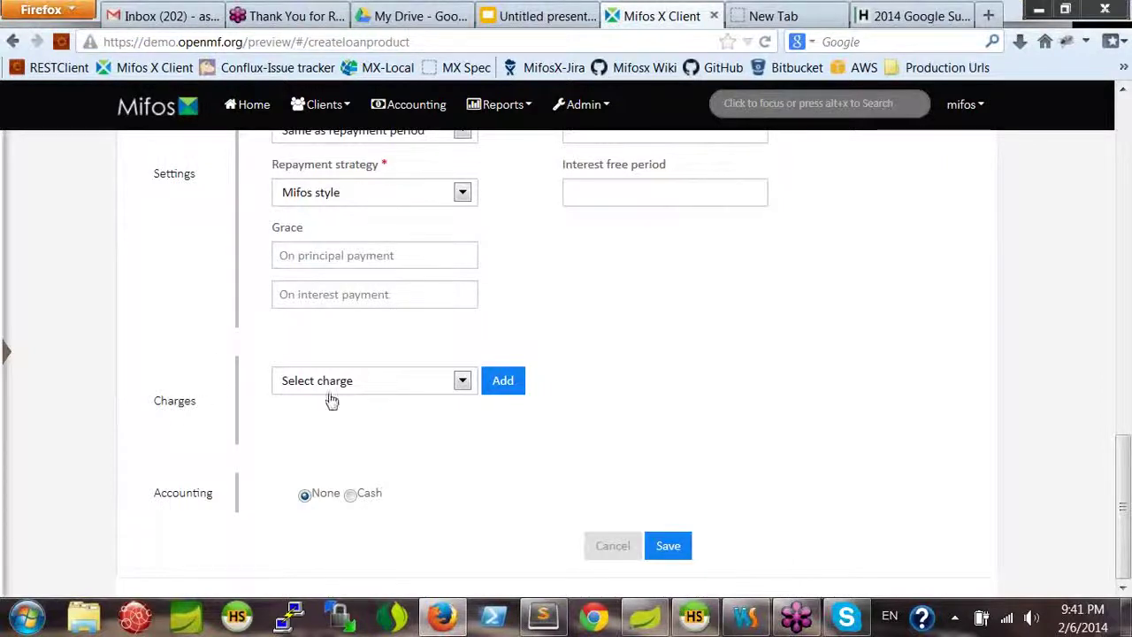
left_click(462, 382)
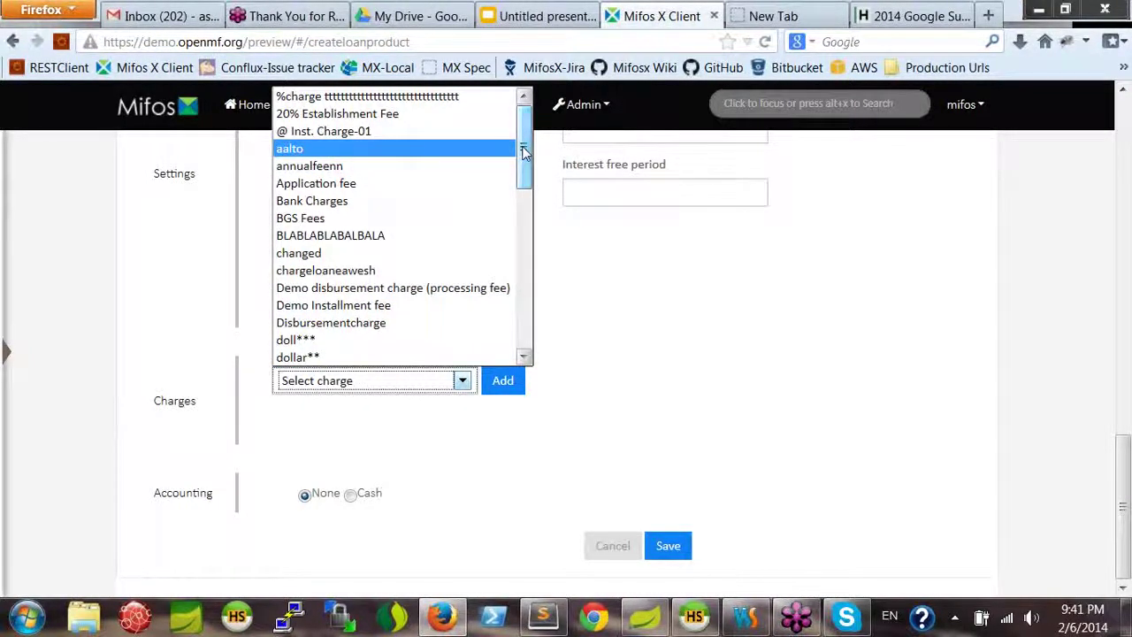
left_click(386, 297)
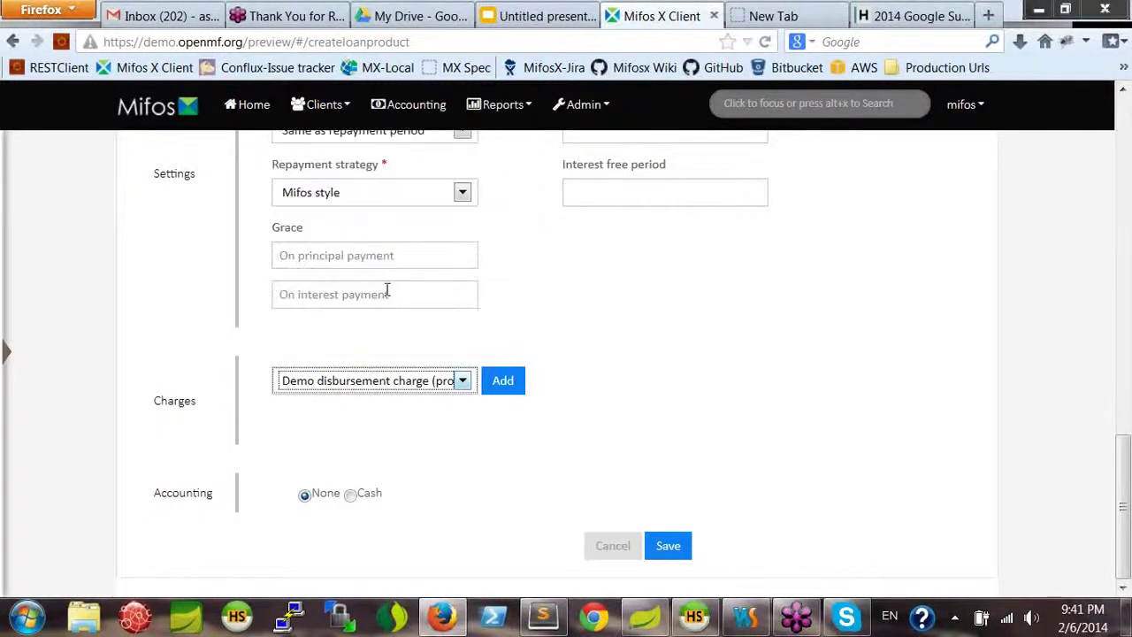
left_click(500, 382)
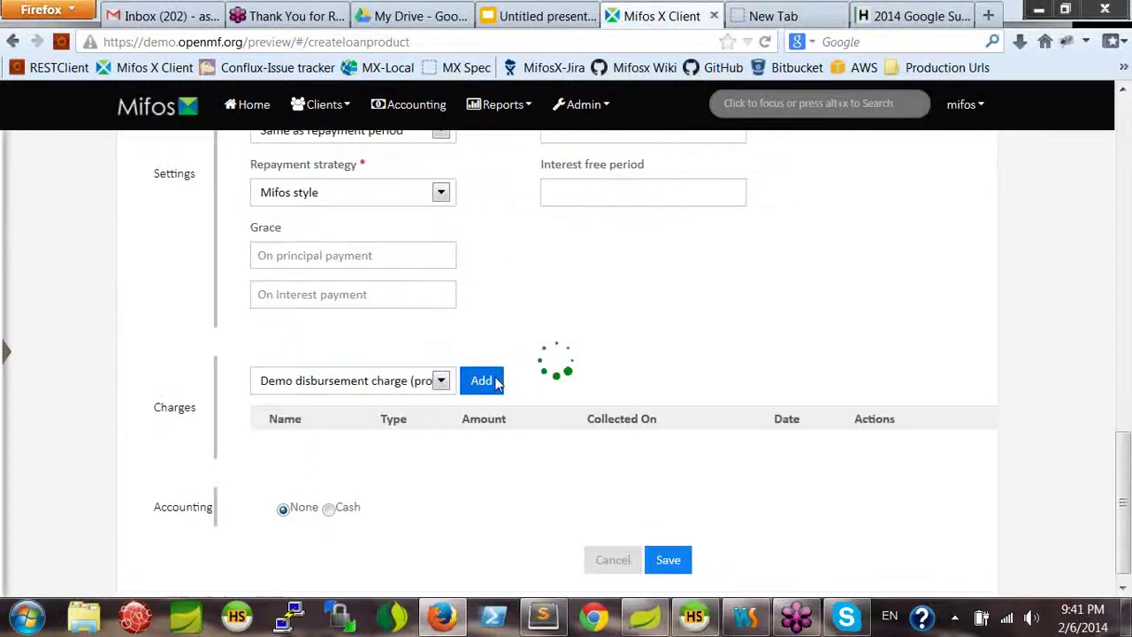
left_click(442, 382)
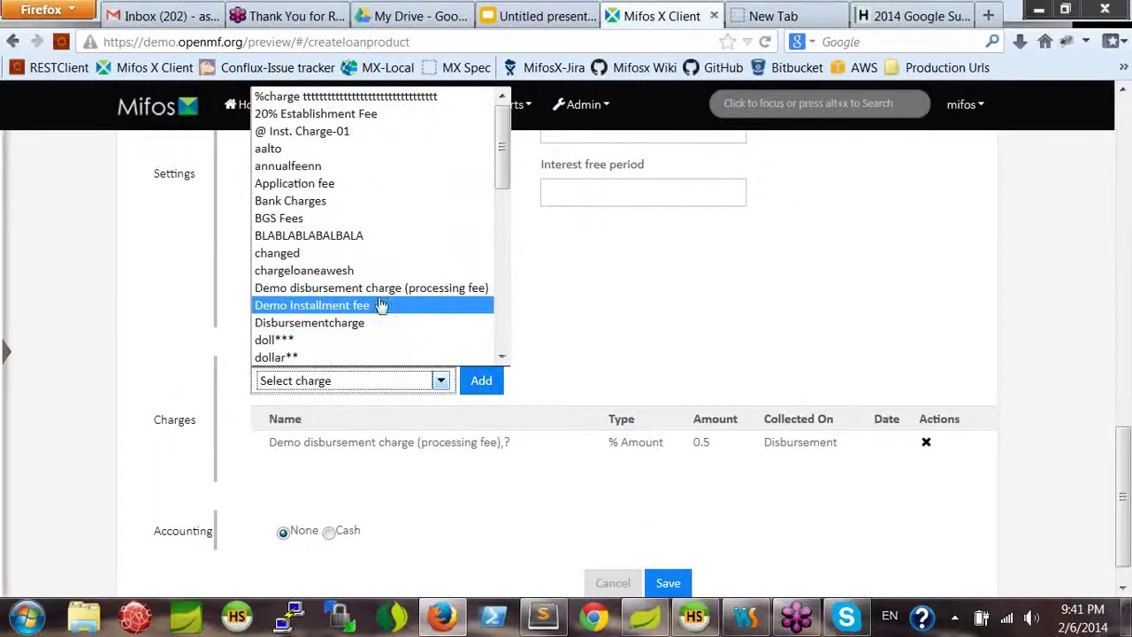
left_click(363, 307)
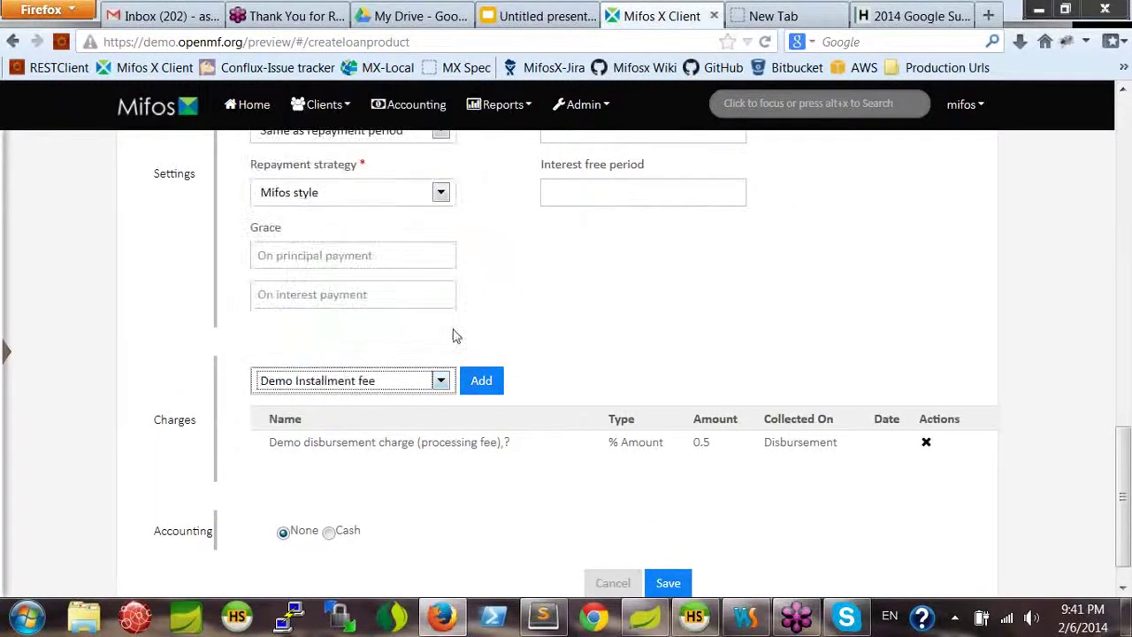
left_click(481, 388)
- Look through the available charges for another demo charge to attach to the product
left_click(440, 381)
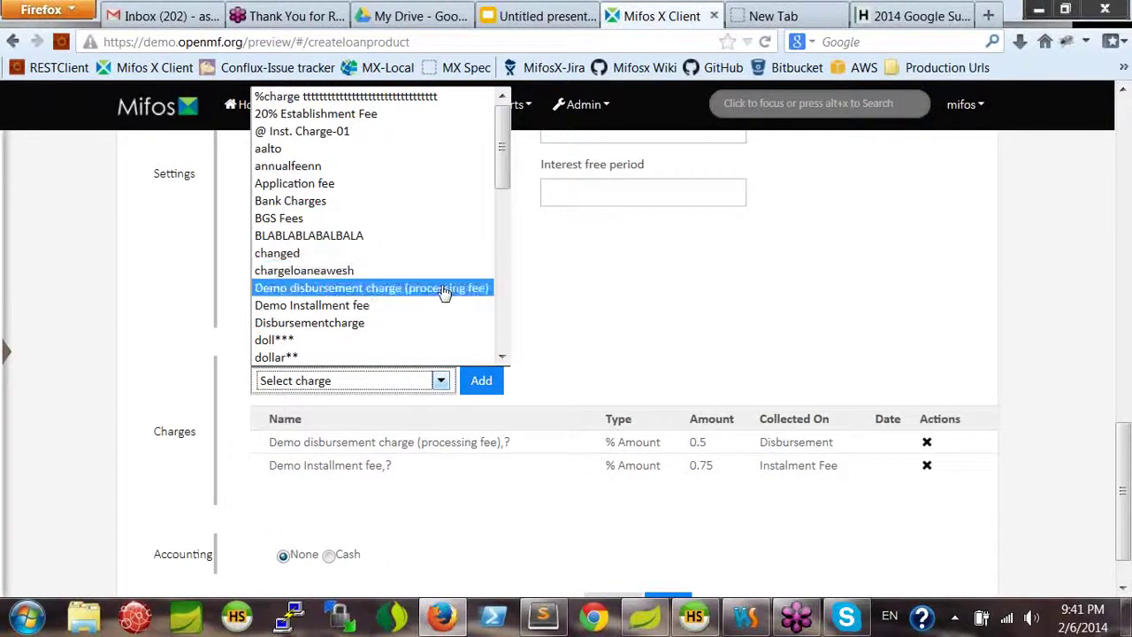
key("Down")
key("Down")
key("Down")
key("Down")
key("Down")
key("Up")
key("Up")
key("Up")
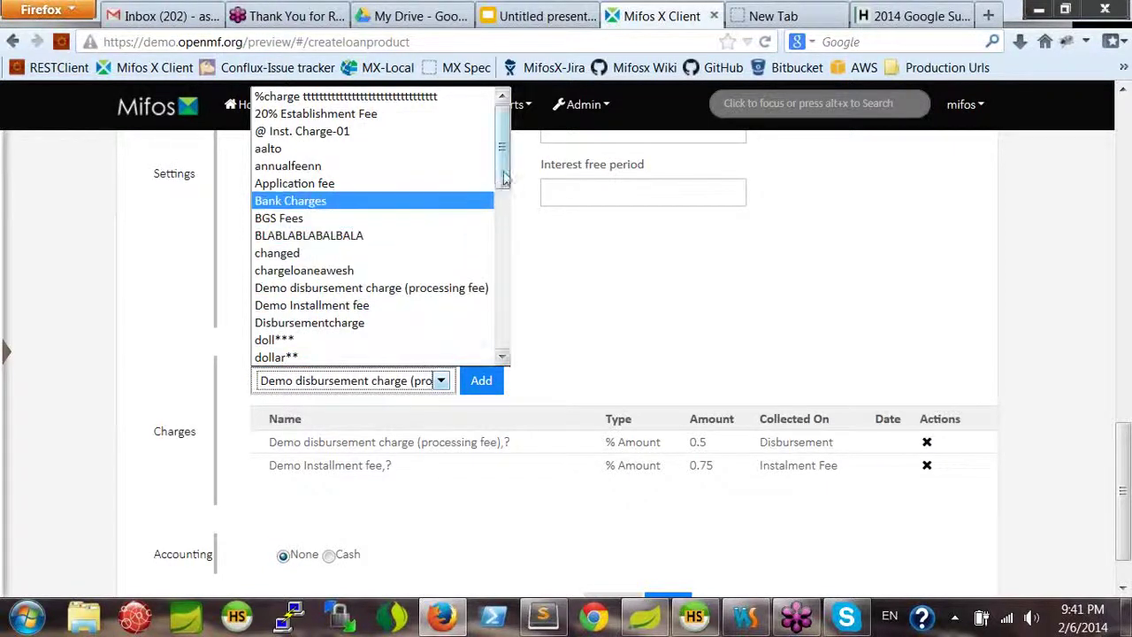
mouse_move(502, 196)
left_mouse_down()
mouse_move(500, 349)
mouse_move(505, 203)
left_mouse_up()
left_click(569, 280)
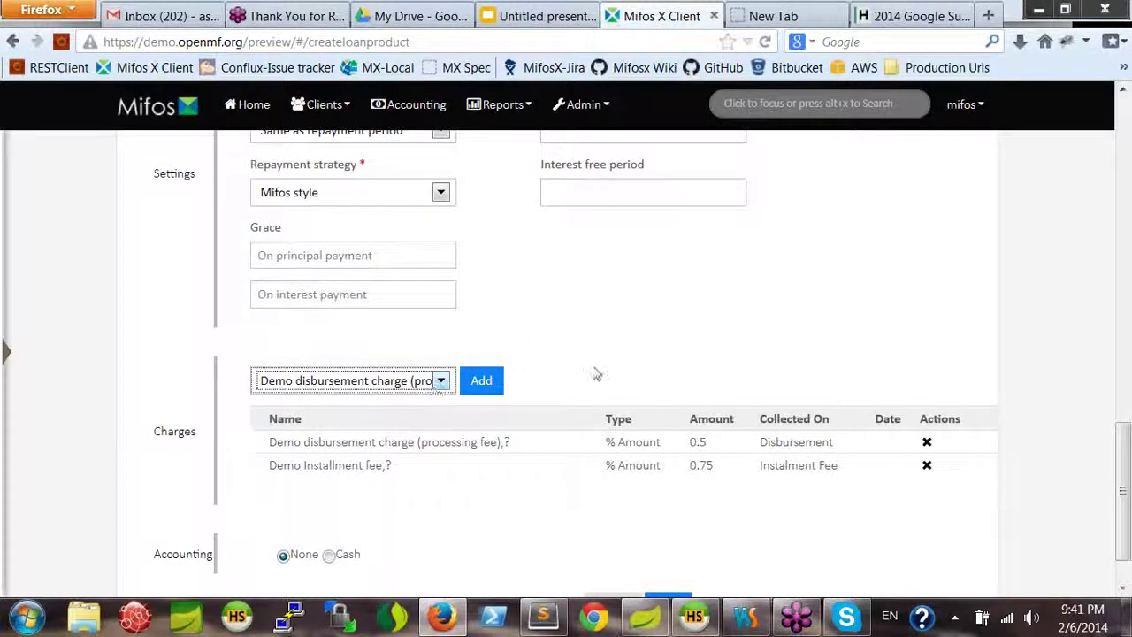
- Try to save the new loan product
scroll(596, 374, "down", 1)
scroll(596, 374, "down", 1)
left_click(668, 545)
scroll(784, 404, "up", 6)
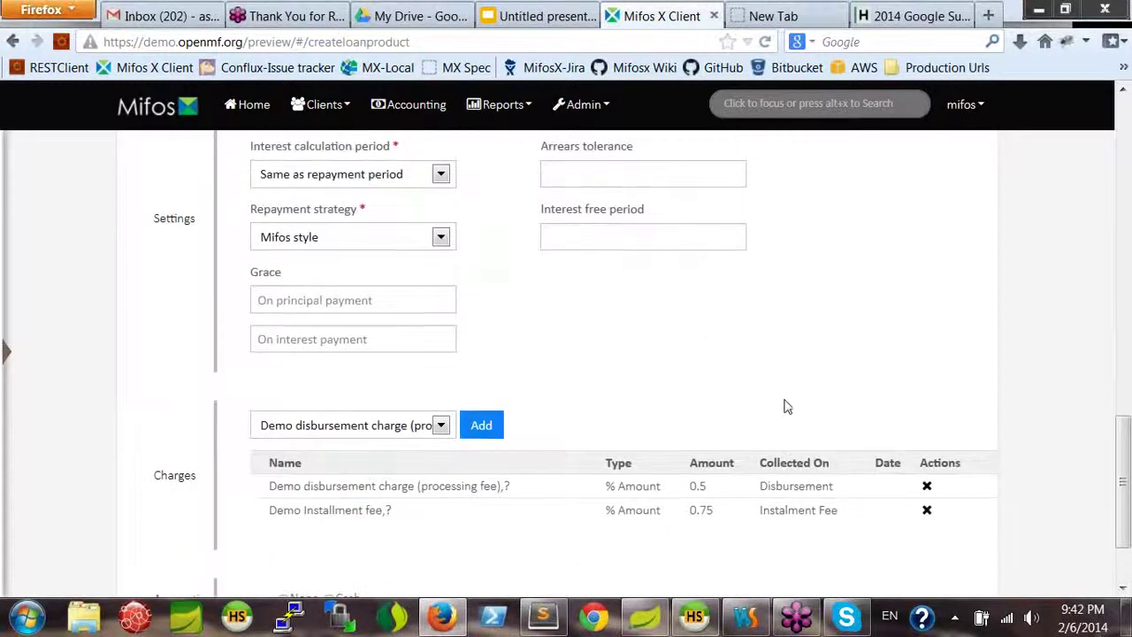
scroll(784, 404, "up", 3)
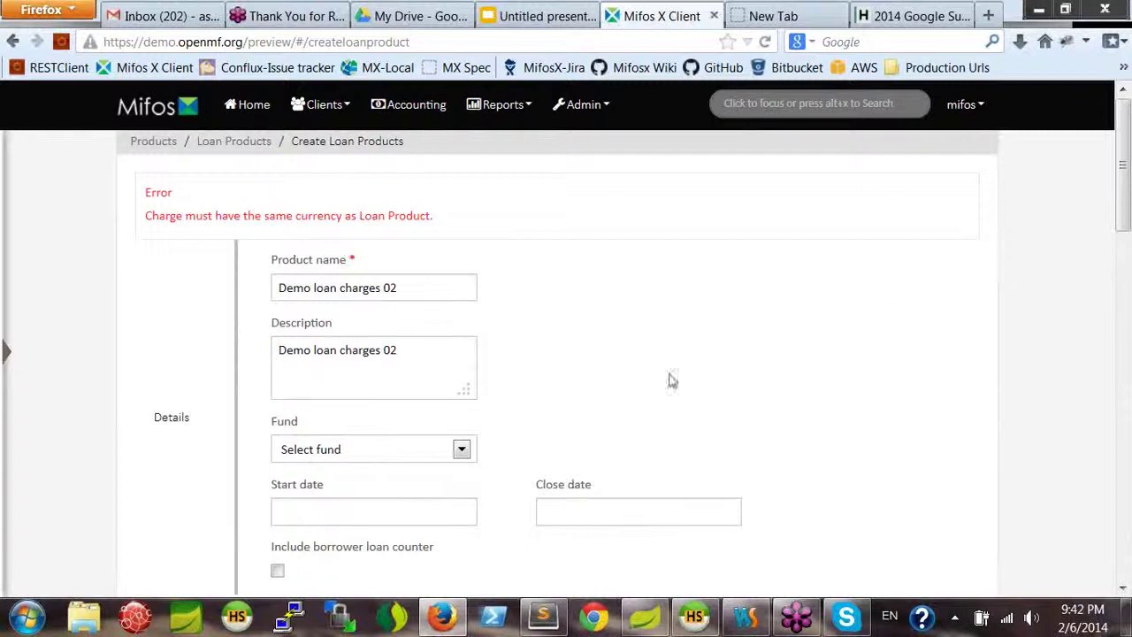
- Review the save error, the currency options and the attached charges in the loan product form
scroll(463, 389, "down", 1)
scroll(464, 389, "down", 5)
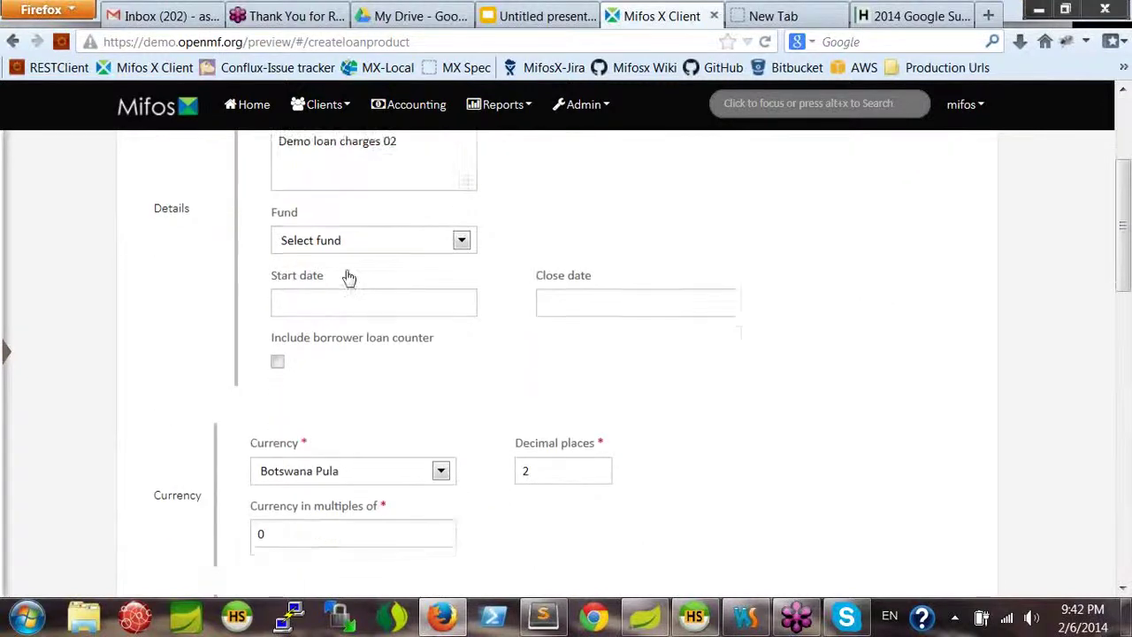
left_click(420, 403)
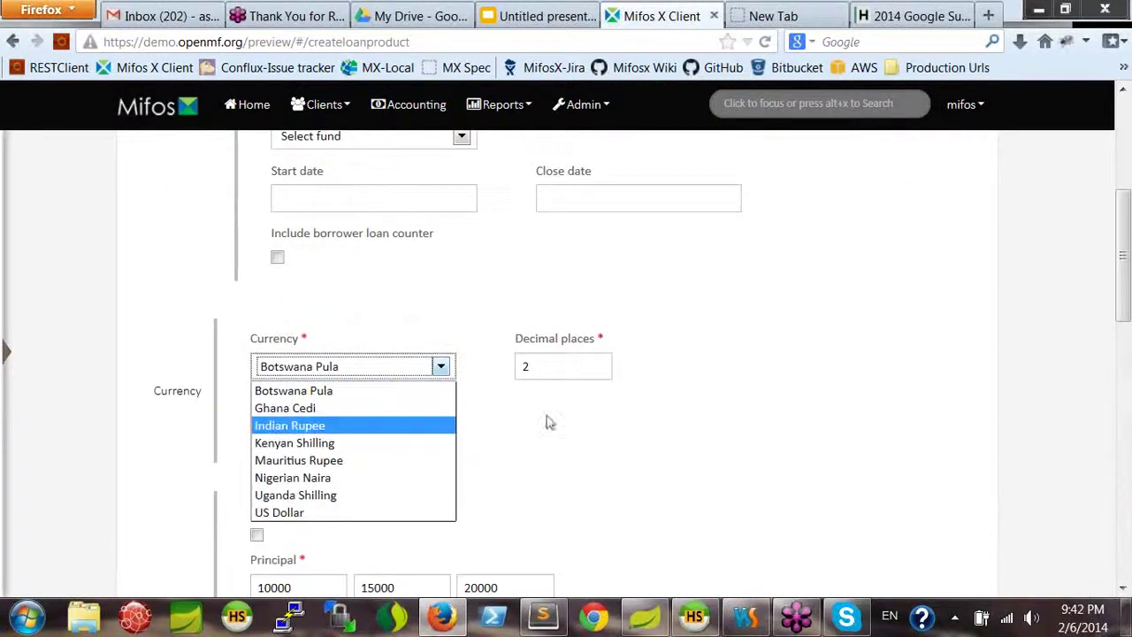
left_click(780, 365)
scroll(776, 369, "up", 6)
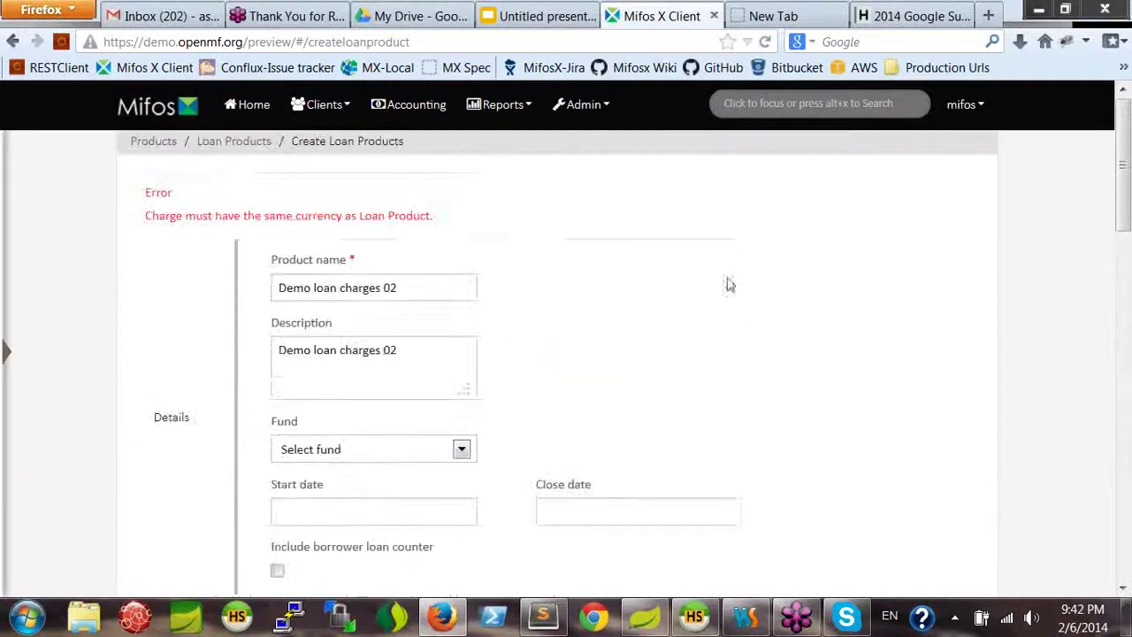
scroll(748, 316, "down", 1)
scroll(746, 316, "down", 1)
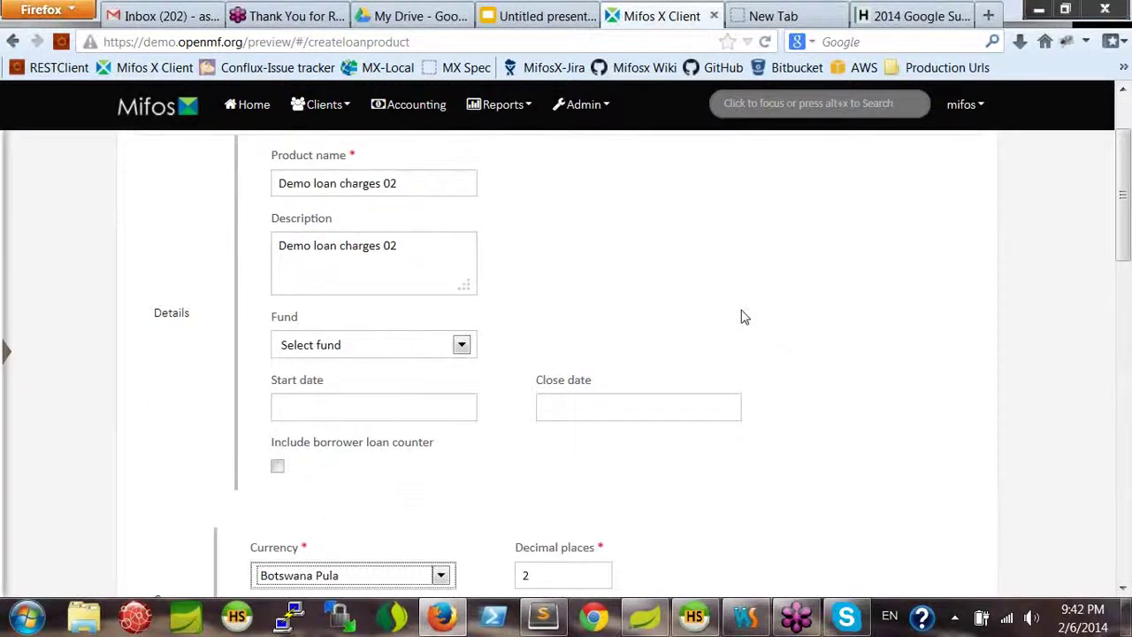
scroll(745, 317, "down", 10)
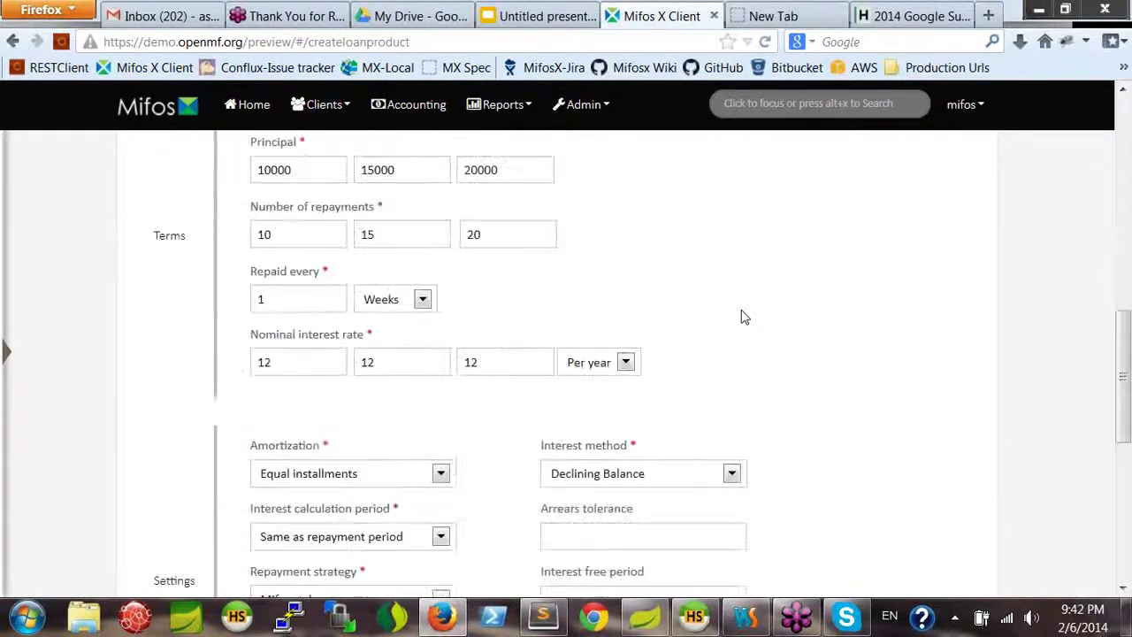
scroll(744, 316, "down", 5)
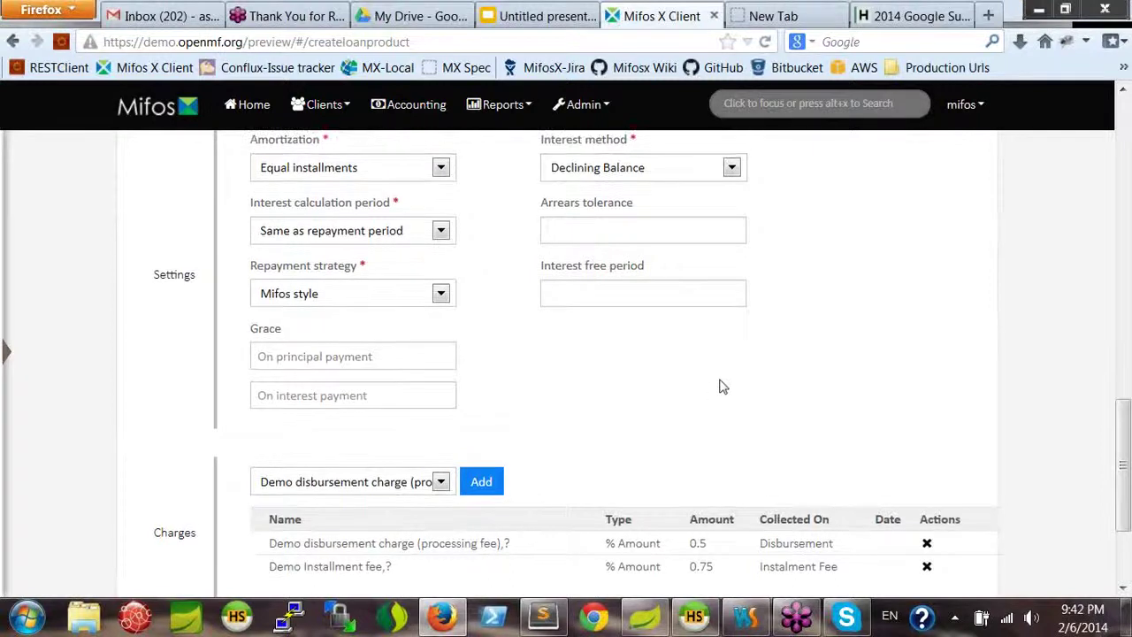
- Set the loan product's currency to Indian Rupee and save the product
scroll(725, 384, "up", 12)
left_click(441, 369)
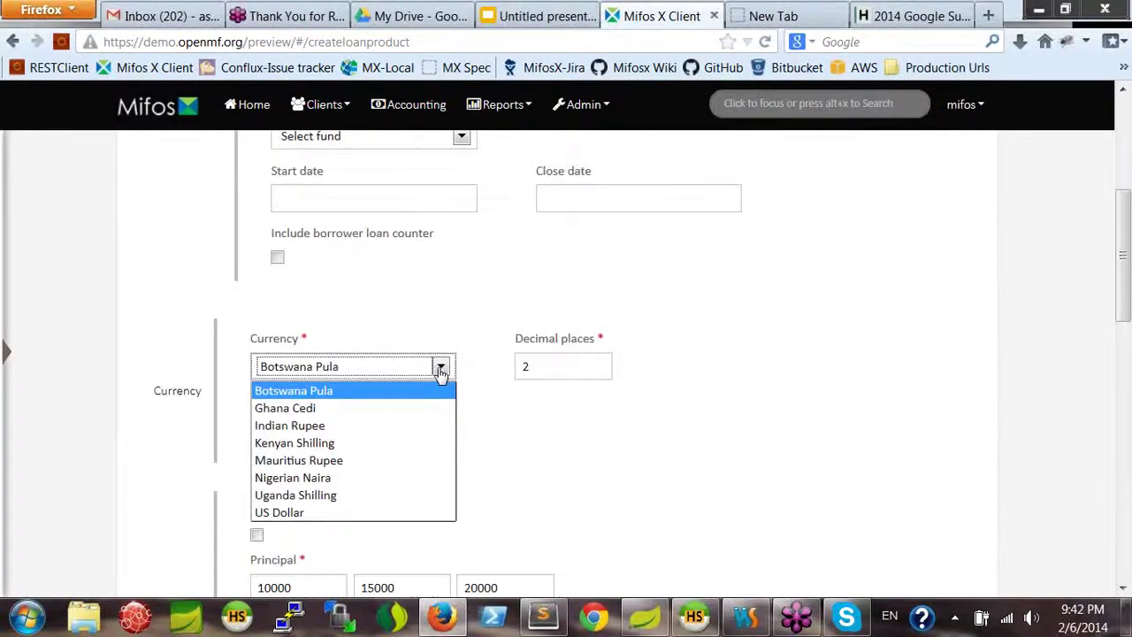
left_click(351, 428)
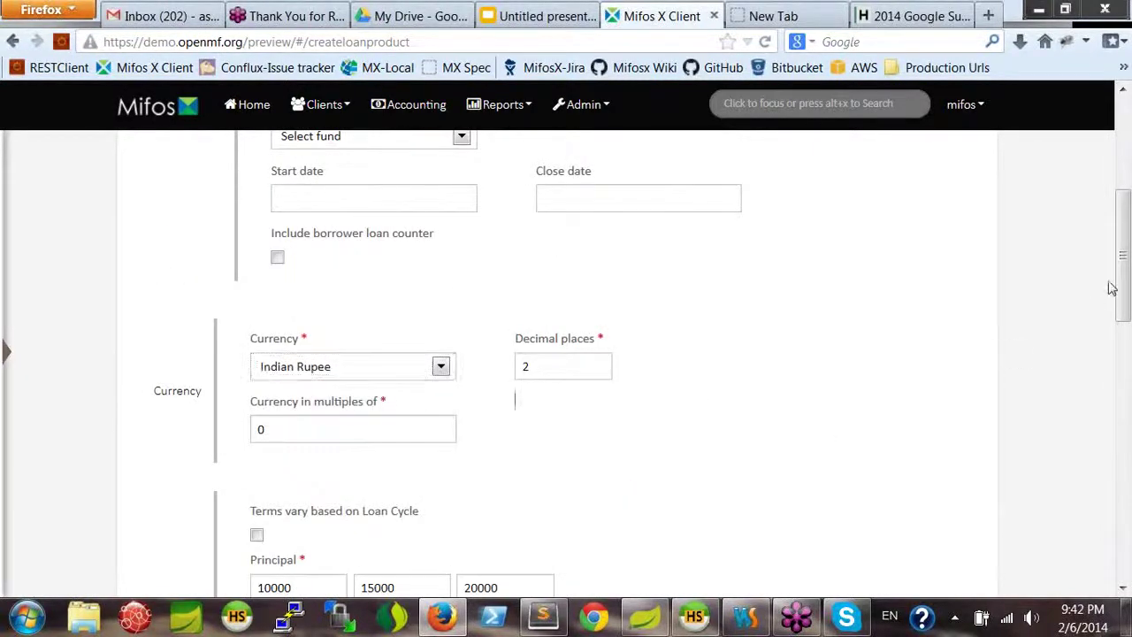
left_click_drag(1121, 278, 1117, 359)
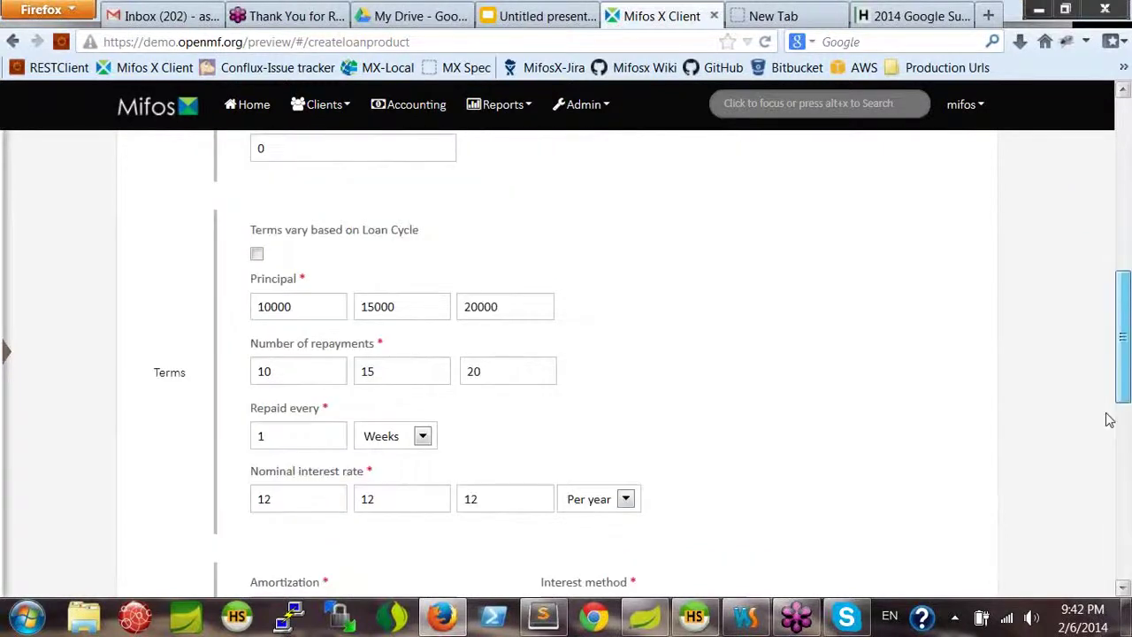
scroll(885, 443, "down", 10)
left_click(668, 546)
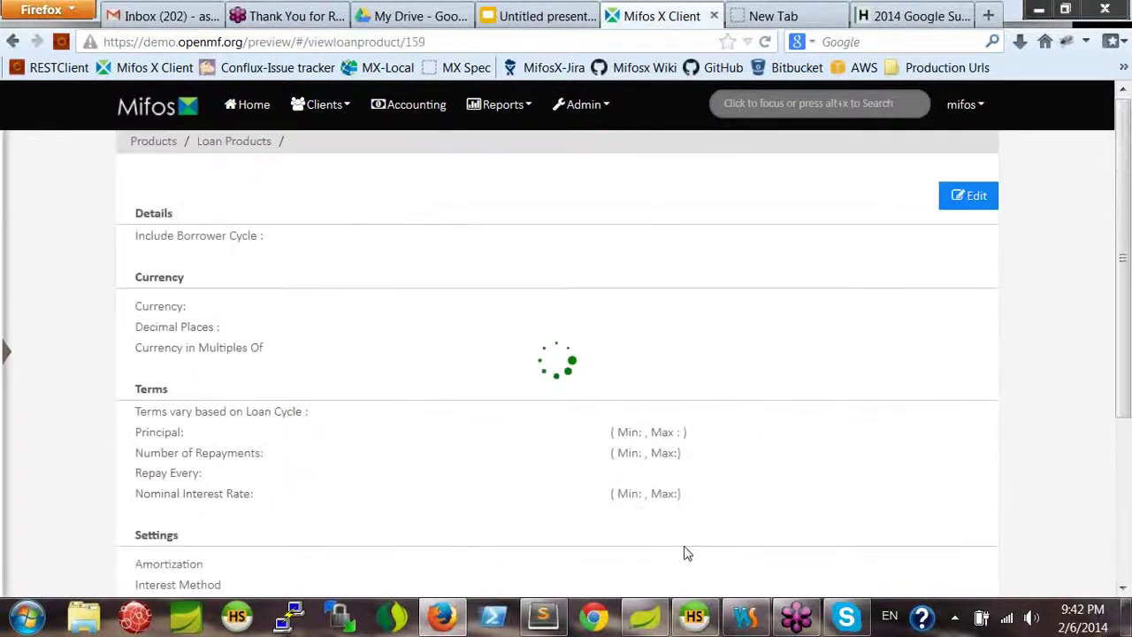
- Look over the saved loan product, and filter the client list by "demo"
scroll(506, 334, "down", 4)
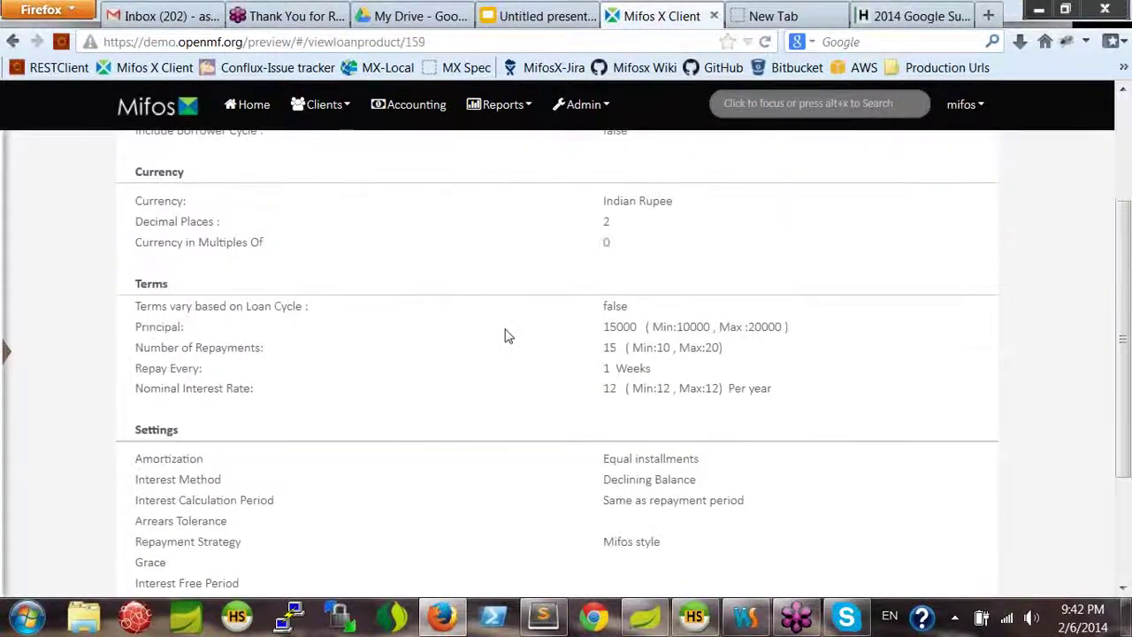
scroll(506, 334, "up", 4)
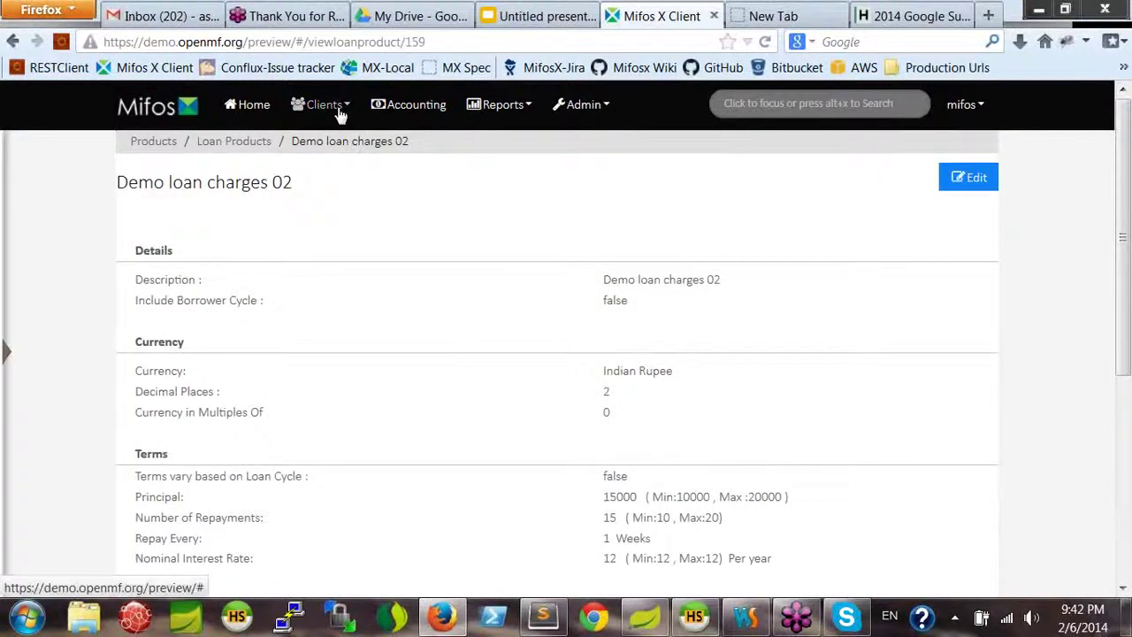
left_click(325, 105)
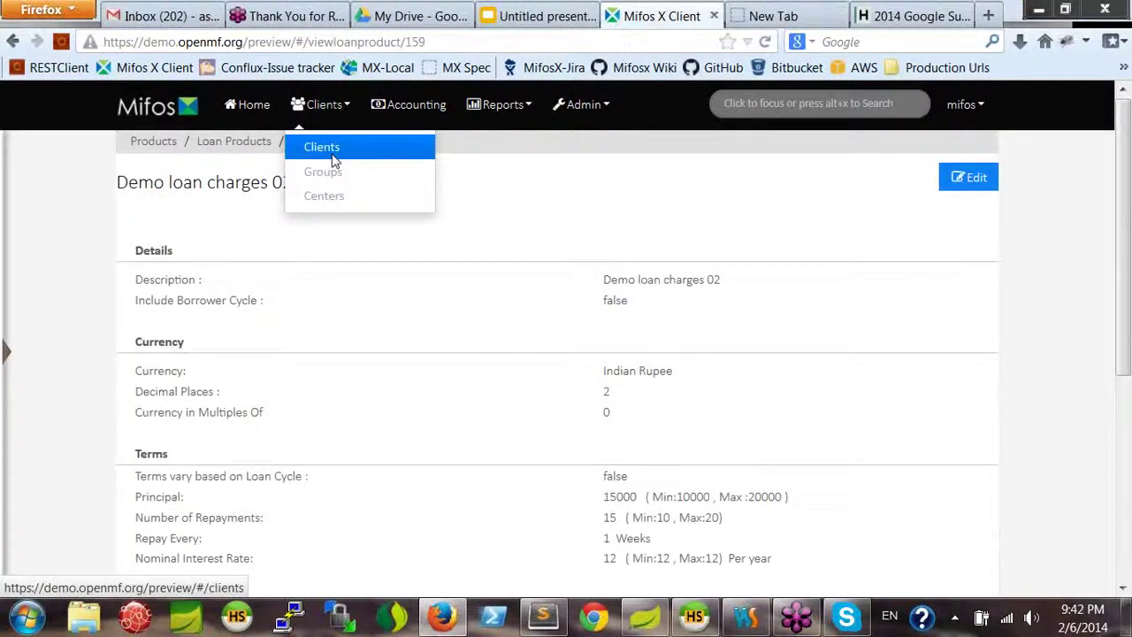
left_click(332, 158)
left_click(286, 196)
type("demo")
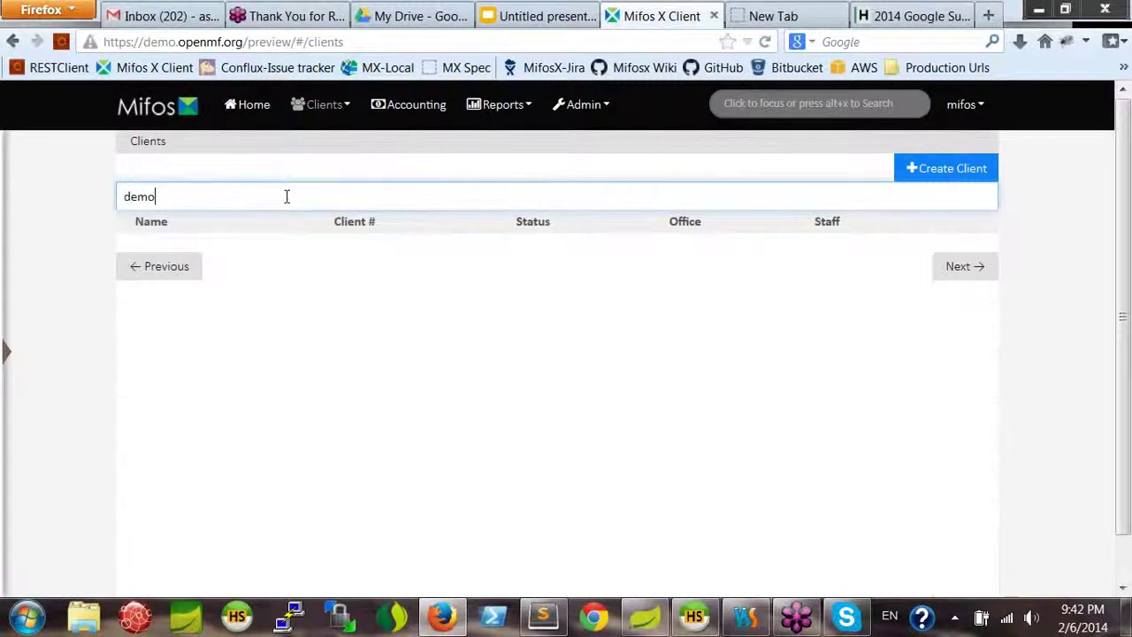
- Search the whole system for "demo" and open the Demo charge client record
left_click(817, 102)
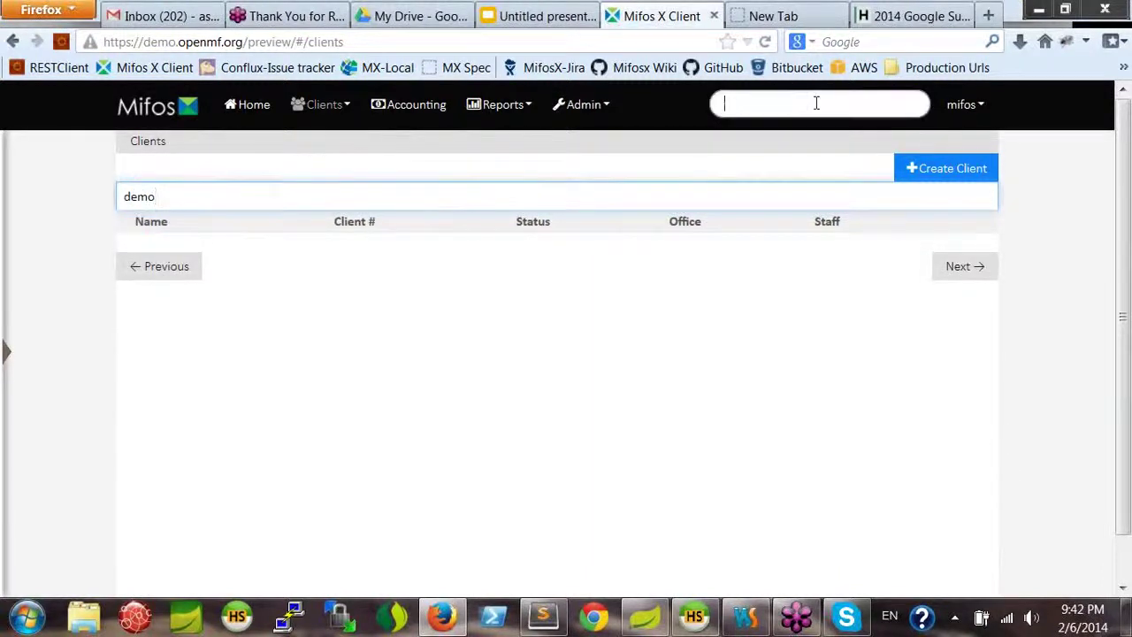
type("demo")
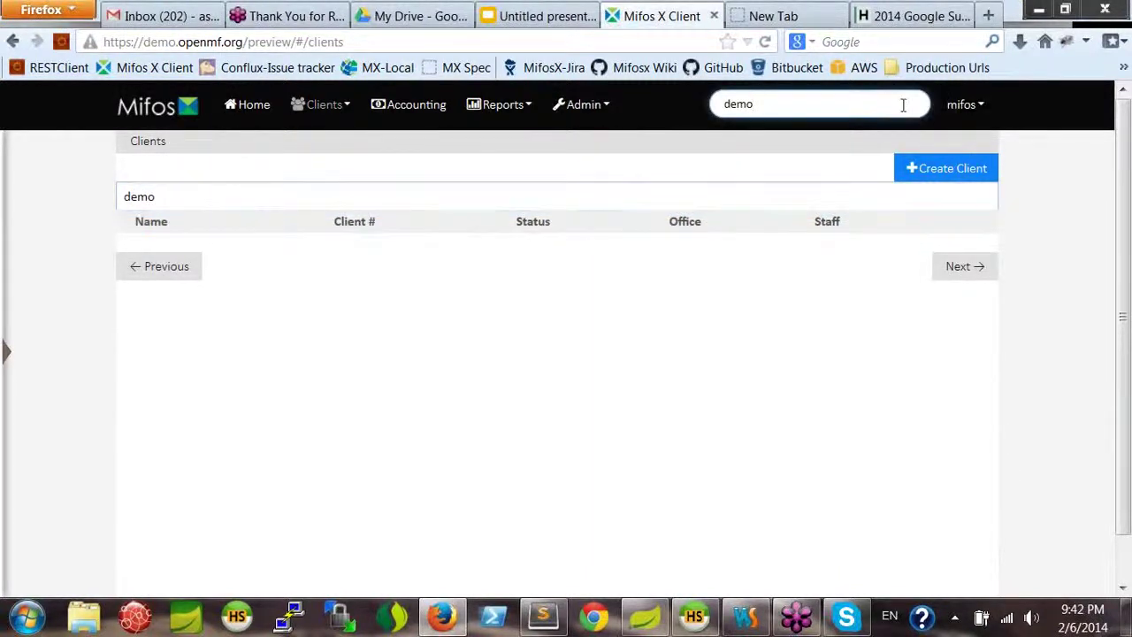
key("Return")
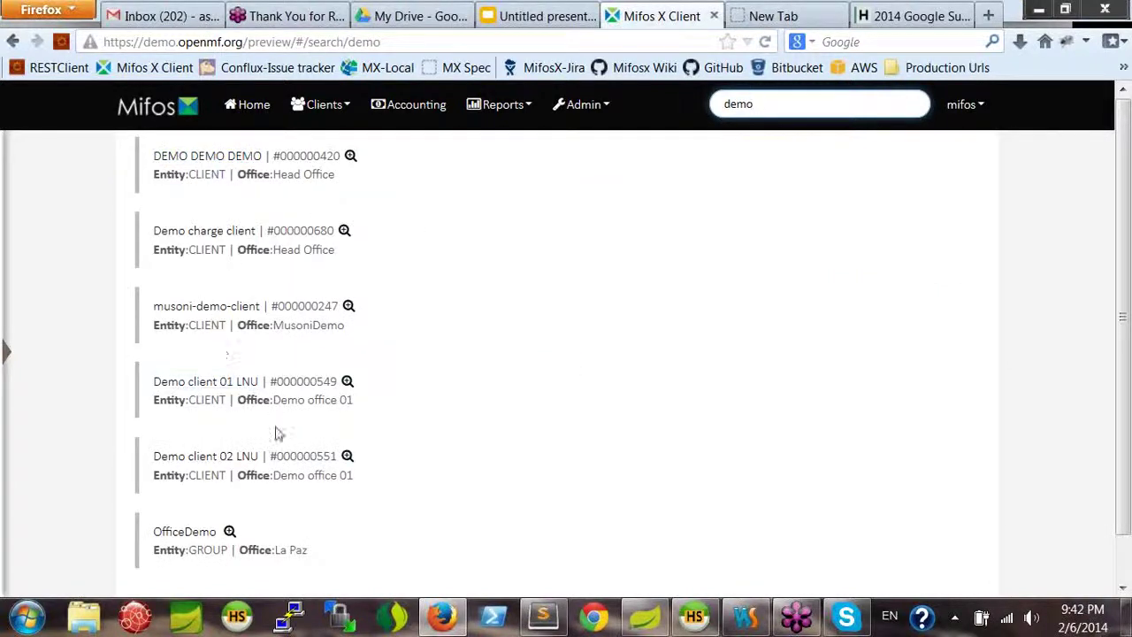
scroll(274, 441, "down", 1)
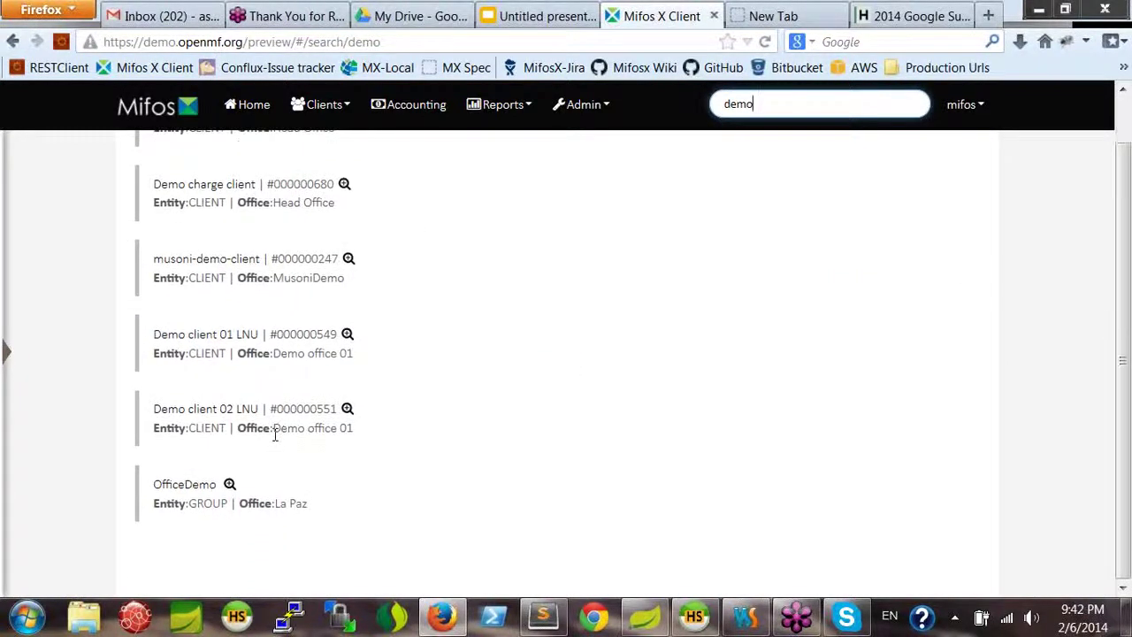
scroll(275, 433, "up", 1)
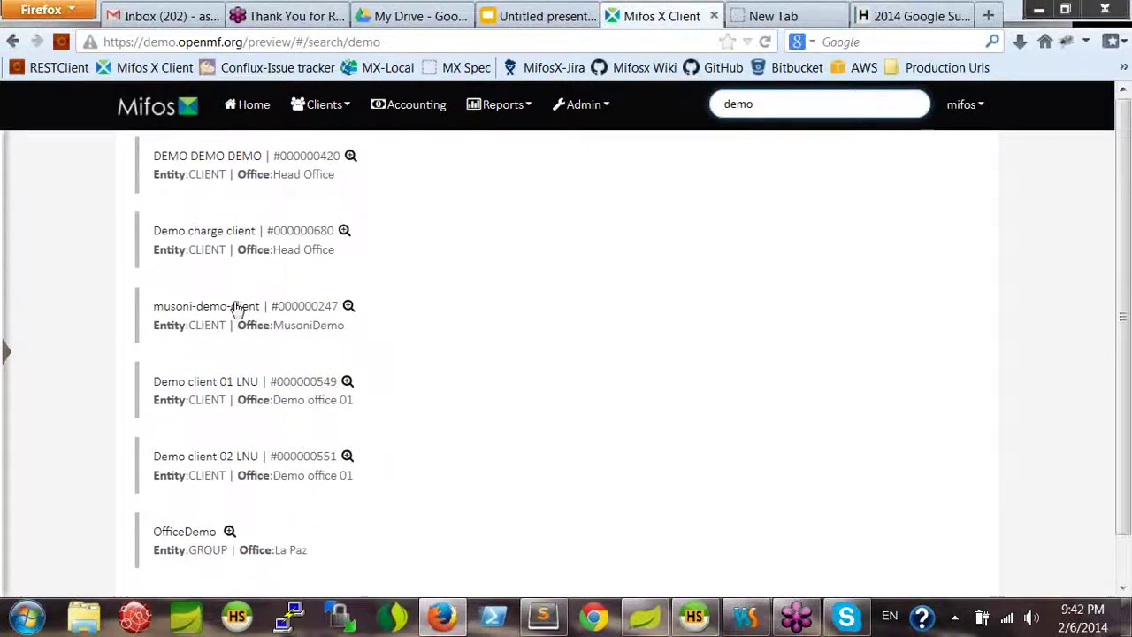
left_click(212, 233)
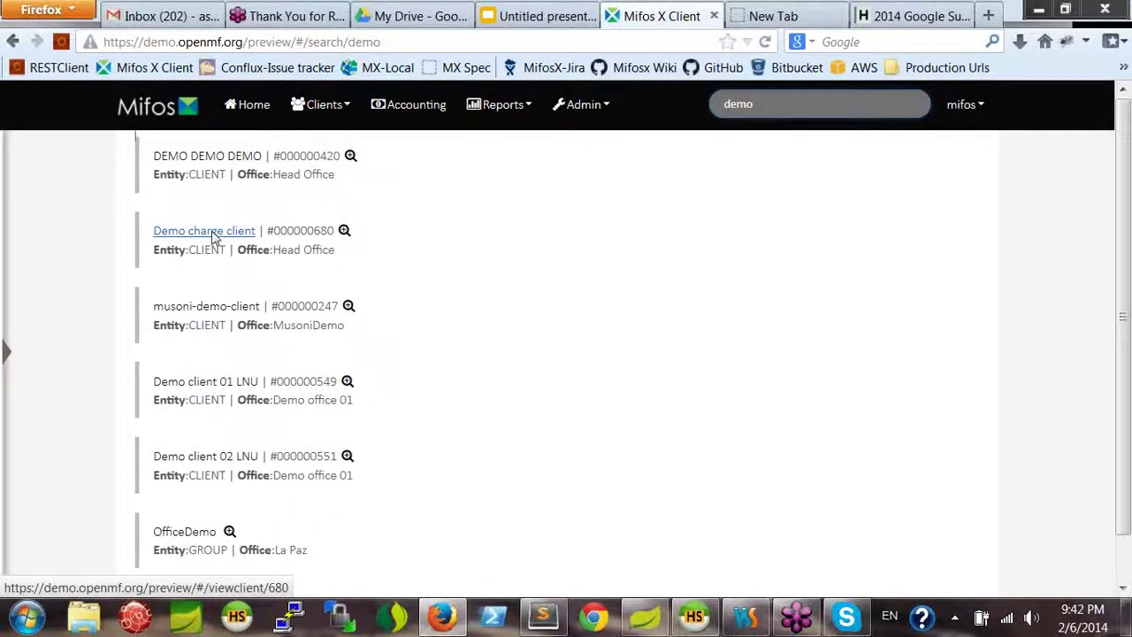
left_click(212, 233)
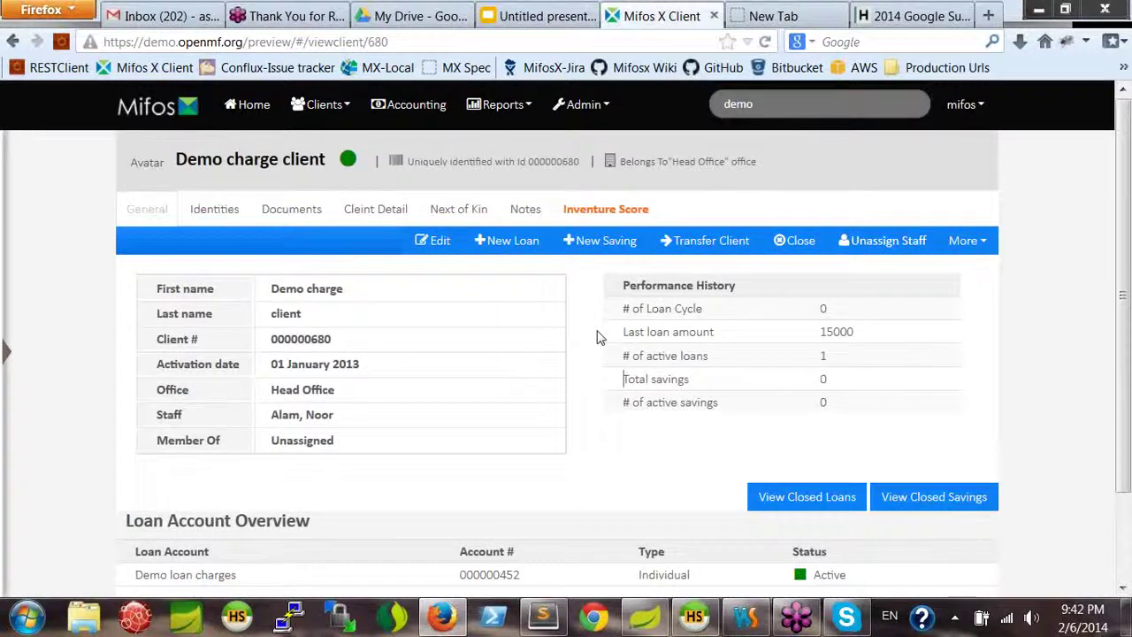
- Start a new loan application for the Demo charge client
scroll(599, 346, "down", 2)
scroll(599, 356, "up", 2)
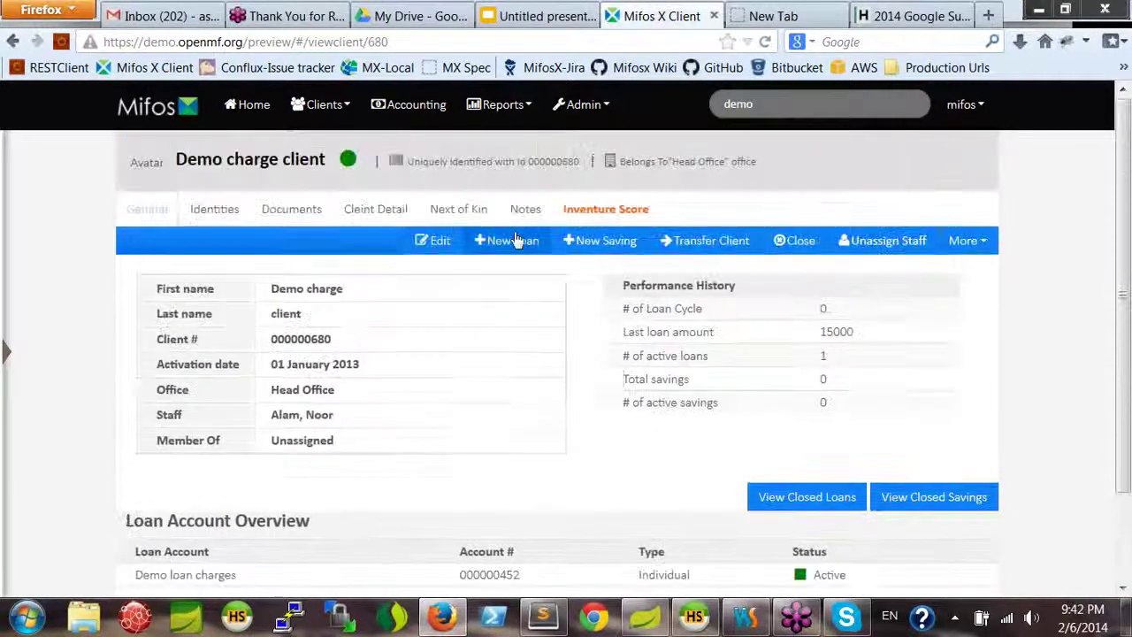
left_click(512, 240)
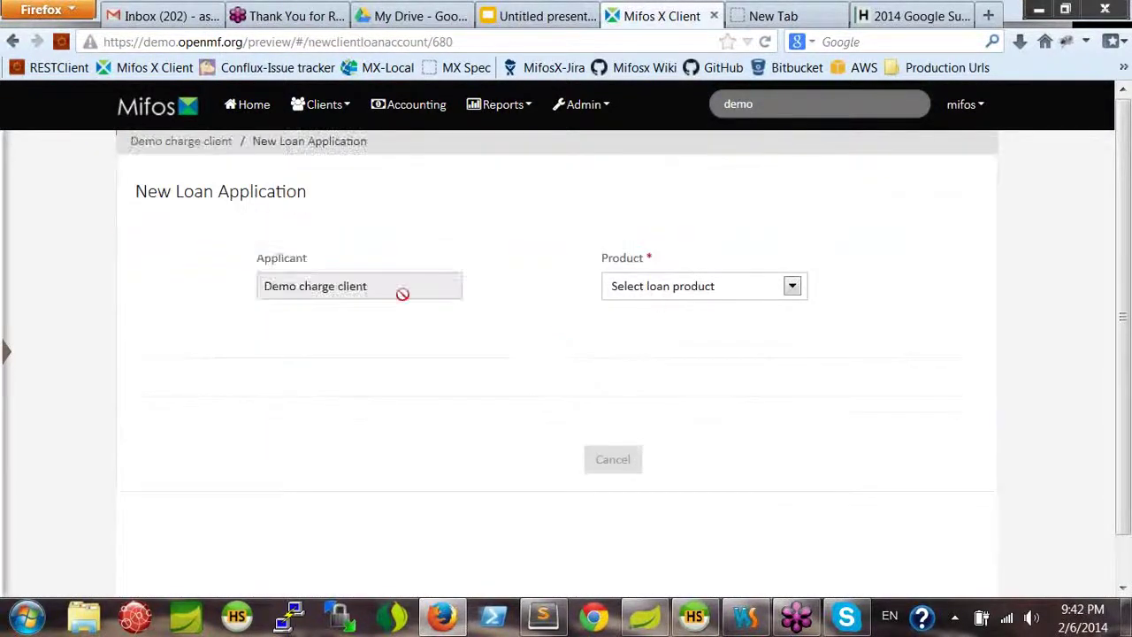
- Choose Demo loan charges as the application's loan product and review the charges it brings in
left_click(669, 290)
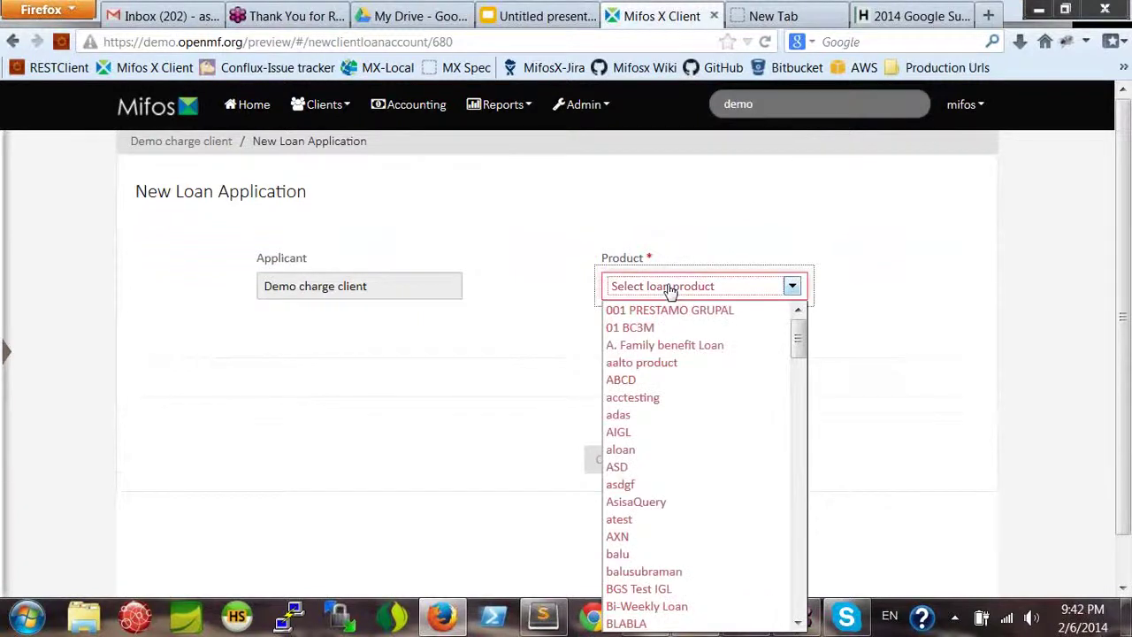
key("d")
key("d")
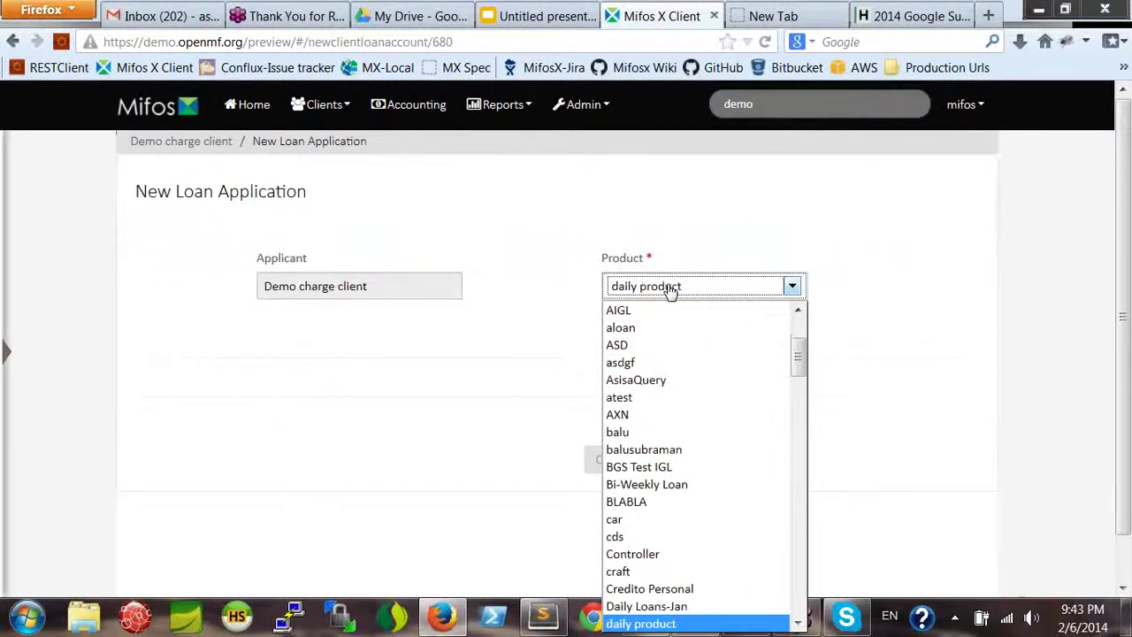
key("d")
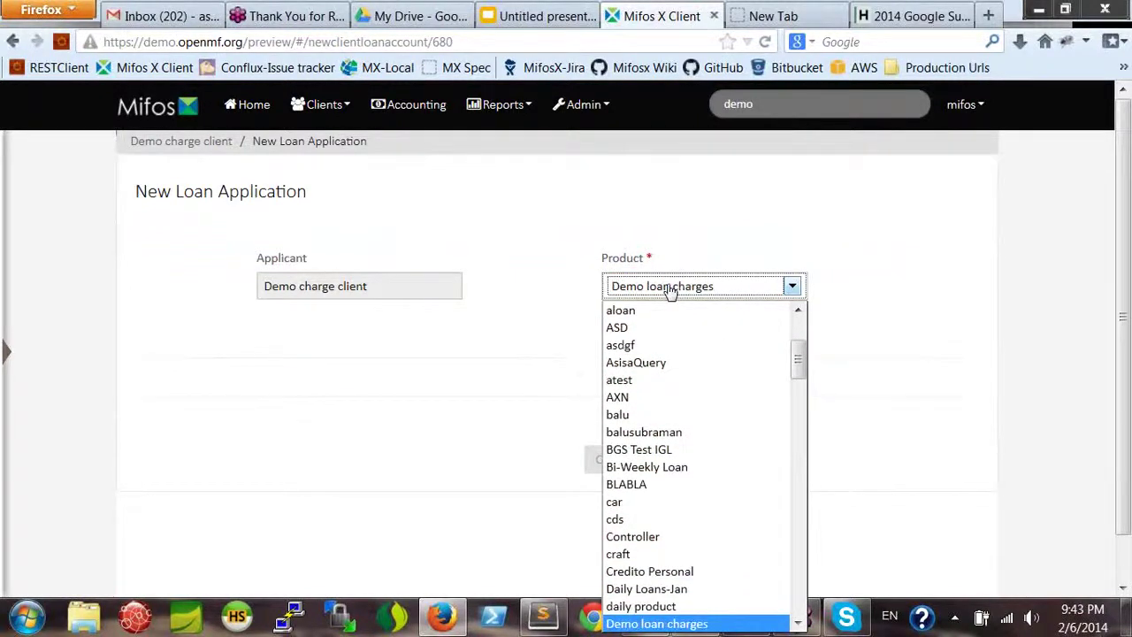
left_click(704, 624)
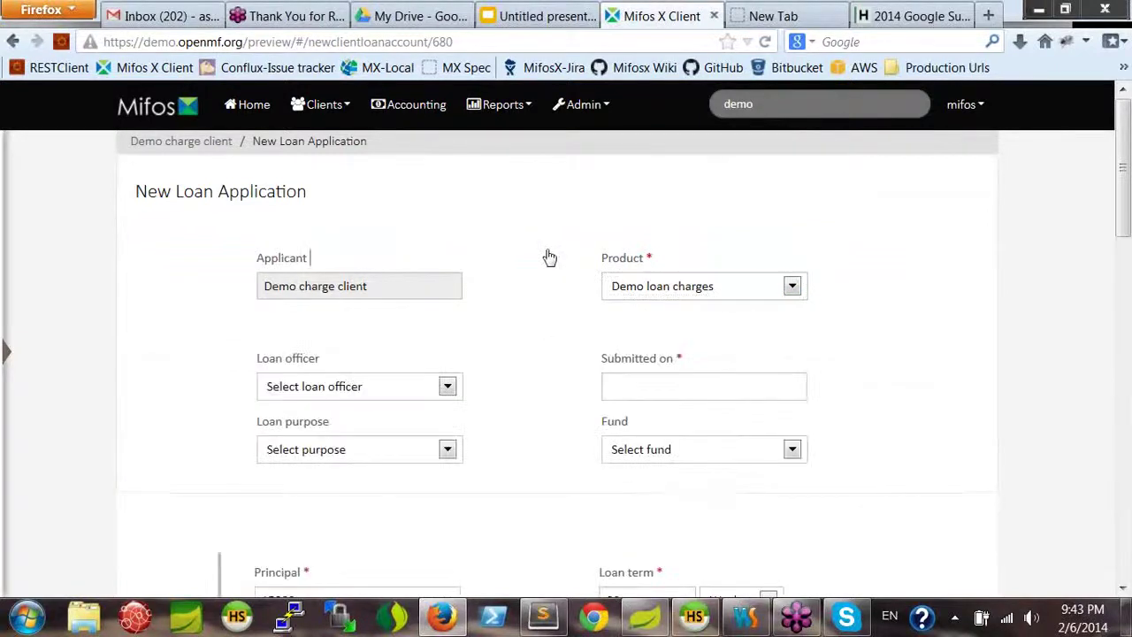
scroll(881, 237, "down", 5)
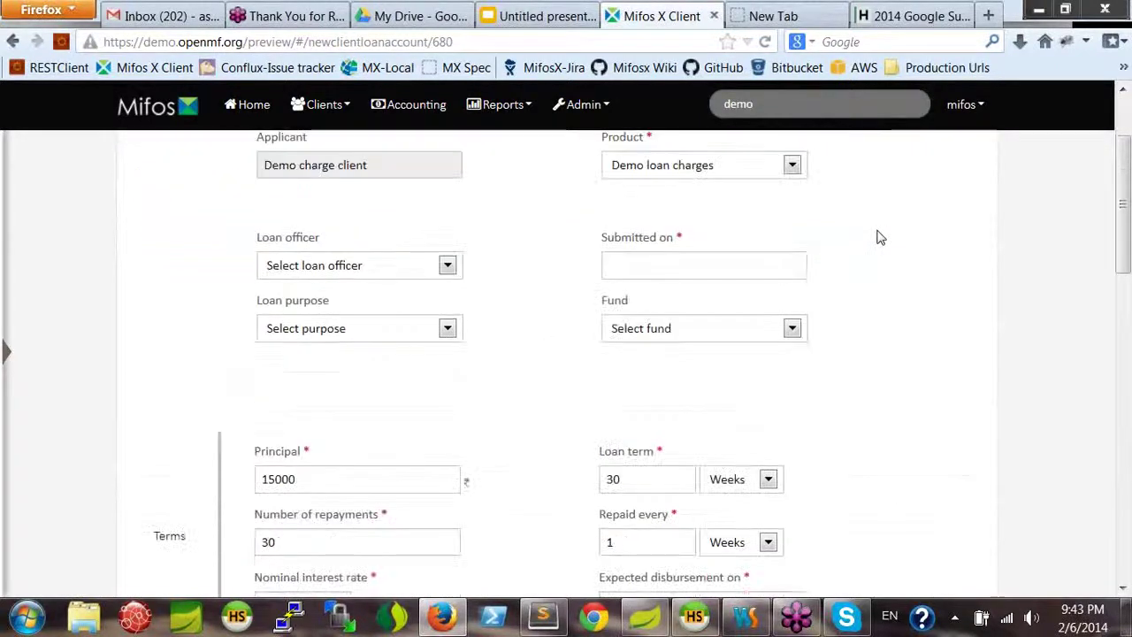
scroll(880, 237, "down", 6)
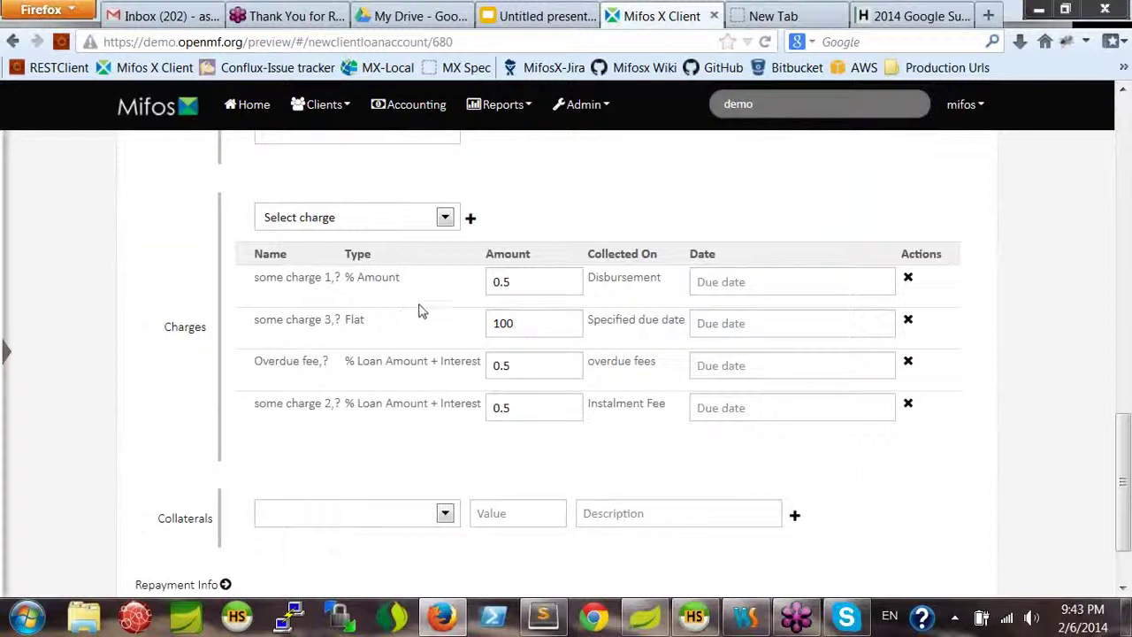
scroll(421, 310, "up", 10)
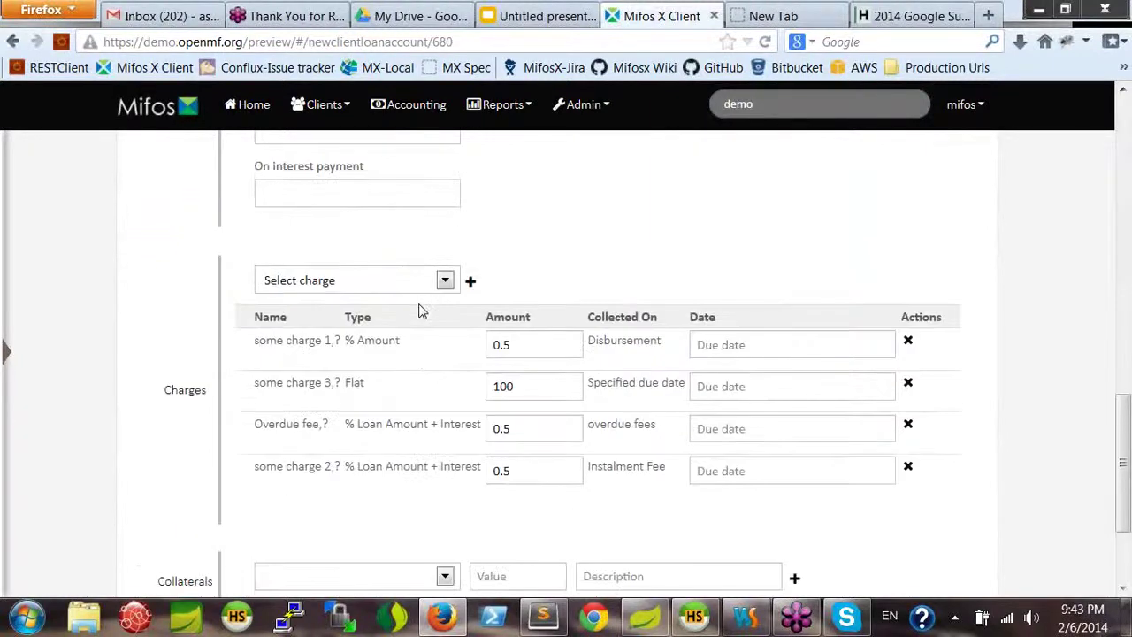
scroll(715, 275, "up", 3)
- Set the application's loan product to Demo loan charges 02 and check its attached charges
left_click(710, 292)
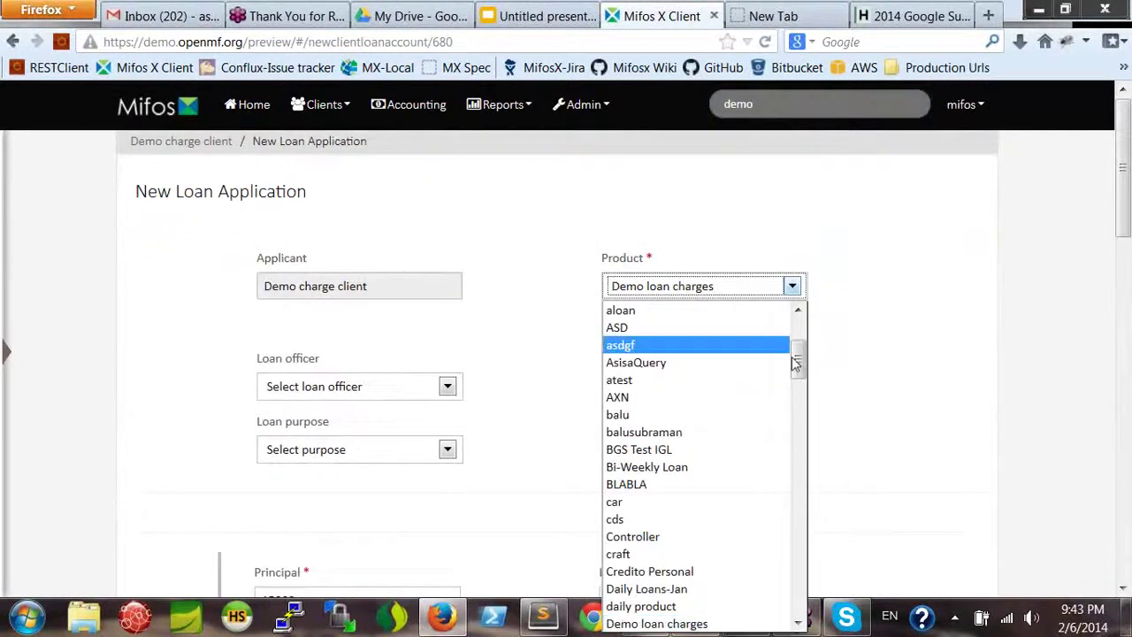
scroll(799, 372, "down", 1)
scroll(799, 376, "down", 4)
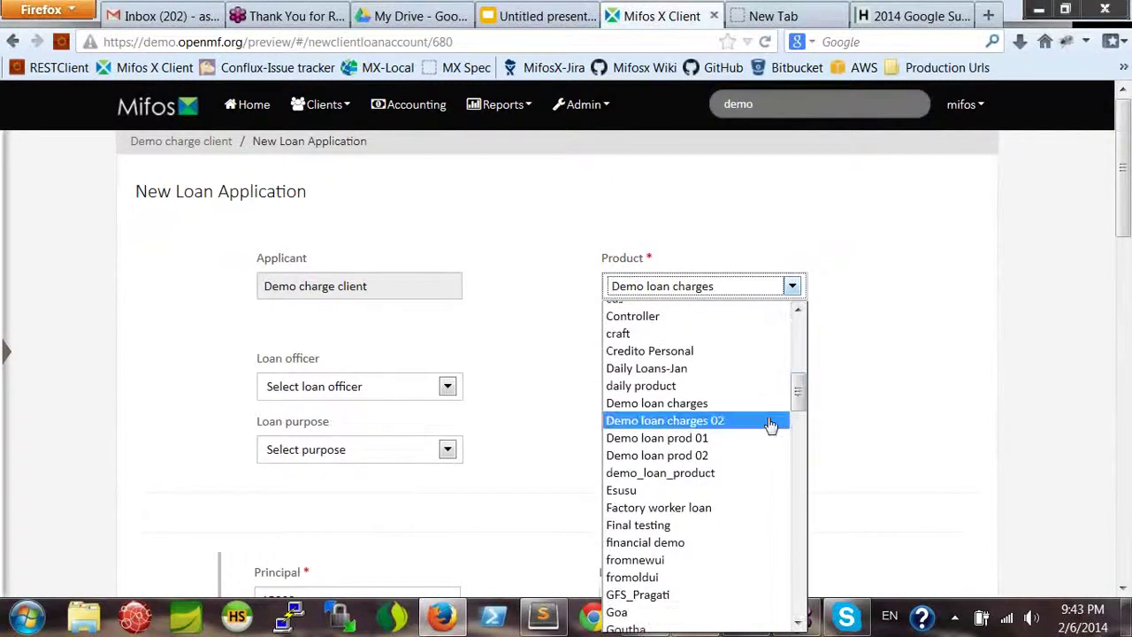
left_click(737, 425)
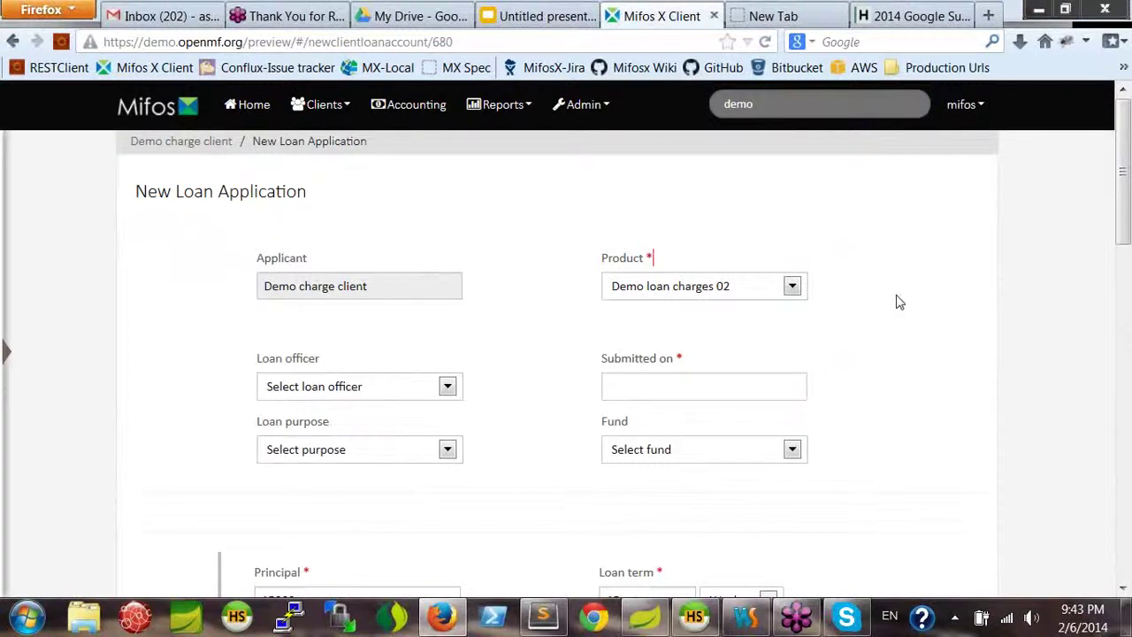
scroll(898, 302, "down", 7)
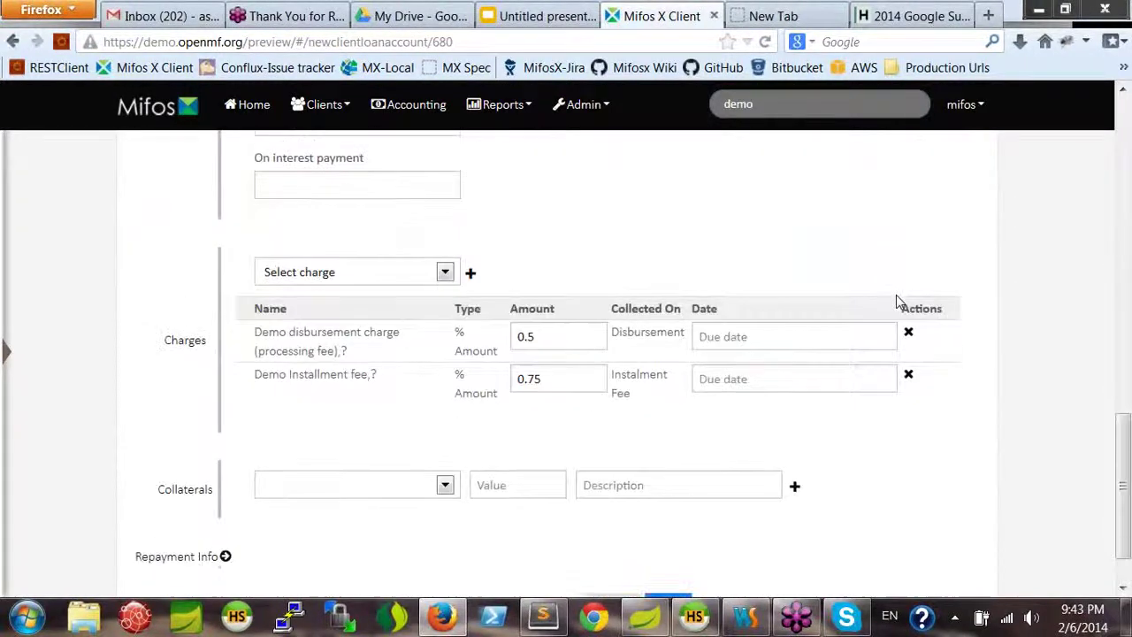
scroll(896, 301, "down", 1)
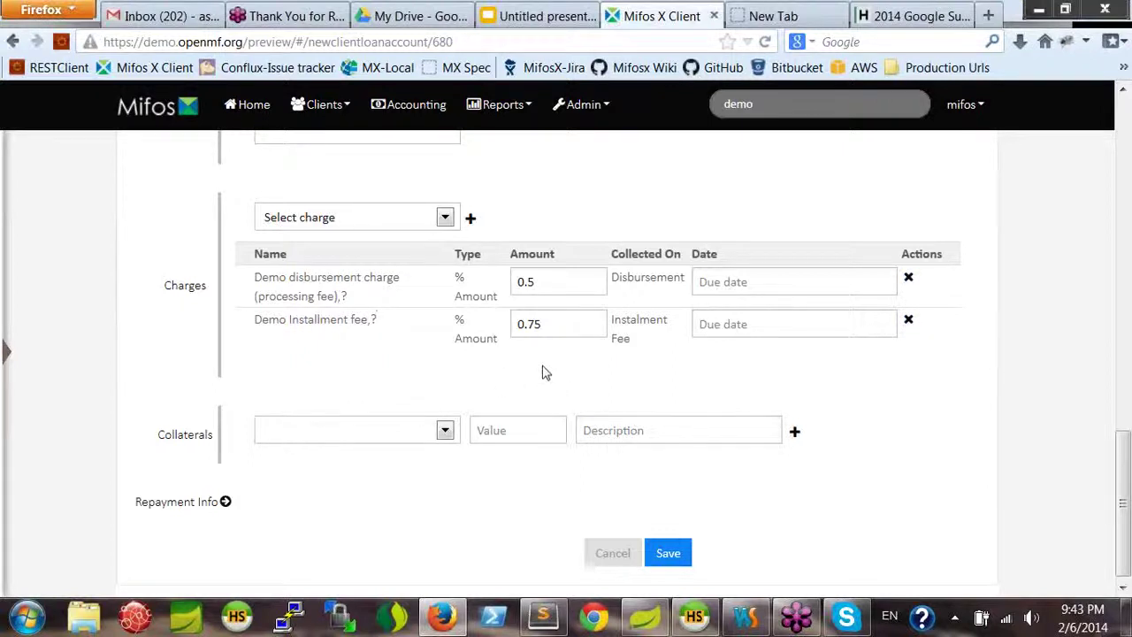
- Add the Demo specified due date charge to the loan application with a due date of 06 January 2014
left_click(448, 221)
left_click_drag(517, 305, 508, 369)
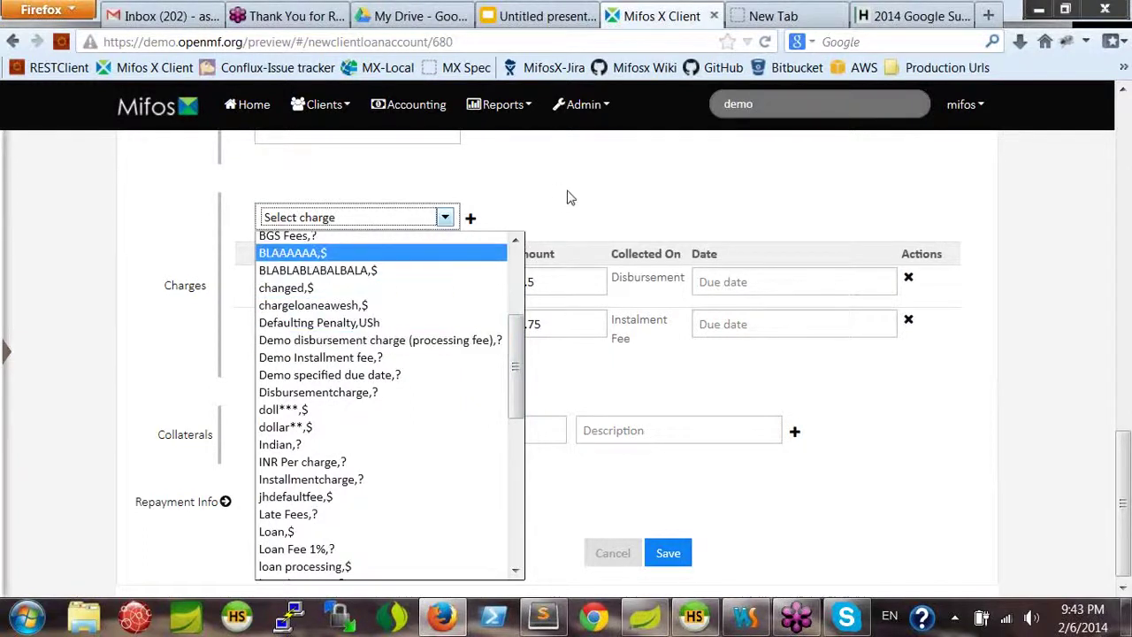
left_click(400, 376)
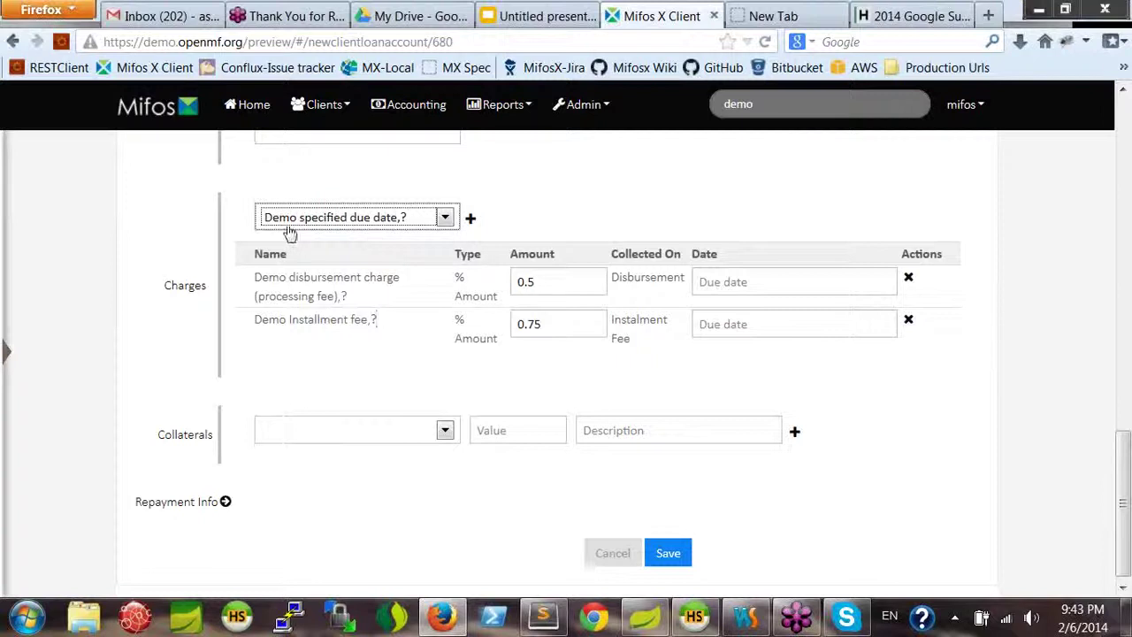
left_click(471, 221)
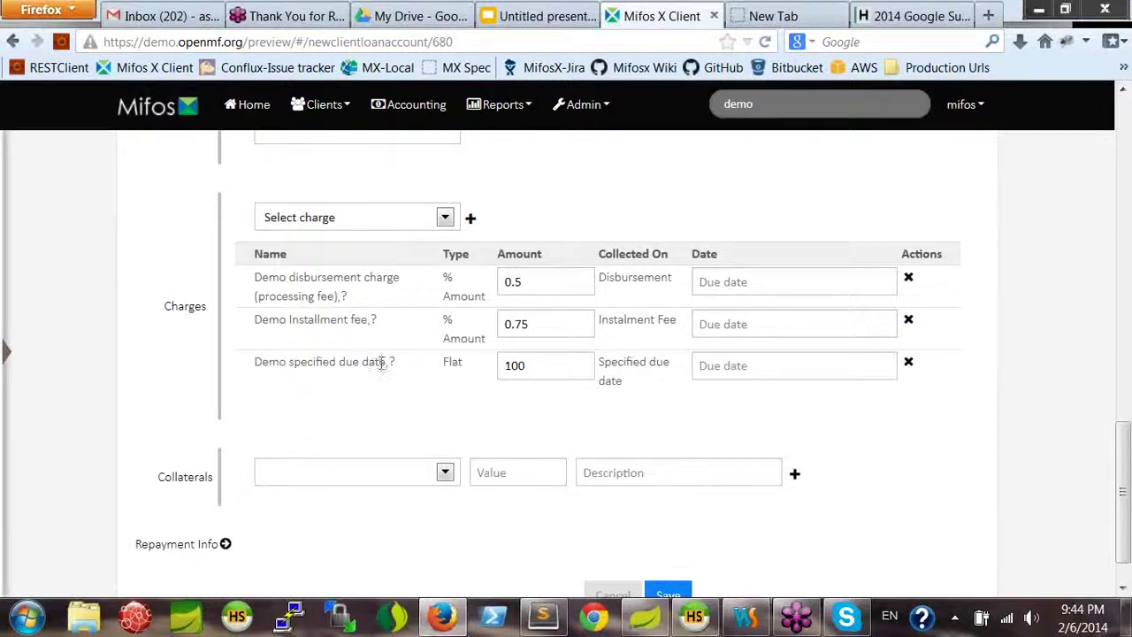
left_click(729, 368)
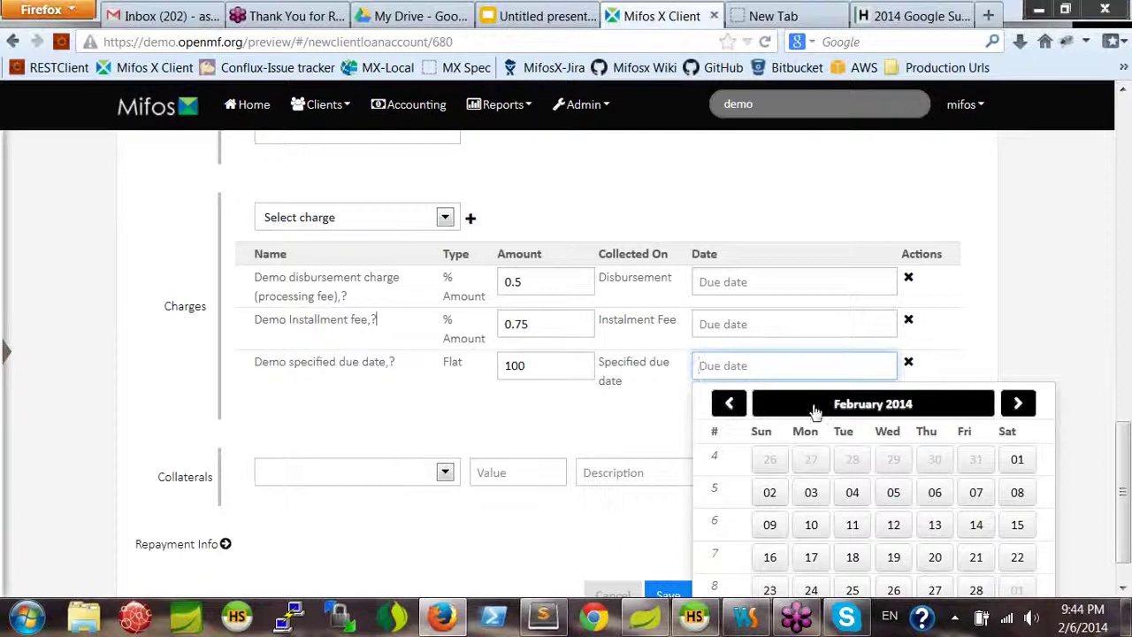
left_click(729, 404)
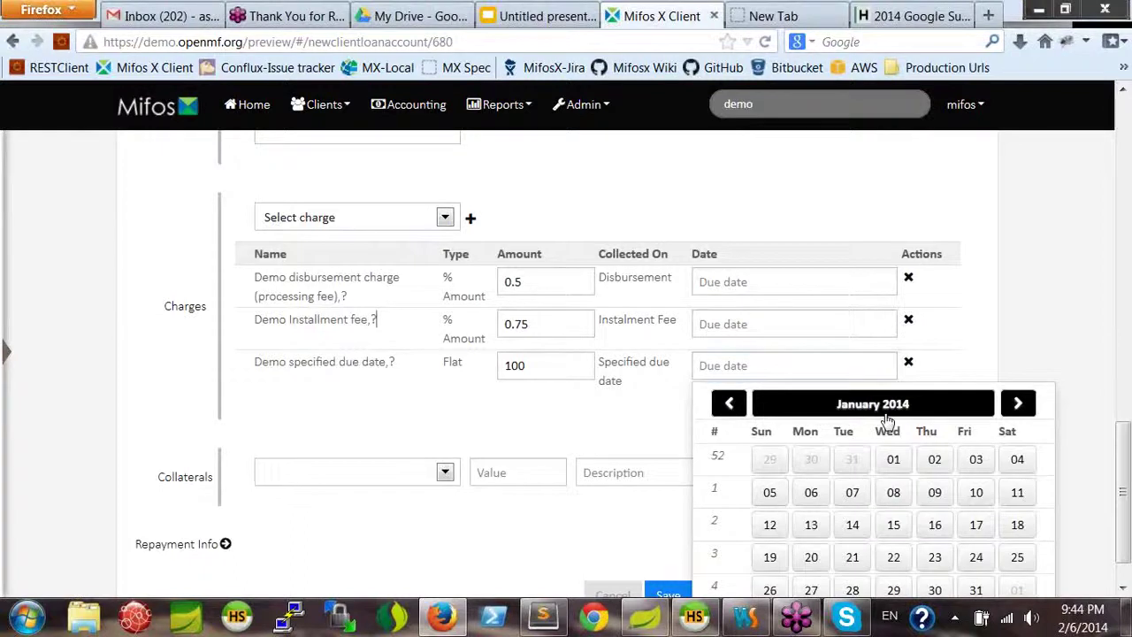
left_click(812, 493)
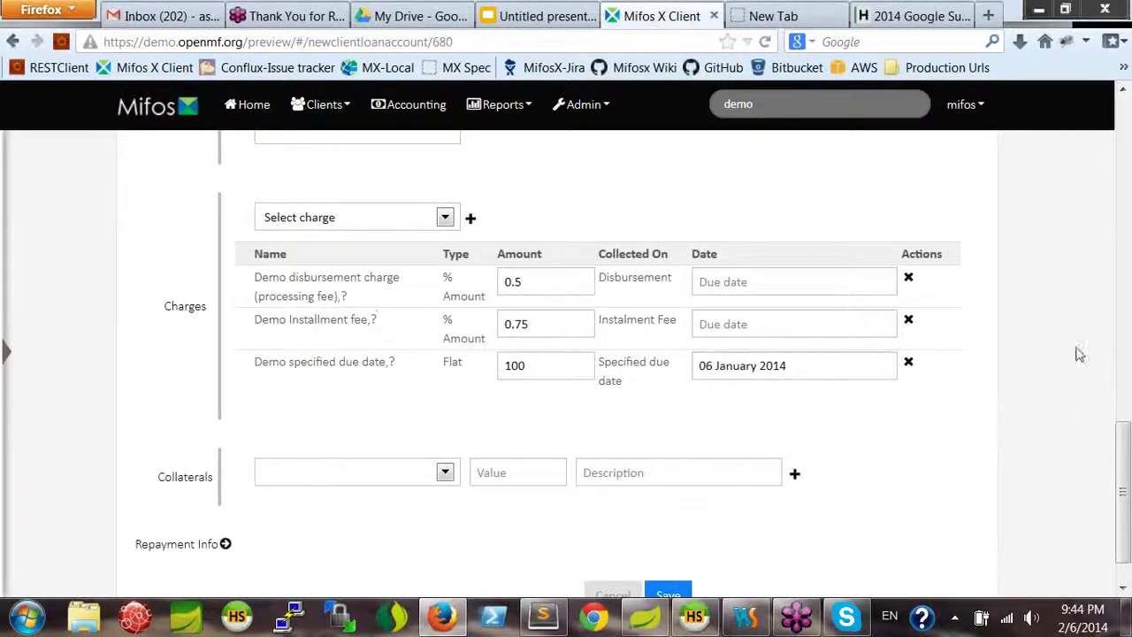
- Set the loan application's submission date to 23 December 2013
left_click_drag(1124, 437, 1128, 223)
scroll(640, 387, "up", 5)
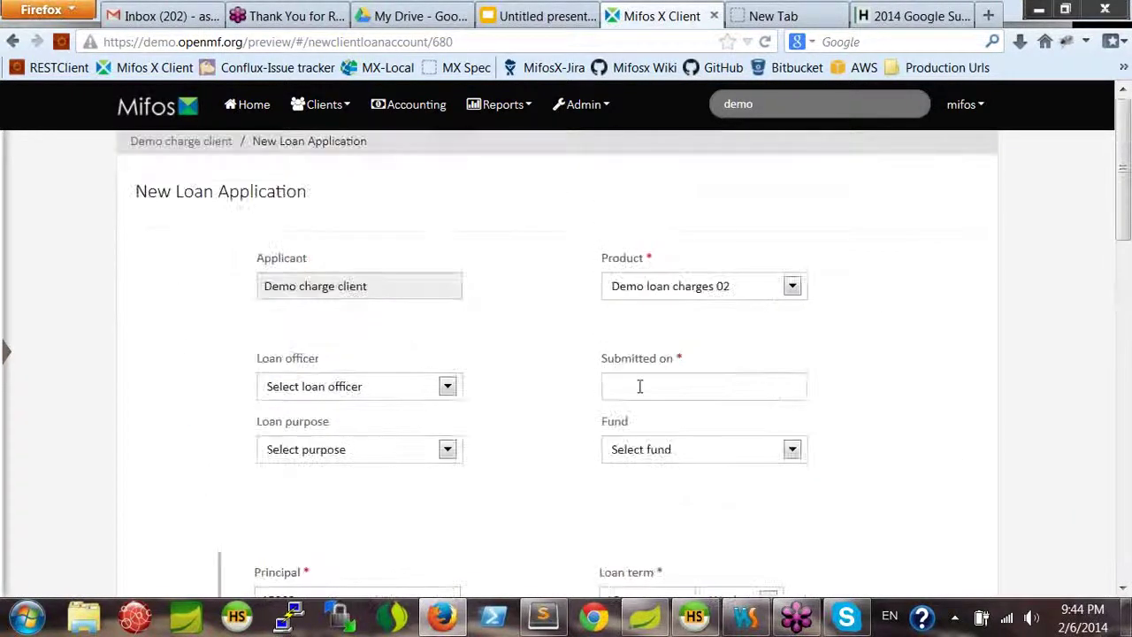
left_click(640, 387)
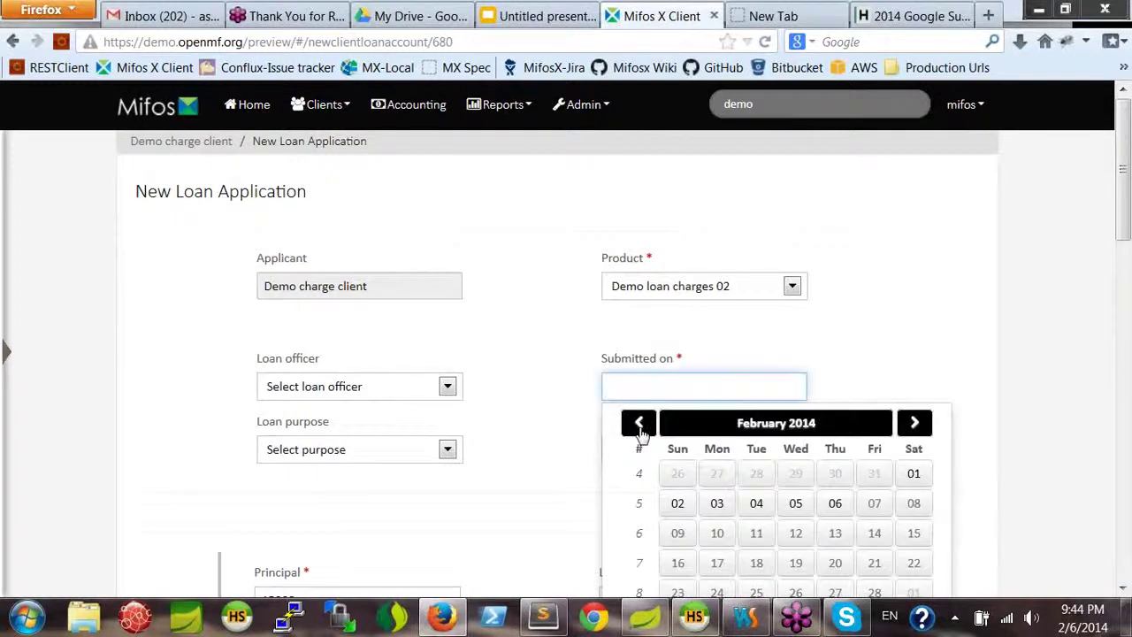
left_click(639, 424)
left_click(639, 425)
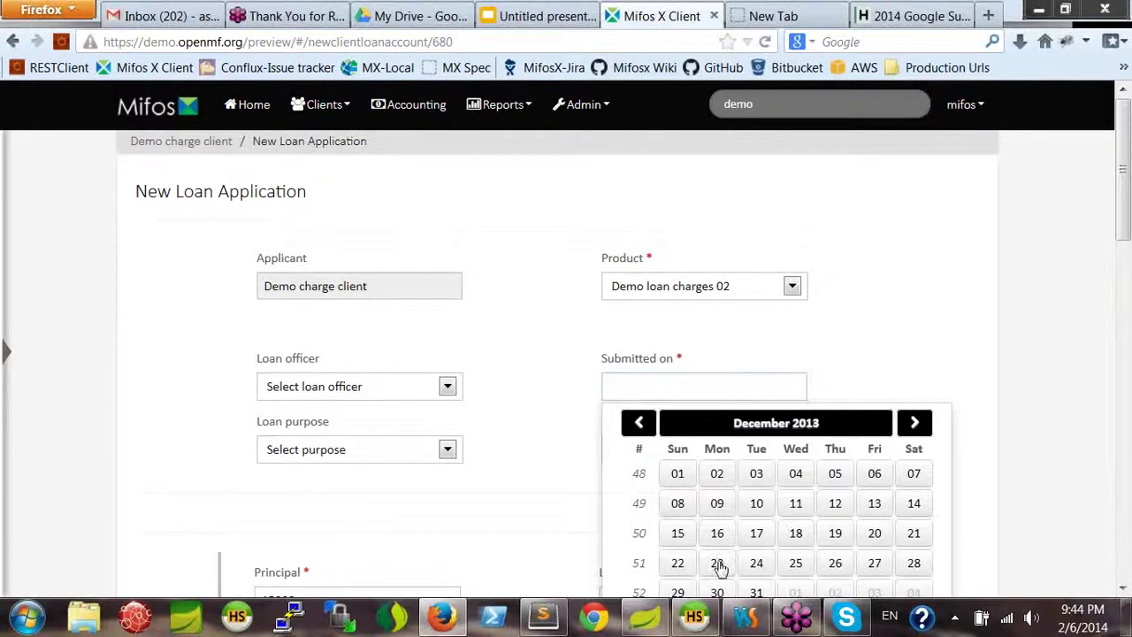
left_click(717, 564)
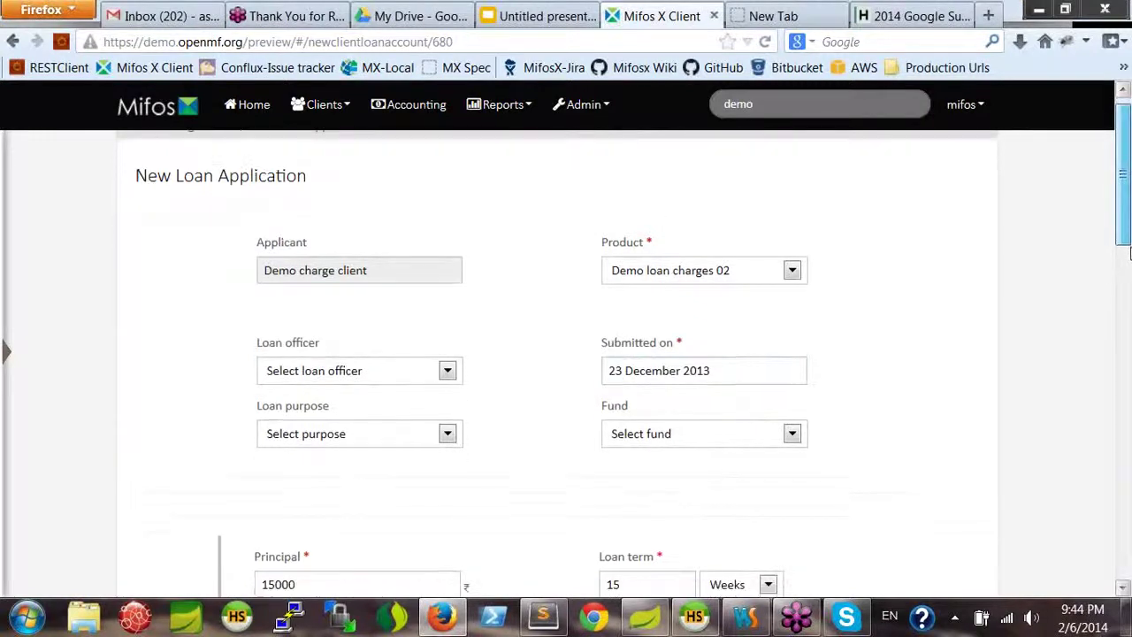
- Set the expected disbursement date to 30 December 2013 and submit the loan application
left_click_drag(1128, 246, 1127, 387)
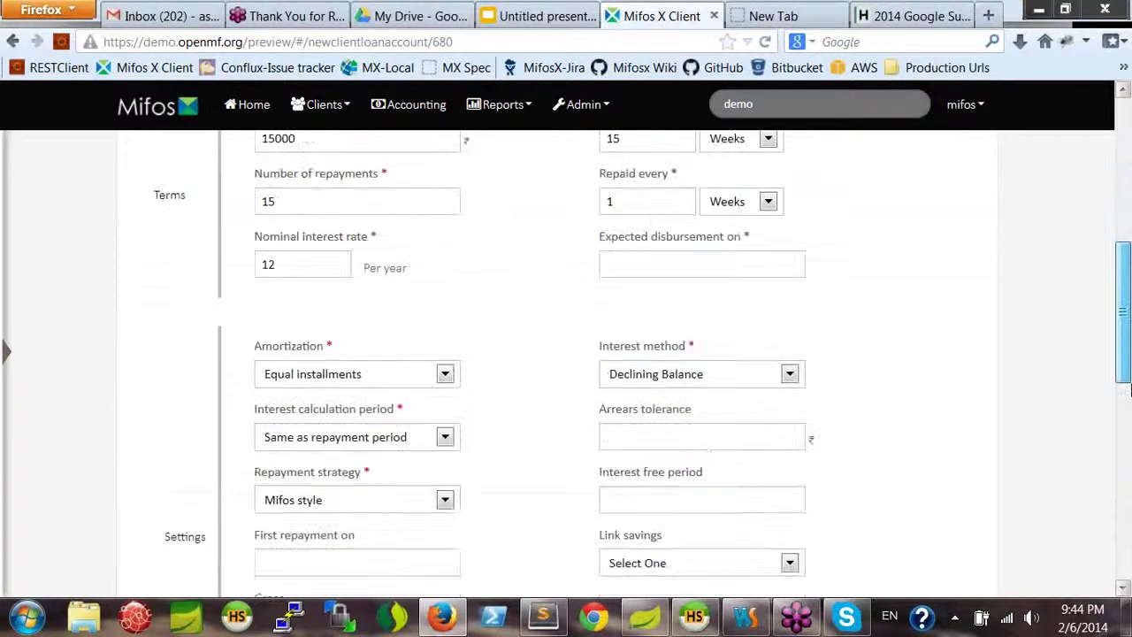
left_click(672, 263)
left_click(637, 296)
left_click(638, 297)
left_click(714, 469)
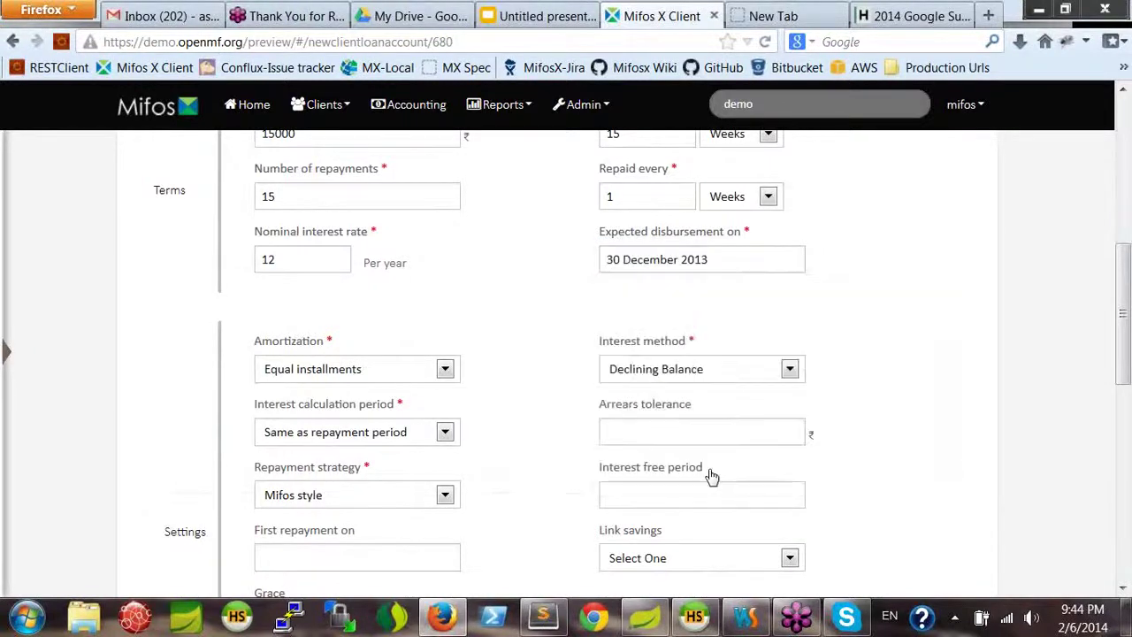
left_click(775, 259)
left_click(717, 467)
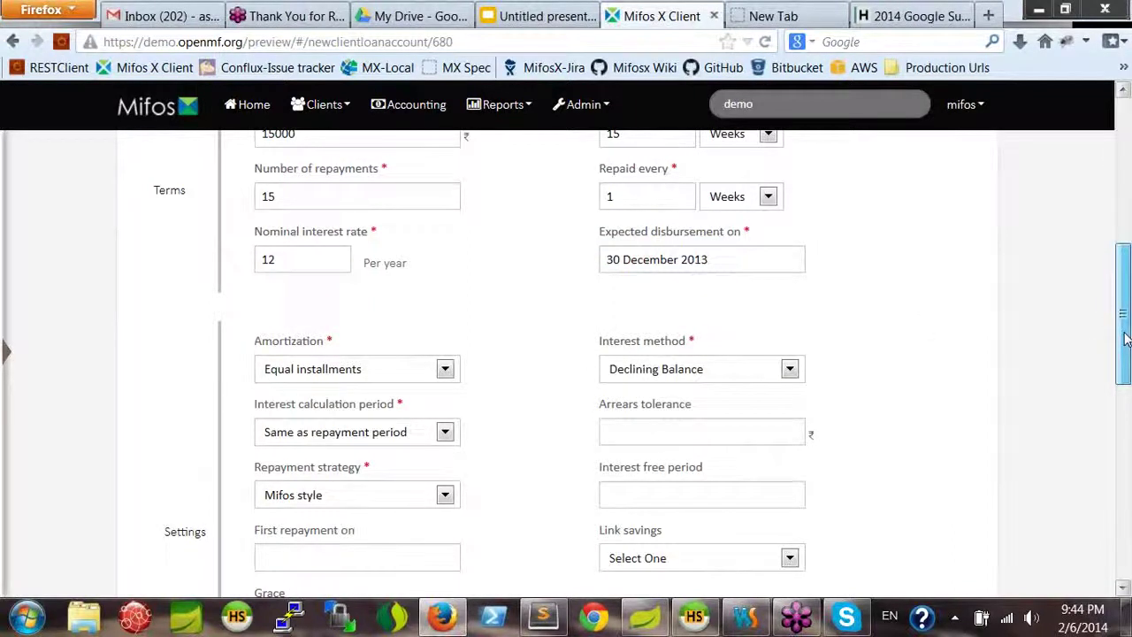
scroll(1126, 339, "down", 10)
left_click(673, 546)
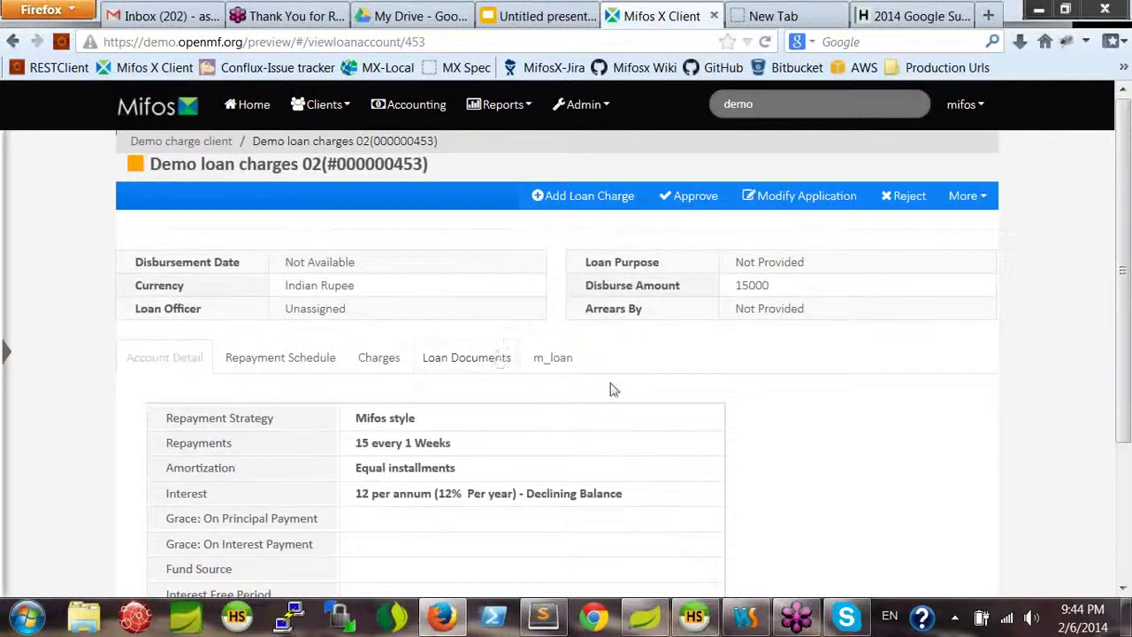
- Examine the new loan's repayment schedule, checking the disbursement date and the fees on the disbursement and first instalment rows
scroll(614, 389, "down", 1)
scroll(495, 398, "up", 1)
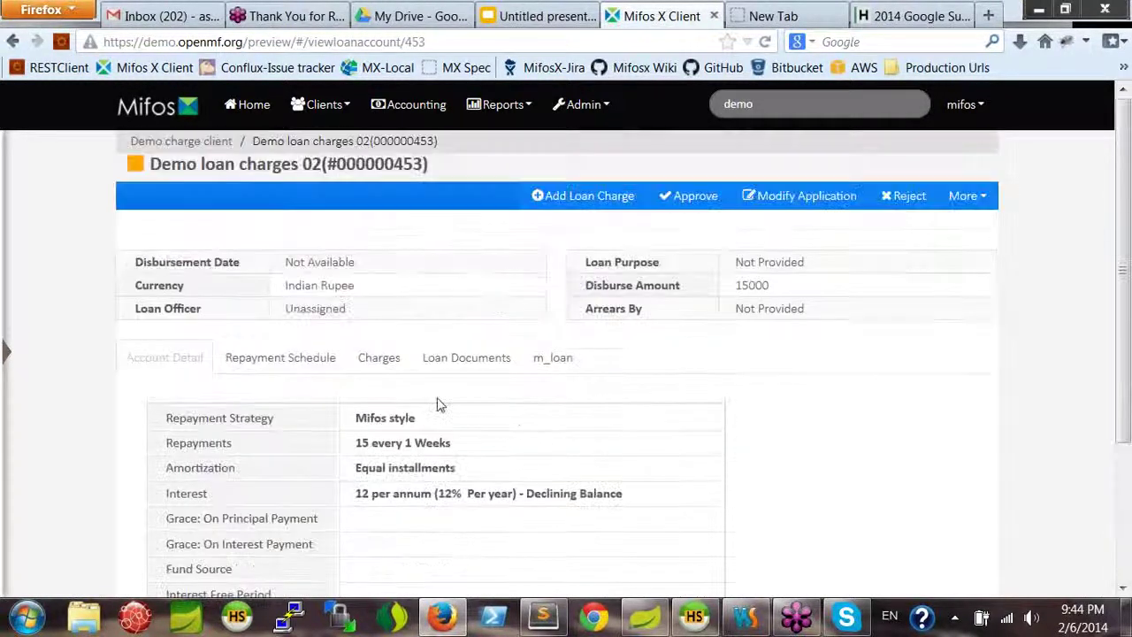
left_click(276, 367)
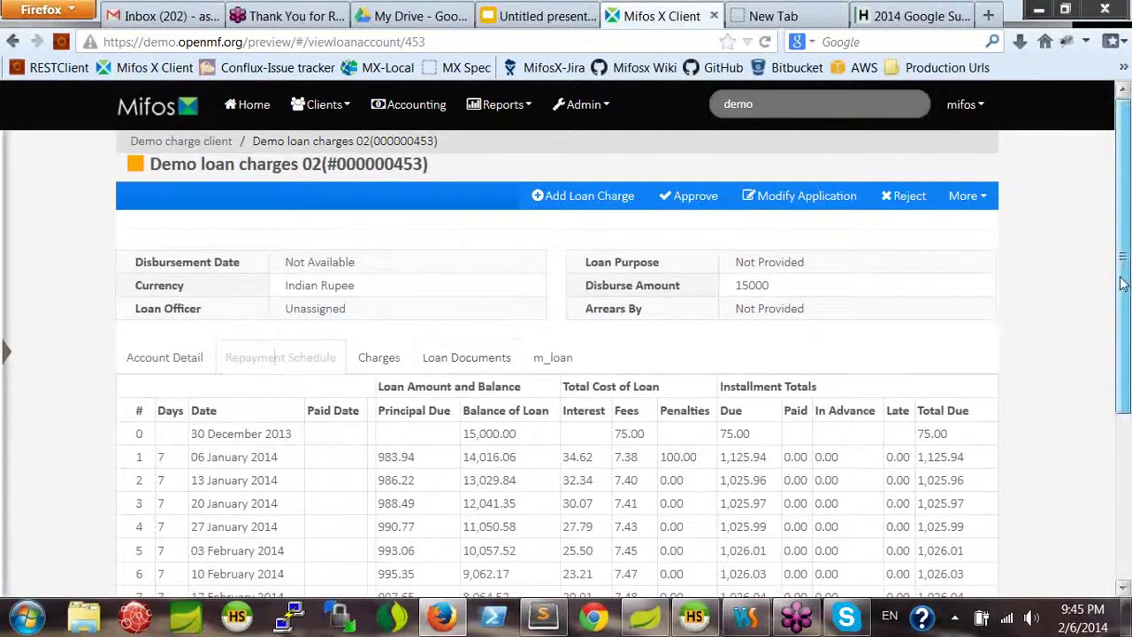
left_click_drag(1122, 283, 1121, 400)
left_click_drag(191, 268, 301, 285)
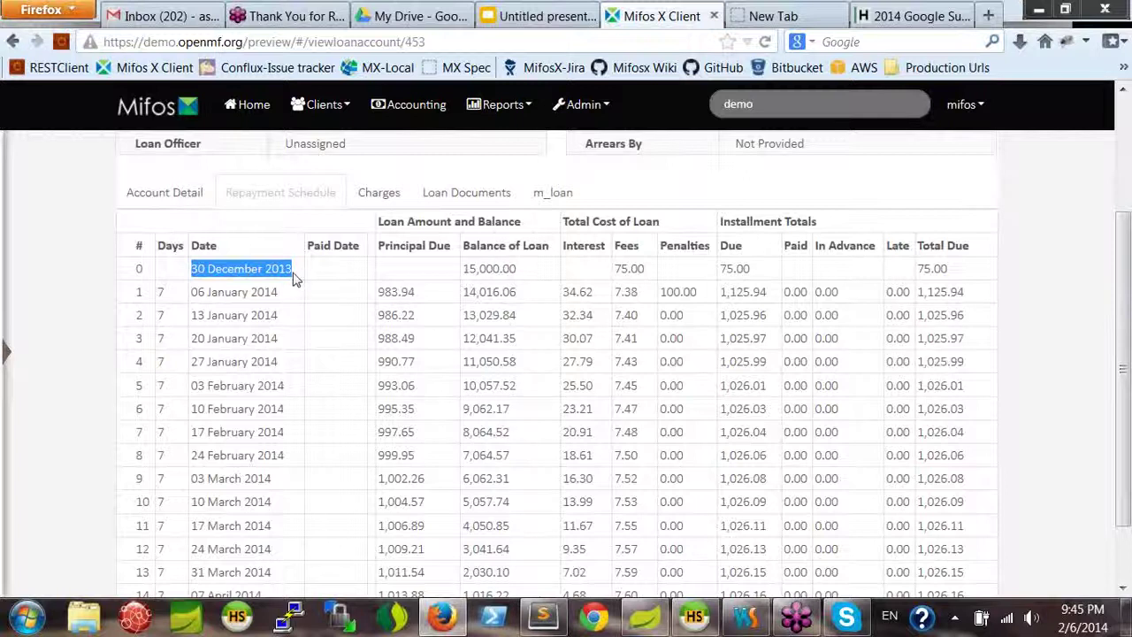
left_click(295, 277)
left_click_drag(617, 268, 646, 267)
left_click(646, 273)
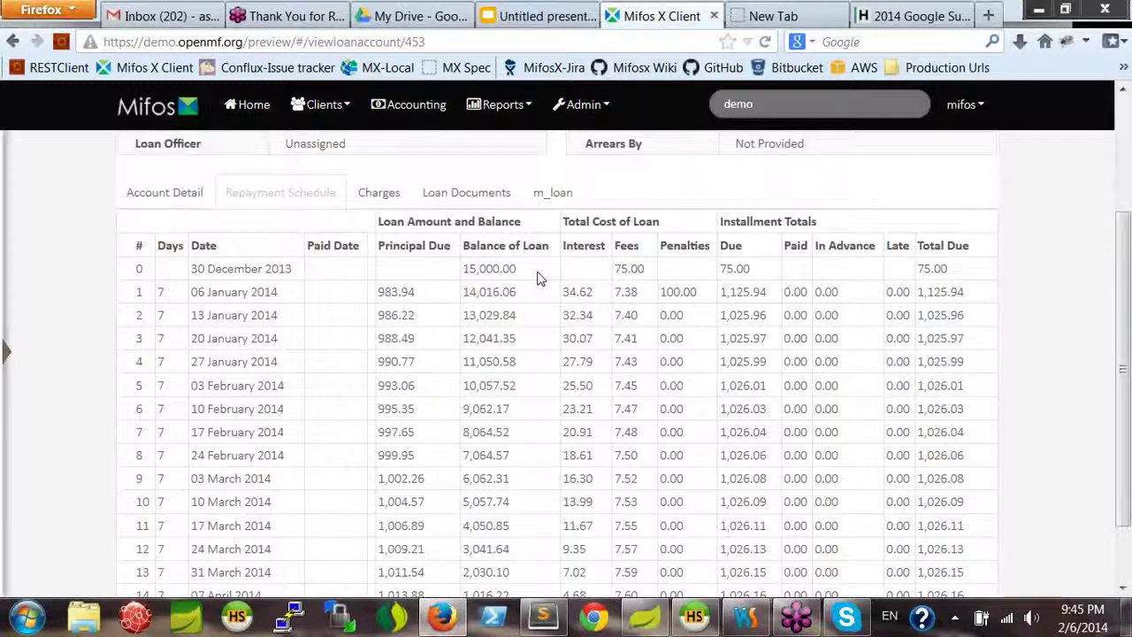
double_click(619, 269)
left_click_drag(617, 292, 638, 292)
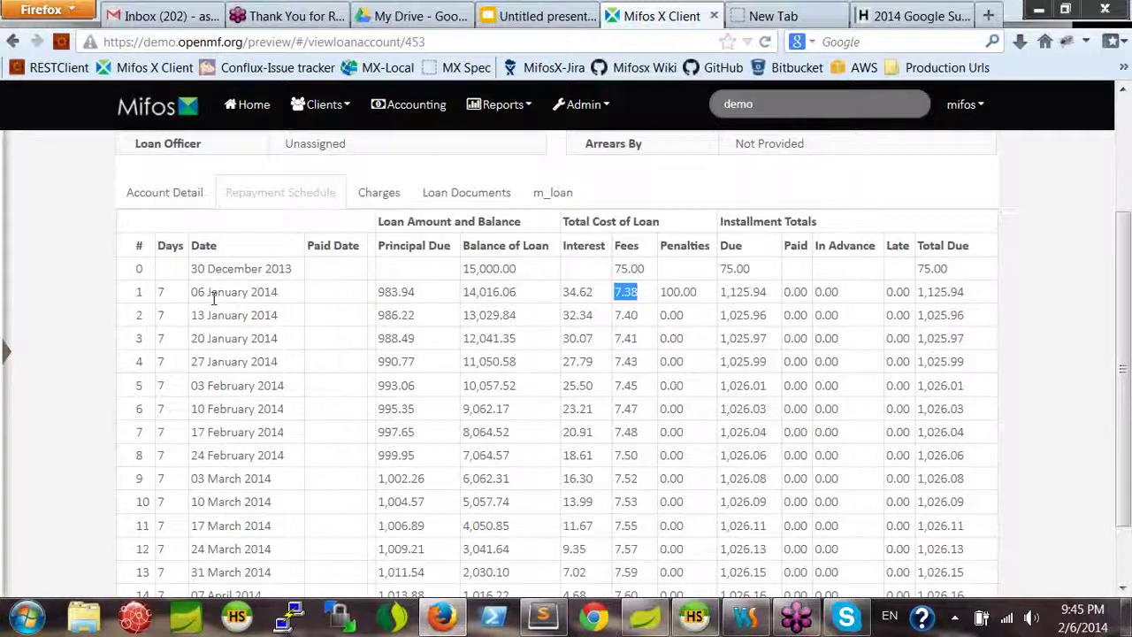
- Check the penalty amount on the 06 January 2014 instalment in the repayment schedule
left_click_drag(662, 294, 704, 301)
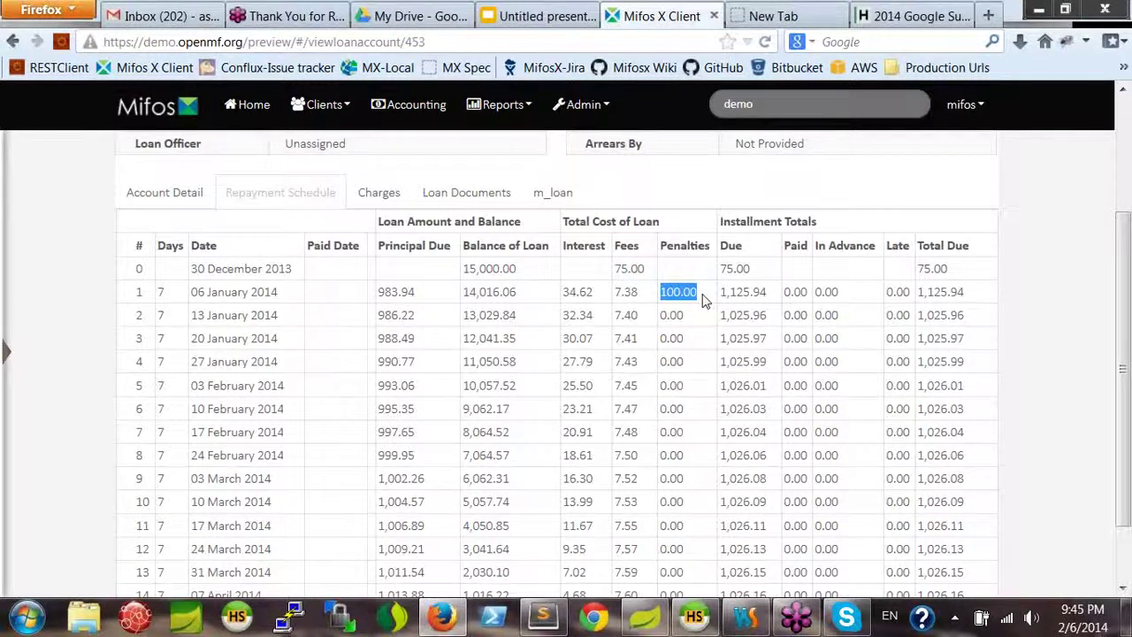
scroll(704, 301, "down", 1)
scroll(704, 301, "up", 1)
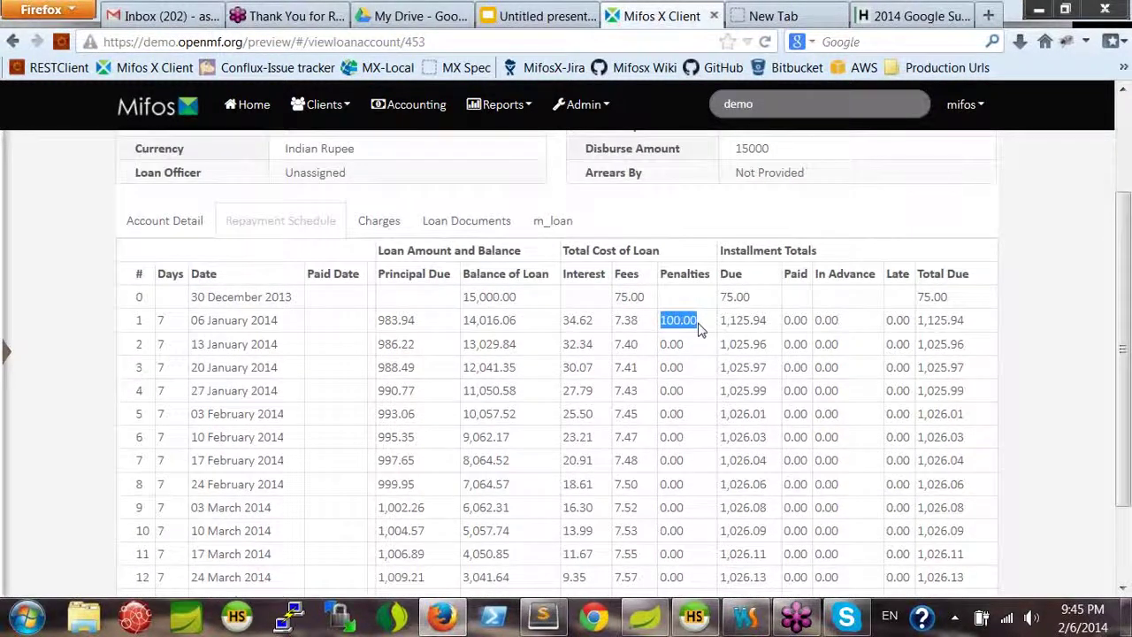
left_click(678, 321)
left_click_drag(663, 321, 698, 319)
- Review the loan's charges, checking the disbursement charge's amounts and the specified due date charge's date and amount
left_click(380, 227)
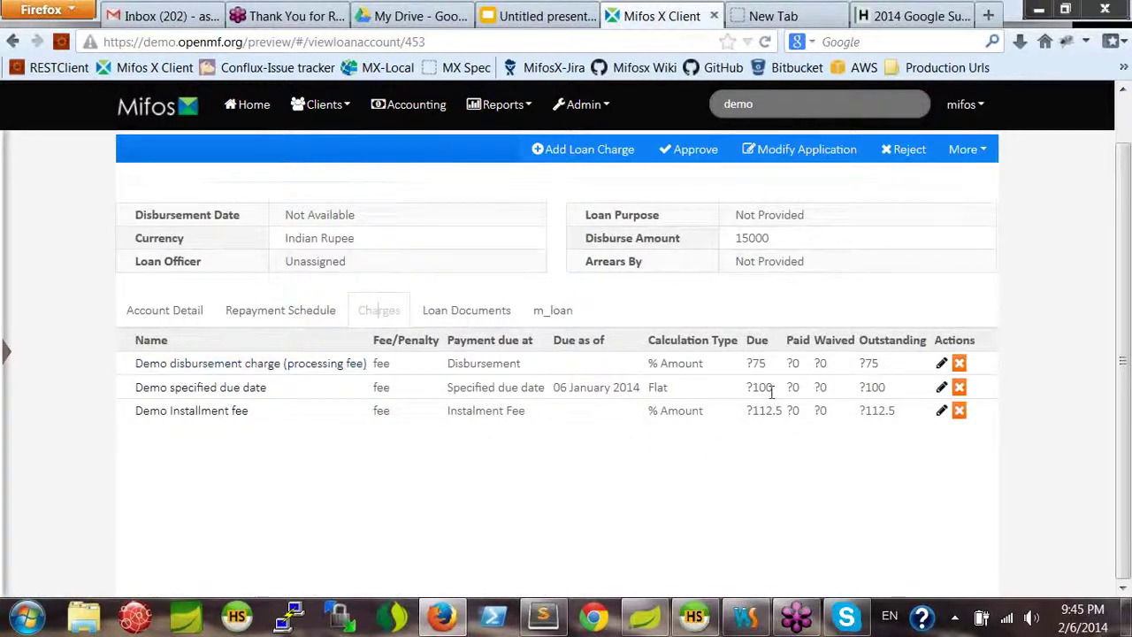
double_click(757, 364)
double_click(871, 363)
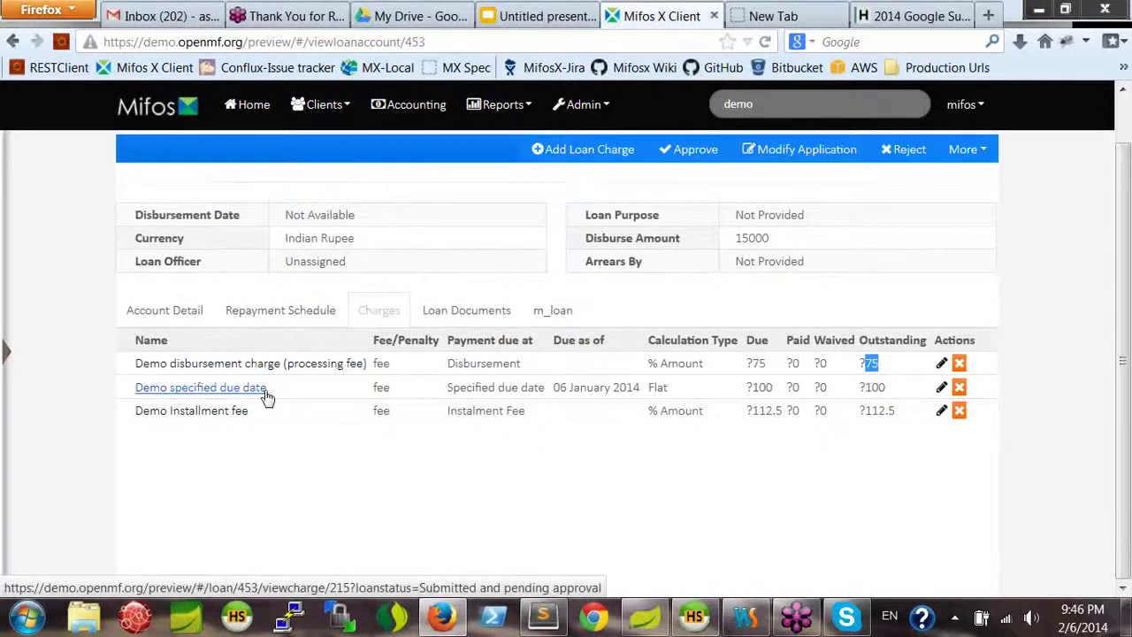
left_click_drag(553, 390, 570, 389)
left_click_drag(605, 384, 641, 387)
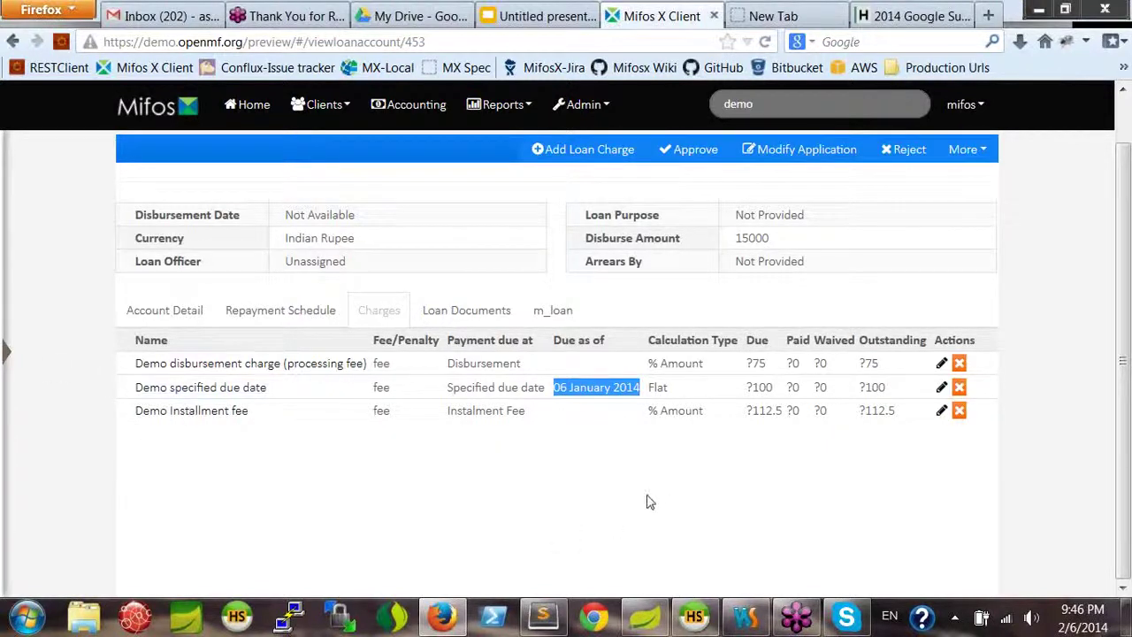
left_click_drag(752, 387, 774, 386)
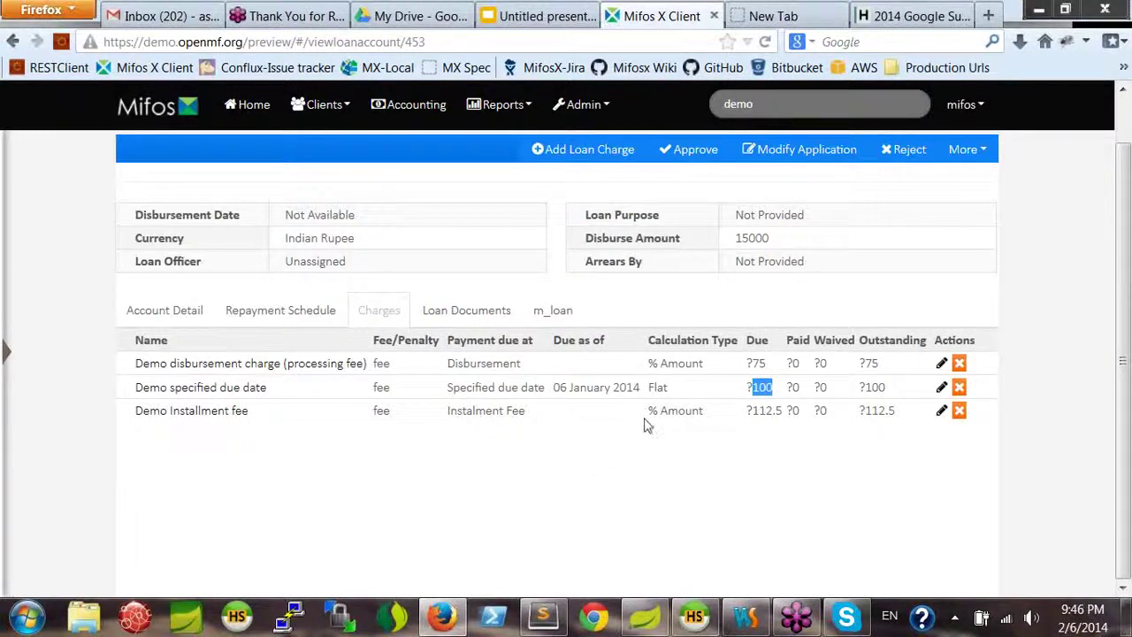
- Check the calculation type and due amount of the Demo Installment fee charge
left_click_drag(652, 418, 700, 407)
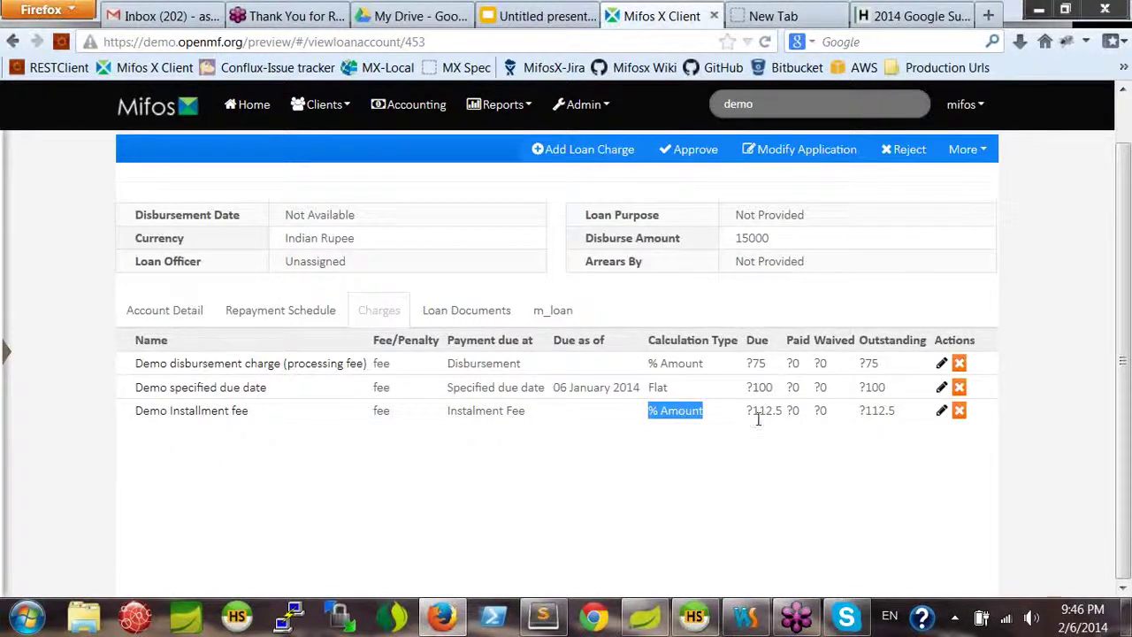
left_click_drag(752, 412, 773, 411)
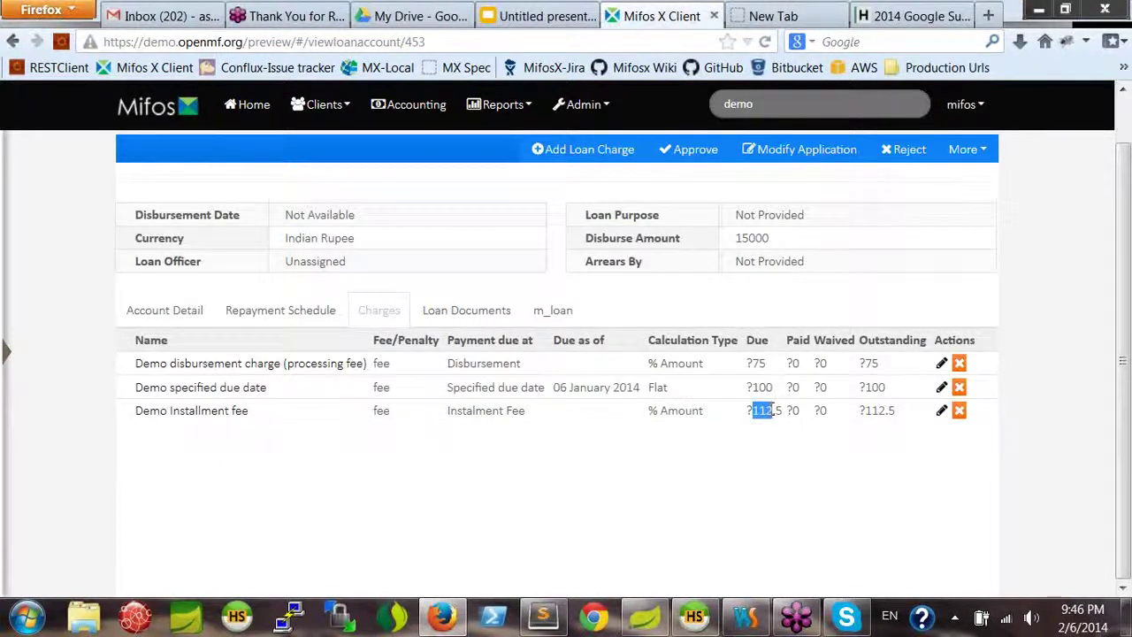
left_click(770, 461)
left_click_drag(784, 411, 752, 412)
left_click(746, 434)
- Return to the repayment schedule and review the fees across all instalments down to the total row
left_click(292, 313)
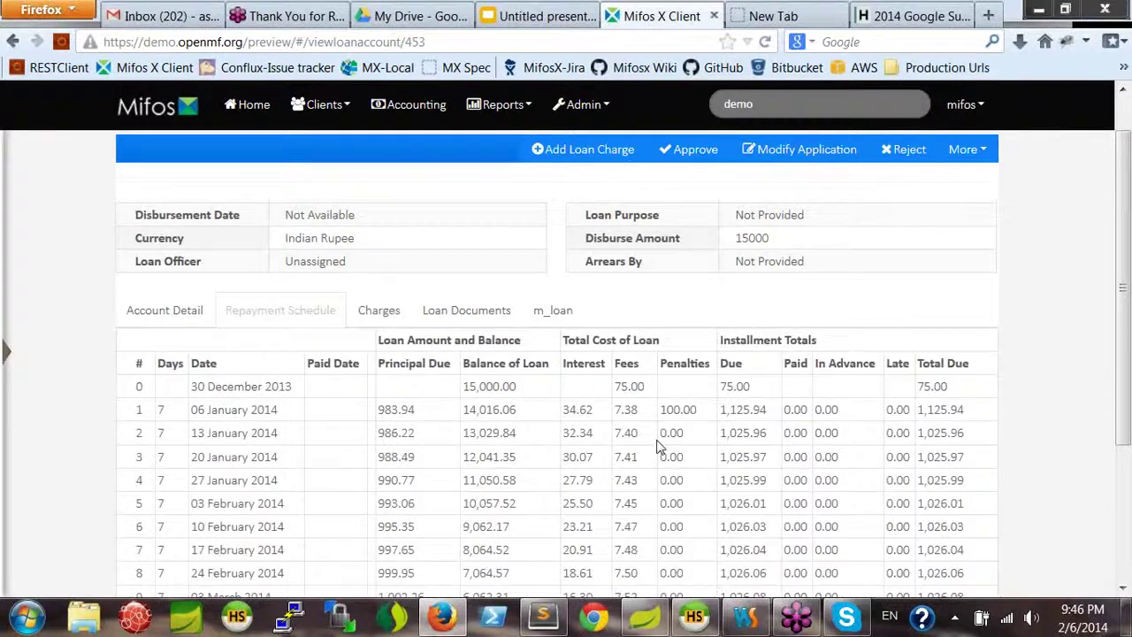
scroll(659, 447, "down", 1)
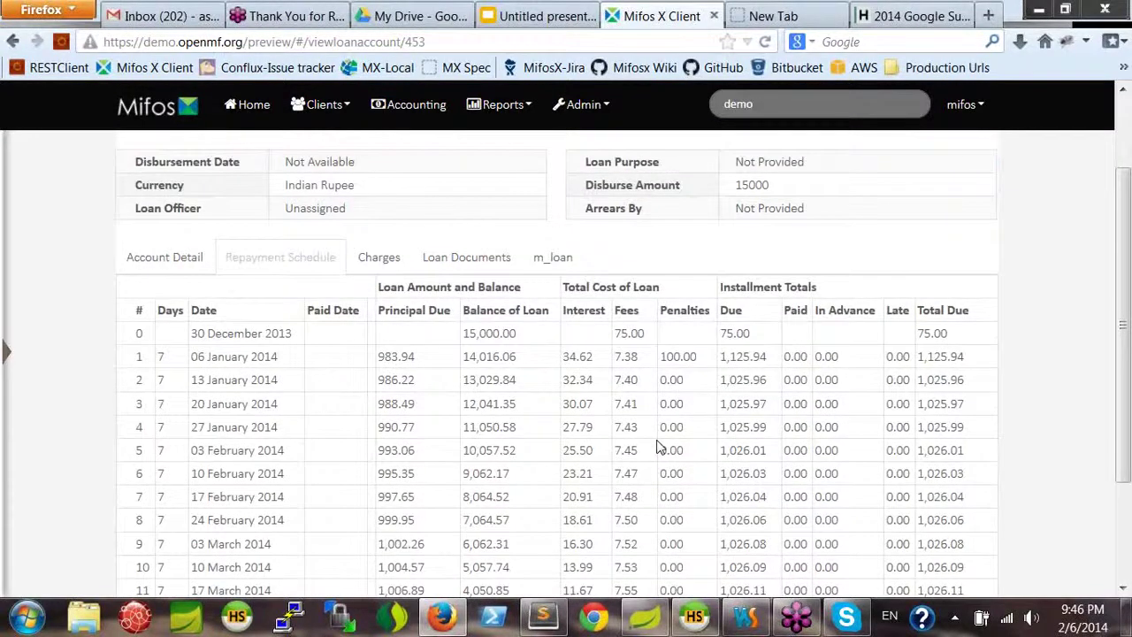
scroll(659, 448, "down", 3)
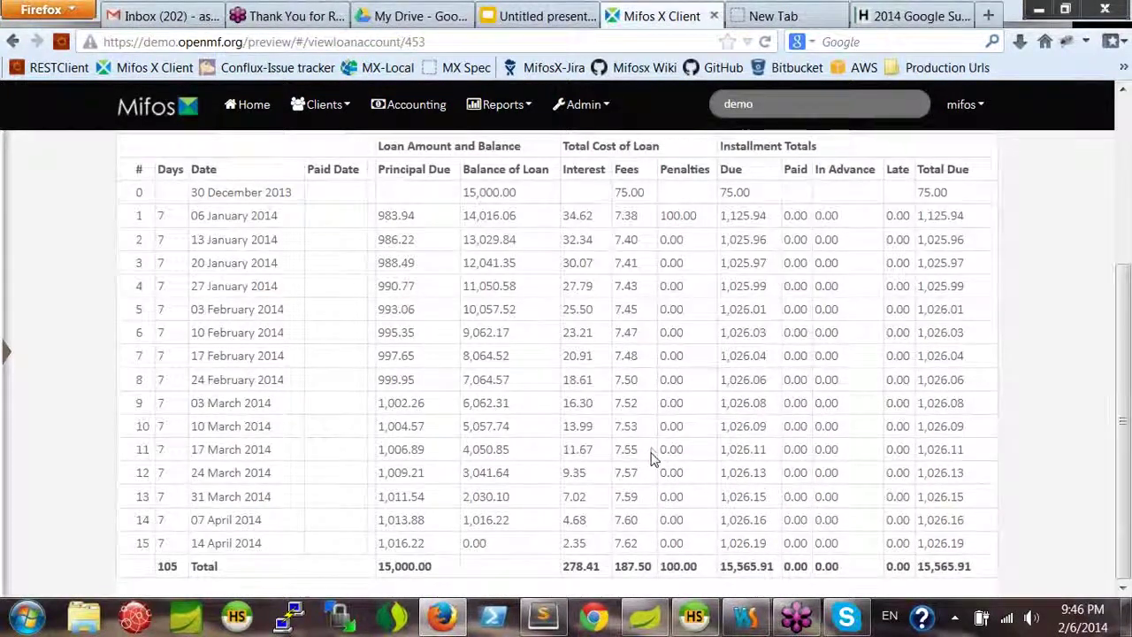
scroll(653, 459, "up", 2)
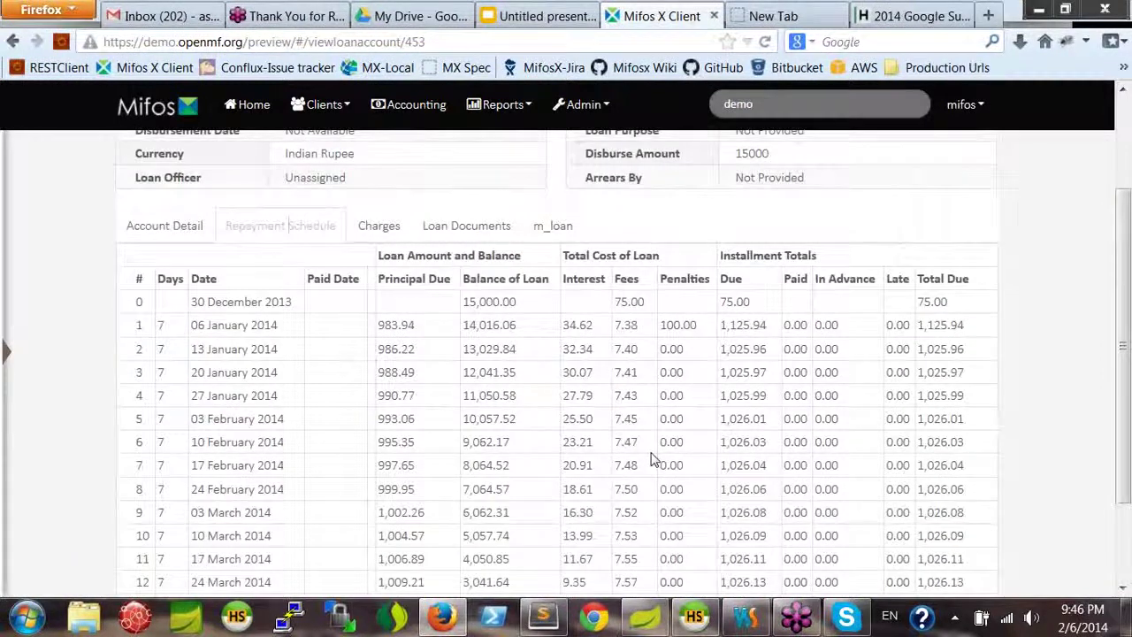
scroll(653, 461, "up", 2)
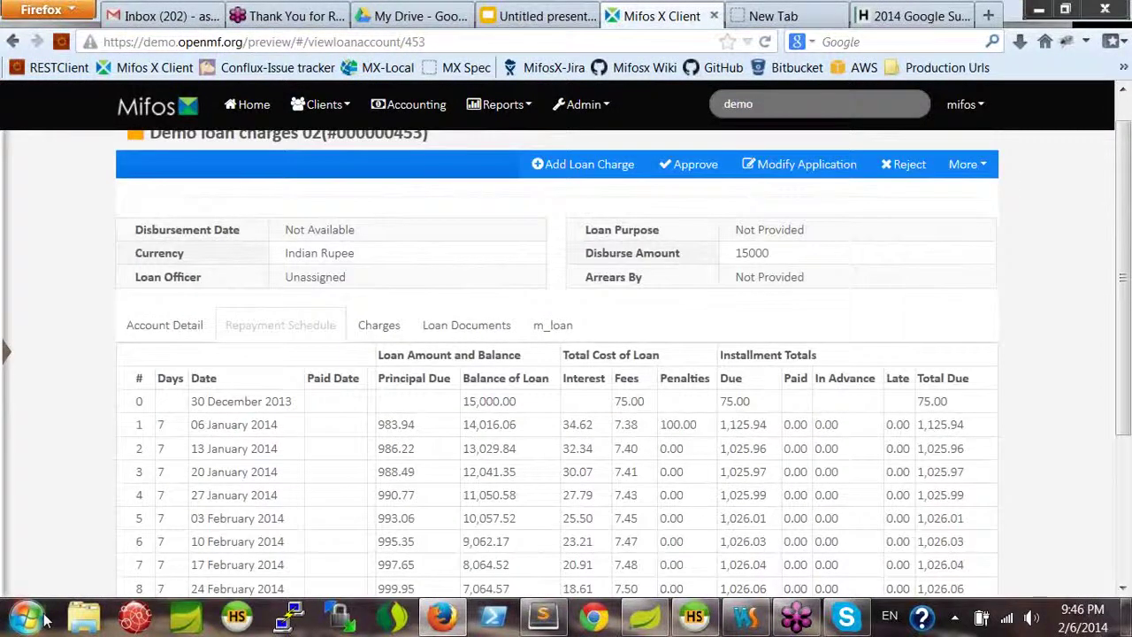
- Switch to Calculator, place it beside the schedule and compute the disbursement fee as 15000 * 0.5 / 100
left_click(29, 618)
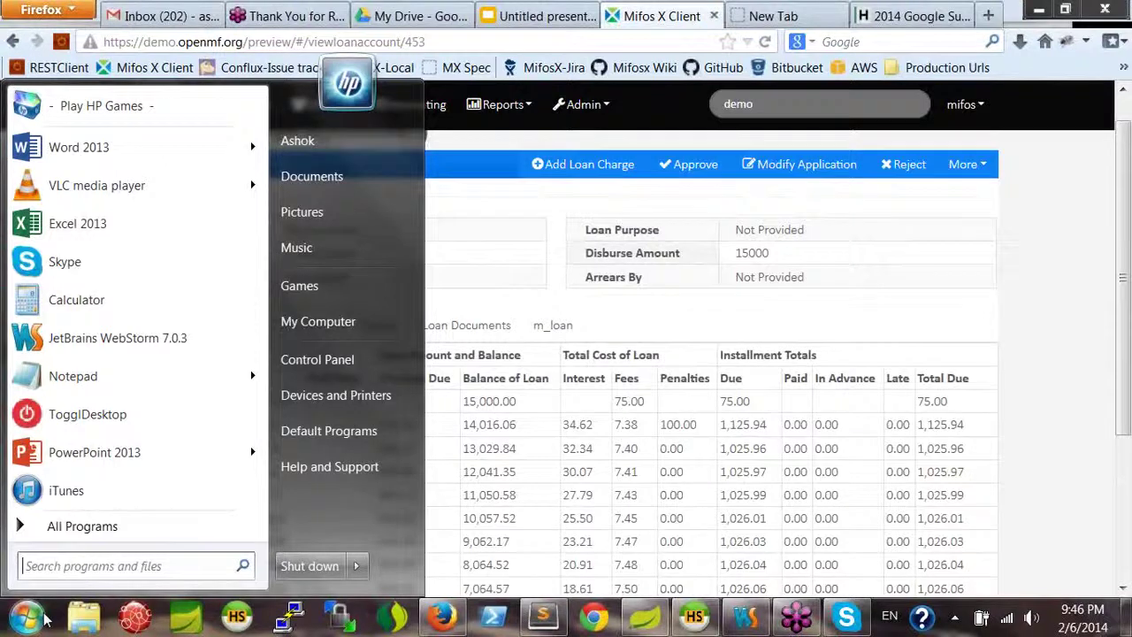
left_click(76, 299)
left_click_drag(114, 95, 889, 209)
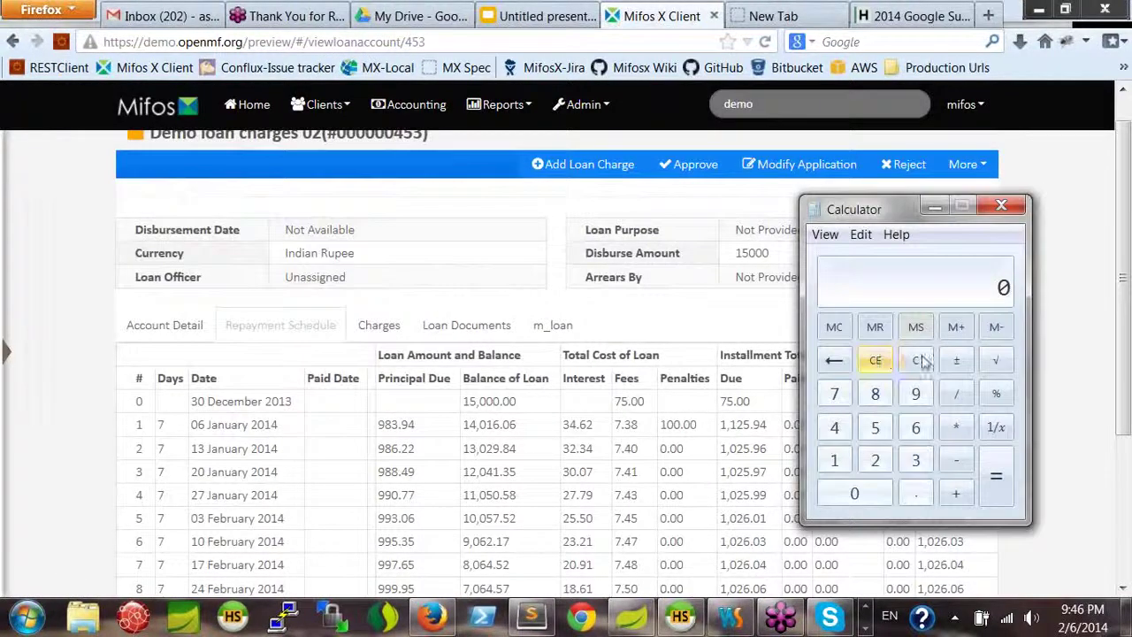
type("15000")
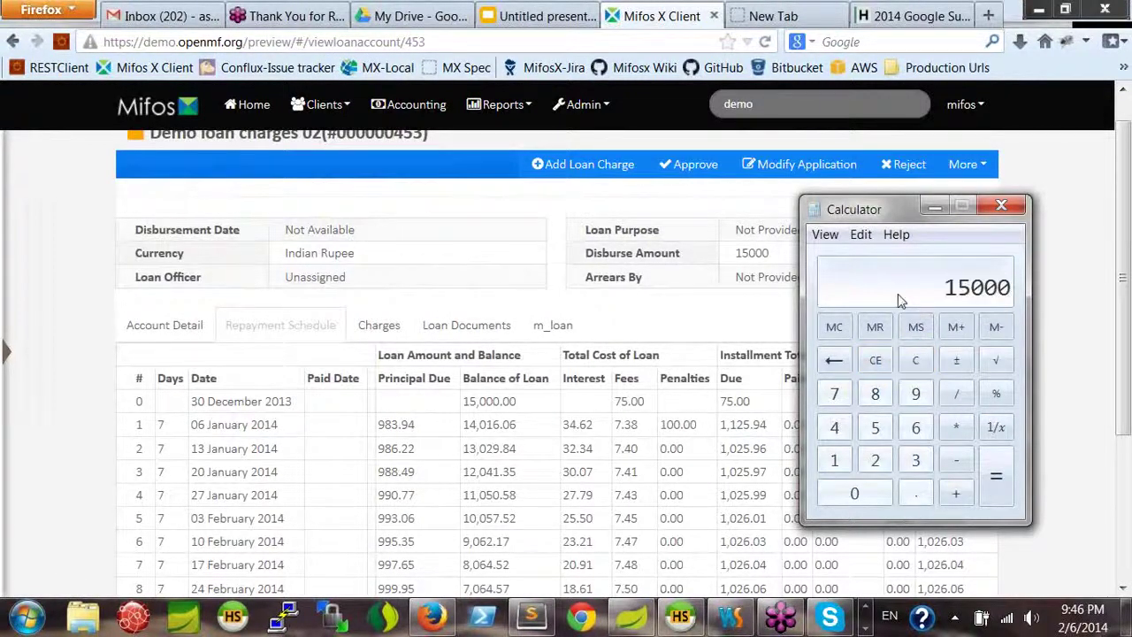
type("*0.5/1")
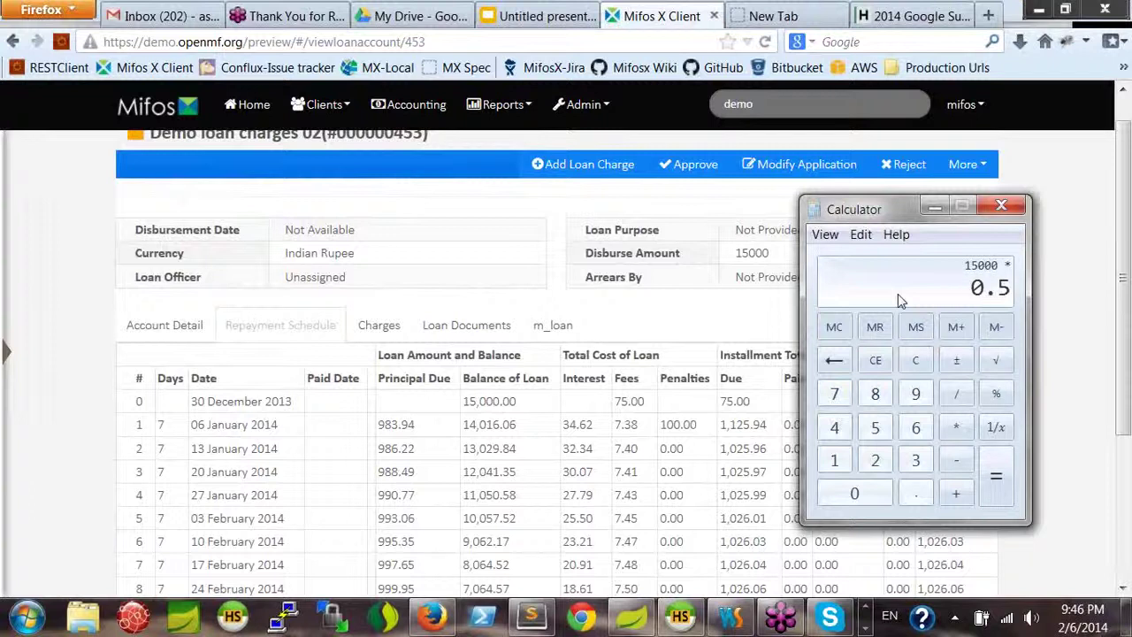
type("00")
key("Return")
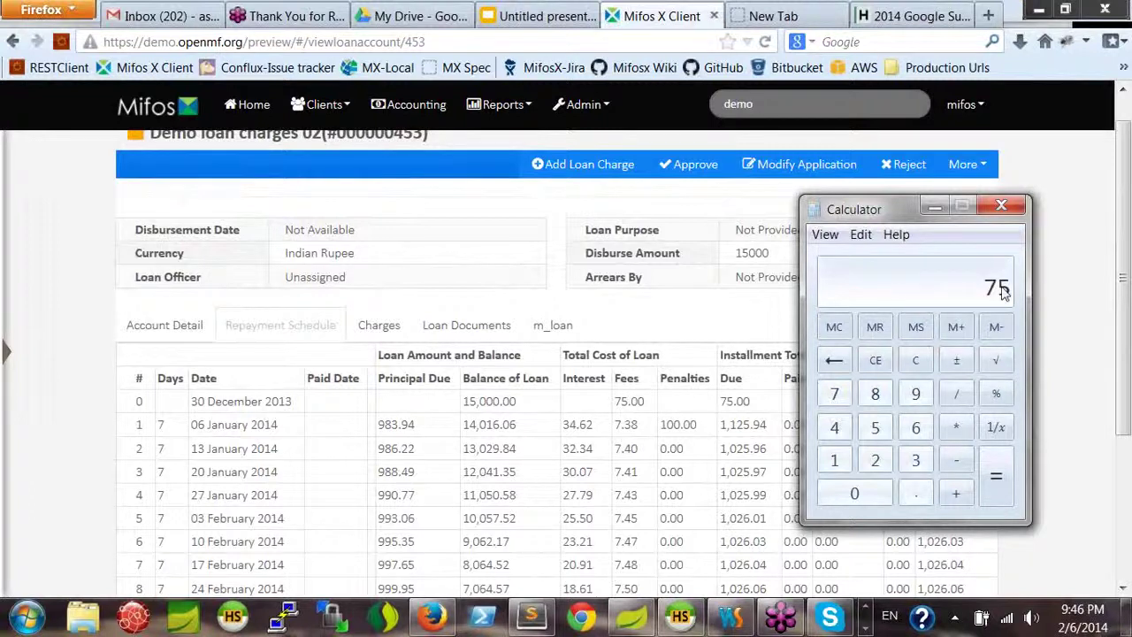
- Compute the first instalment fee as 983.94 * 0.75 / 100, compare it with the schedule and put Calculator away
left_click(918, 364)
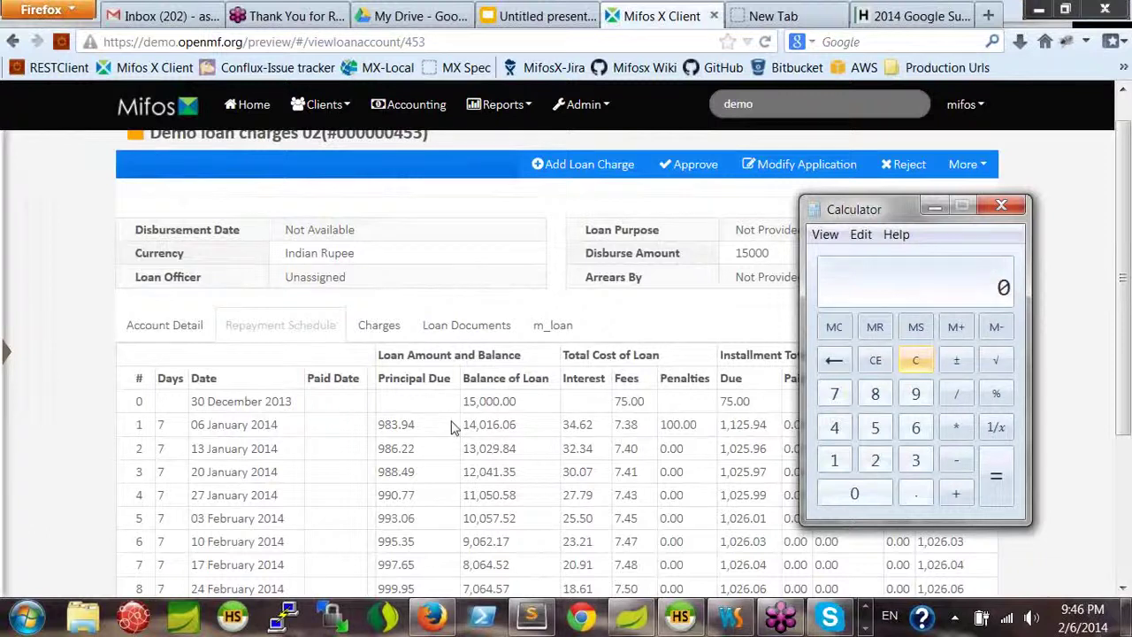
type("98")
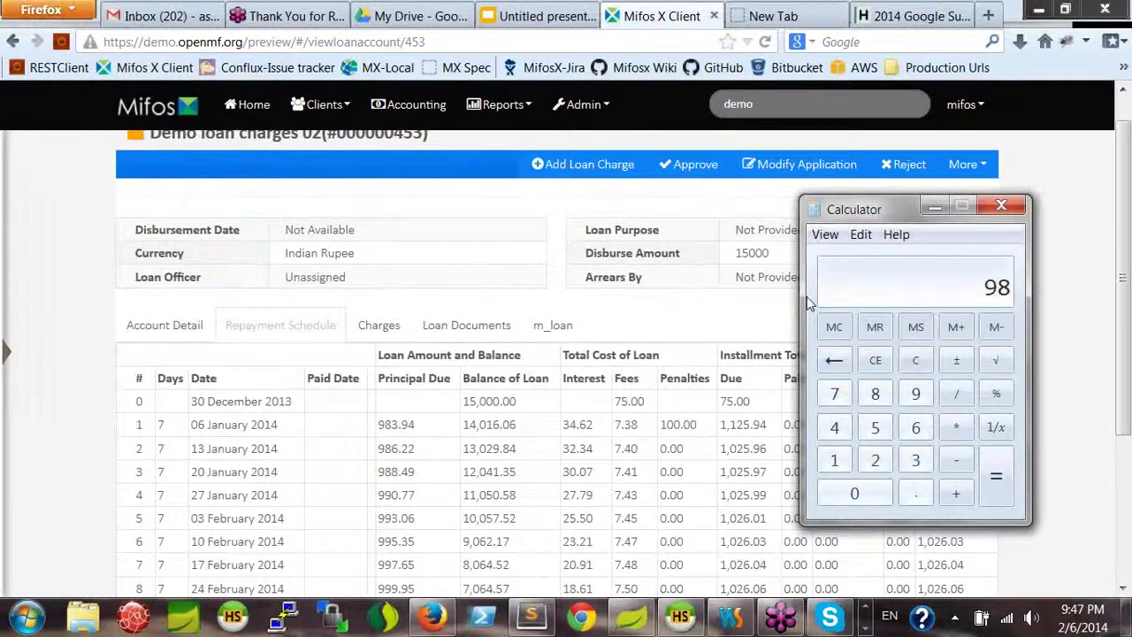
type("3.94 * 0.75 / 100")
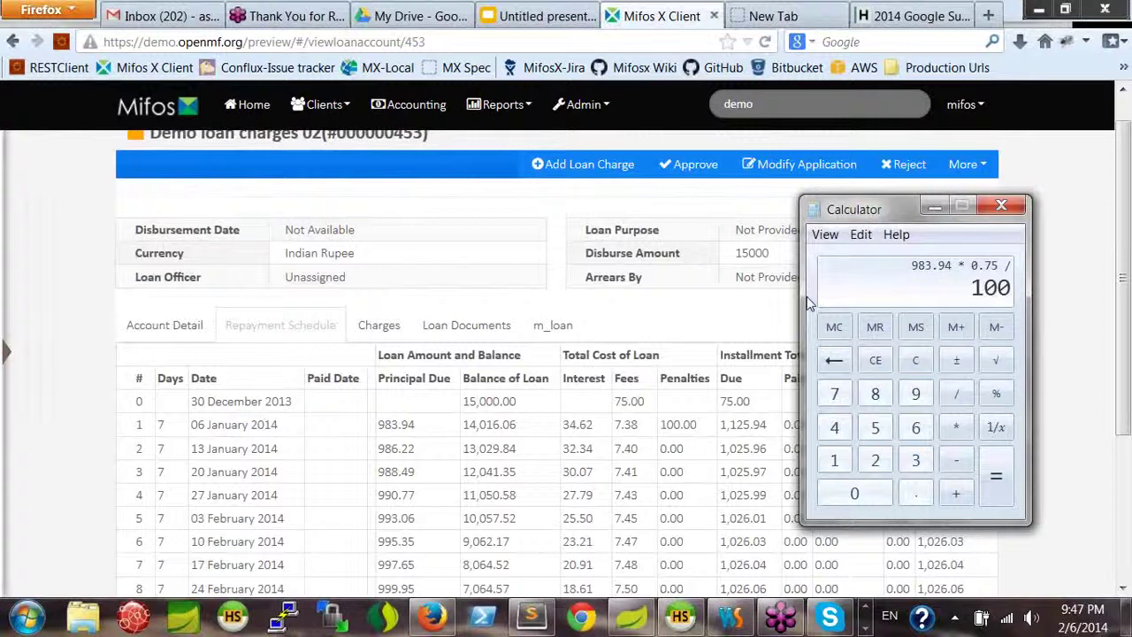
key("Return")
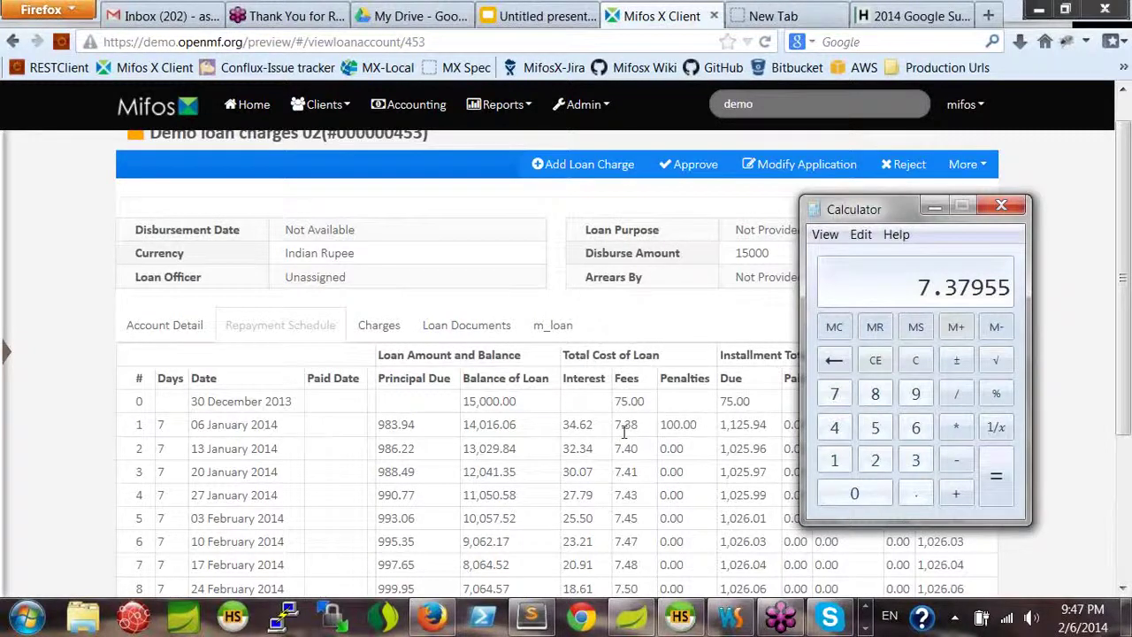
left_click(933, 210)
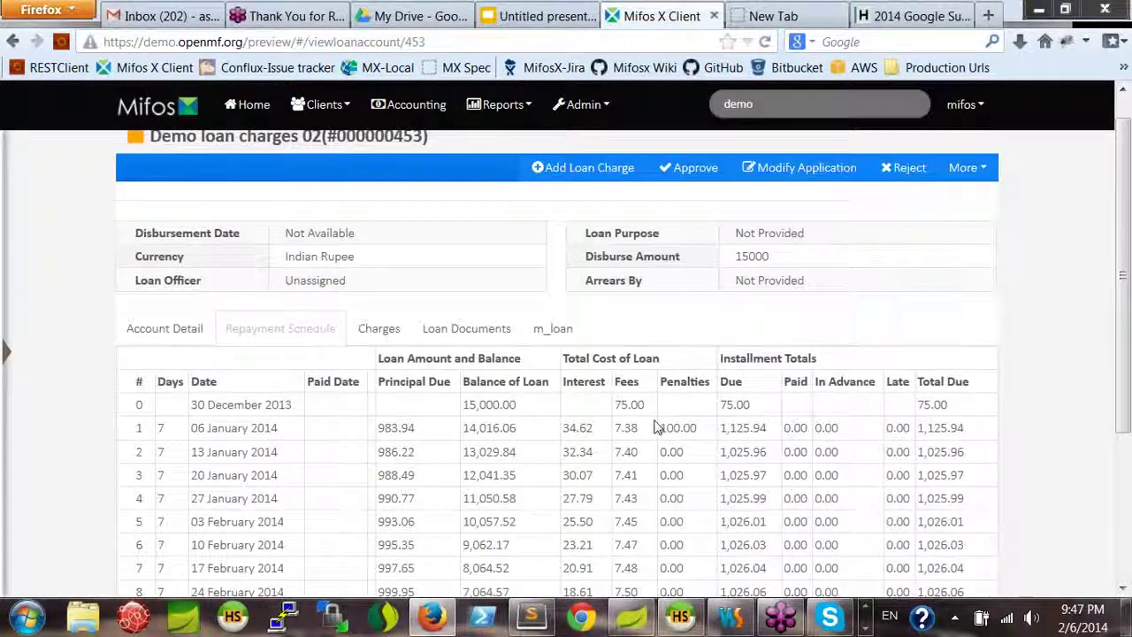
- Recheck the fee on the 30 December 2013 disbursement row of the repayment schedule
scroll(685, 197, "up", 1)
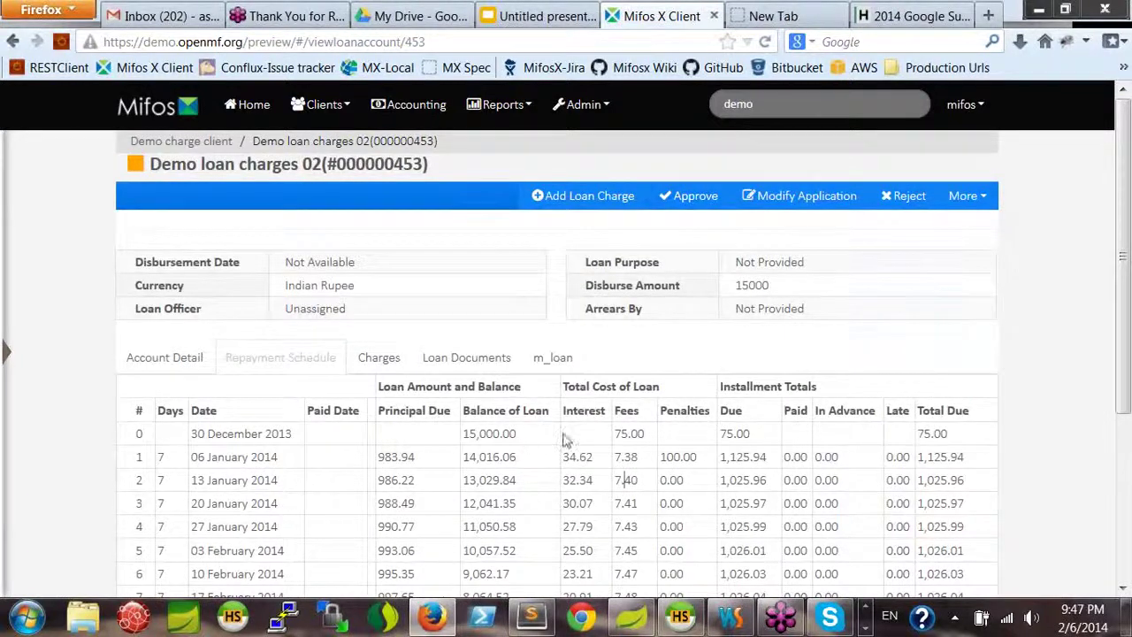
left_click_drag(617, 434, 657, 443)
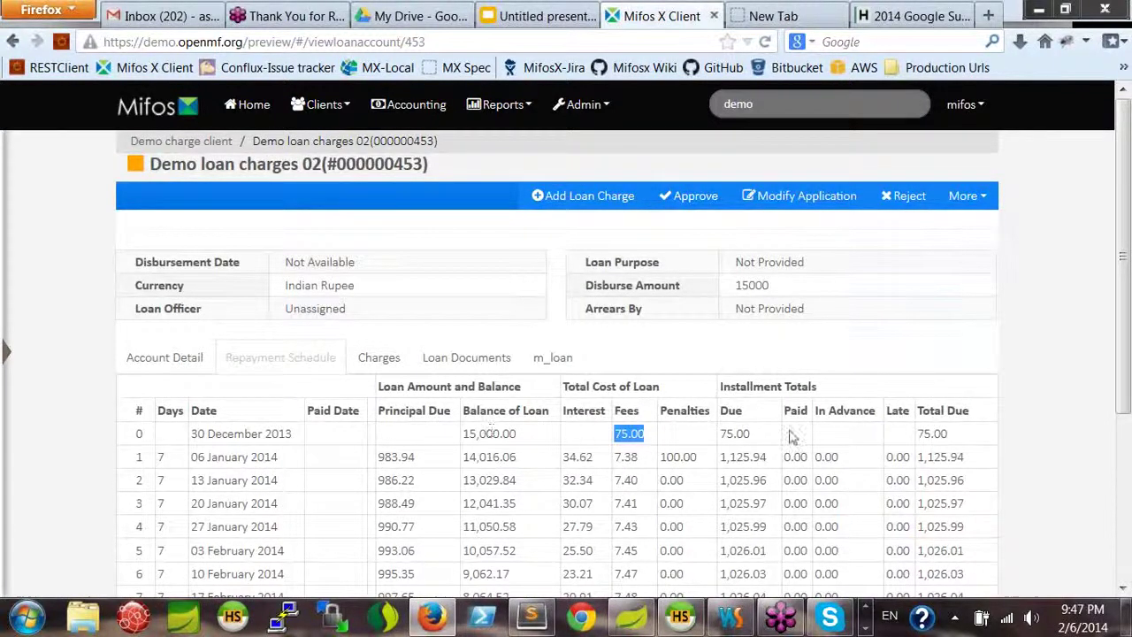
left_click(643, 436)
- Approve the loan with 23 December 2013 as the approval date and check the dates in its account details
left_click(696, 197)
left_click(434, 260)
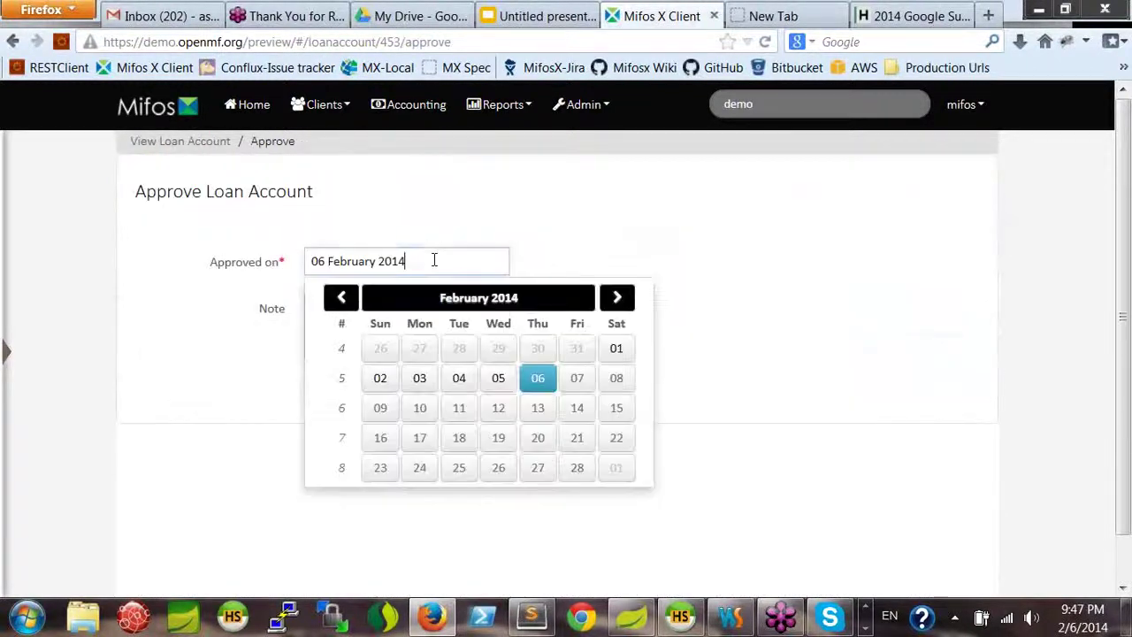
left_click(343, 298)
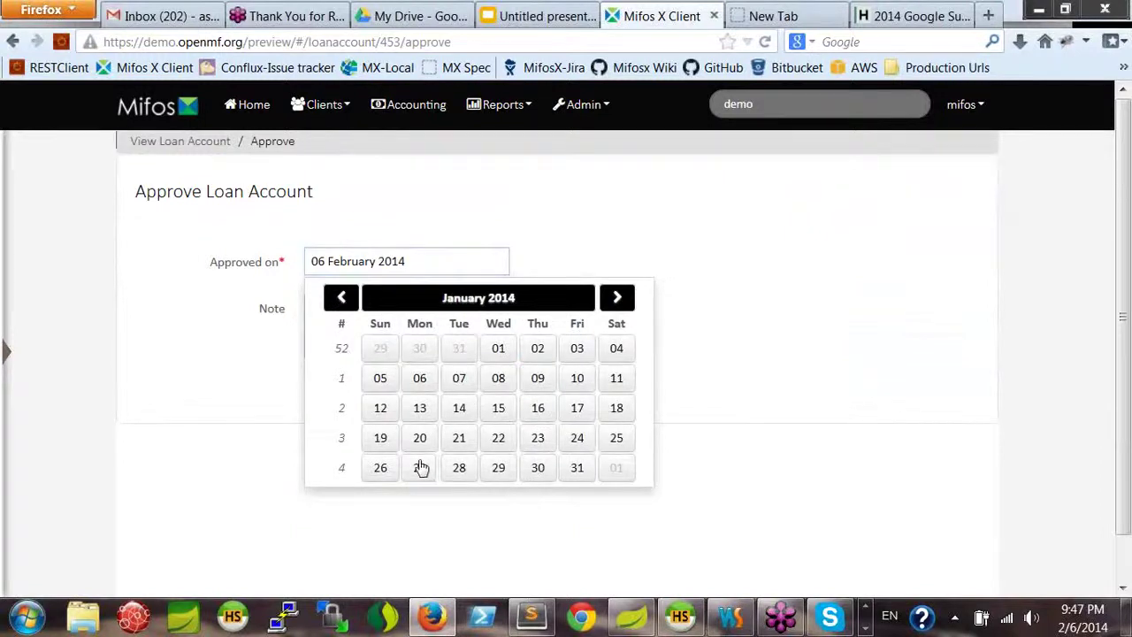
left_click(344, 298)
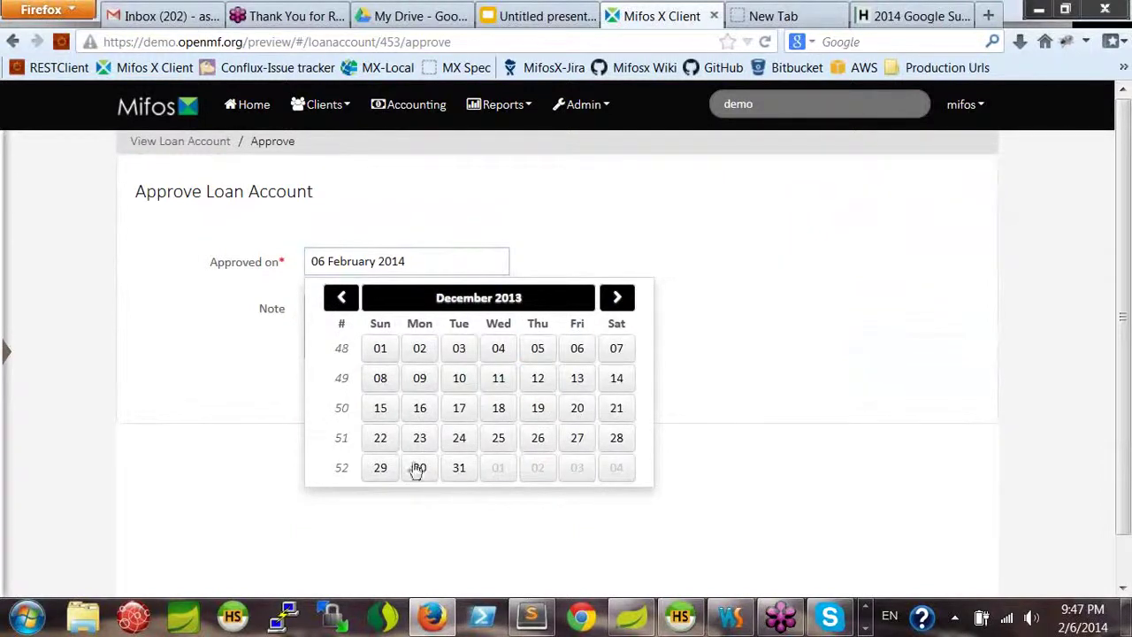
left_click(419, 439)
left_click(457, 404)
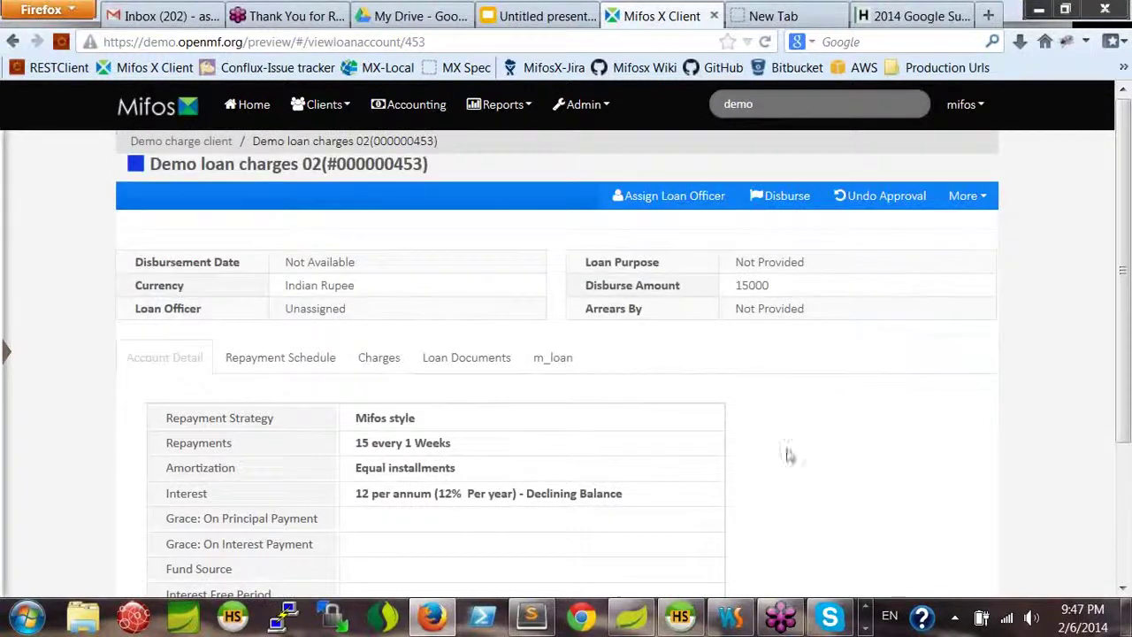
scroll(724, 451, "down", 4)
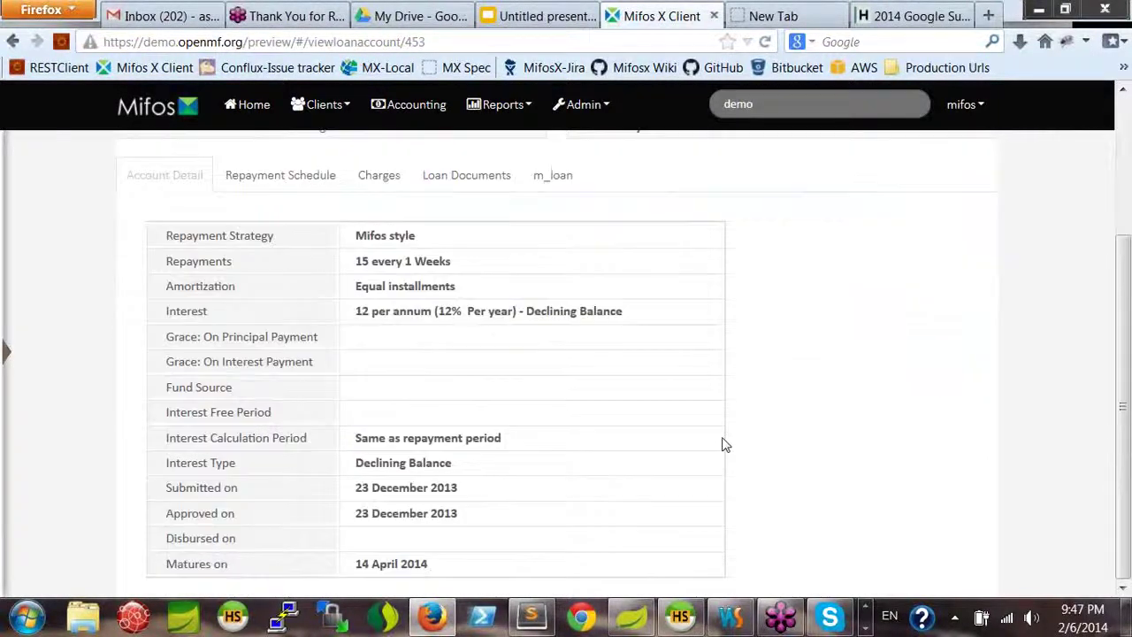
scroll(724, 445, "up", 4)
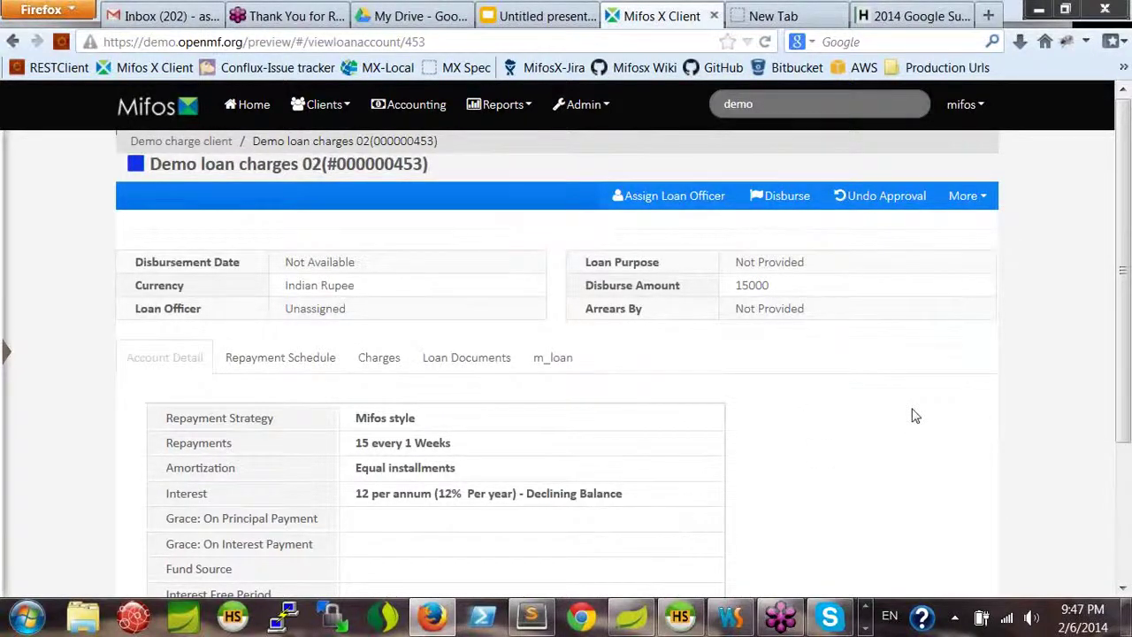
- Disburse the loan on 30 December 2013 with payment type Cash
left_click(782, 198)
left_click(449, 260)
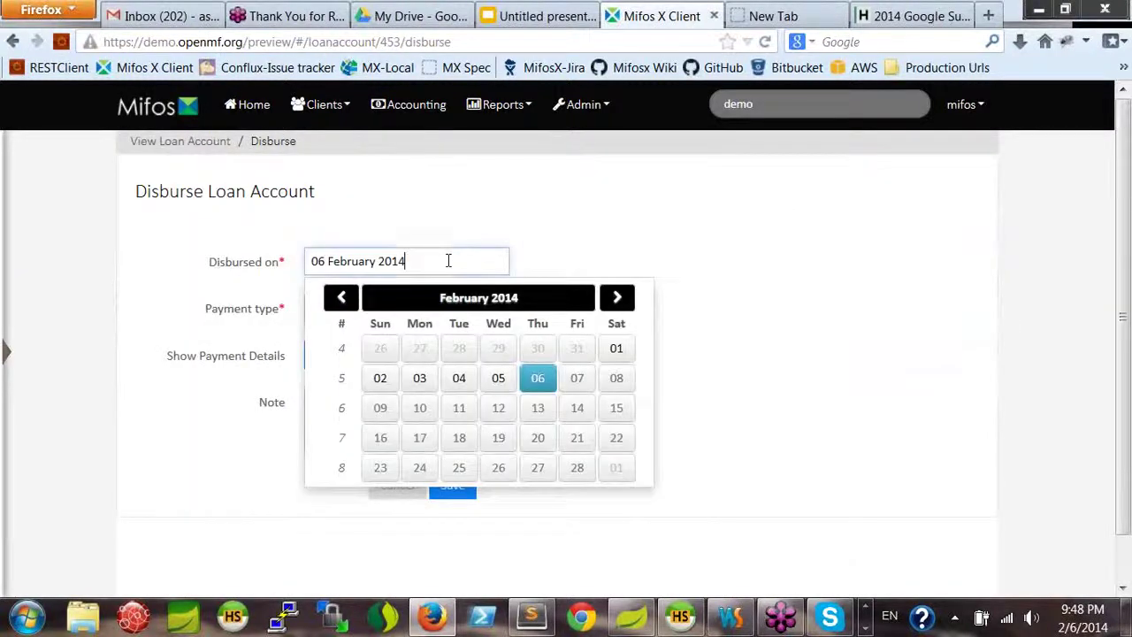
left_click(350, 302)
left_click(352, 301)
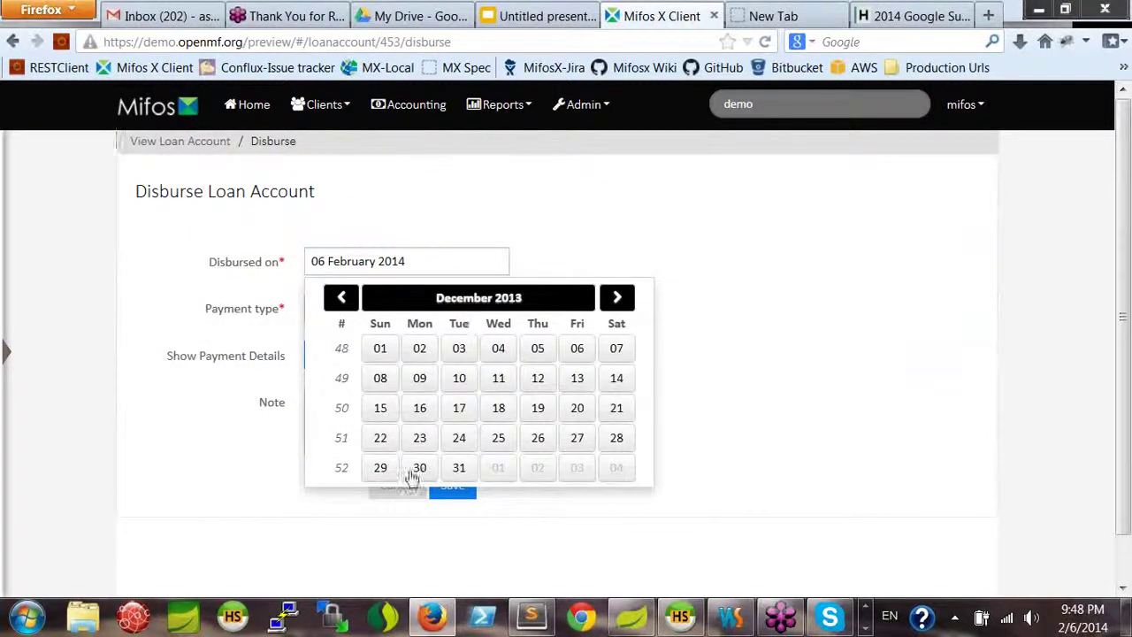
left_click(419, 469)
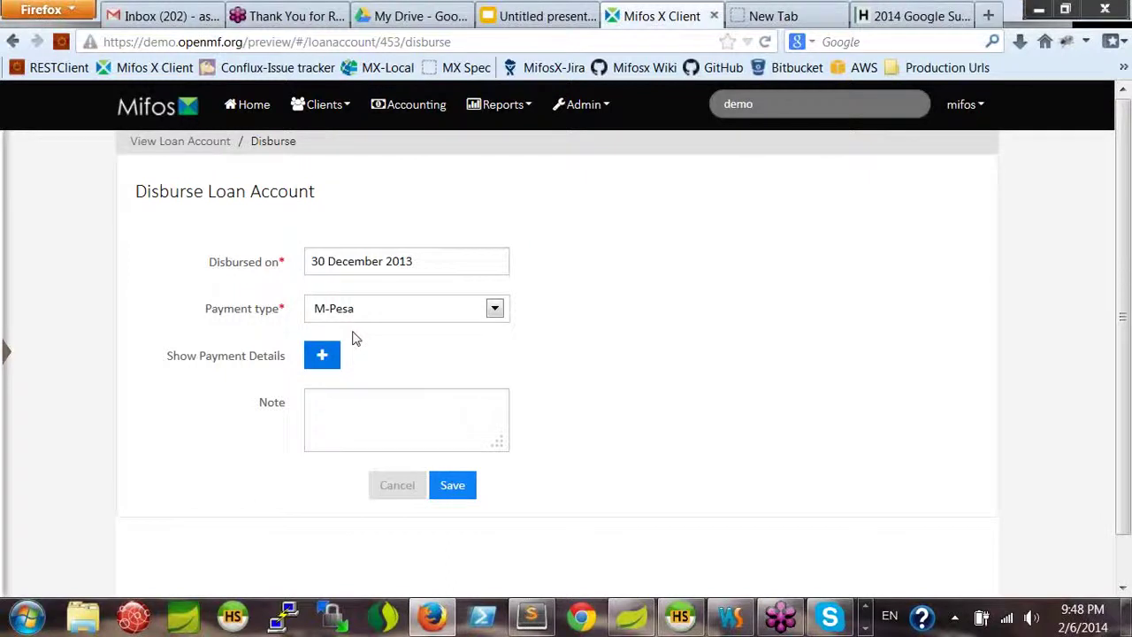
left_click(455, 311)
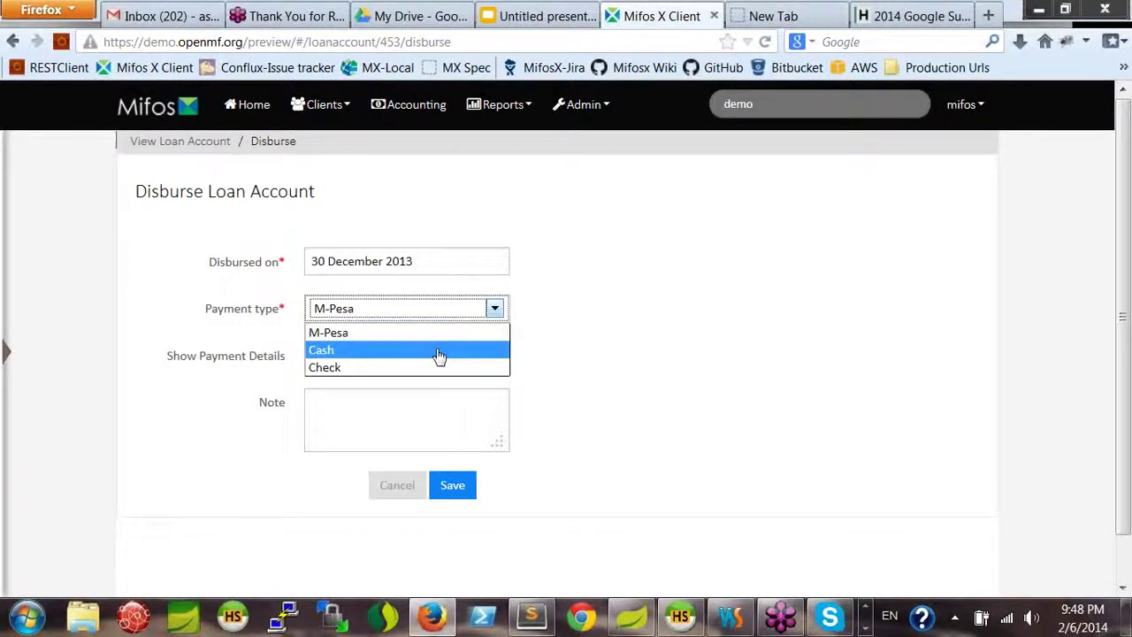
left_click(440, 355)
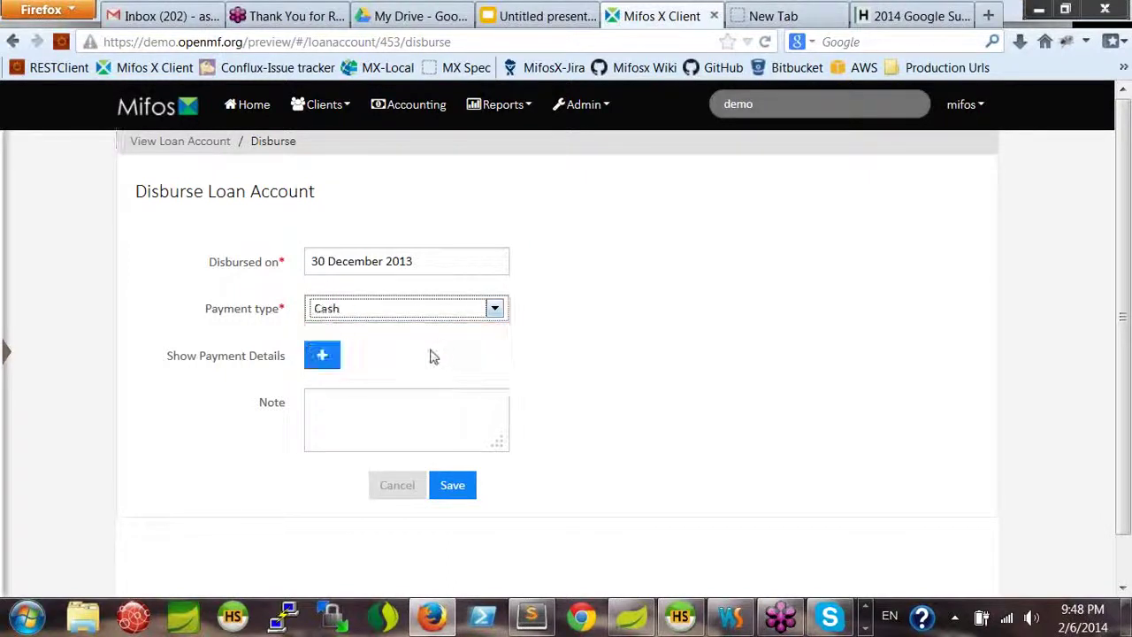
left_click(452, 487)
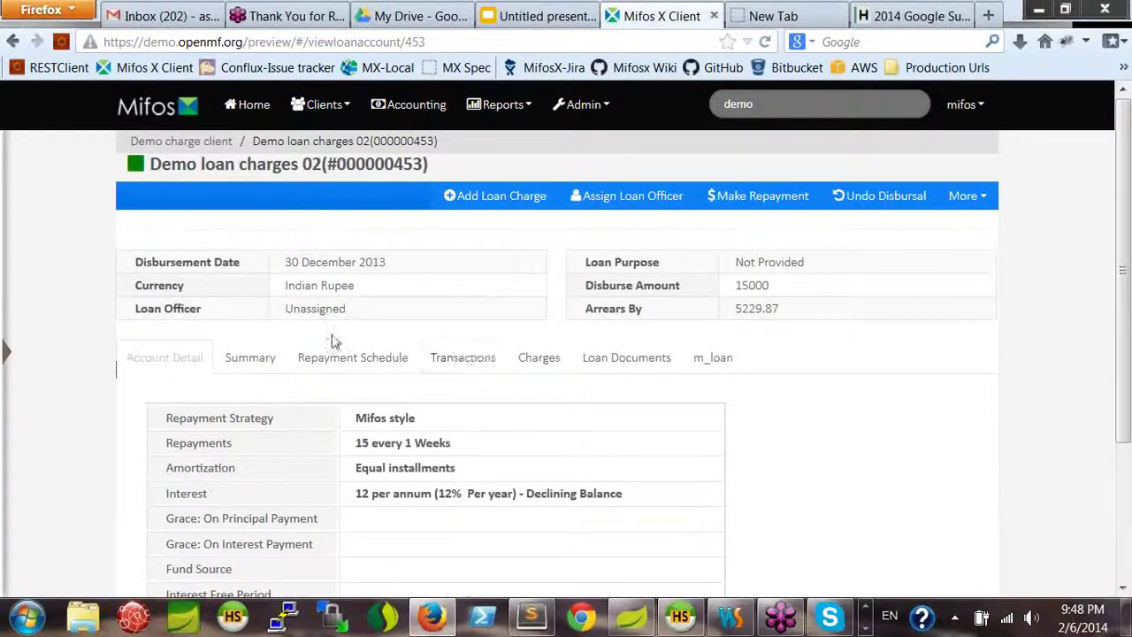
- Show the loan's transactions and examine the amounts of the disbursement and applied charge entries
left_click(462, 361)
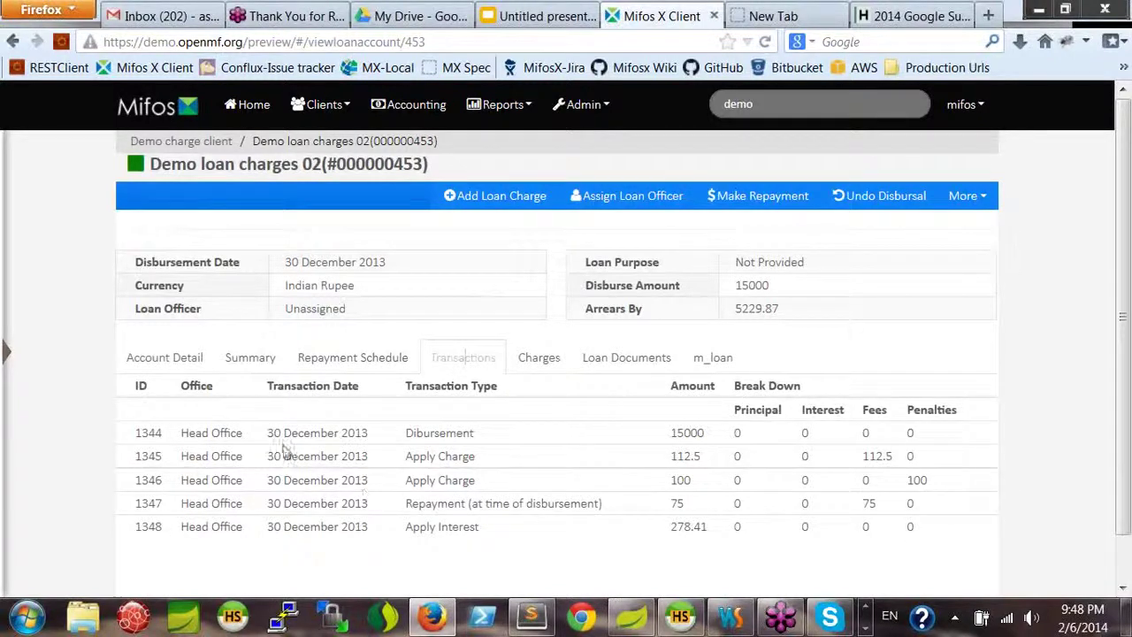
left_click_drag(408, 435, 474, 435)
left_click(514, 437)
scroll(728, 442, "down", 1)
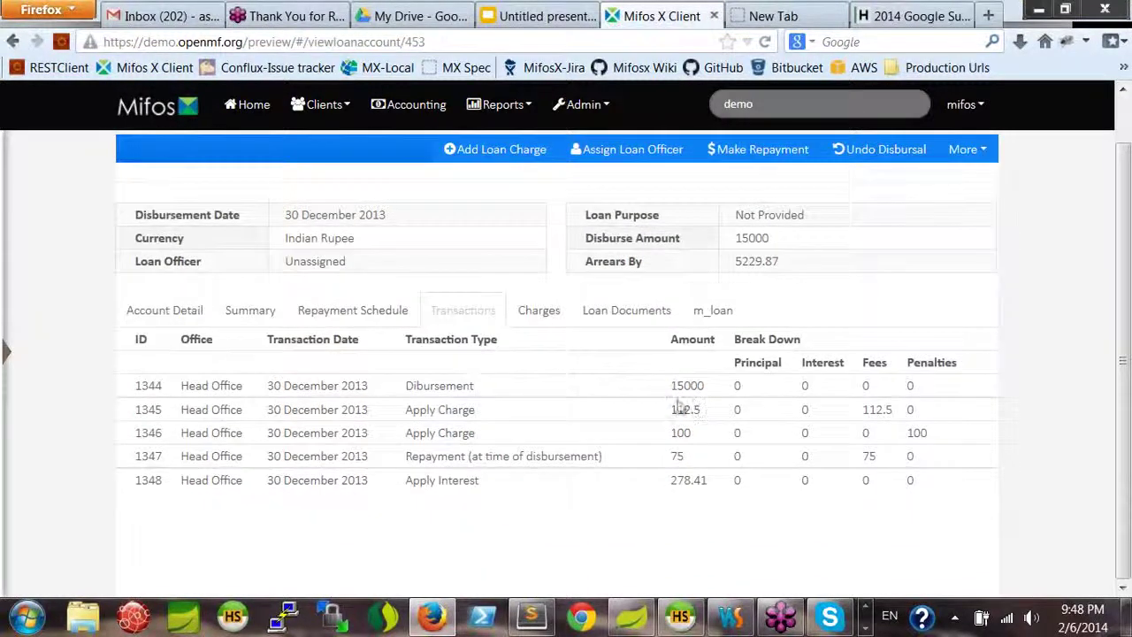
left_click_drag(670, 386, 708, 387)
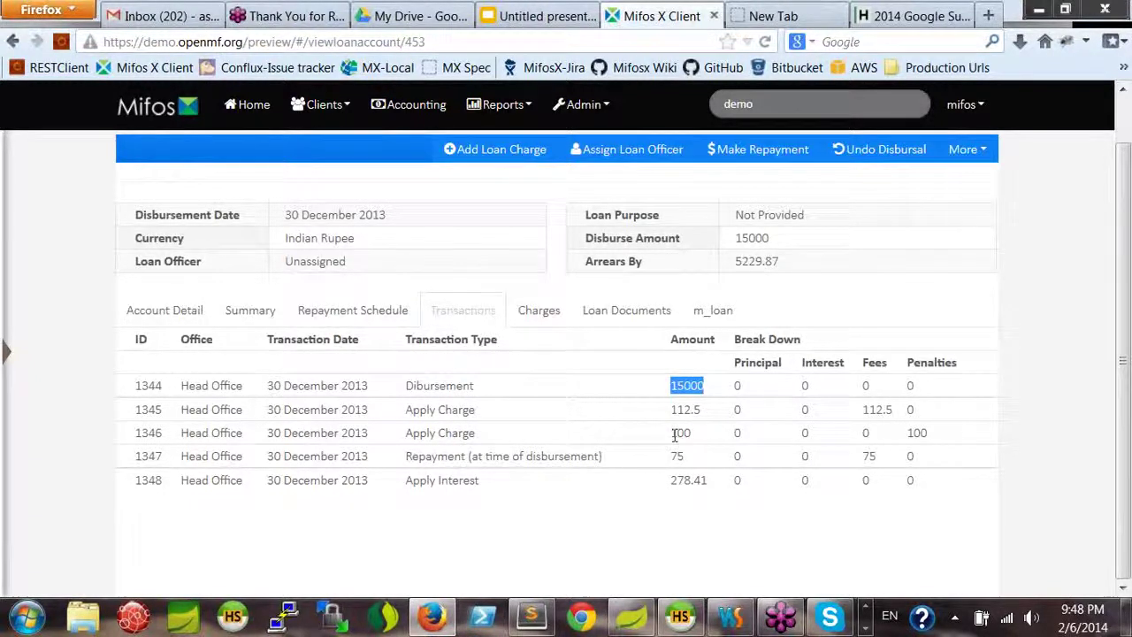
left_click_drag(669, 433, 691, 434)
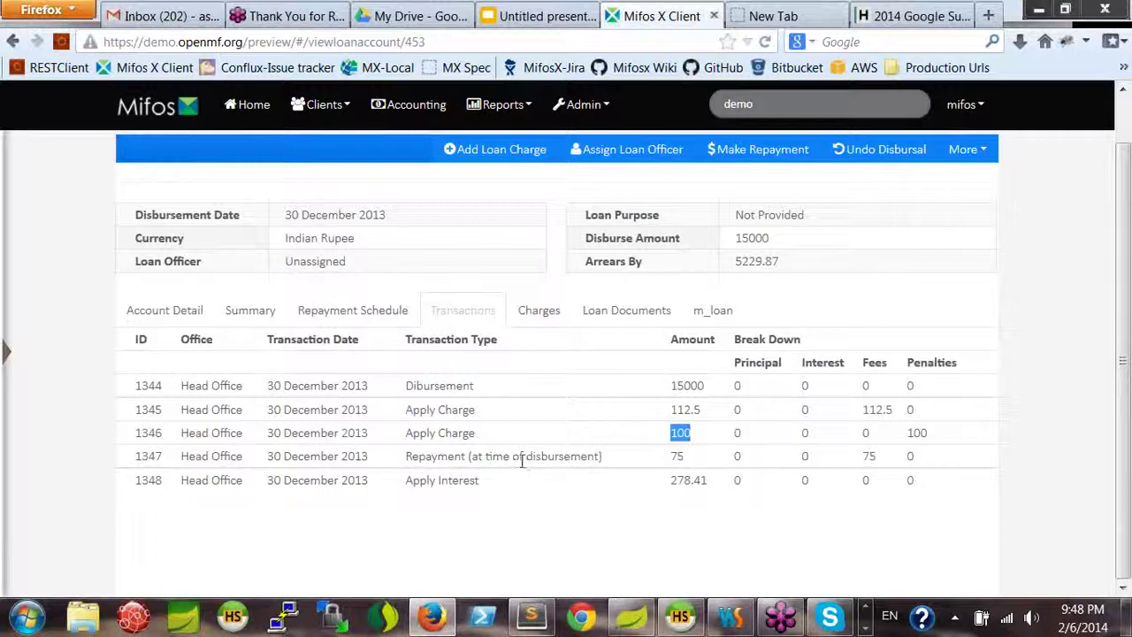
- Examine the amounts of the repayment at time of disbursement and the applied interest in the transactions
left_click(606, 462)
double_click(677, 455)
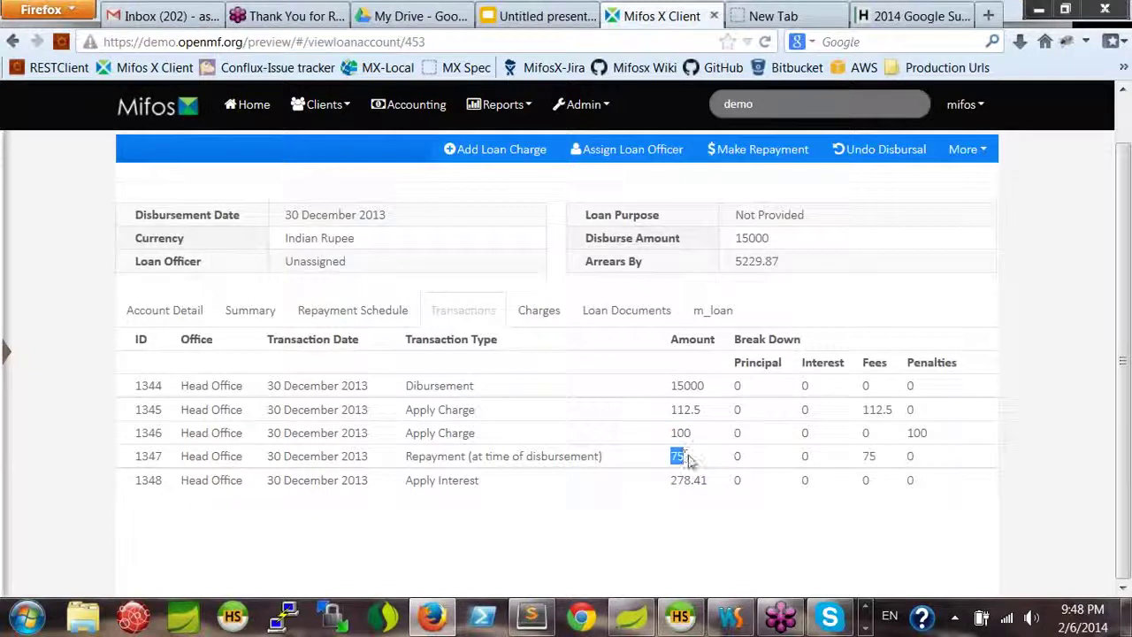
left_click(516, 487)
left_click_drag(669, 483, 716, 481)
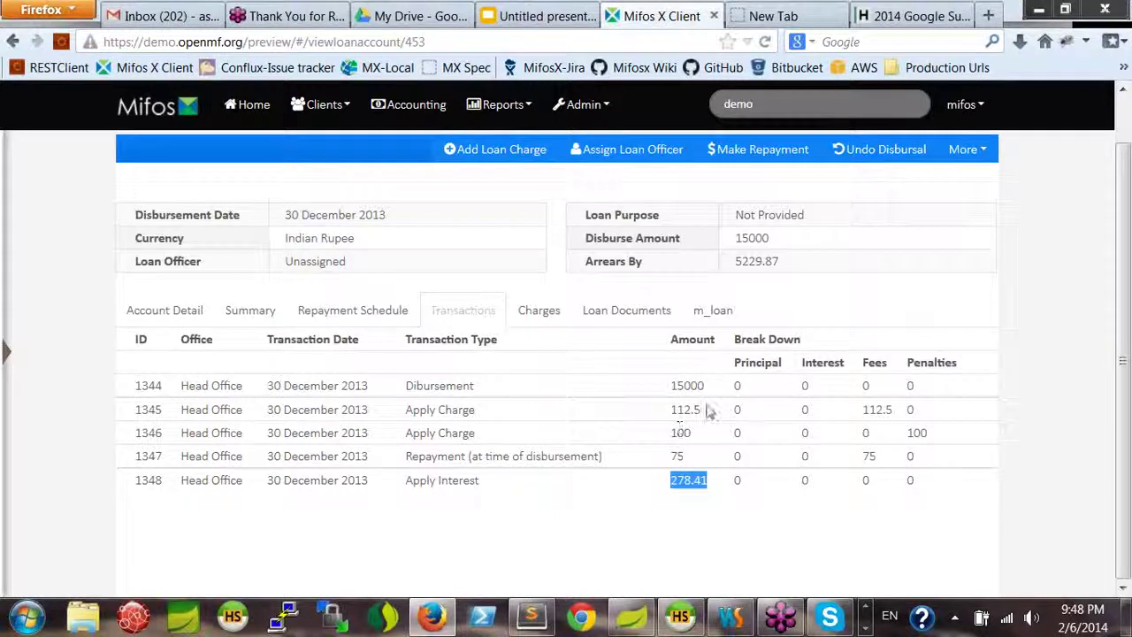
left_click(670, 482)
left_click_drag(670, 483, 711, 478)
left_click(706, 481)
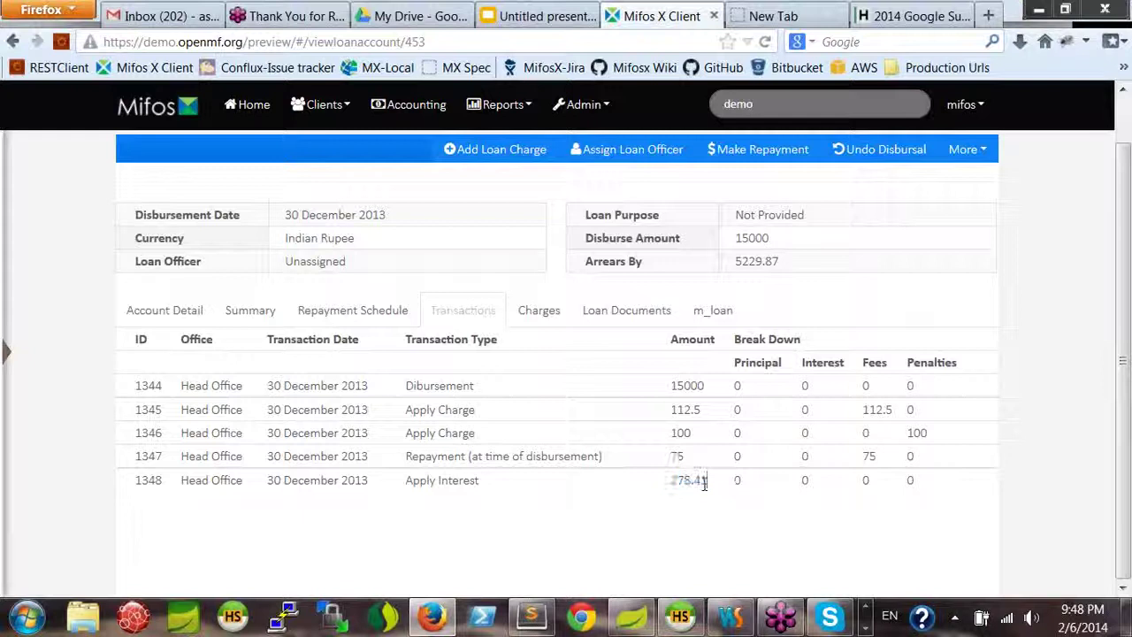
- Show the loan's charges and check the outstanding amount of each of the three charges
left_click(537, 312)
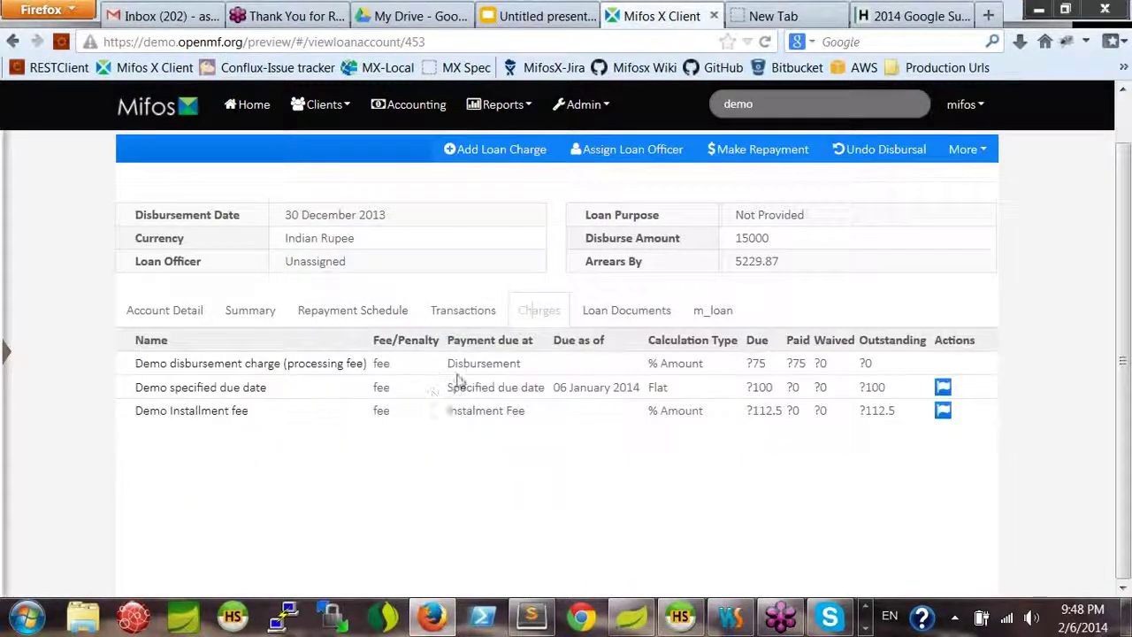
double_click(869, 364)
double_click(873, 387)
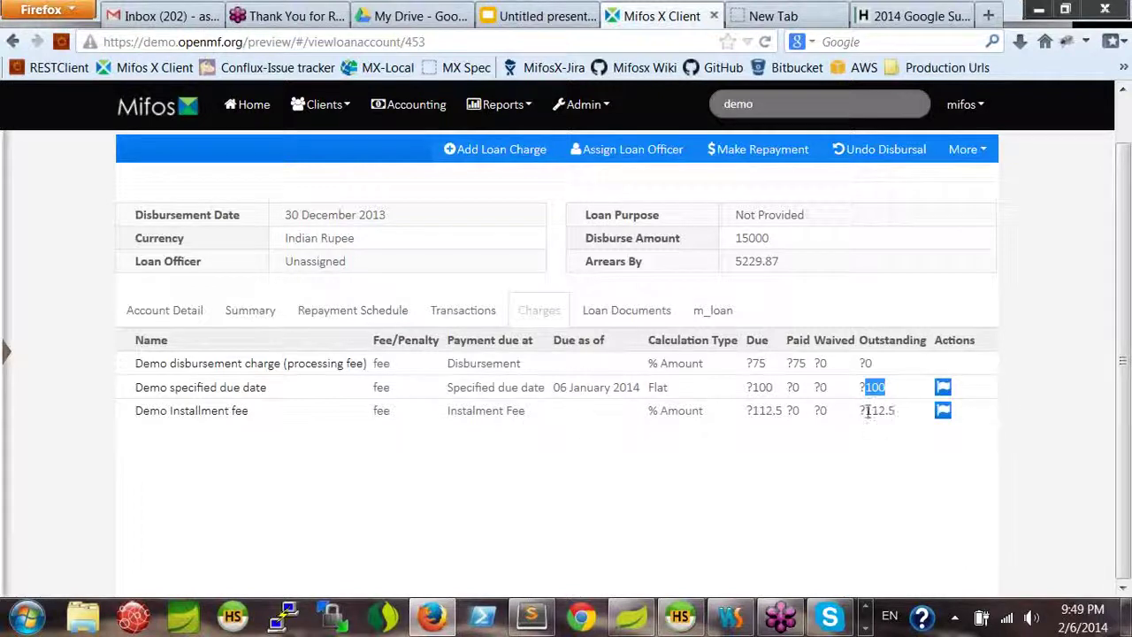
left_click_drag(866, 413, 897, 413)
left_click(847, 490)
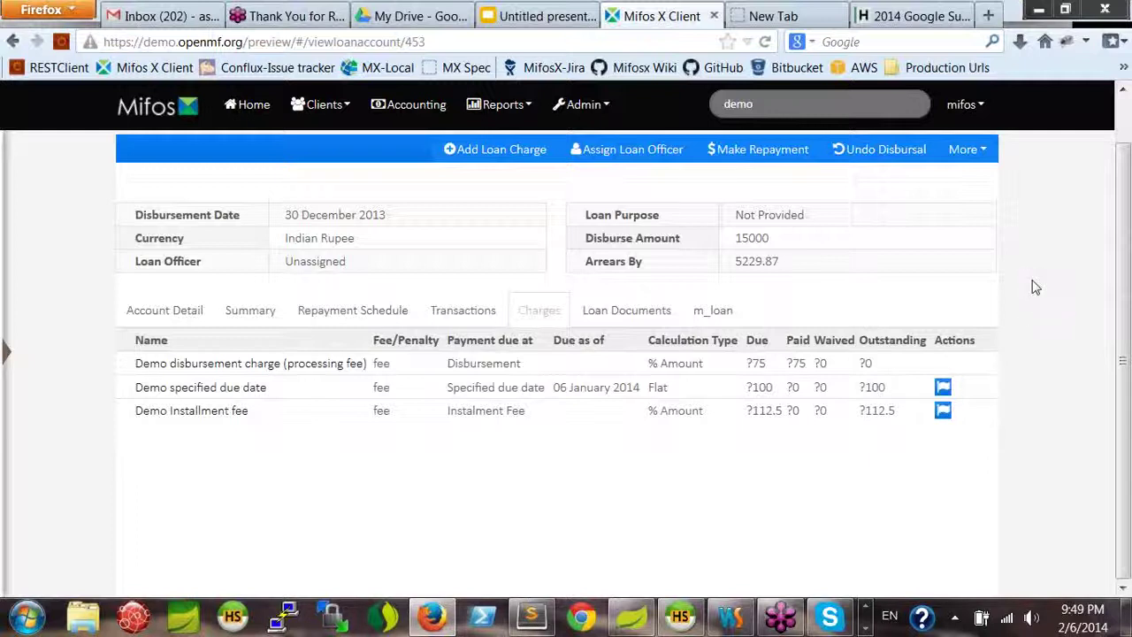
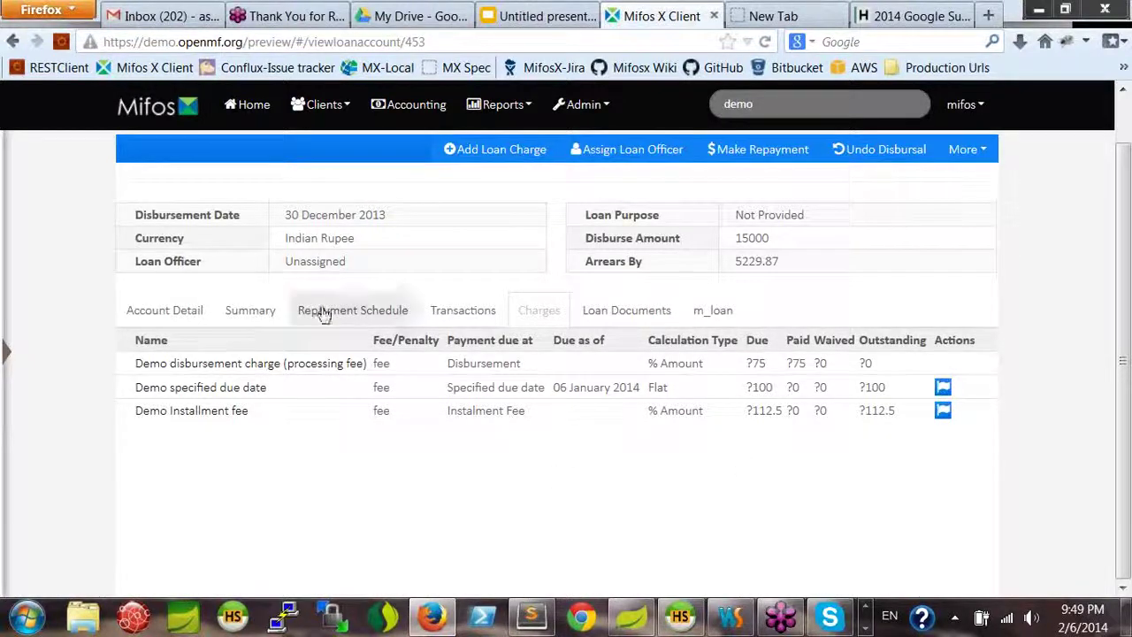
- Waive the "Demo specified due date" charge and return to the loan's charges
left_click(943, 392)
left_click(472, 299)
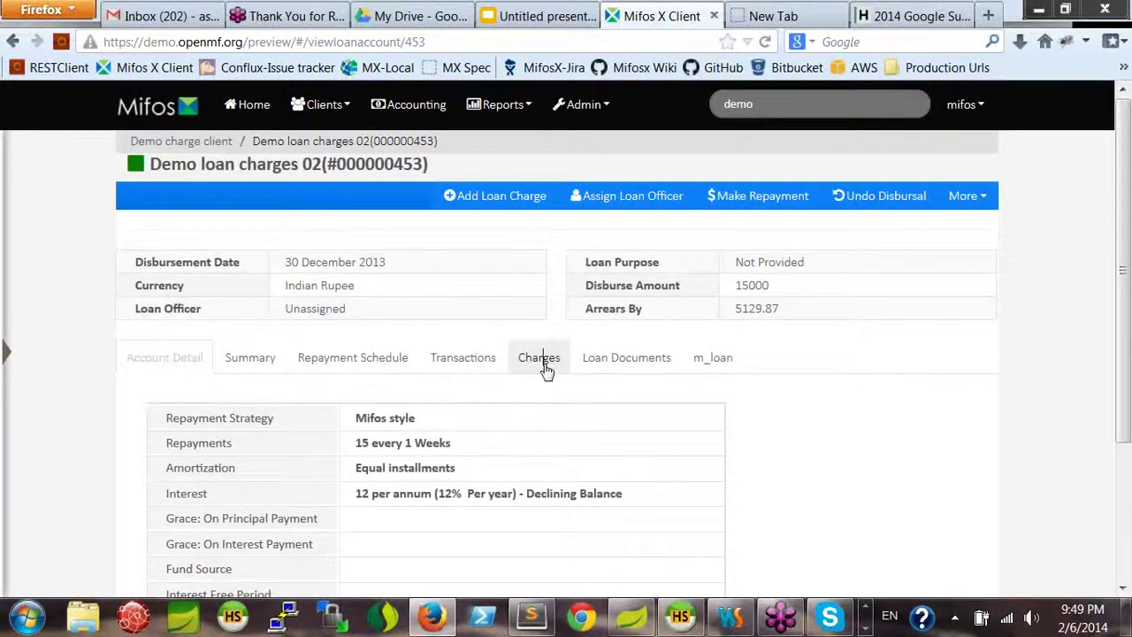
left_click(540, 362)
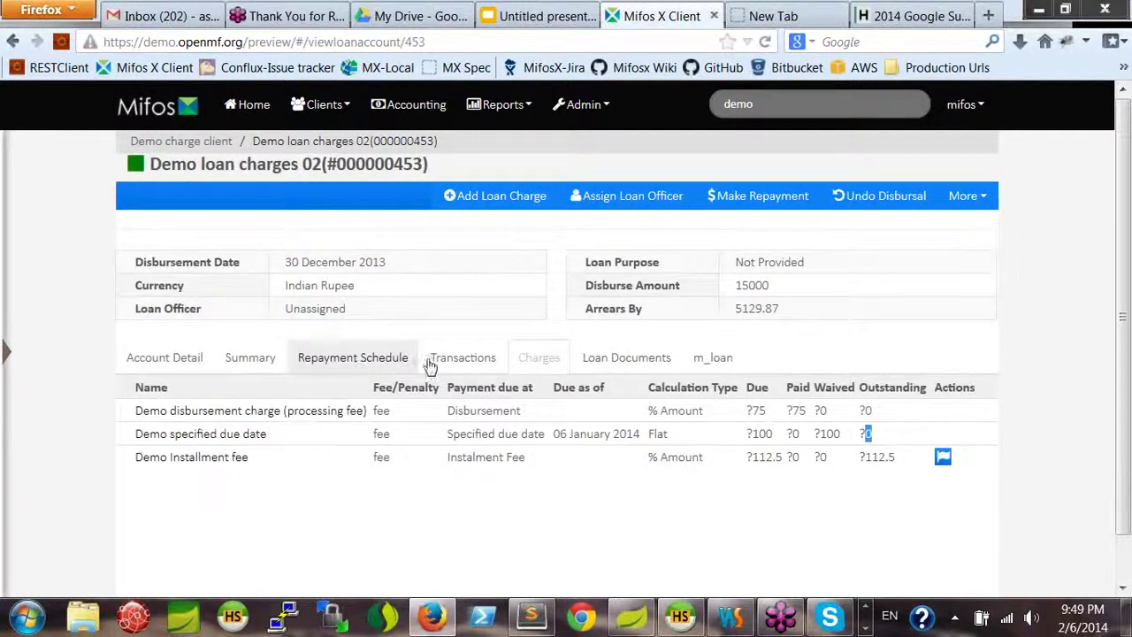
- Return to the loan's transactions and check the amount of the "Waive loan charges" entry
left_click(458, 365)
left_click(458, 364)
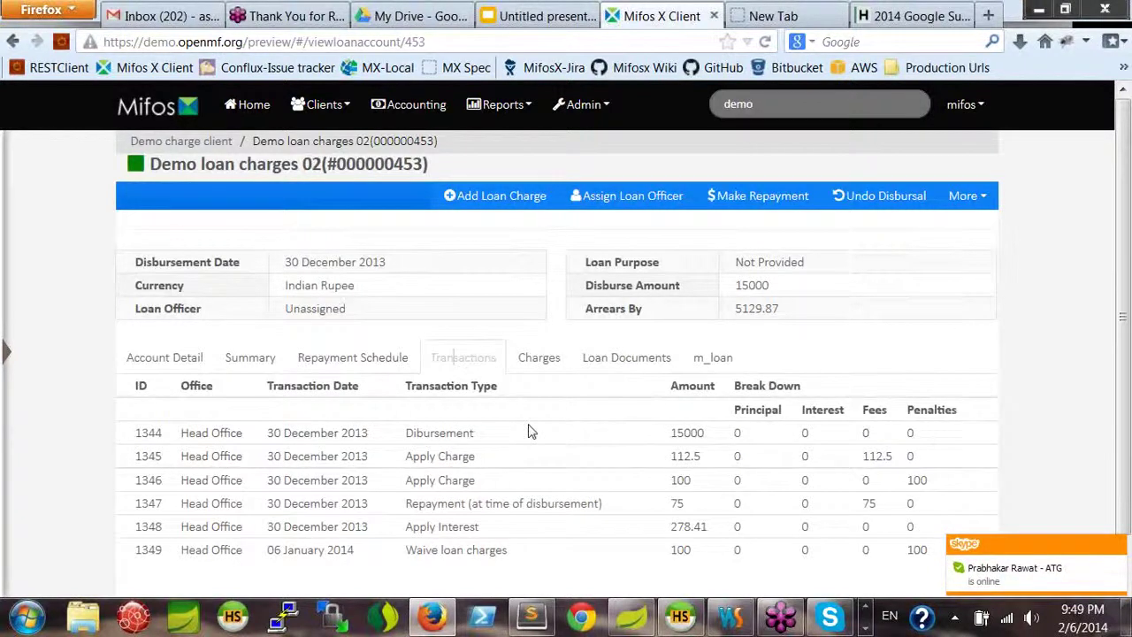
scroll(528, 432, "down", 1)
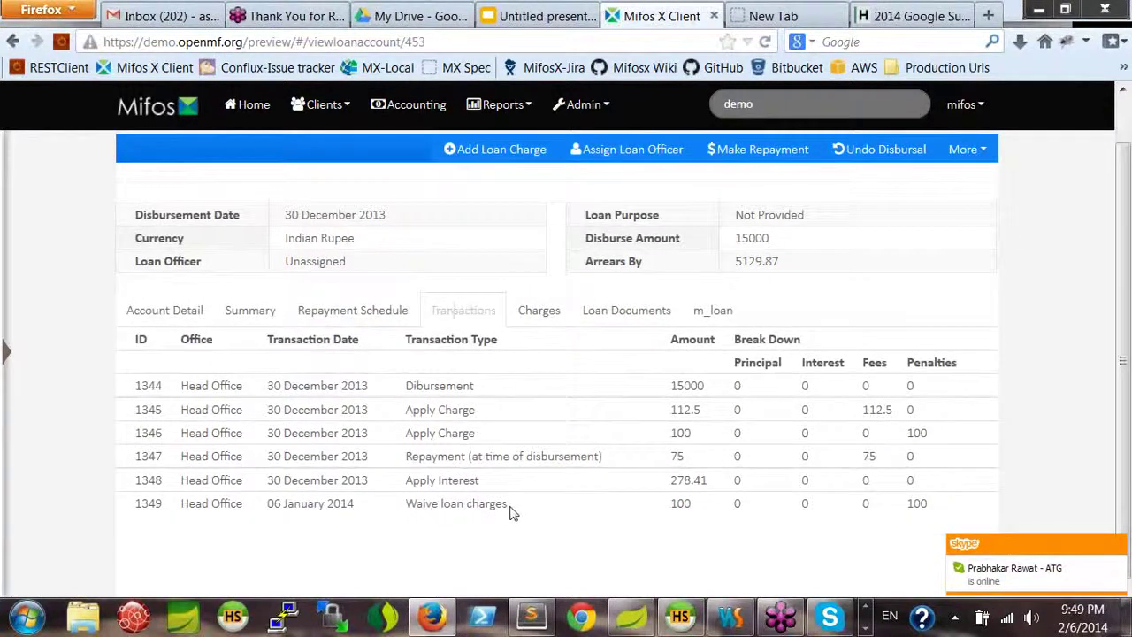
double_click(680, 503)
- Review the fees, penalties and total due per instalment in the repayment schedule
left_click(356, 319)
left_click(355, 311)
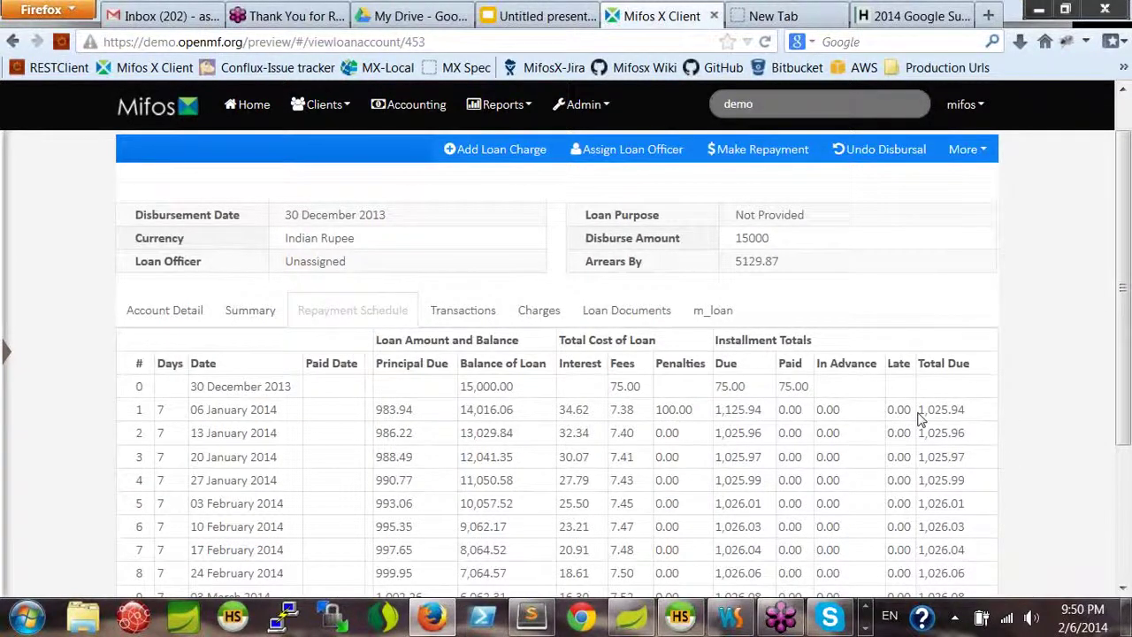
scroll(923, 423, "down", 1)
scroll(829, 379, "down", 2)
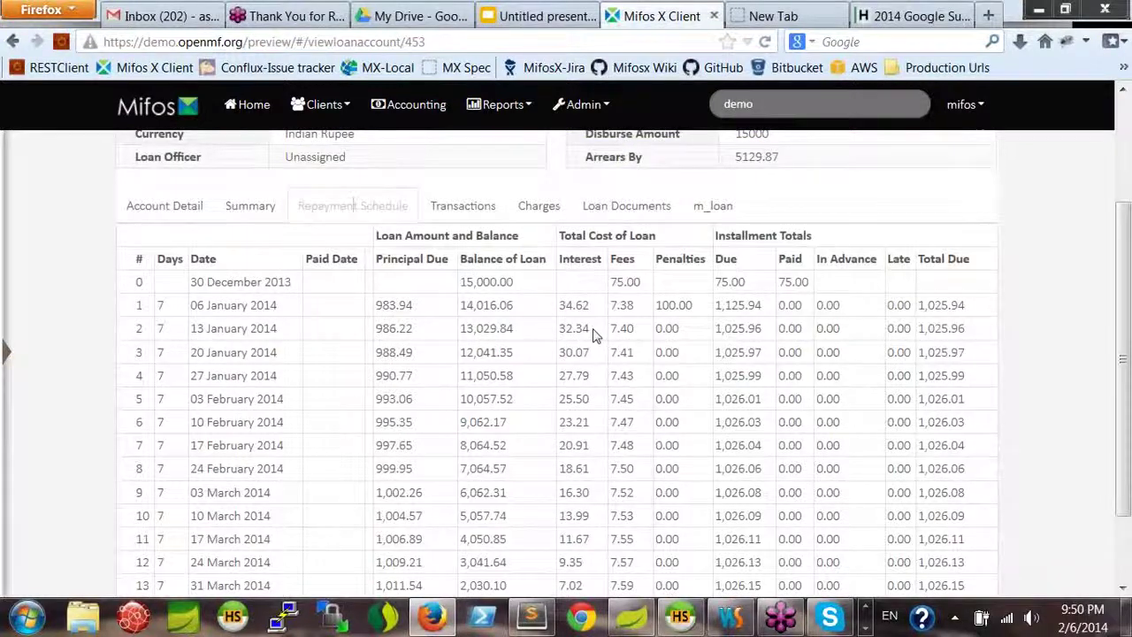
scroll(672, 247, "up", 3)
- View the proposed date and amount in the loan repayment form, leave it unsaved and reopen the repayment schedule
left_click(758, 150)
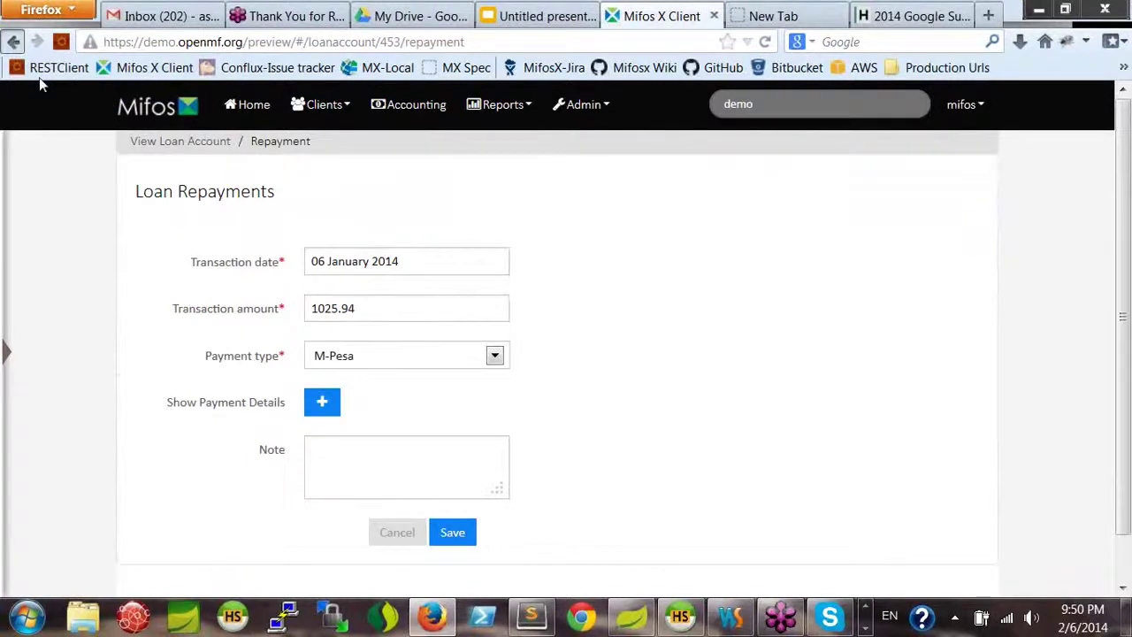
left_click(14, 42)
scroll(626, 405, "down", 1)
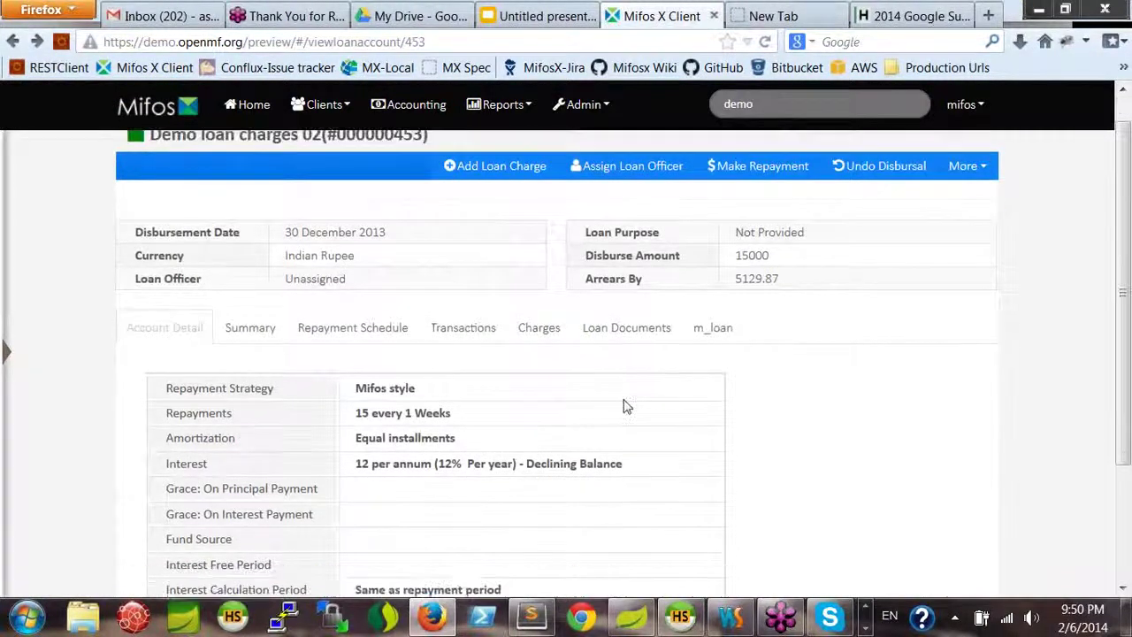
scroll(345, 255, "down", 2)
left_click(345, 255)
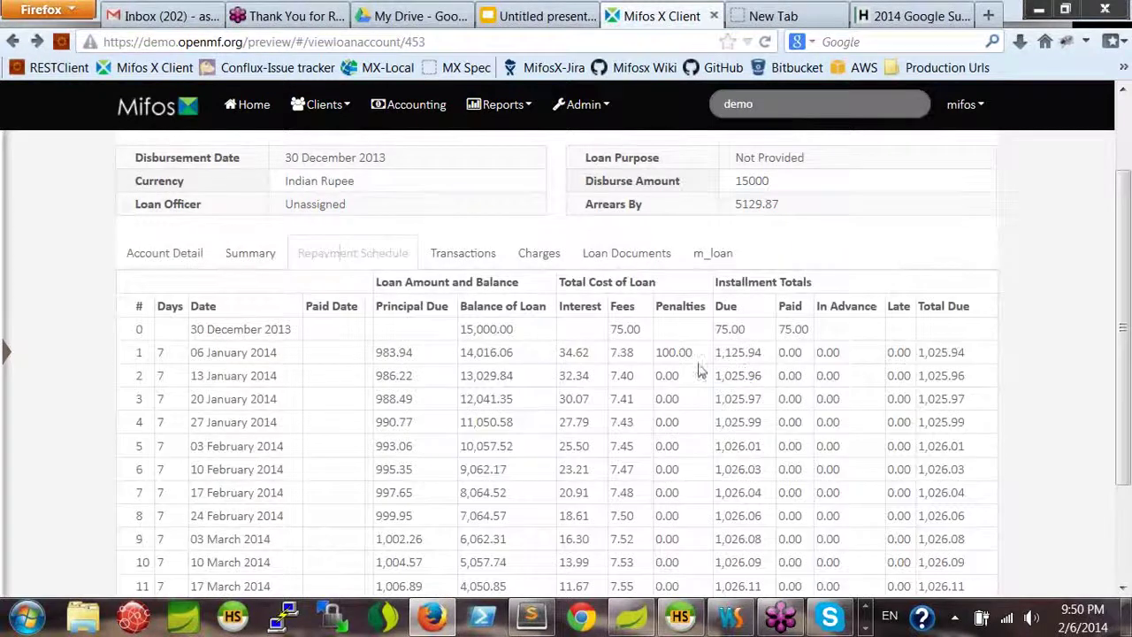
- Examine the due amount and penalty of the 06 January 2014 instalment
left_click_drag(719, 352, 766, 361)
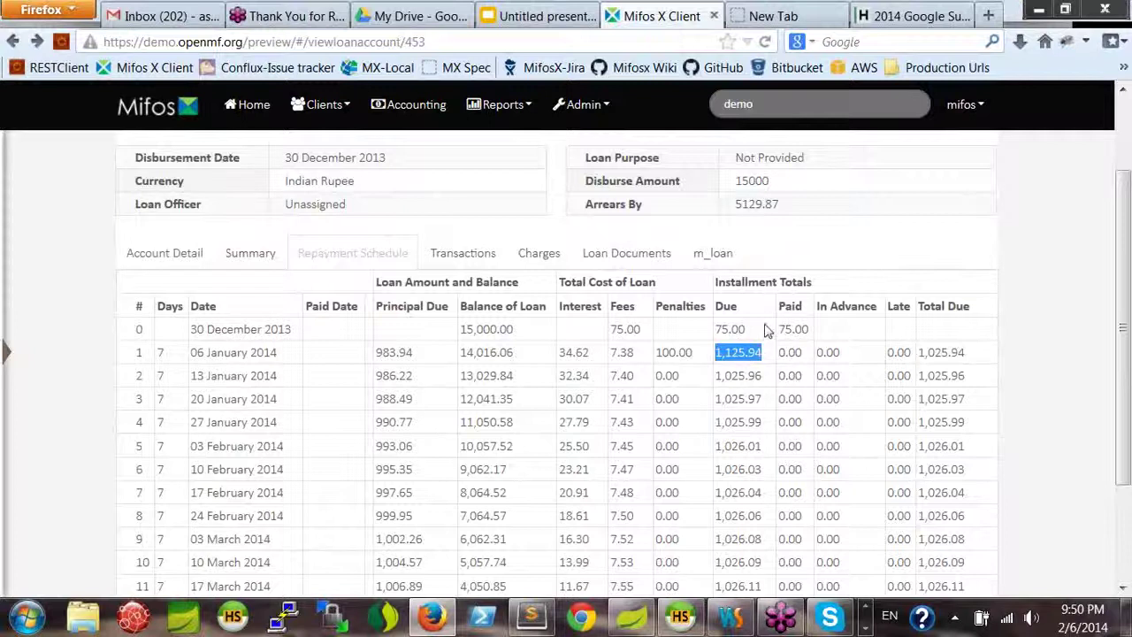
scroll(766, 330, "up", 1)
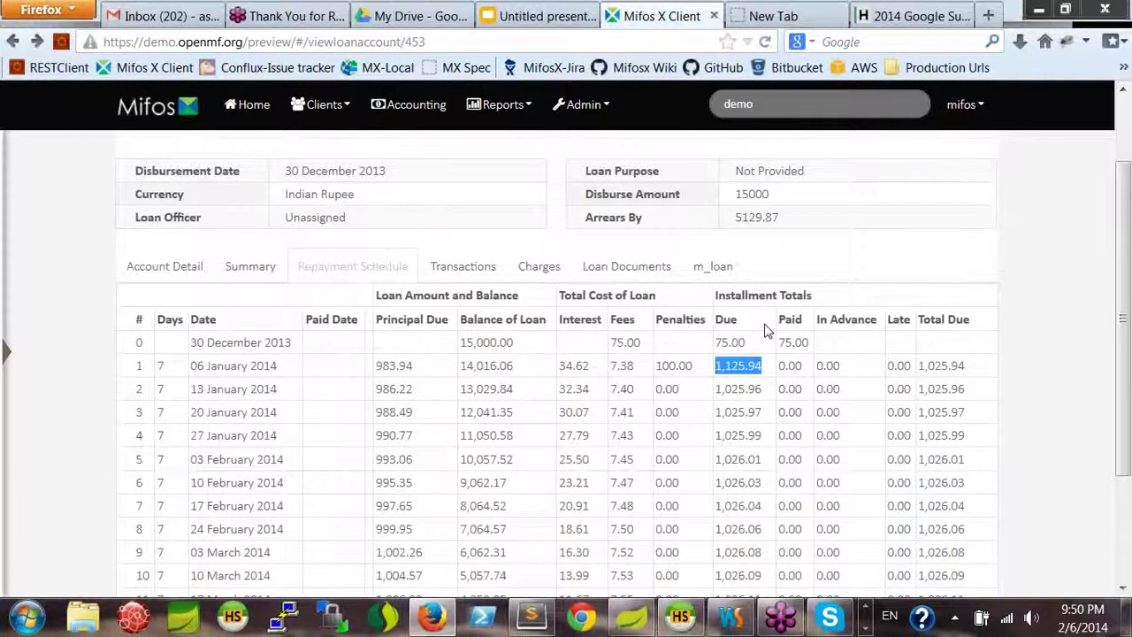
scroll(725, 398, "up", 2)
left_click_drag(654, 457, 705, 459)
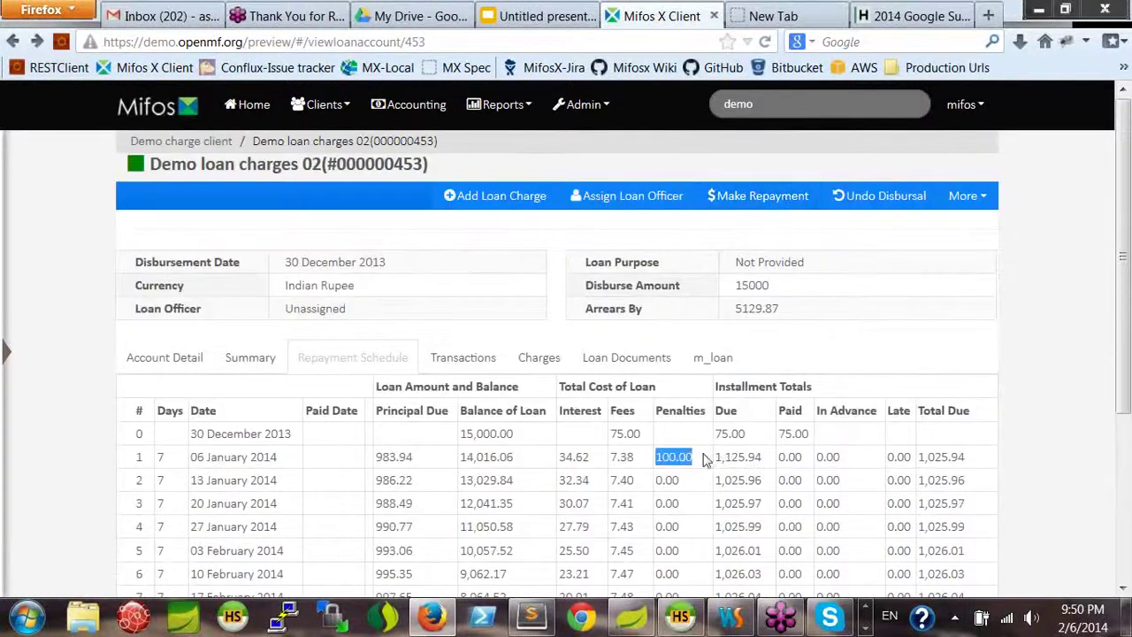
- Record a Cash repayment of 1025.94 dated 06 January 2014 on the loan
left_click(758, 196)
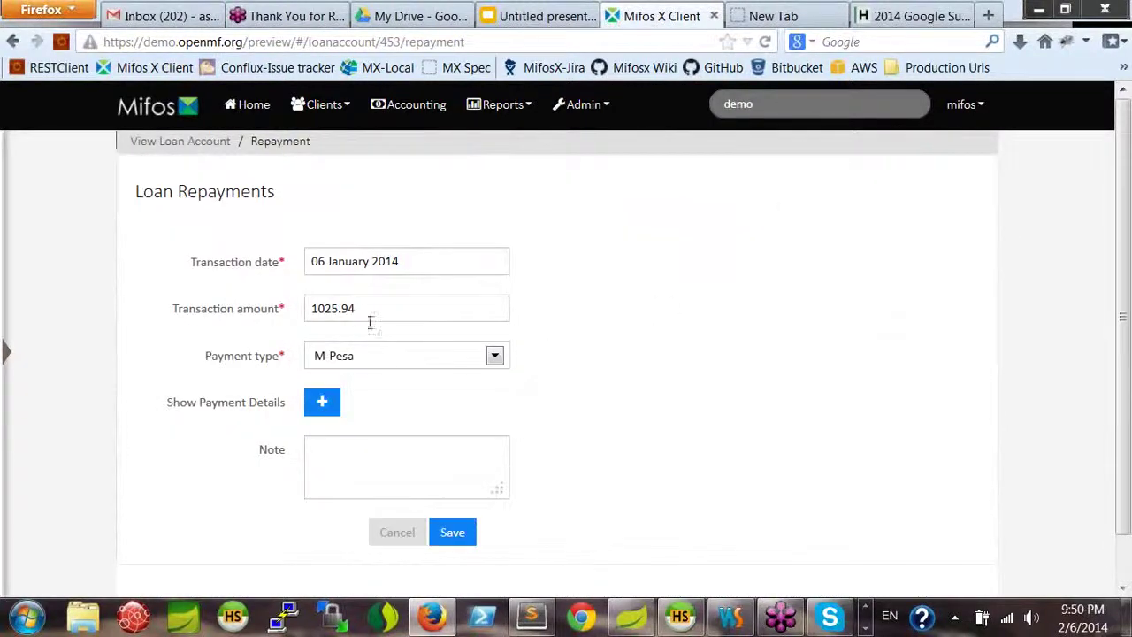
left_click(398, 361)
left_click(384, 400)
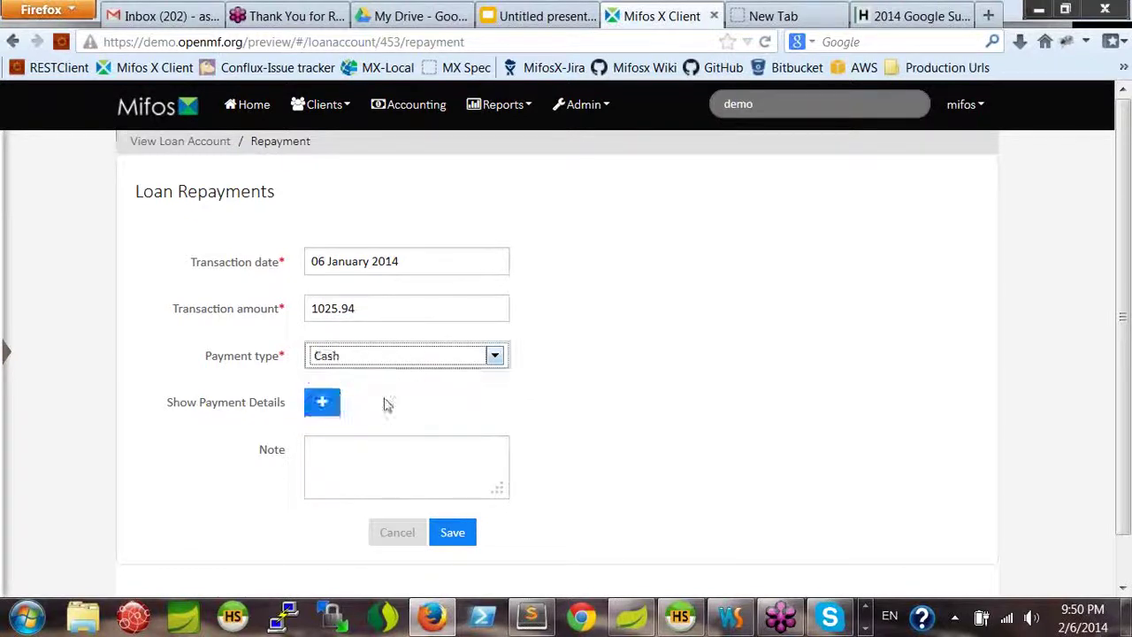
left_click(453, 534)
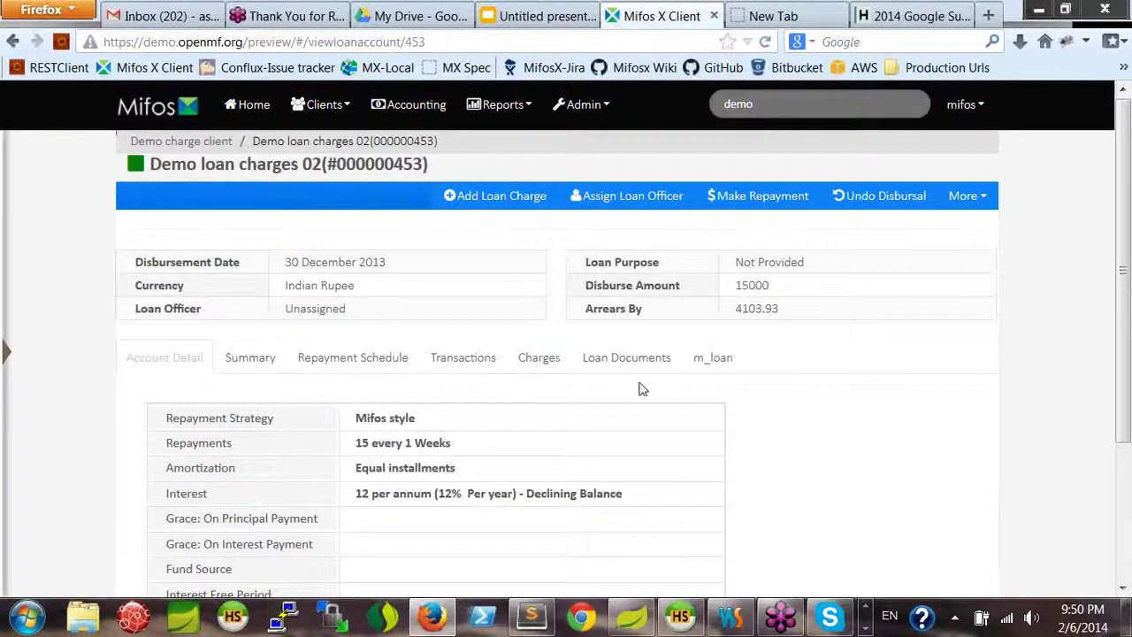
- Review the loan's repayment schedule, checking the paid date, paid amount and total due of the 06 January 2014 instalment
left_click(331, 362)
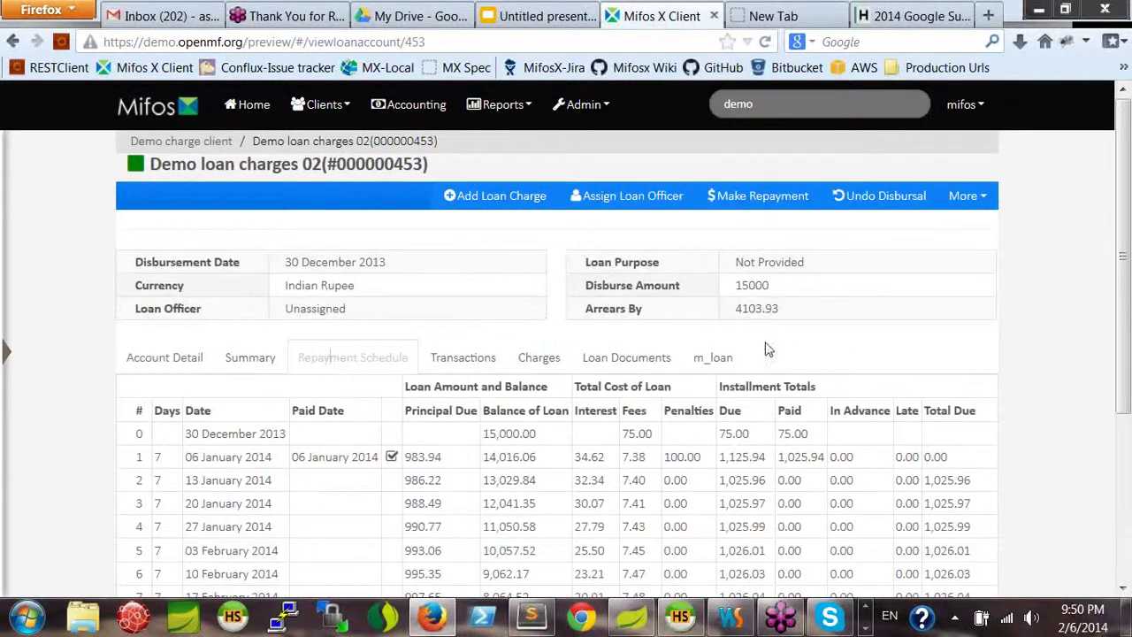
scroll(768, 349, "down", 1)
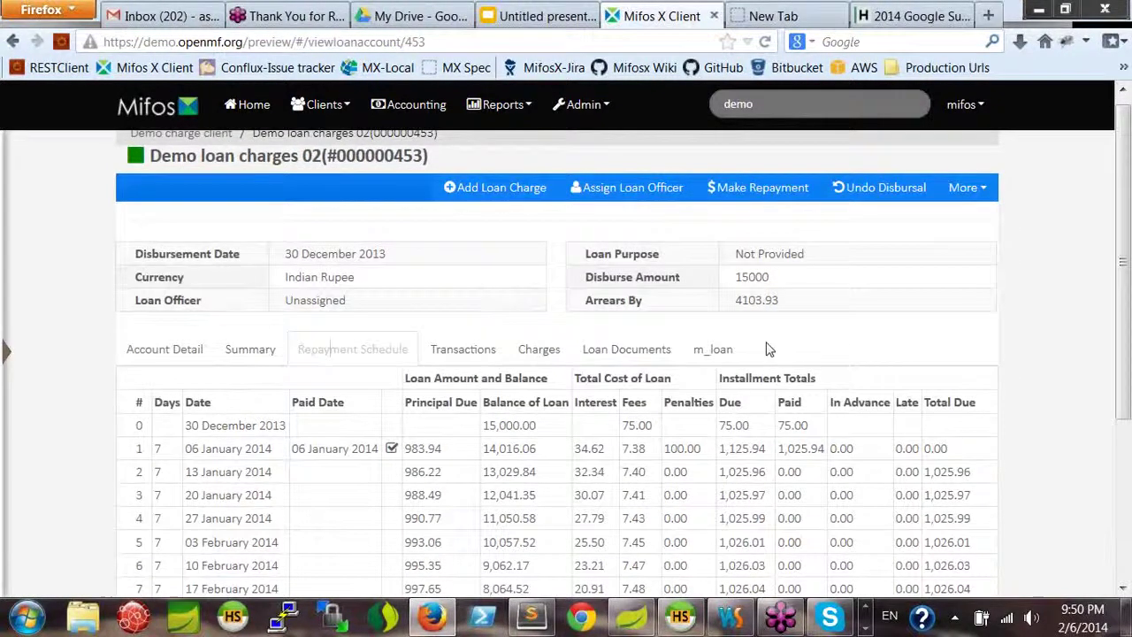
scroll(554, 338, "down", 2)
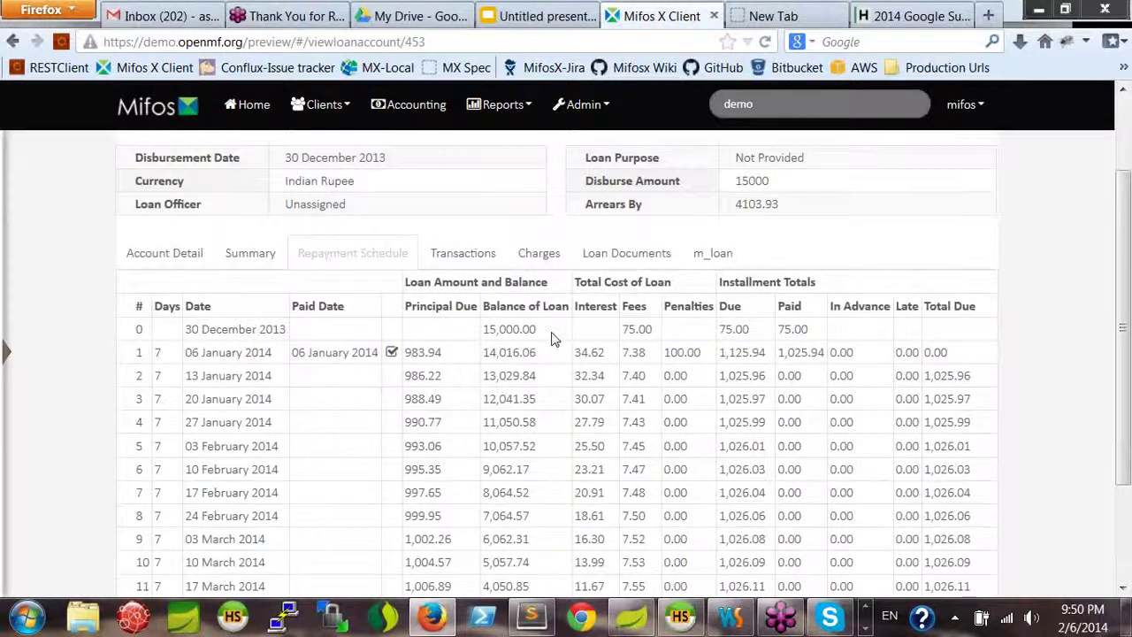
scroll(550, 338, "up", 3)
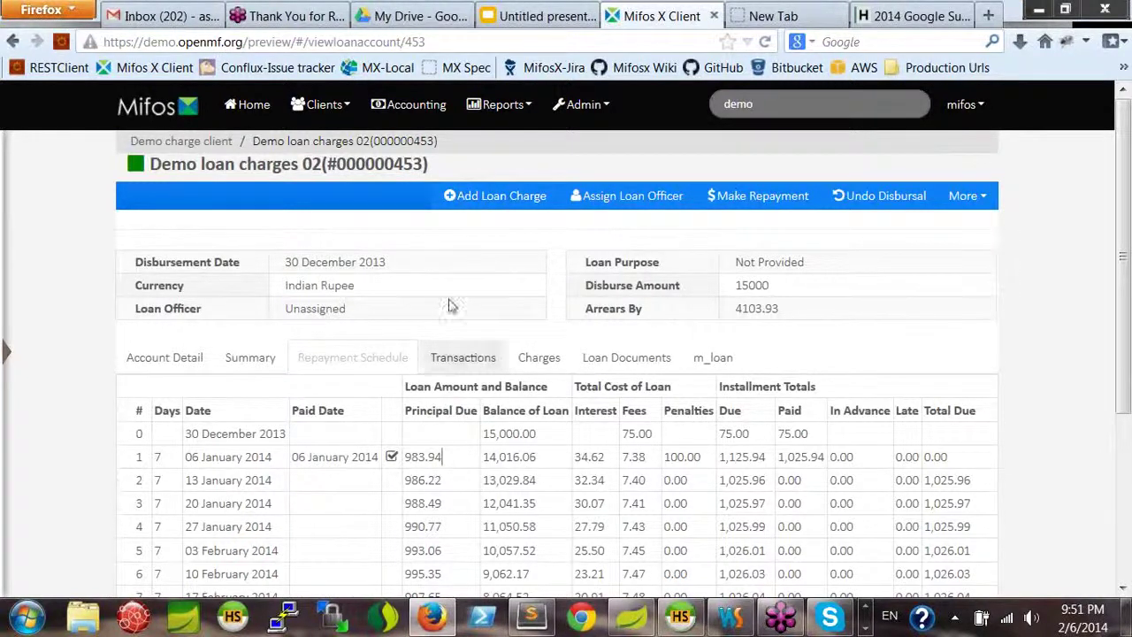
- Begin adding a charge to the loan and choose Demo specified due date (Indian Rupee)
left_click(499, 199)
left_click(498, 264)
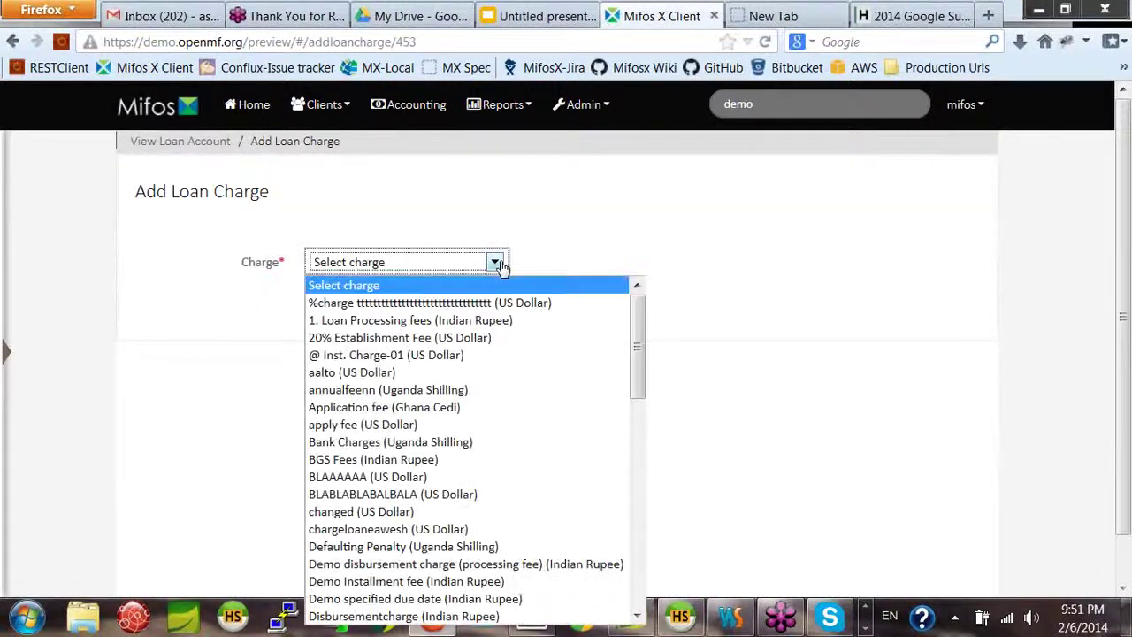
left_click_drag(637, 328, 637, 427)
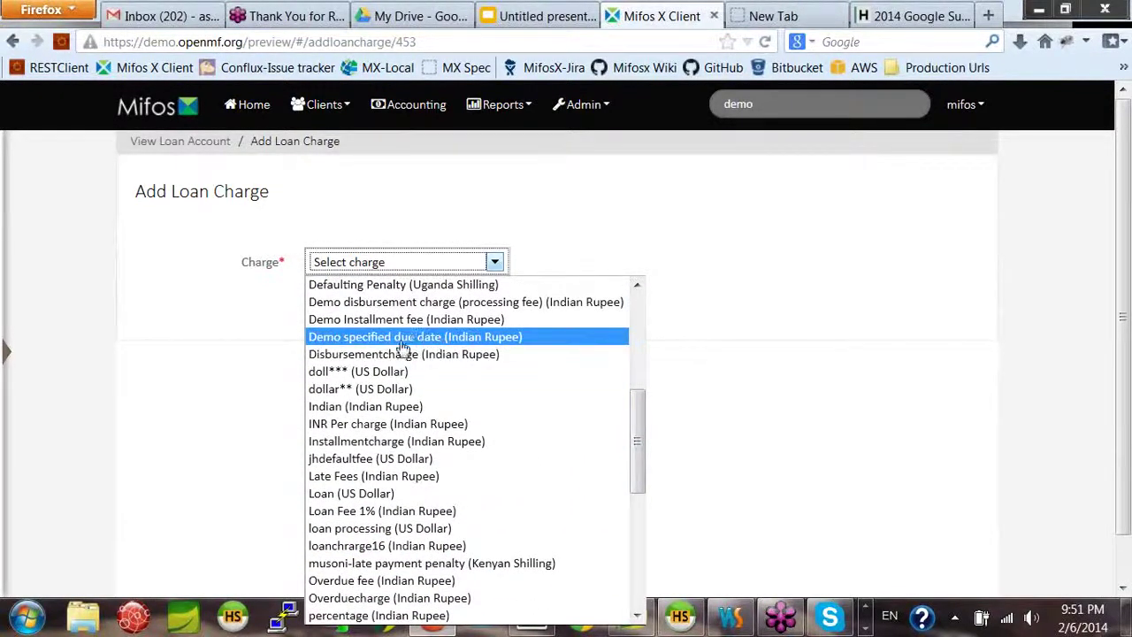
left_click(413, 341)
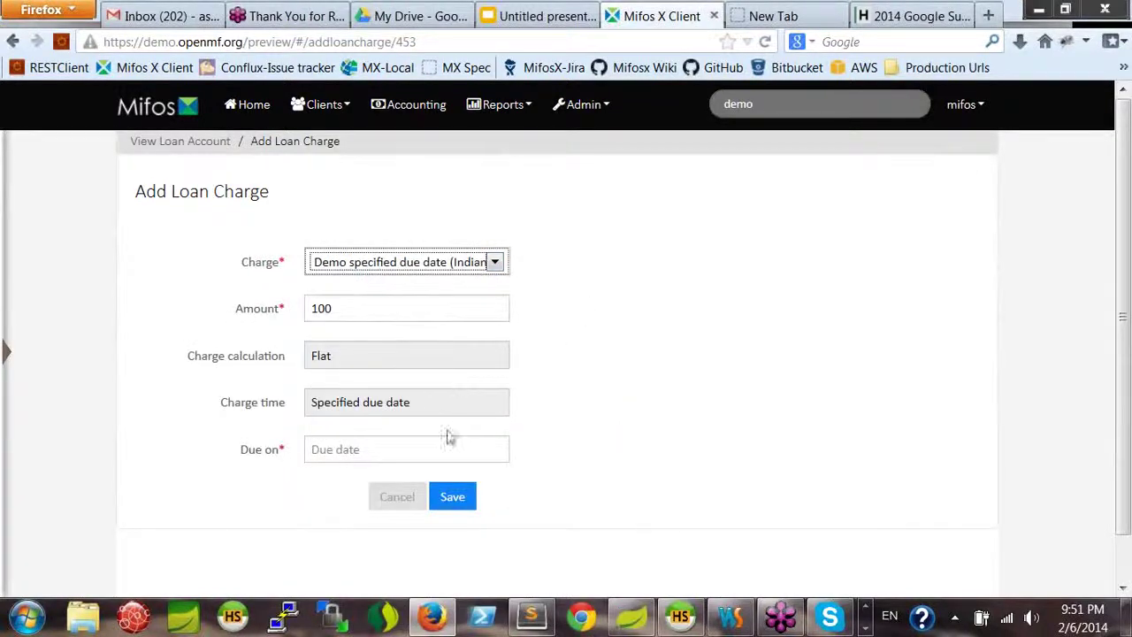
- Set the new loan charge's due date to 13 January 2014 and its amount to 250, and save it
left_click(394, 453)
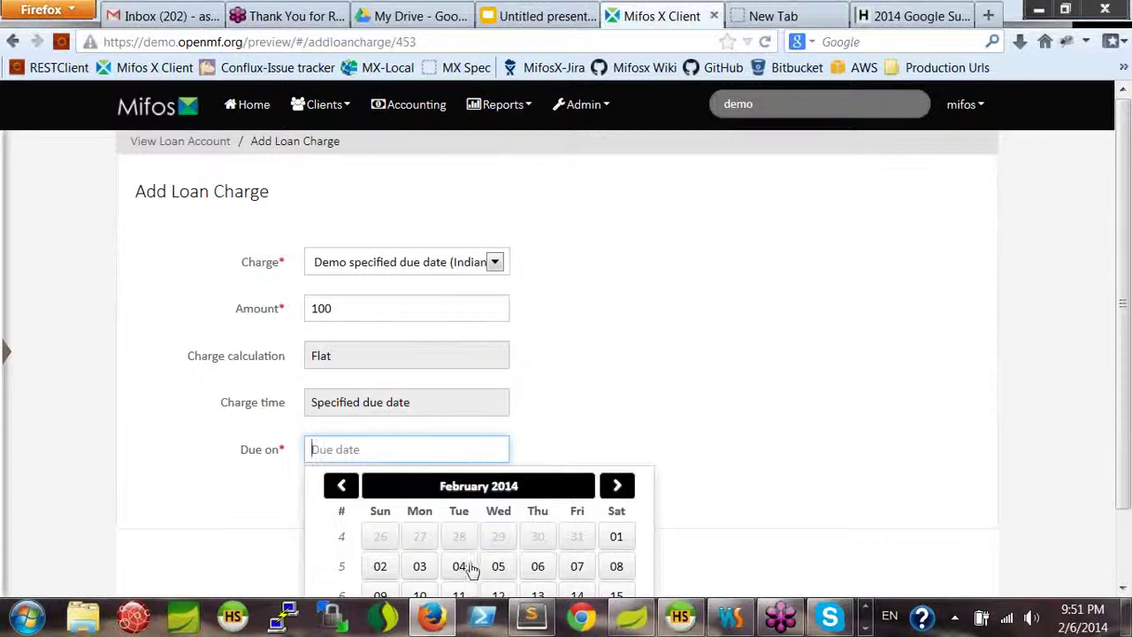
left_click(343, 486)
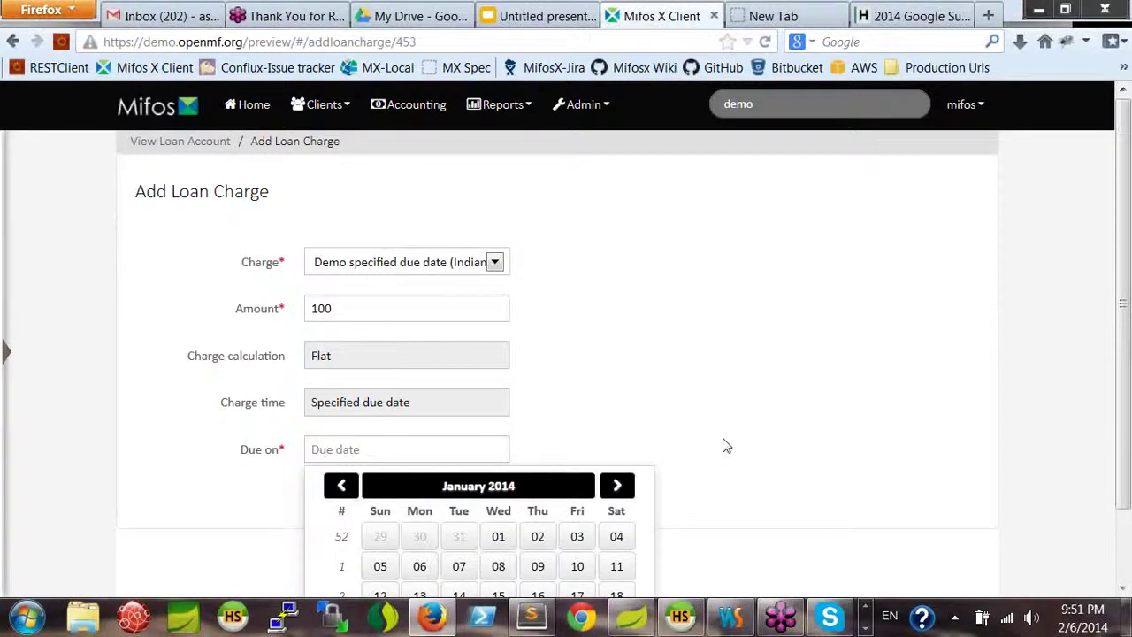
scroll(726, 445, "down", 1)
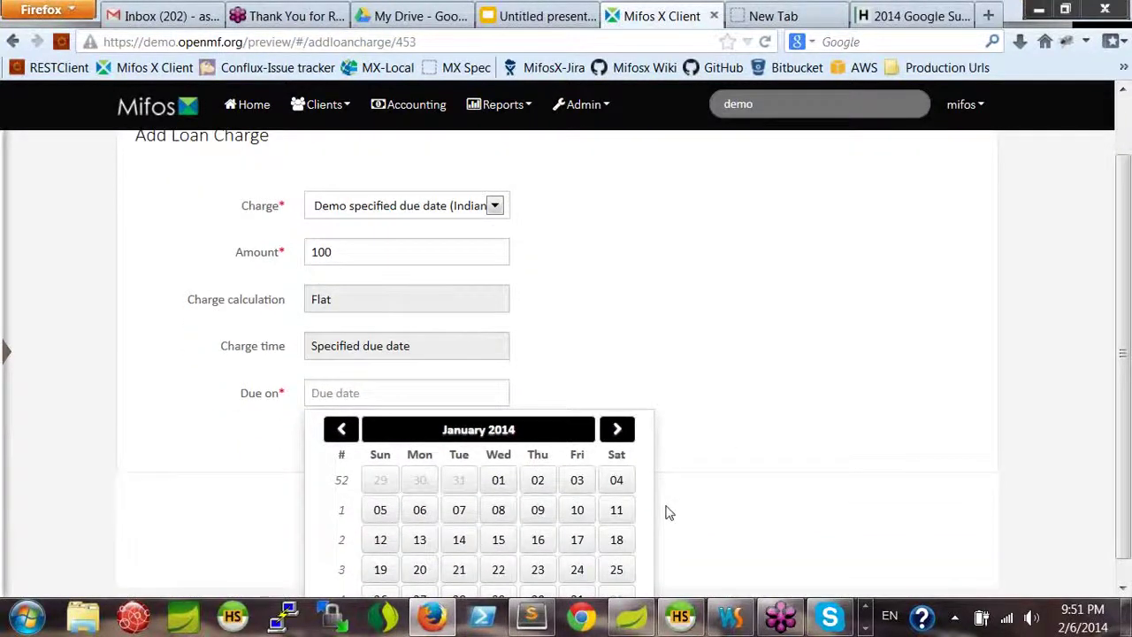
left_click(419, 545)
left_click_drag(349, 261, 301, 260)
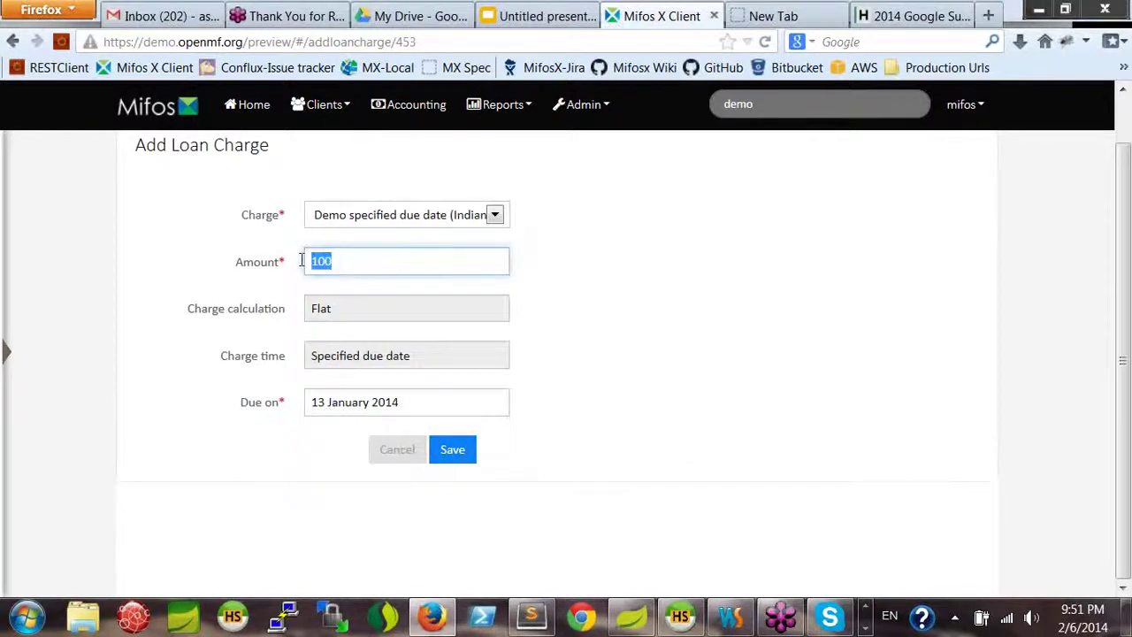
type("250")
left_click(460, 451)
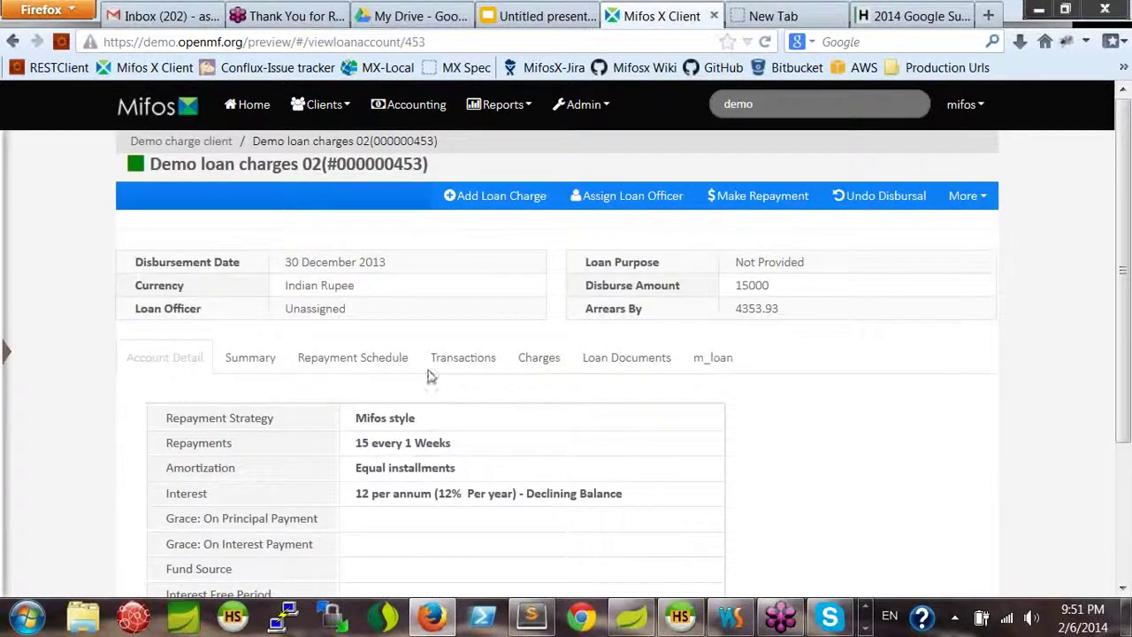
- Check the due date, due amount and outstanding amount of the newly added charge in the loan's charges list
left_click(541, 363)
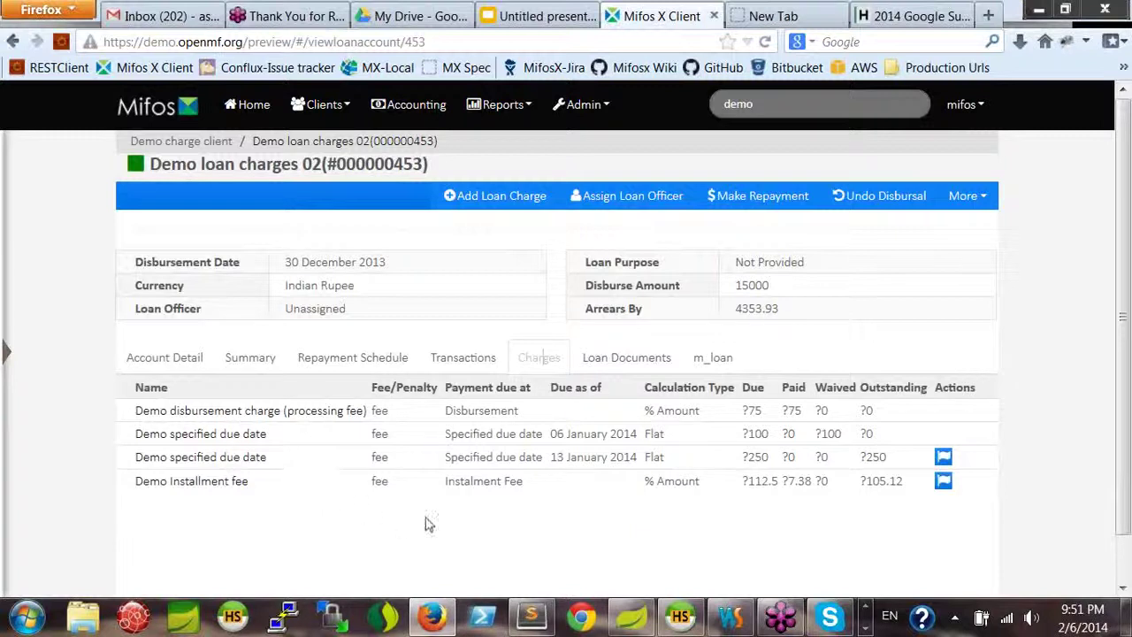
left_click_drag(745, 456, 770, 456)
left_click_drag(860, 457, 893, 466)
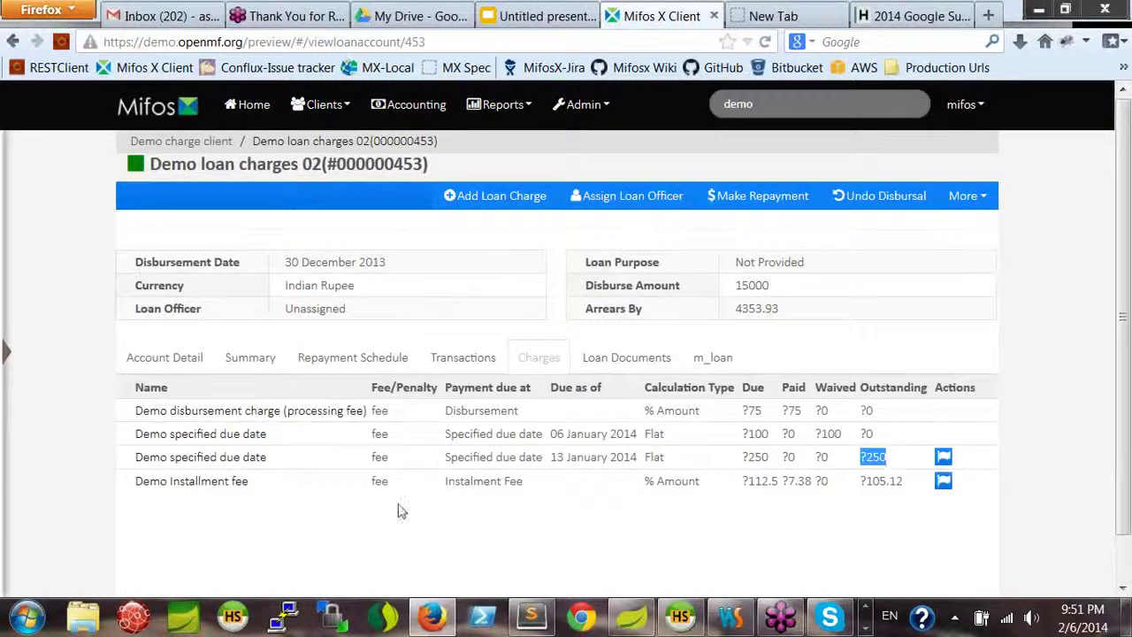
left_click_drag(551, 457, 598, 456)
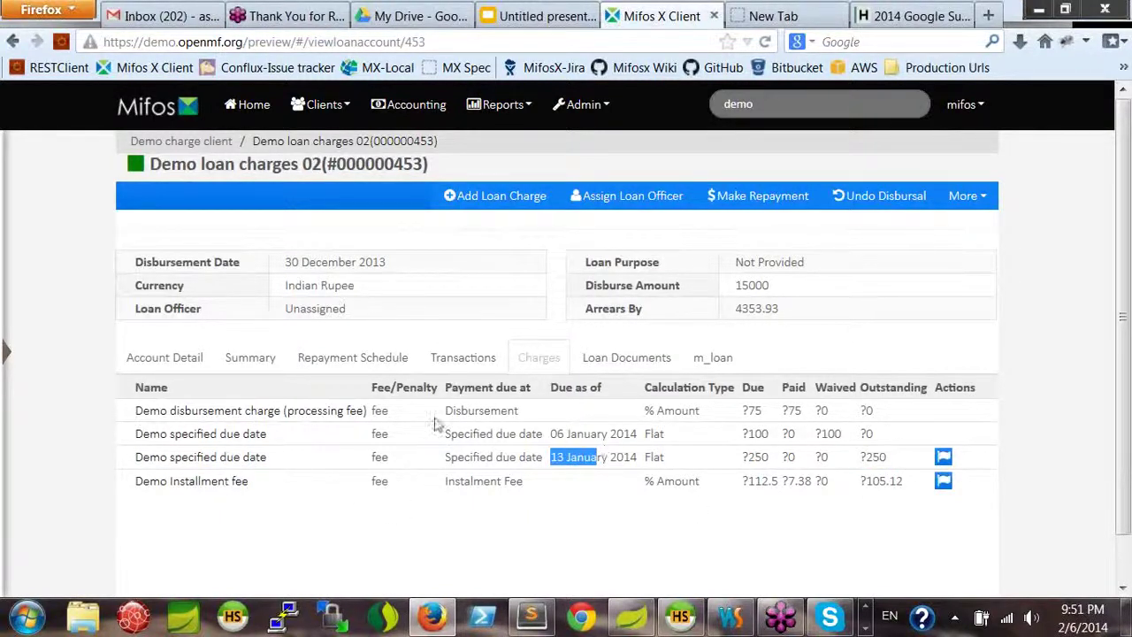
- Check the penalty and total due of the 13 January 2014 instalment in the repayment schedule
left_click(345, 361)
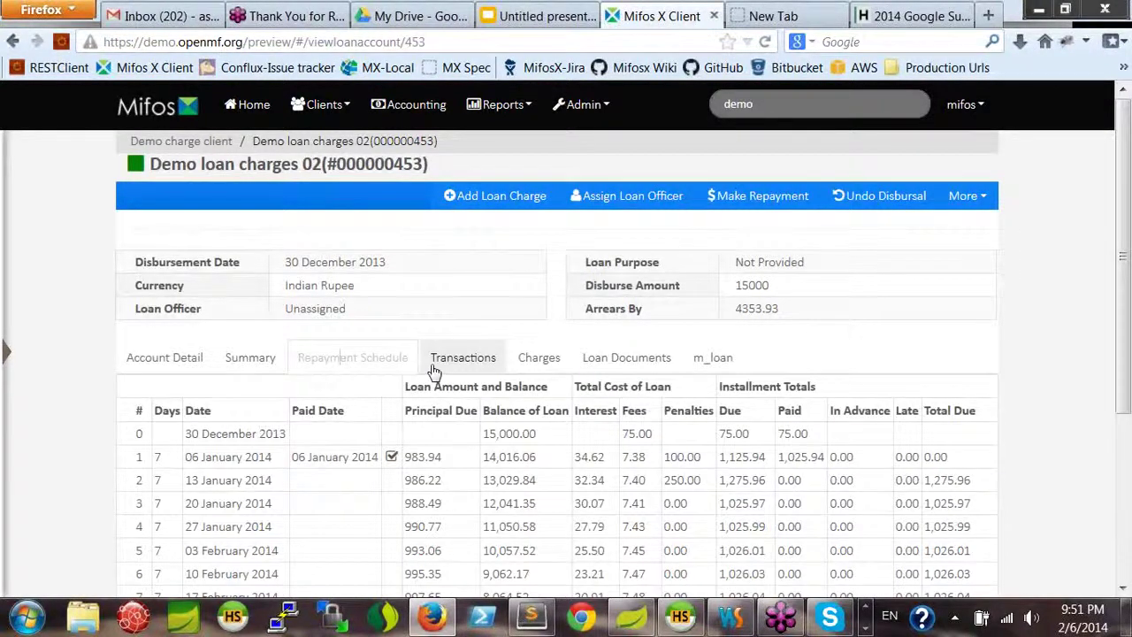
scroll(435, 372, "down", 3)
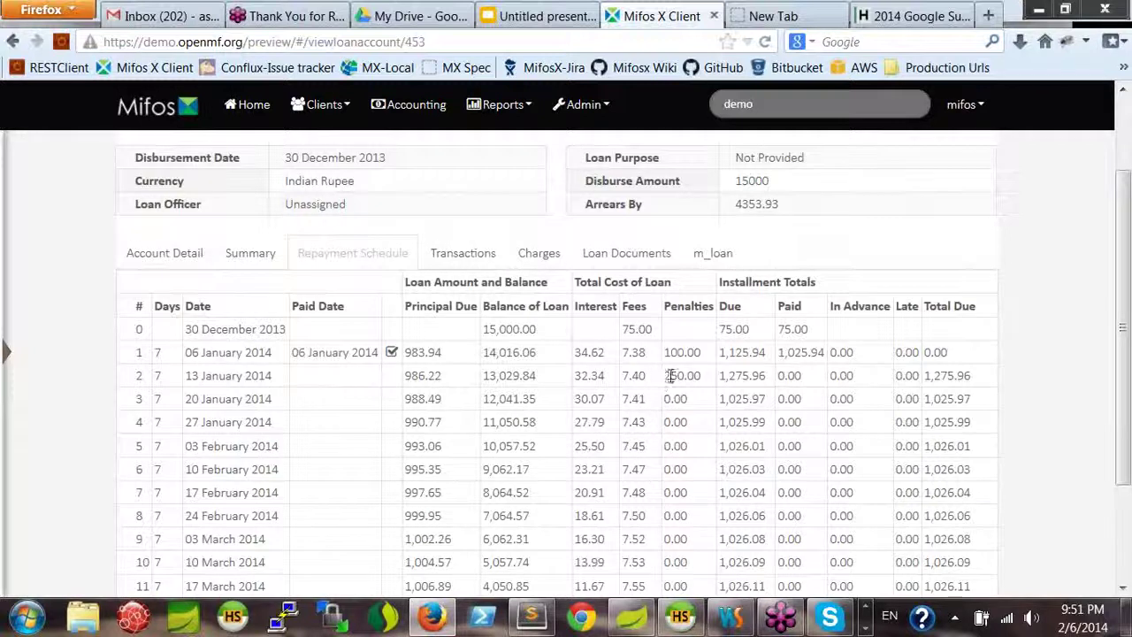
left_click_drag(667, 375, 704, 379)
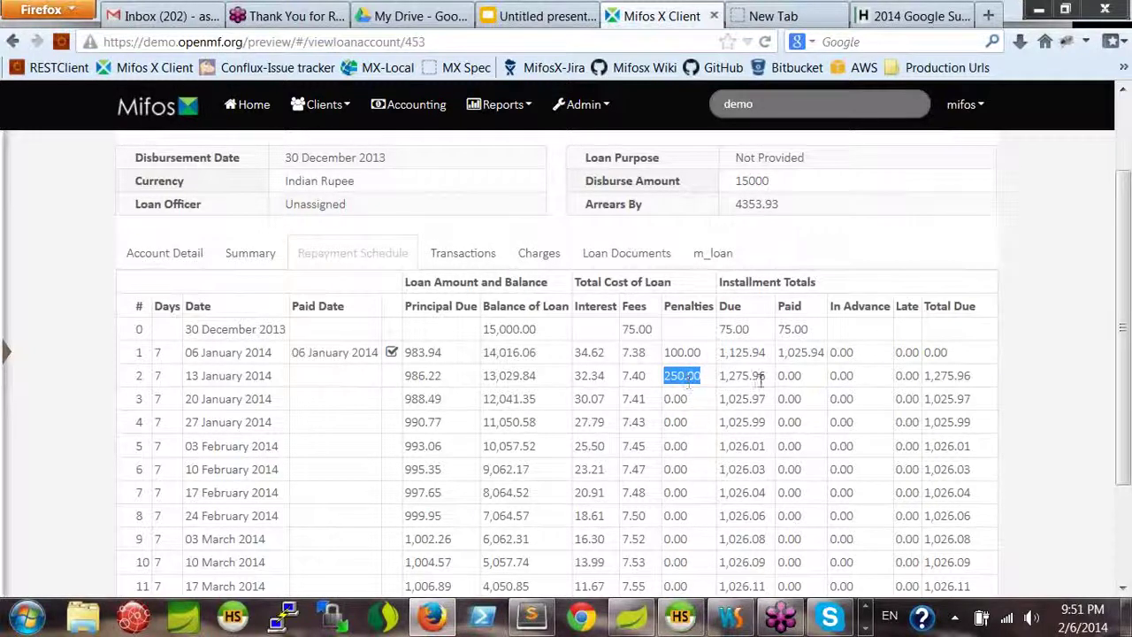
left_click(926, 376)
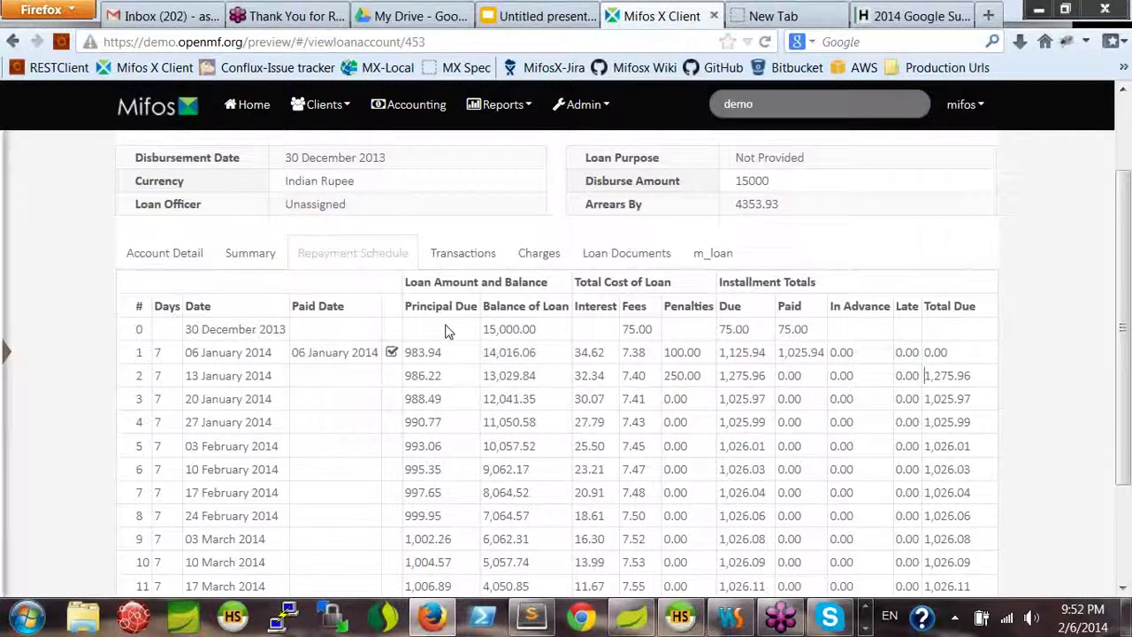
scroll(446, 329, "up", 2)
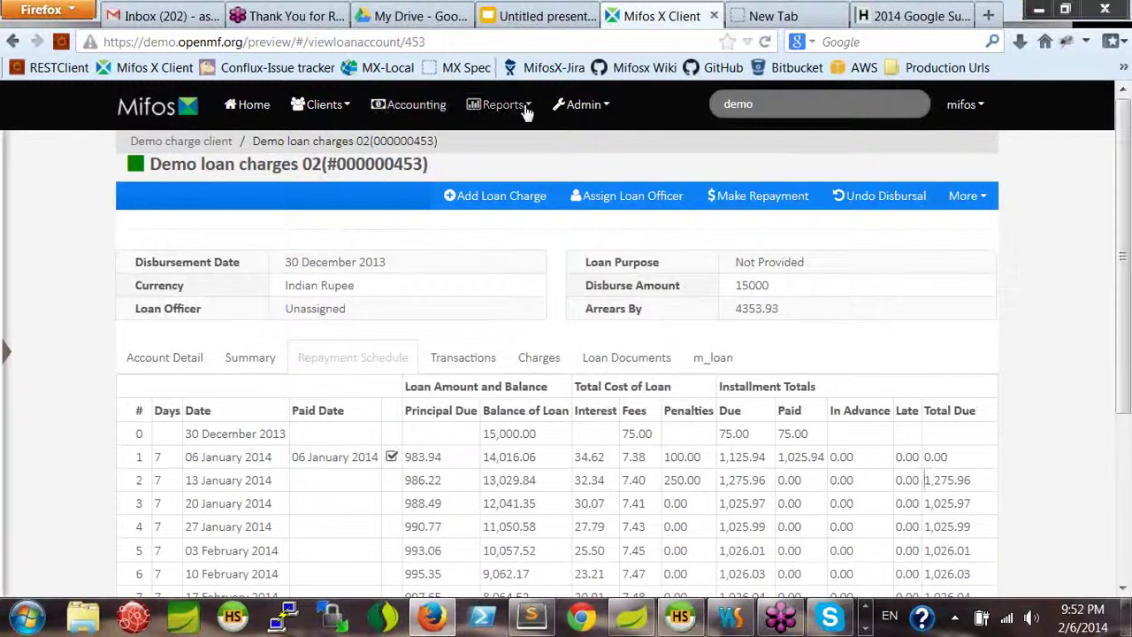
- Open the product charges list and filter it by "demo" to find the Demo specified due date charge
left_click(605, 108)
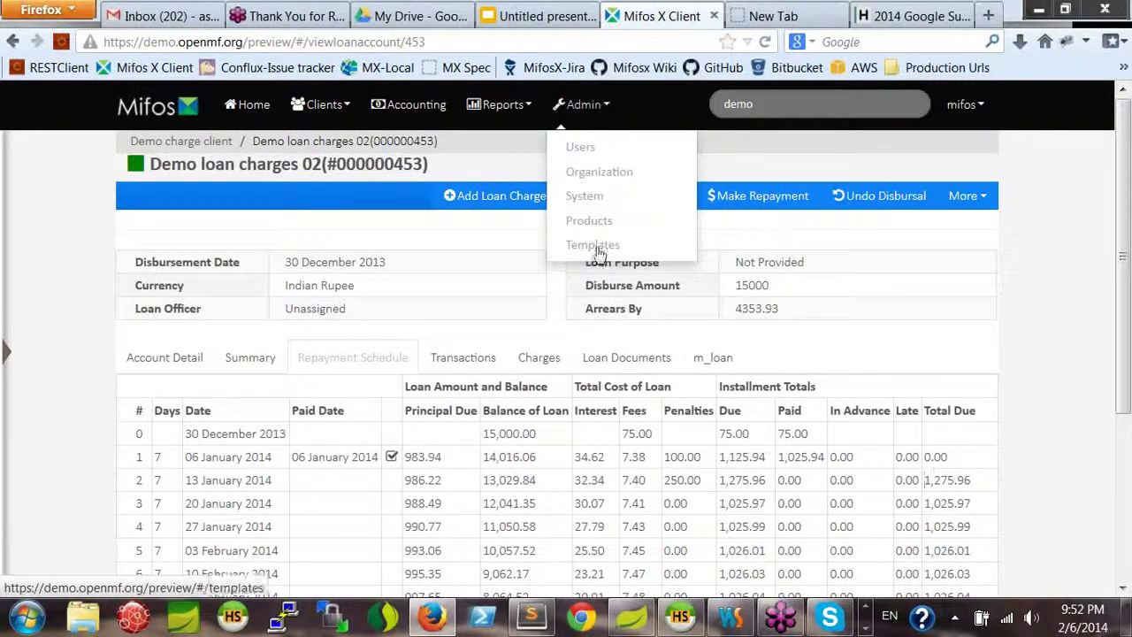
left_click(598, 220)
left_click(227, 222)
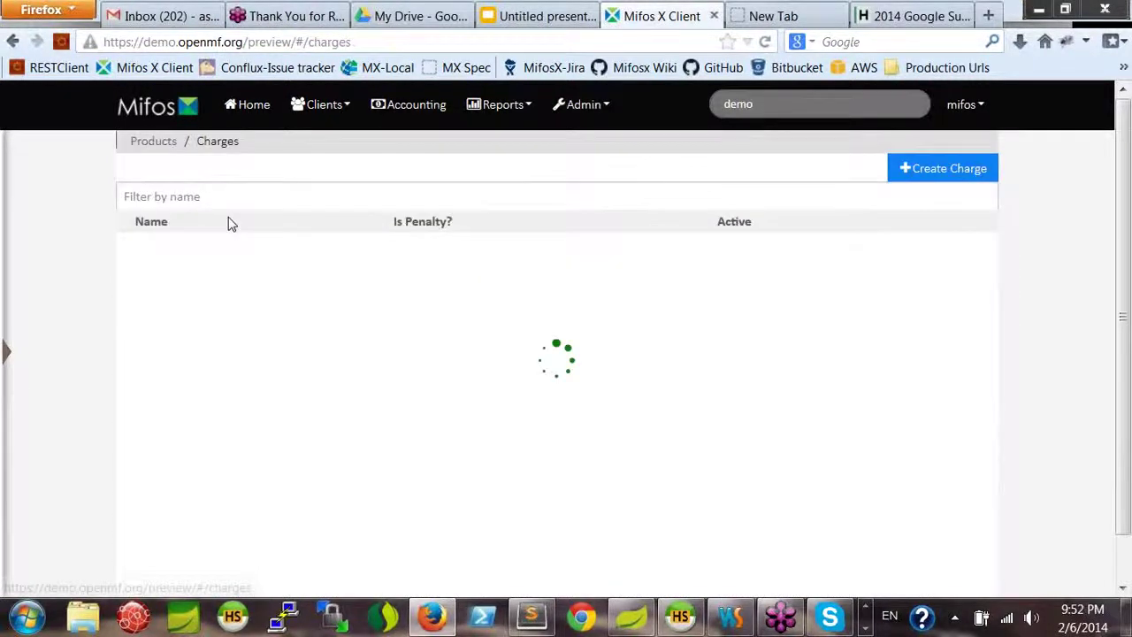
left_click(295, 193)
type("demo")
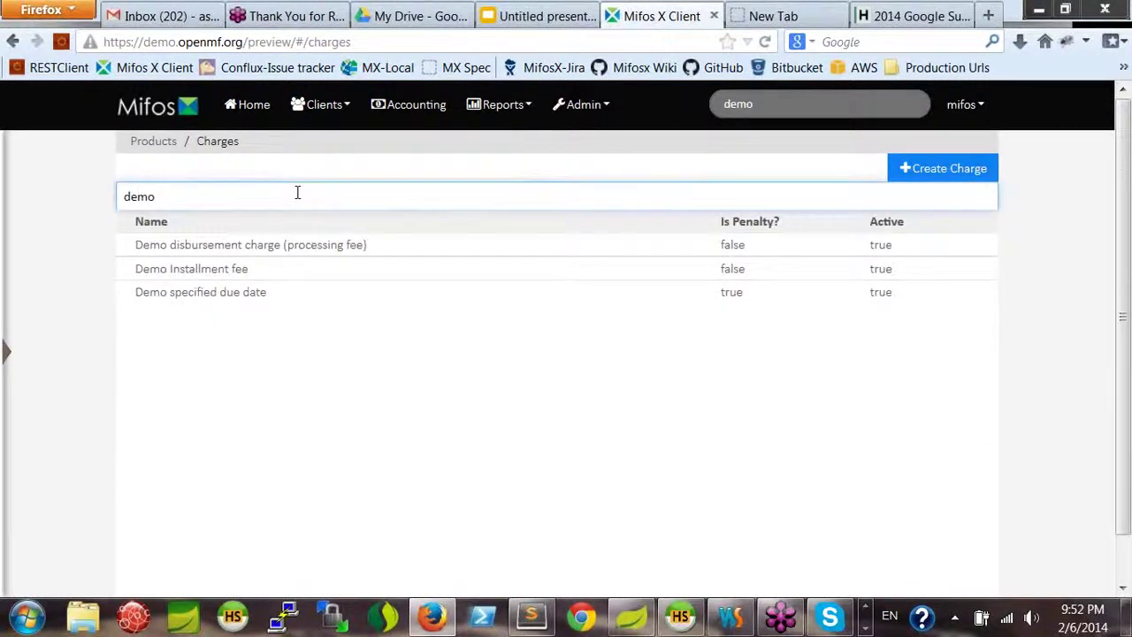
left_click(260, 293)
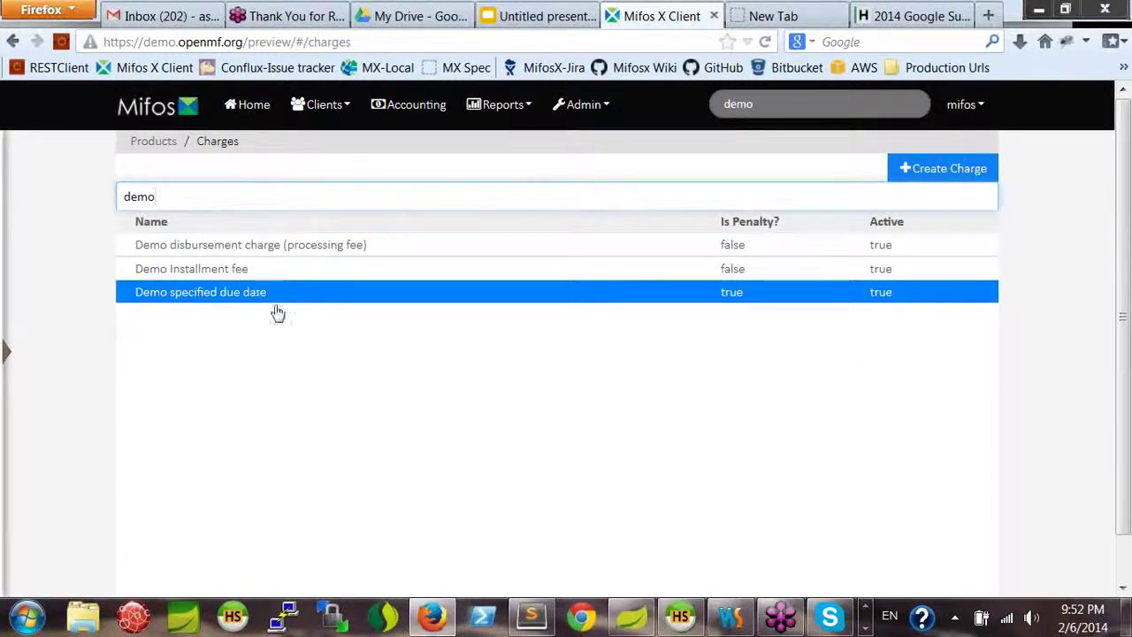
- Start a new charge that applies to Loan and name it "Demo charge (deduct from savings)"
left_click(929, 177)
left_click(359, 179)
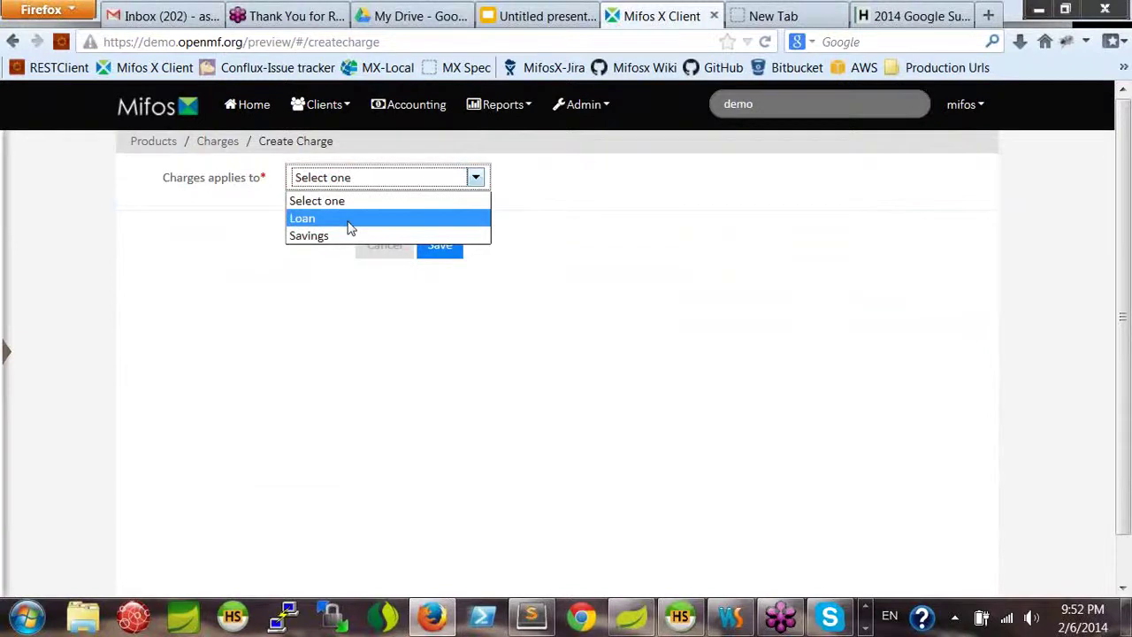
left_click(351, 219)
left_click(330, 246)
type("Demo c")
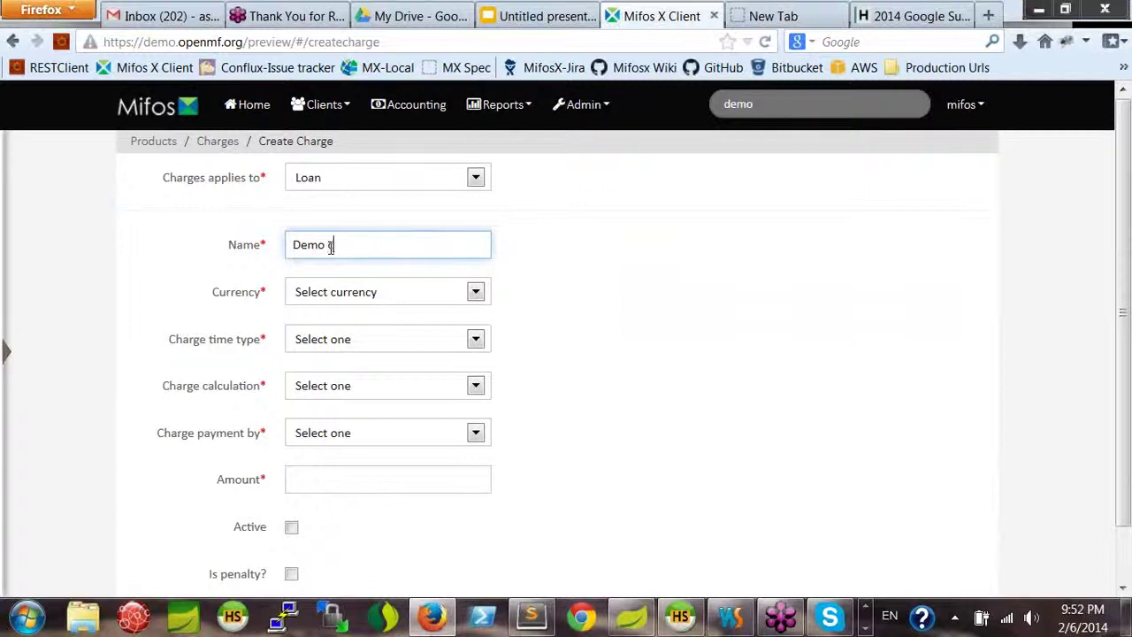
type("harge (deduct from savings")
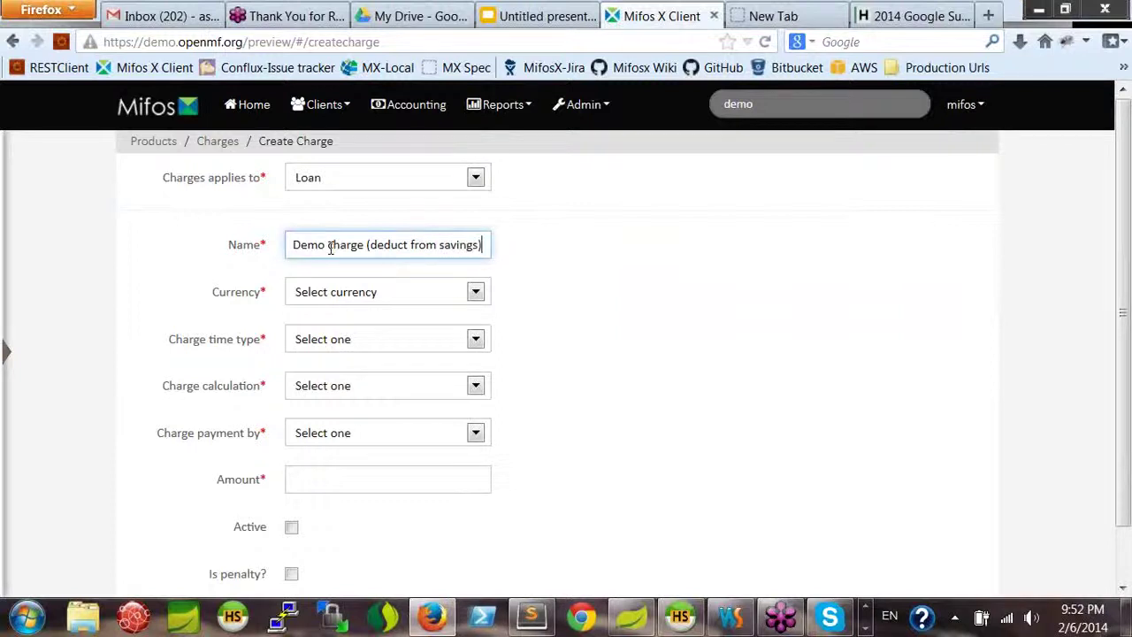
key("ctrl+a")
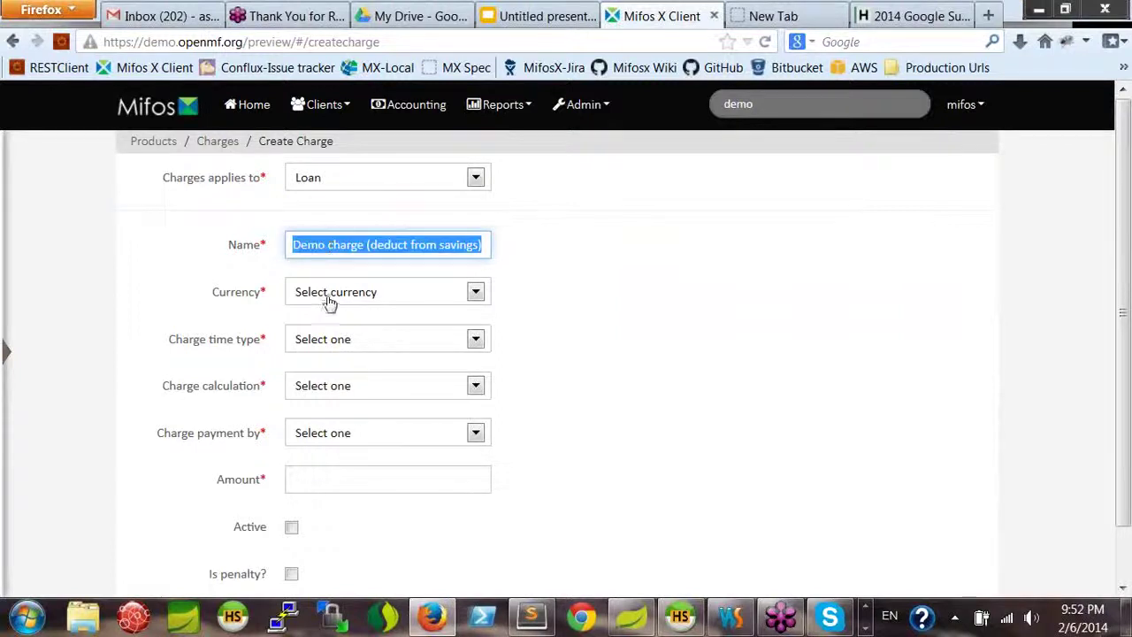
- Set the new charge's currency to Indian Rupee, charge time type to Specified due date and calculation to Flat
left_click(417, 304)
left_click(381, 370)
left_click(339, 349)
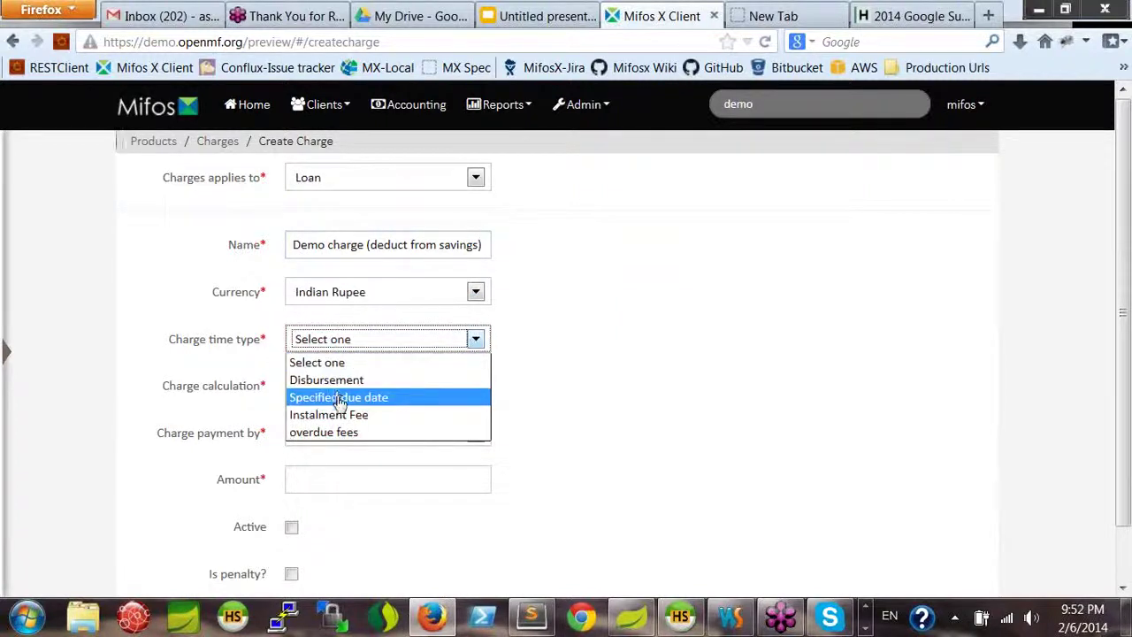
left_click(334, 399)
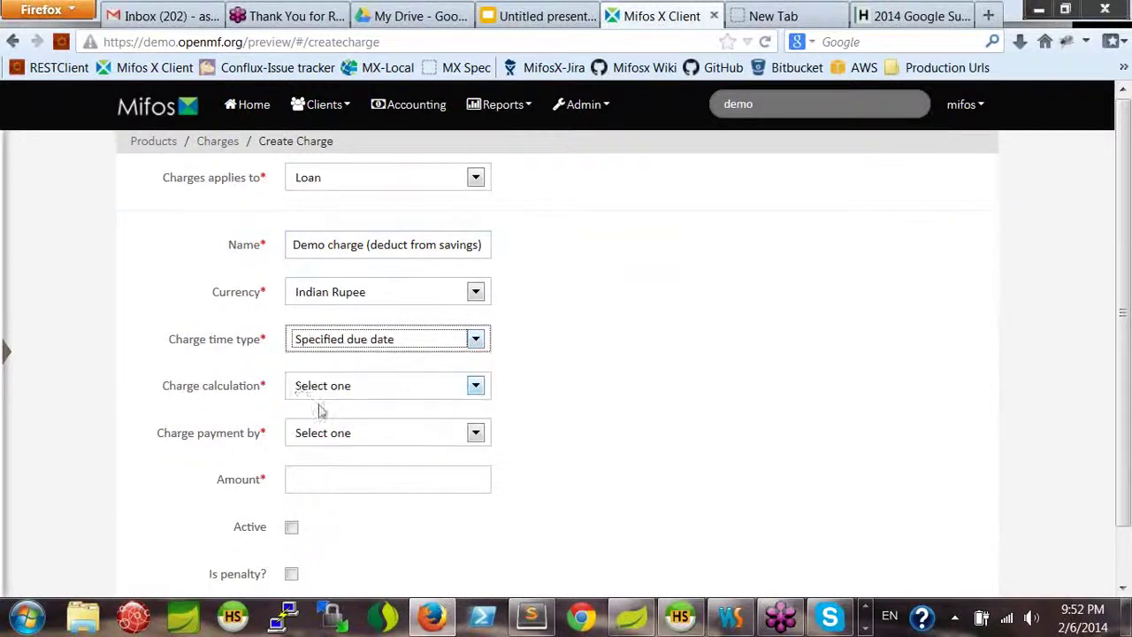
left_click(373, 395)
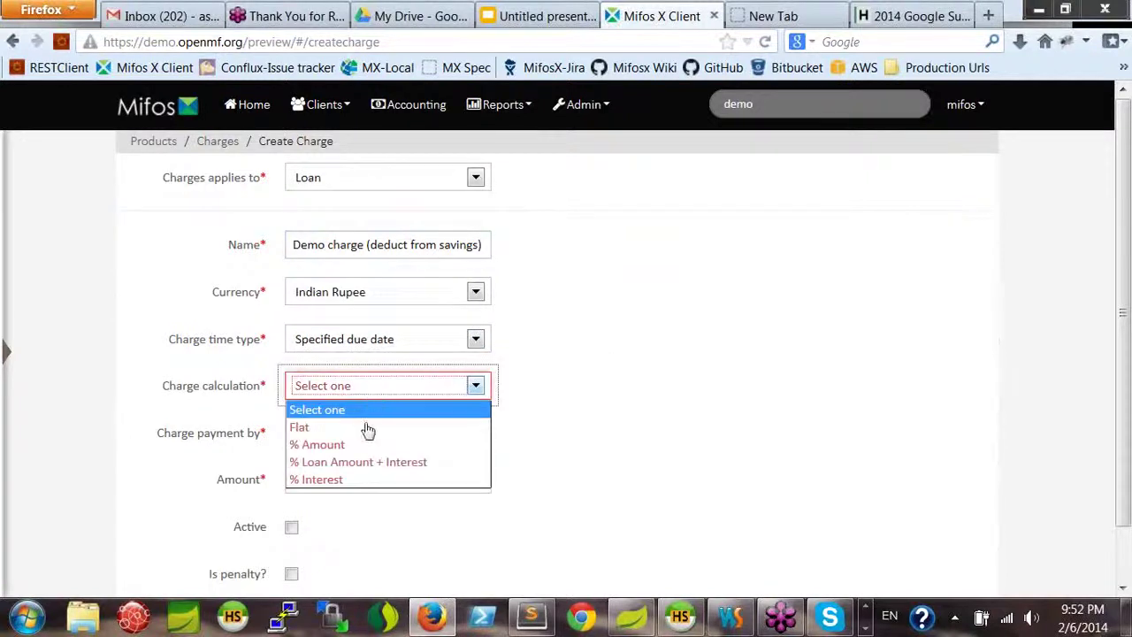
left_click(366, 429)
- Set the new charge's amount to 150 and its payment method to Account transfer
left_click(330, 480)
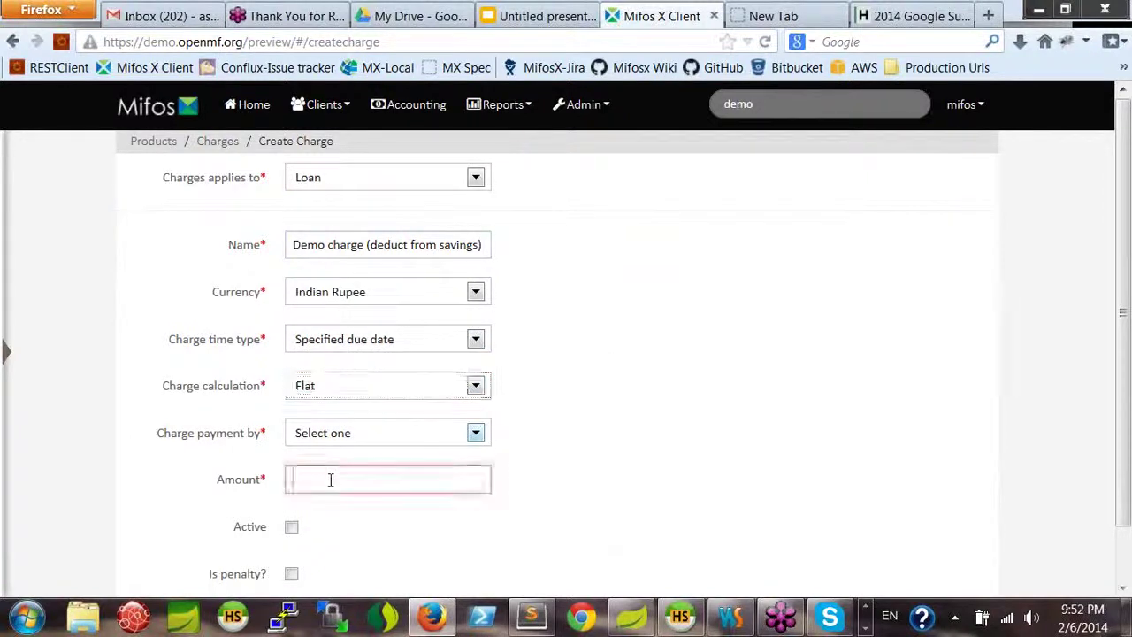
type("15")
type("0")
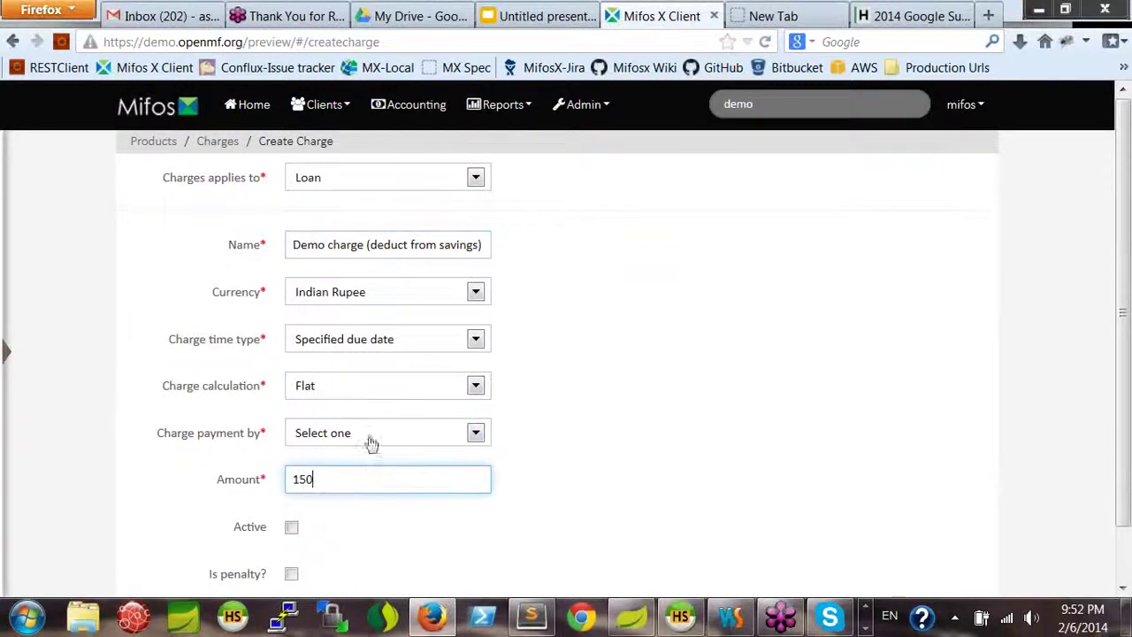
left_click(345, 437)
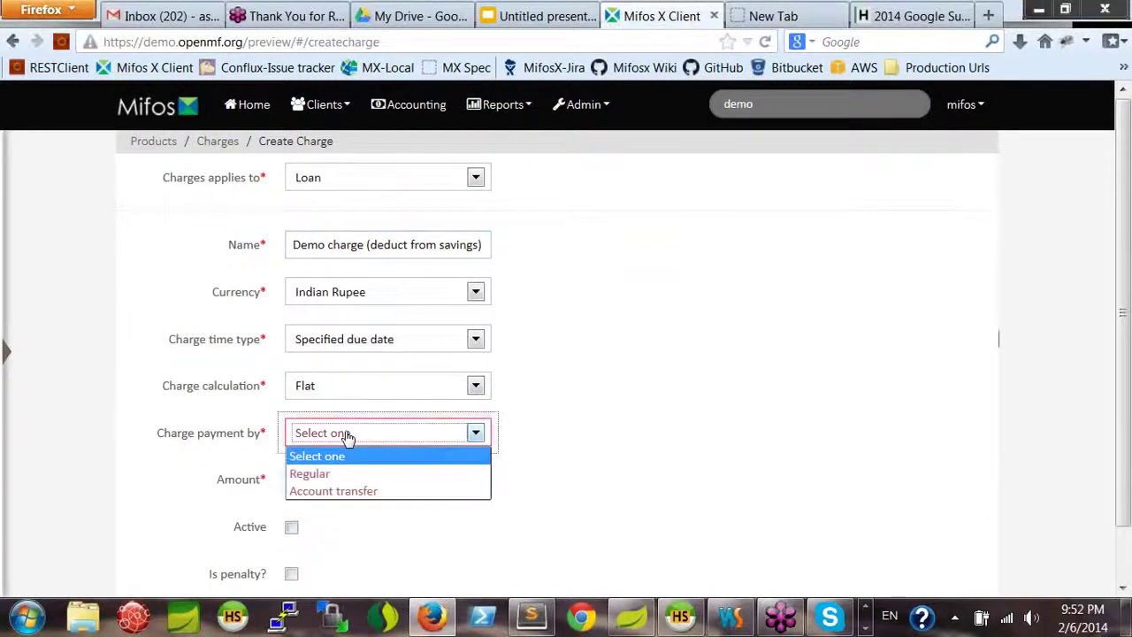
left_click(342, 492)
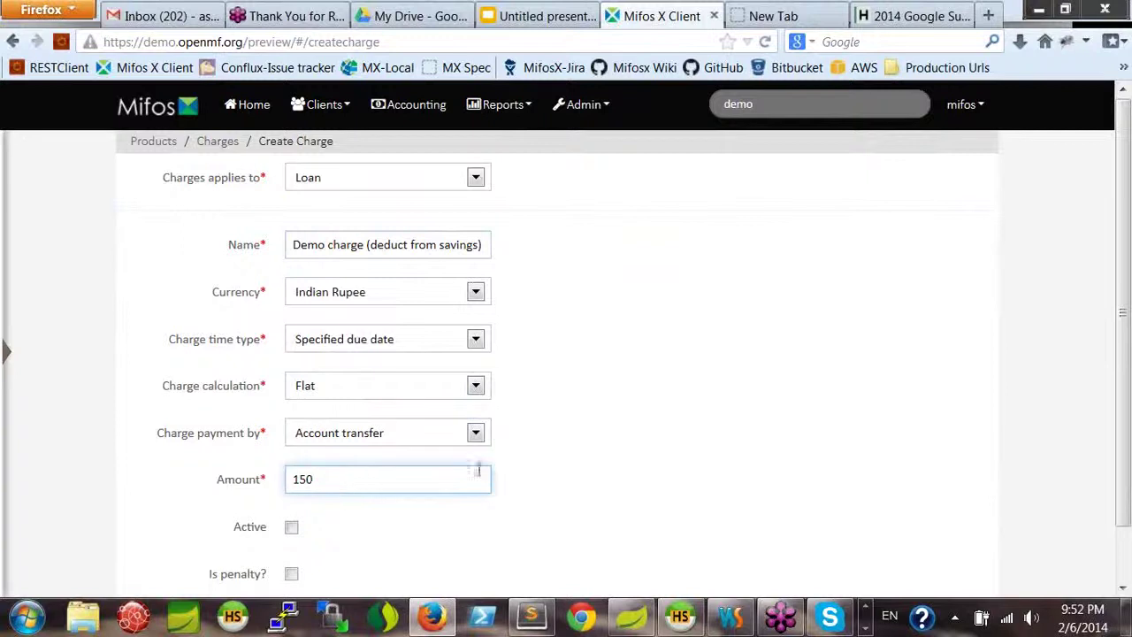
- Mark the Demo charge (deduct from savings) as active and save the new charge
scroll(604, 452, "down", 2)
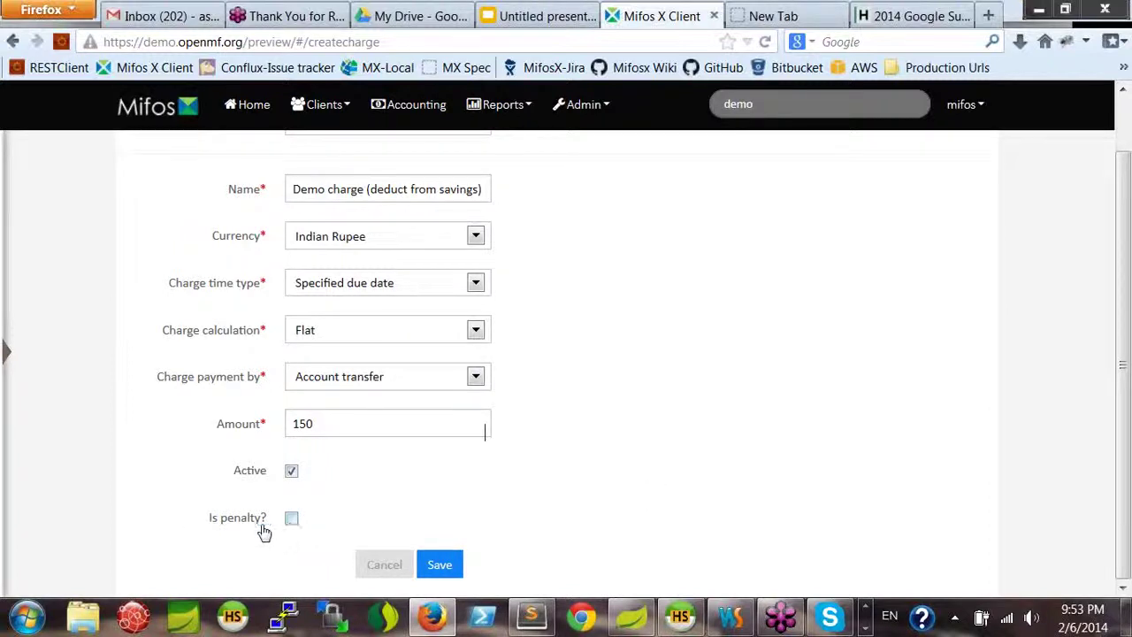
left_click(440, 566)
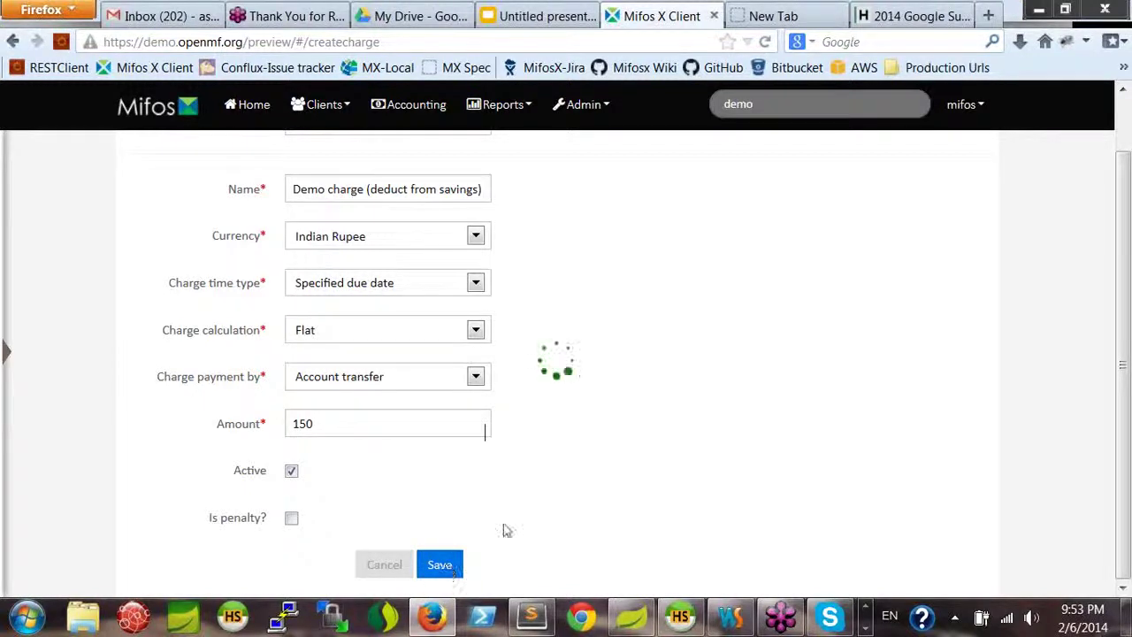
- Search for demo and open the Demo charge client record
left_click(327, 106)
left_click(324, 146)
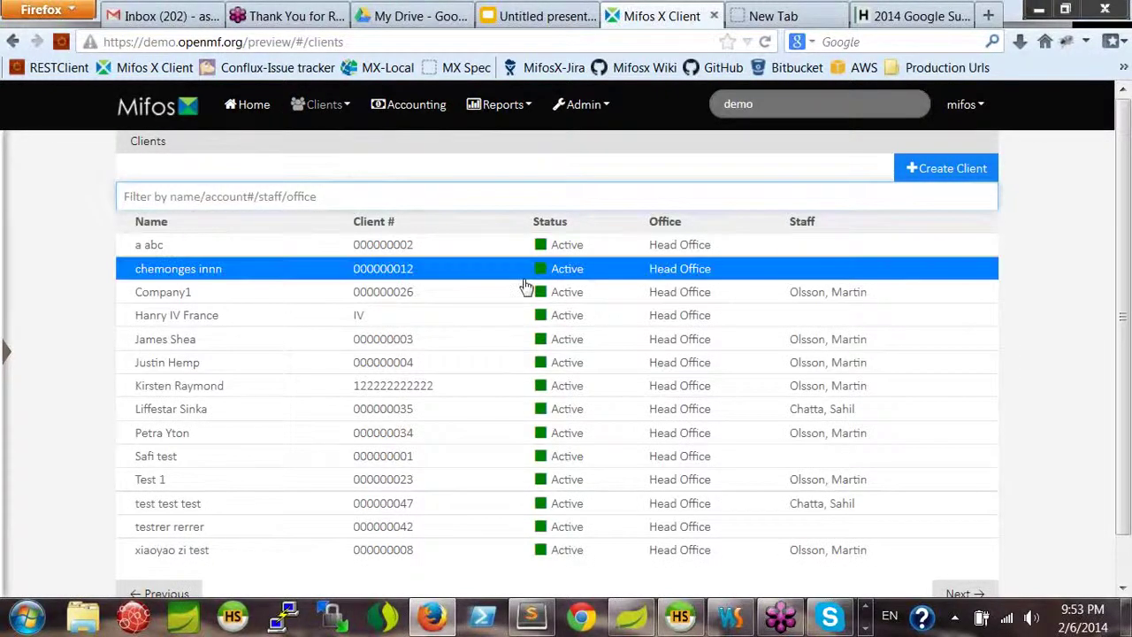
scroll(526, 287, "down", 1)
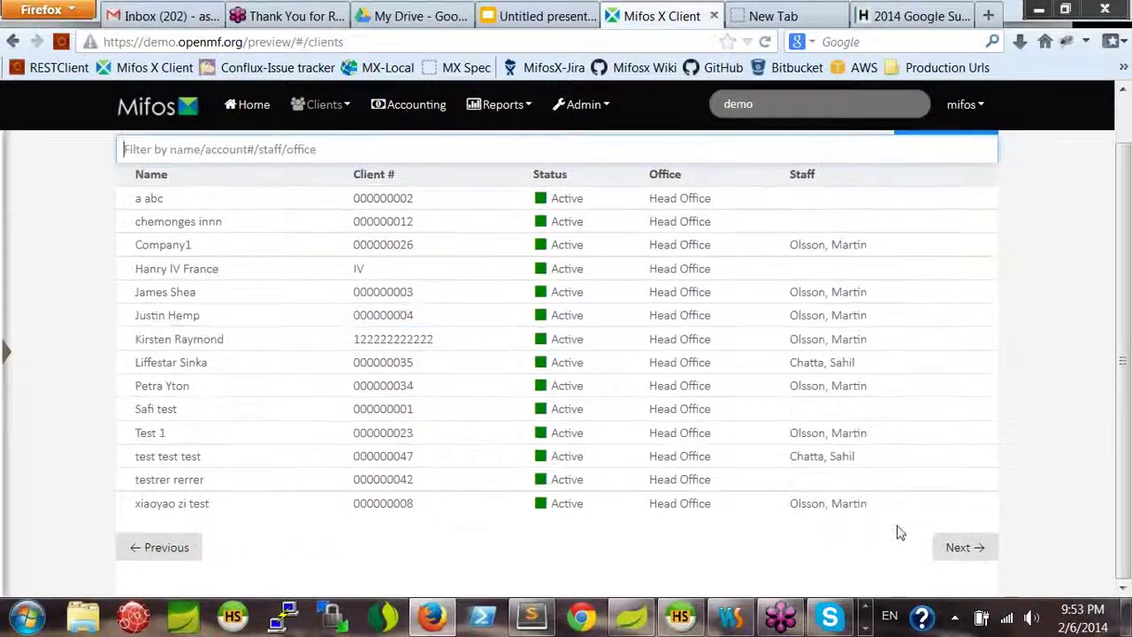
scroll(897, 531, "up", 1)
key("Return")
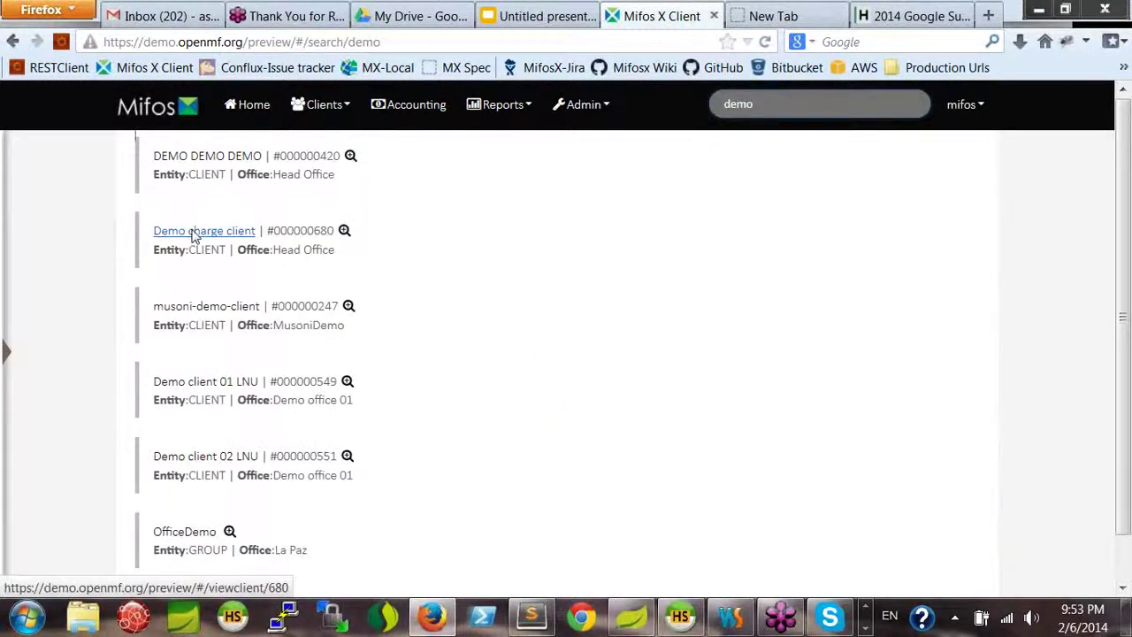
left_click(195, 232)
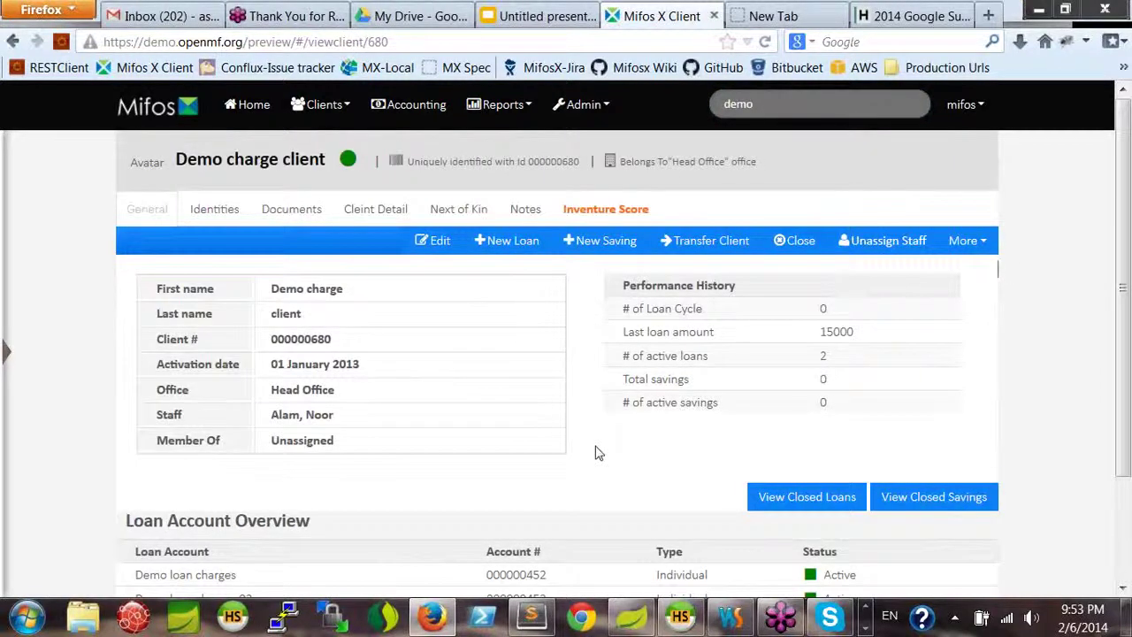
- Start a new savings application for the Demo charge client
scroll(597, 453, "down", 2)
scroll(455, 539, "down", 1)
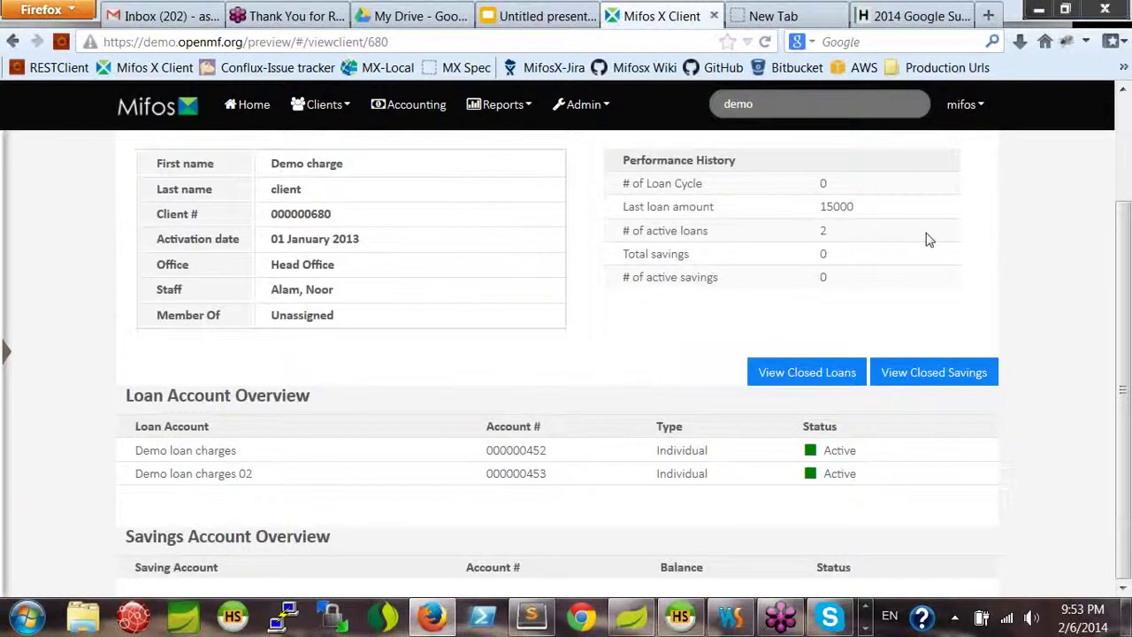
scroll(927, 239, "up", 3)
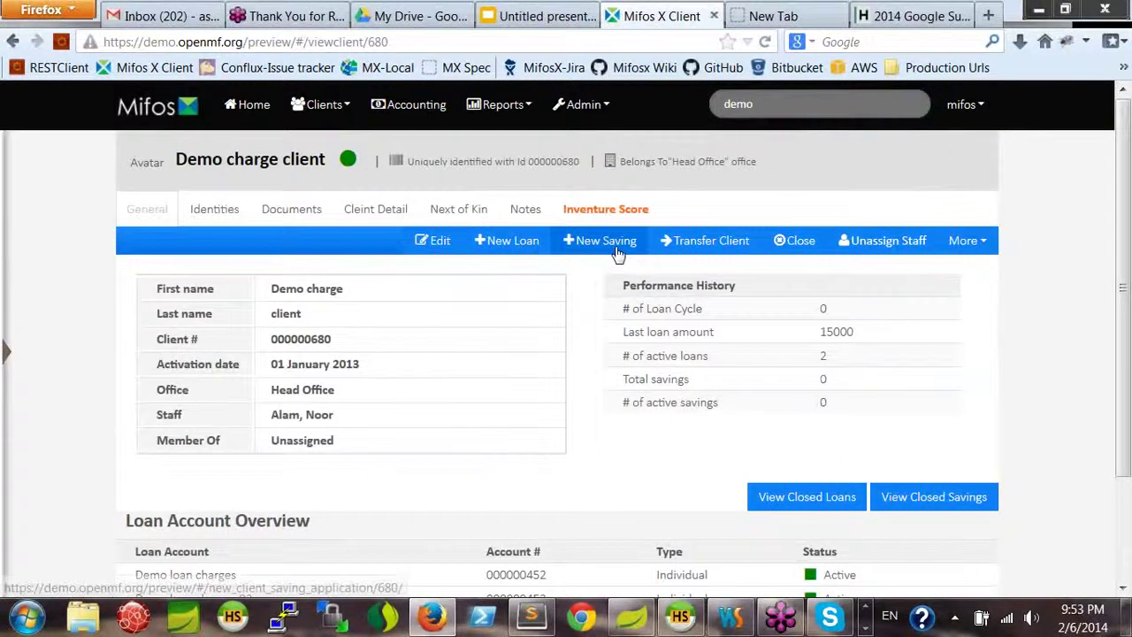
left_click(619, 253)
- Select ABC as the savings product and check its currency, terms and settings
left_click(695, 270)
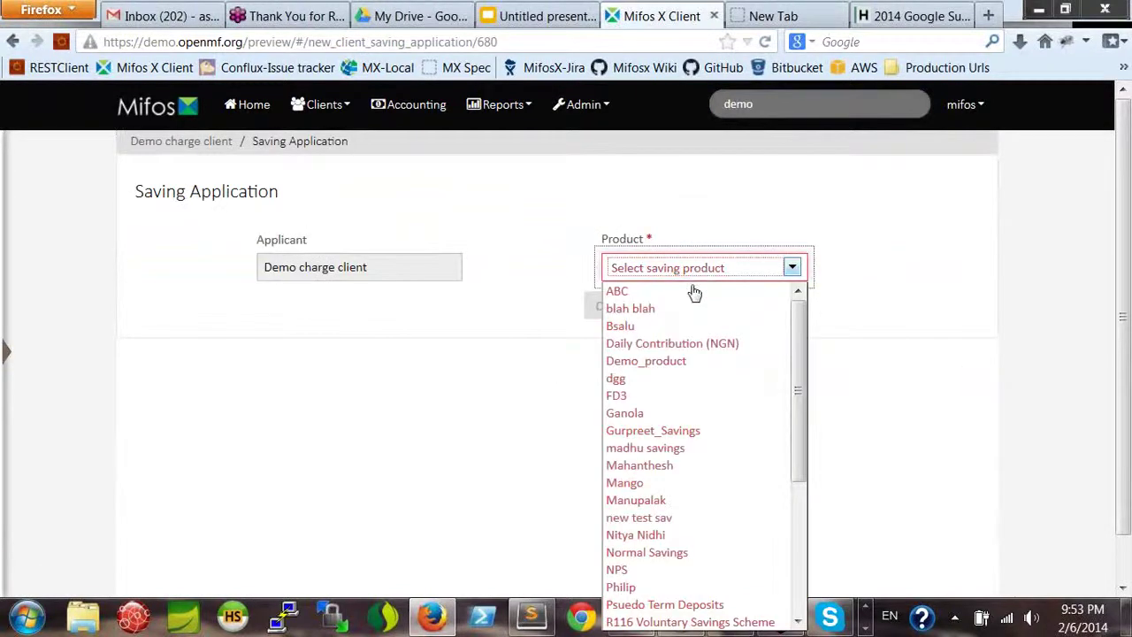
left_click(693, 295)
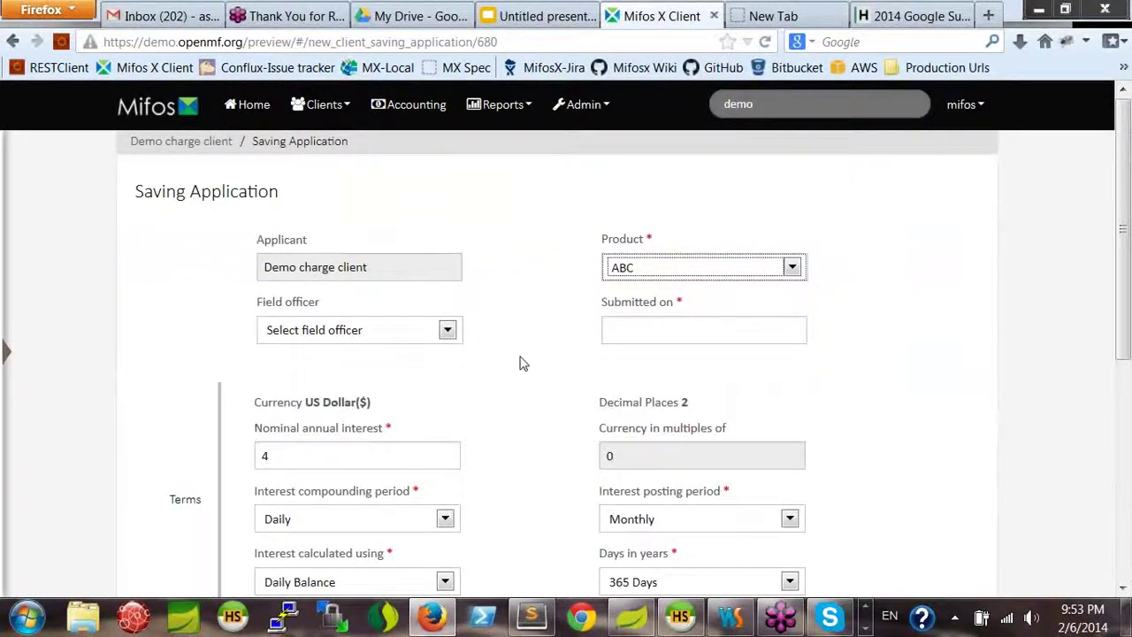
scroll(522, 363, "down", 3)
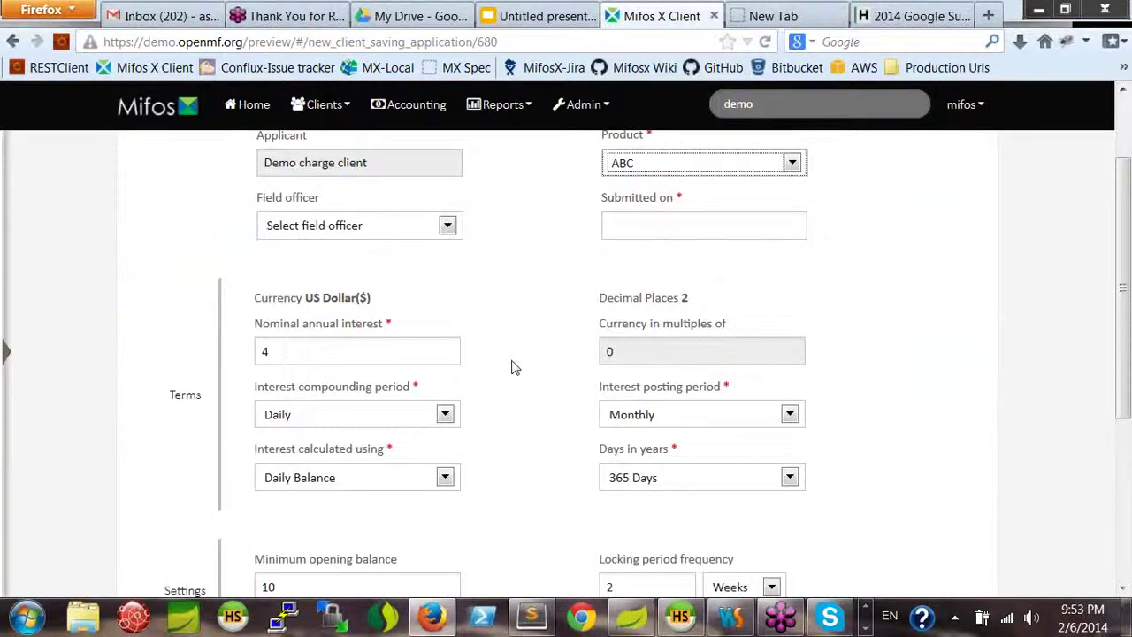
scroll(517, 363, "down", 3)
scroll(541, 332, "down", 3)
scroll(513, 318, "up", 3)
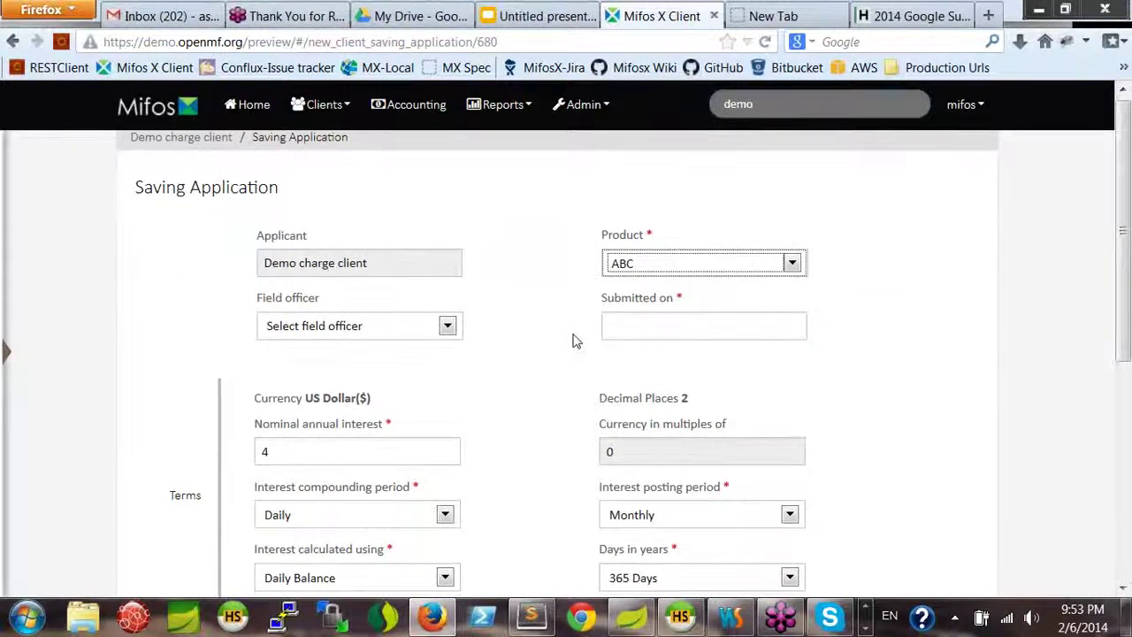
scroll(539, 345, "down", 3)
left_click(305, 300)
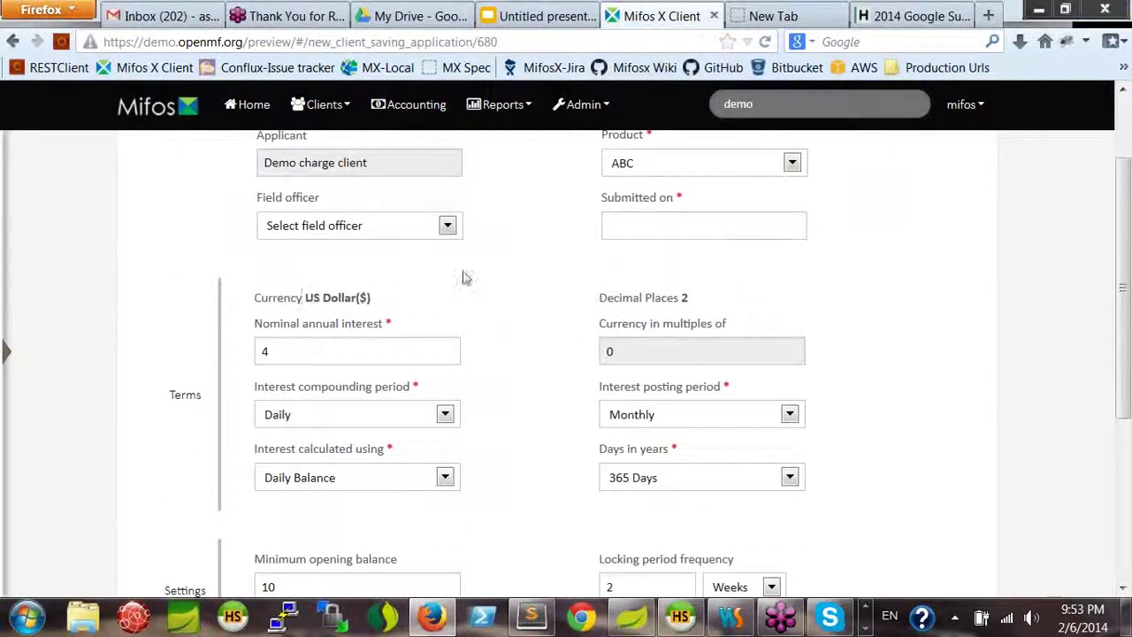
scroll(531, 277, "up", 3)
- Choose Normal Savings as the product and set the submitted-on date to 02 December 2013
left_click(675, 271)
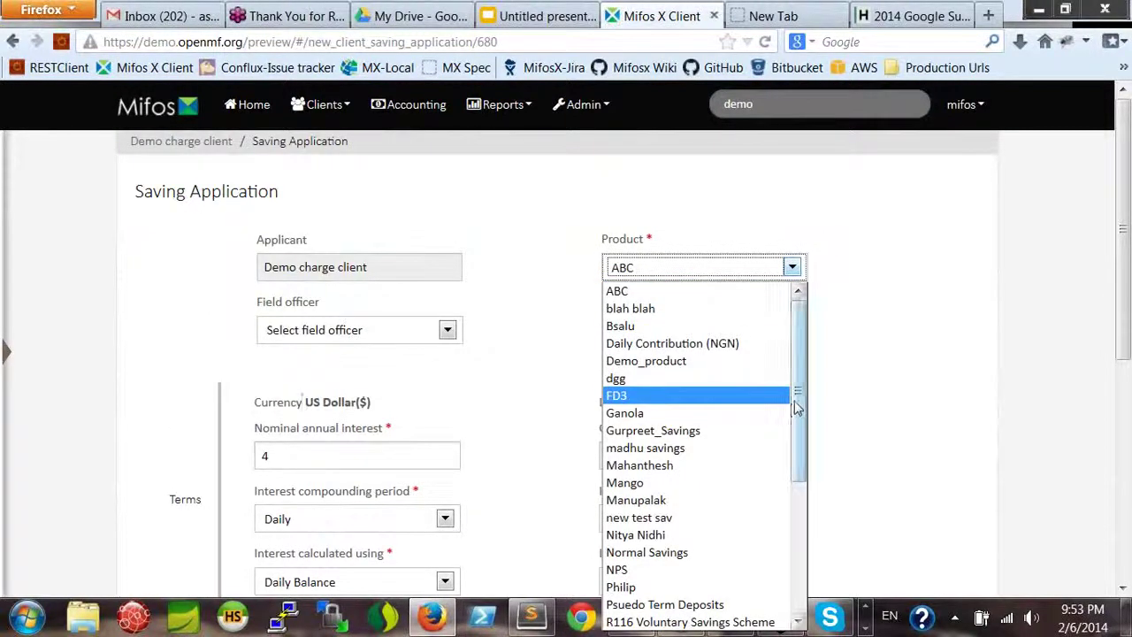
left_click_drag(797, 413, 792, 487)
left_click(672, 419)
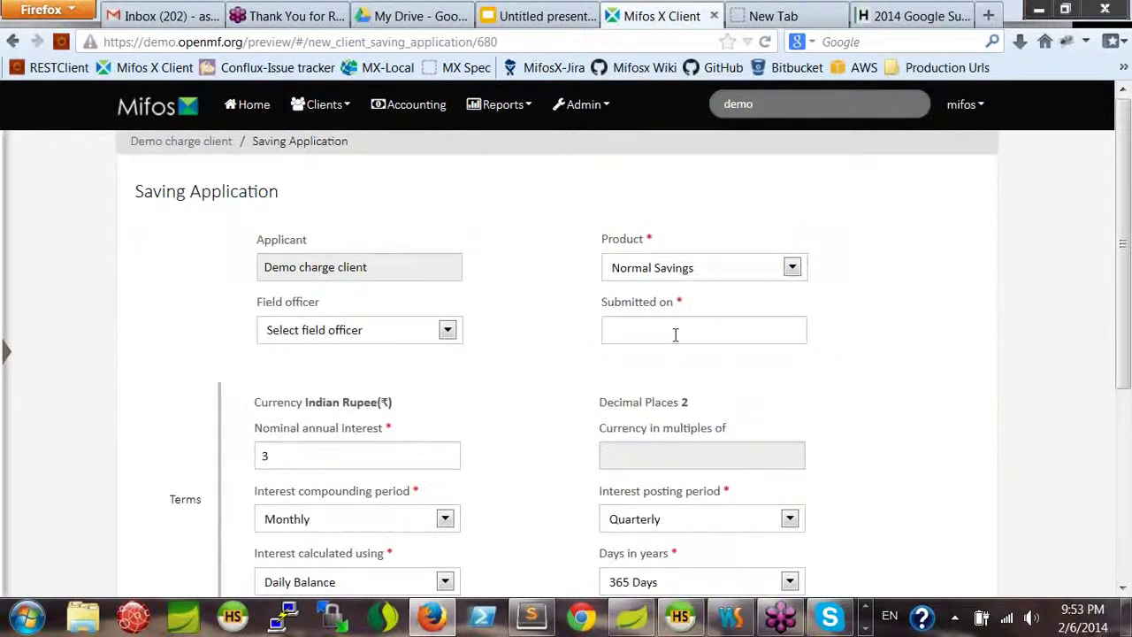
left_click(675, 334)
left_click(638, 368)
left_click(637, 368)
left_click(717, 418)
- Set the minimum opening balance to 5000 and try to save the savings application
scroll(575, 384, "down", 3)
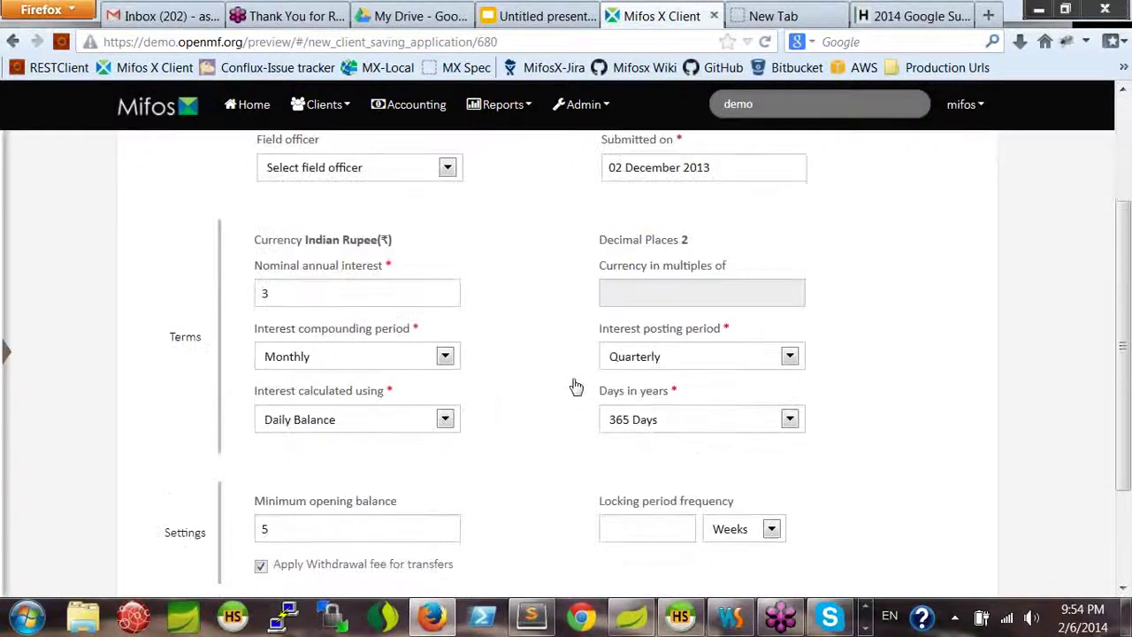
scroll(346, 407, "up", 1)
scroll(493, 434, "down", 4)
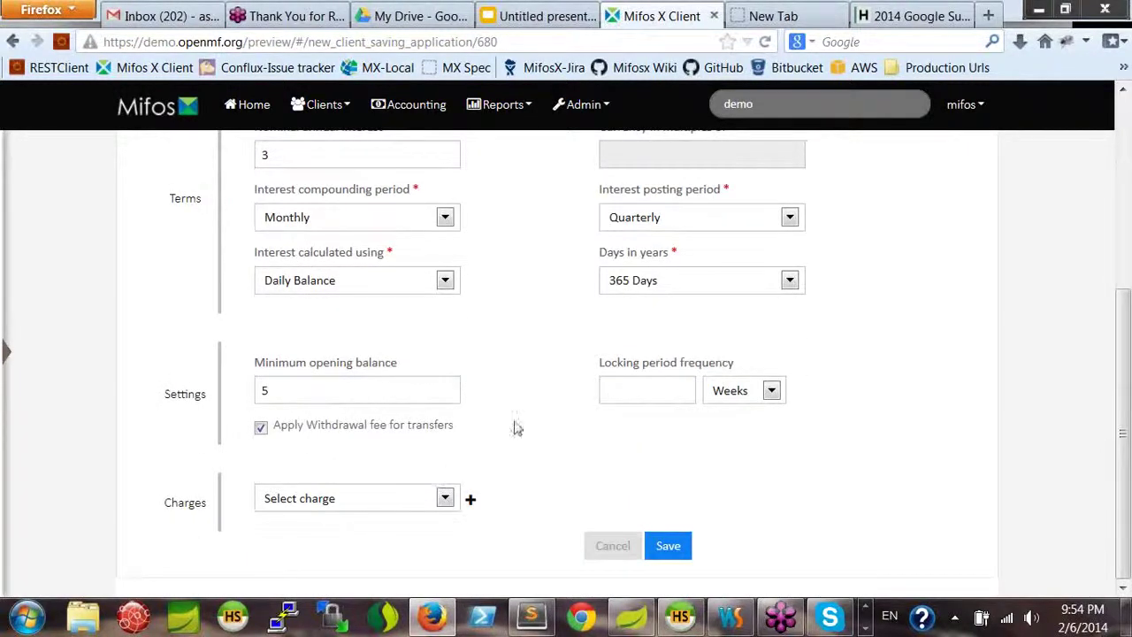
scroll(518, 427, "up", 2)
left_click_drag(274, 495, 234, 498)
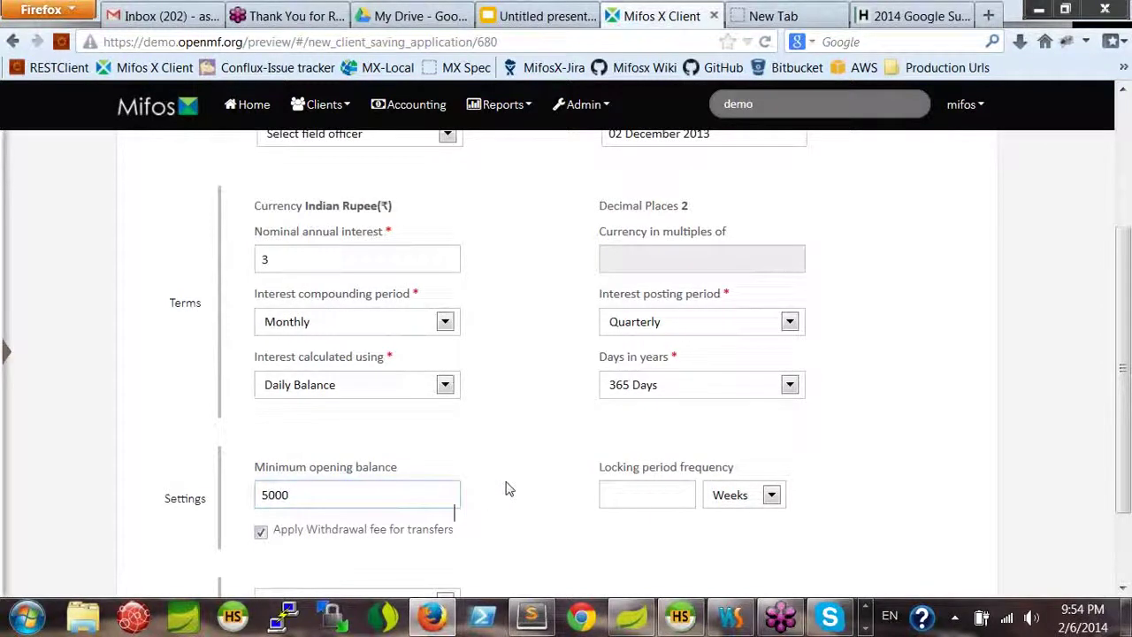
scroll(505, 488, "down", 2)
left_click(670, 546)
- Set the locking period frequency to 1, choose its time unit, and save the savings application
left_click(656, 459)
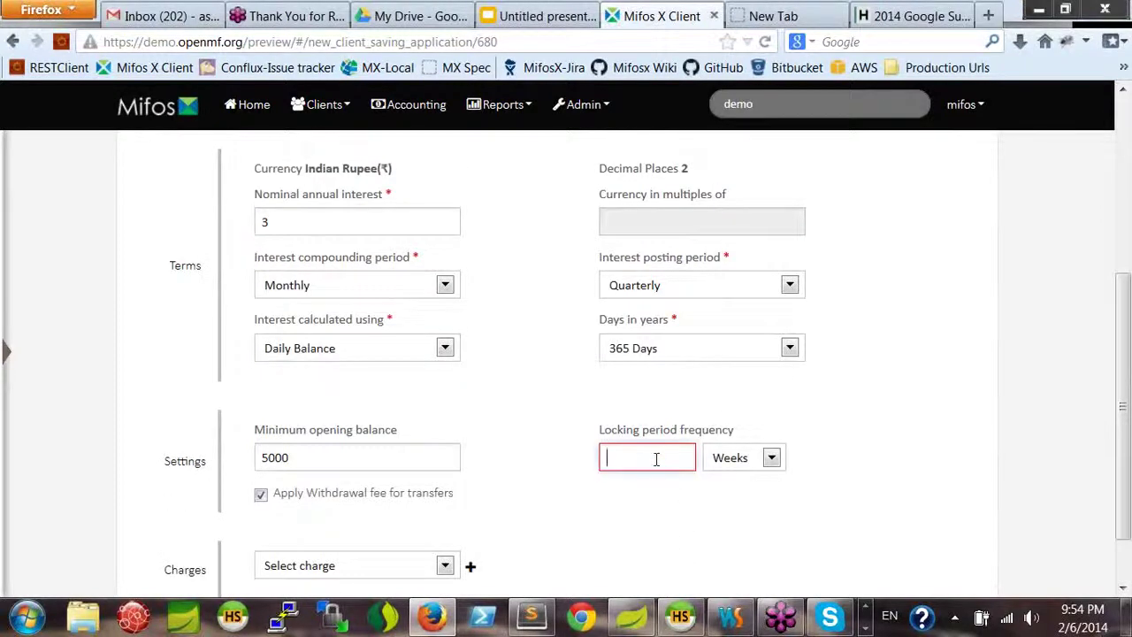
type("1")
left_click(735, 457)
left_click(720, 498)
scroll(641, 518, "down", 1)
left_click(670, 546)
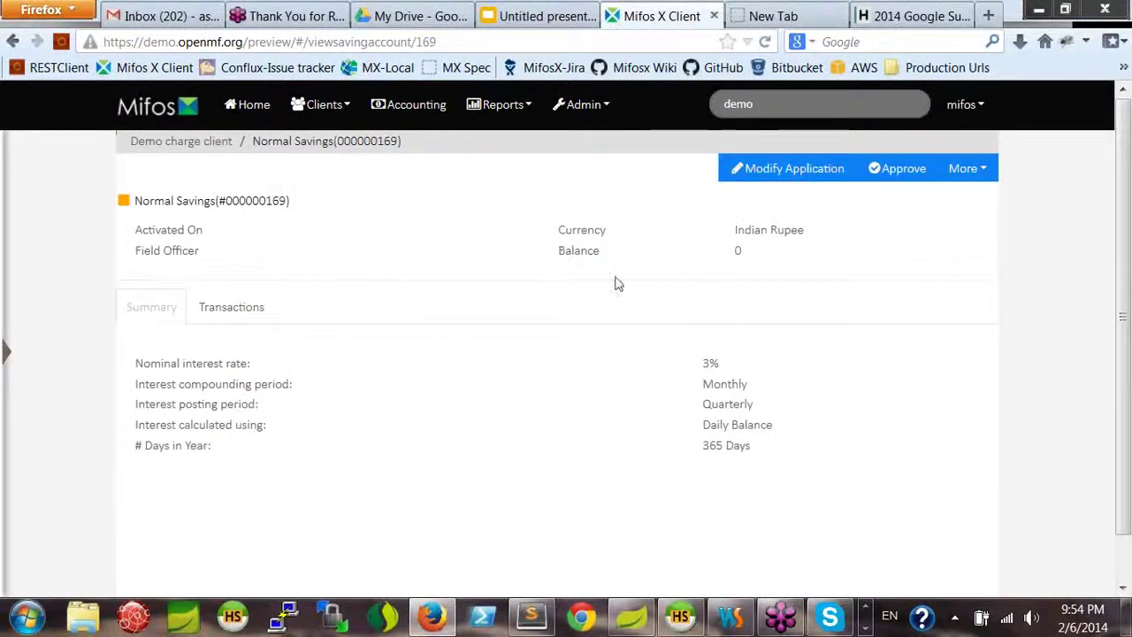
- Approve the Normal Savings account with 23 December 2013 as the approval date
left_click(902, 175)
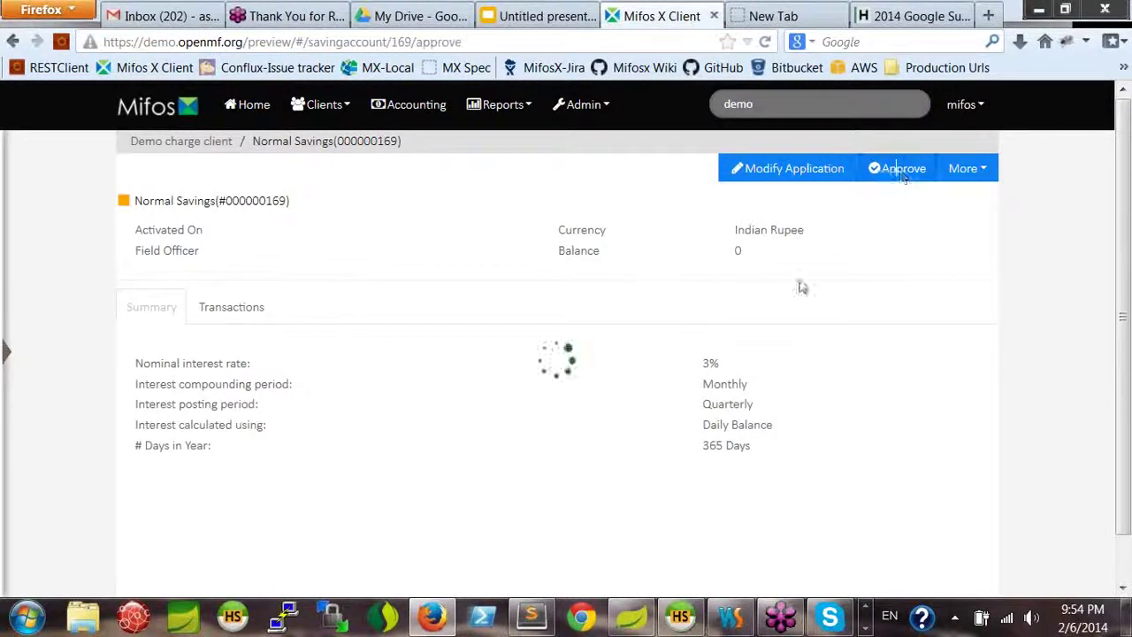
left_click(380, 253)
left_click(323, 290)
left_click(323, 290)
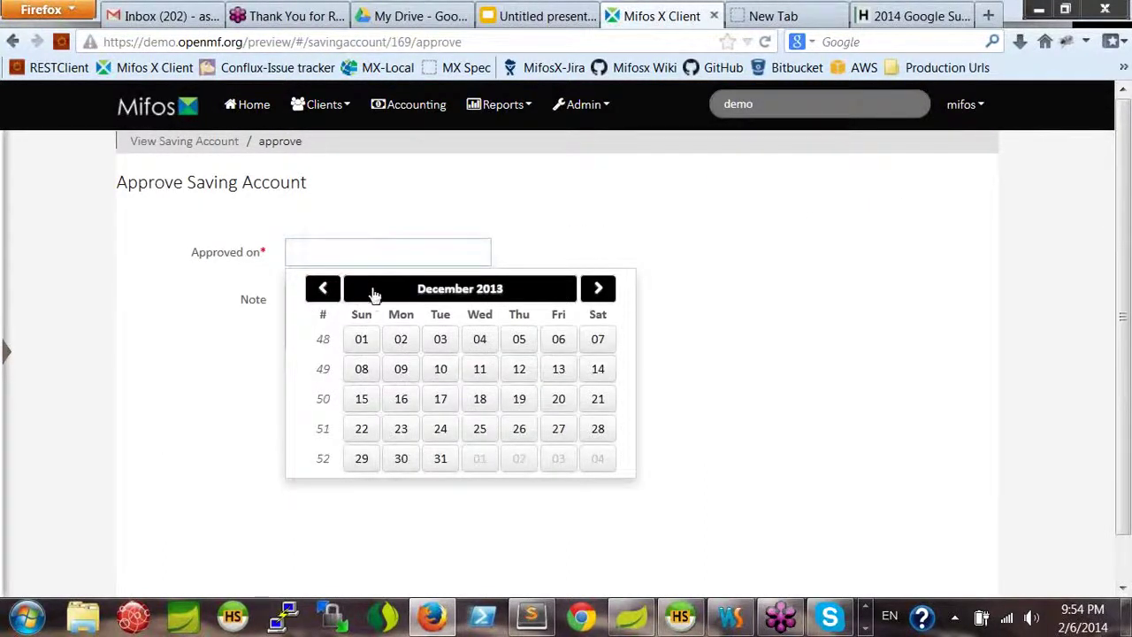
left_click(401, 429)
left_click(445, 381)
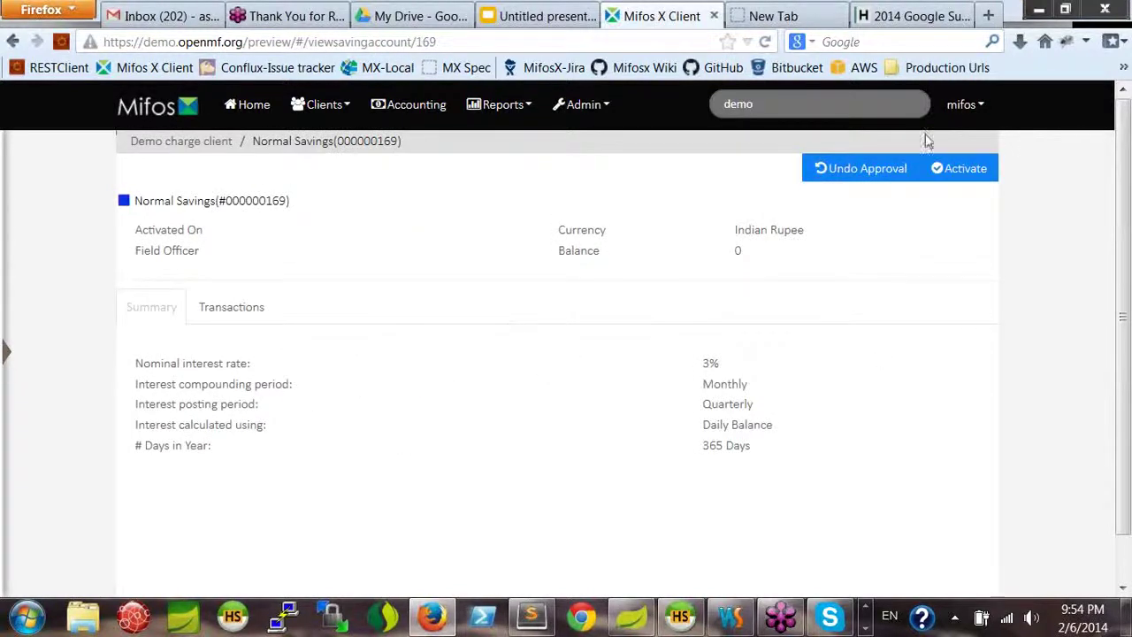
- Activate the Normal Savings account with 23 December 2013 as the activation date
left_click(970, 169)
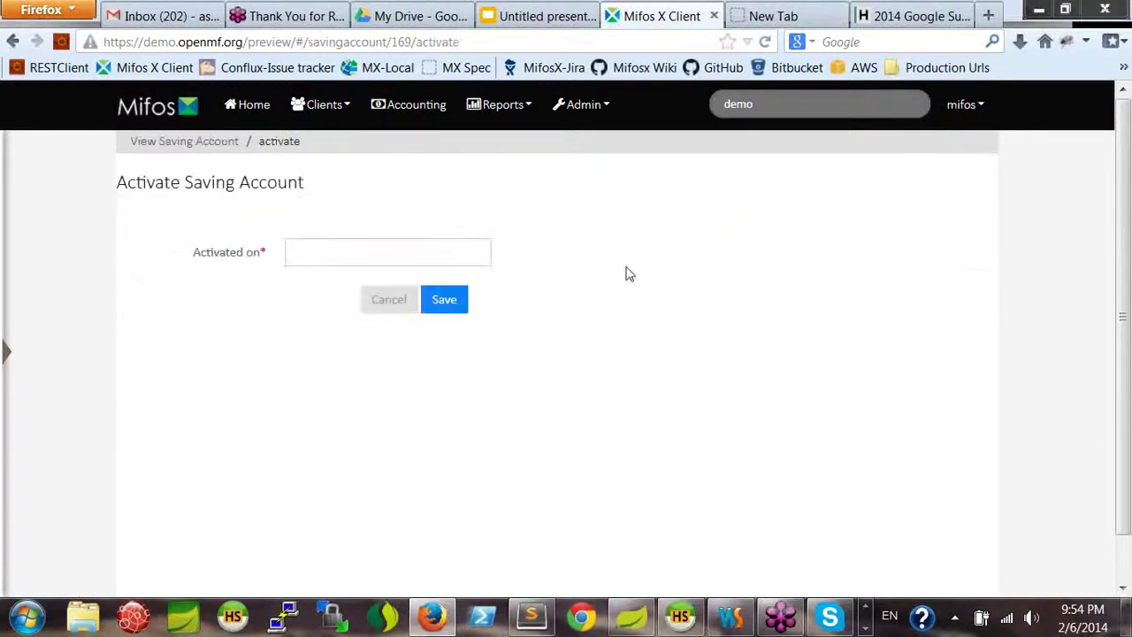
left_click(419, 253)
left_click(325, 292)
left_click(326, 292)
left_click(403, 428)
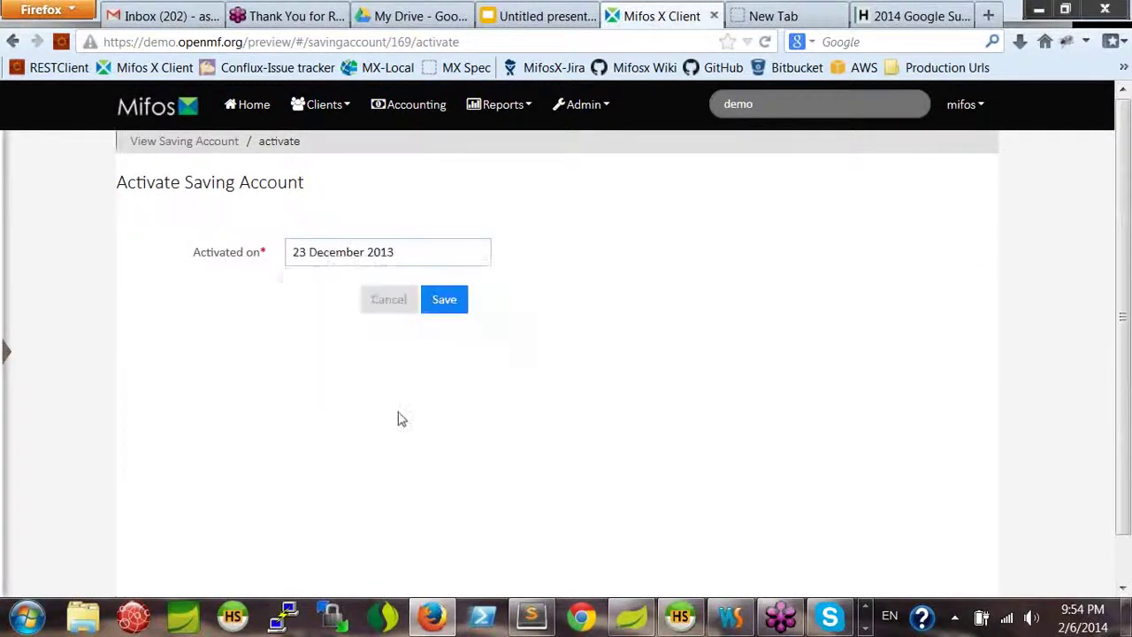
left_click(442, 303)
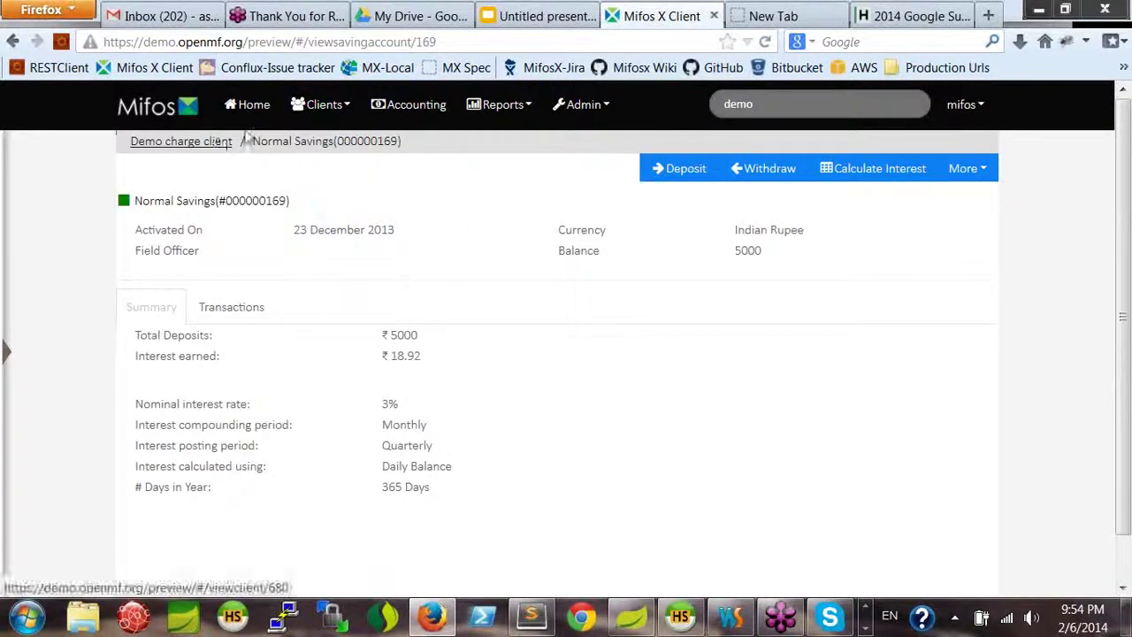
- Search for demo again and return to the Demo charge client record
left_click(324, 105)
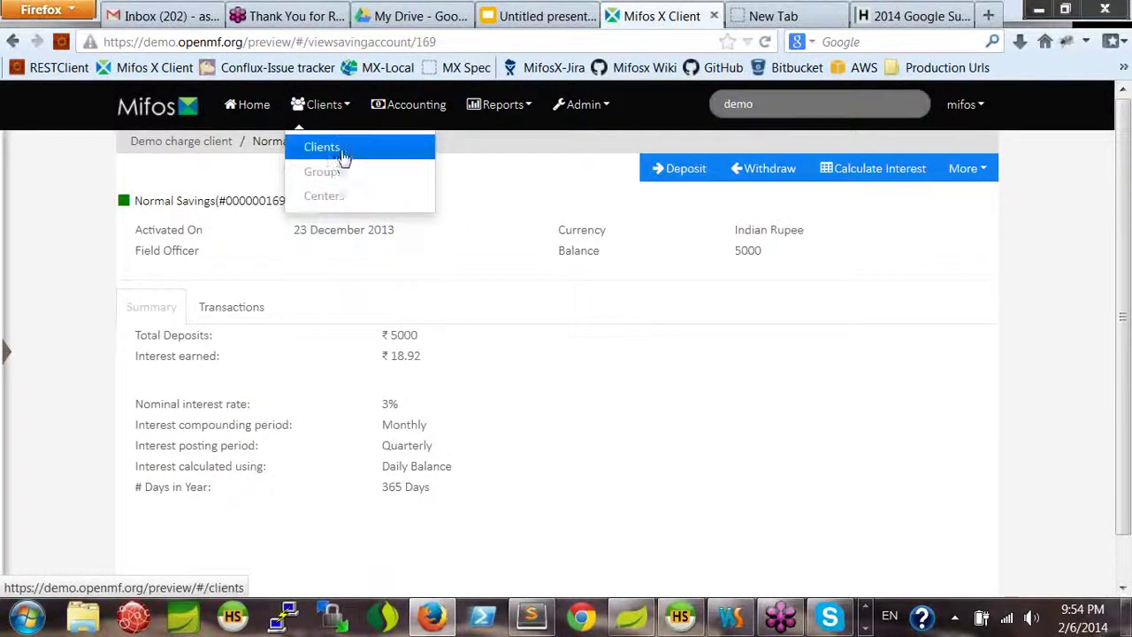
left_click(342, 152)
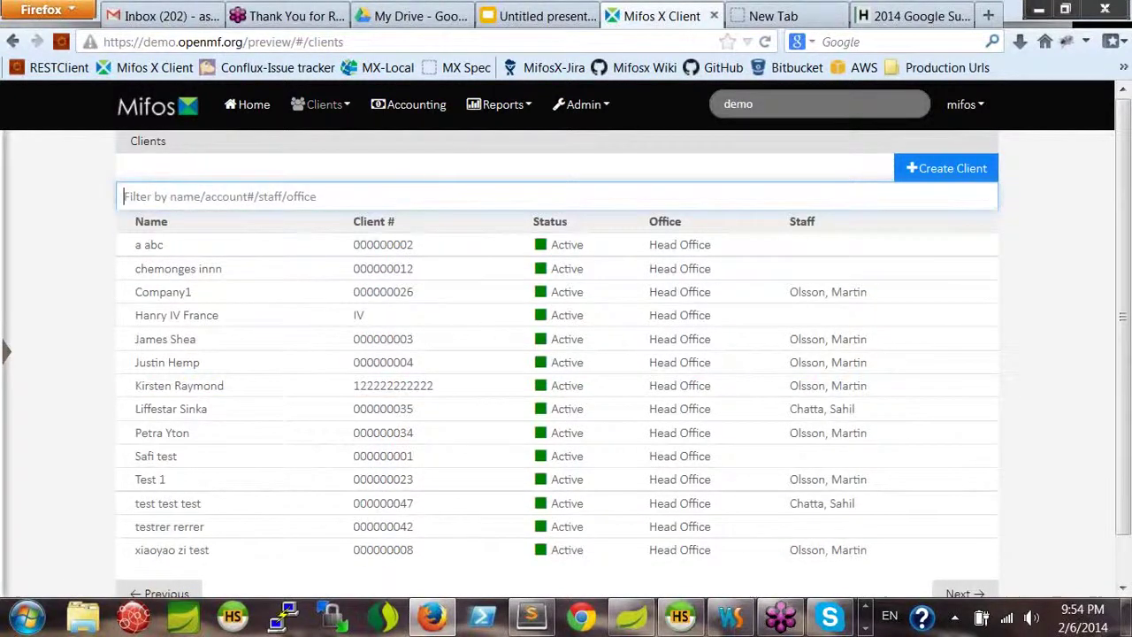
left_click(824, 104)
key("Return")
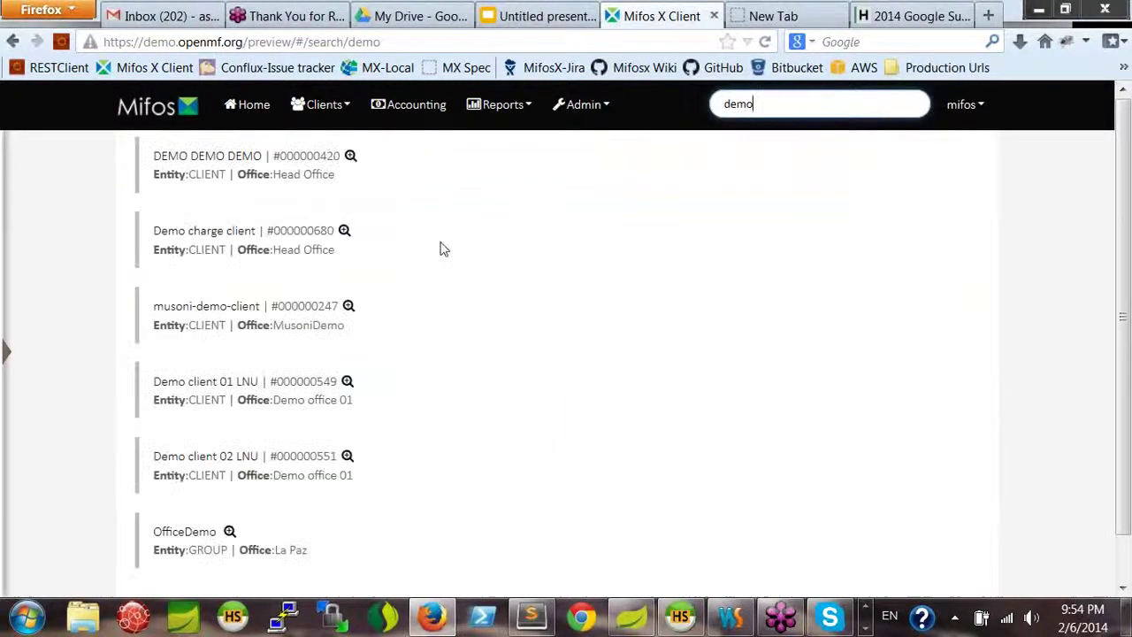
left_click(204, 231)
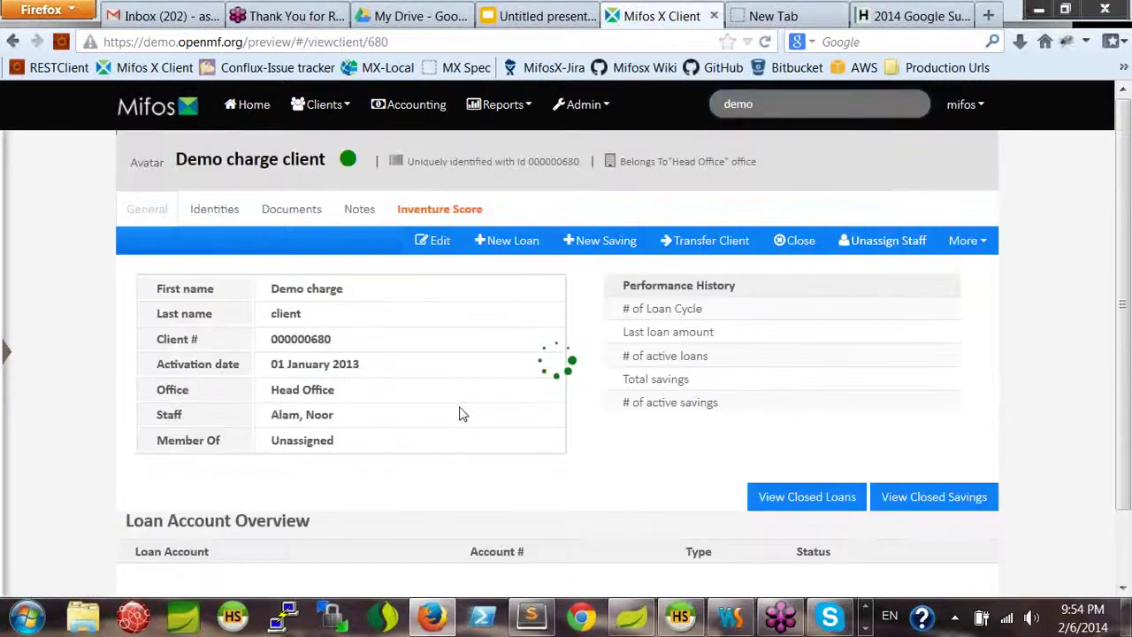
- Open the client's Demo loan charges 02 loan account
scroll(465, 421, "down", 2)
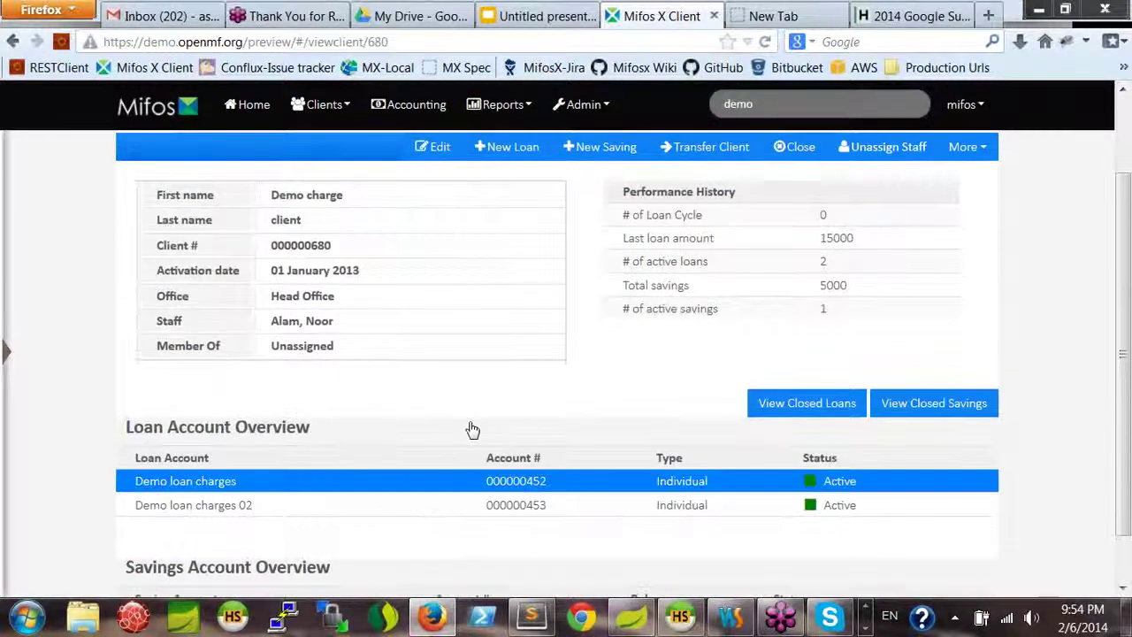
scroll(469, 430, "down", 1)
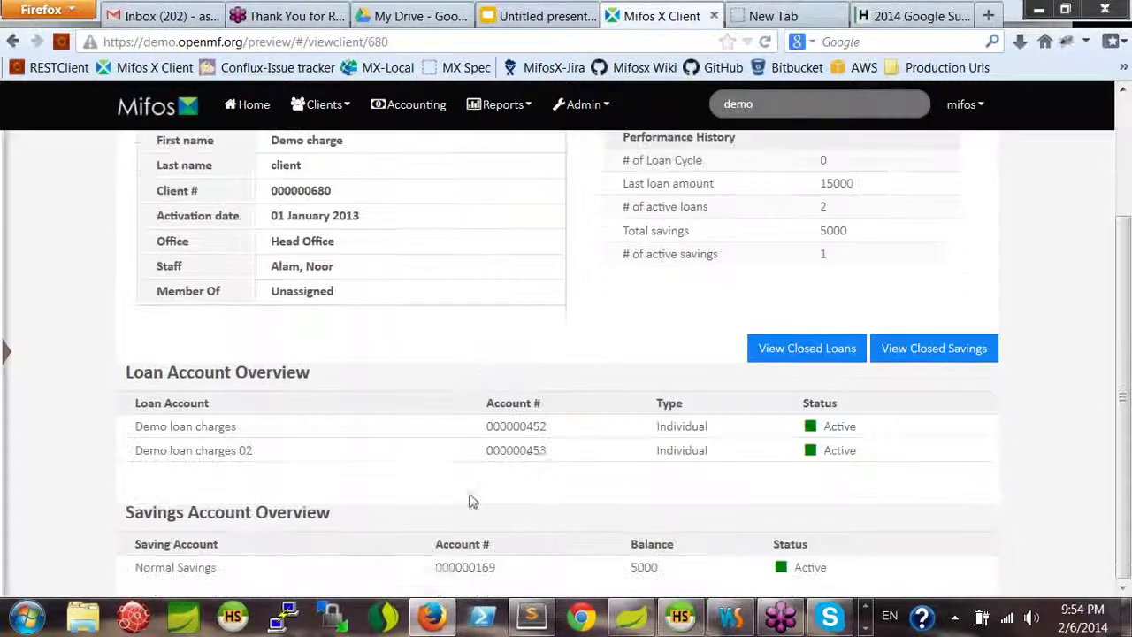
left_click(245, 459)
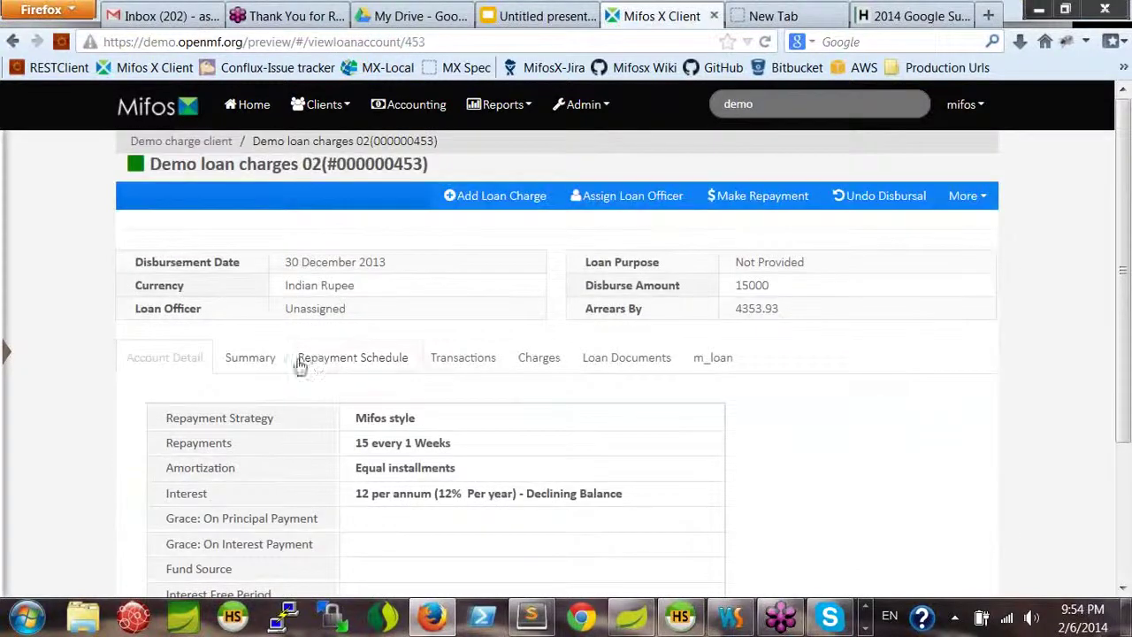
- Try to add Demo charge (deduct from savings) to the loan with a due date of 20 January 2014
left_click(514, 197)
left_click(398, 263)
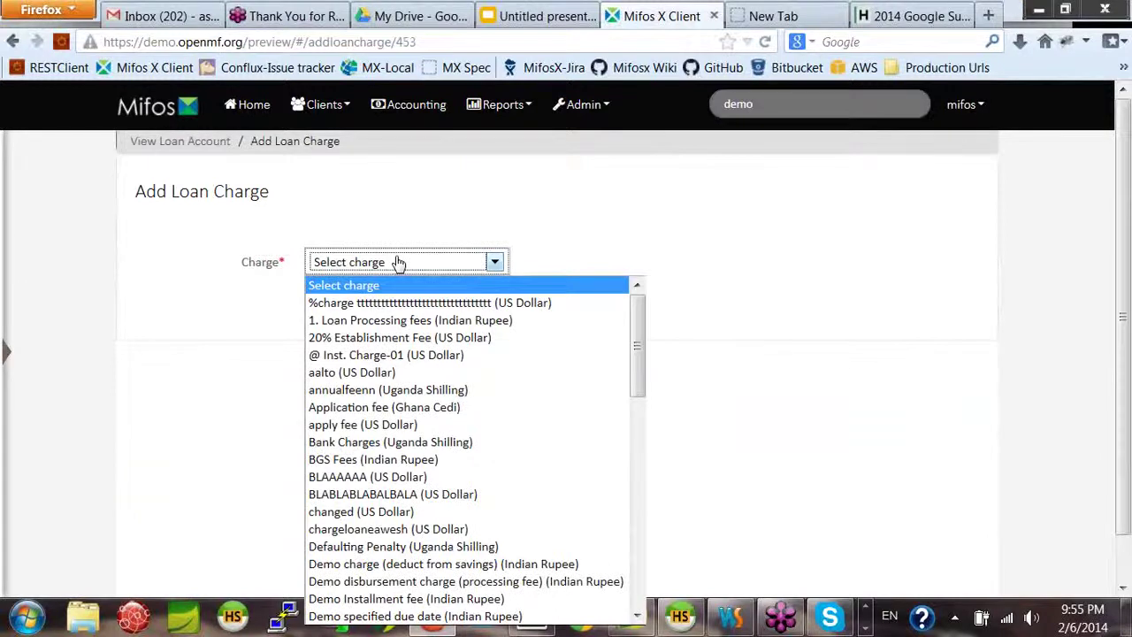
key("d")
left_click_drag(636, 384, 637, 467)
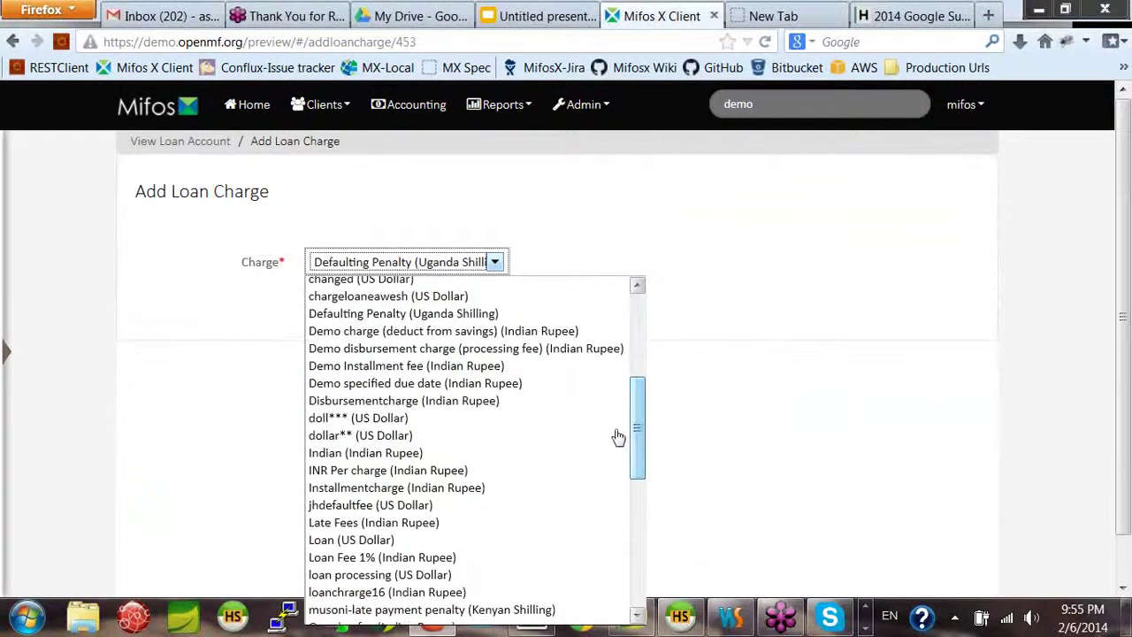
left_click(370, 331)
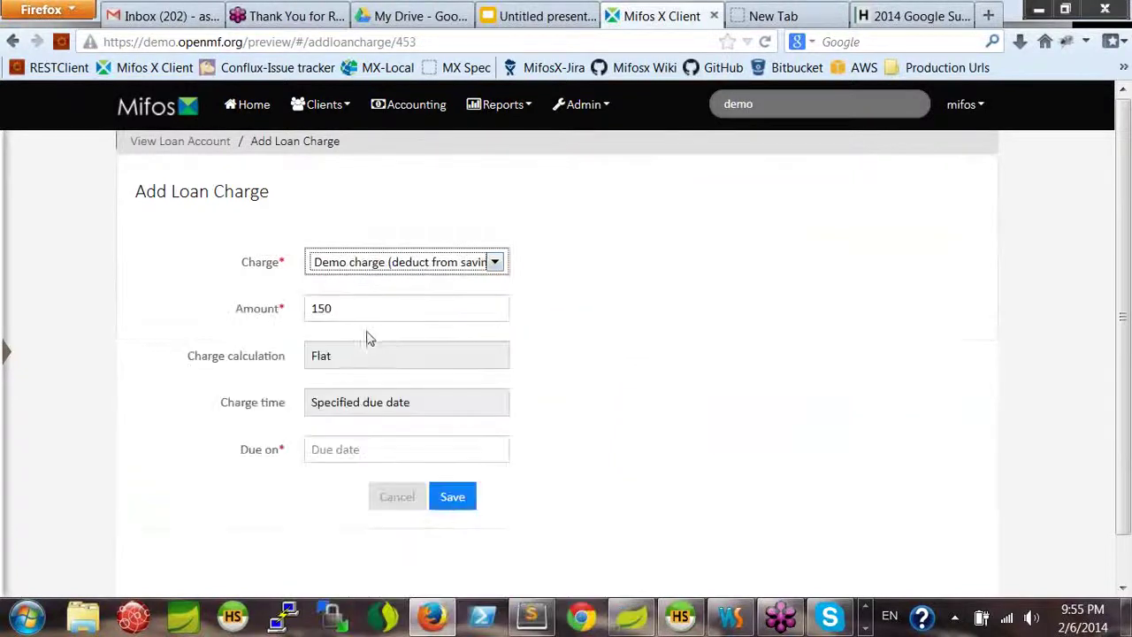
left_click(350, 449)
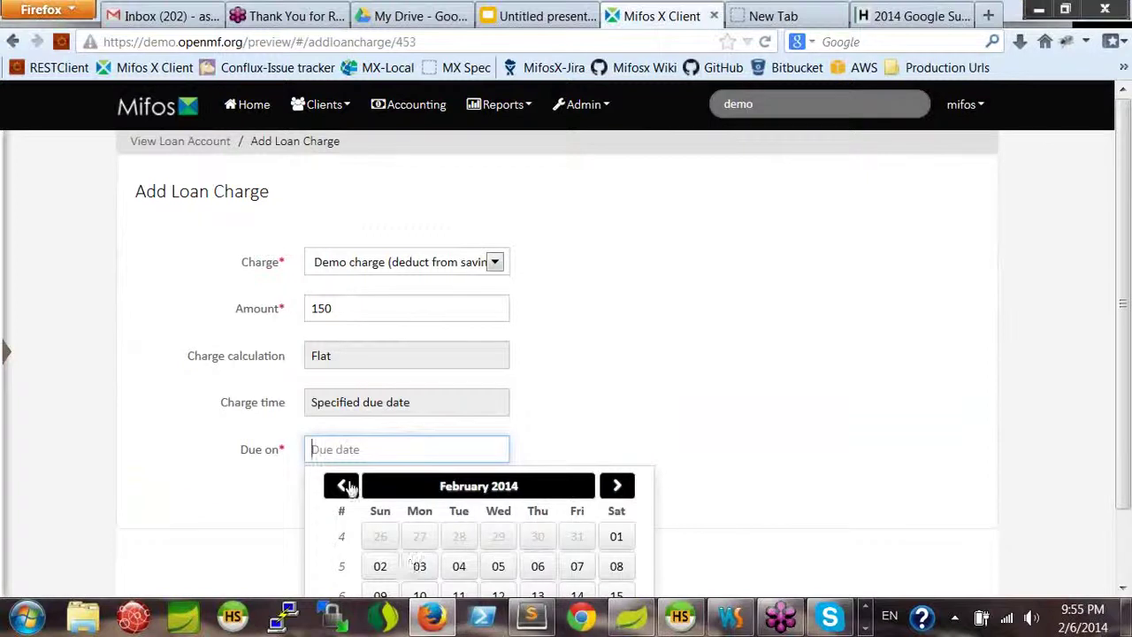
left_click(344, 487)
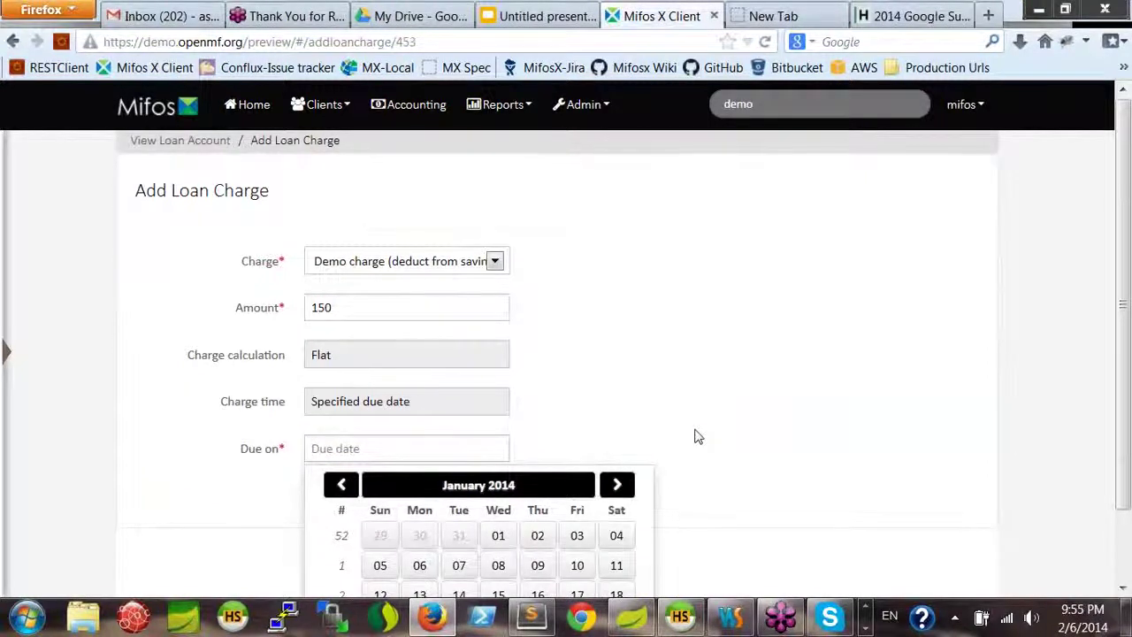
scroll(696, 437, "down", 2)
left_click(422, 551)
left_click(455, 451)
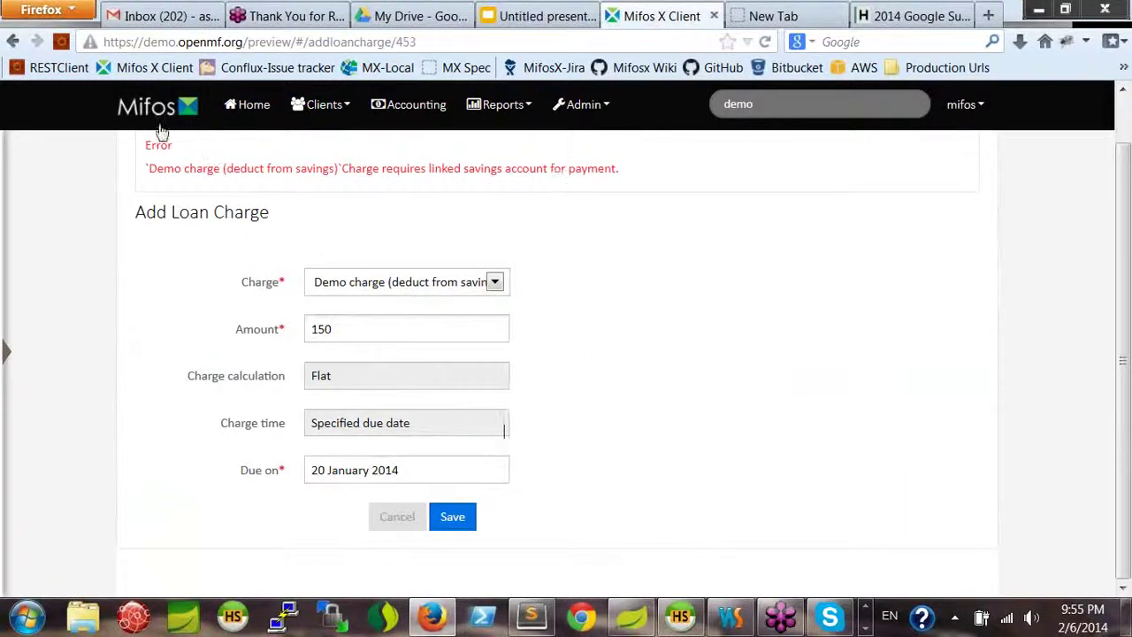
left_click(347, 112)
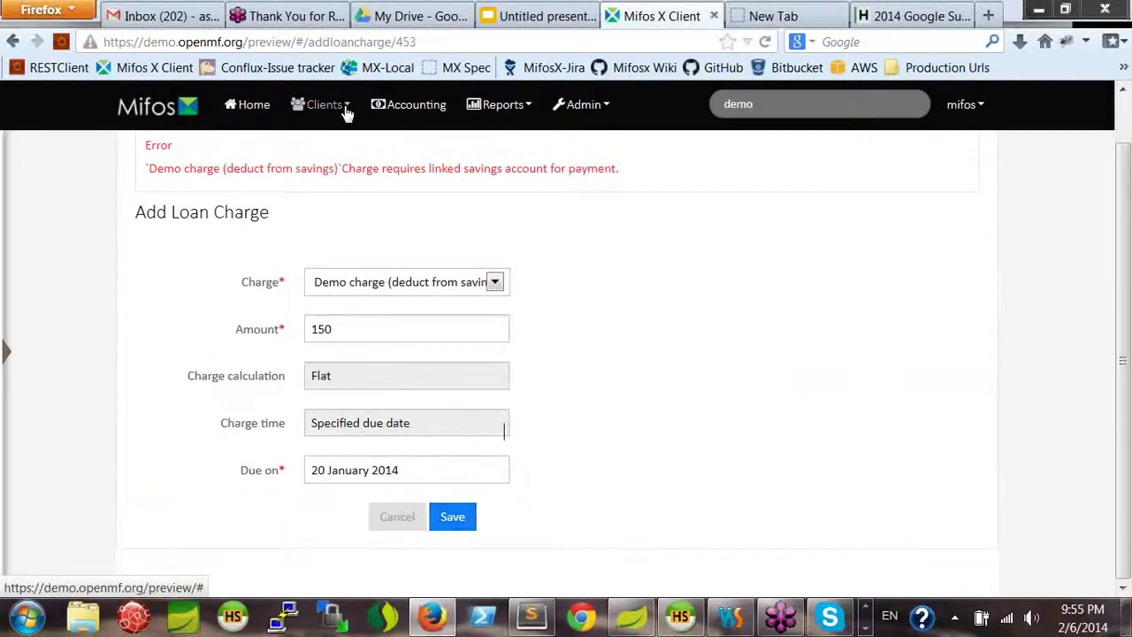
left_click(14, 41)
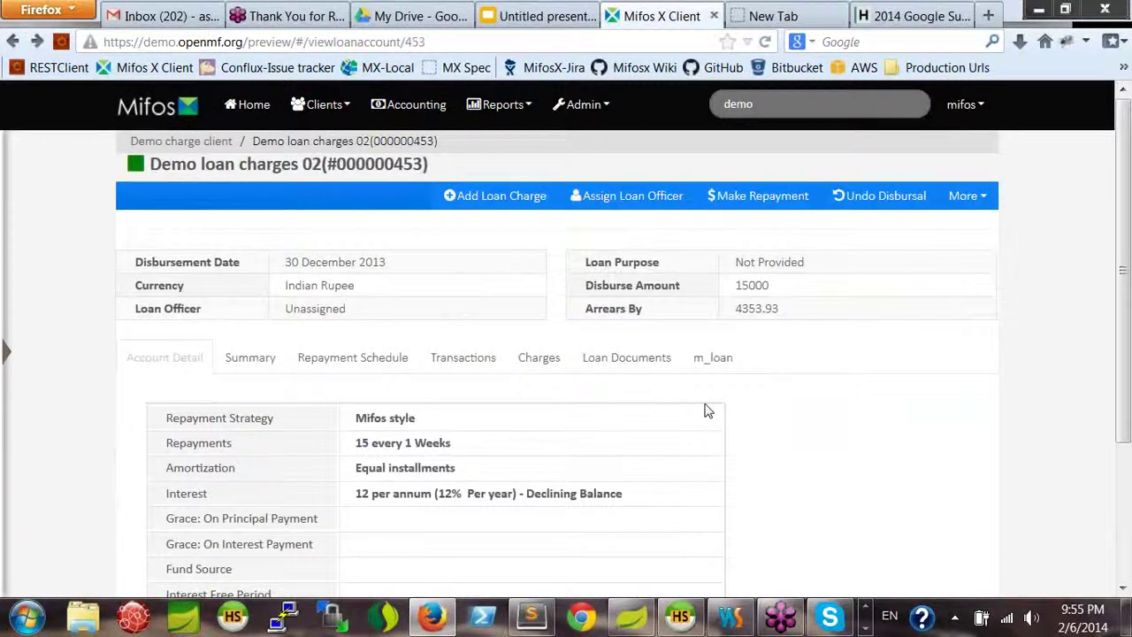
- Examine the loan's account details, summary, repayment schedule and additional actions for a way to link a savings account
scroll(708, 410, "down", 4)
scroll(707, 411, "up", 4)
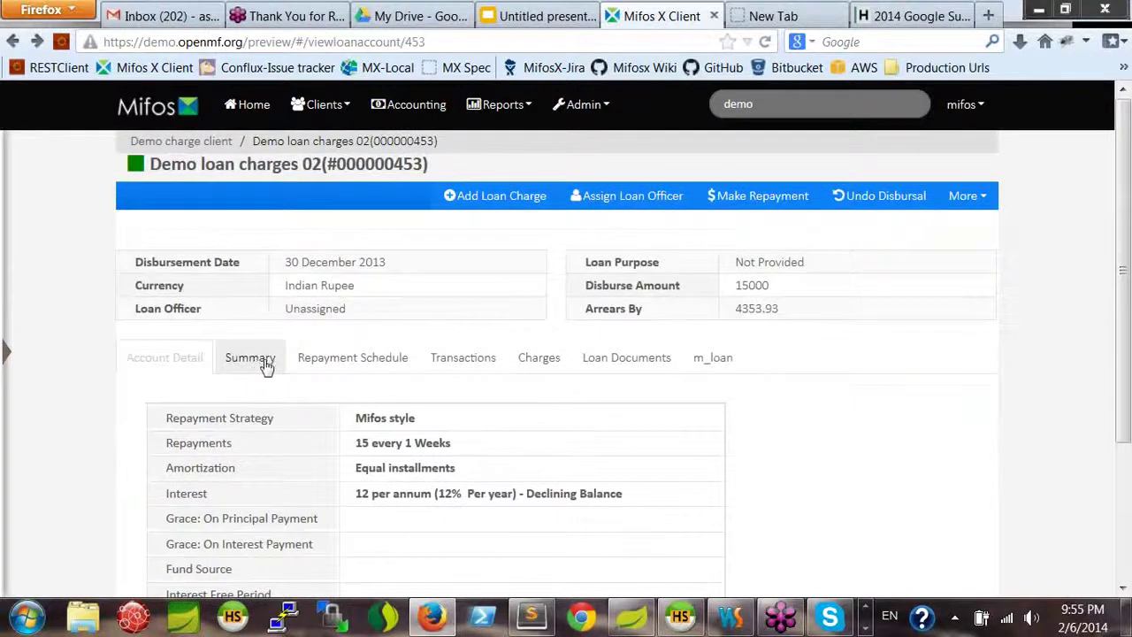
left_click(982, 201)
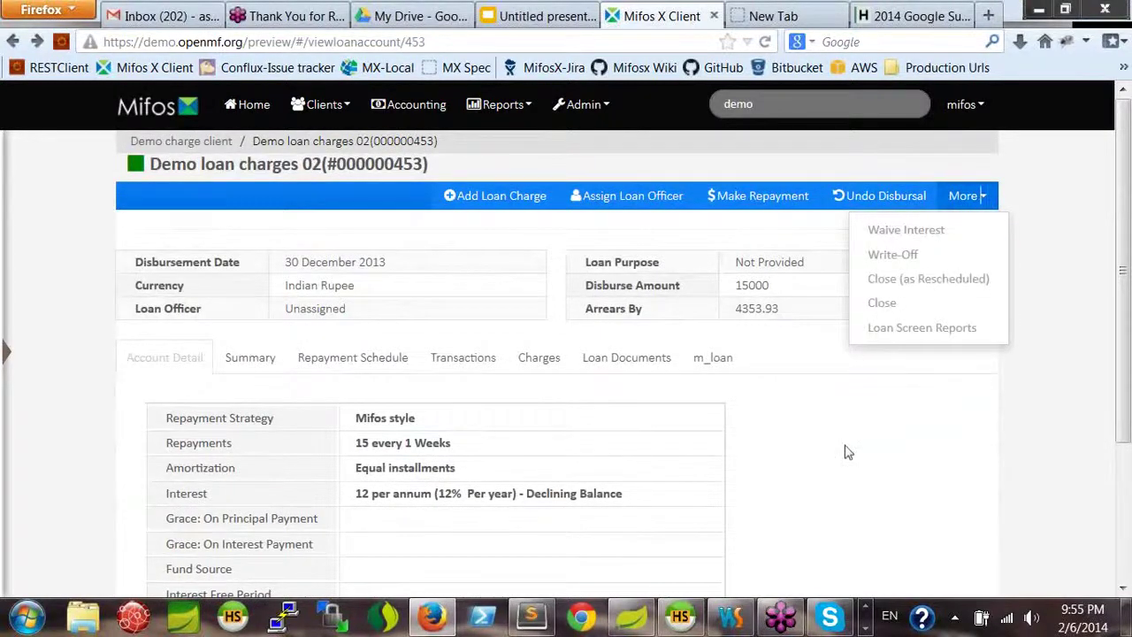
scroll(845, 452, "down", 4)
scroll(845, 452, "up", 4)
left_click(258, 360)
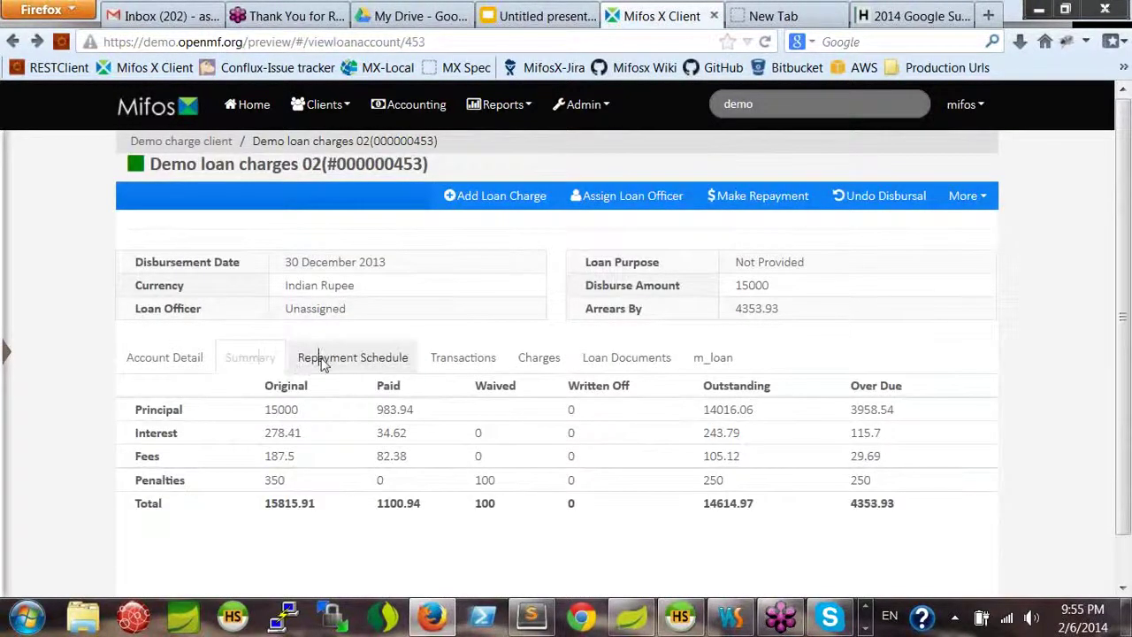
left_click(323, 360)
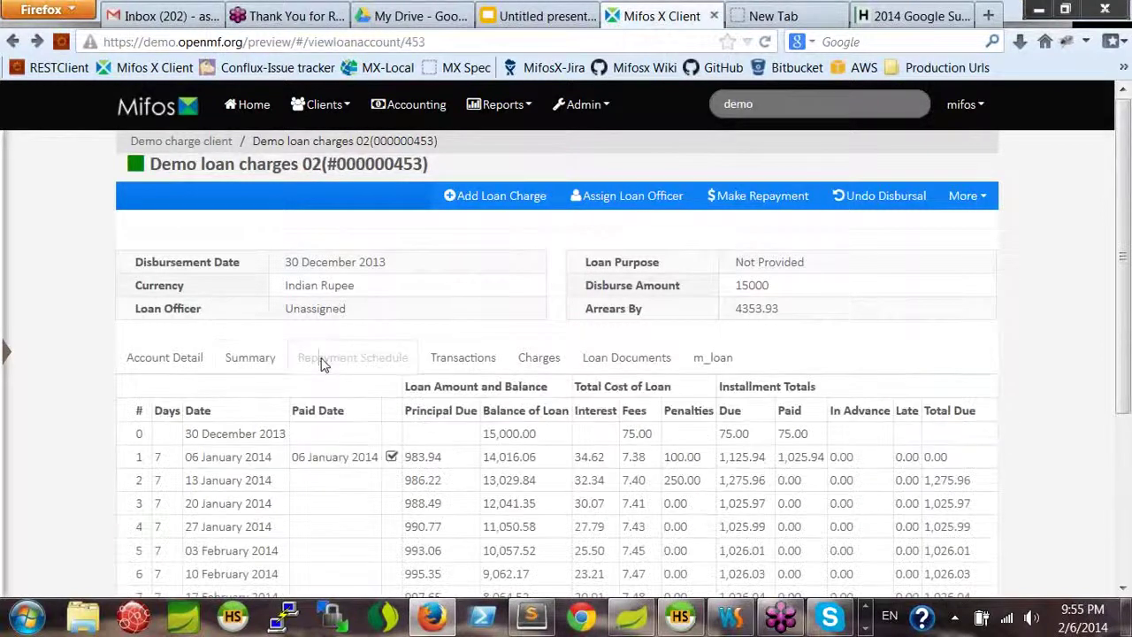
scroll(689, 407, "down", 2)
scroll(686, 405, "down", 3)
scroll(682, 404, "up", 5)
left_click(977, 200)
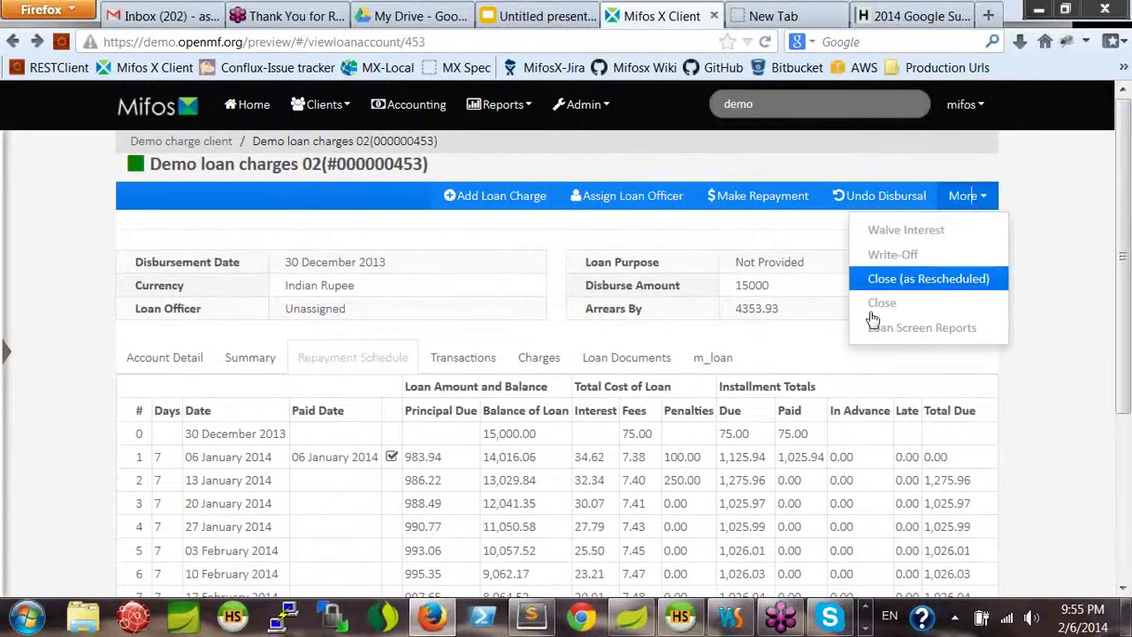
left_click(776, 347)
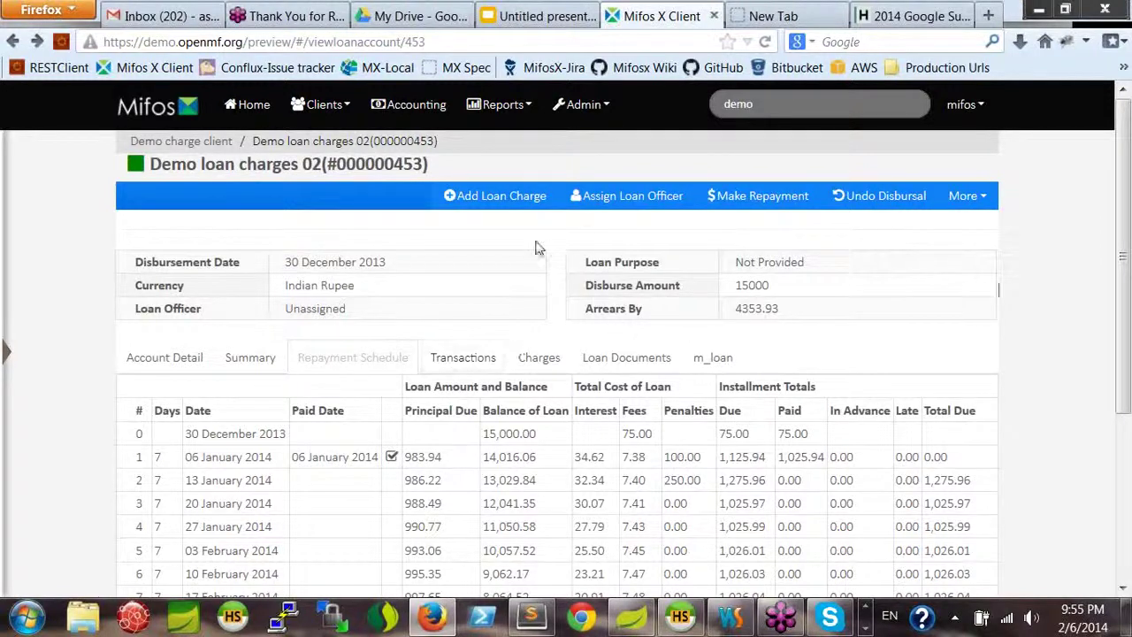
- Start a new loan application for Demo charge client using the Demo loan charges 02 product
left_click(197, 143)
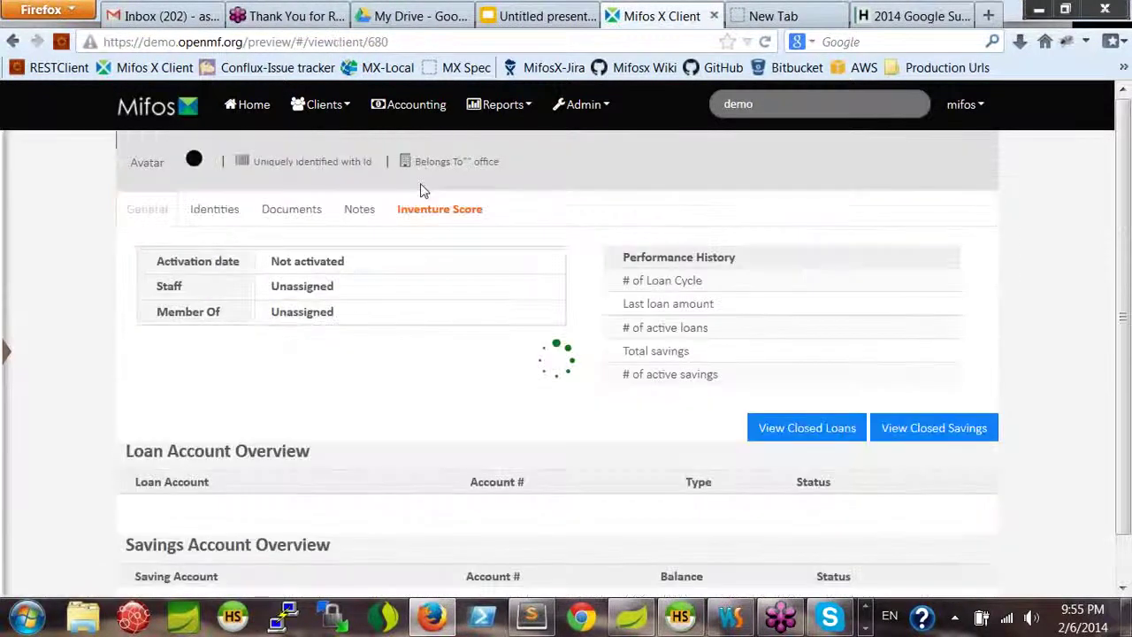
left_click(538, 243)
left_click(656, 290)
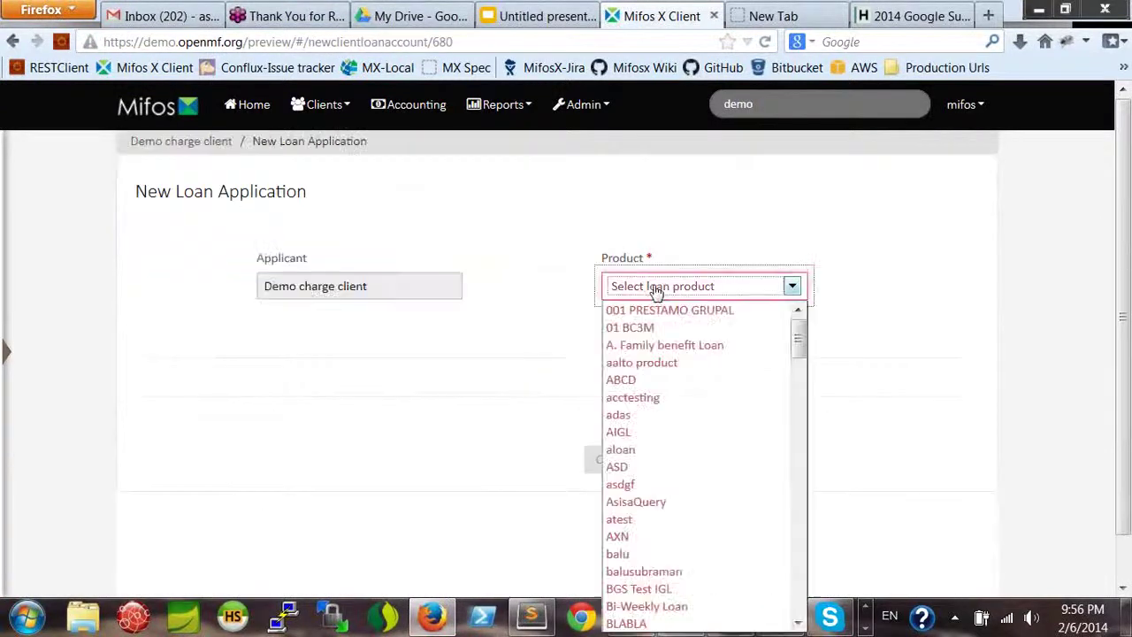
key("d")
key("d")
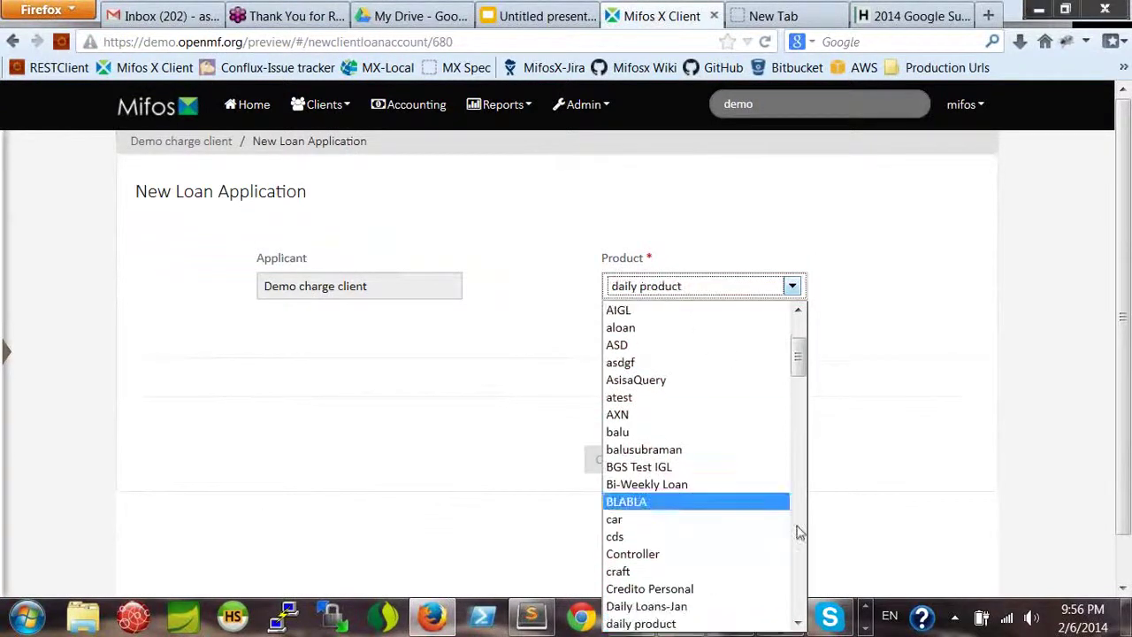
left_click(799, 623)
left_click(799, 622)
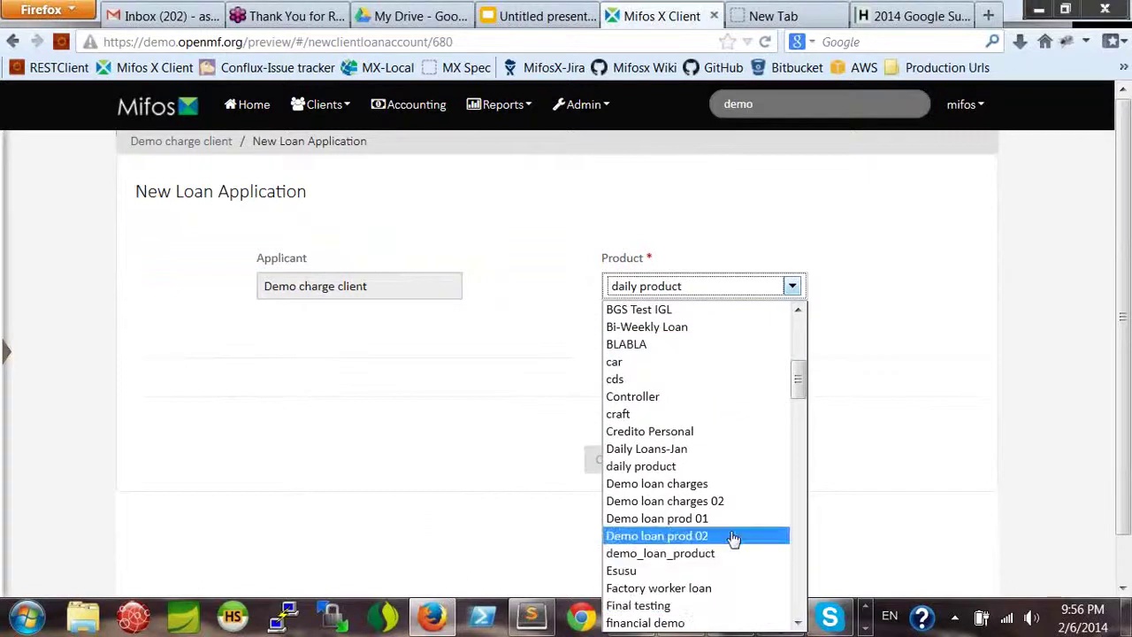
left_click(739, 503)
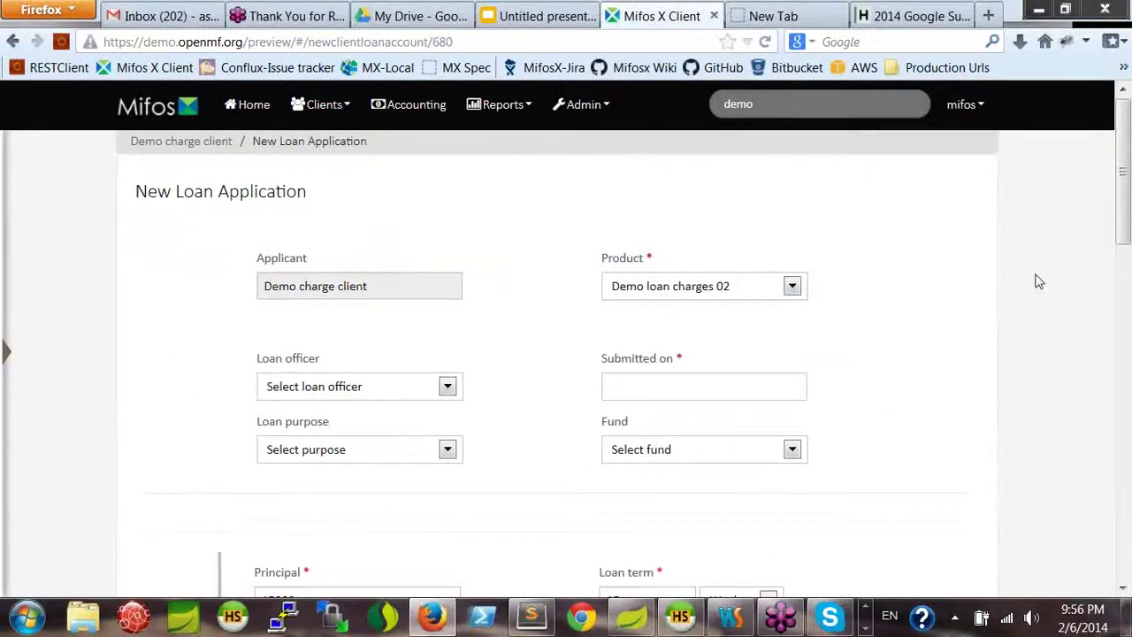
- Examine the new loan application's terms, settings and charges, including the accounts offered under Link savings
scroll(1036, 280, "down", 1)
scroll(1026, 288, "down", 7)
scroll(1009, 301, "down", 7)
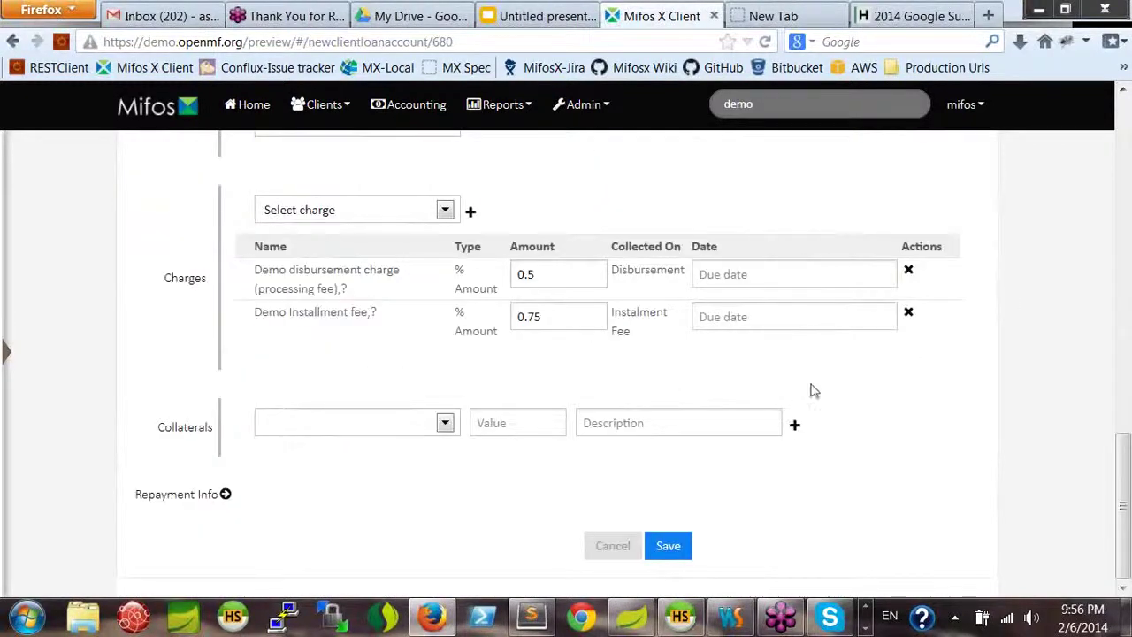
scroll(815, 390, "up", 1)
scroll(813, 389, "up", 1)
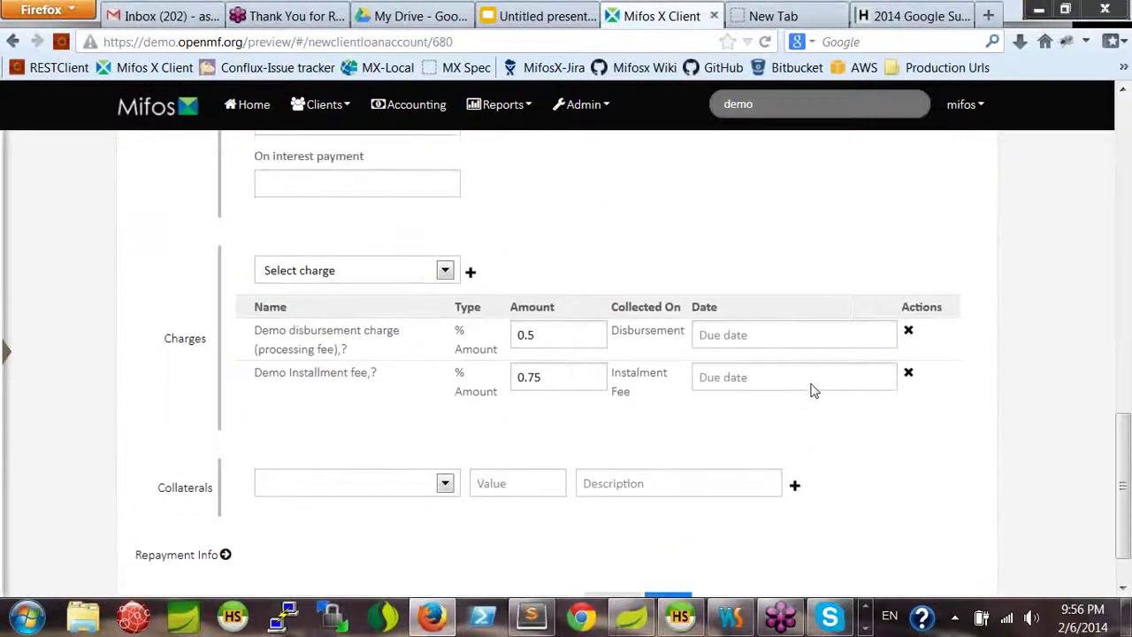
scroll(571, 359, "up", 4)
scroll(572, 360, "up", 2)
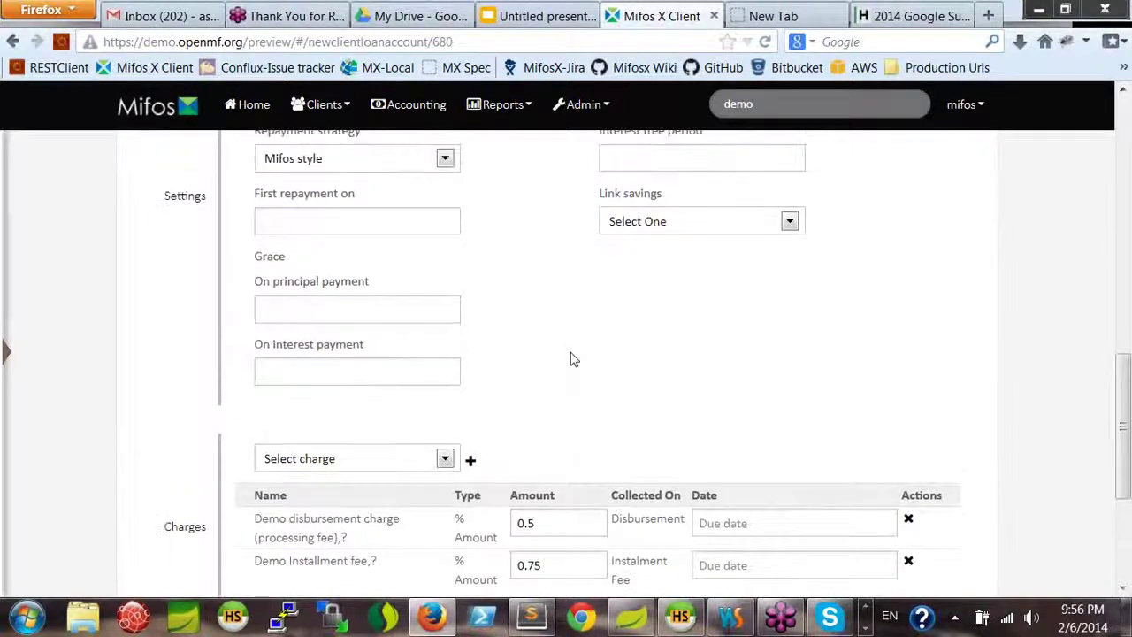
left_click(681, 288)
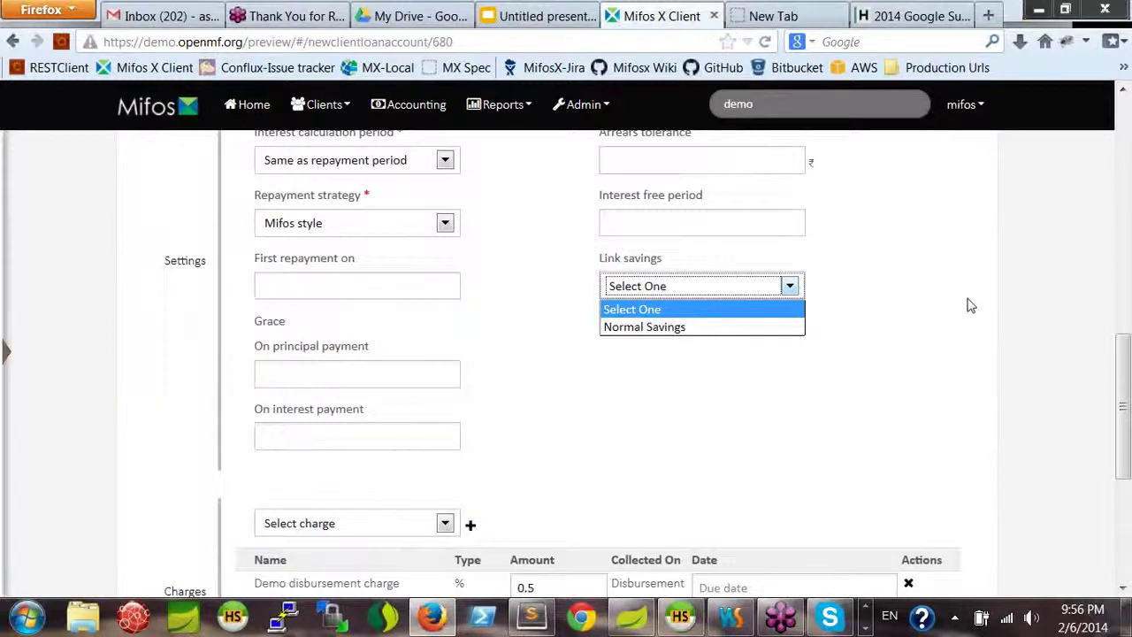
left_click(1115, 252)
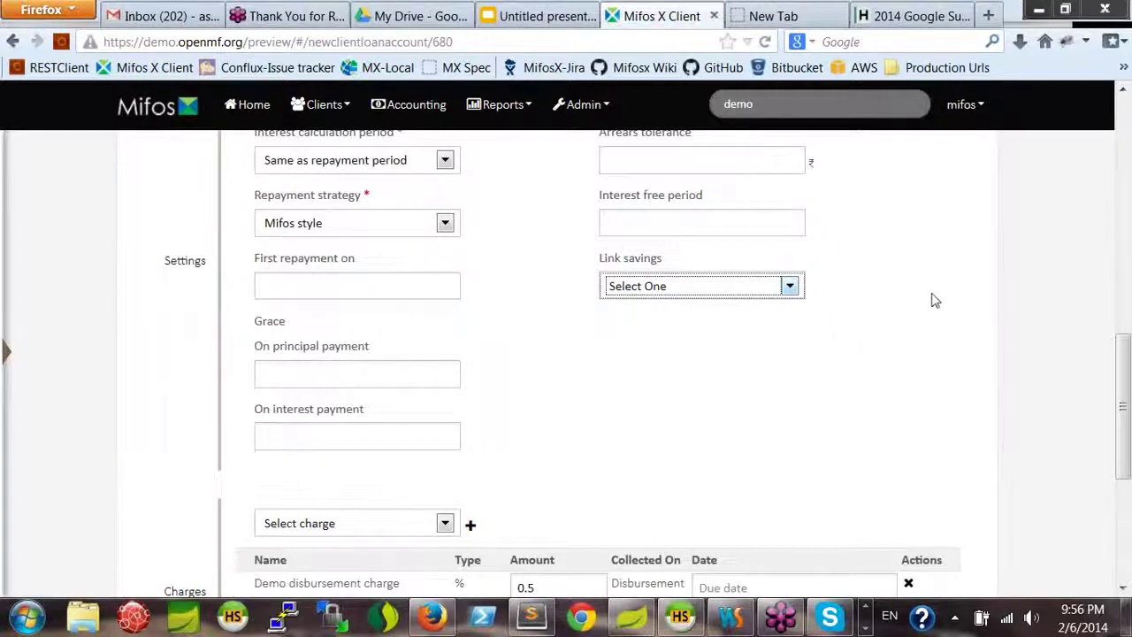
left_click_drag(1125, 366, 1125, 217)
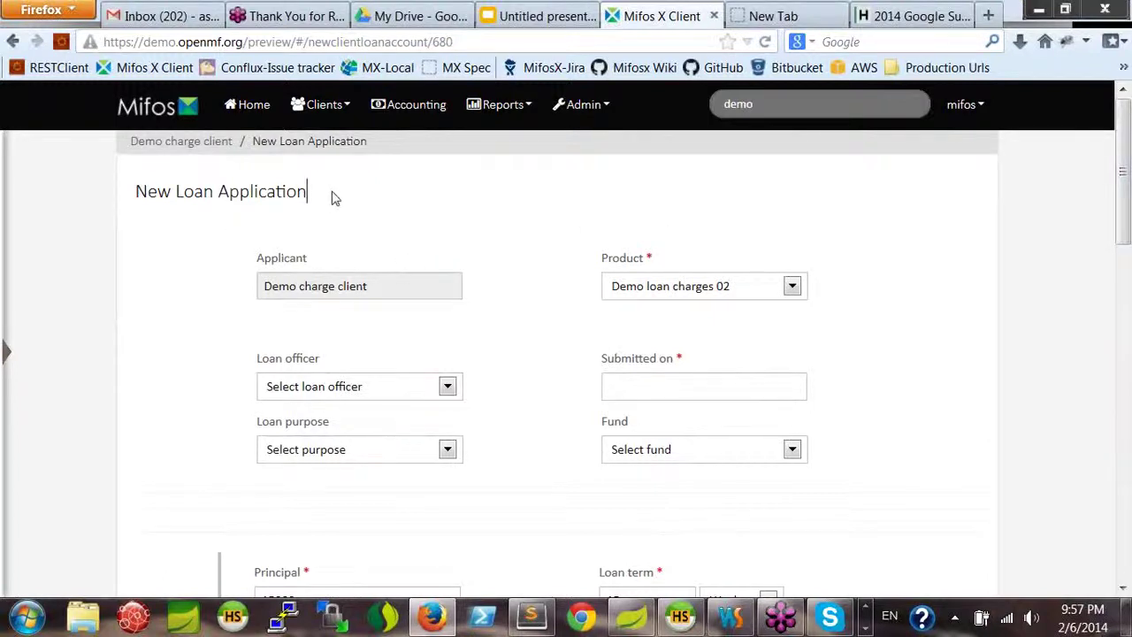
scroll(447, 194, "down", 2)
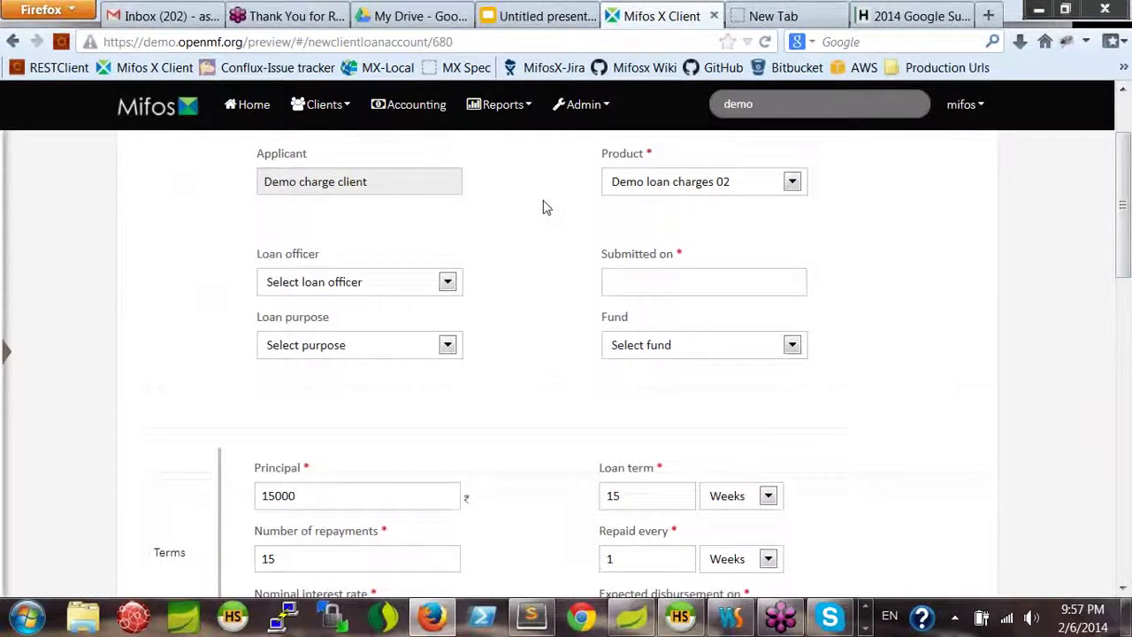
scroll(544, 207, "down", 5)
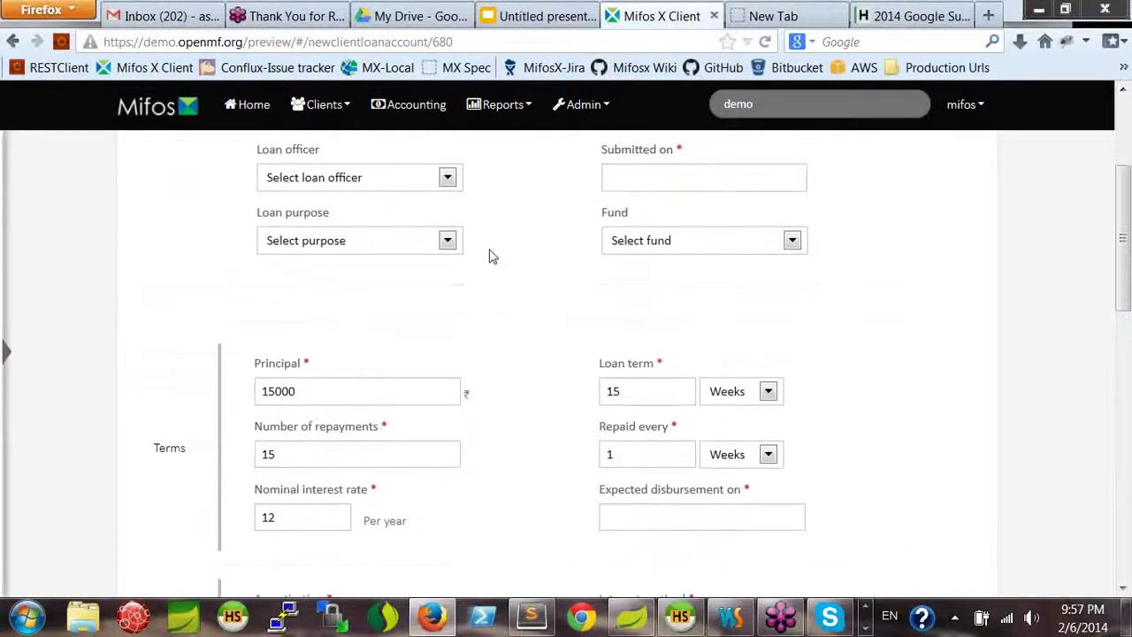
scroll(522, 253, "down", 2)
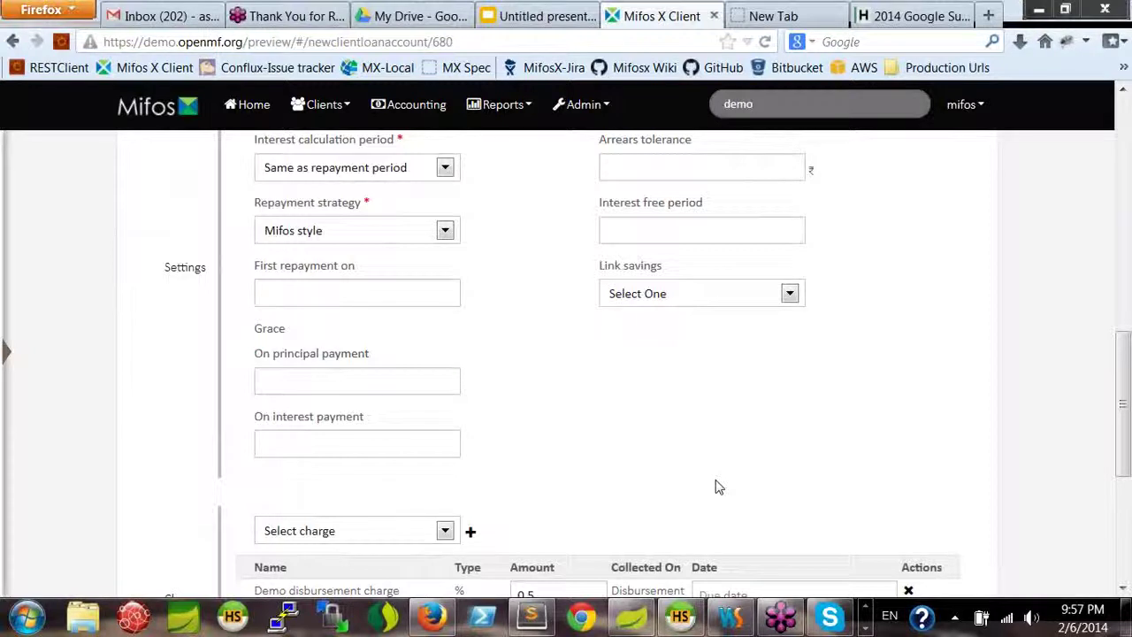
- Open a new charge definition and compare the fields offered when the charge applies to Savings and to Loan
left_click(598, 110)
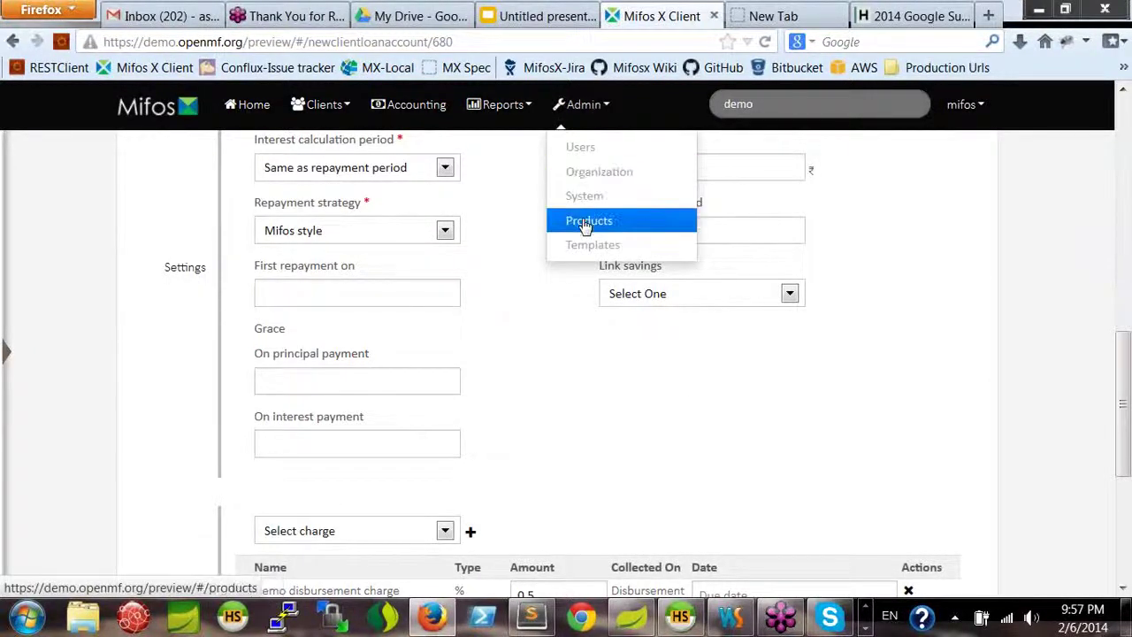
left_click(586, 223)
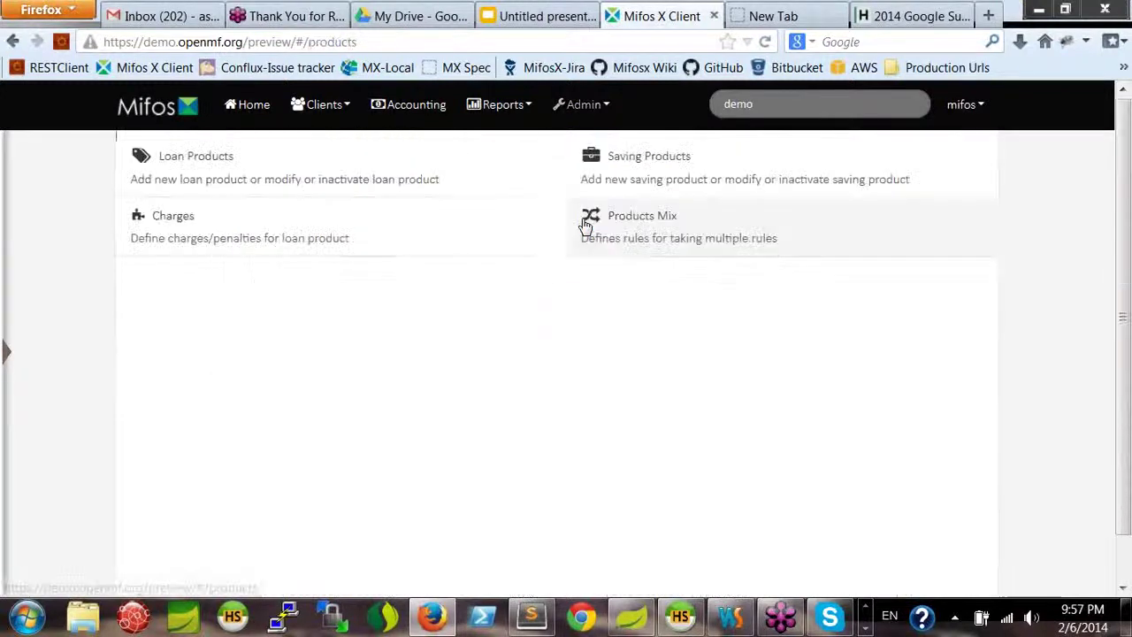
left_click(212, 235)
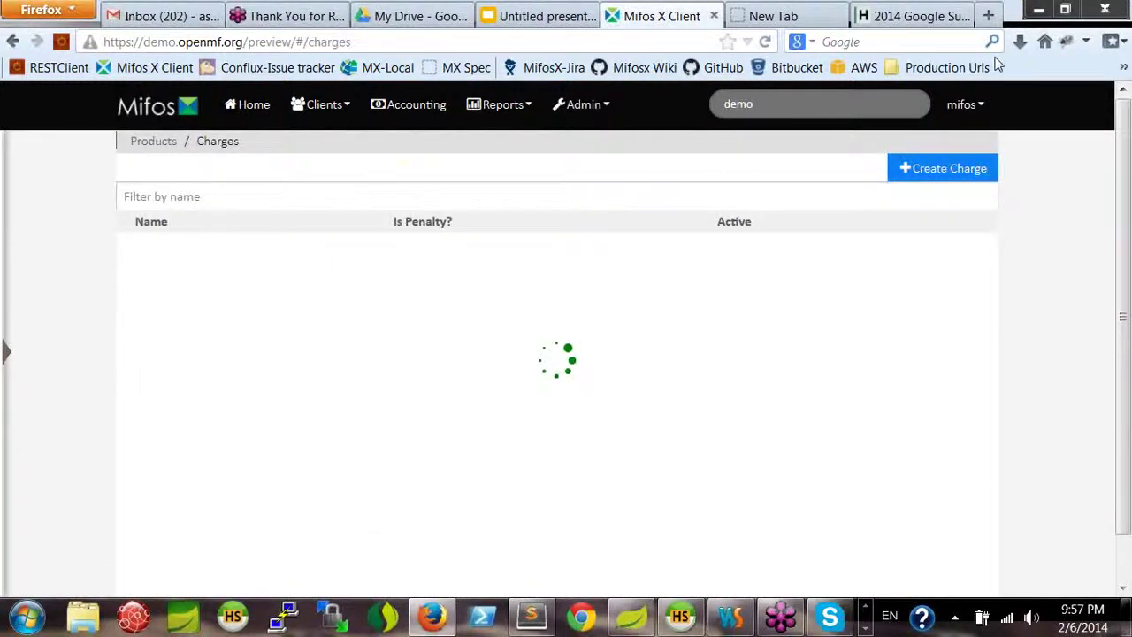
left_click(942, 168)
left_click(383, 183)
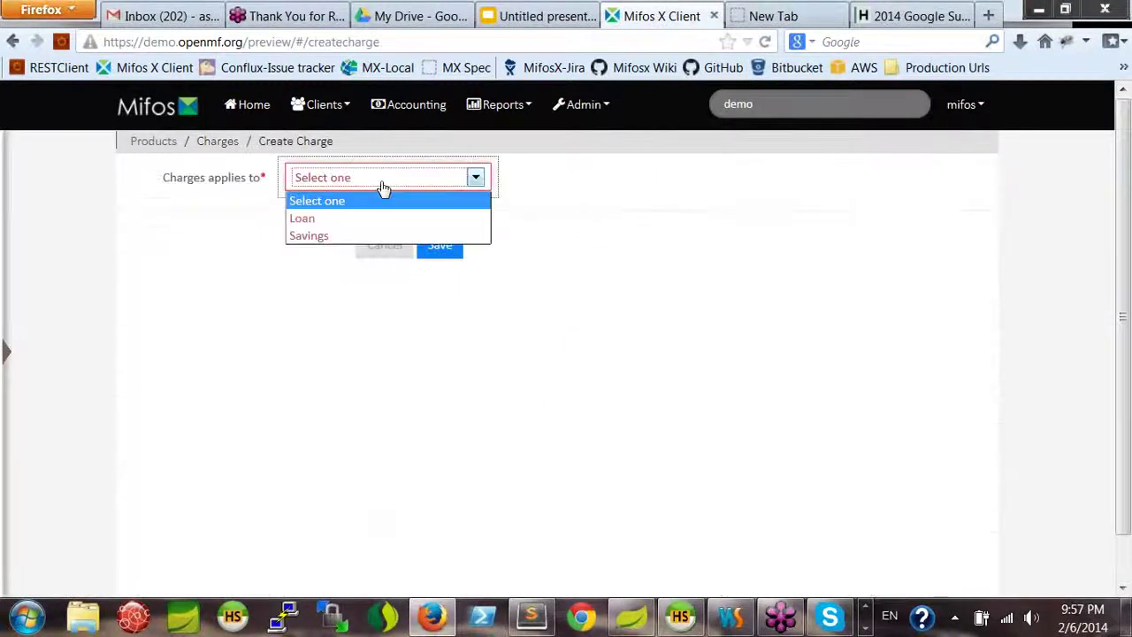
left_click(329, 237)
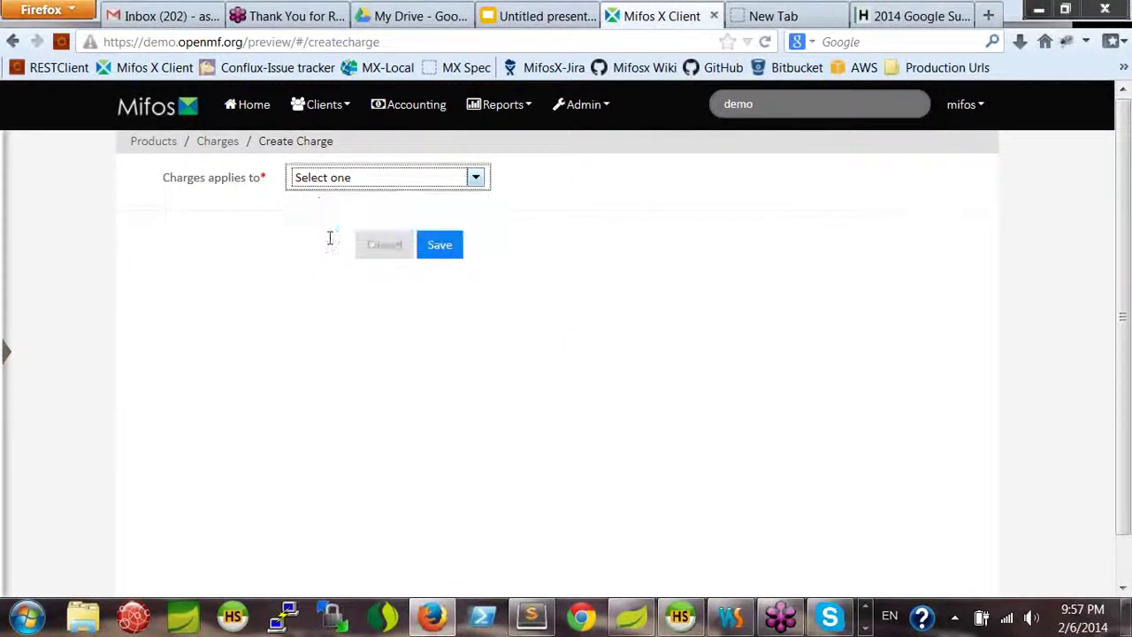
left_click(539, 192)
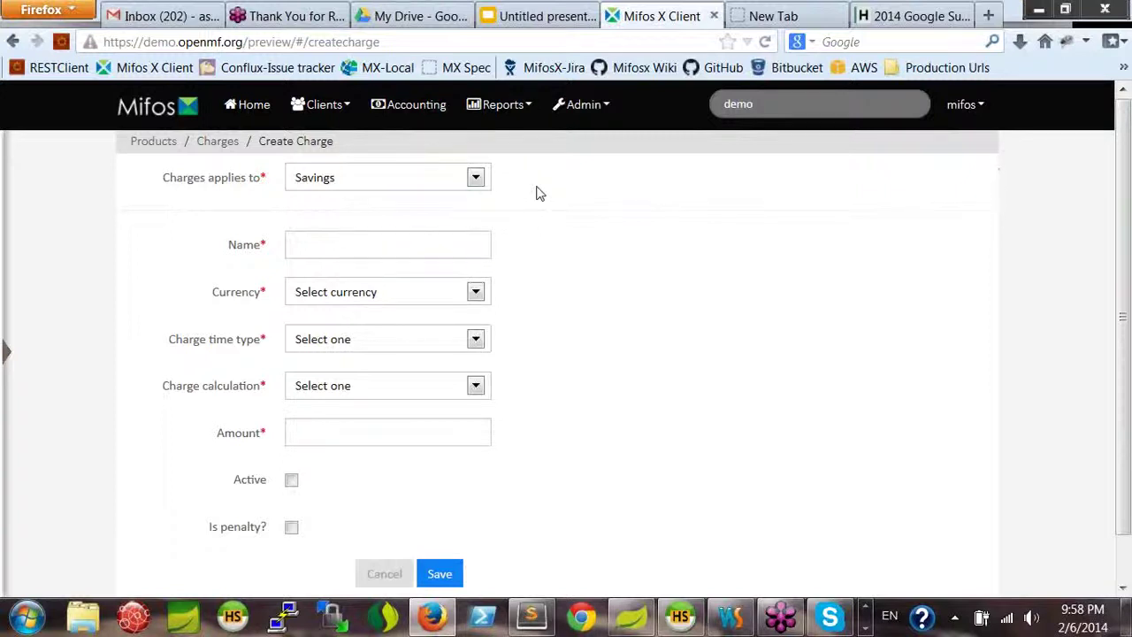
left_click(477, 182)
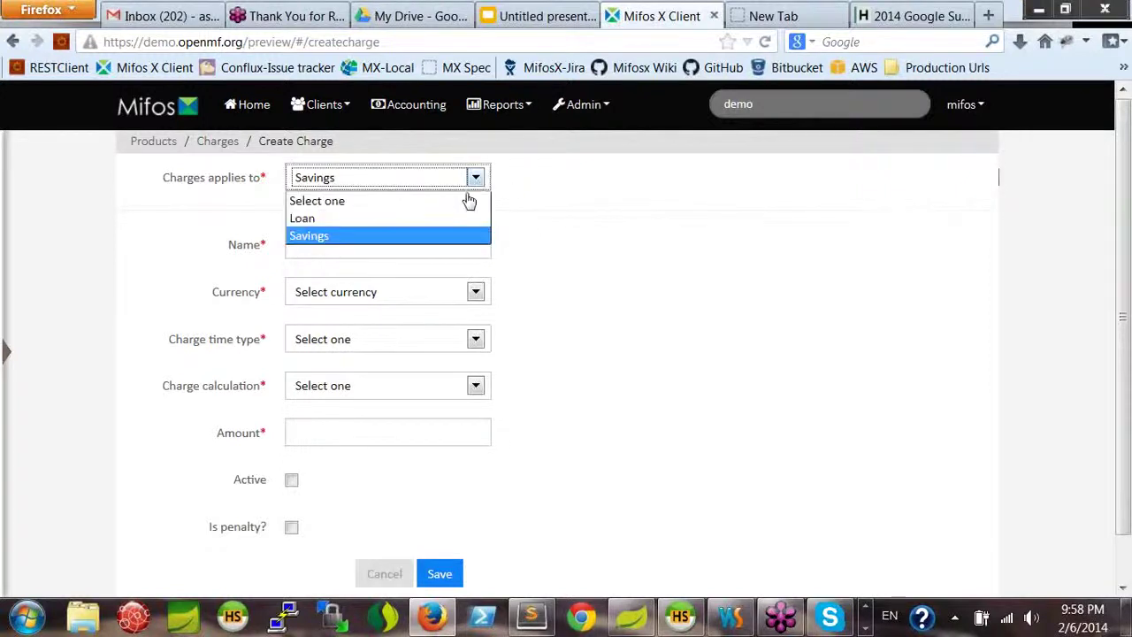
left_click(444, 220)
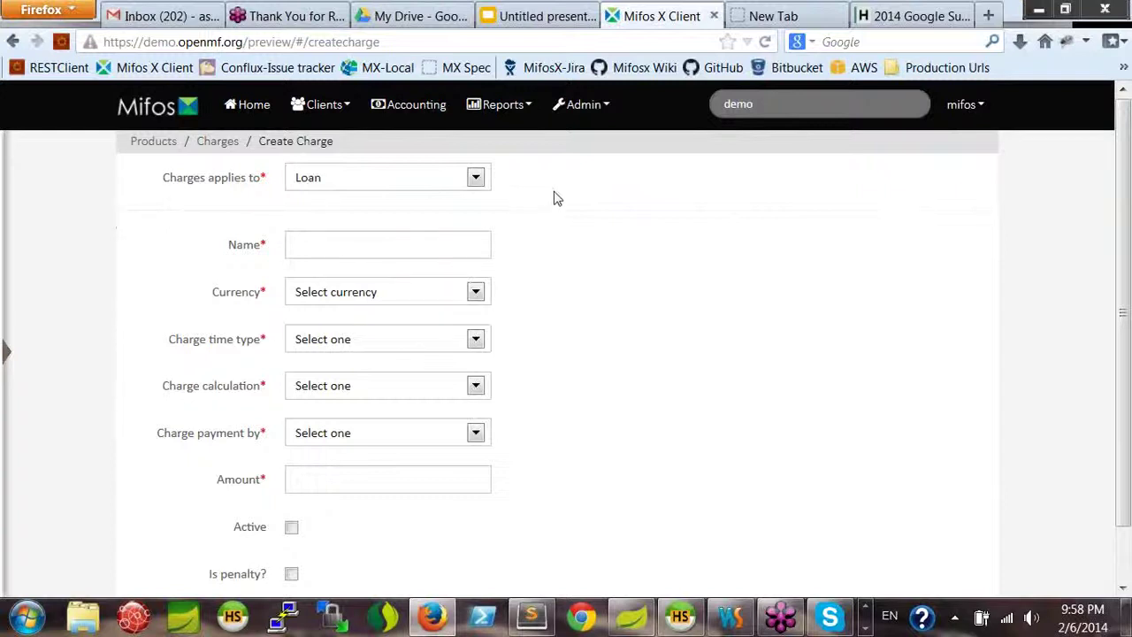
- Search for demo and open the Demo charge client record
left_click(324, 105)
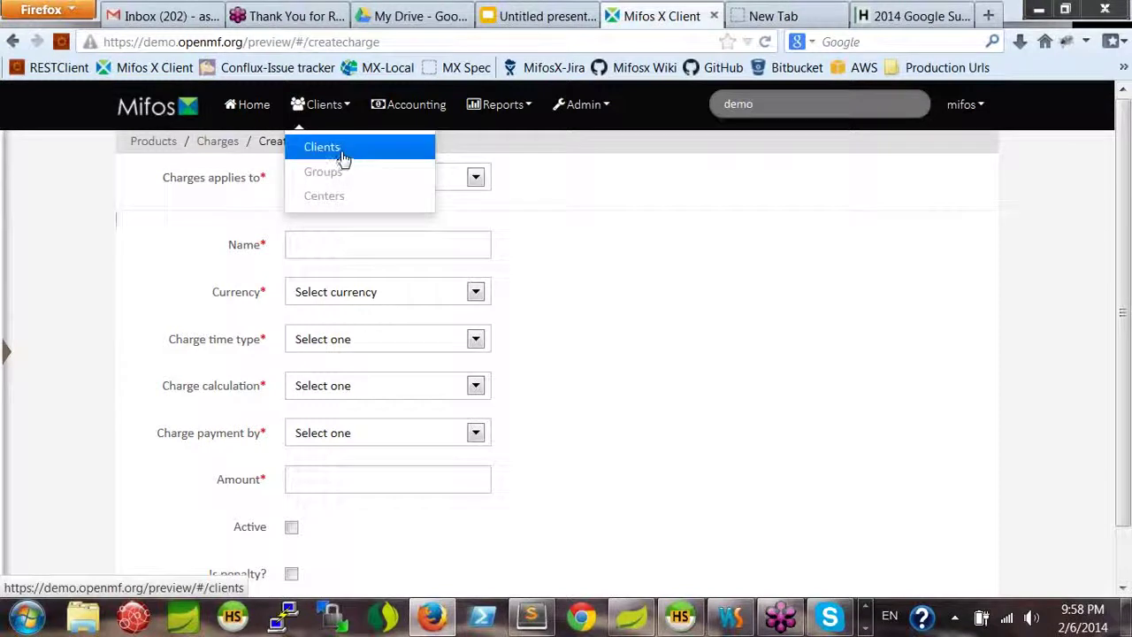
left_click(341, 154)
left_click(884, 109)
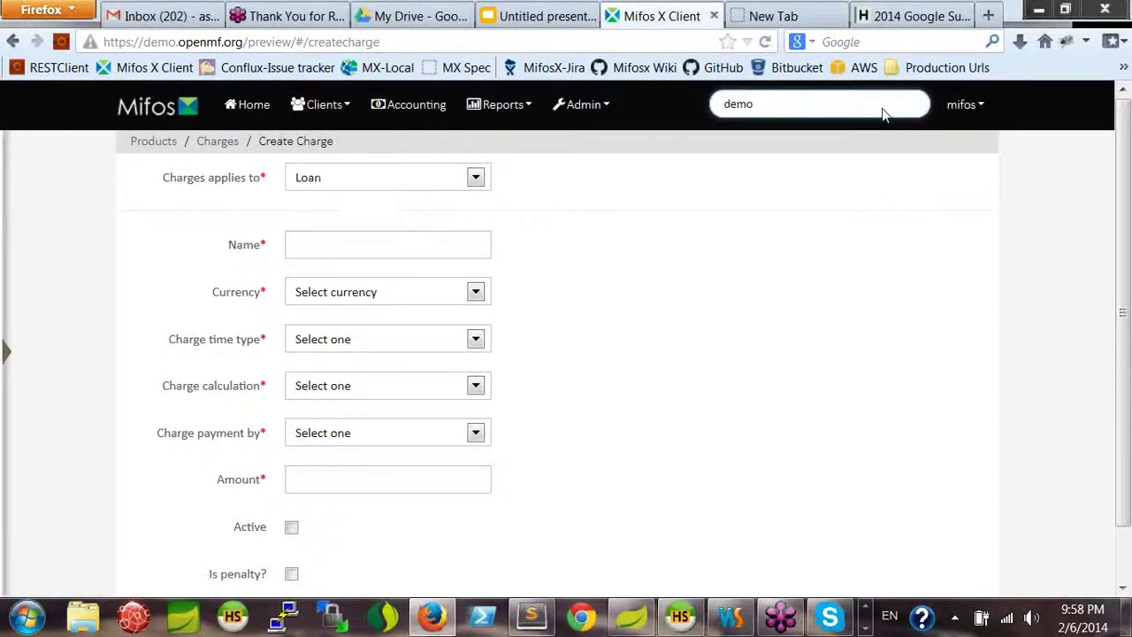
key("Return")
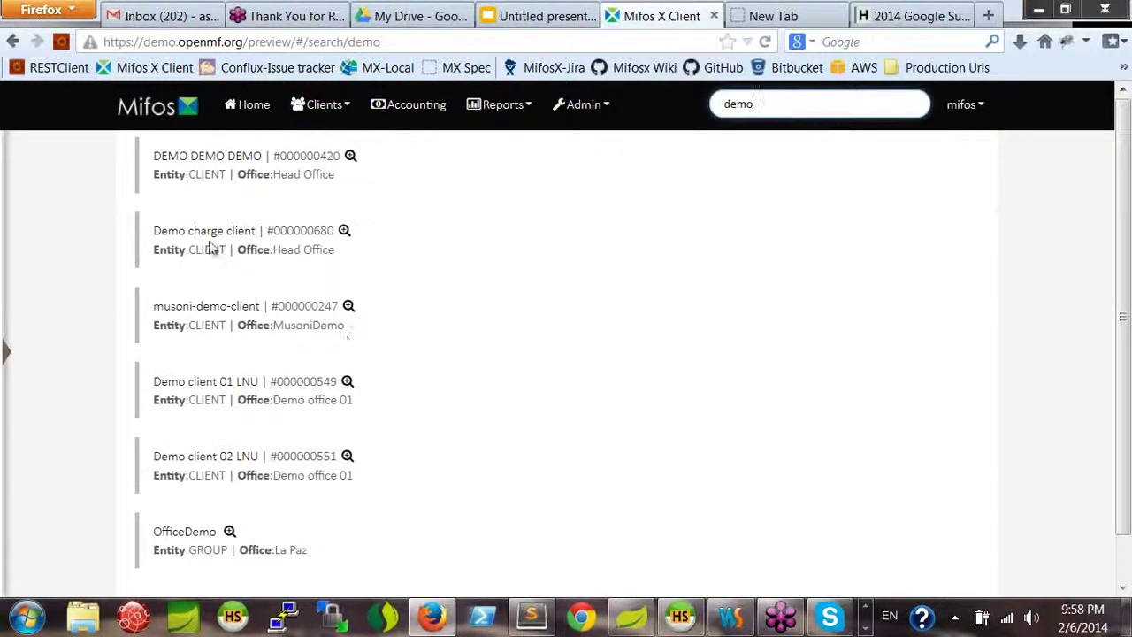
left_click(211, 237)
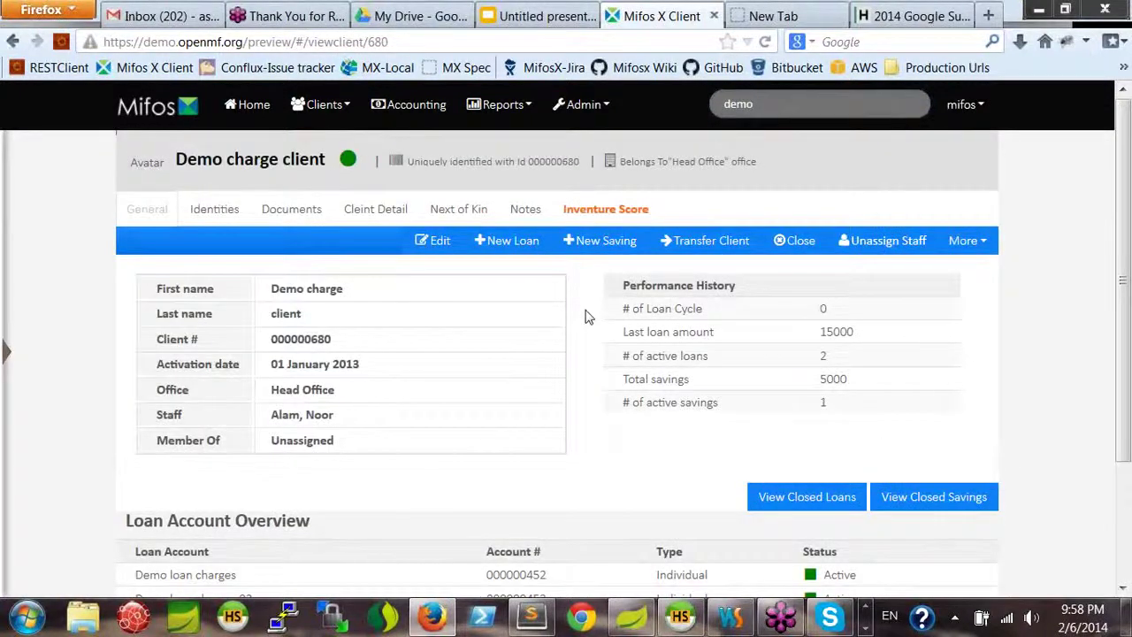
scroll(588, 317, "down", 3)
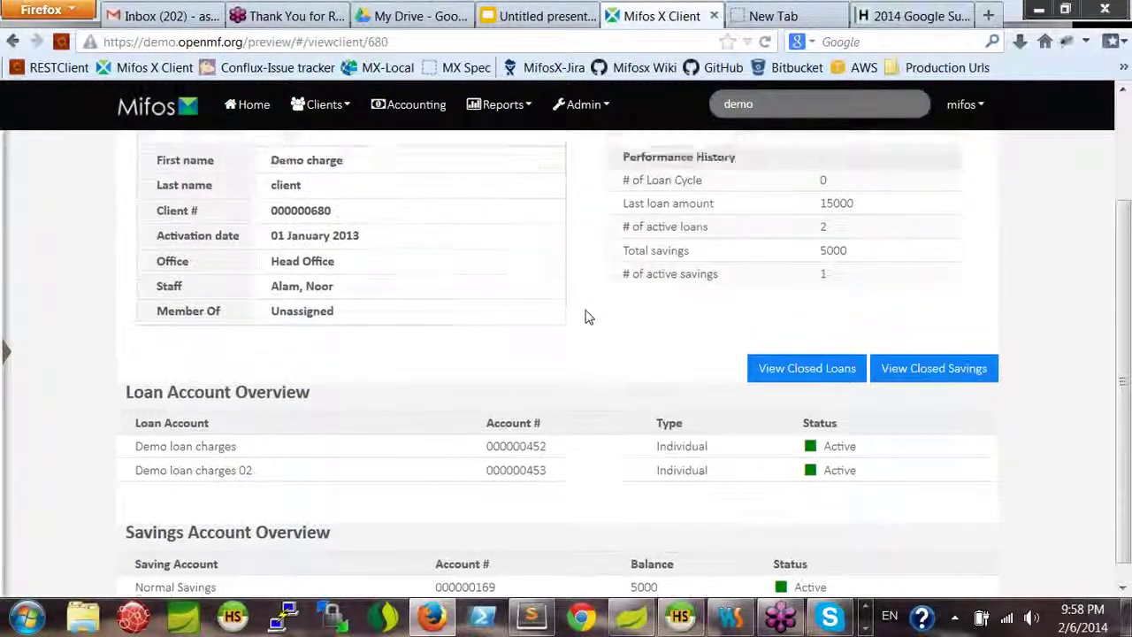
scroll(587, 317, "up", 3)
- Start a new loan application for the client using the Demo loan charges 02 product
left_click(506, 240)
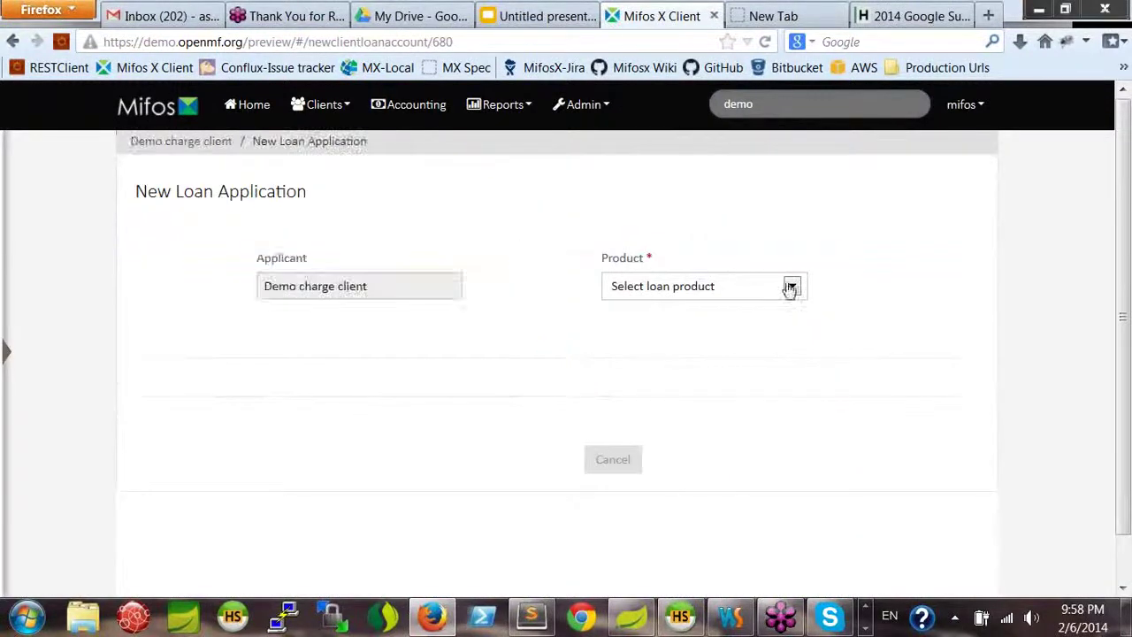
left_click(790, 287)
key("d")
key("Down")
key("Down")
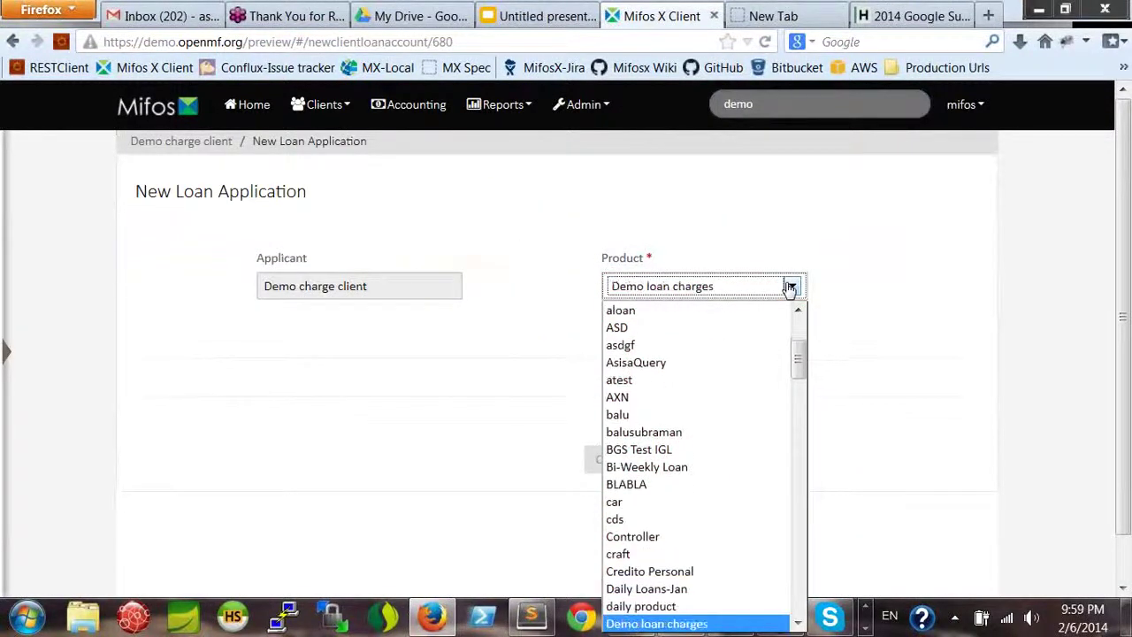
key("Down")
left_click(713, 623)
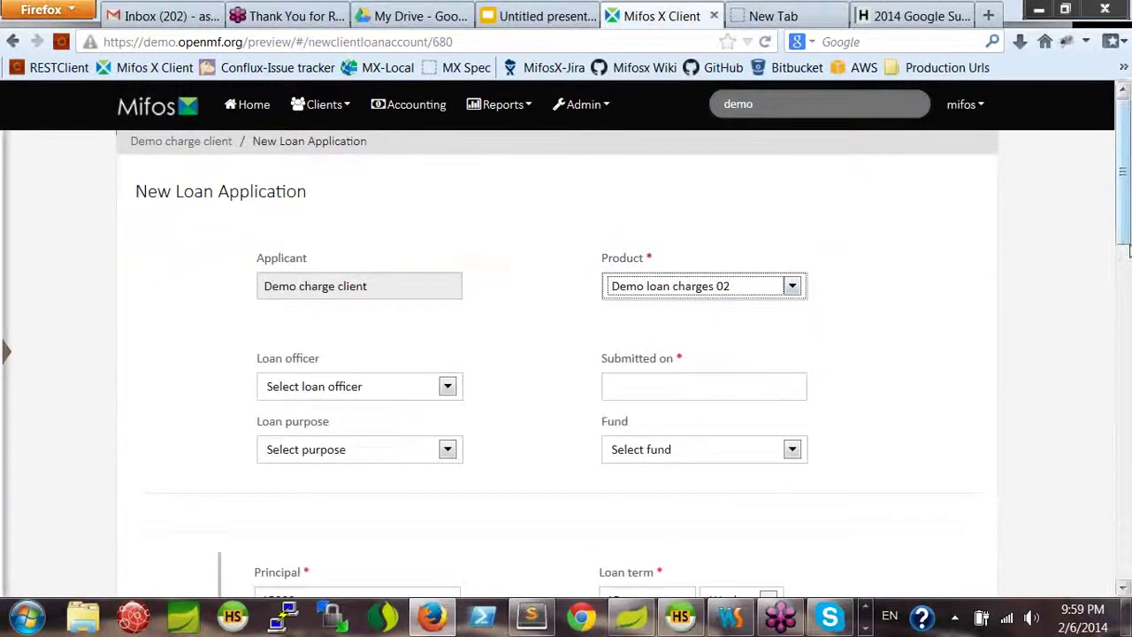
- Link the Normal Savings account to the loan application in its settings
left_click_drag(1125, 249, 1125, 288)
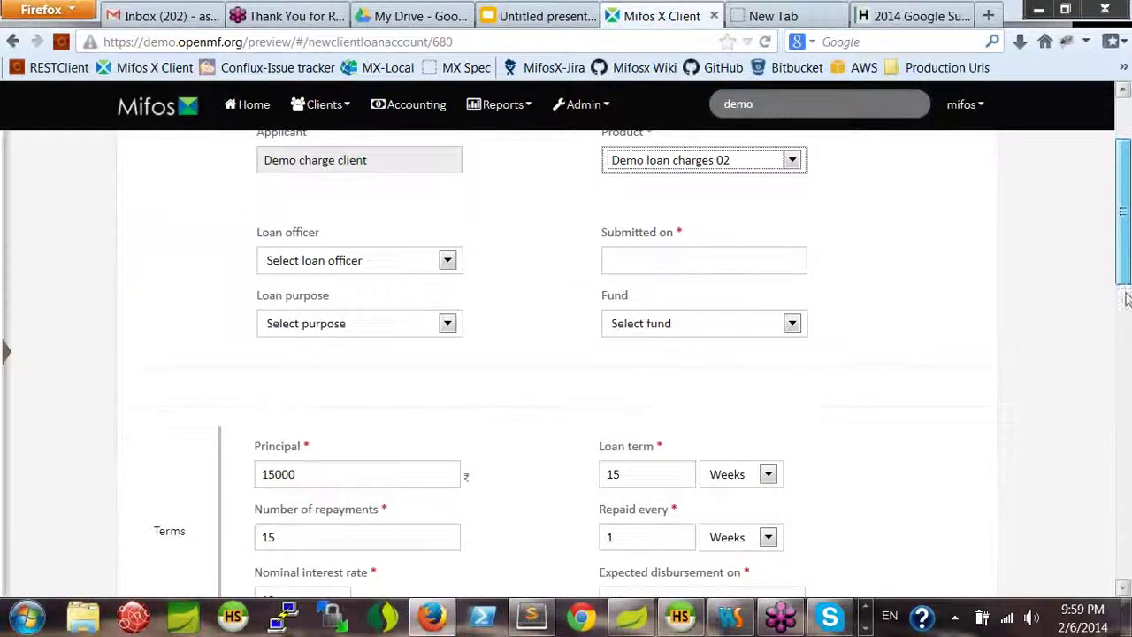
scroll(1125, 285, "down", 1)
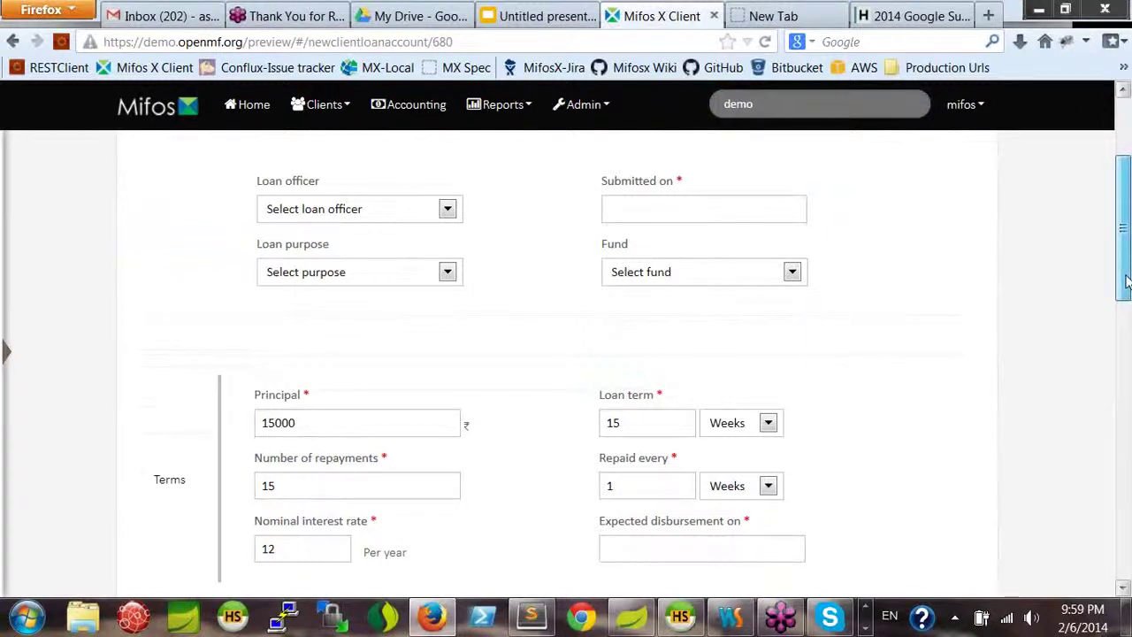
left_click_drag(1125, 292, 1125, 260)
scroll(938, 376, "down", 6)
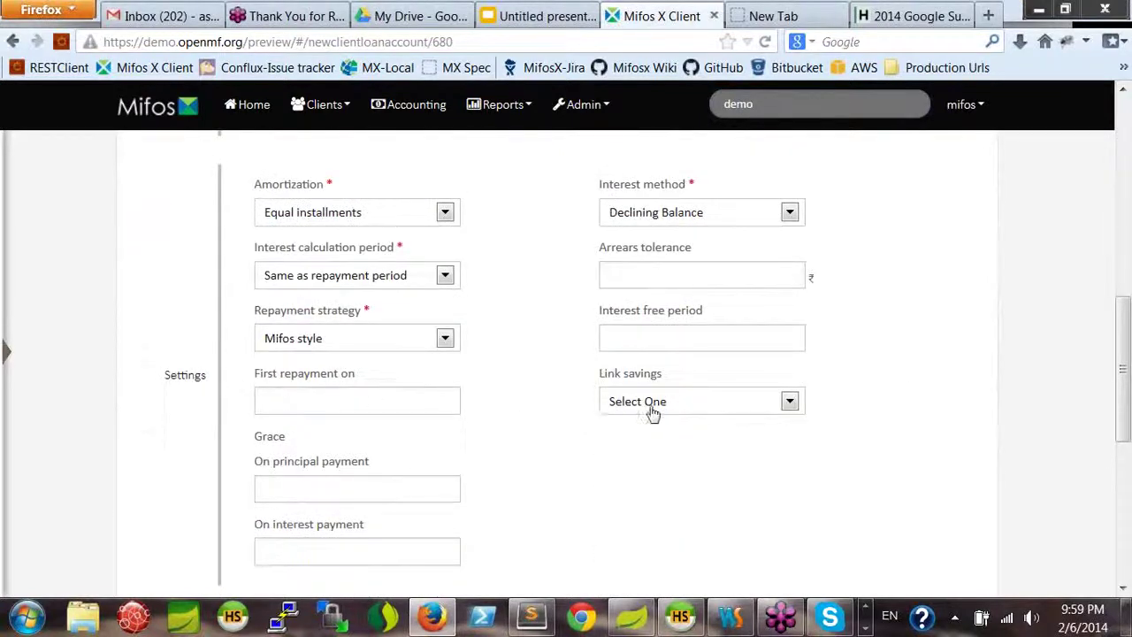
left_click(675, 409)
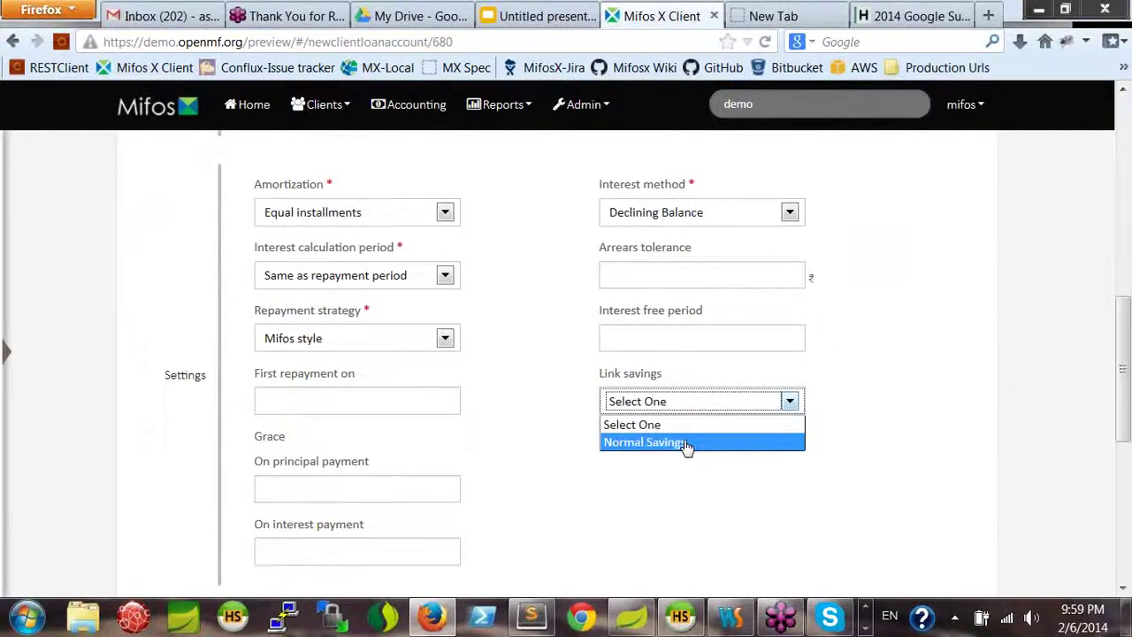
left_click(687, 445)
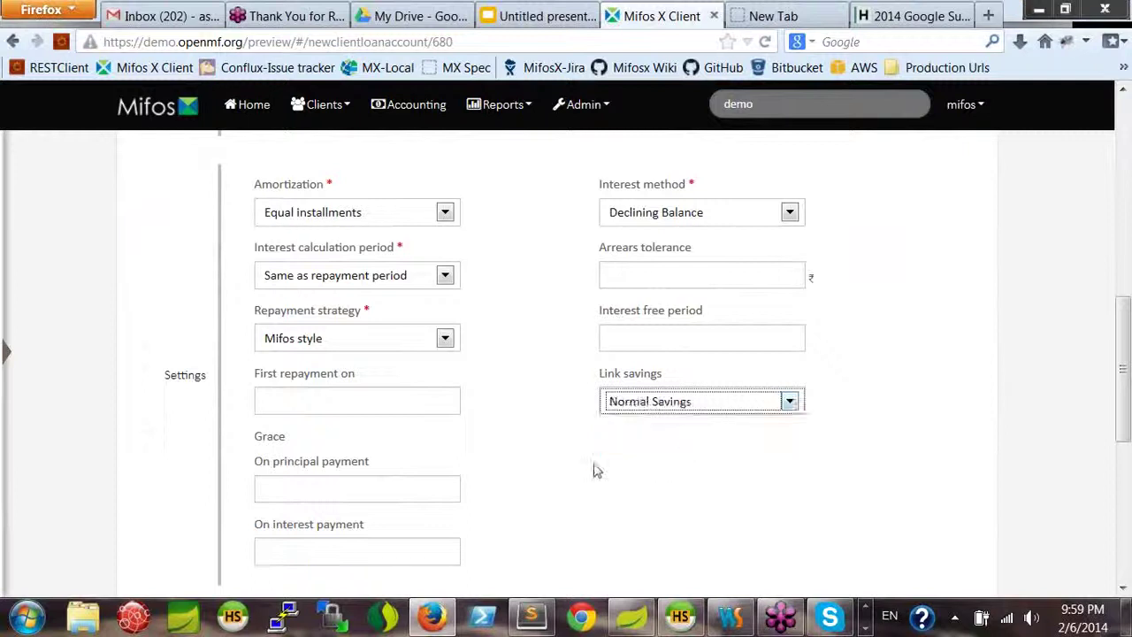
- Set the loan application's submitted-on date to 17 December 2013
scroll(915, 430, "up", 6)
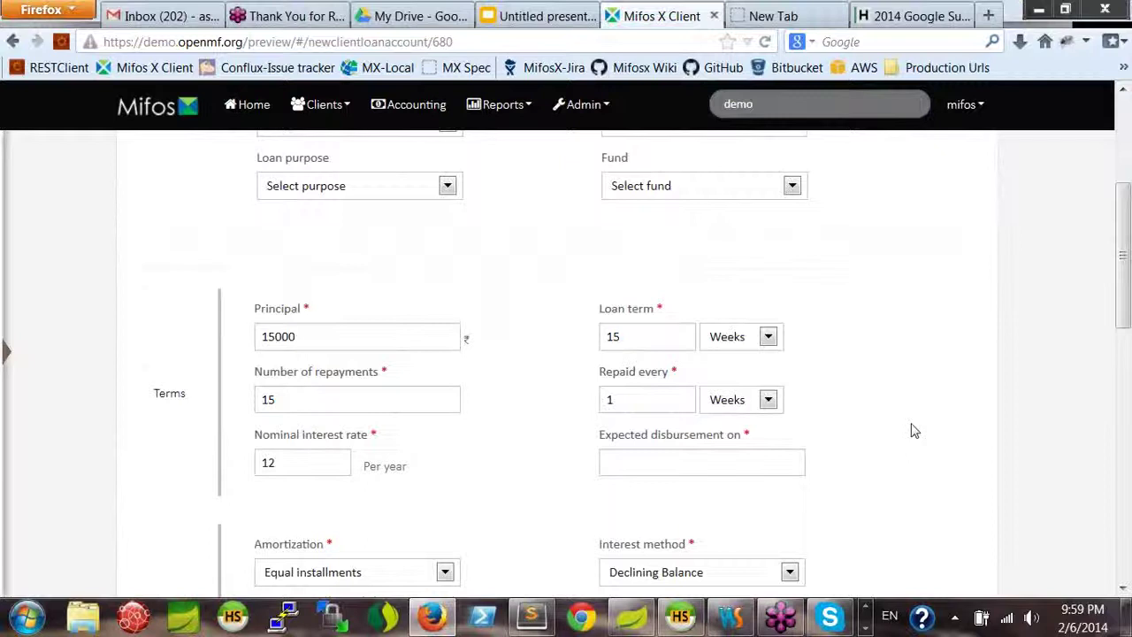
scroll(914, 430, "up", 4)
left_click(618, 384)
left_click(640, 424)
left_click(644, 425)
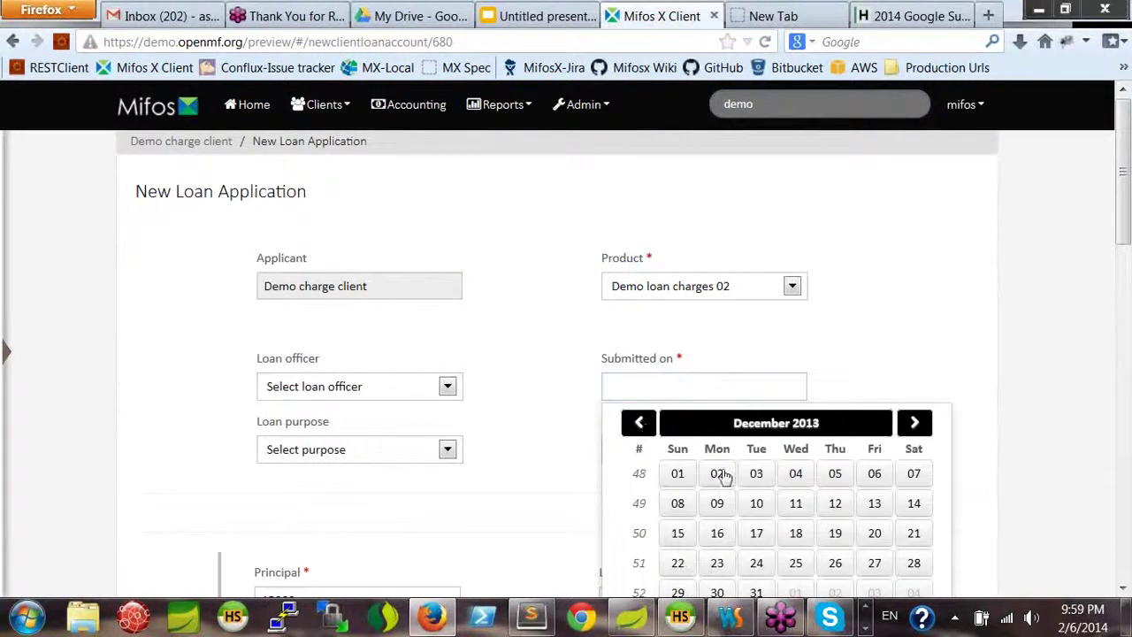
left_click(758, 534)
- Set the loan's expected disbursement date to 24 December 2013
scroll(555, 471, "down", 5)
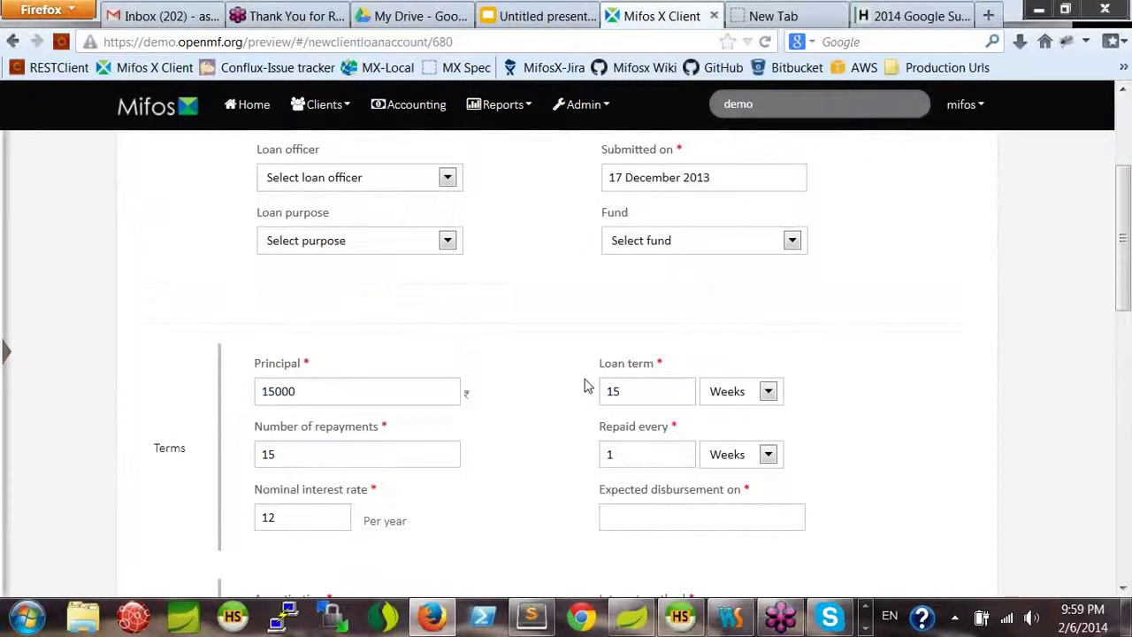
scroll(587, 387, "down", 3)
left_click(665, 207)
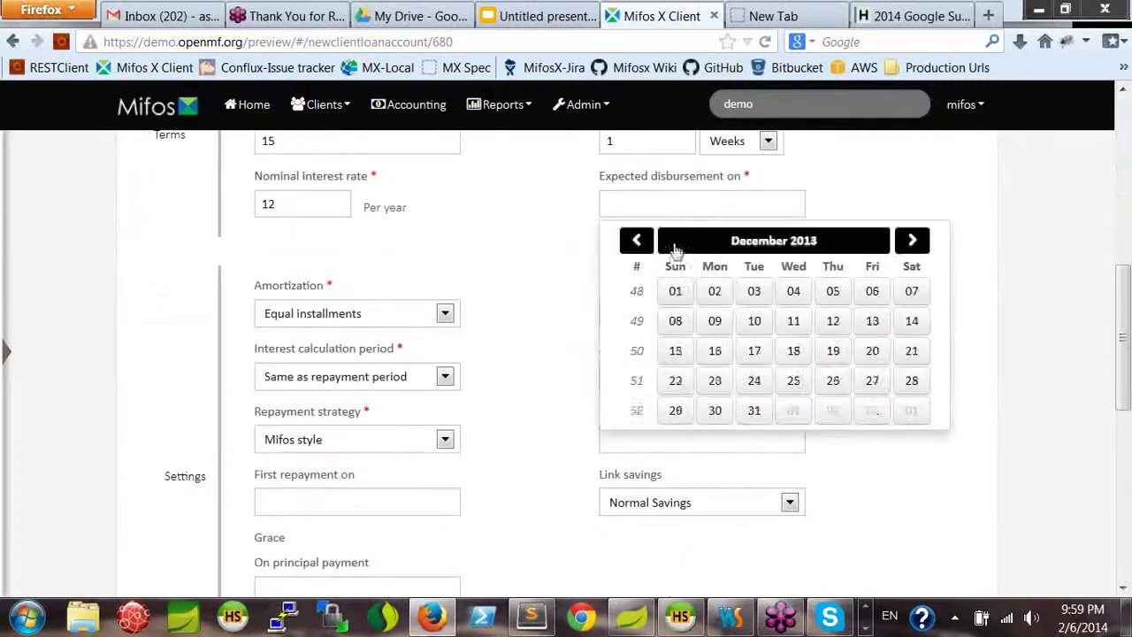
left_click(754, 382)
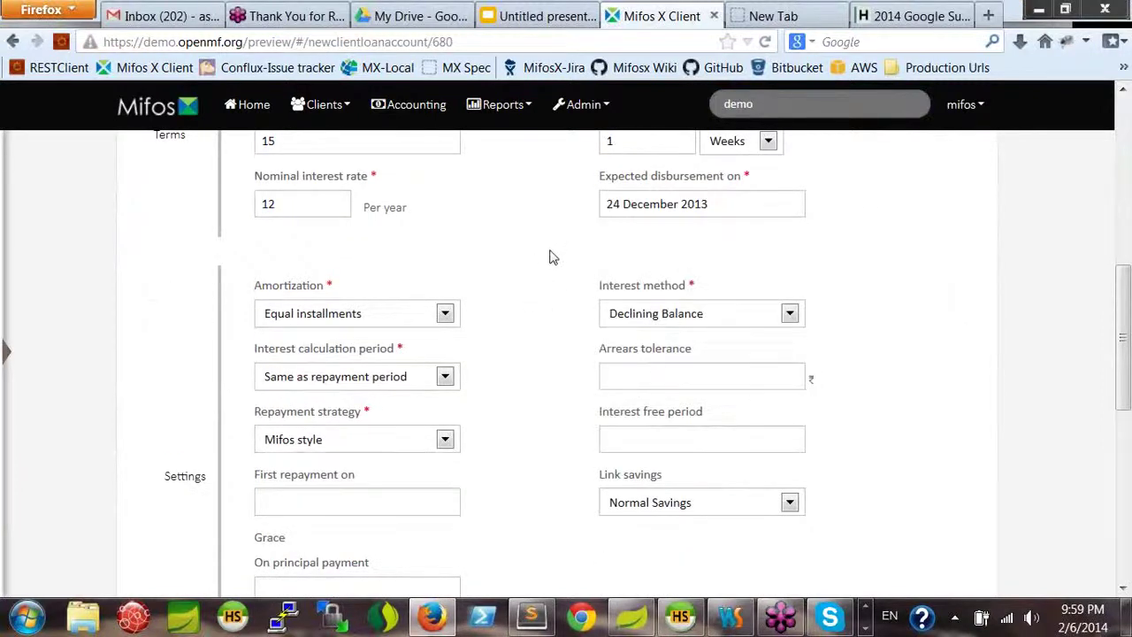
- Review the loan application's terms, settings, linked savings account and charges
scroll(549, 256, "up", 3)
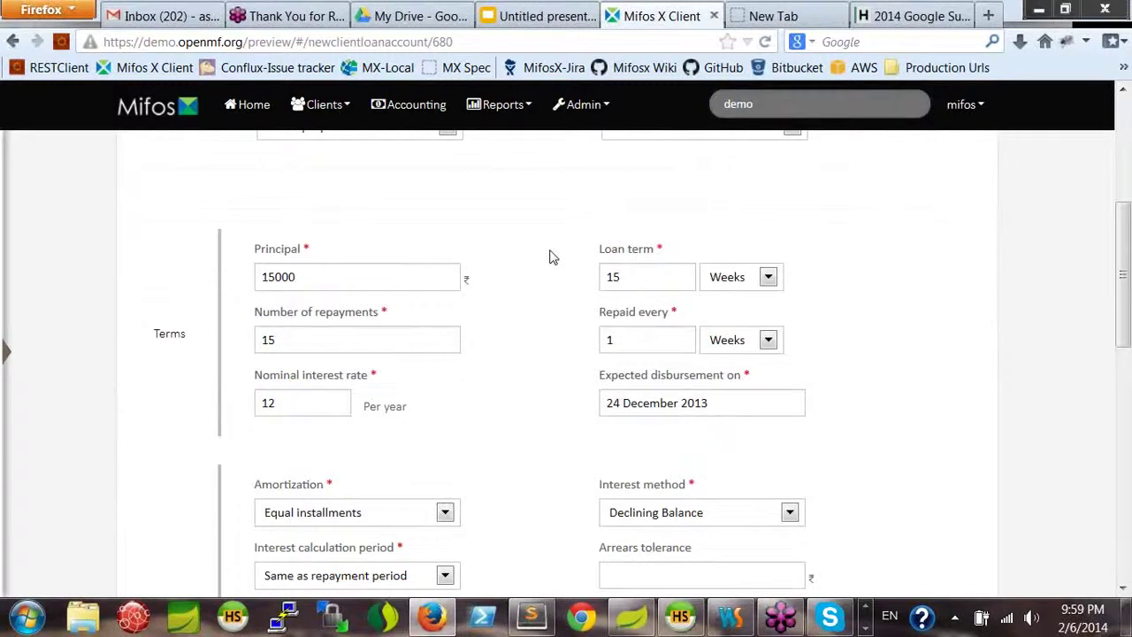
scroll(549, 256, "up", 2)
scroll(552, 258, "down", 7)
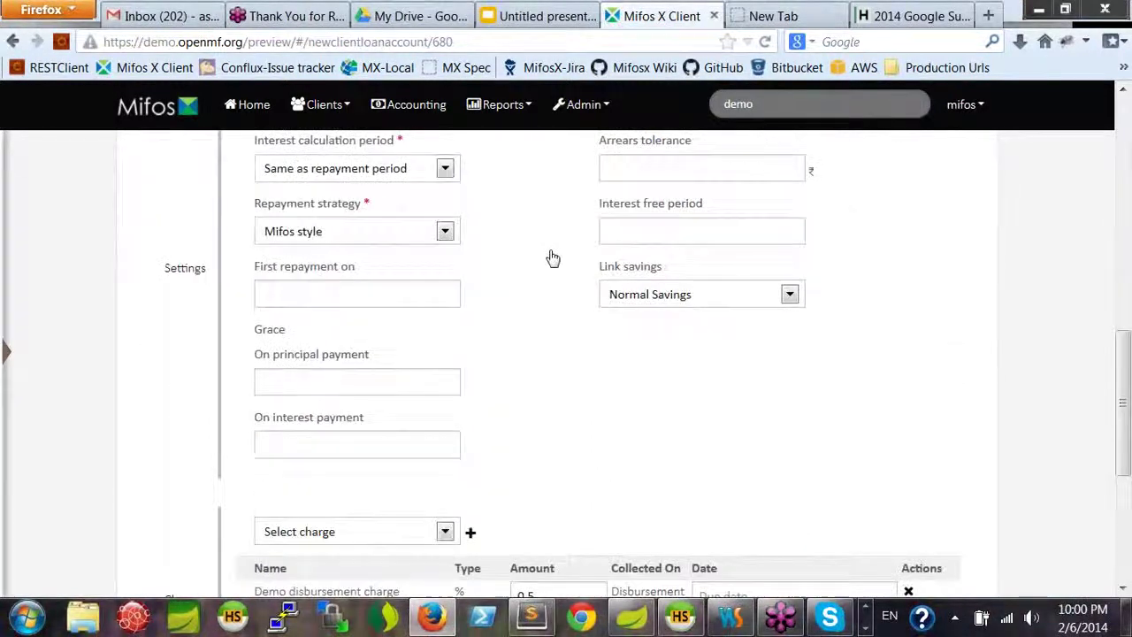
scroll(552, 257, "down", 3)
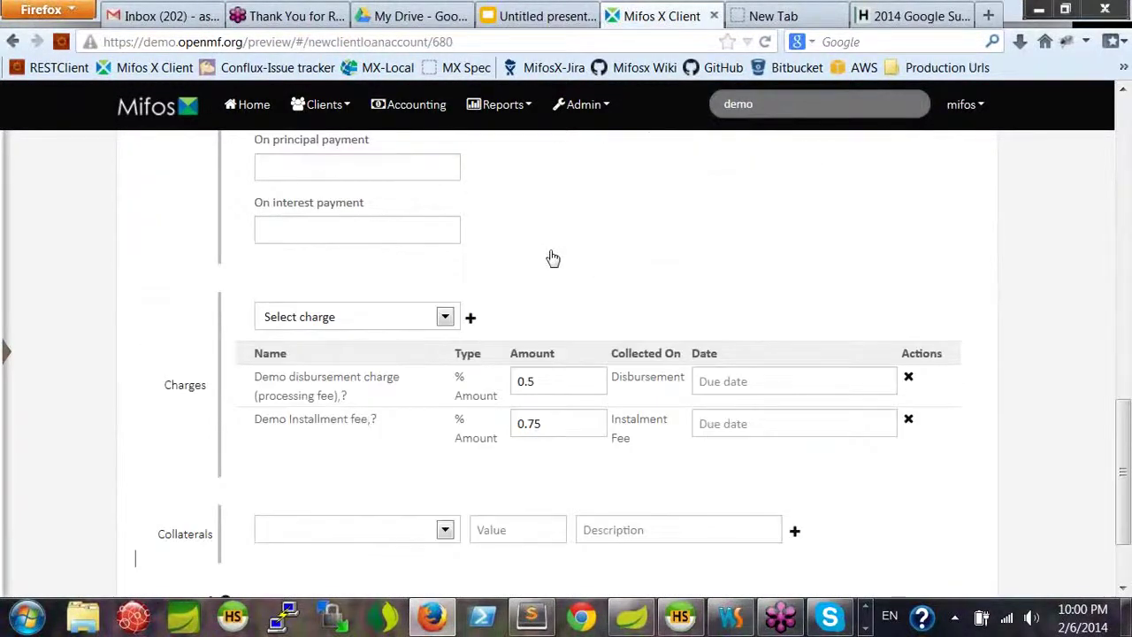
scroll(548, 258, "down", 2)
scroll(593, 379, "up", 5)
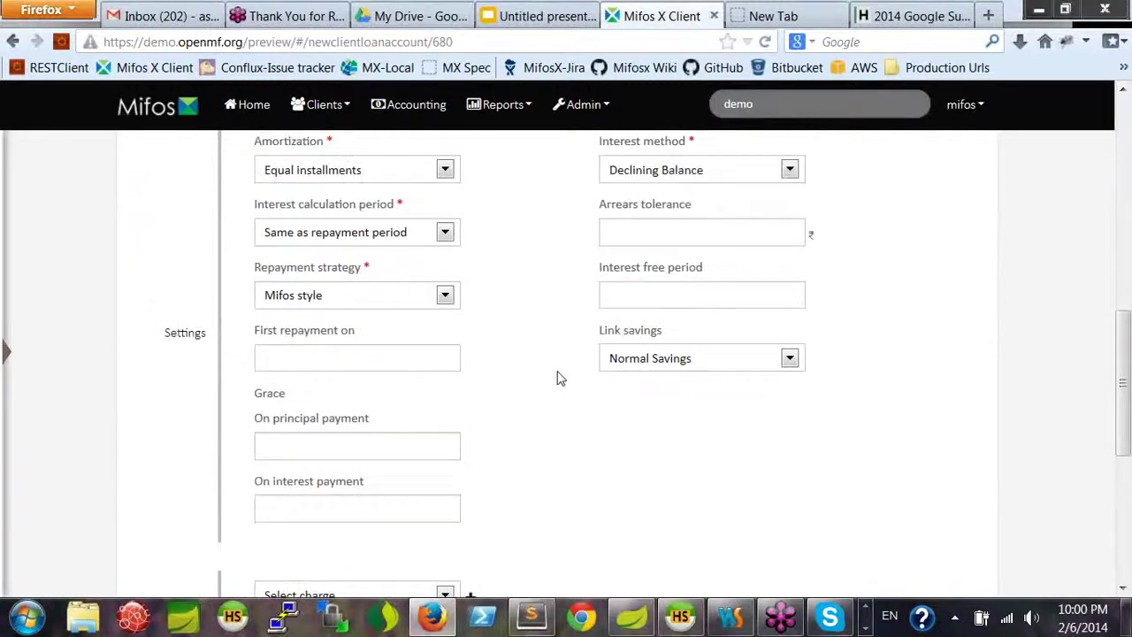
scroll(557, 378, "up", 5)
scroll(540, 341, "up", 4)
scroll(540, 341, "down", 7)
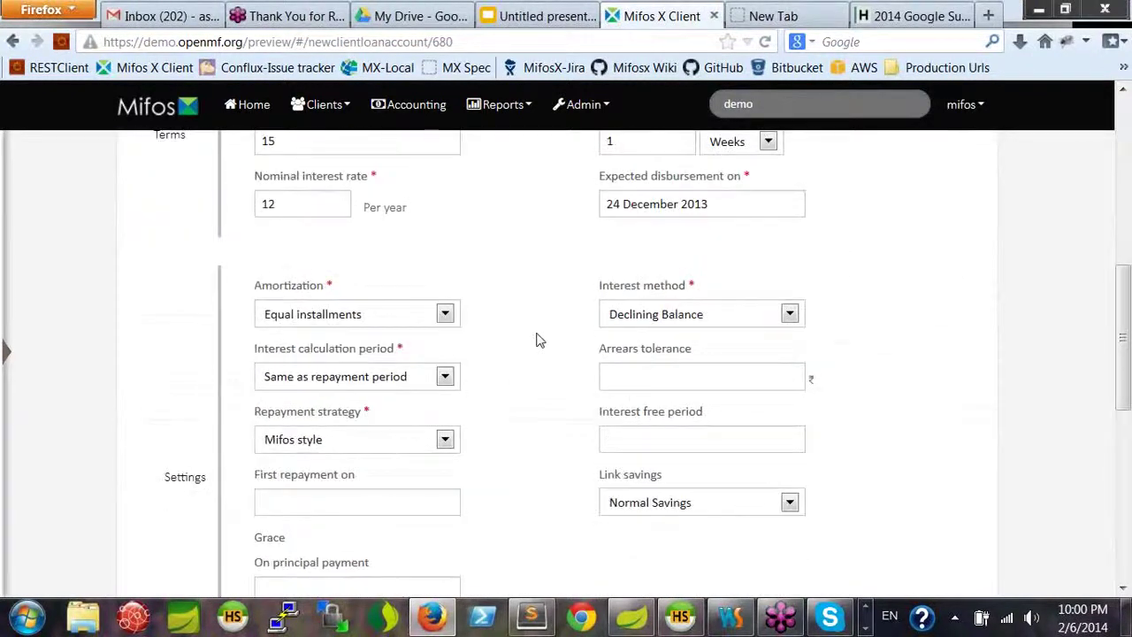
- Add the "Demo charge (deduct from savings)" charge to the loan application
scroll(537, 338, "down", 7)
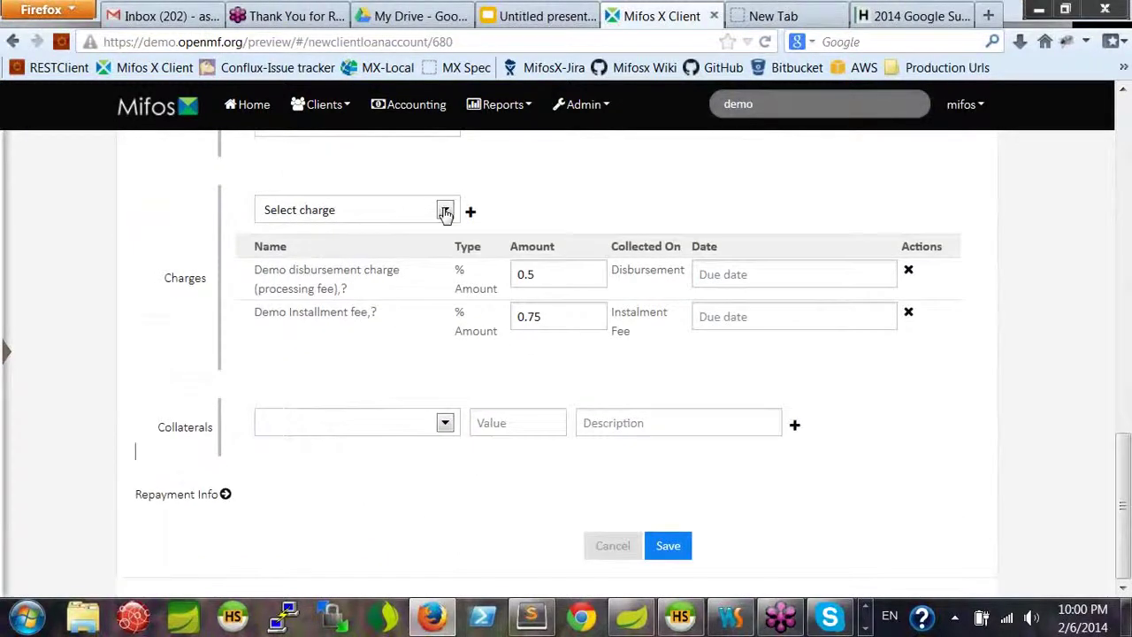
left_click(445, 212)
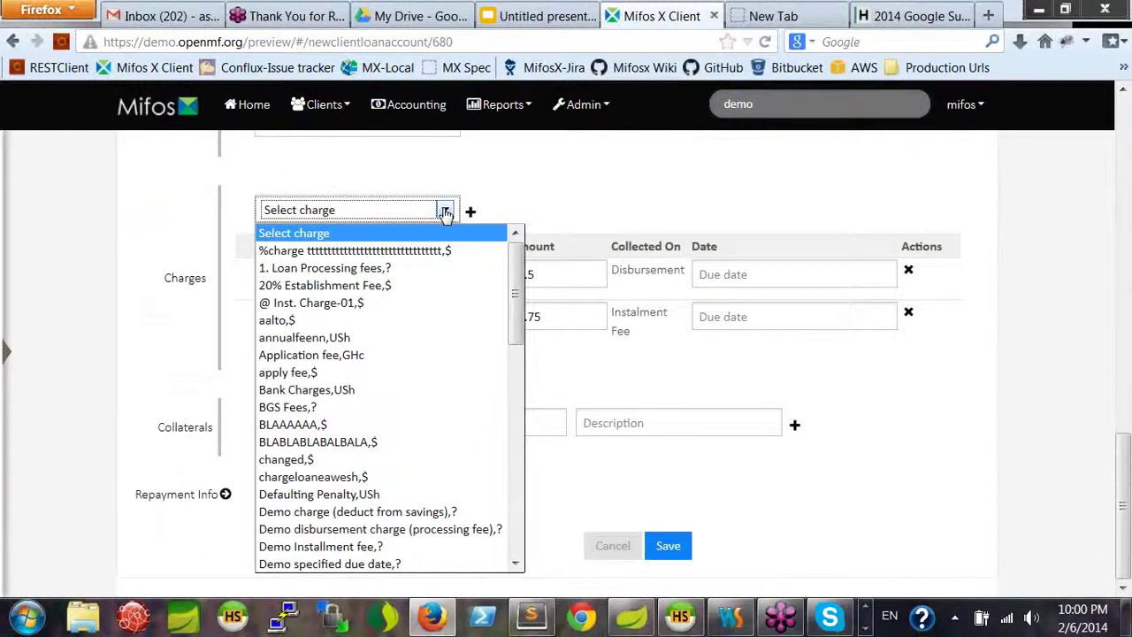
key("d")
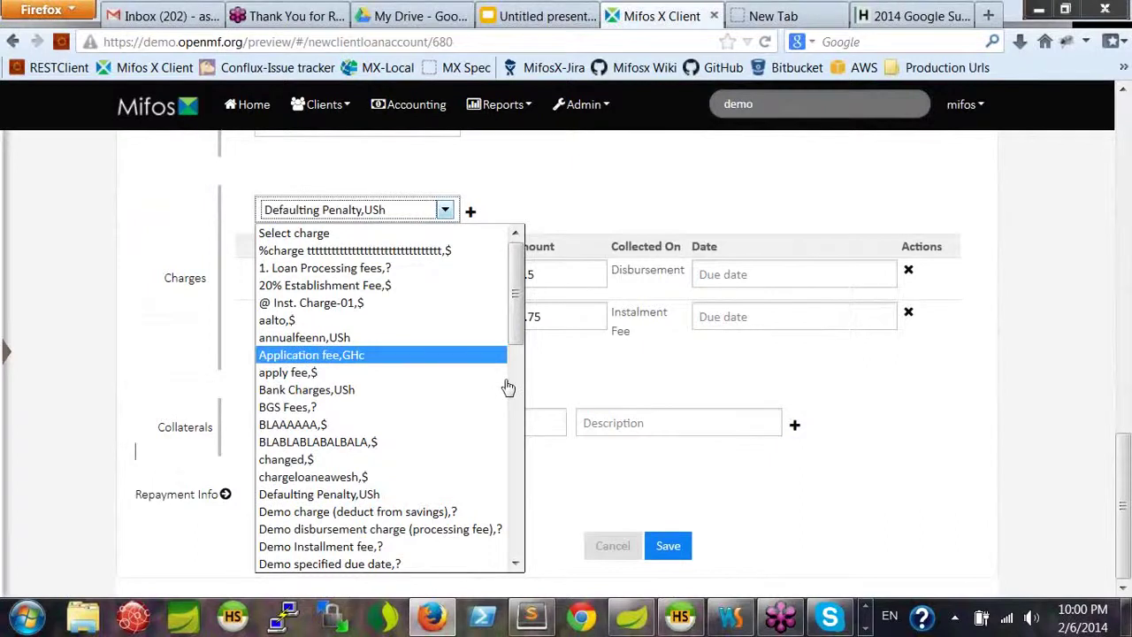
left_click_drag(521, 339, 517, 368)
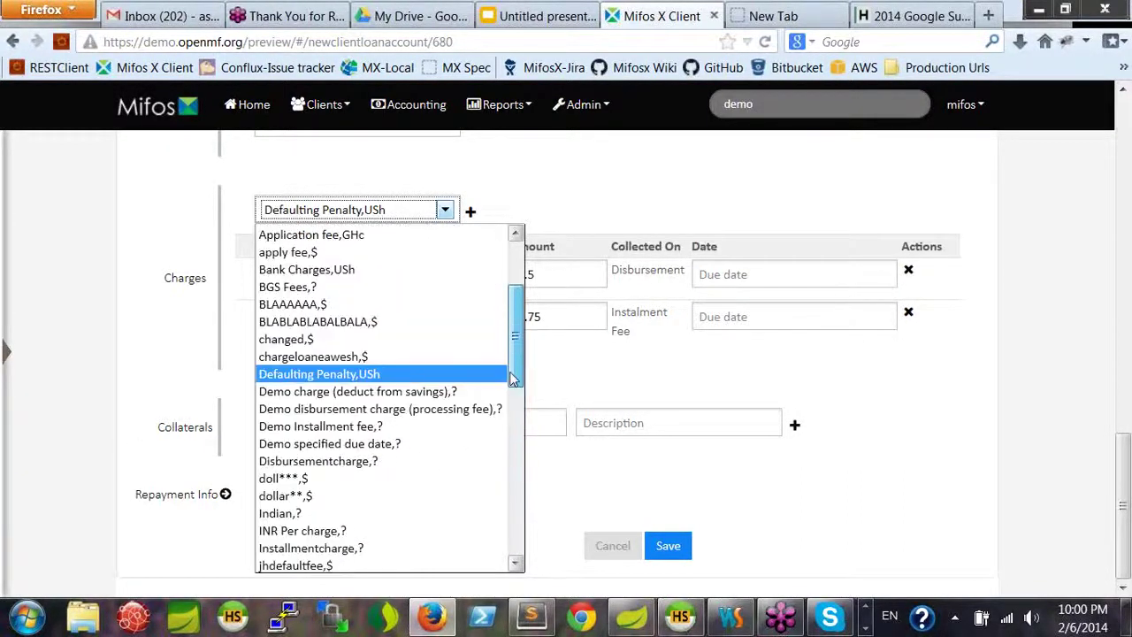
left_click(367, 394)
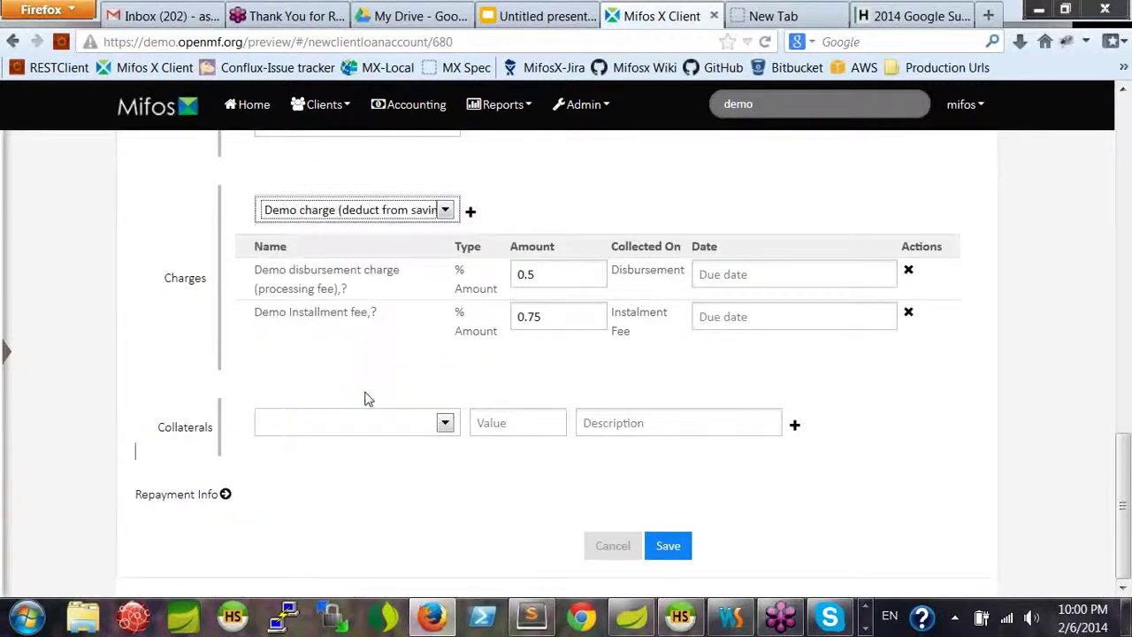
left_click(469, 212)
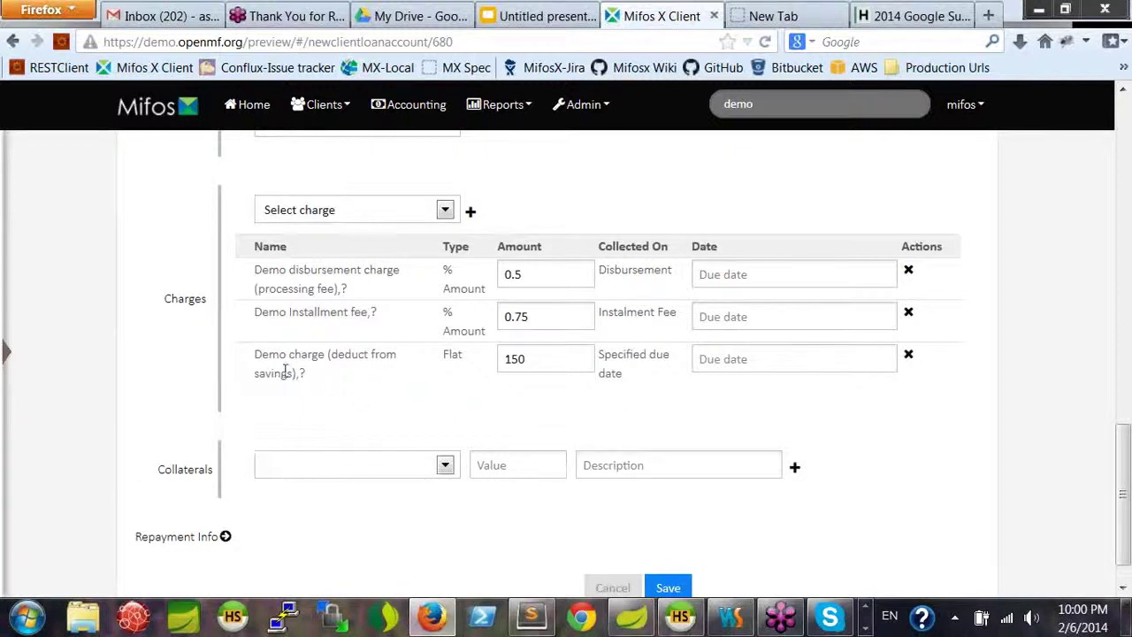
- Set the deduct-from-savings charge's due date to 07 January 2014 and save the loan application
left_click(749, 361)
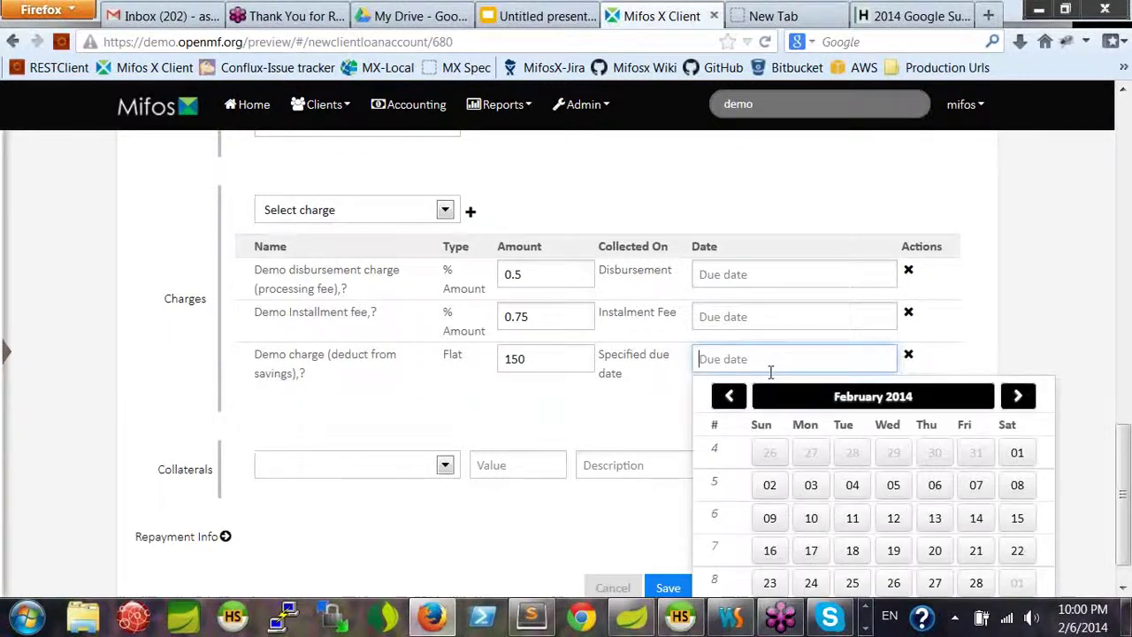
left_click(729, 396)
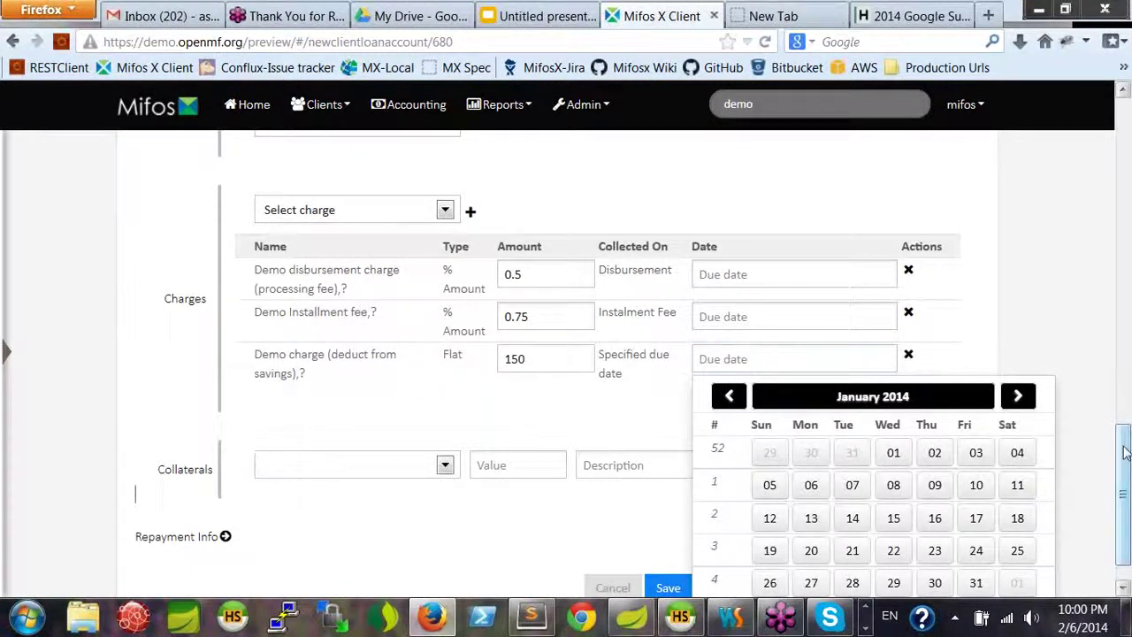
scroll(1125, 452, "down", 1)
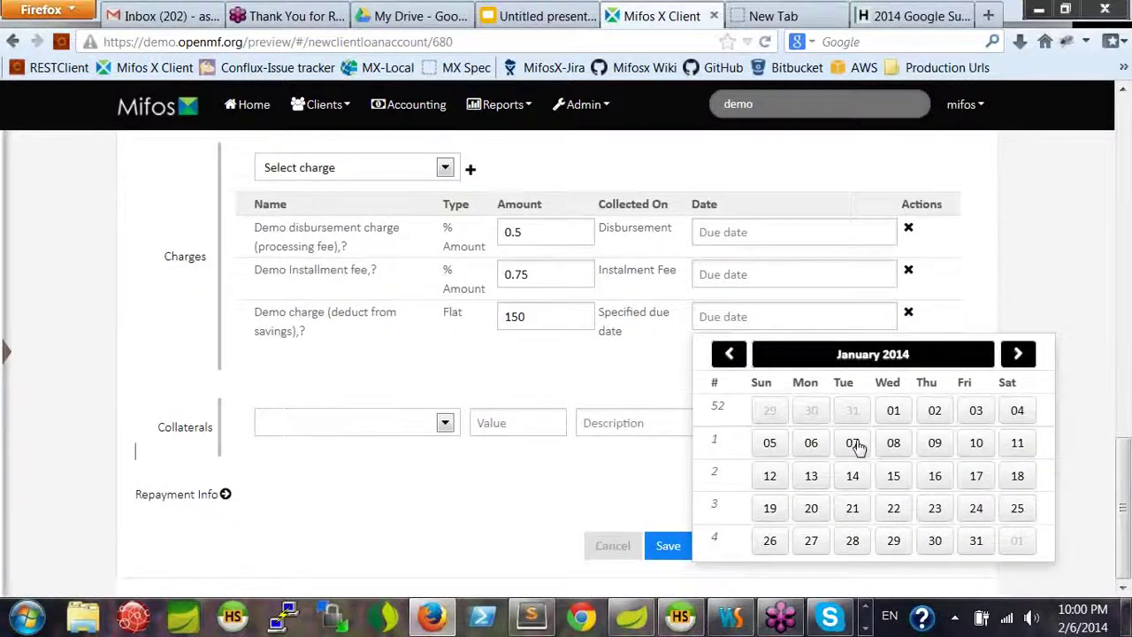
left_click(855, 445)
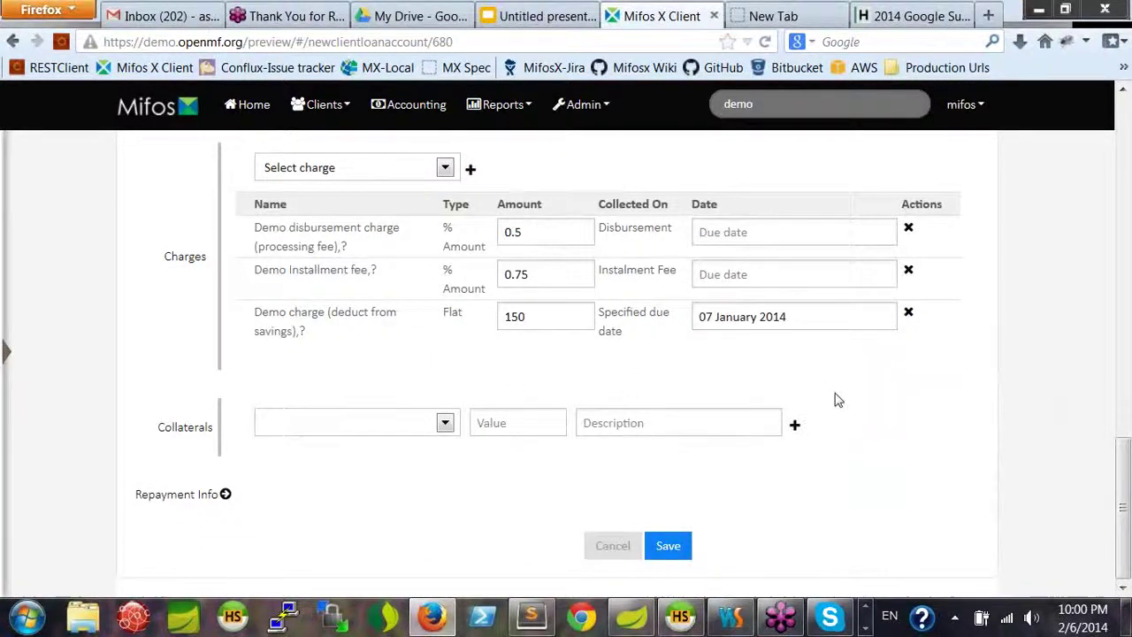
left_click(674, 546)
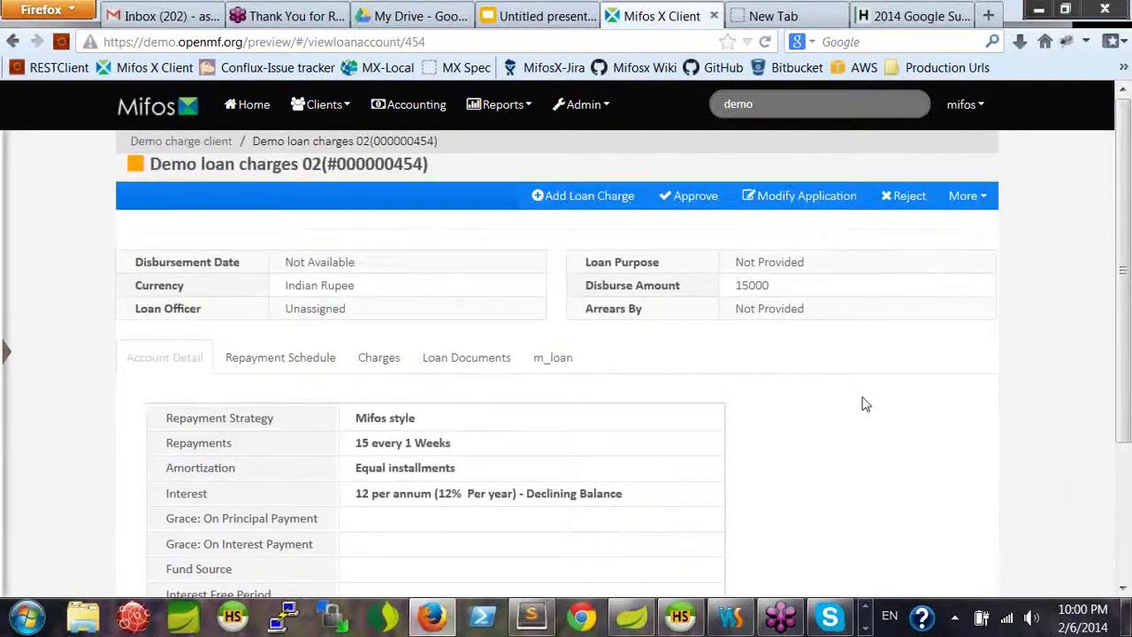
- Approve the loan account with an approval date of 17 December 2013
left_click(697, 196)
left_click(419, 259)
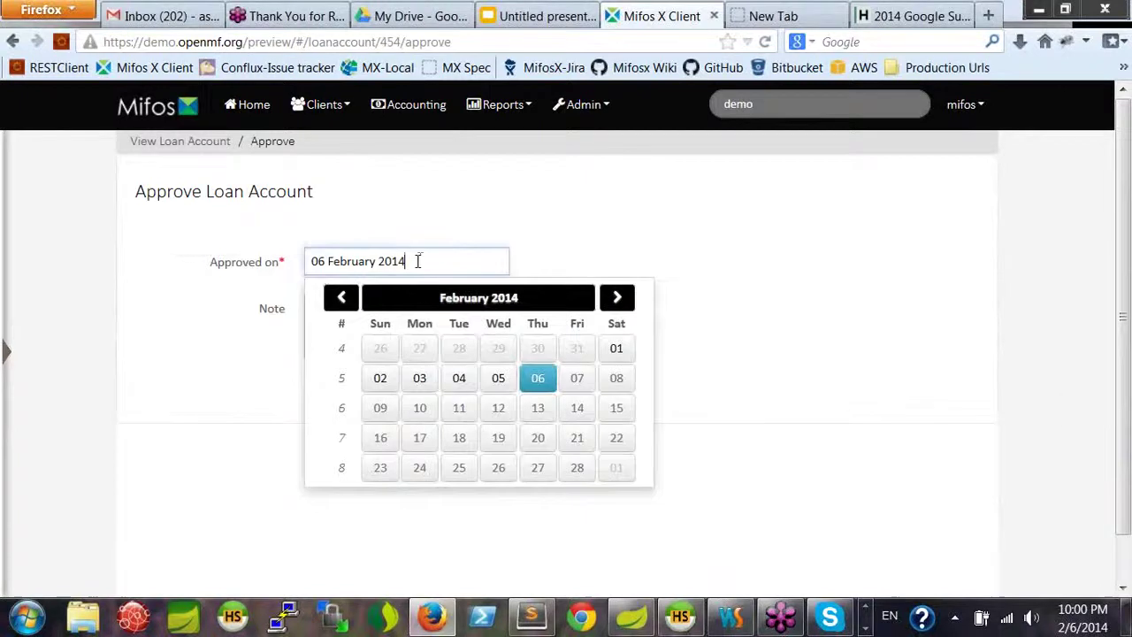
left_click(339, 298)
left_click(340, 297)
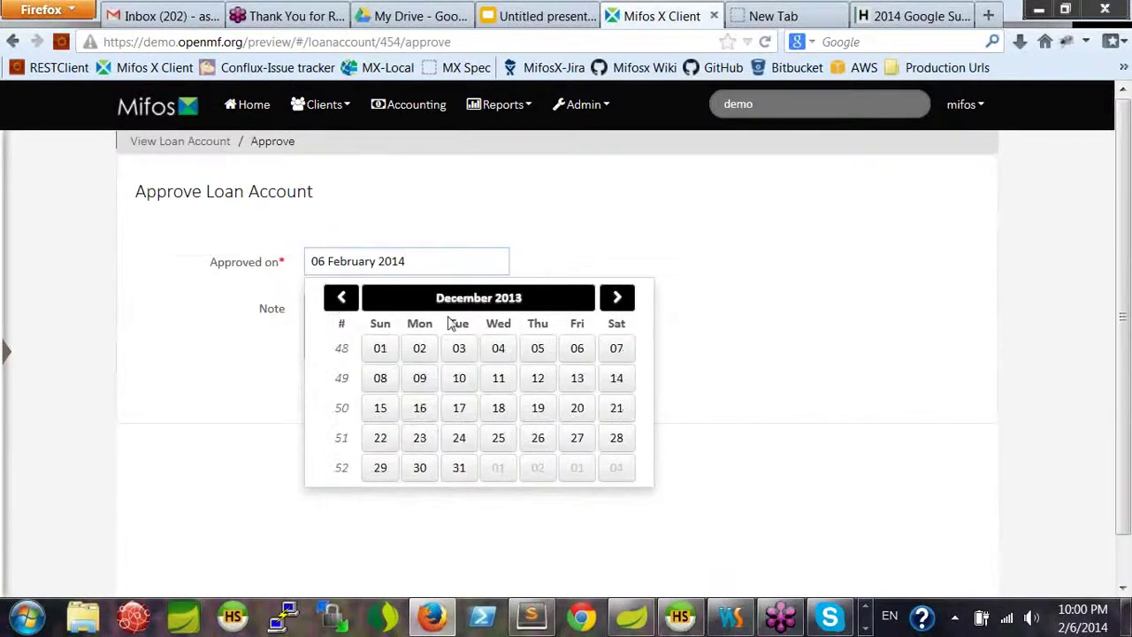
left_click(460, 409)
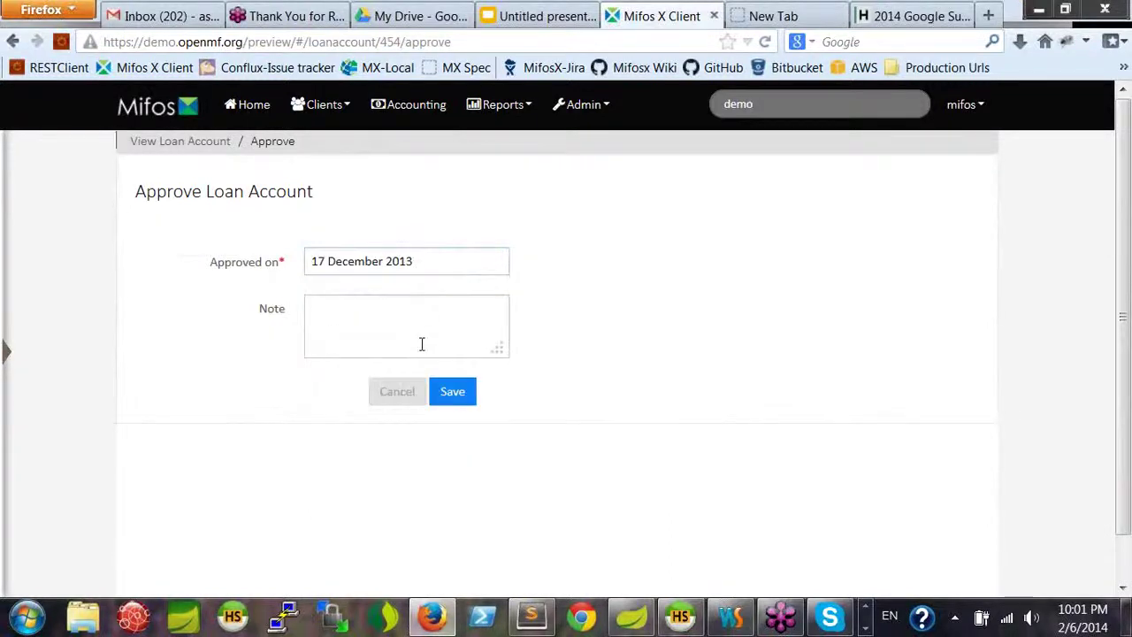
left_click(452, 394)
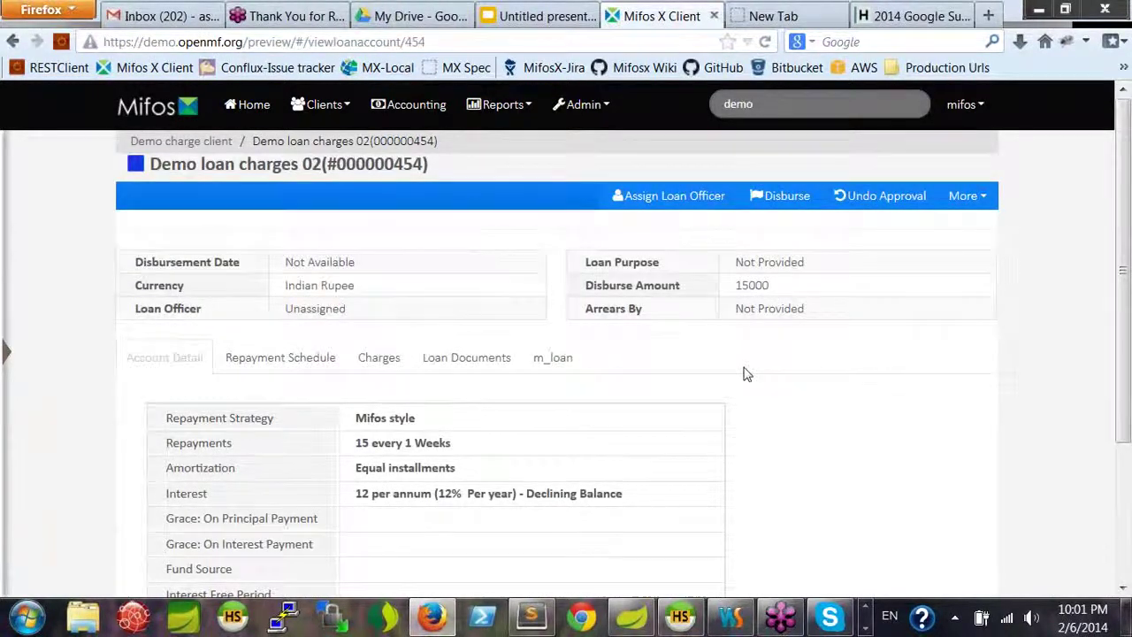
- Examine the approved loan's charges, including the installment fee due, and compare them with the fees in its repayment schedule
left_click(280, 360)
left_click(378, 357)
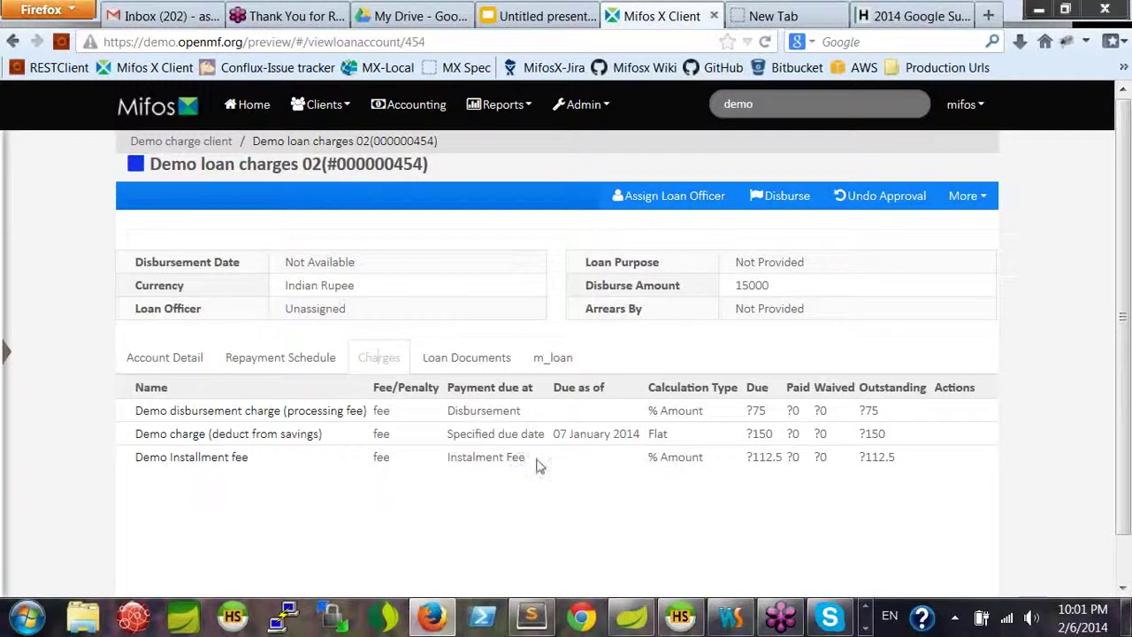
left_click_drag(754, 456, 786, 465)
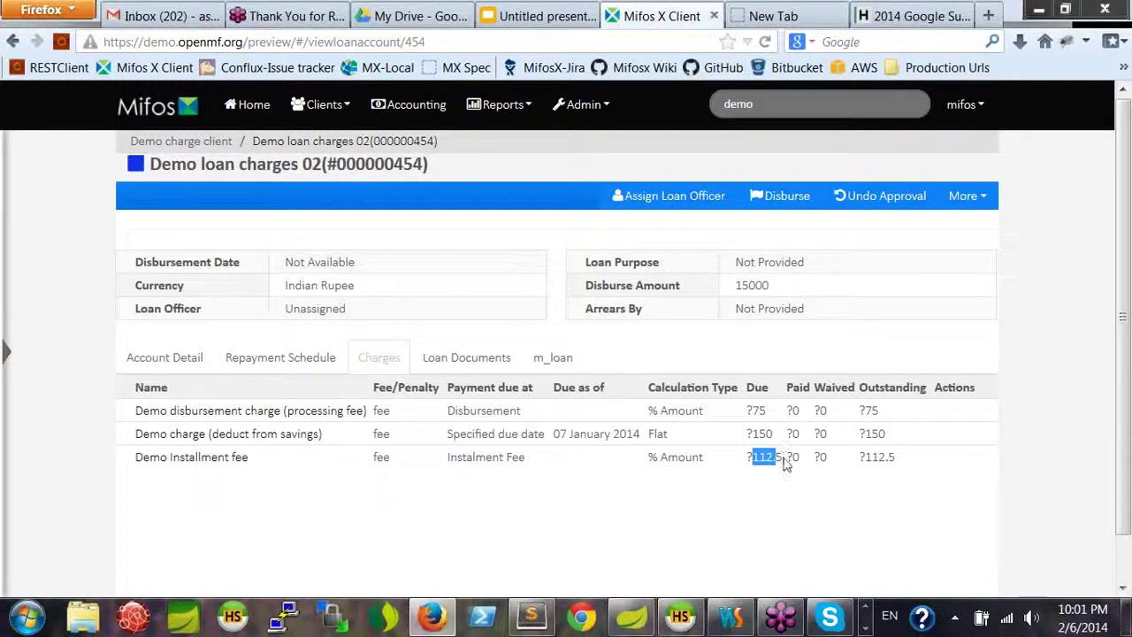
left_click(570, 489)
left_click(281, 357)
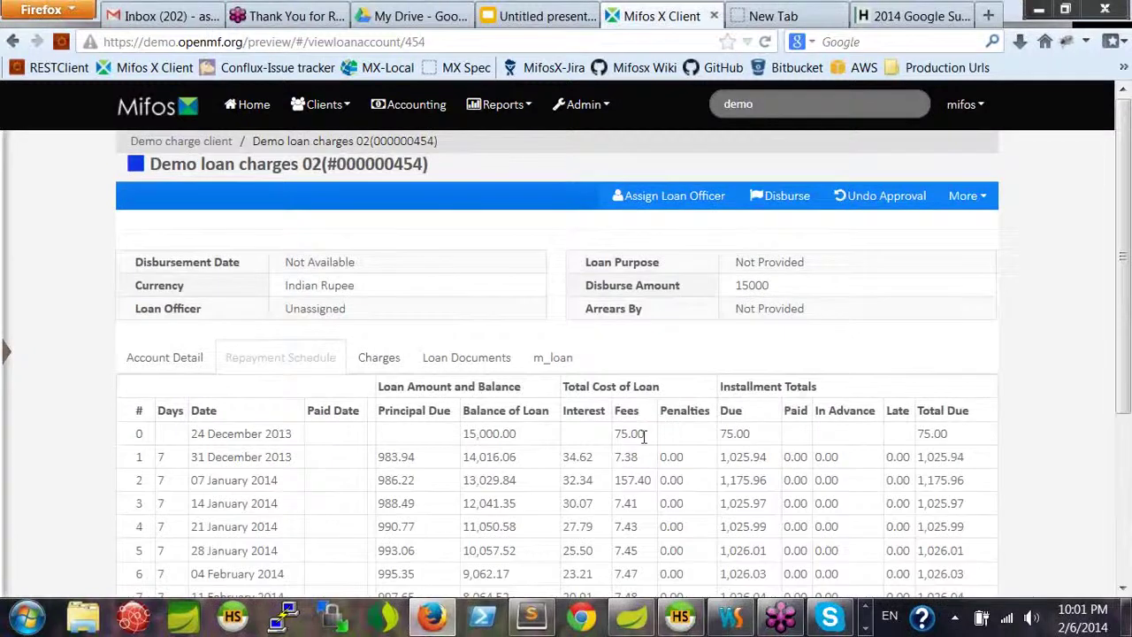
scroll(644, 436, "down", 3)
scroll(812, 230, "up", 3)
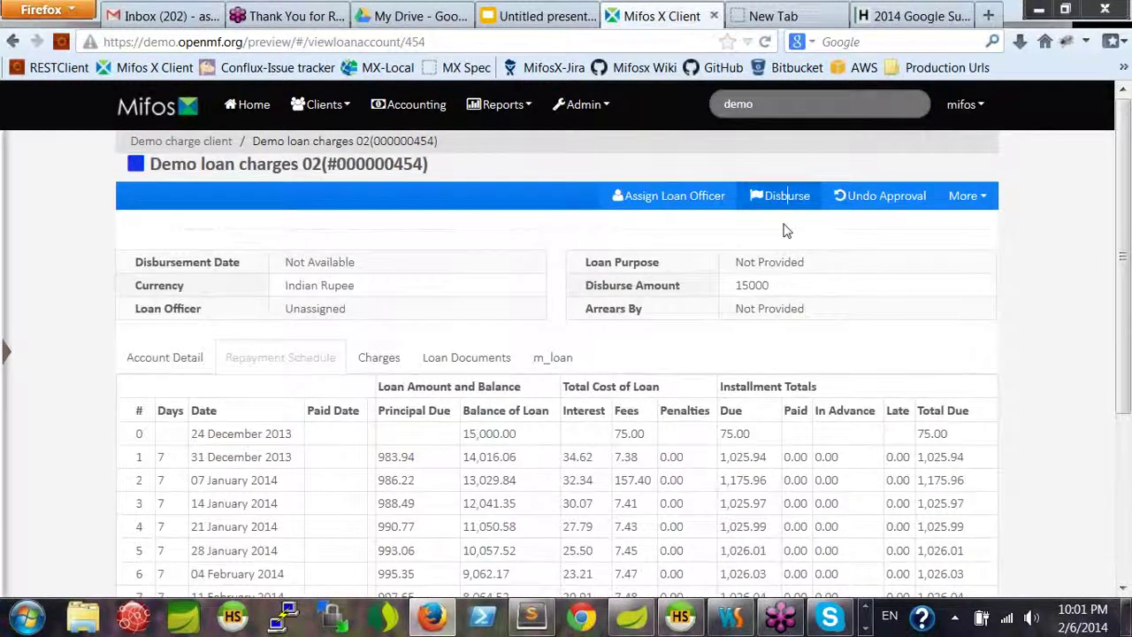
- Disburse the loan on 24 December 2013 with Cash as the payment type
left_click(781, 196)
left_click(367, 259)
left_click(343, 298)
left_click(342, 298)
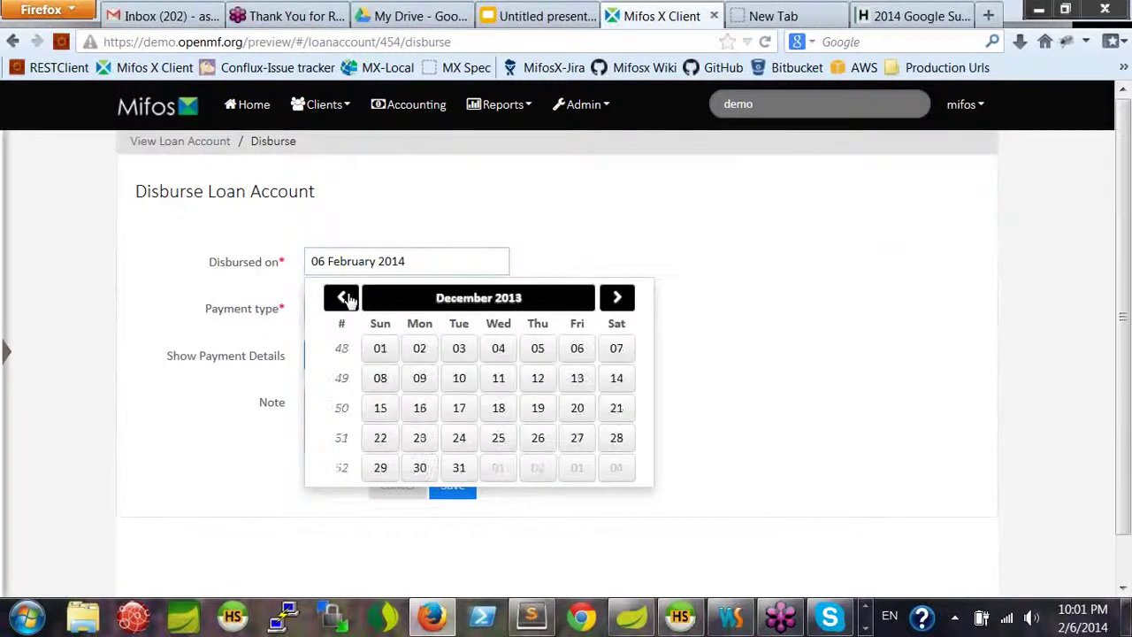
left_click(459, 437)
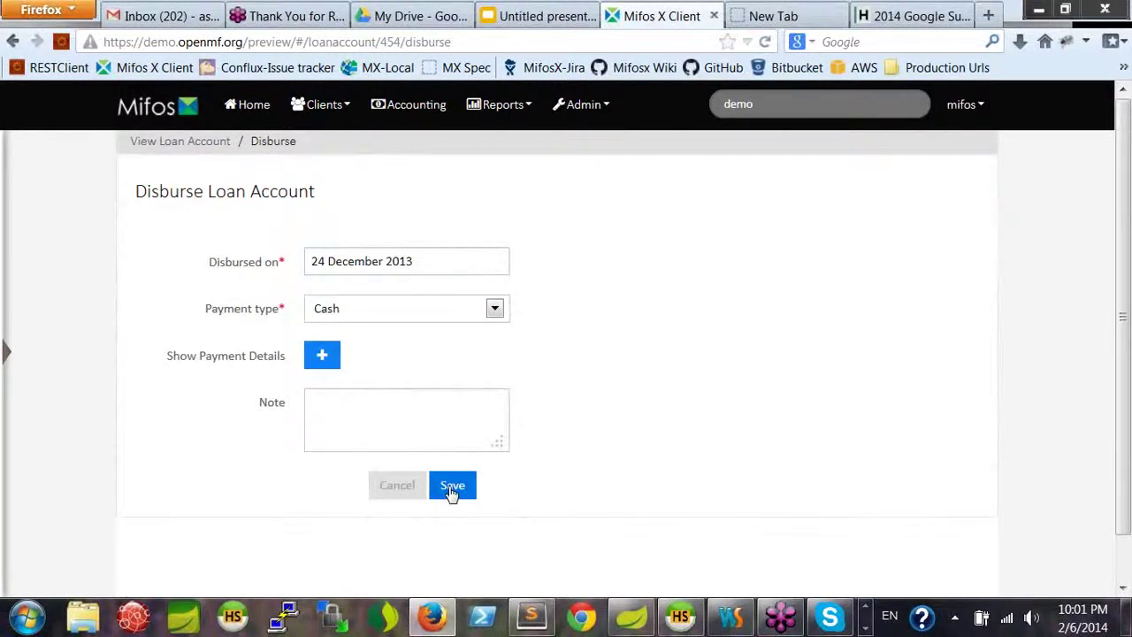
left_click(451, 490)
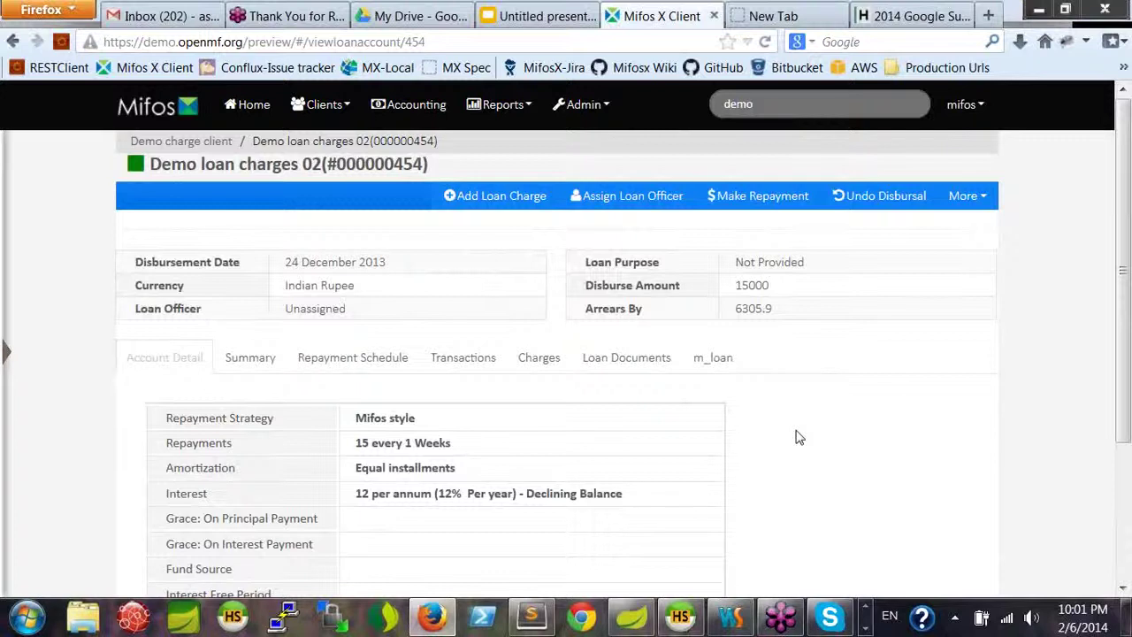
- Review the account details of the disbursed loan
scroll(801, 432, "down", 2)
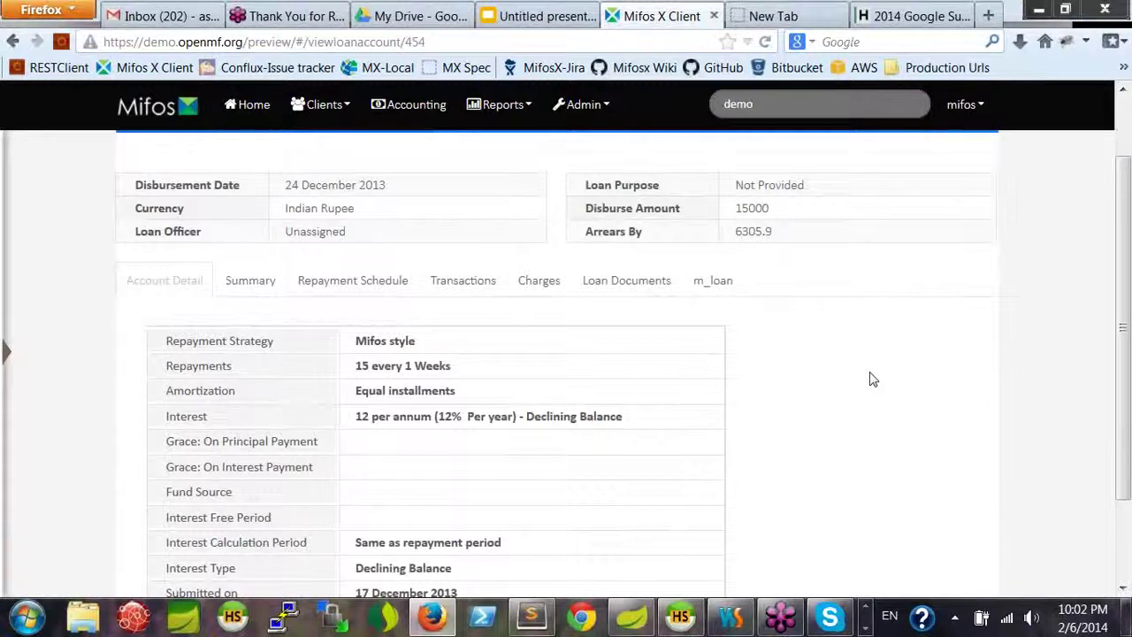
scroll(801, 372, "down", 3)
scroll(303, 271, "up", 2)
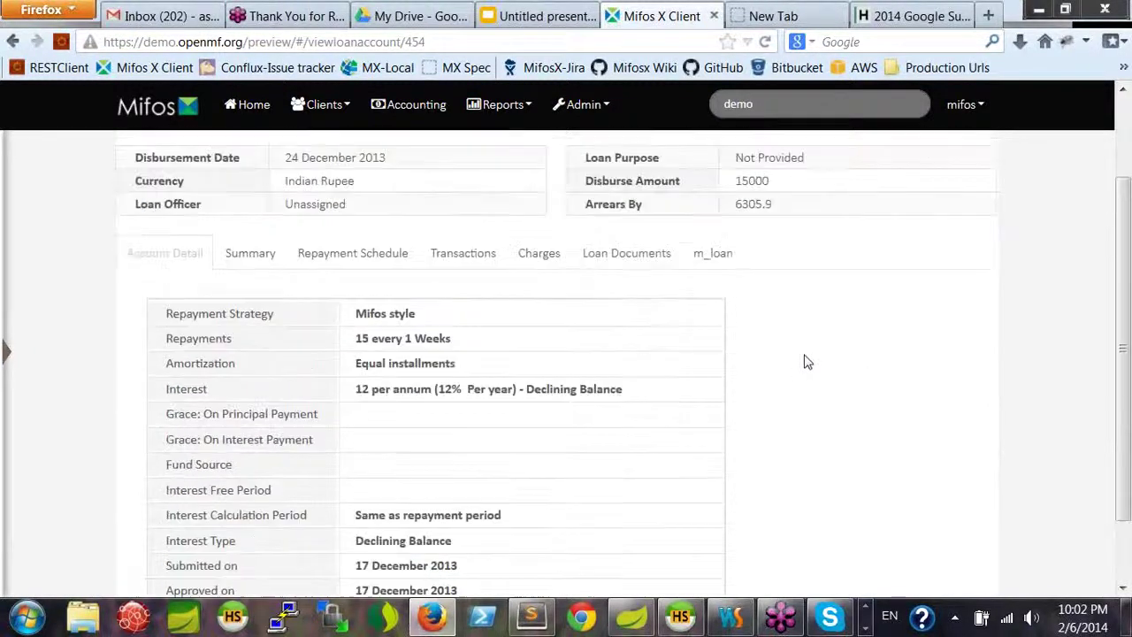
scroll(265, 244, "up", 3)
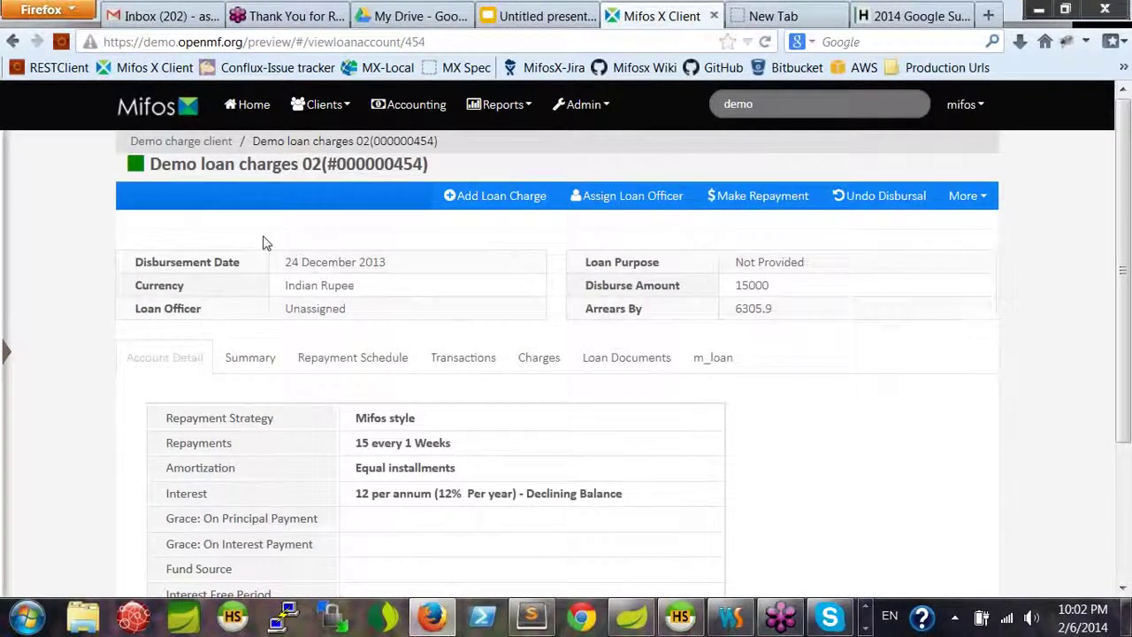
scroll(256, 229, "down", 3)
scroll(246, 212, "up", 3)
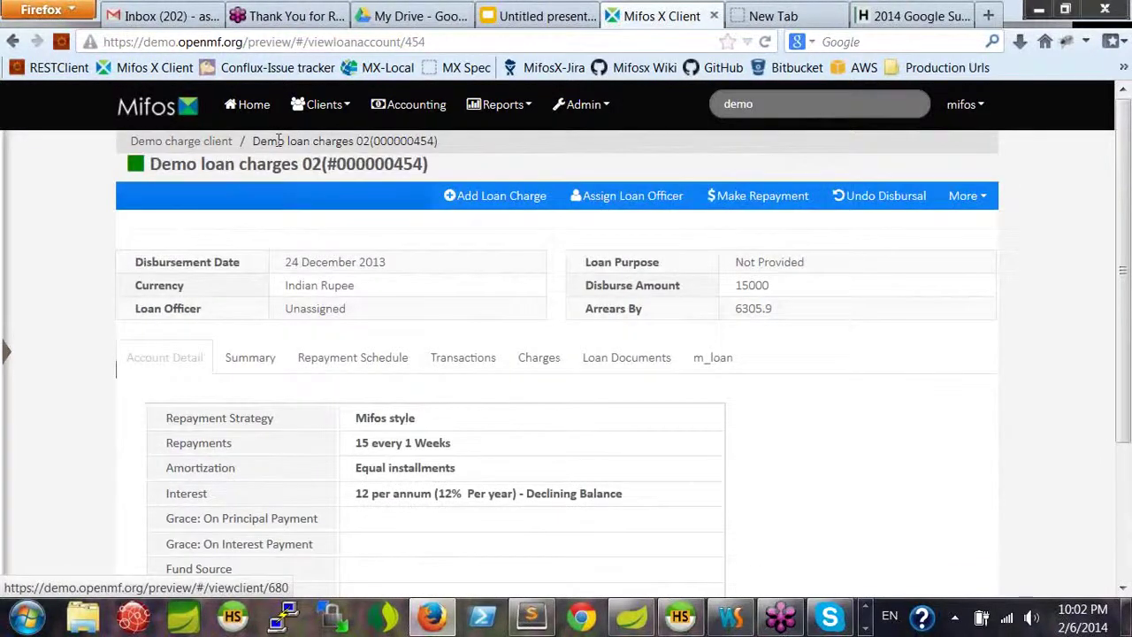
- Open the client's Normal Savings account and check its total deposits, interest settings and transactions
left_click(224, 147)
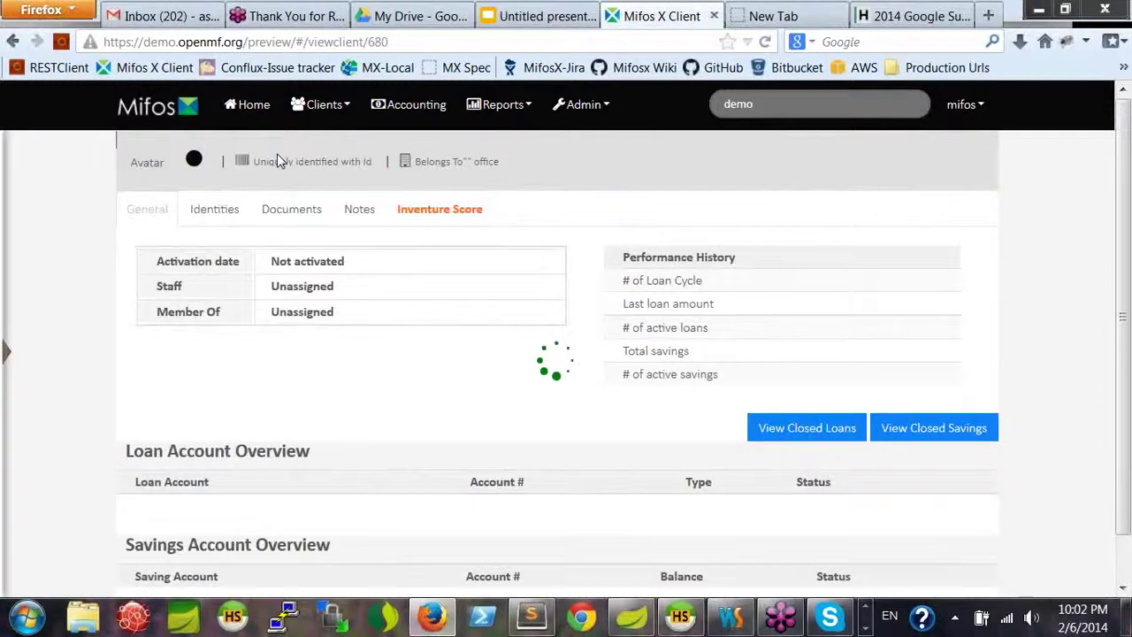
scroll(429, 451, "down", 5)
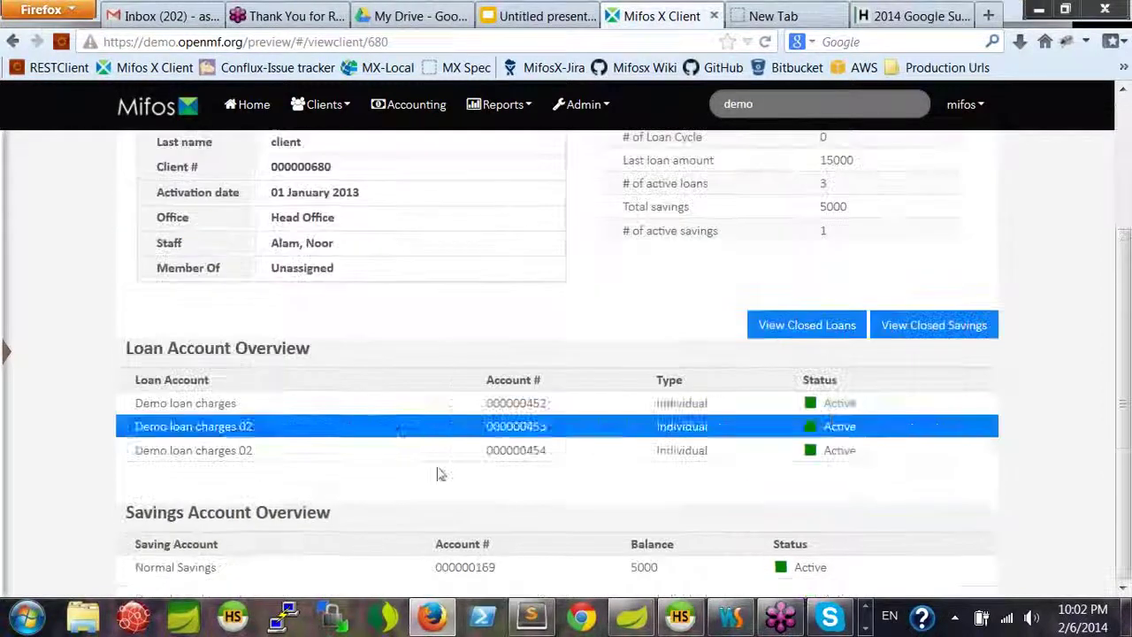
left_click(209, 574)
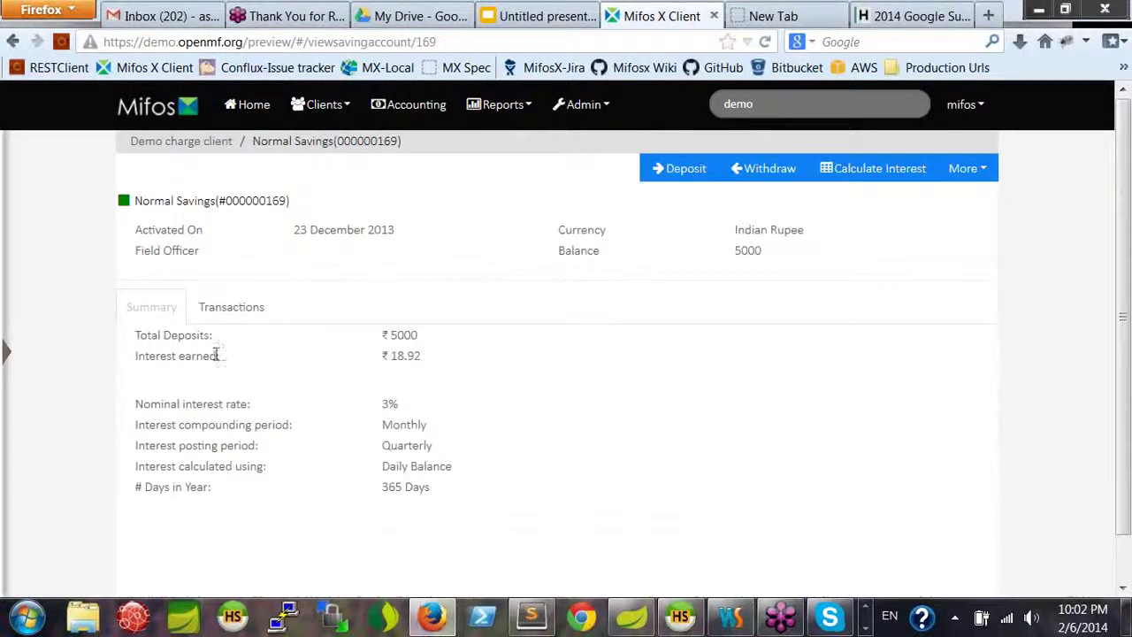
left_click_drag(384, 335, 431, 340)
left_click(447, 372)
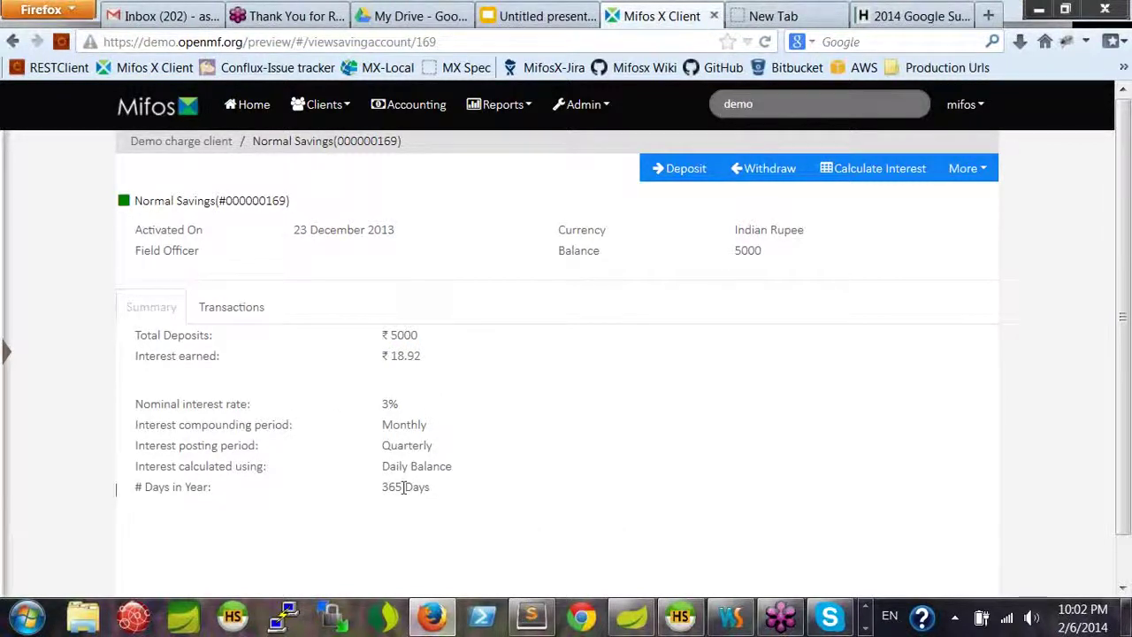
scroll(553, 407, "down", 1)
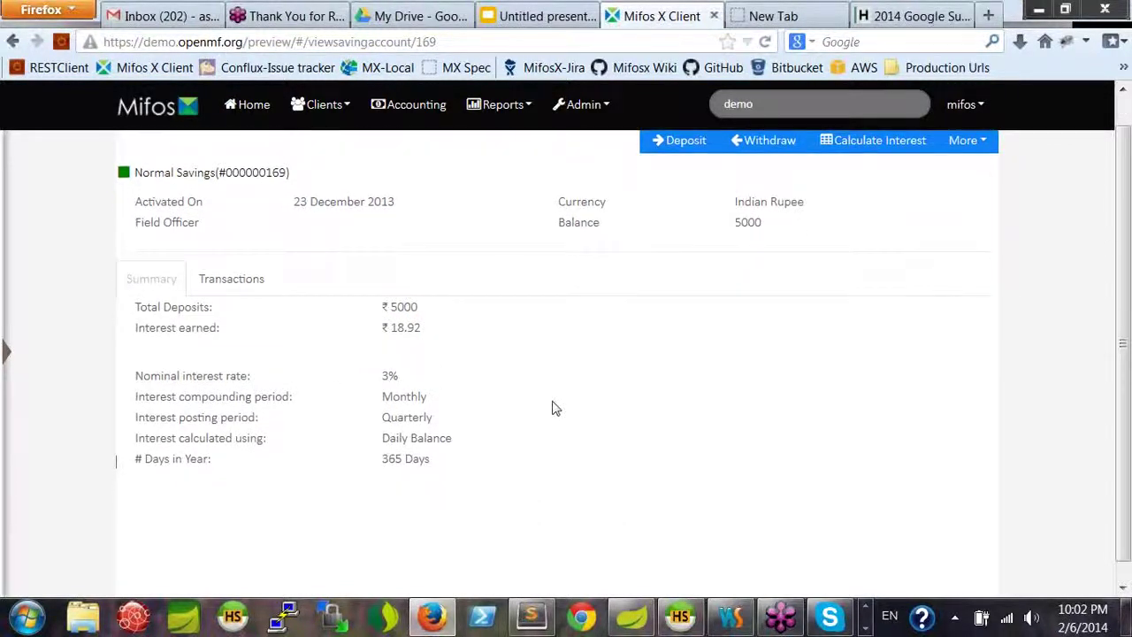
scroll(553, 408, "up", 1)
scroll(553, 407, "down", 1)
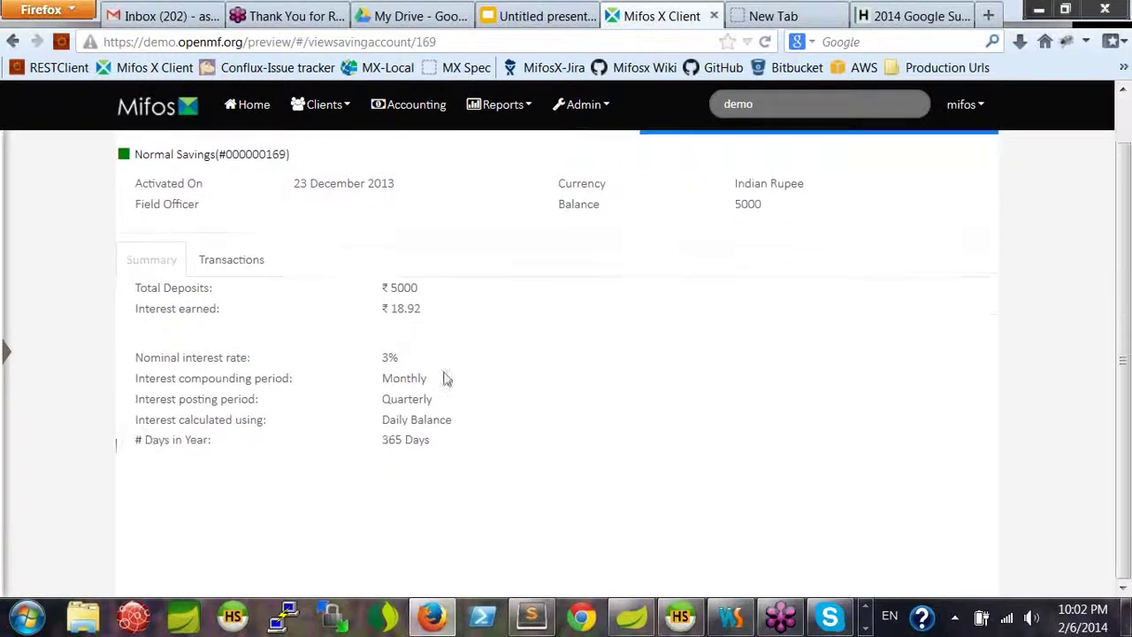
left_click(224, 261)
scroll(632, 431, "up", 1)
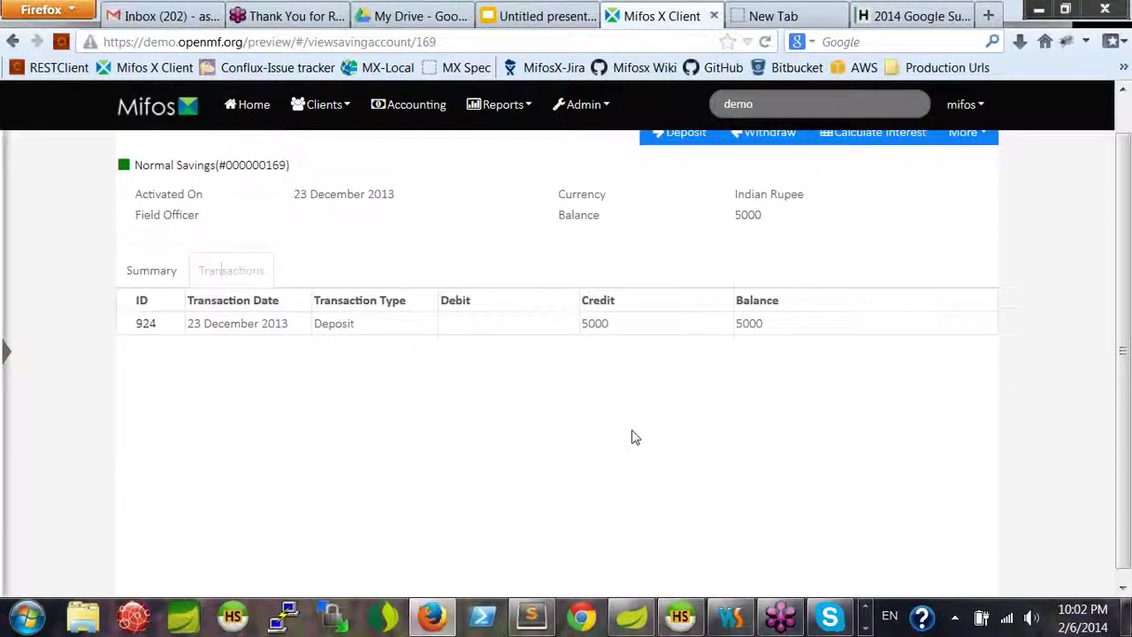
- Run the Transfer Fee For Loans From Savings scheduler job and refresh the job list
left_click(598, 110)
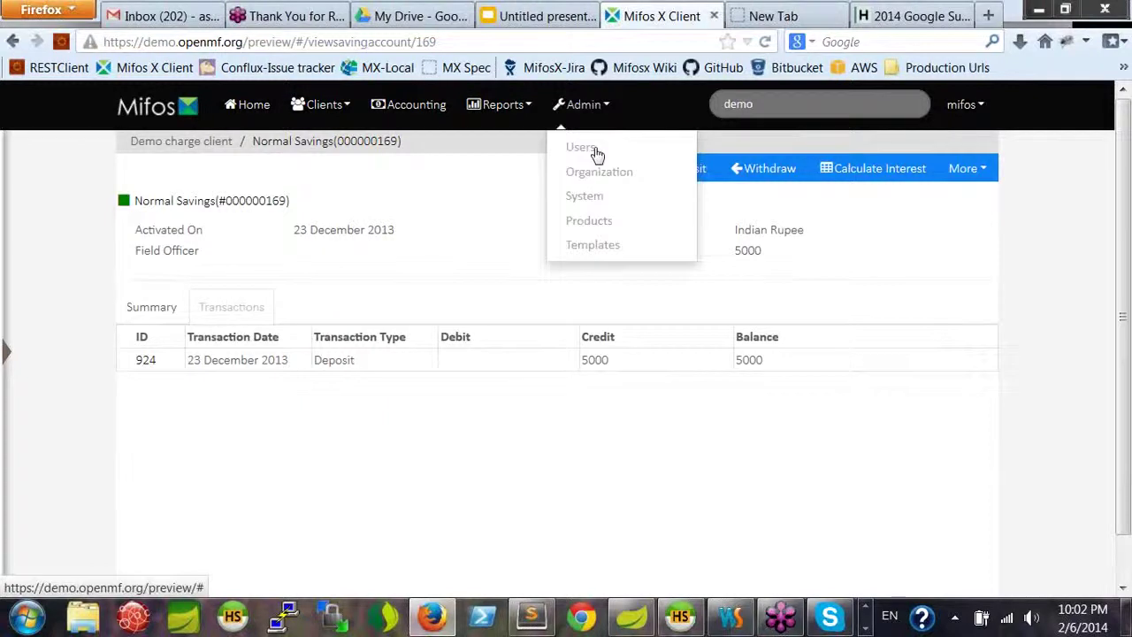
left_click(593, 198)
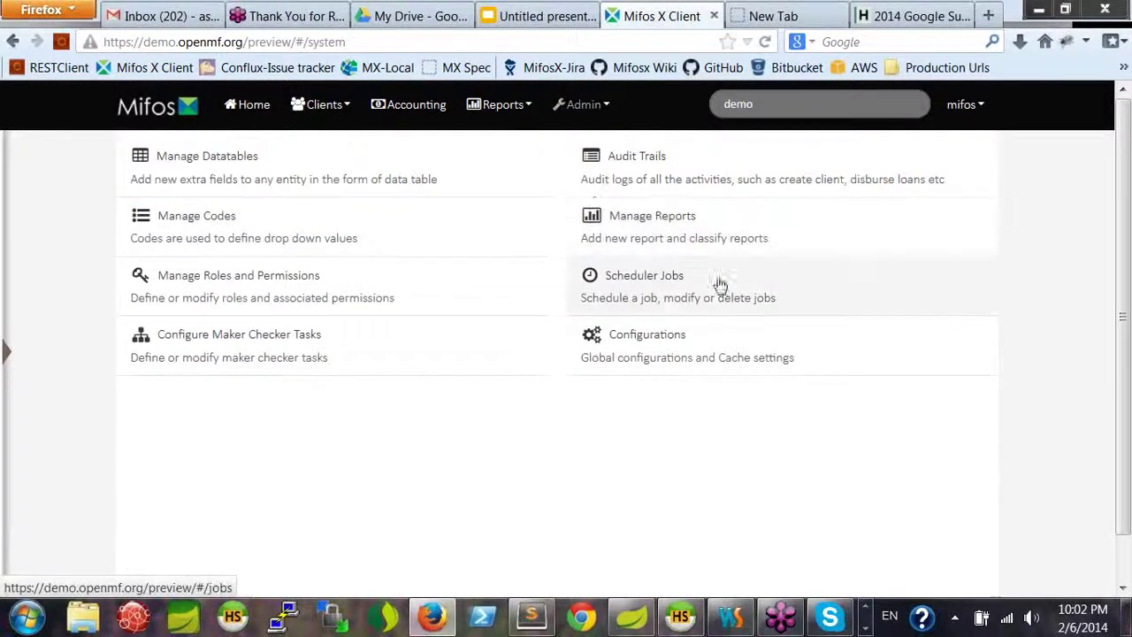
left_click(670, 292)
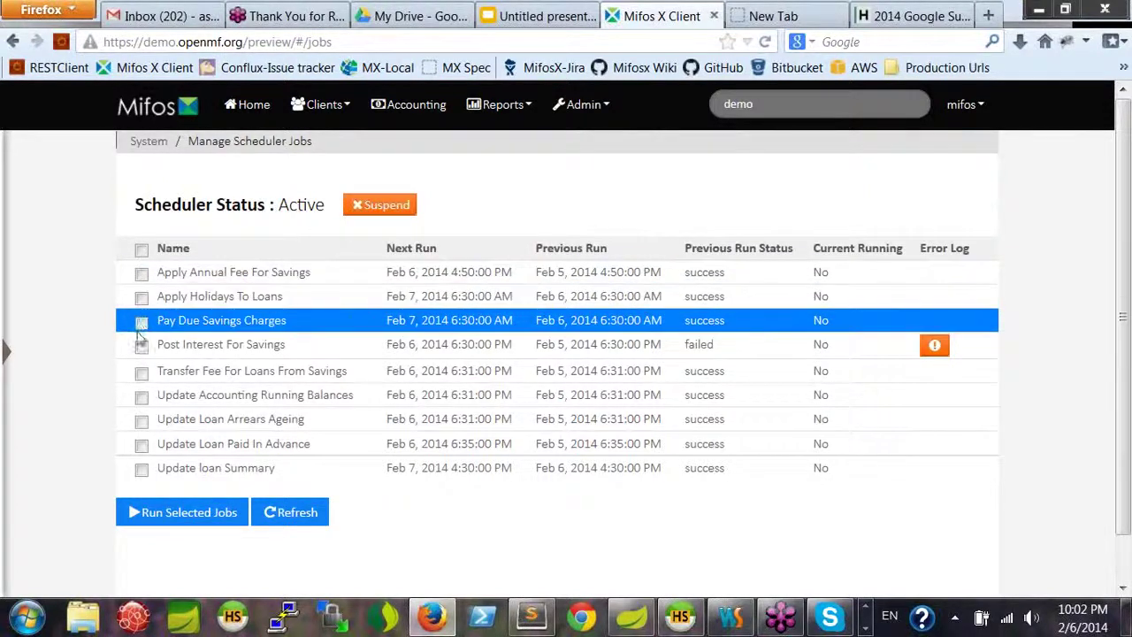
left_click(141, 374)
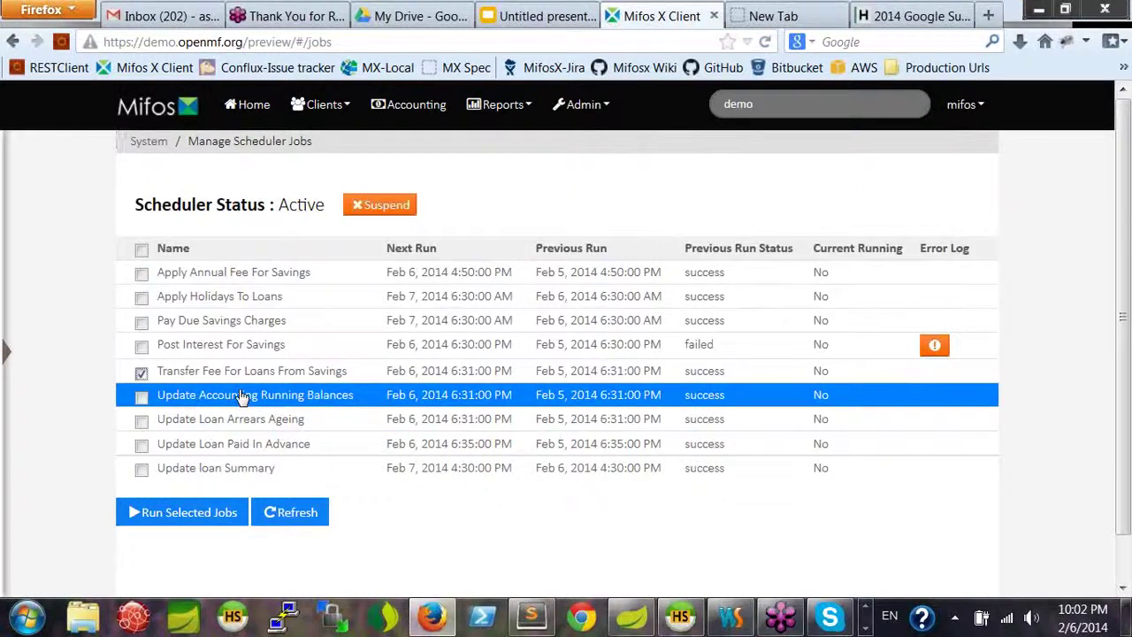
left_click(209, 522)
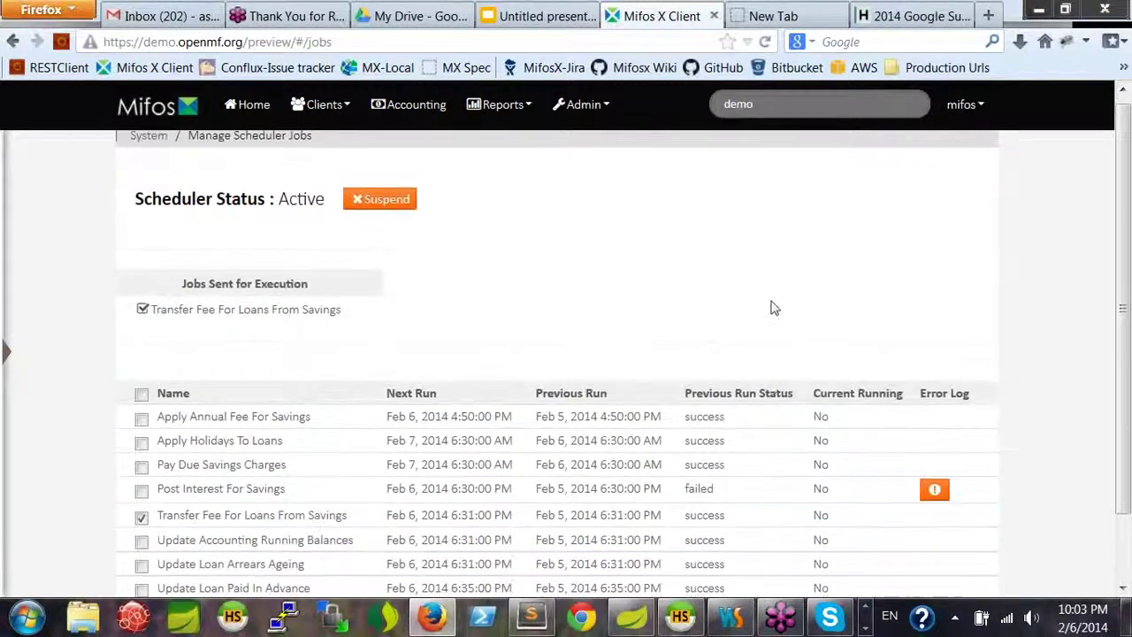
scroll(376, 240, "down", 3)
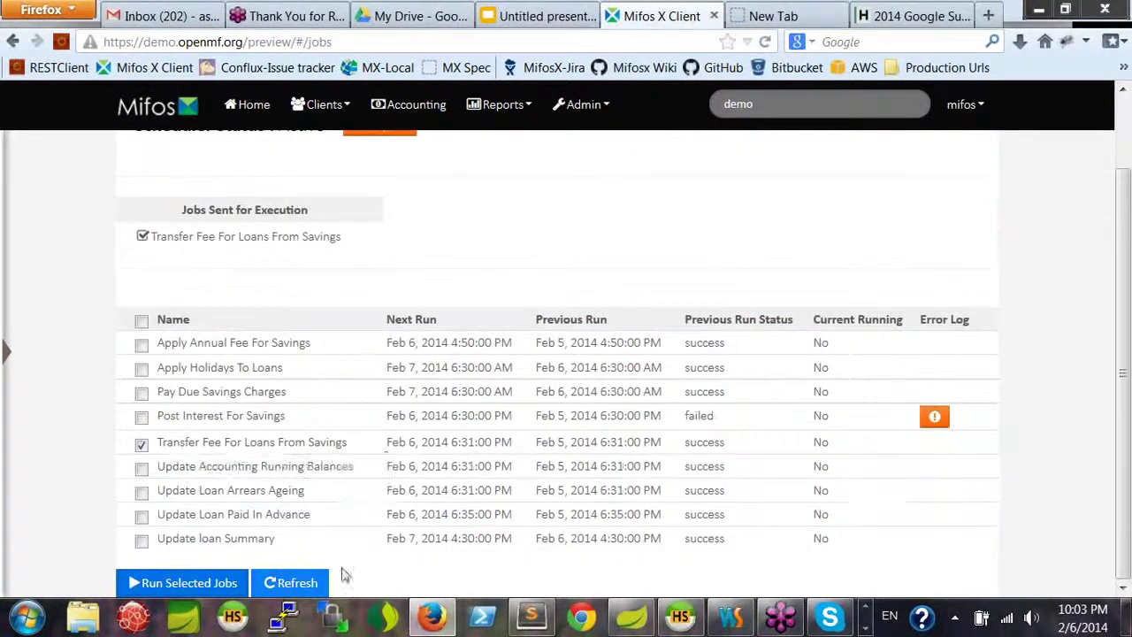
left_click(304, 585)
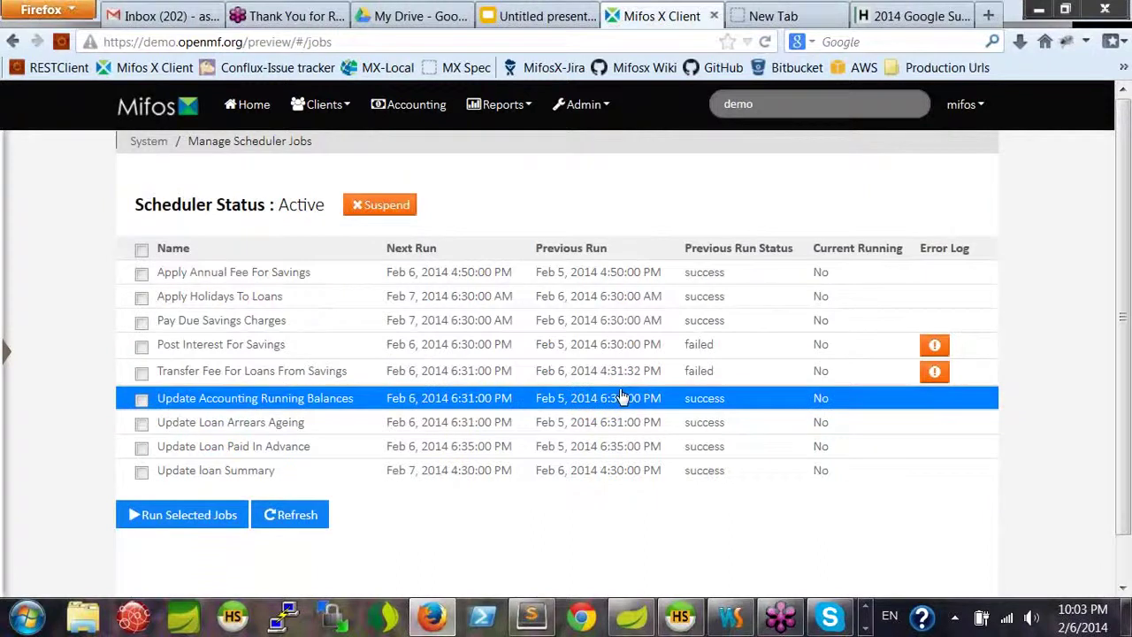
- Run the Transfer Fee For Loans From Savings job again and read its error log, leaving the job deselected
left_click(142, 373)
left_click(186, 521)
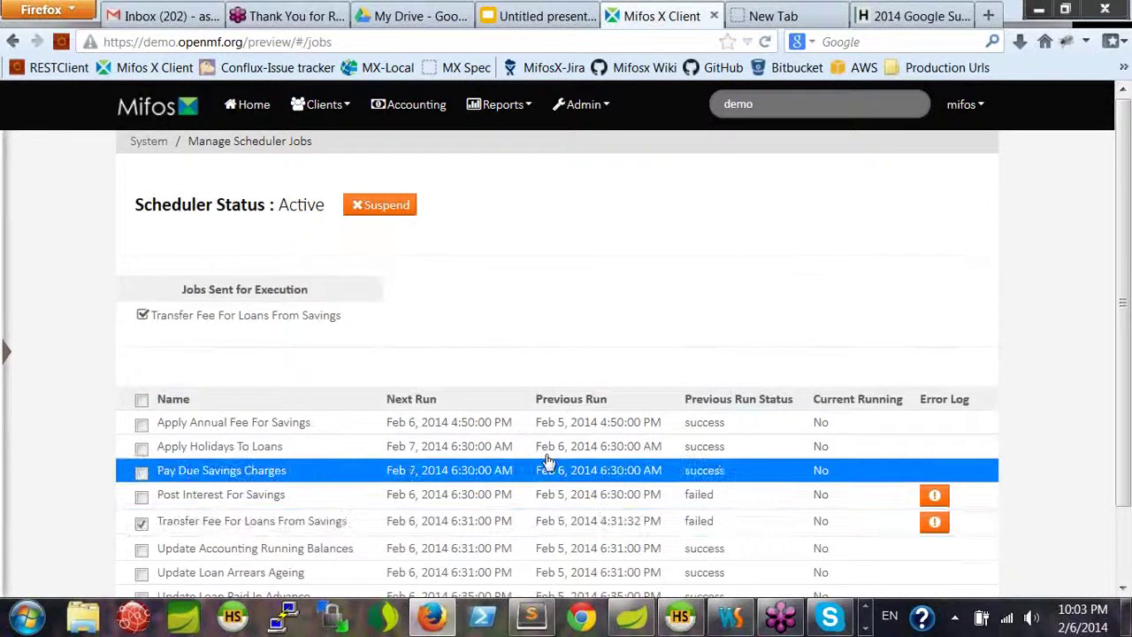
left_click(935, 522)
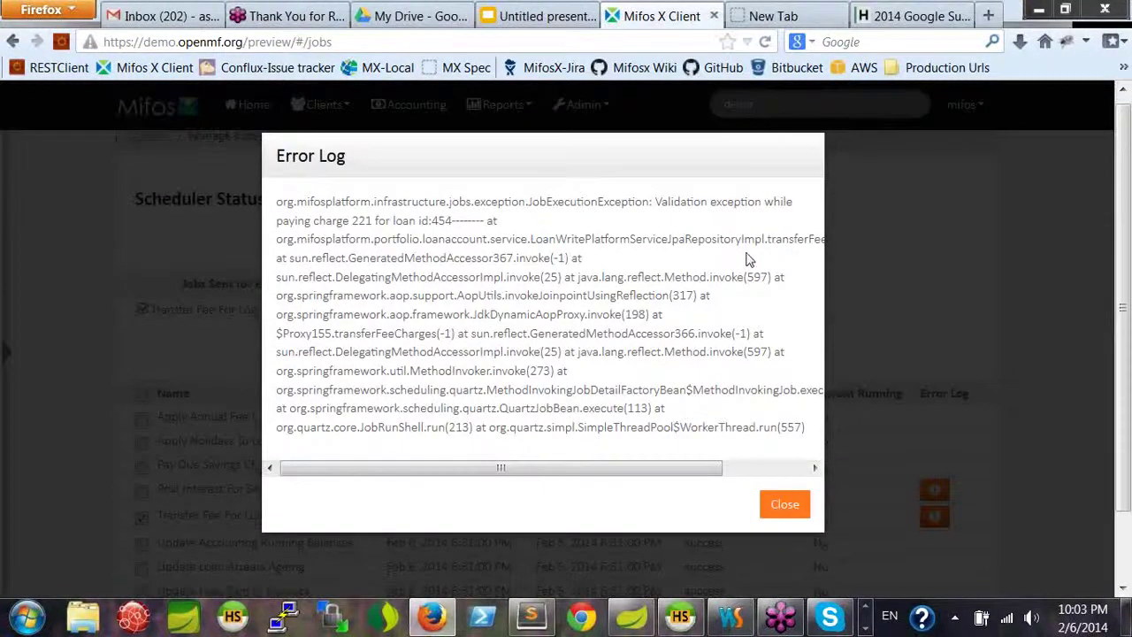
mouse_move(701, 469)
left_mouse_down()
mouse_move(753, 469)
mouse_move(614, 465)
left_mouse_up()
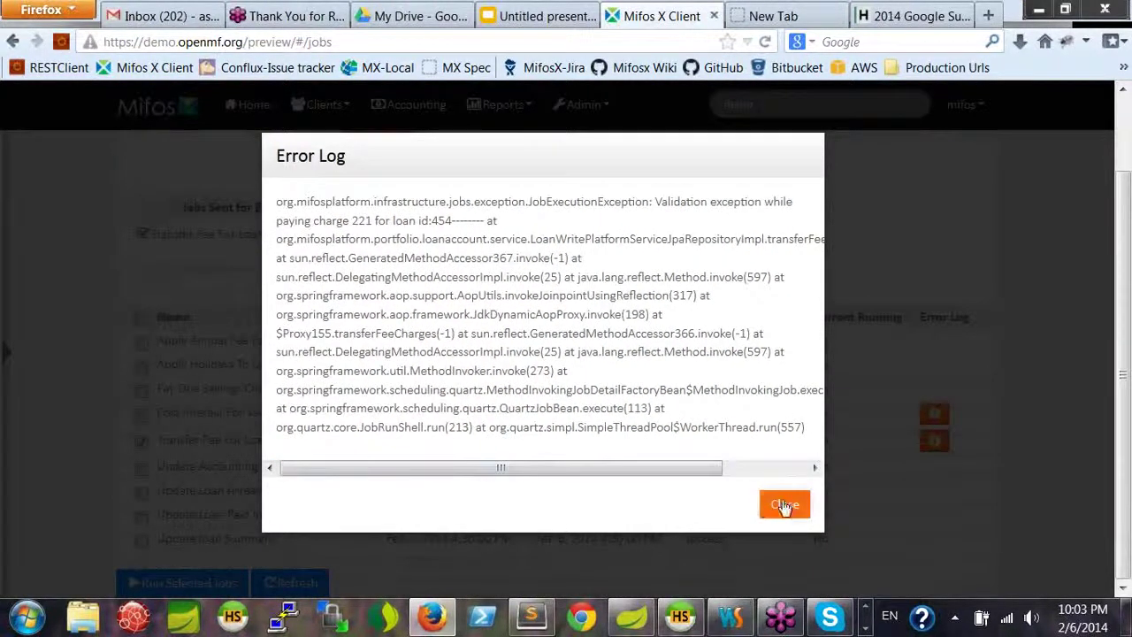
left_click(785, 504)
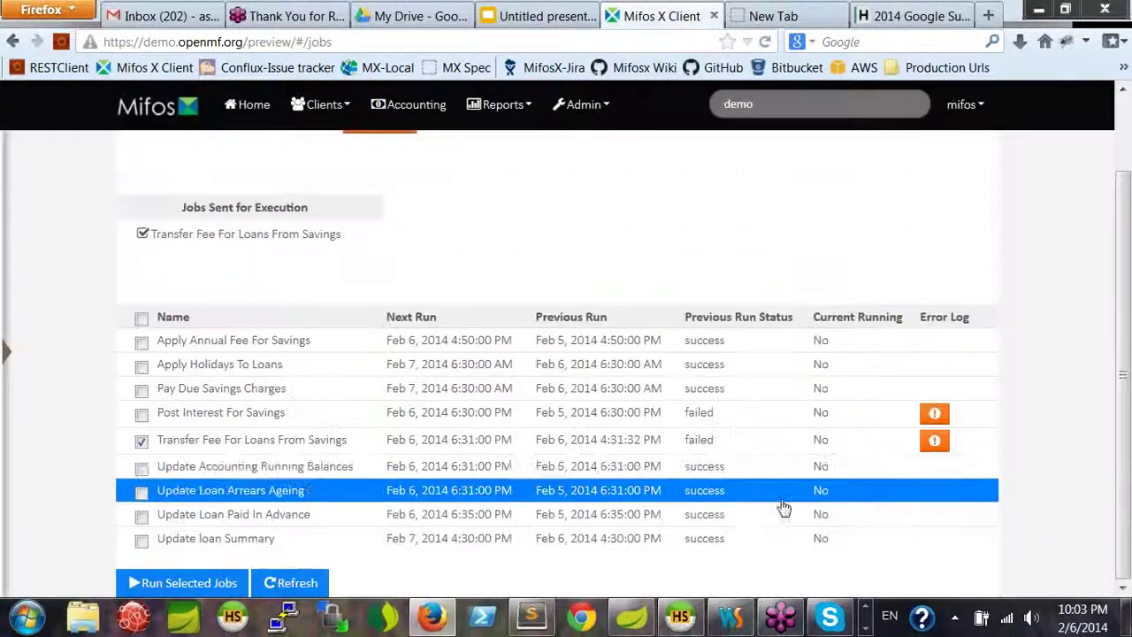
left_click(141, 444)
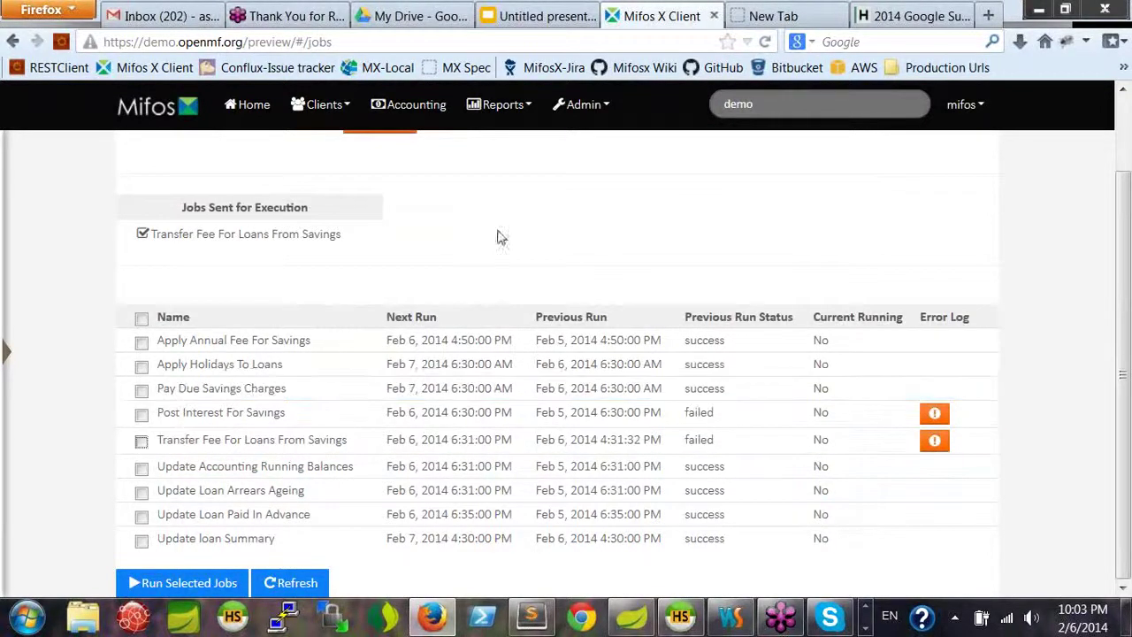
scroll(434, 254, "up", 2)
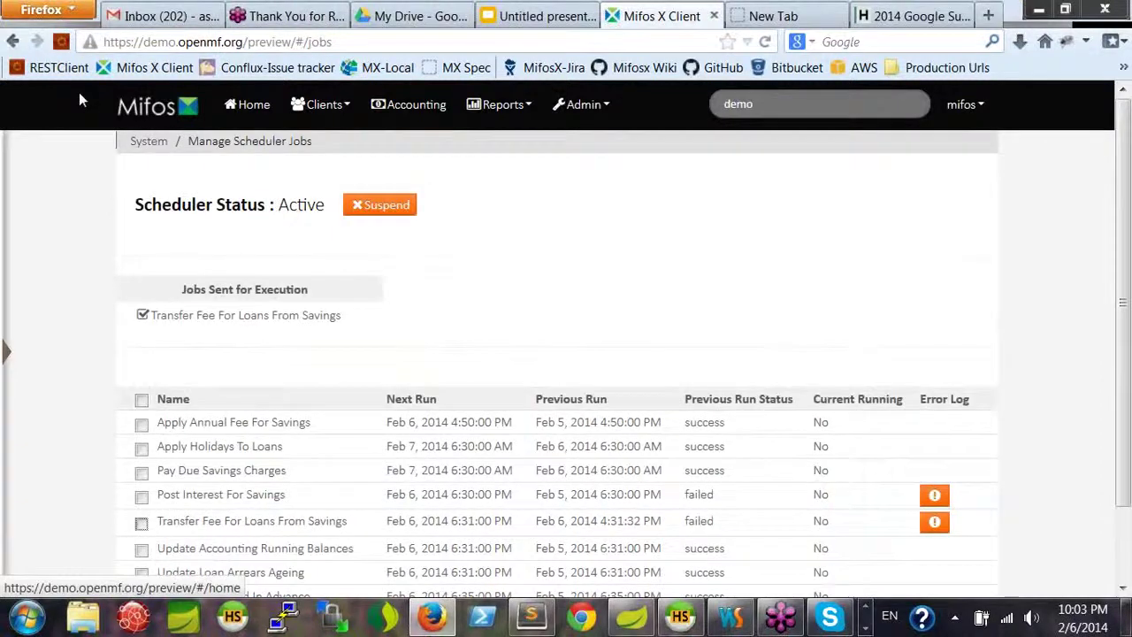
- Return to the client and check the total deposits in the Normal Savings account summary
left_click(15, 42)
left_click(15, 42)
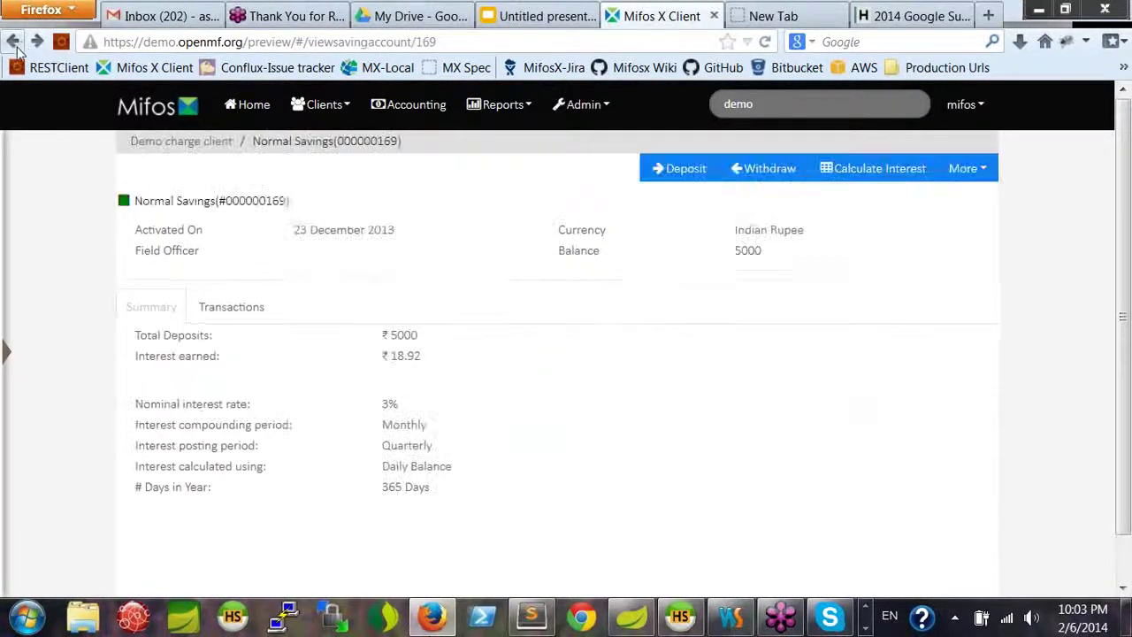
left_click(18, 44)
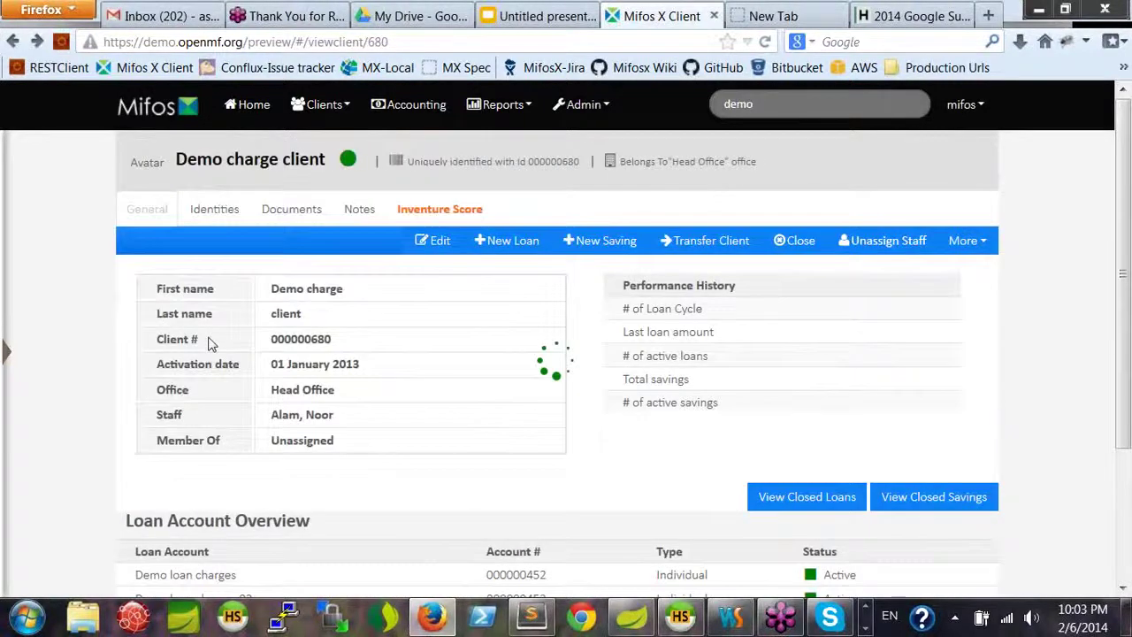
scroll(321, 402, "down", 3)
left_click(199, 571)
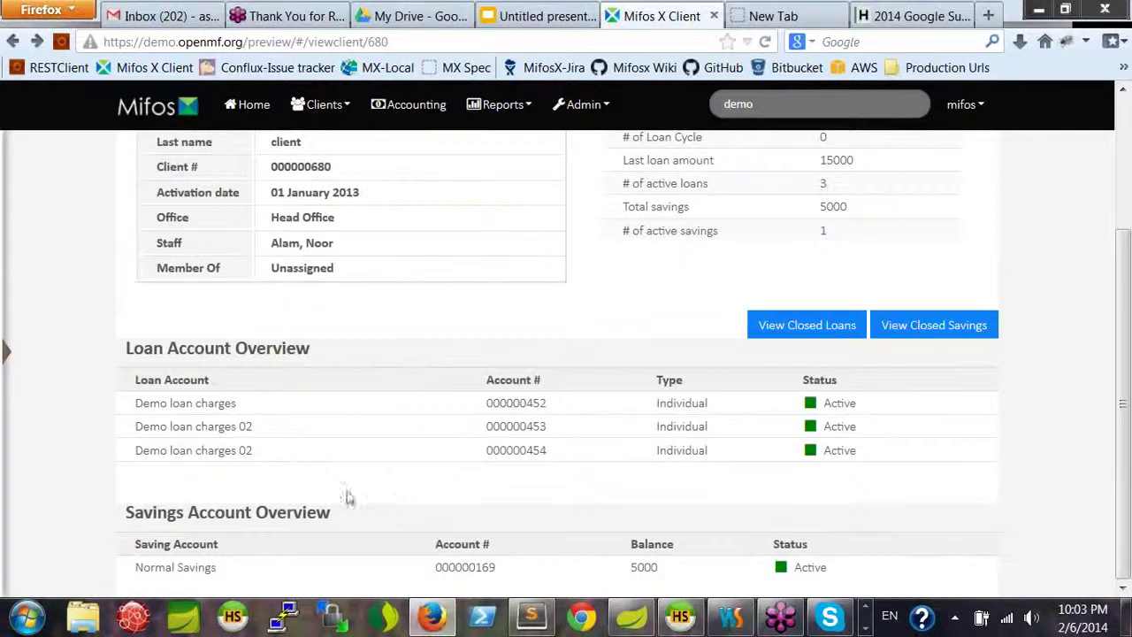
left_click(195, 571)
left_click_drag(393, 335, 430, 338)
left_click(552, 372)
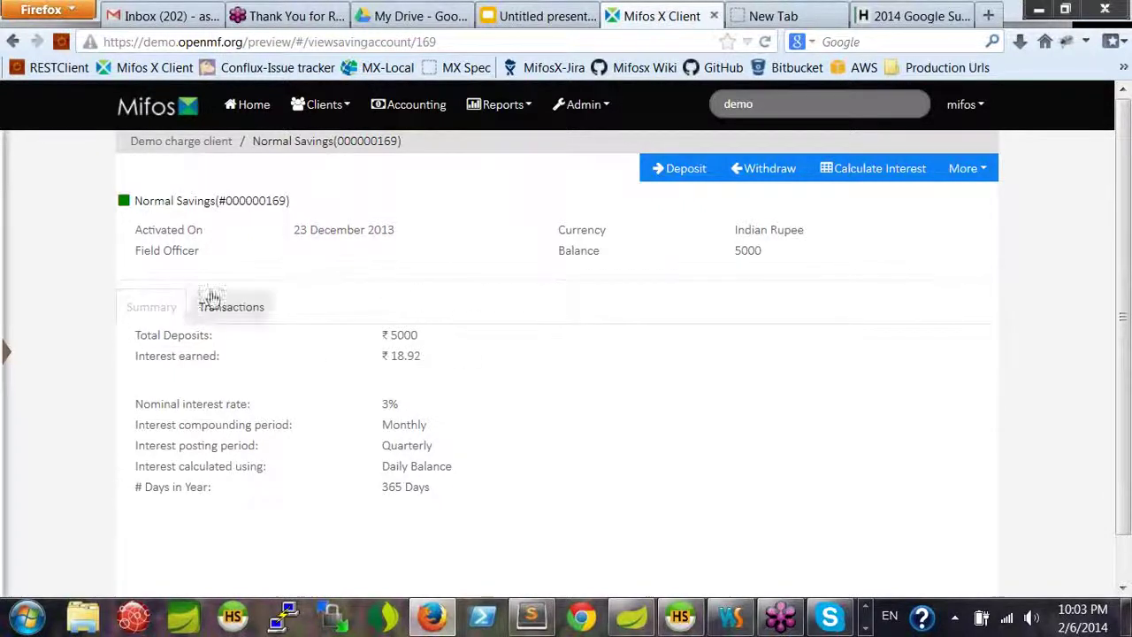
- Open the repayment schedule of the client's last listed Demo loan charges 02 loan
left_click(209, 147)
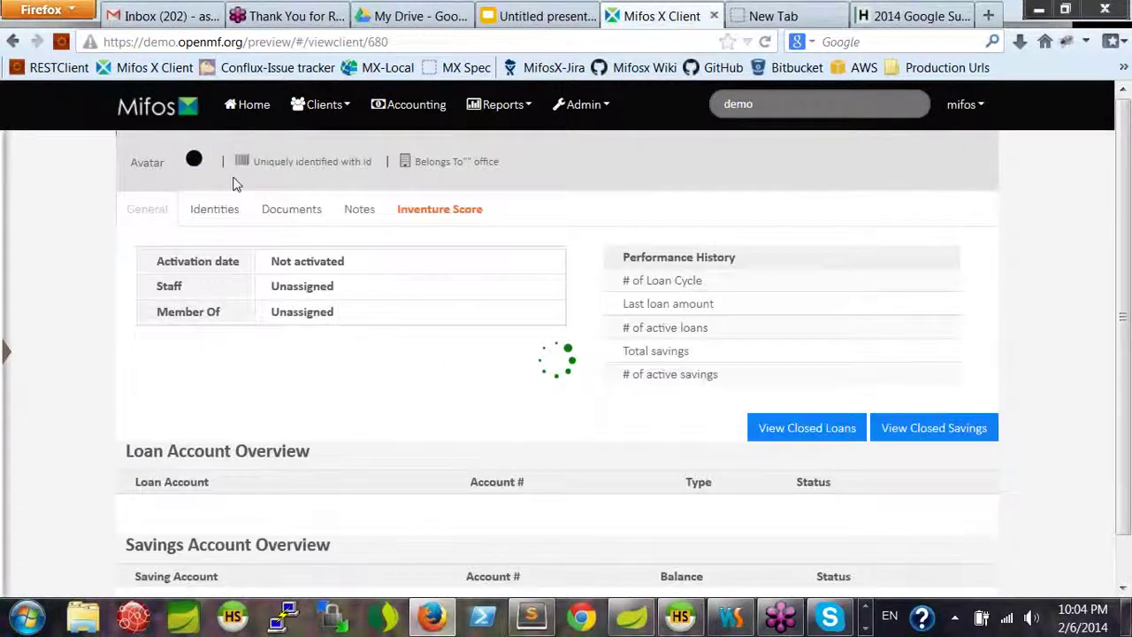
scroll(329, 436, "down", 3)
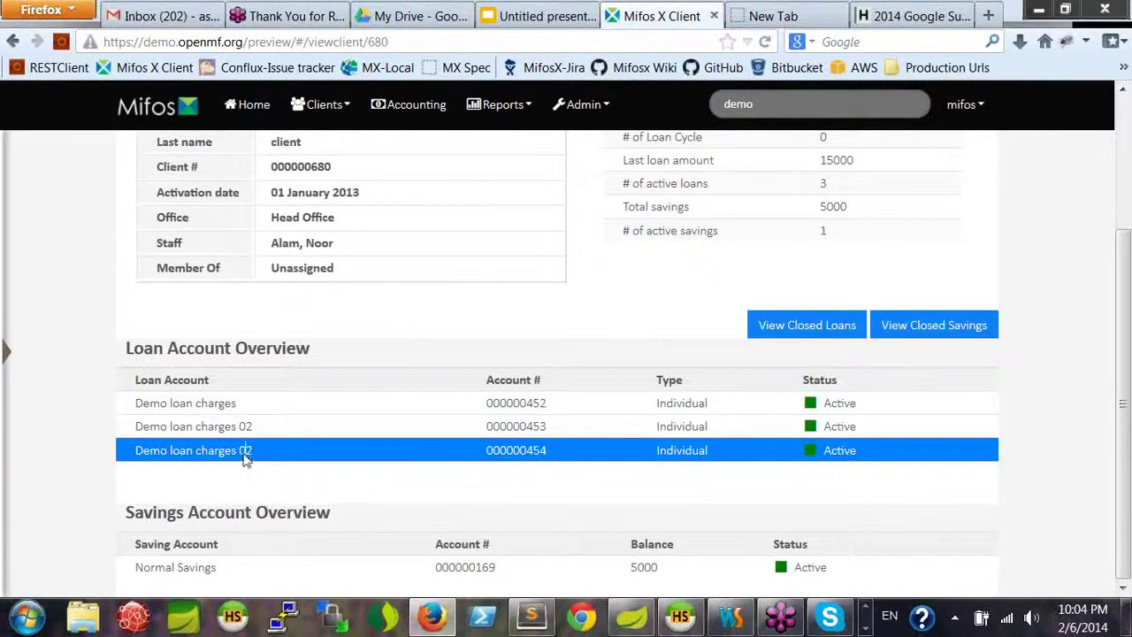
left_click(246, 455)
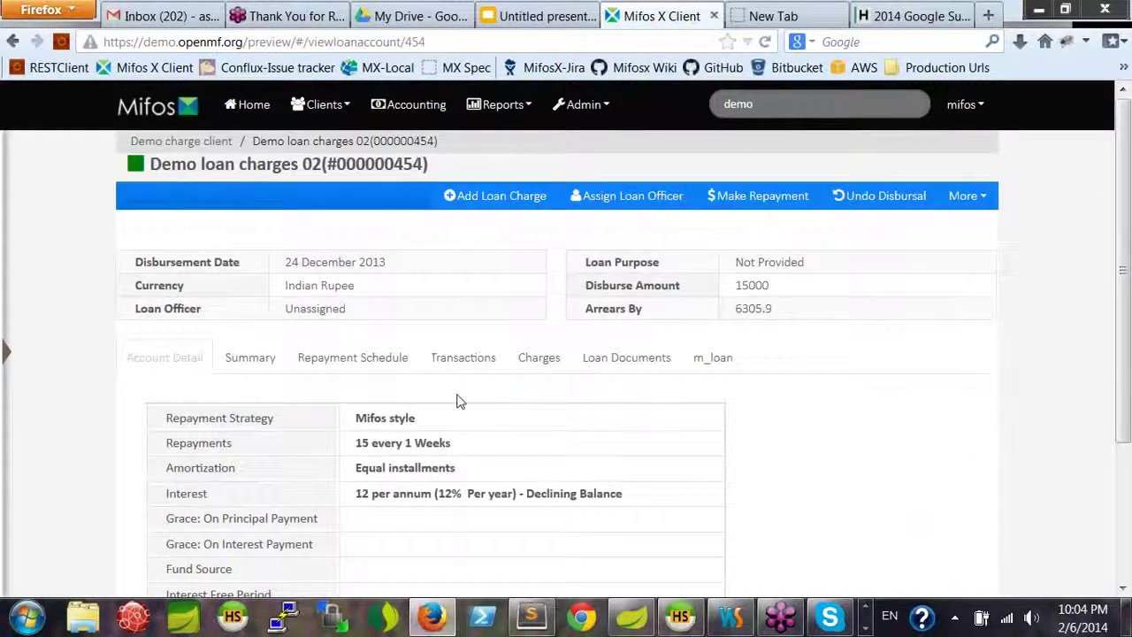
scroll(460, 403, "down", 4)
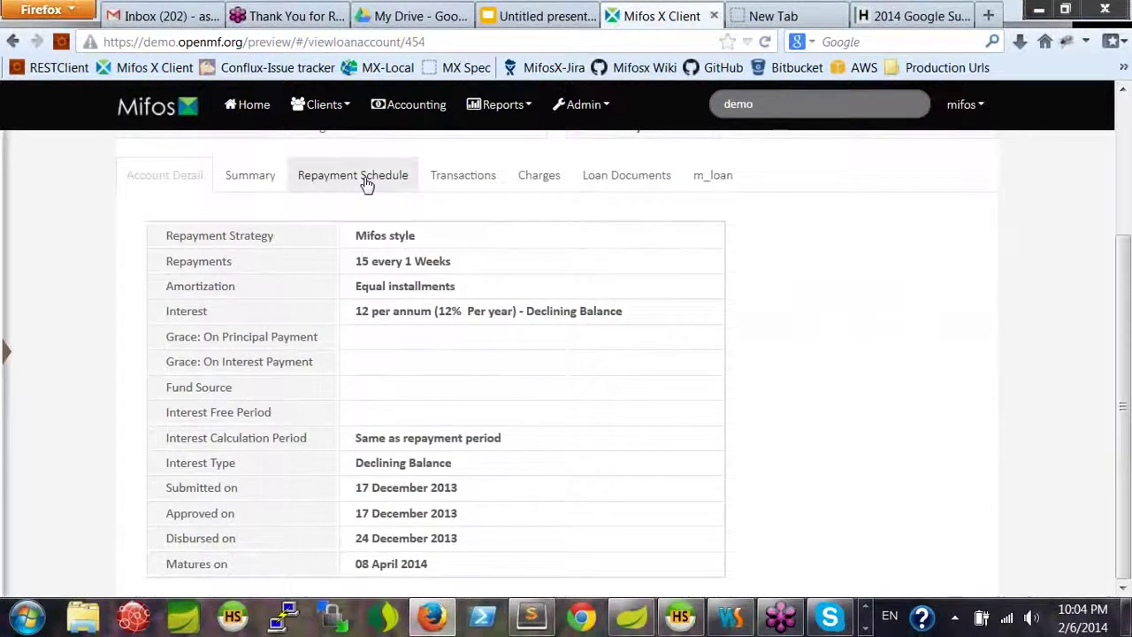
left_click(366, 181)
scroll(424, 396, "up", 2)
- Examine the fees of the 07 January 2014 installment in the loan's repayment schedule
left_click_drag(278, 403, 191, 403)
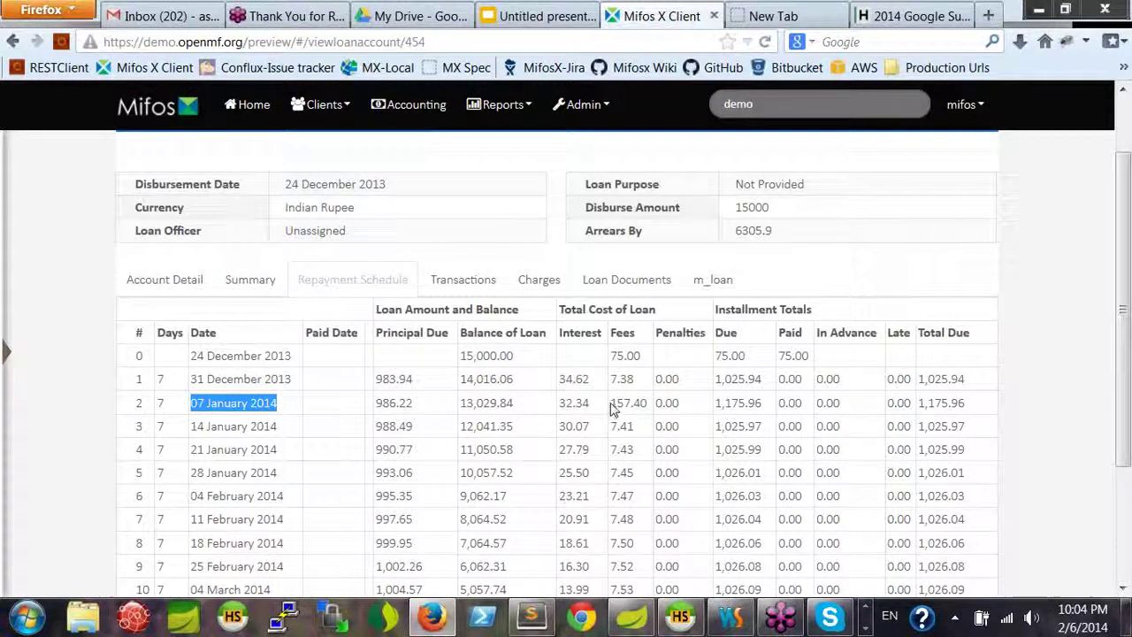
left_click_drag(609, 402, 648, 403)
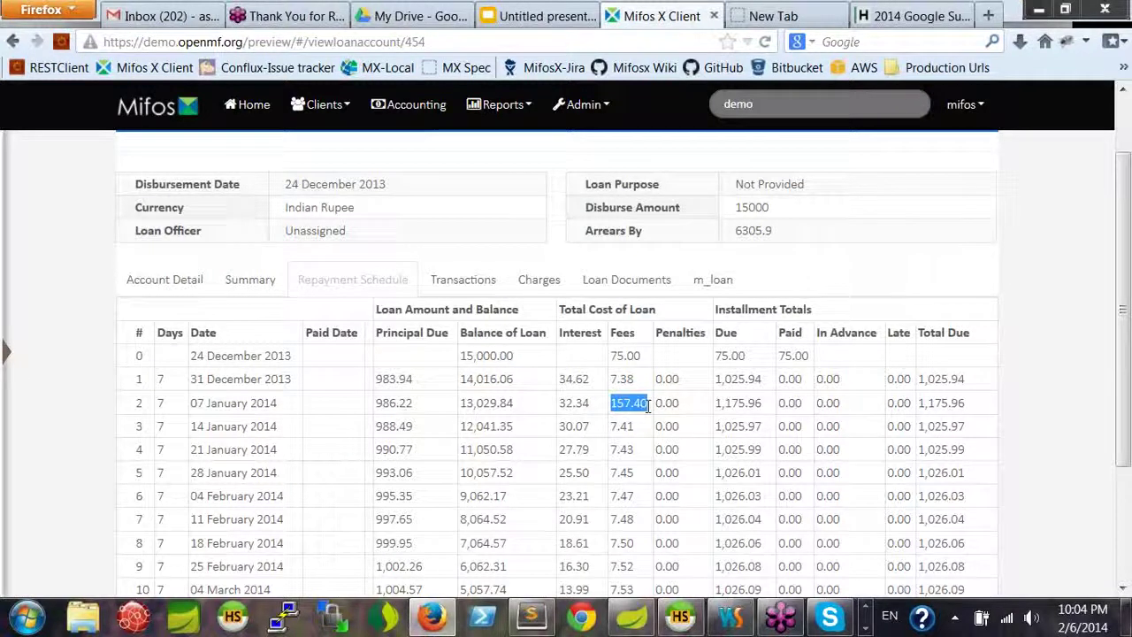
left_click(650, 412)
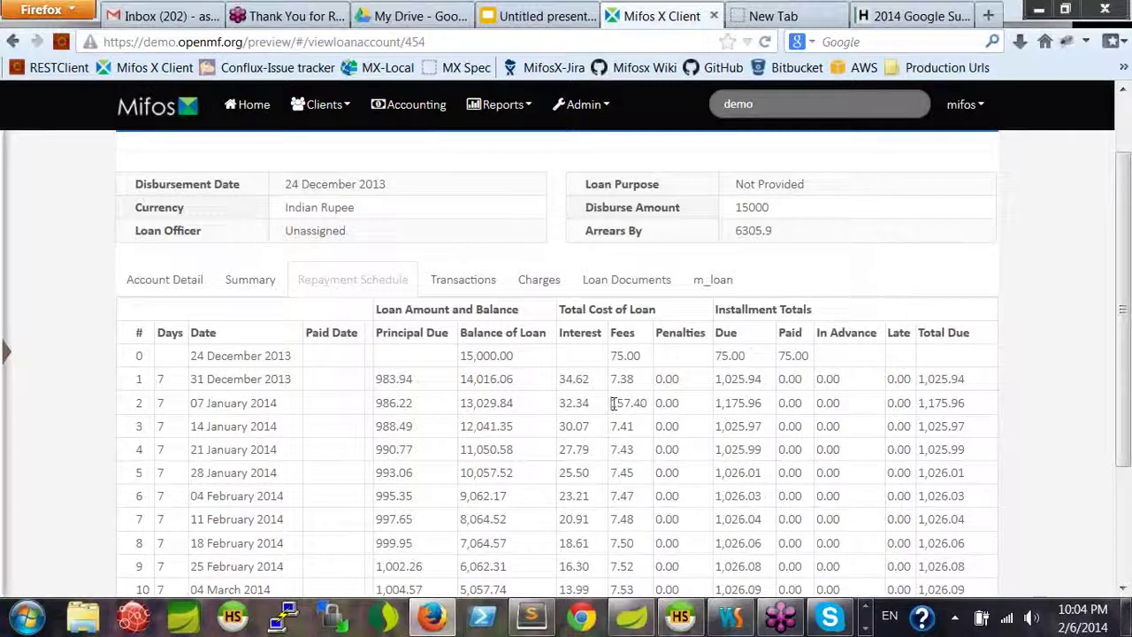
left_click_drag(613, 403, 648, 403)
scroll(706, 361, "up", 2)
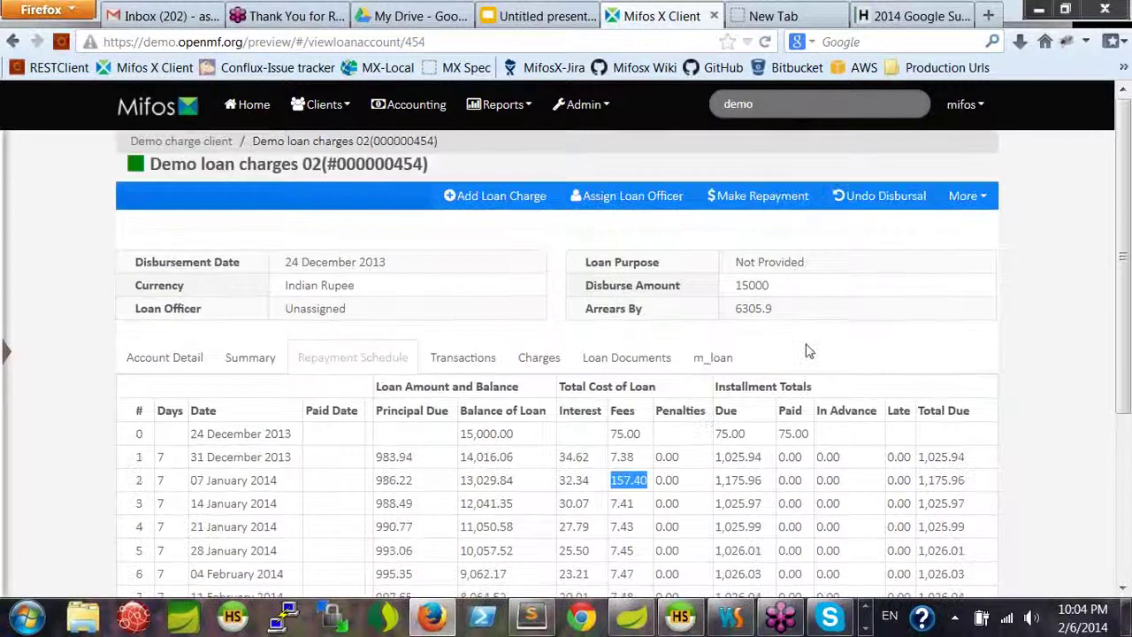
scroll(808, 352, "down", 1)
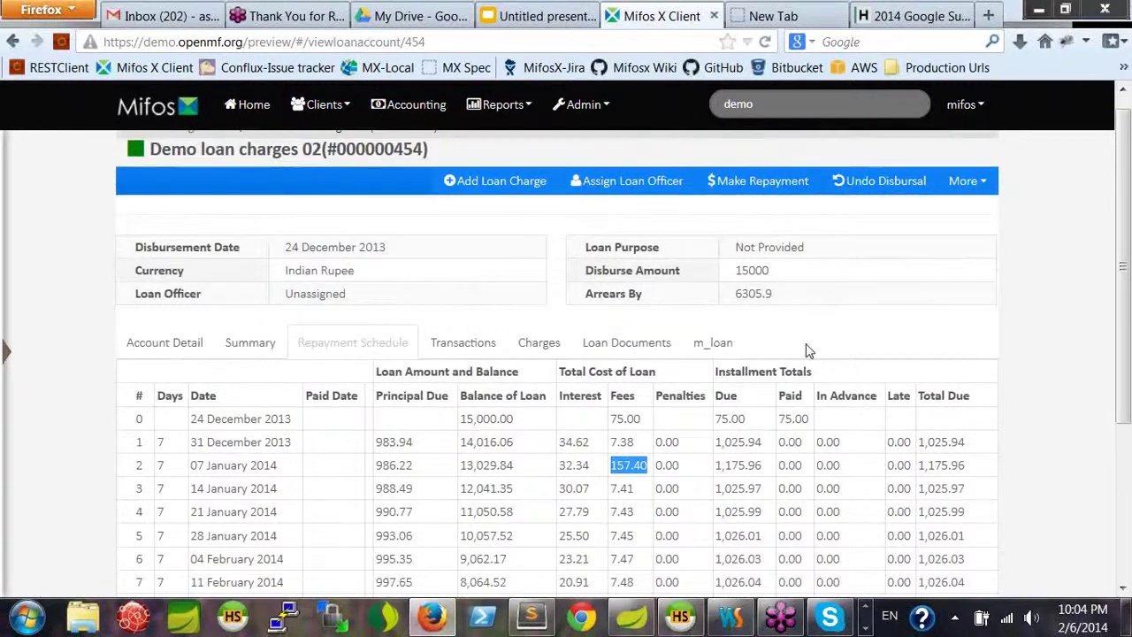
scroll(808, 351, "up", 1)
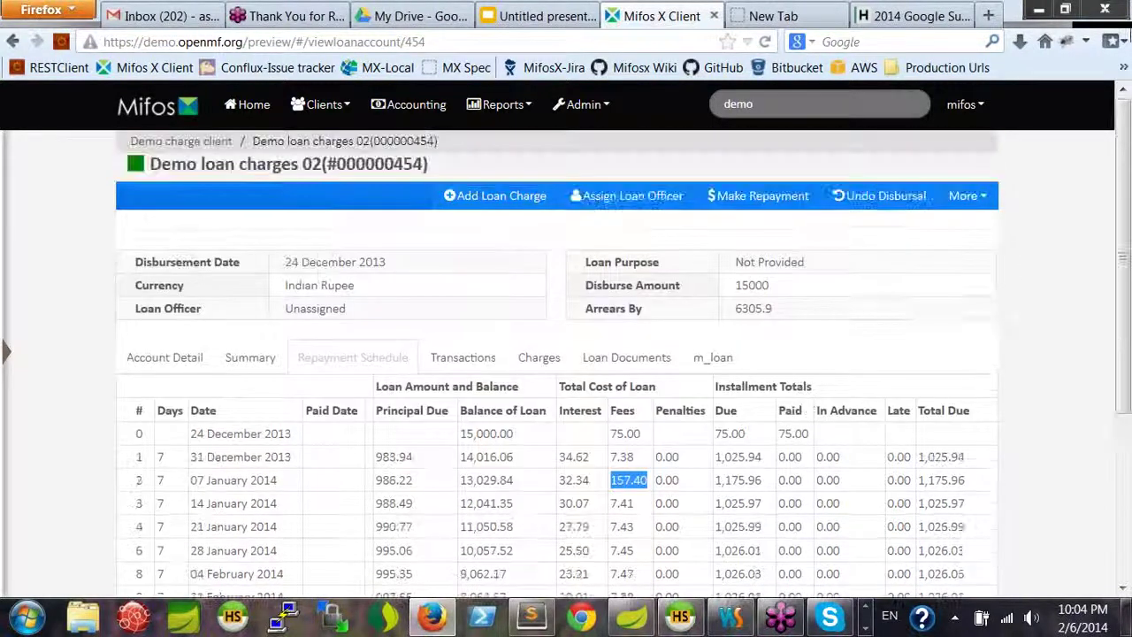
left_click(1124, 42)
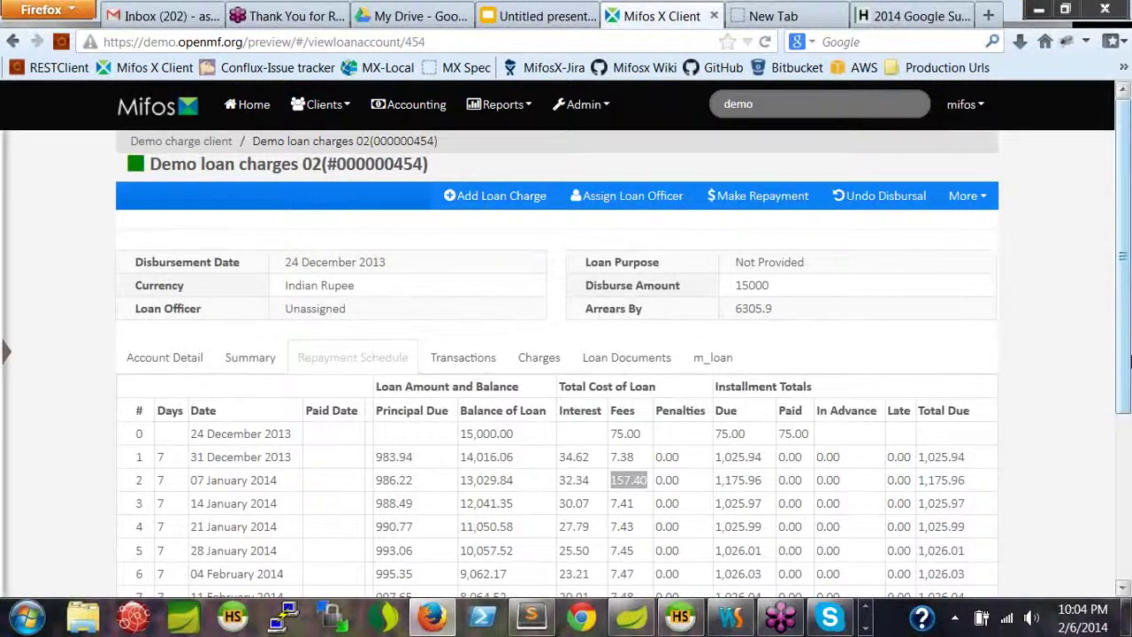
mouse_move(1129, 358)
left_mouse_down()
mouse_move(1127, 433)
mouse_move(1127, 359)
left_mouse_up()
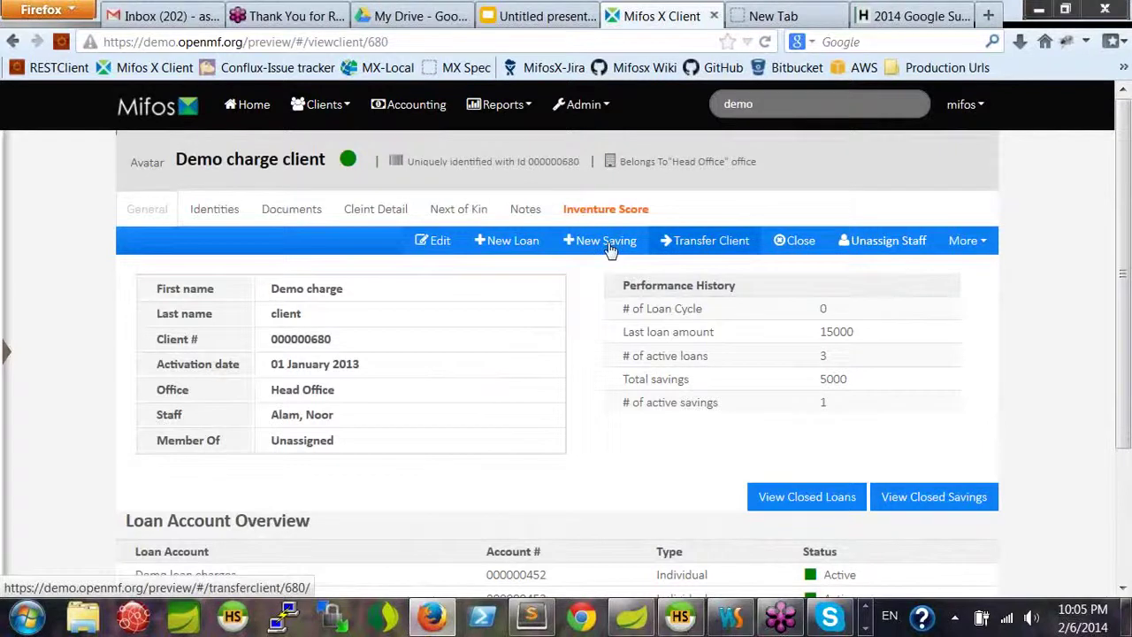
- Review the summary of the client's Normal Savings account and return to the client's overview
left_click(612, 250)
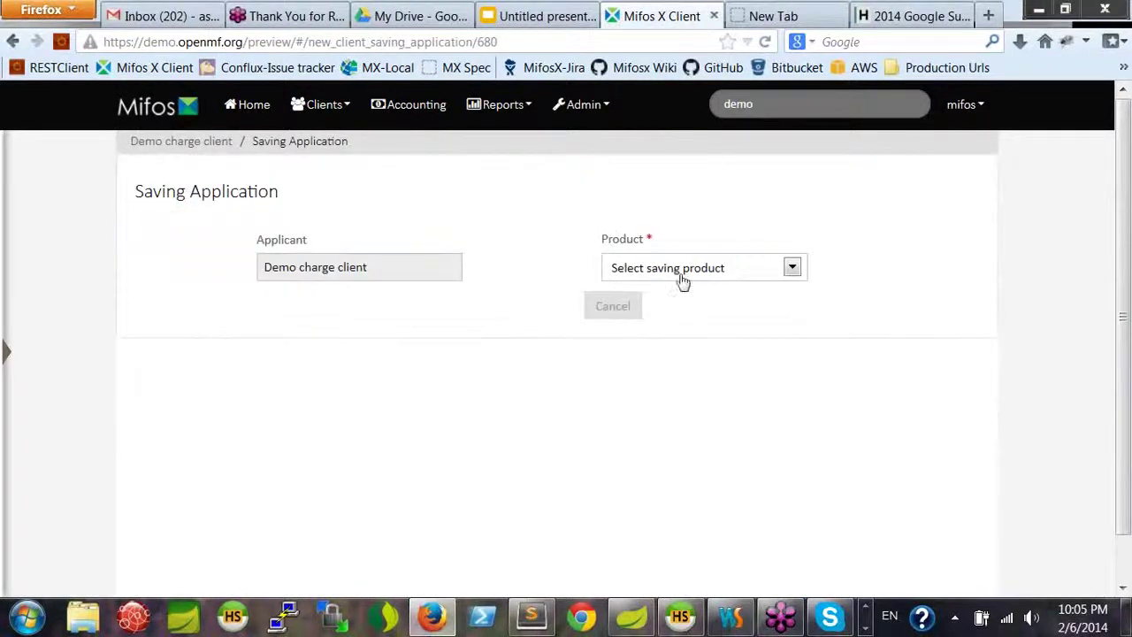
left_click(192, 144)
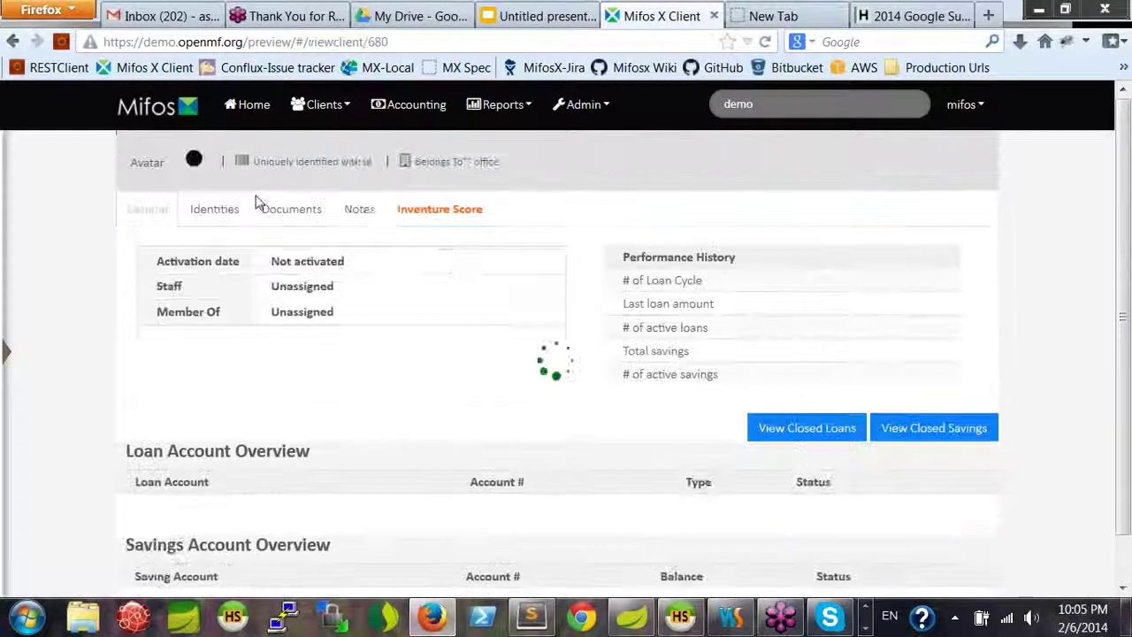
scroll(534, 319, "down", 4)
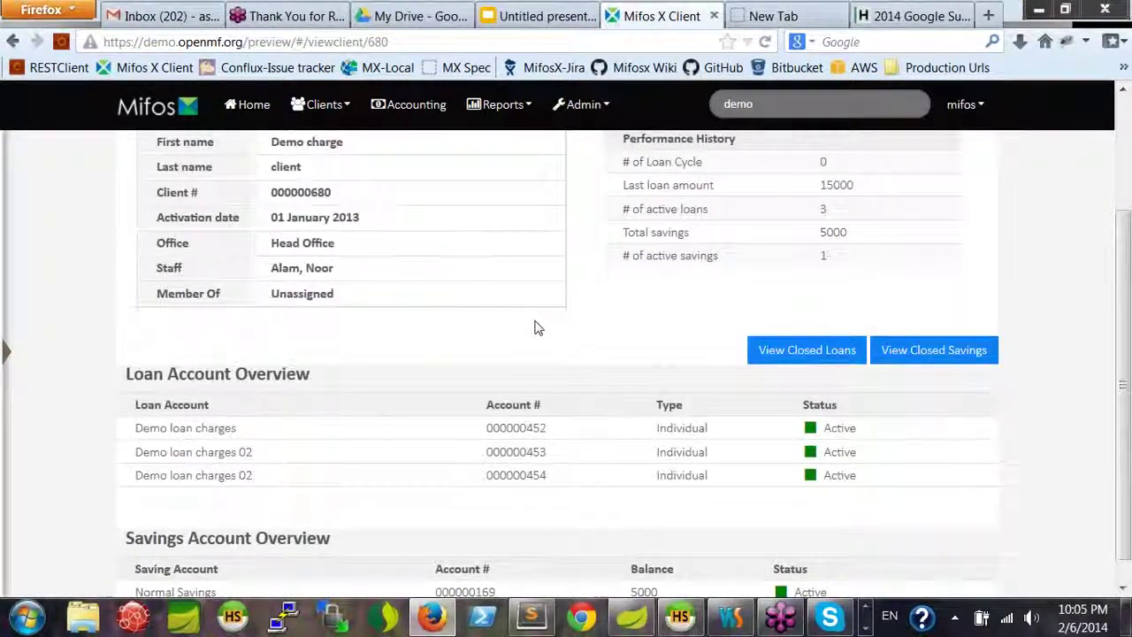
left_click(194, 577)
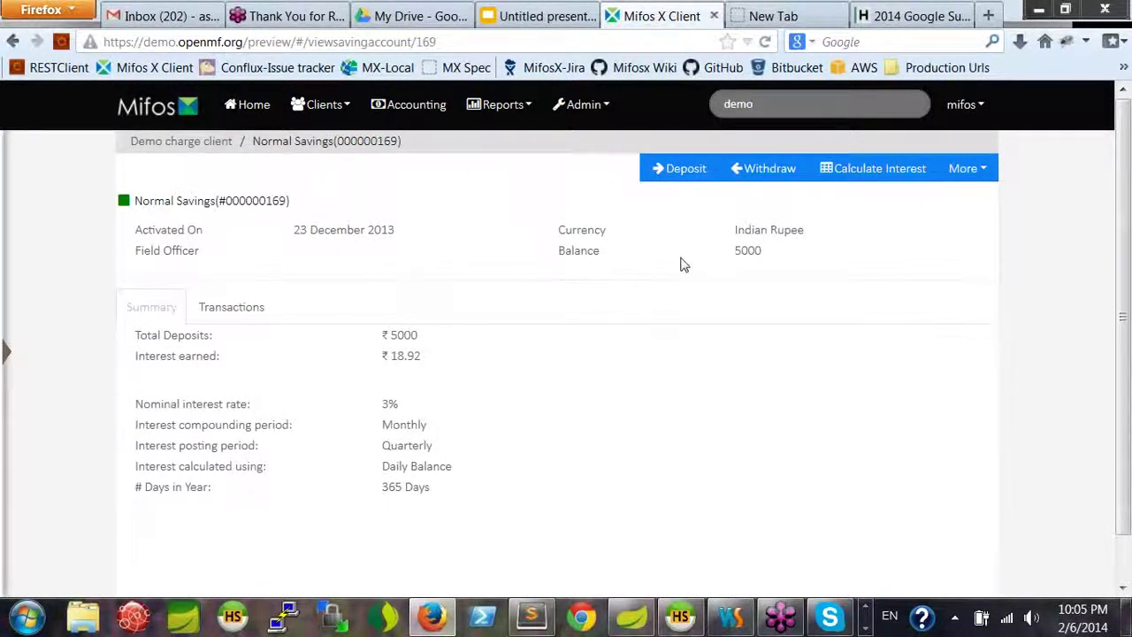
left_click(181, 146)
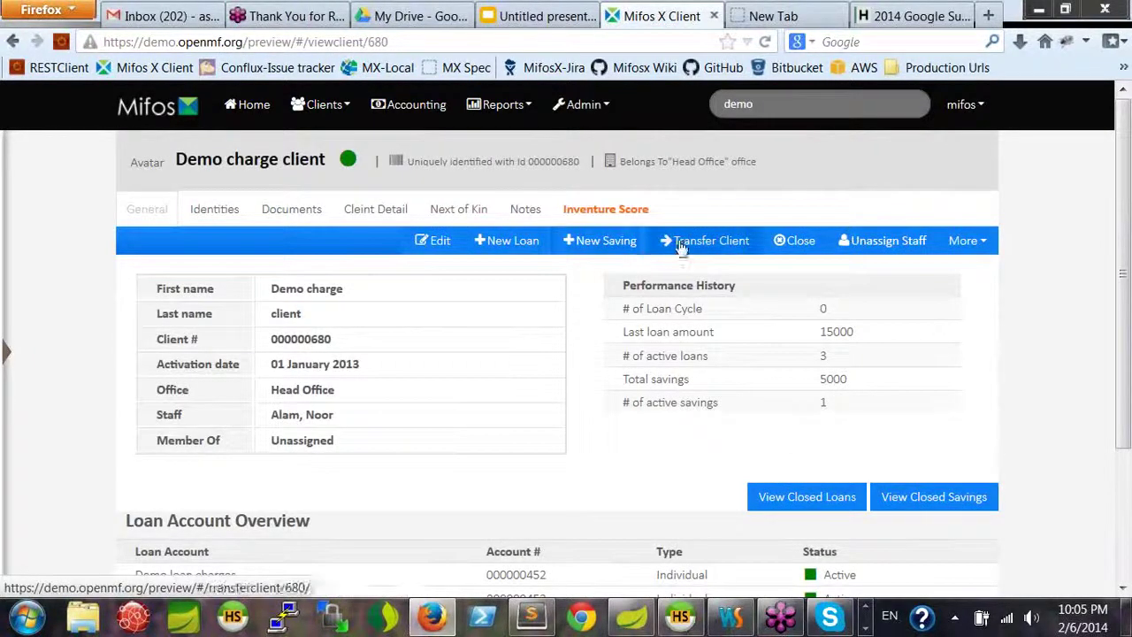
- Start a new savings application for the client with the Bsalu product and go to its settings and charges
left_click(583, 240)
left_click(672, 268)
left_click(660, 326)
left_click_drag(1127, 276, 1109, 478)
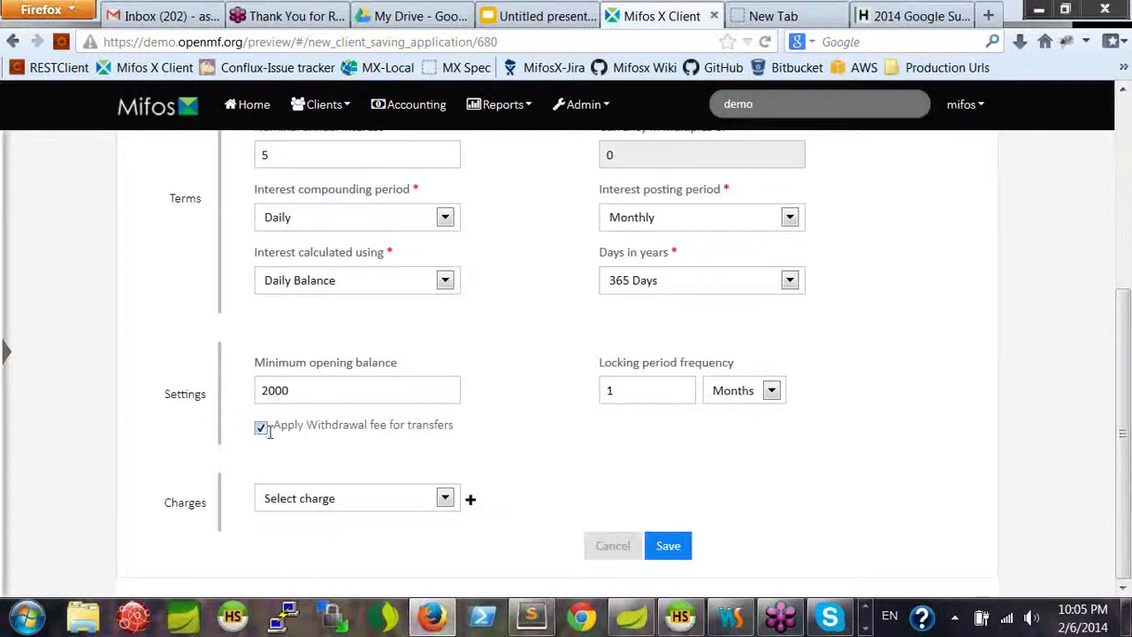
- Examine the "Apply Withdrawal fee for transfers" option in the savings application's settings
double_click(430, 425)
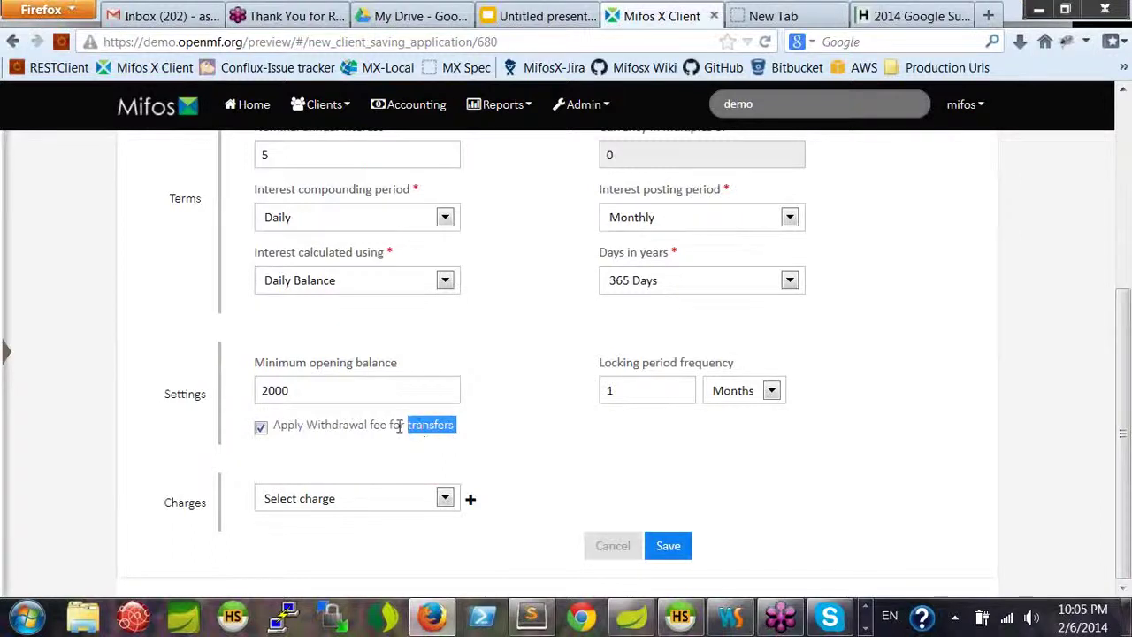
left_click(436, 445)
left_click_drag(408, 425, 453, 430)
left_click_drag(275, 425, 460, 434)
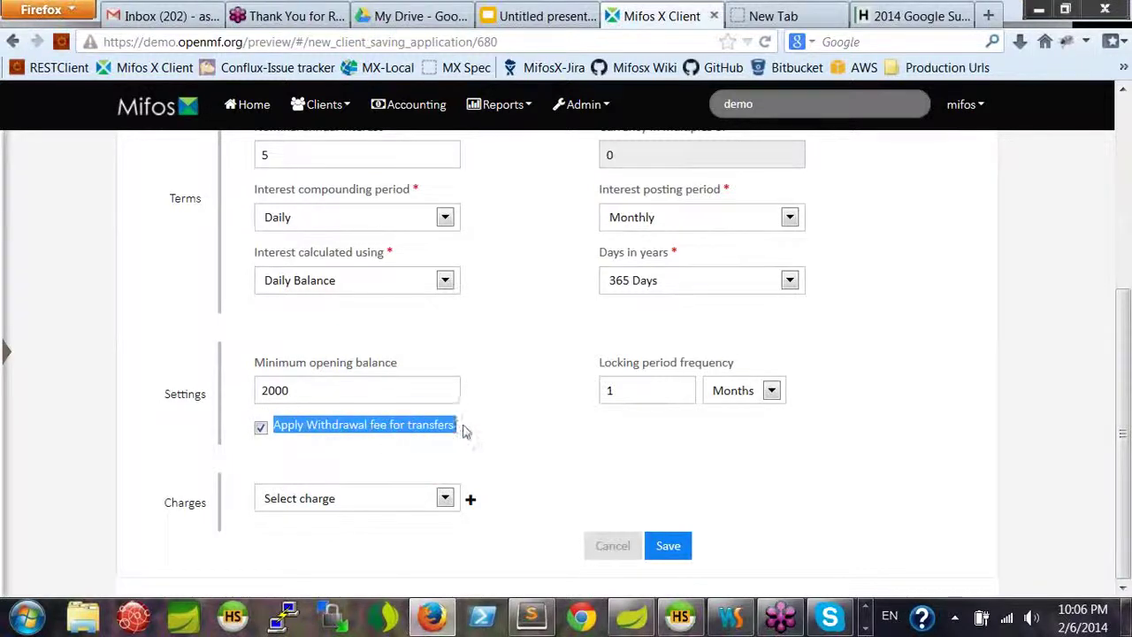
left_click(464, 431)
double_click(446, 427)
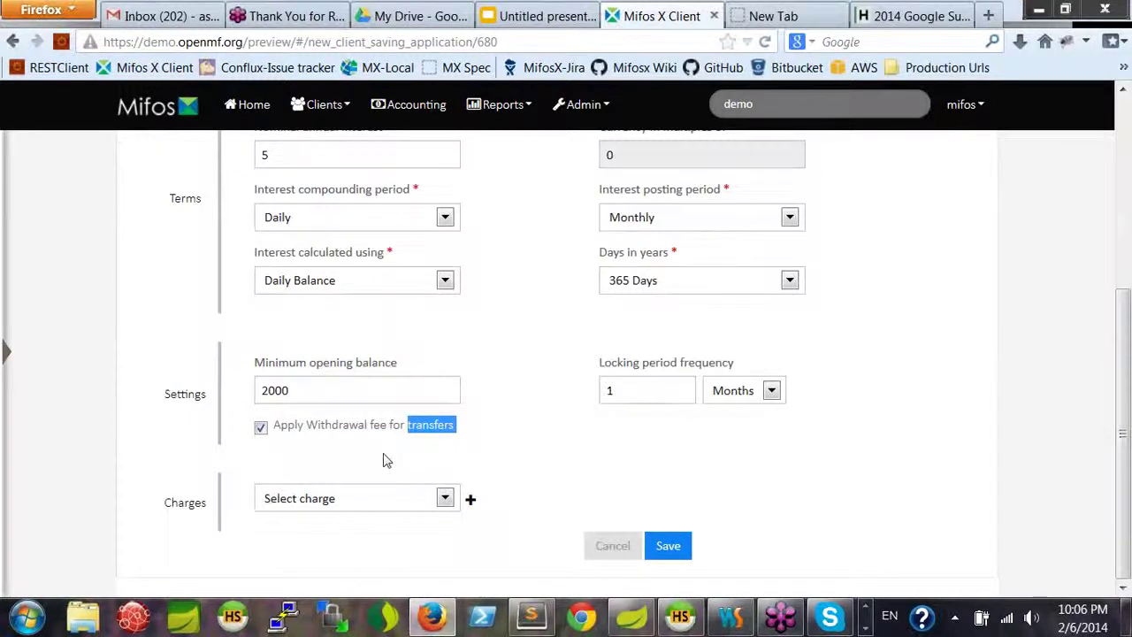
left_click(390, 429)
double_click(417, 428)
left_click(418, 427)
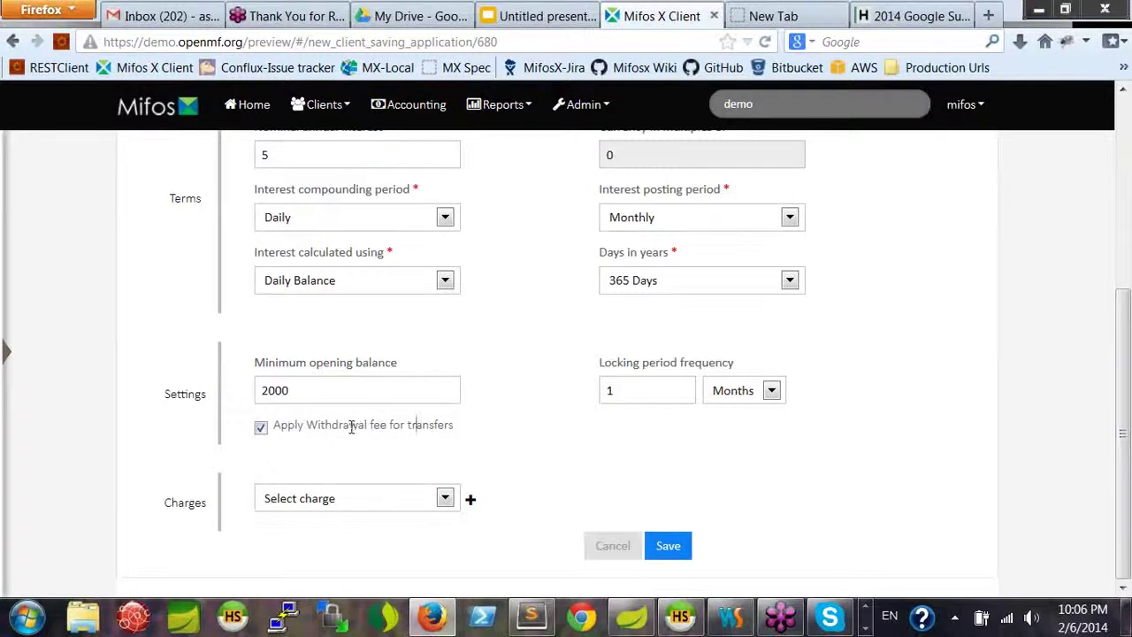
double_click(412, 427)
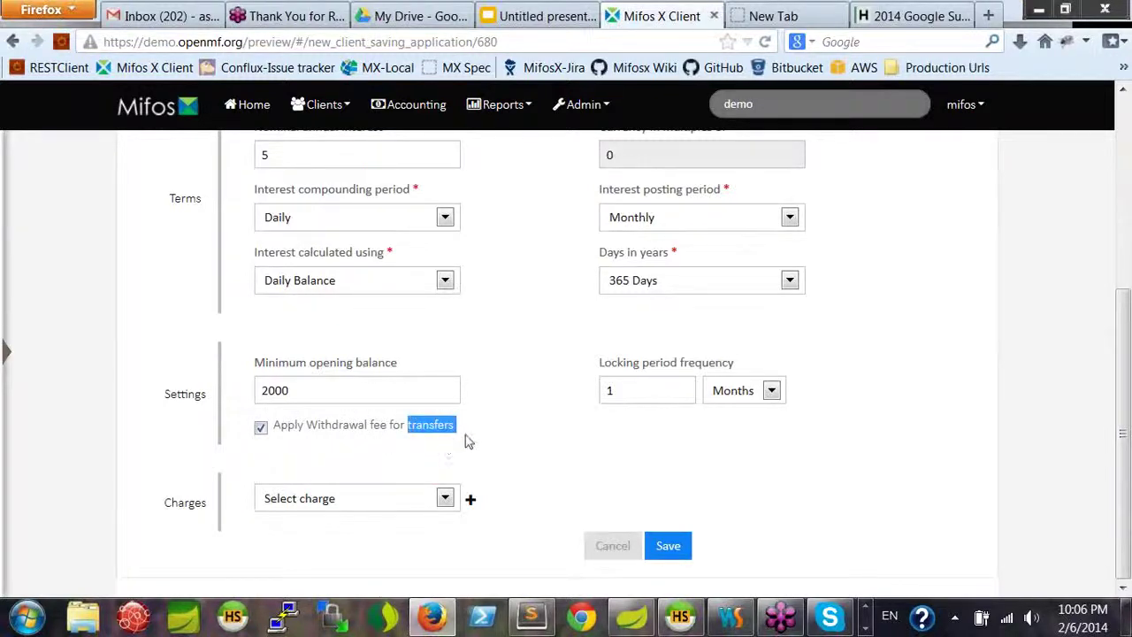
left_click(467, 441)
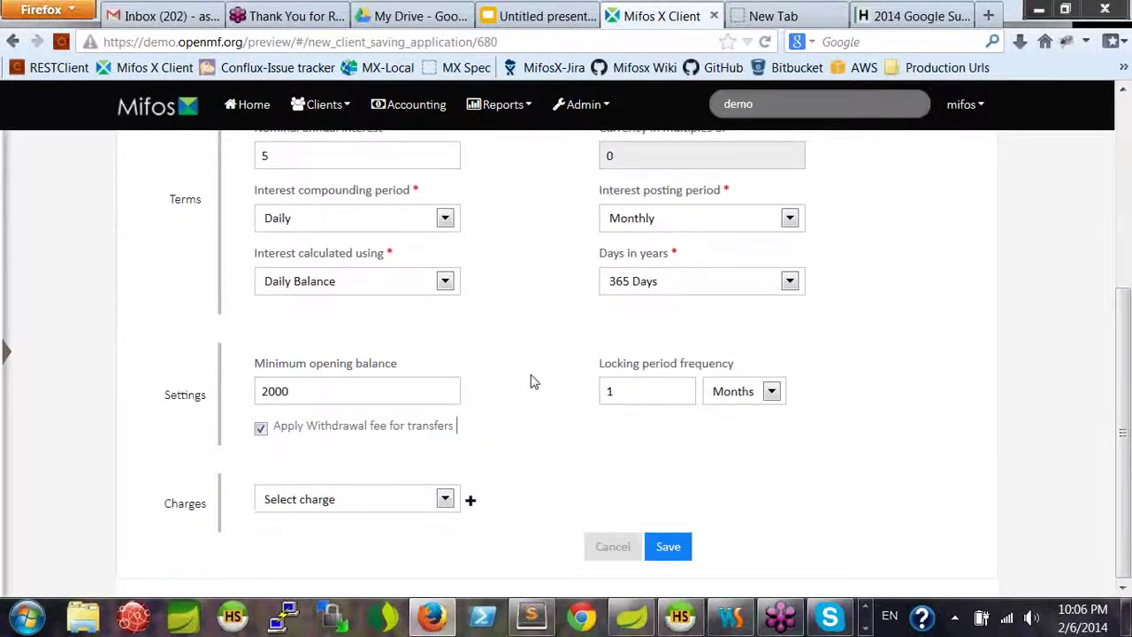
scroll(530, 382, "up", 2)
scroll(531, 382, "down", 2)
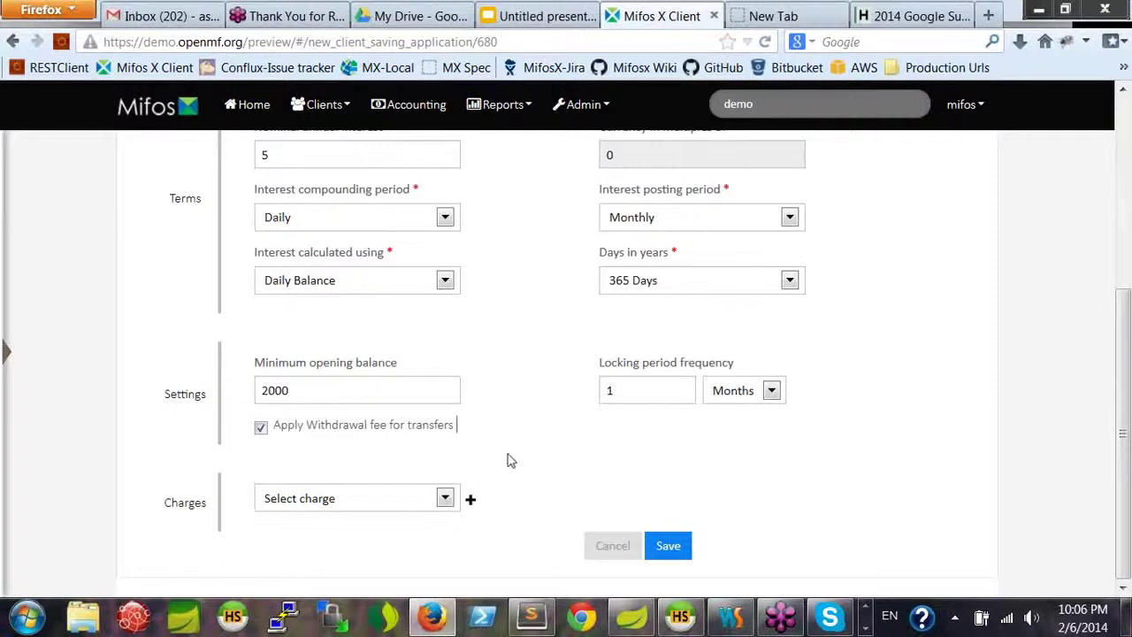
scroll(543, 432, "up", 6)
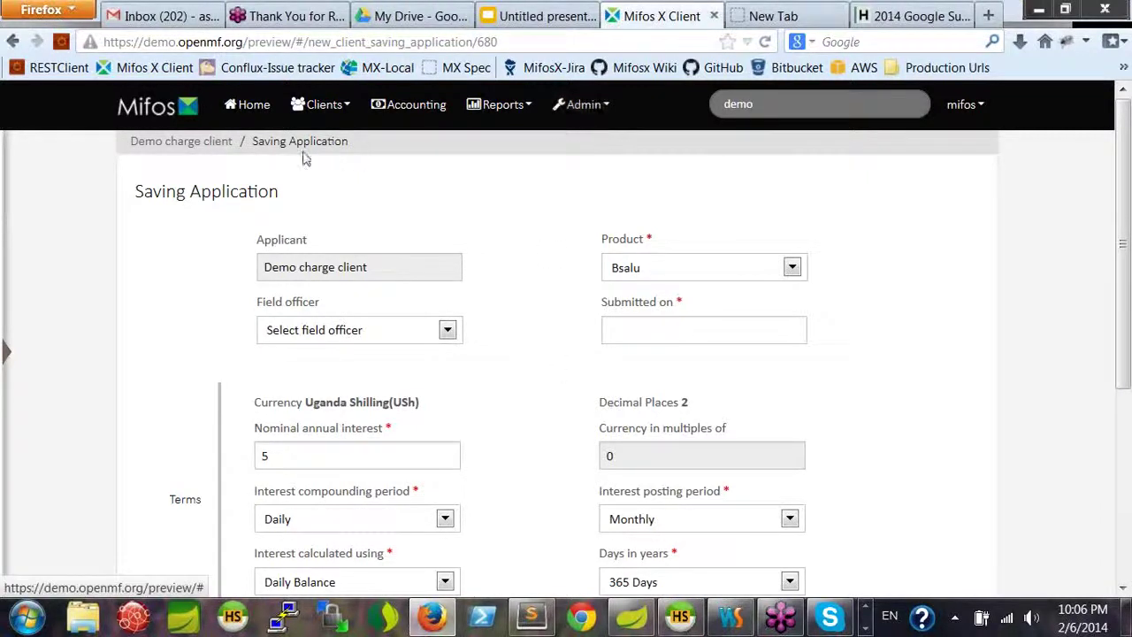
- Leave the savings application and start a new charge in product administration that applies to Savings
left_click(203, 163)
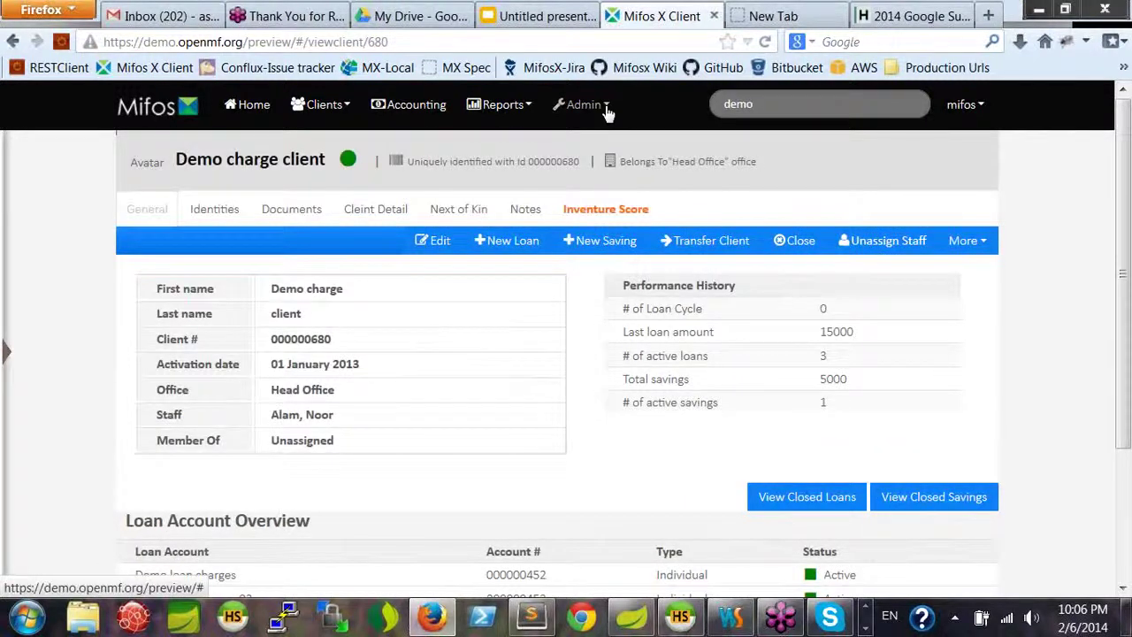
left_click(605, 108)
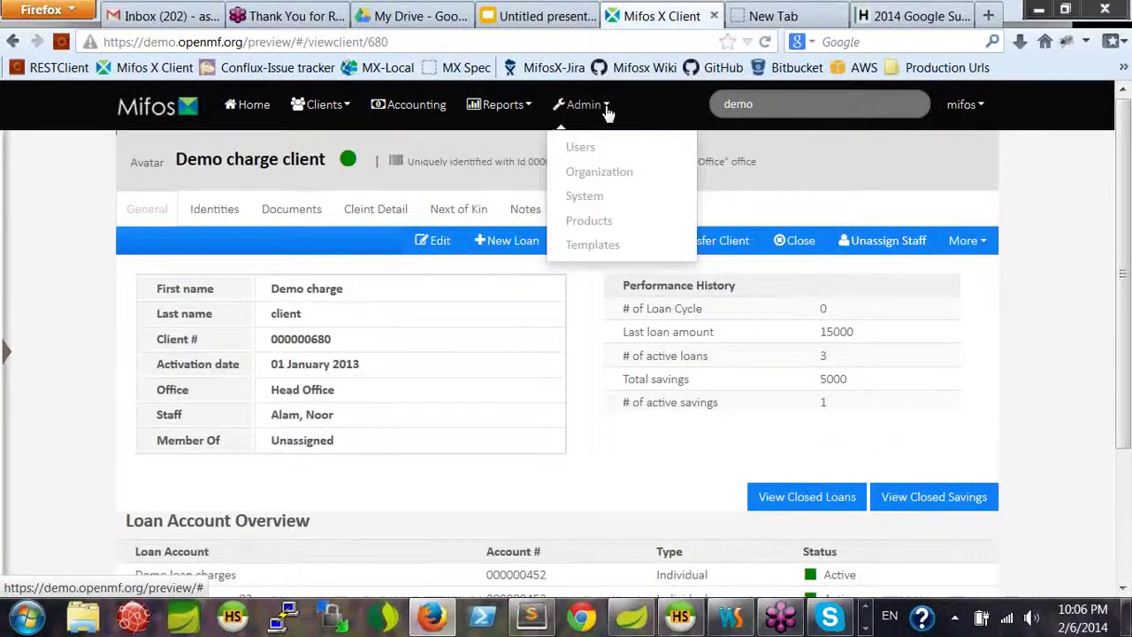
left_click(588, 226)
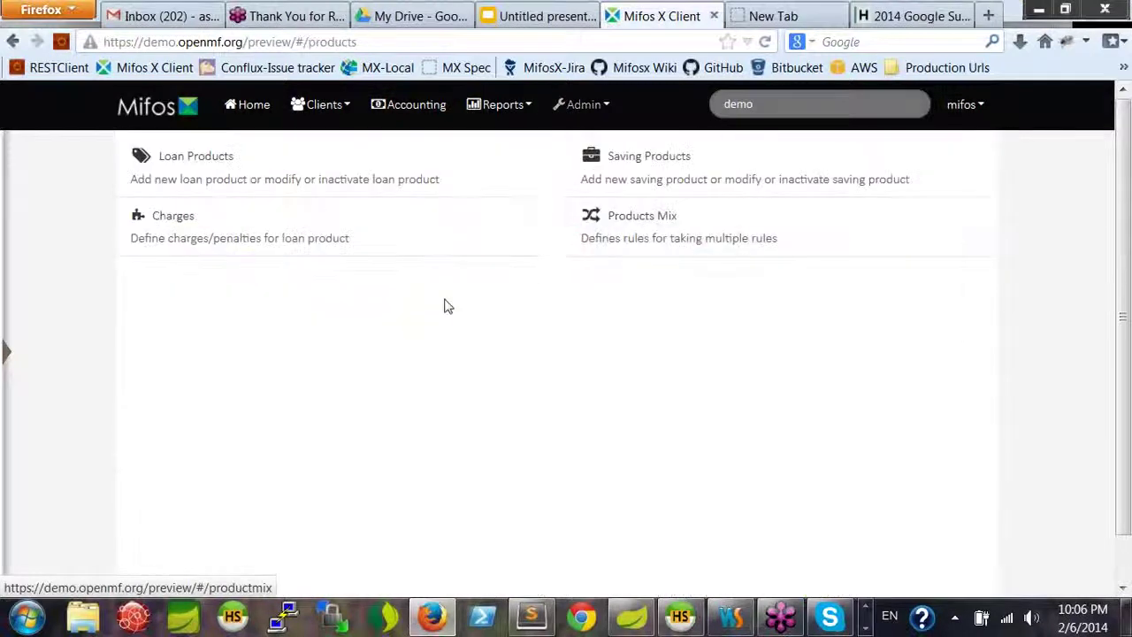
left_click(197, 235)
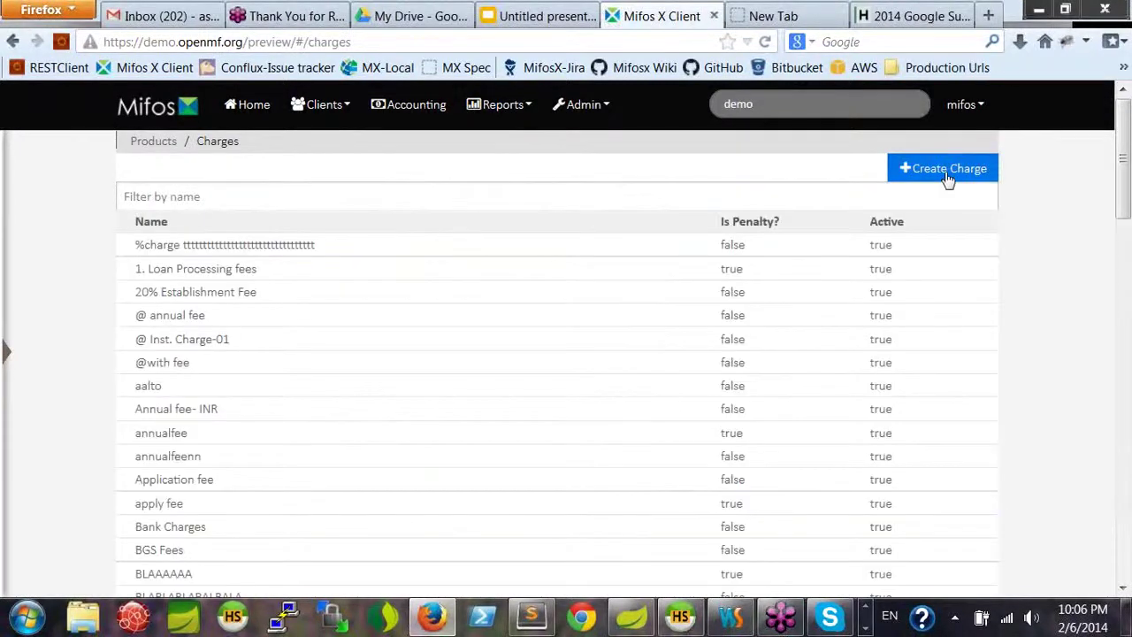
left_click(948, 177)
left_click(439, 179)
left_click(395, 237)
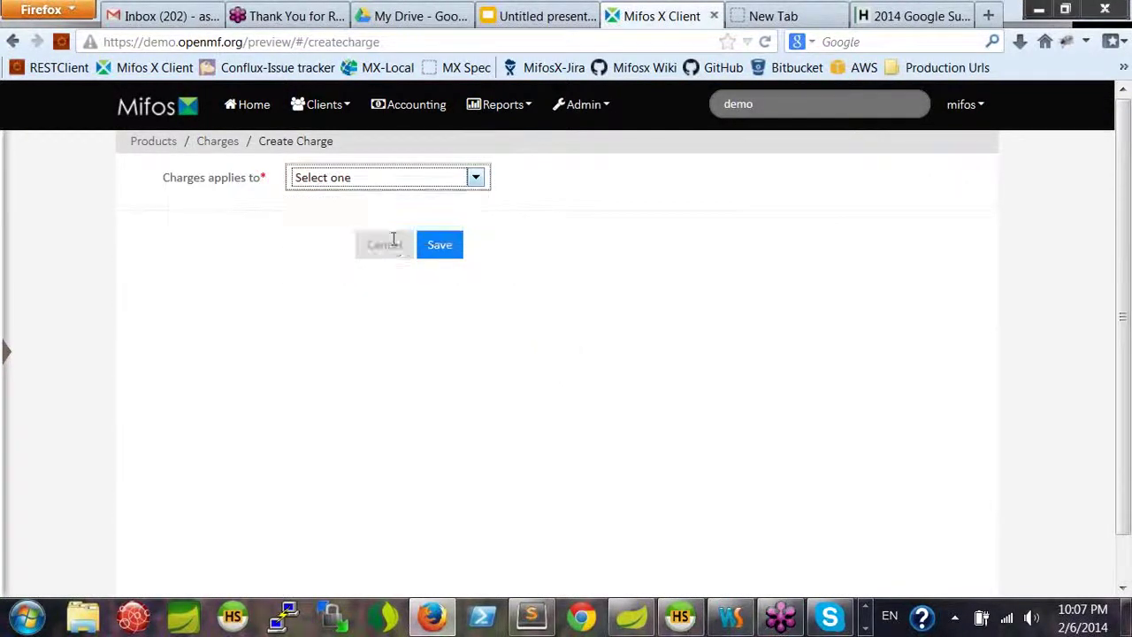
- Name the new charge "Demo savings charge (Processing fee)"
left_click(345, 242)
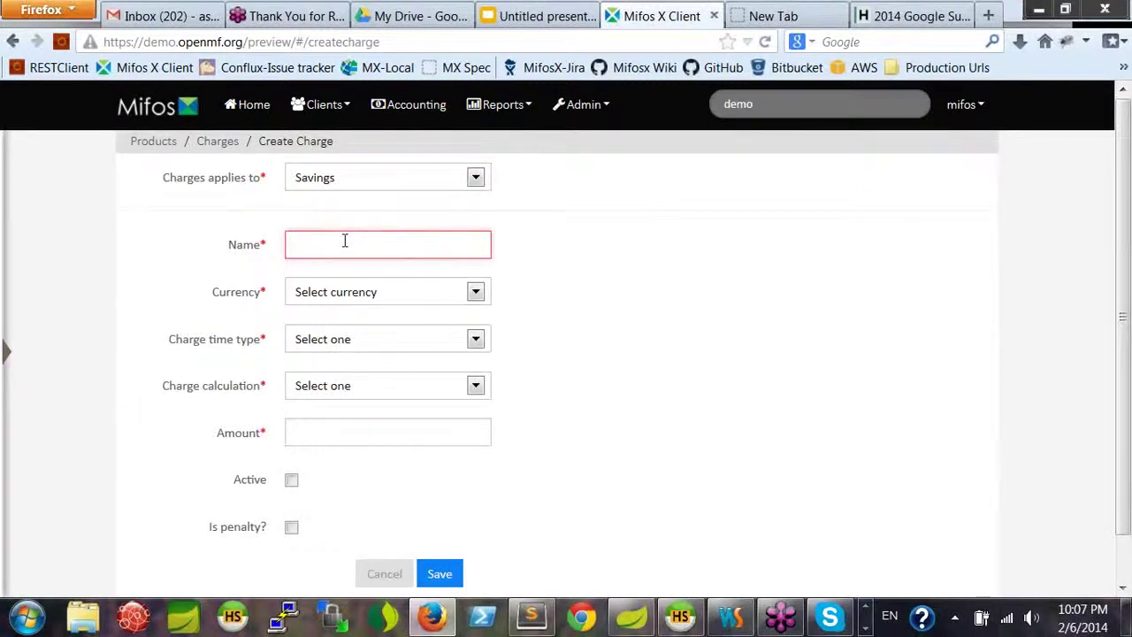
type("Processi")
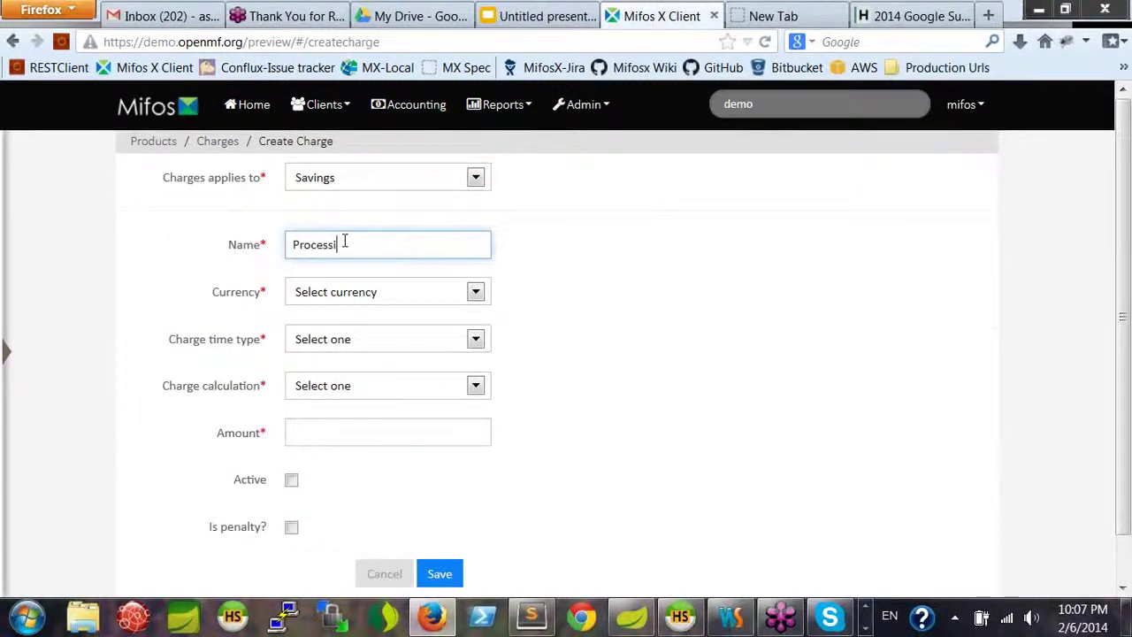
type("Demo ch")
type("avings cha")
type("rge ")
type("savings")
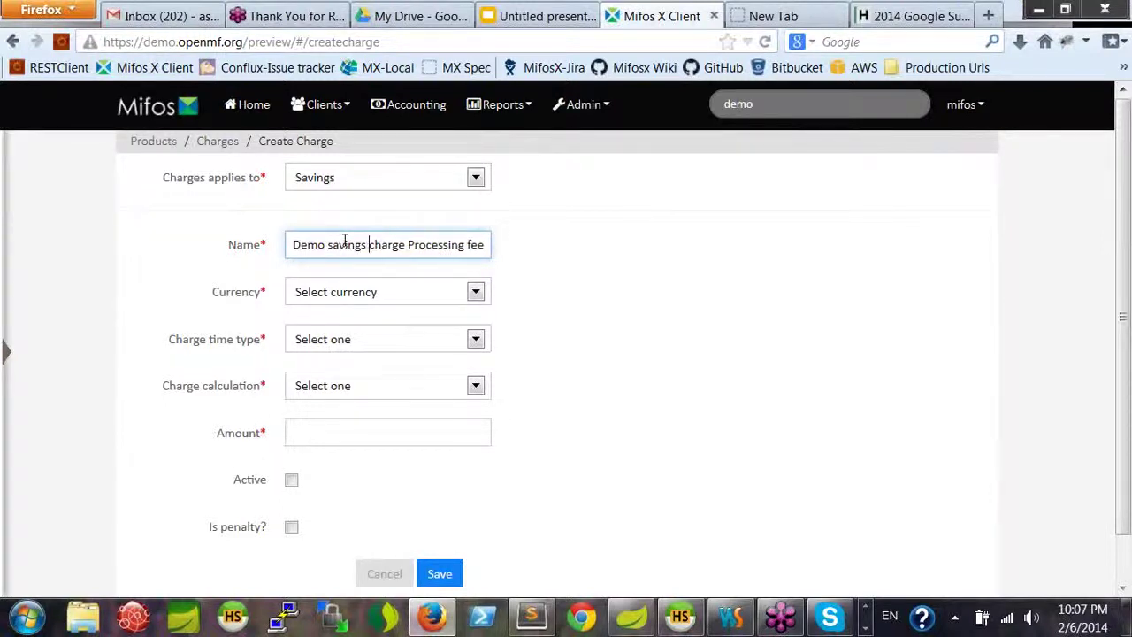
key("ctrl+Right")
type("(")
key("End")
type(")")
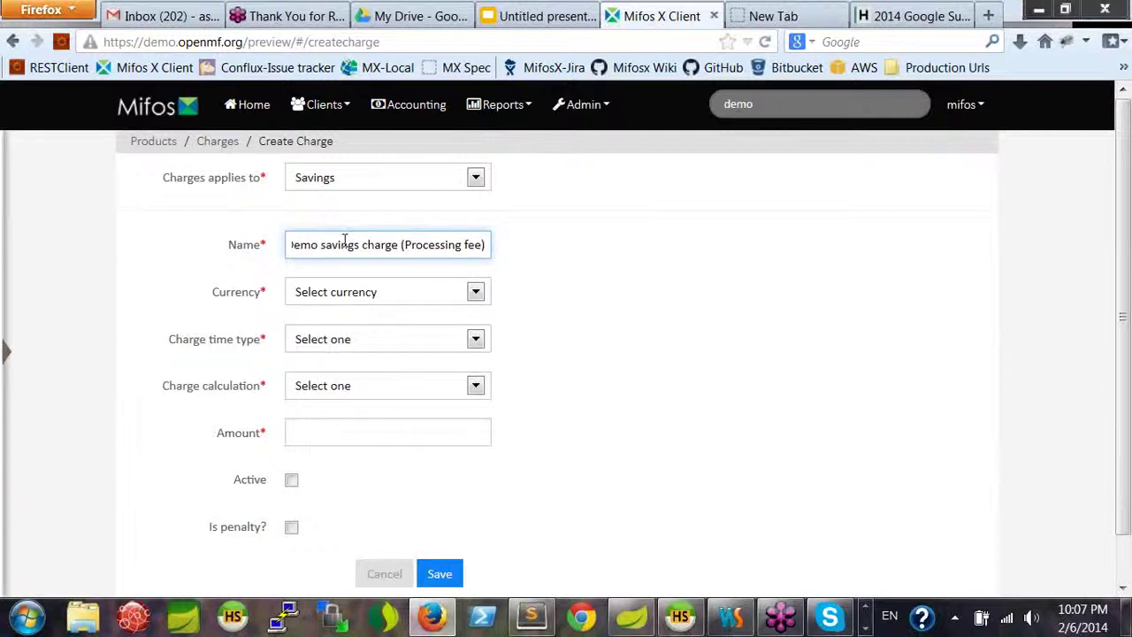
- Set the processing fee charge's currency to Indian Rupee and its charge time type to Savings Activation
left_click(346, 292)
left_click(328, 367)
left_click(319, 350)
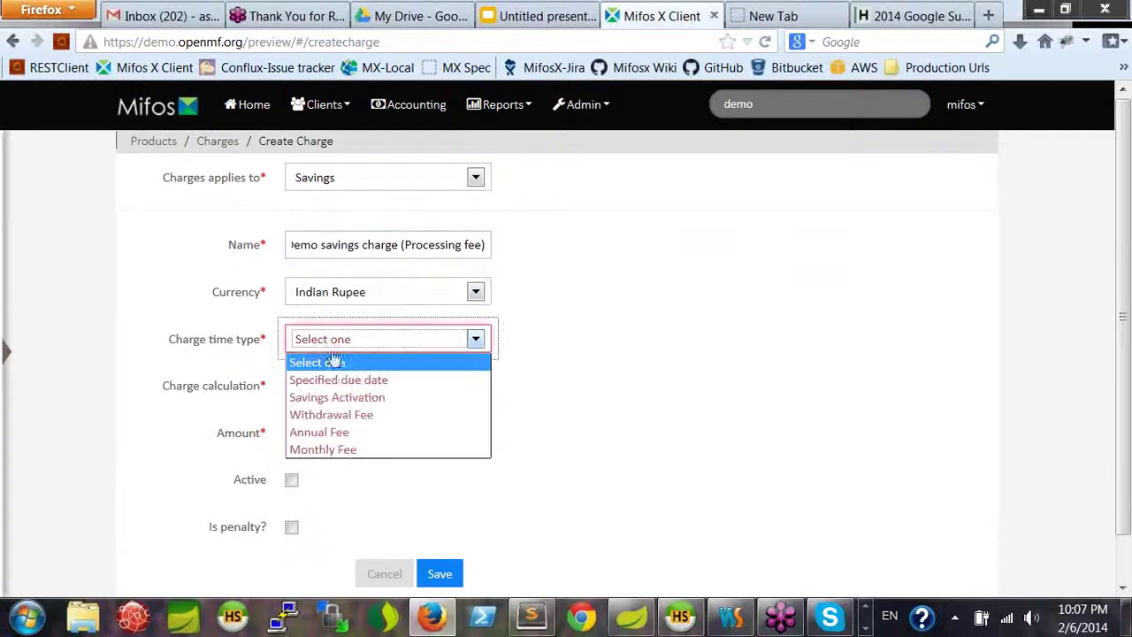
left_click(343, 400)
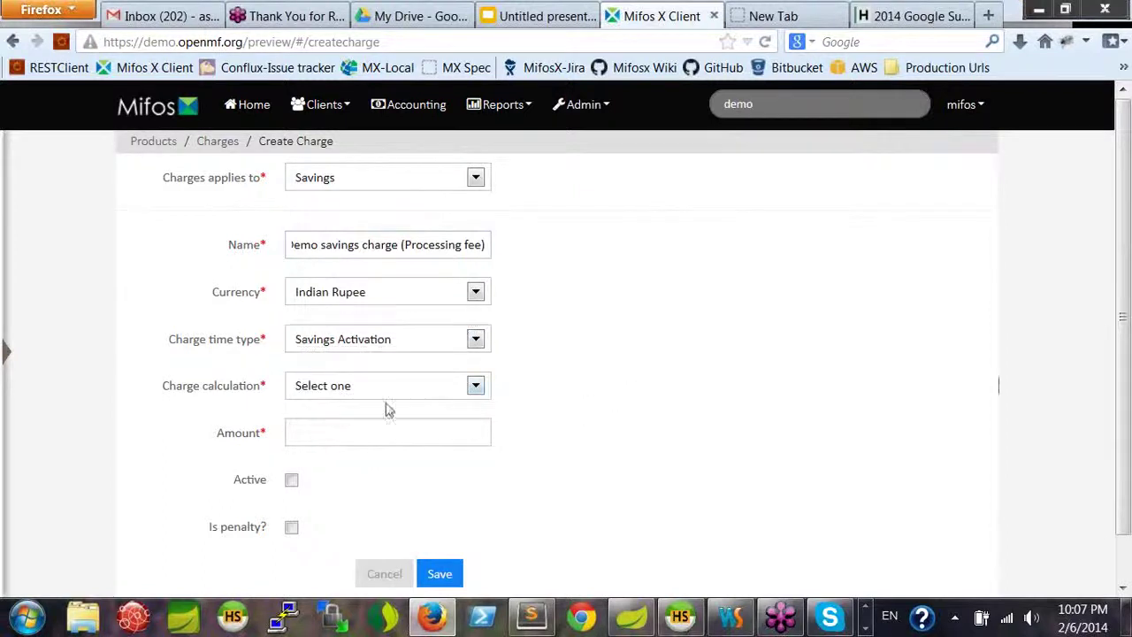
- Give the processing fee charge a Flat calculation with an amount of 200, mark it active and save it
left_click(349, 389)
left_click(322, 428)
left_click(306, 437)
type("200")
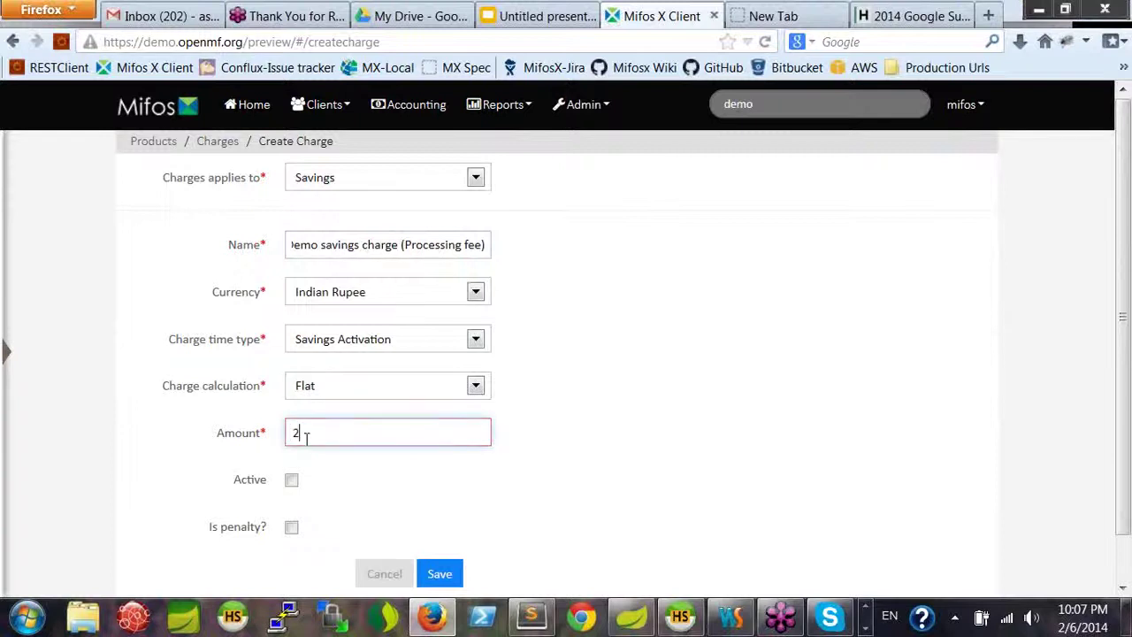
left_click(291, 479)
scroll(622, 478, "down", 1)
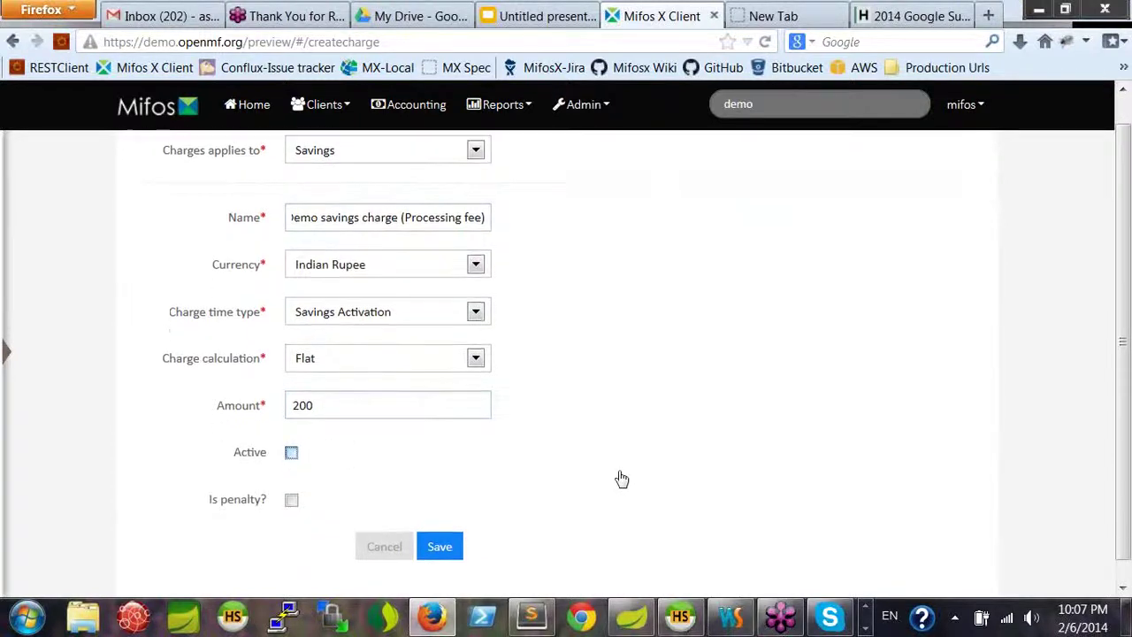
left_click(422, 527)
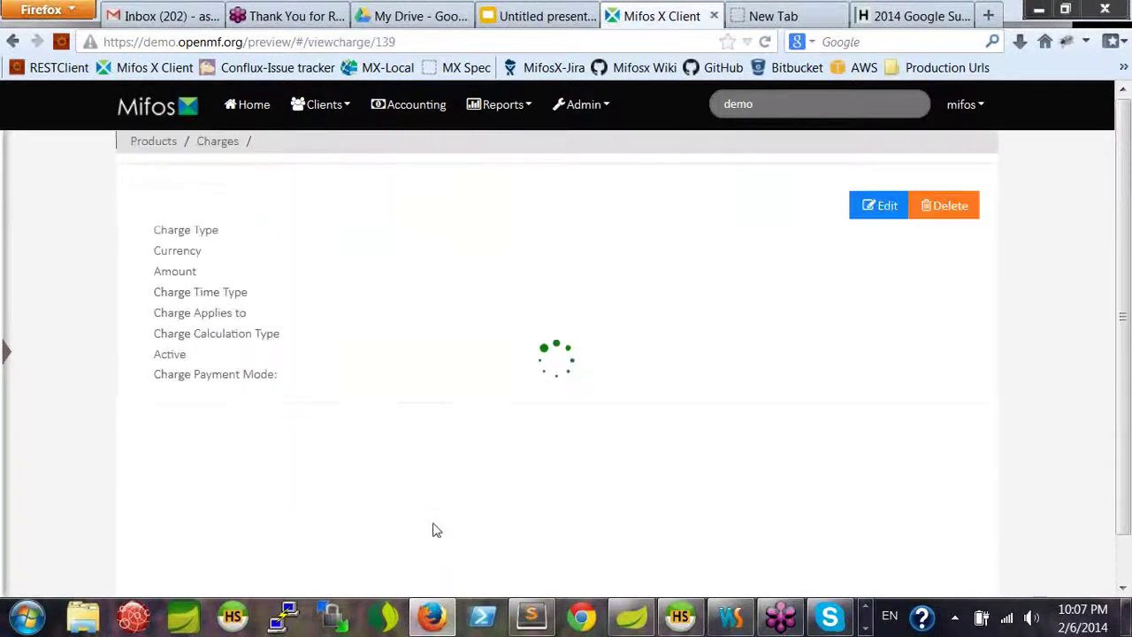
- Return to the charges list and start another charge that applies to Savings
left_click(221, 142)
left_click(929, 172)
left_click(358, 178)
left_click(333, 238)
- Set the second charge's time type to Withdrawal Fee and name it "Demo withdrawal fee"
left_click(360, 245)
left_click(346, 349)
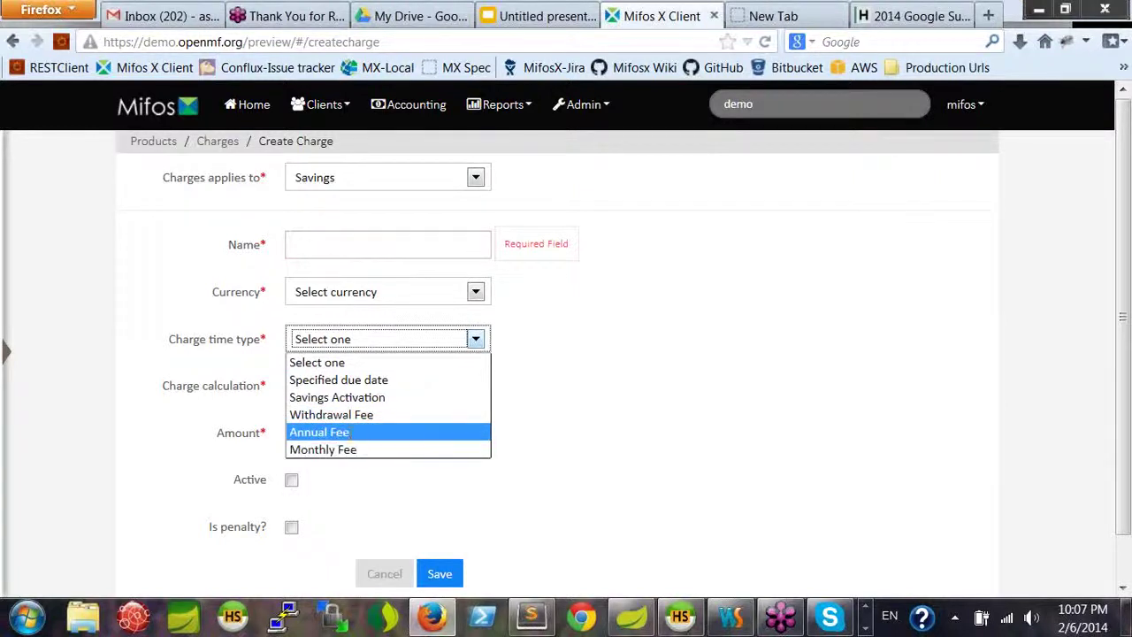
left_click(351, 436)
left_click(351, 343)
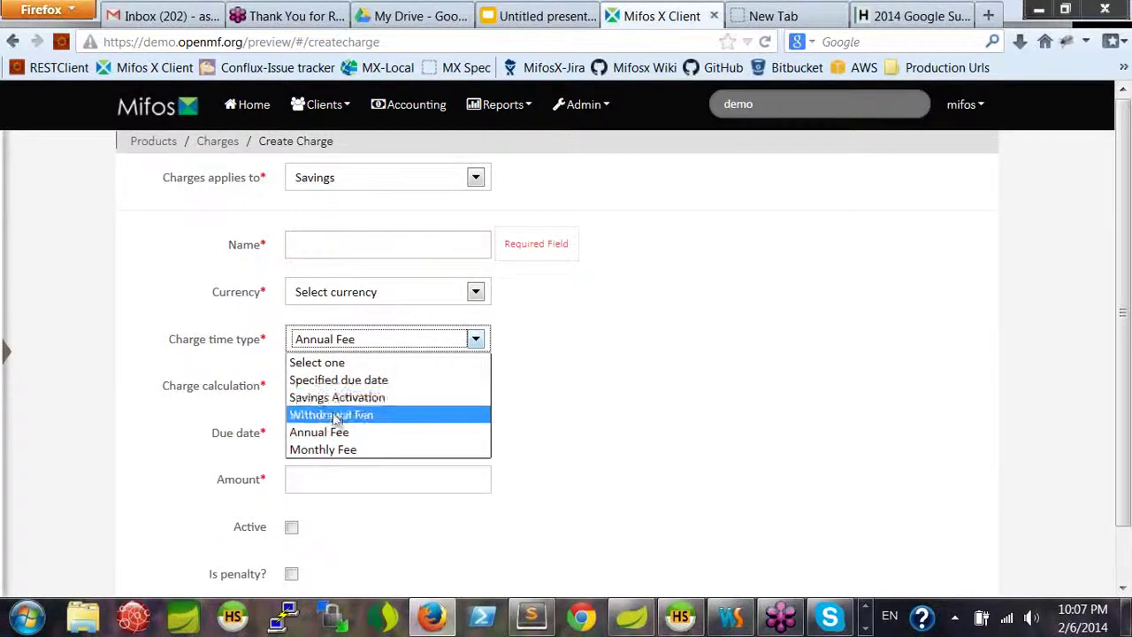
left_click(332, 414)
left_click(337, 240)
type("Demo withd")
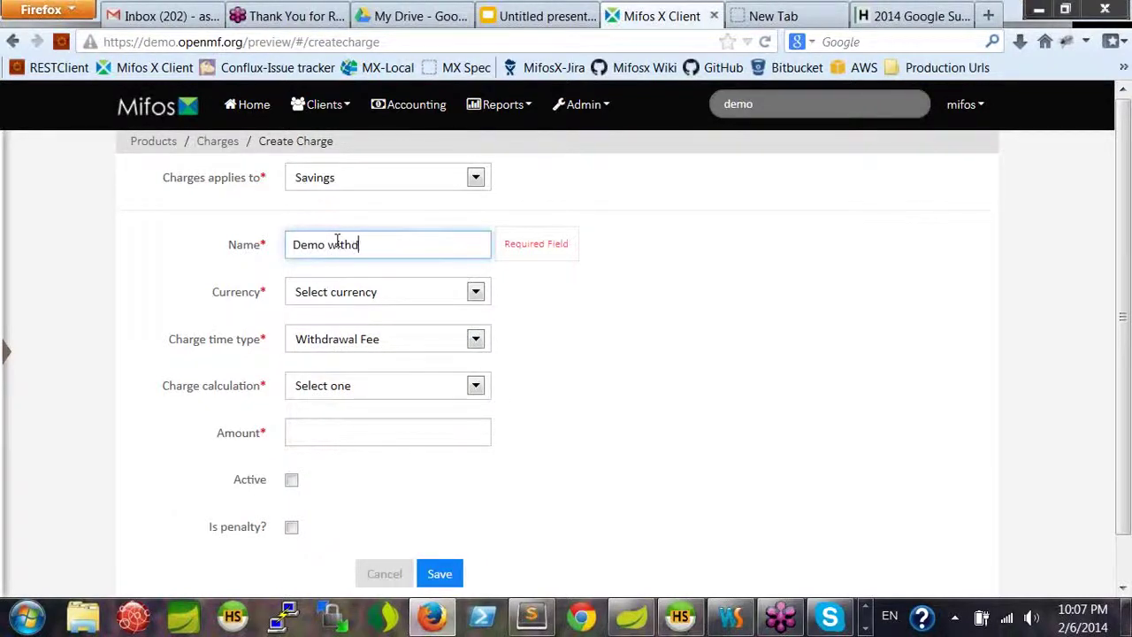
type("rawal fee")
- Set the withdrawal fee's currency to Indian Rupee and its charge calculation to % Amount
left_click(393, 292)
left_click(356, 366)
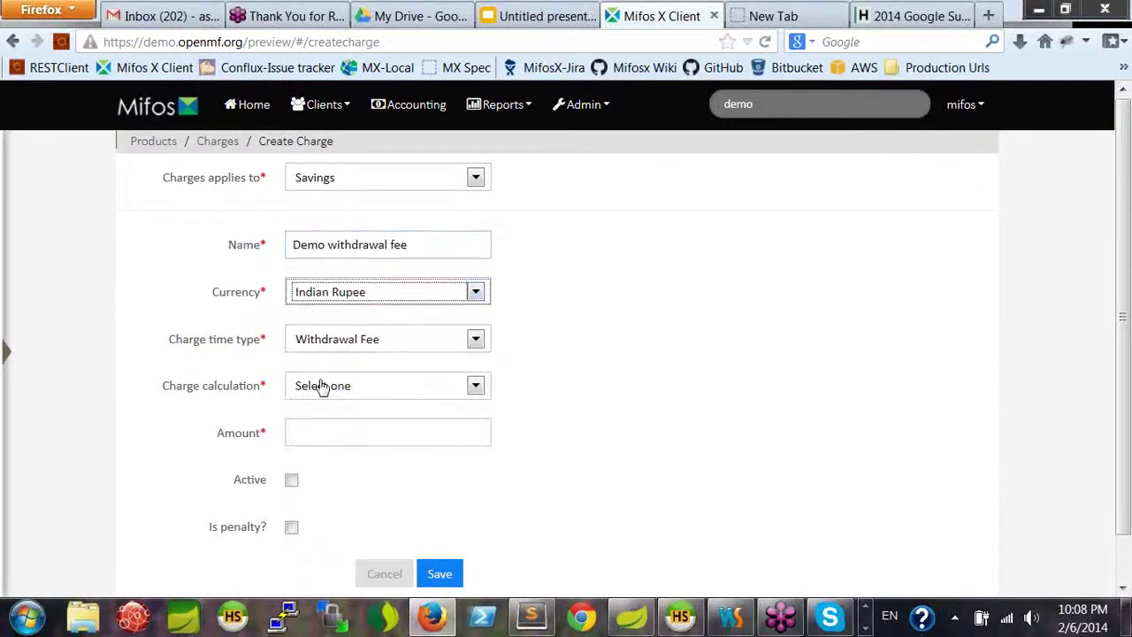
left_click(374, 392)
left_click(362, 444)
- Set the withdrawal fee's amount to 0.25, mark the charge active and save it
left_click(327, 435)
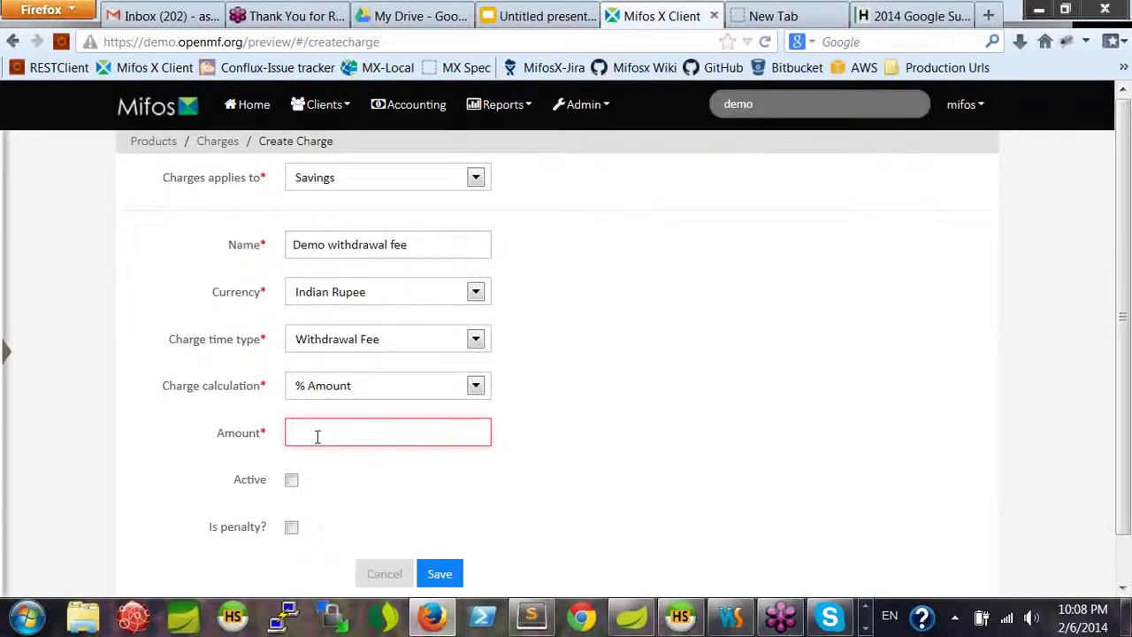
type("0.25")
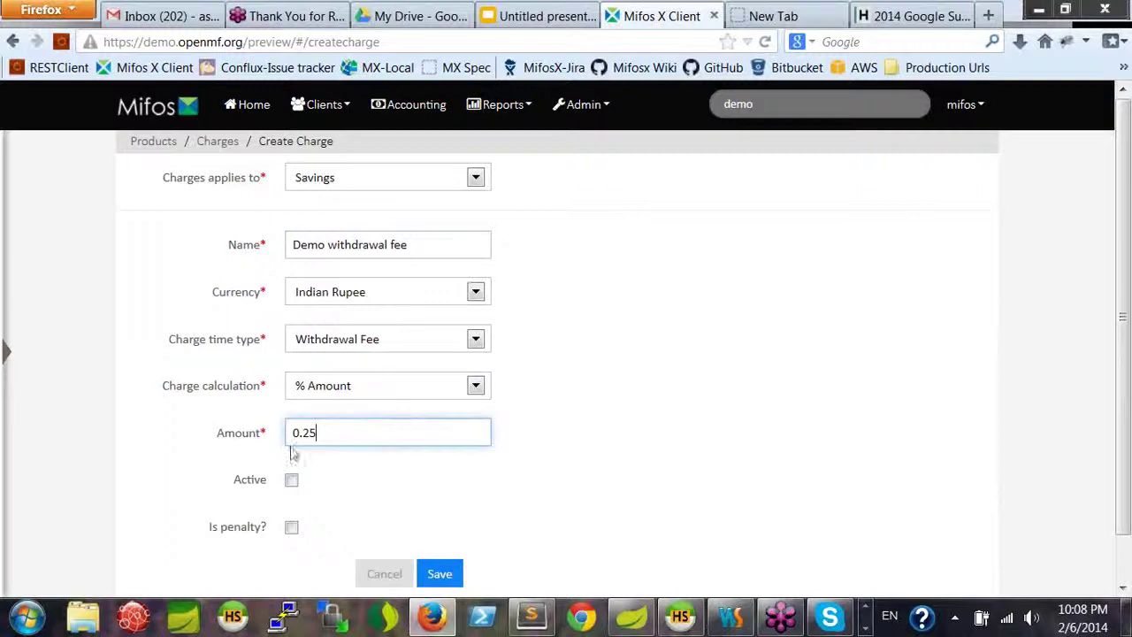
key("BackSpace")
key("BackSpace")
type("35")
left_click(292, 479)
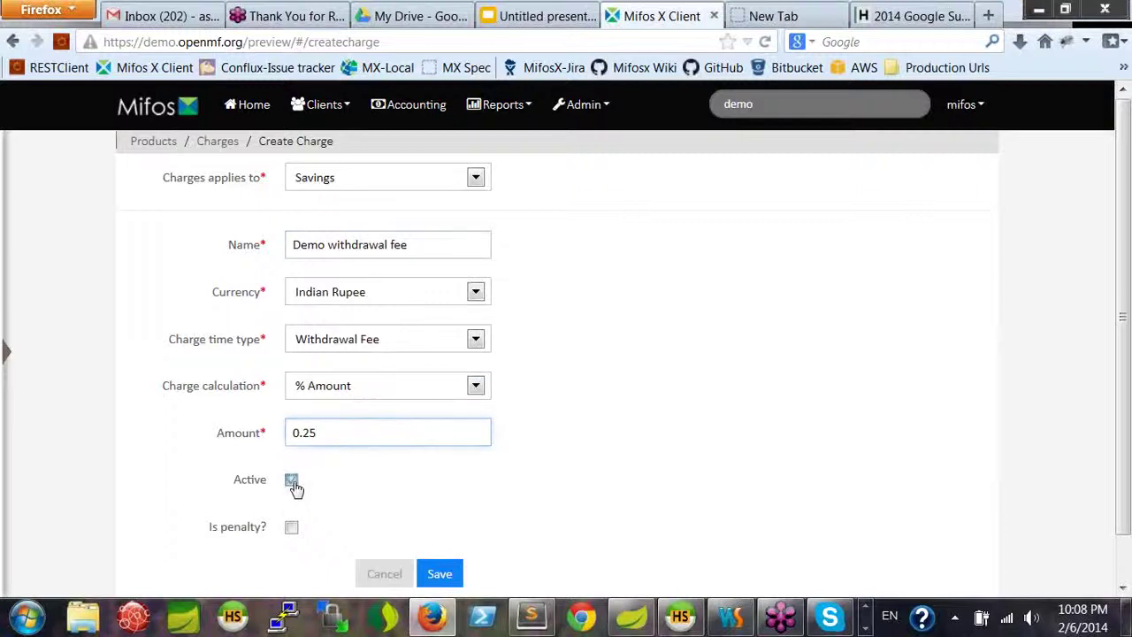
left_click(440, 574)
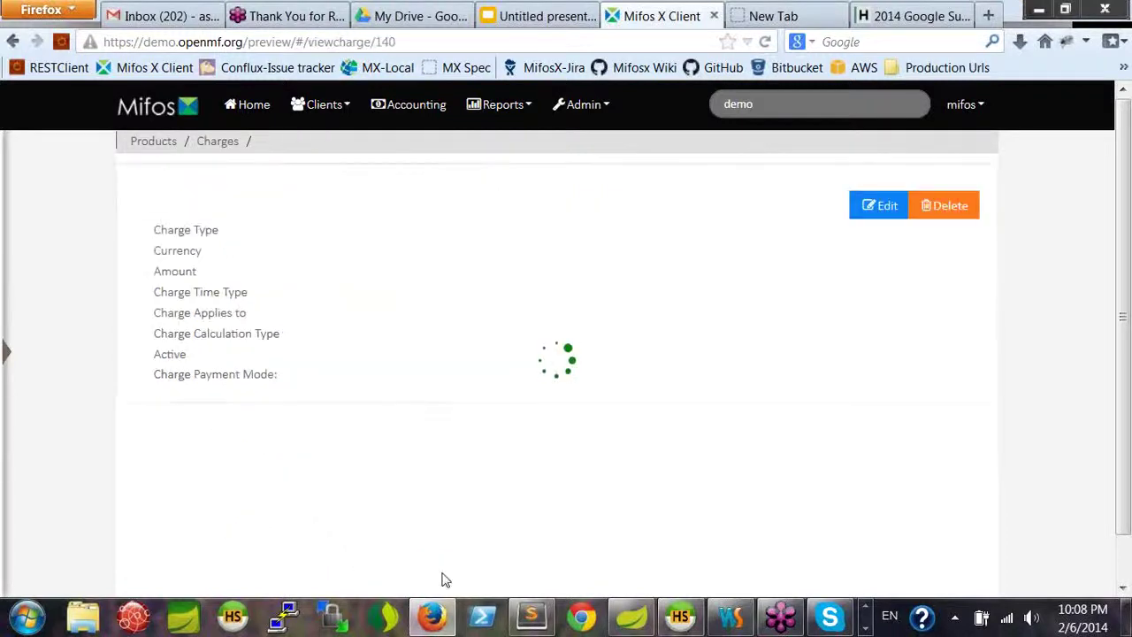
- Go to the saving products list and start creating a new saving product
left_click(584, 105)
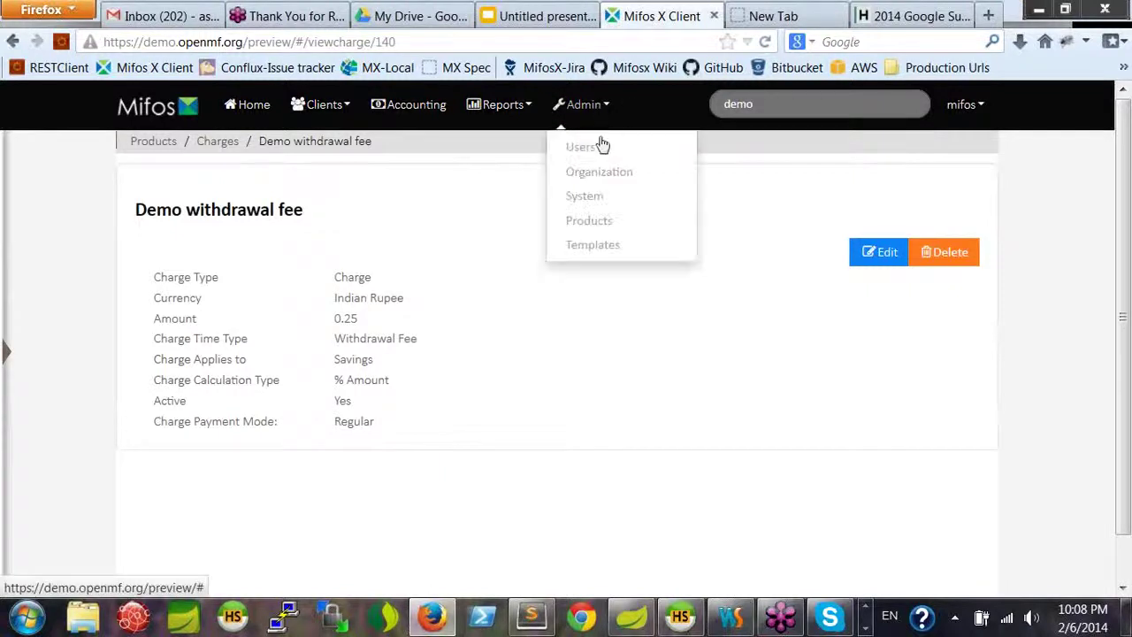
left_click(589, 221)
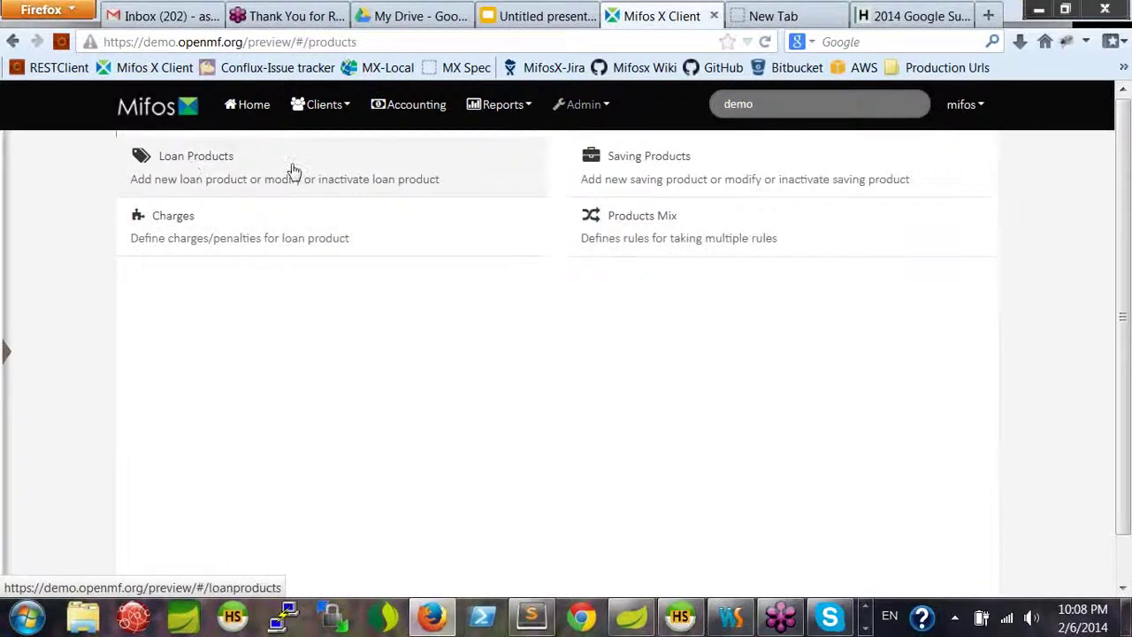
left_click(681, 164)
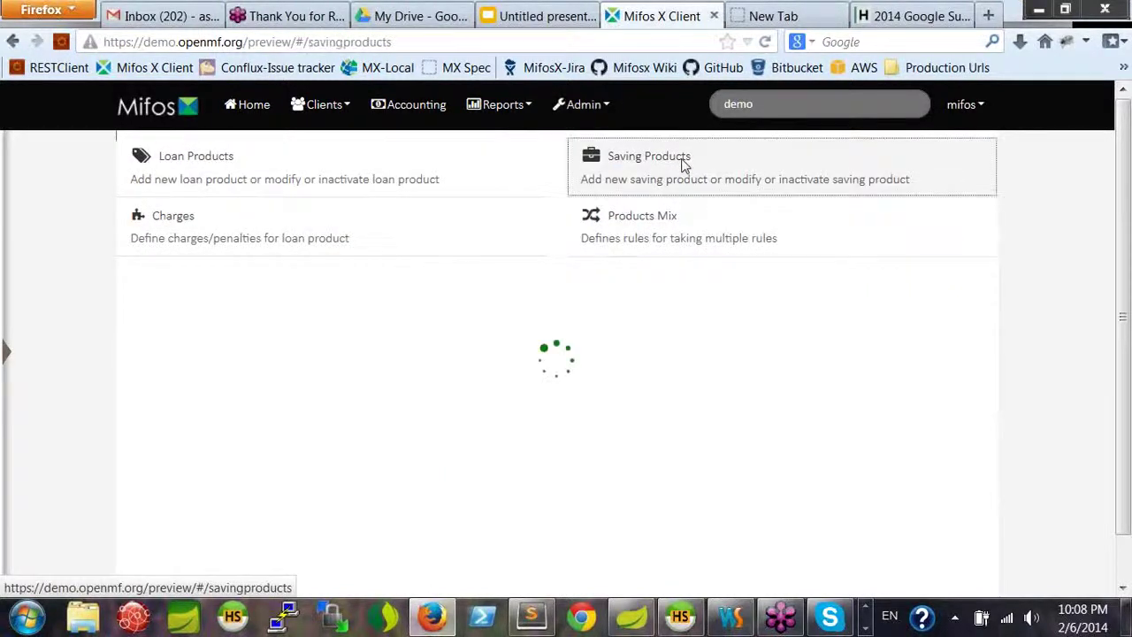
left_click(900, 174)
- Name the saving product "Demo savings for charges" and use the same text as its description
type("Dem")
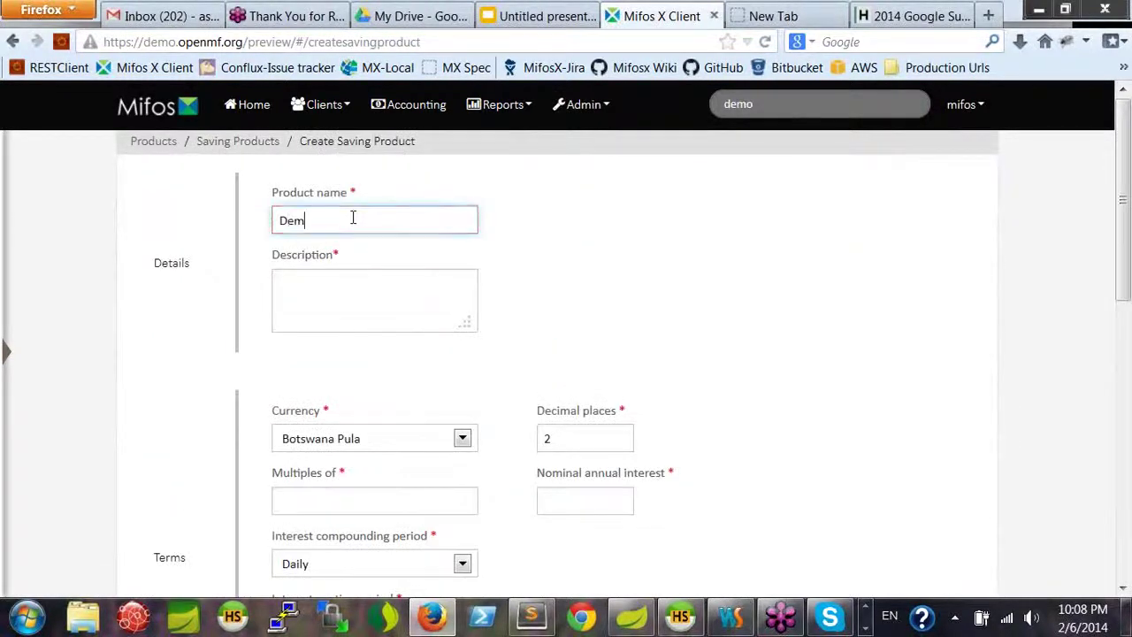
type("o savings for cha")
key("ctrl+a")
key("ctrl+c")
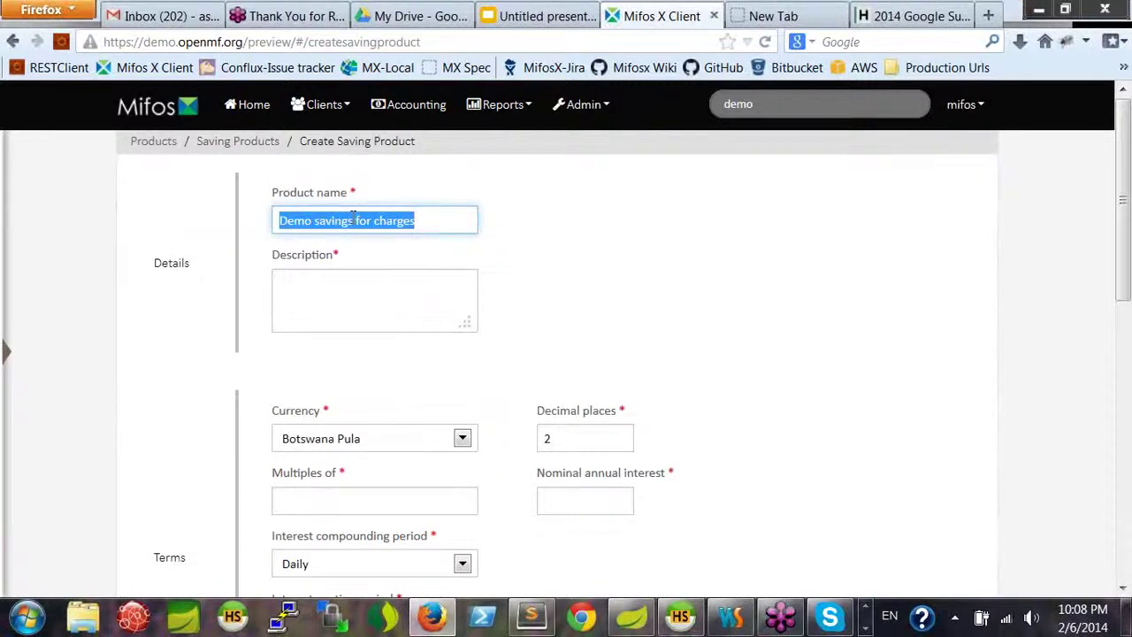
key("Tab")
key("ctrl+v")
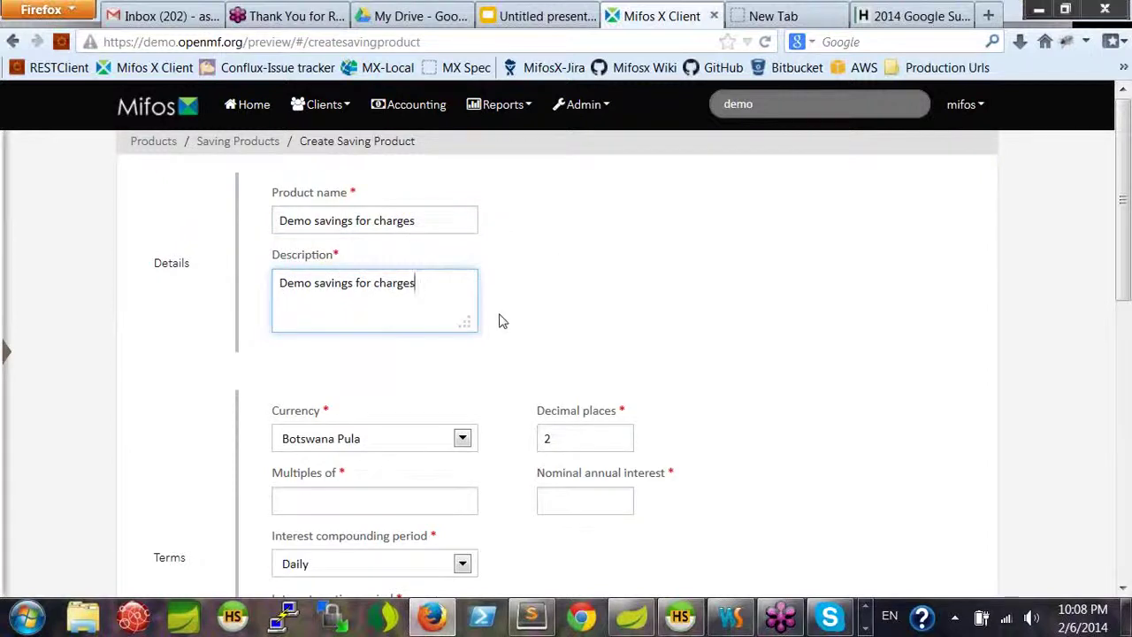
- Set the saving product's currency to Indian Rupee, multiples of to 0 and nominal annual interest to 5
scroll(500, 321, "down", 3)
left_click(415, 230)
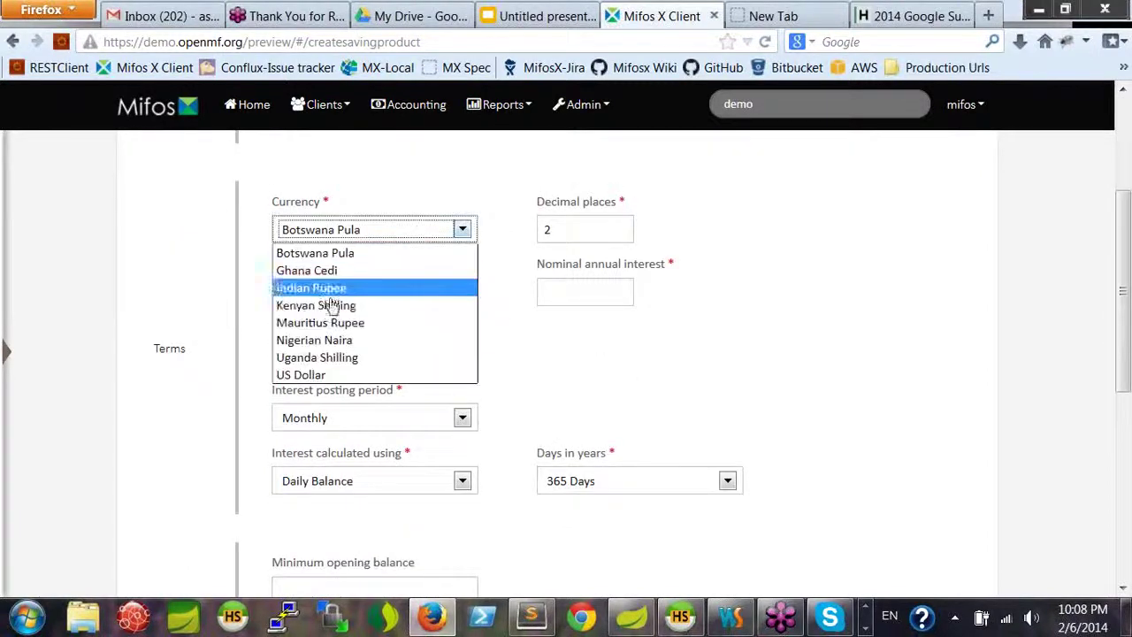
left_click(329, 290)
left_click(358, 292)
type("0")
left_click(575, 290)
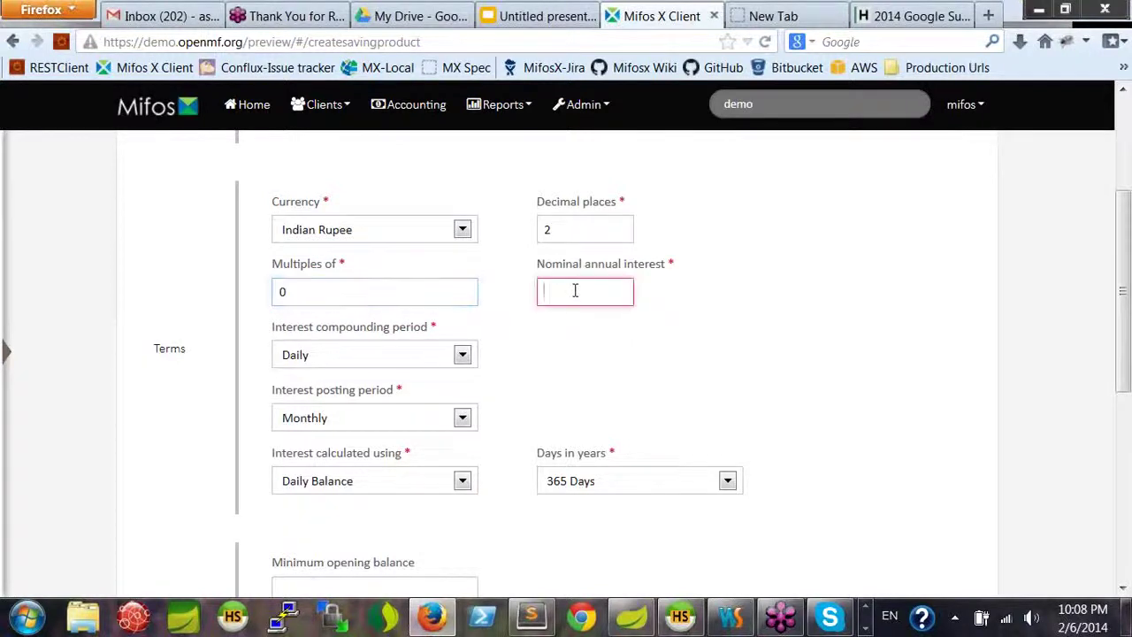
type("5")
- Set the product's minimum opening balance to 5000 and its locking period frequency to 0 Days
left_click_drag(1129, 228, 1124, 402)
left_click(341, 284)
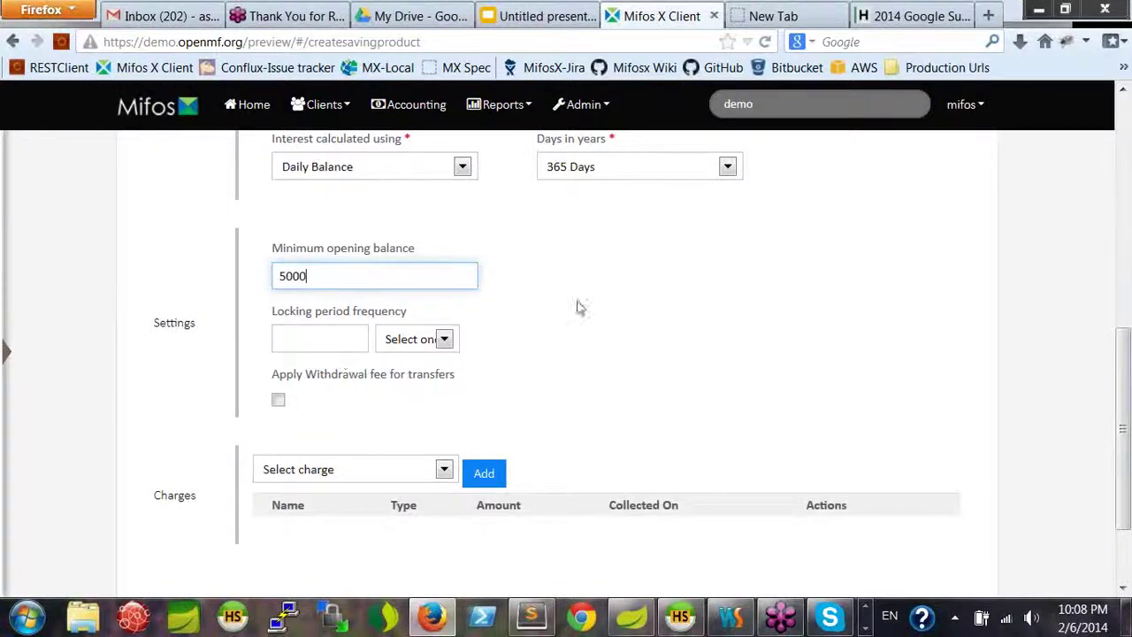
left_click(320, 346)
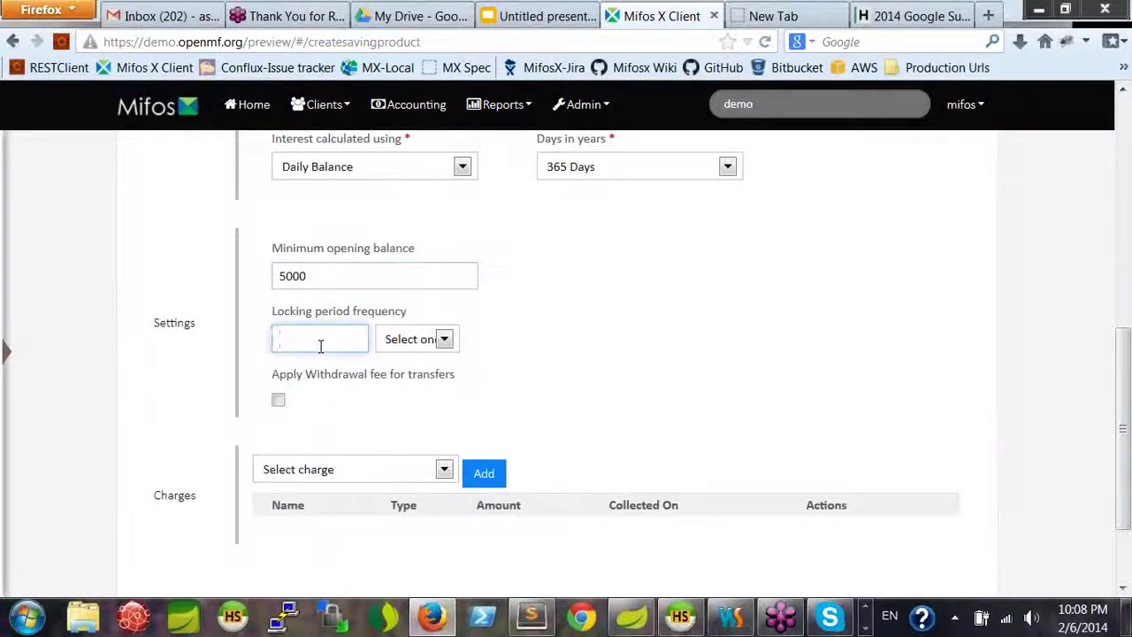
type("0")
left_click(407, 343)
left_click(400, 361)
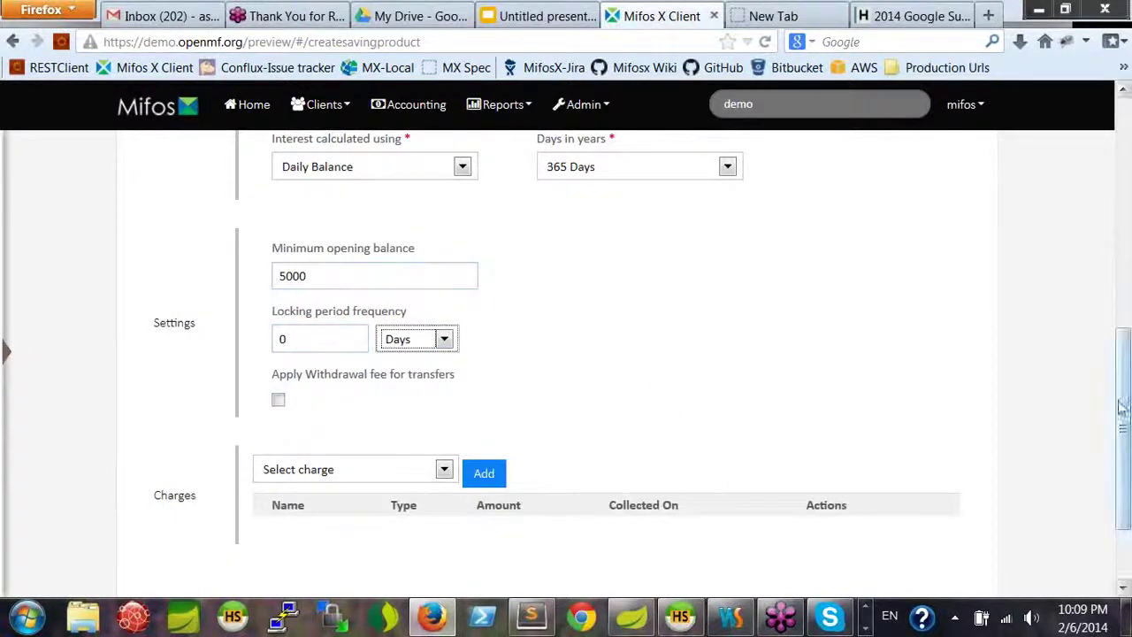
- Add the Demo savings charge (Processing fee) and Demo withdrawal fee charges to the saving product and save it
scroll(398, 362, "down", 3)
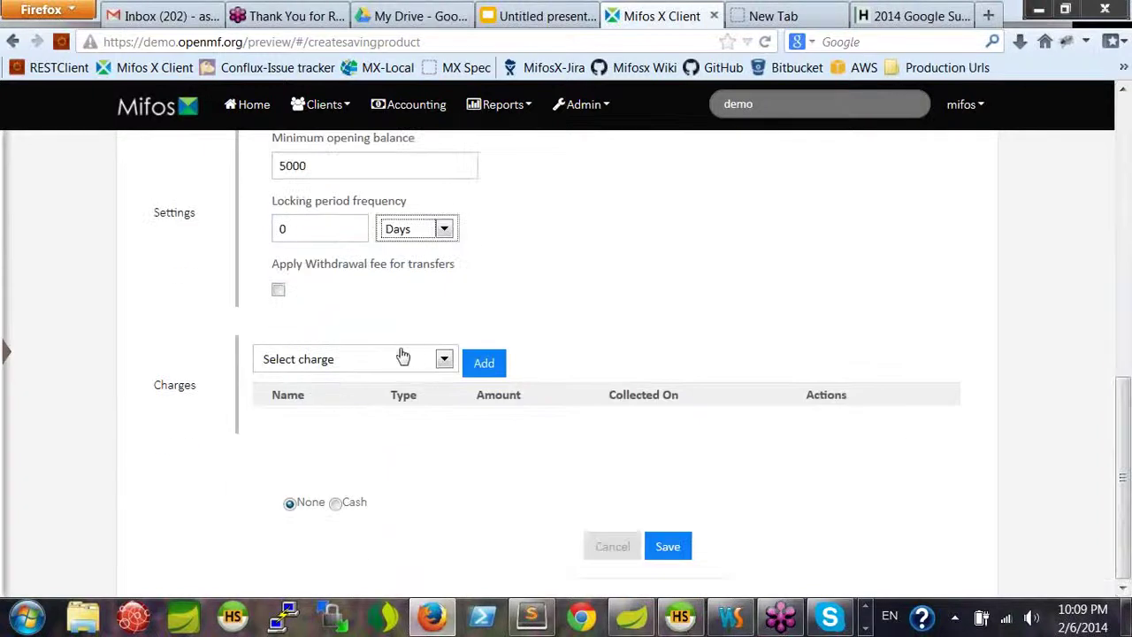
left_click(396, 362)
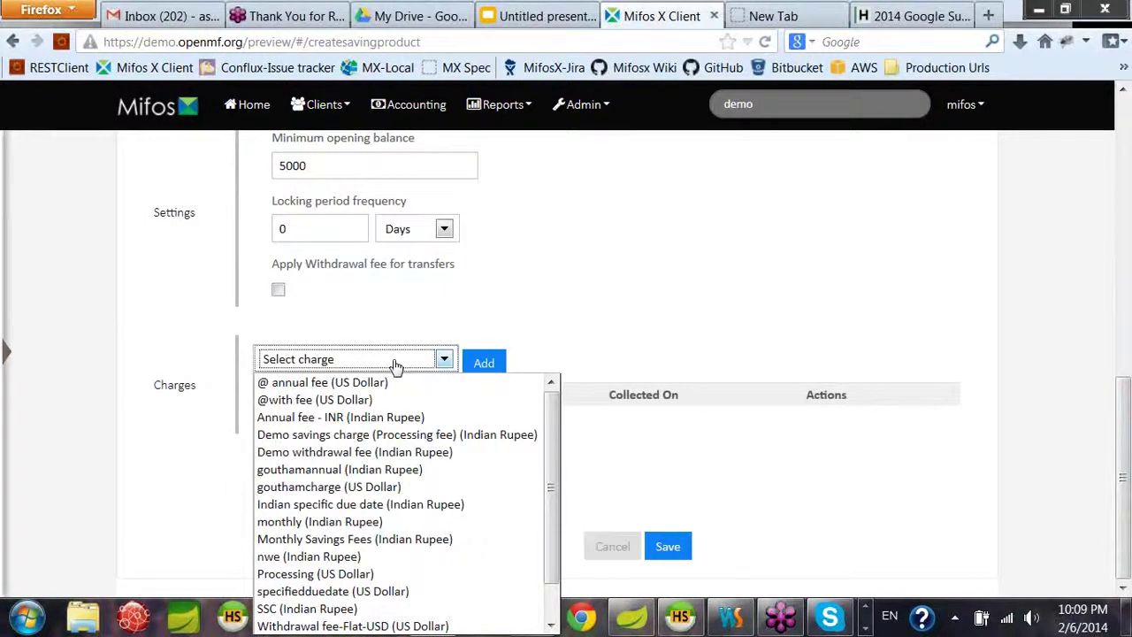
key("d")
left_click(376, 437)
left_click(484, 361)
left_click(445, 361)
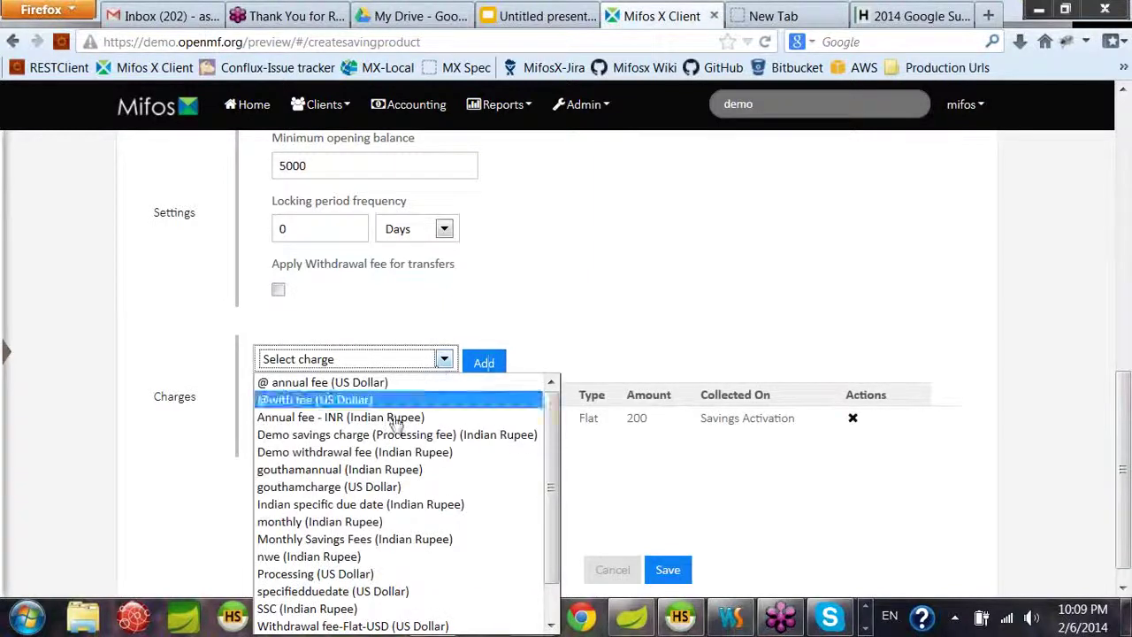
left_click(361, 454)
left_click(494, 379)
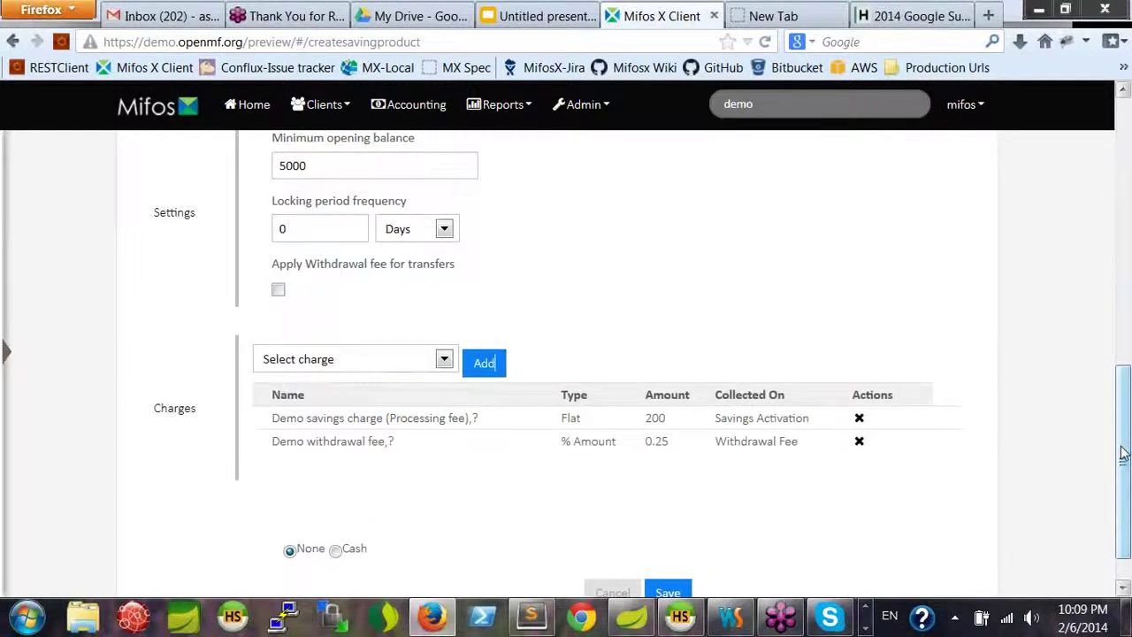
scroll(1124, 453, "down", 1)
left_click(668, 546)
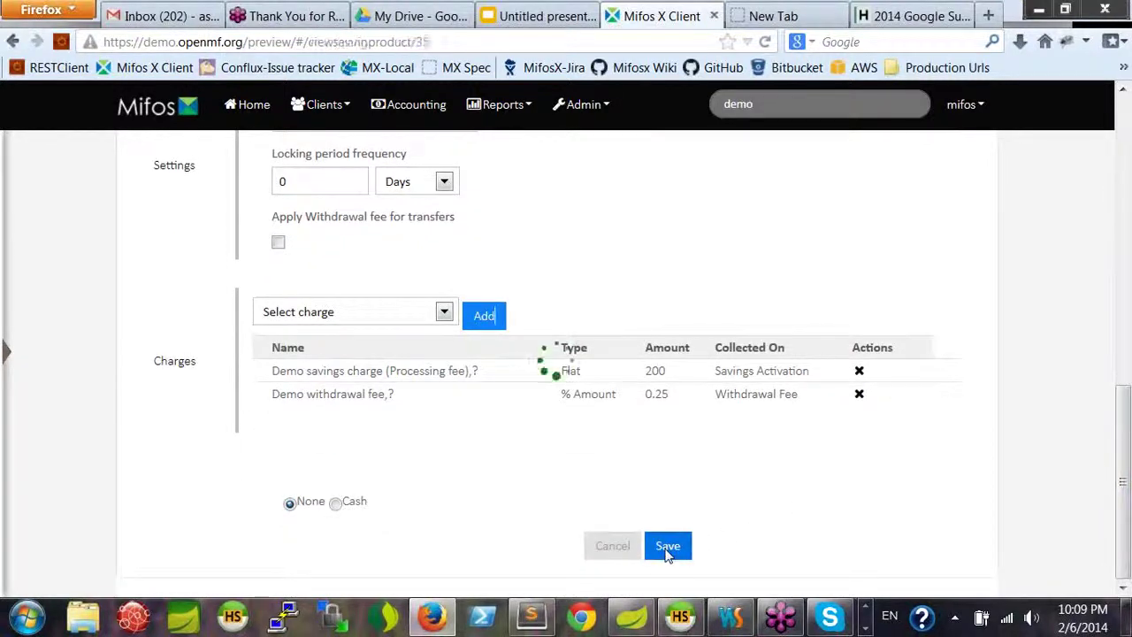
- Search for "demo", open the demo charge client's record and start a new saving application
left_click(788, 106)
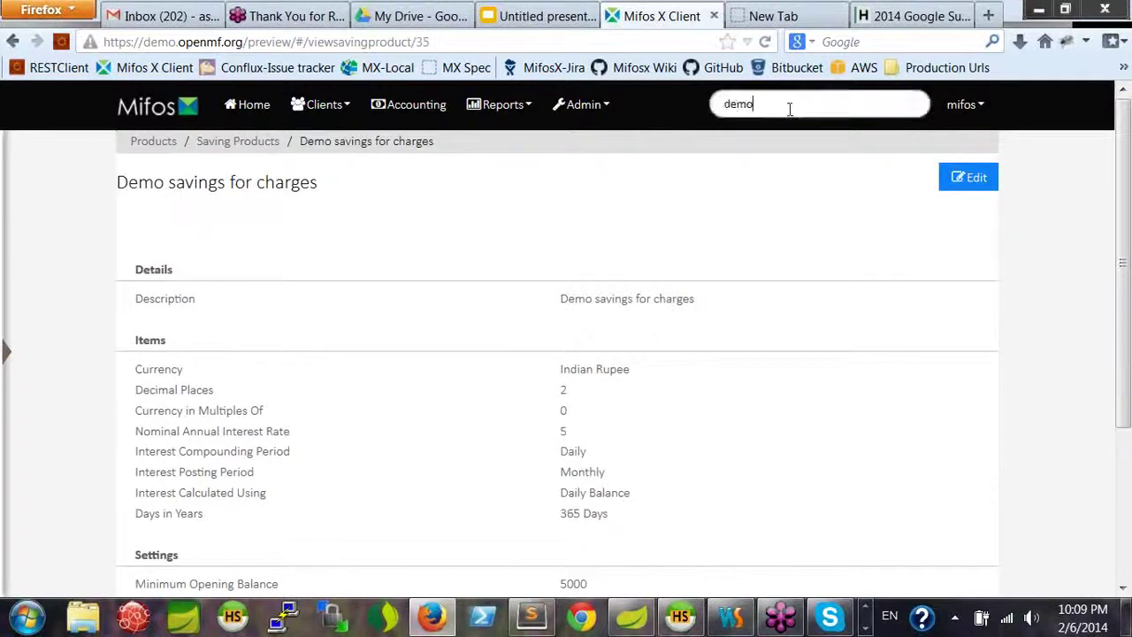
key("Return")
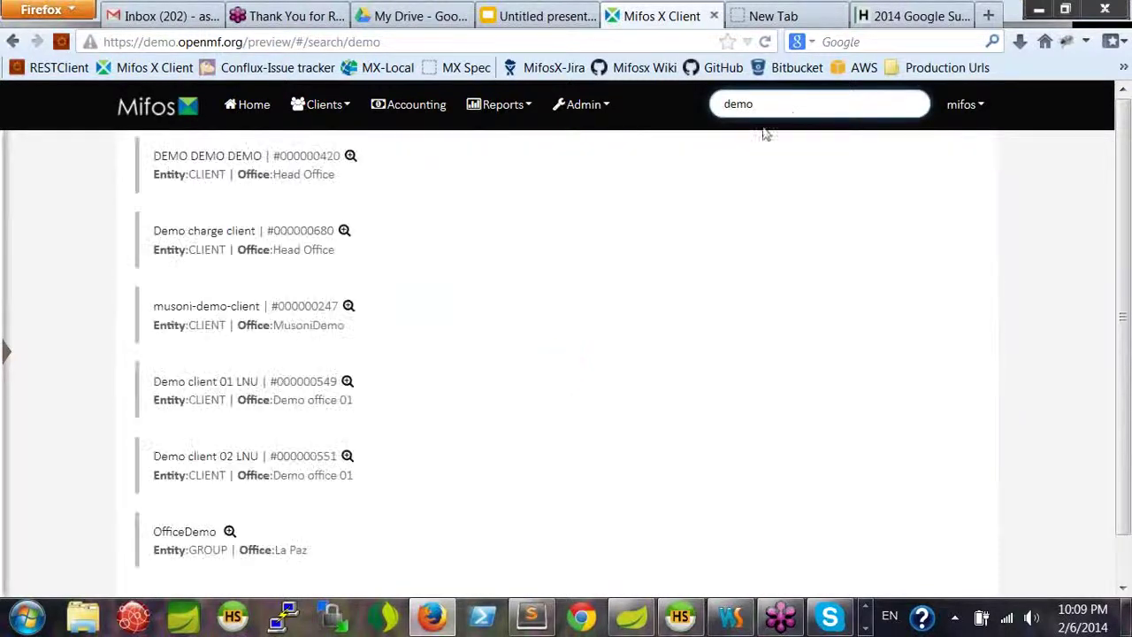
left_click(224, 235)
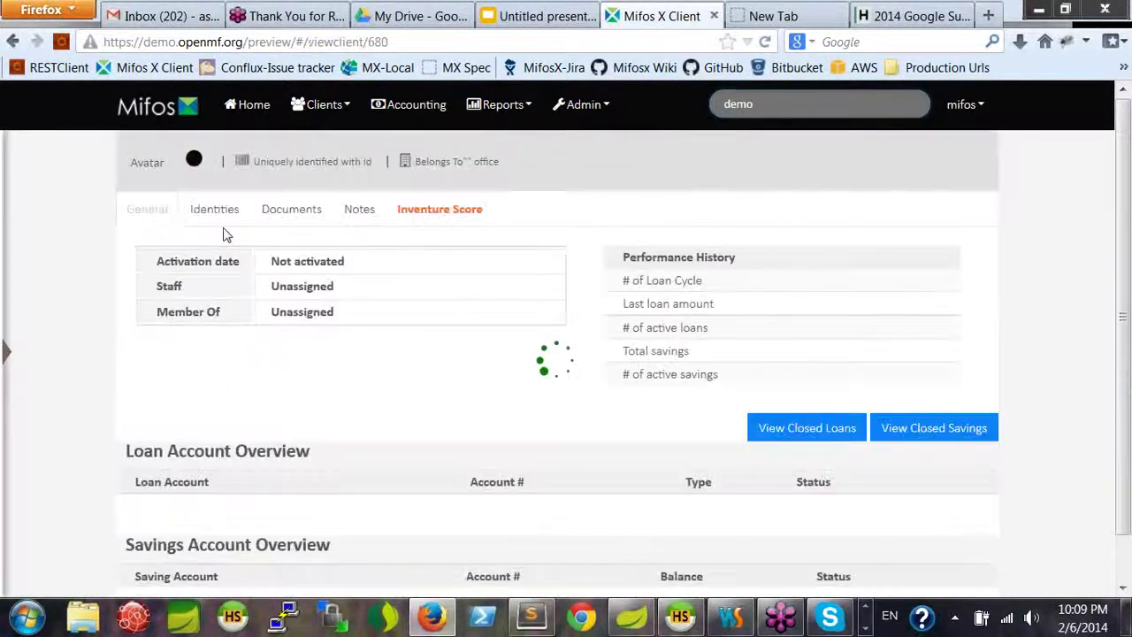
scroll(486, 379, "down", 3)
scroll(487, 380, "up", 3)
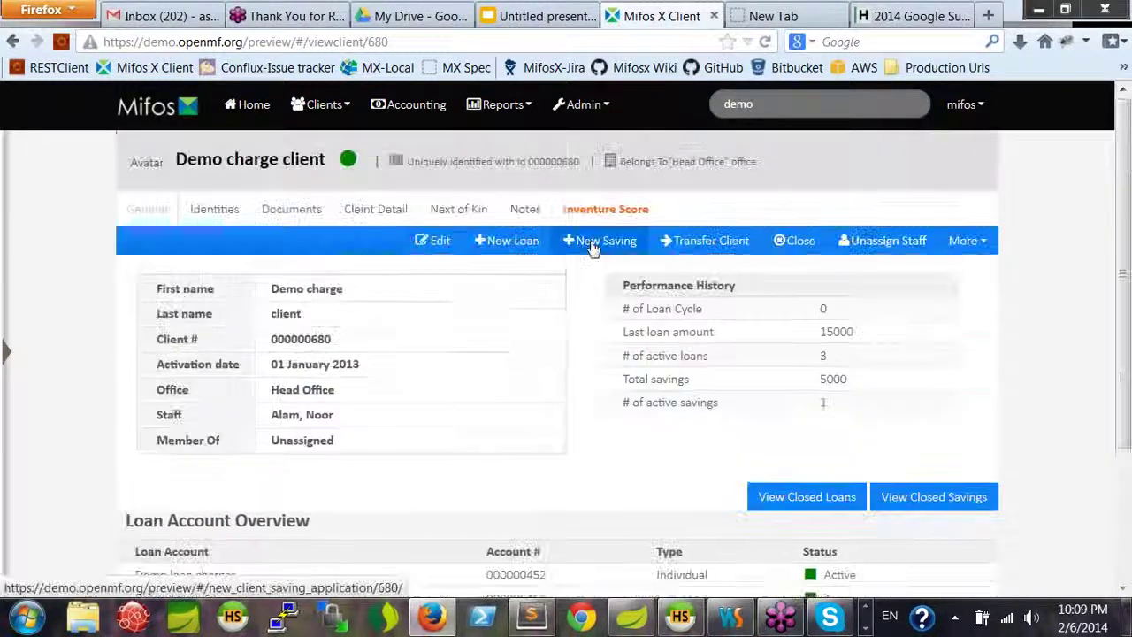
left_click(591, 240)
- Choose the product "Demo savings for charges", set the submitted date to 01 December 2013 and save the saving application
left_click(670, 273)
key("d")
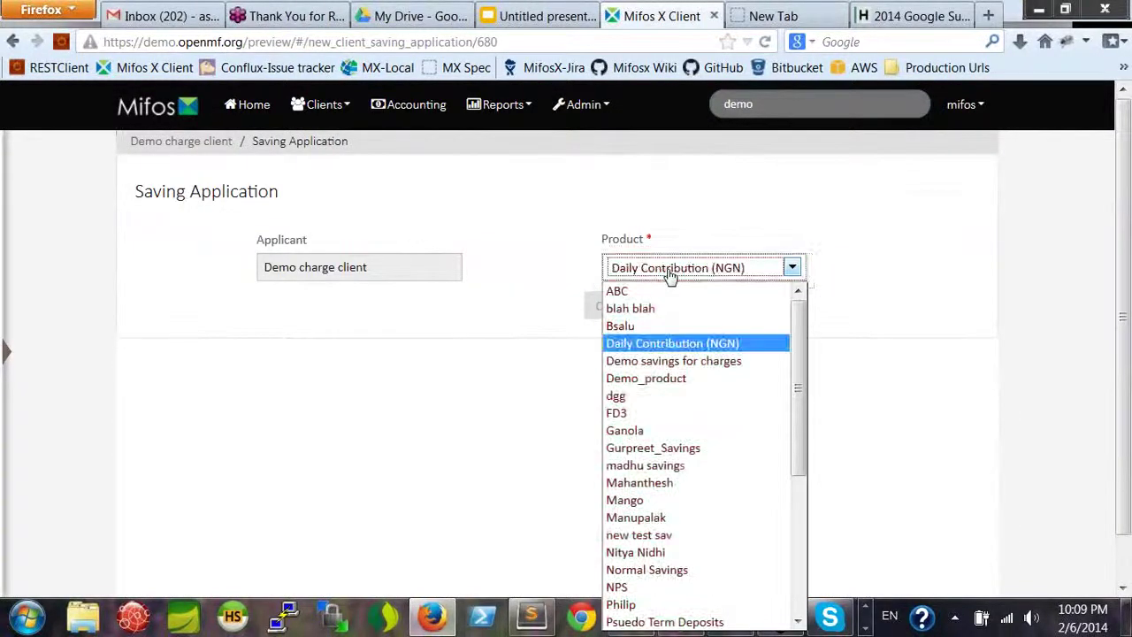
left_click(691, 363)
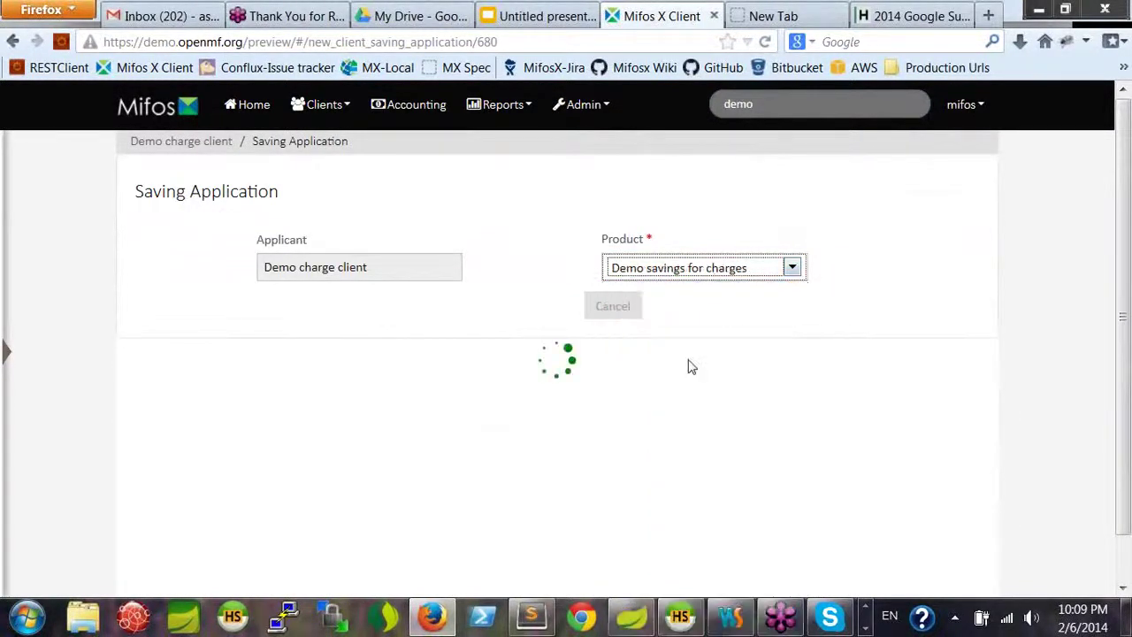
left_click(647, 328)
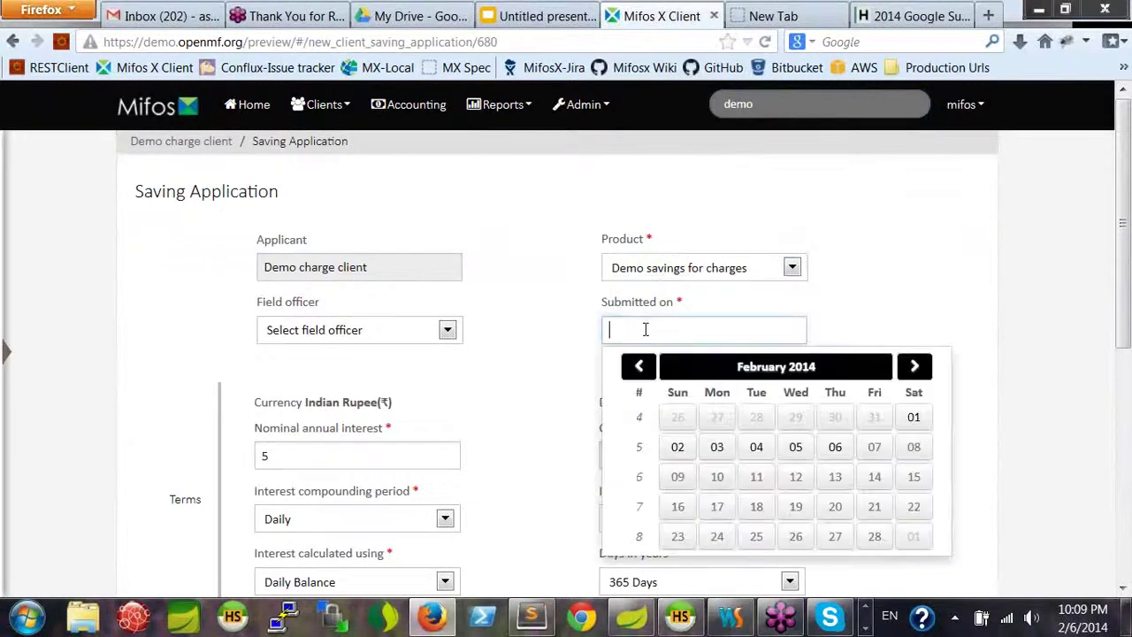
left_click(638, 367)
left_click(638, 366)
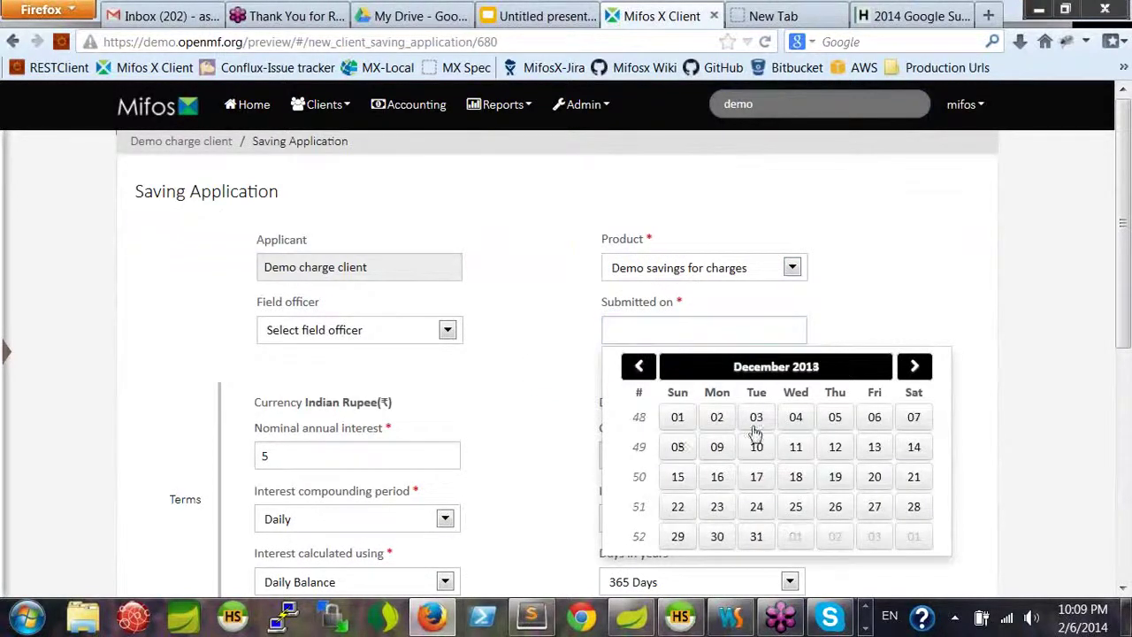
left_click(678, 417)
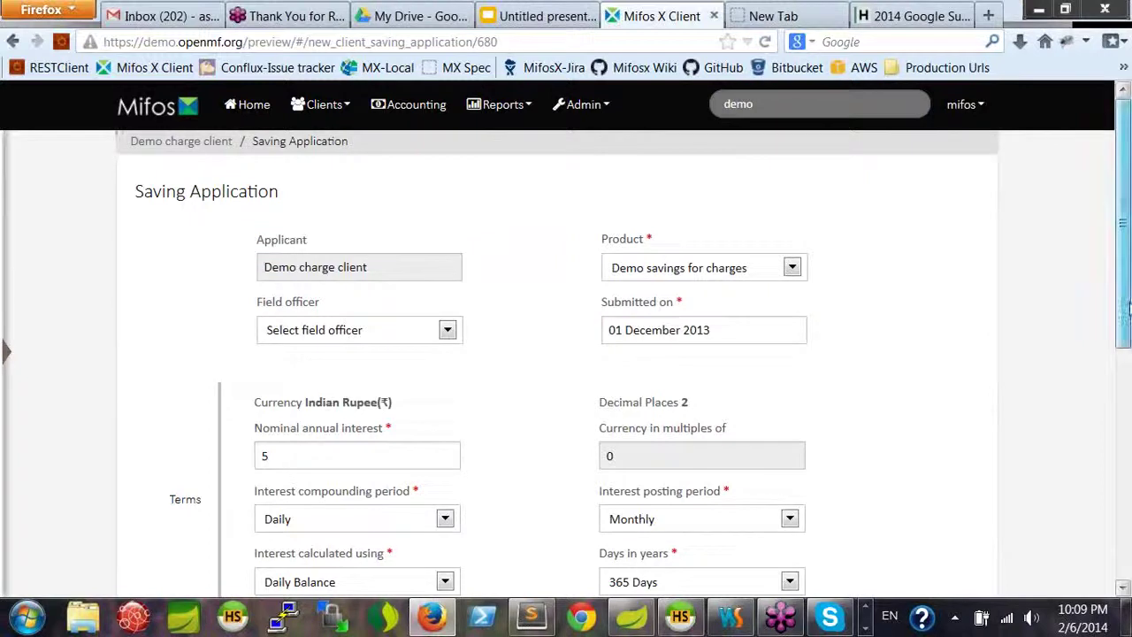
left_click_drag(1129, 306, 1106, 542)
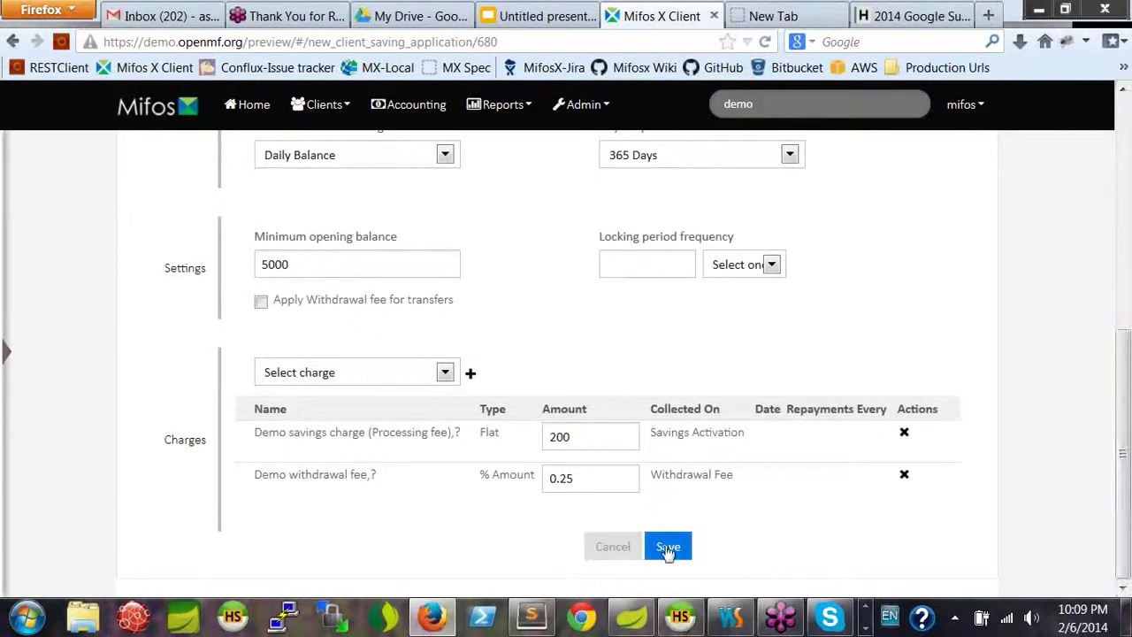
left_click(668, 547)
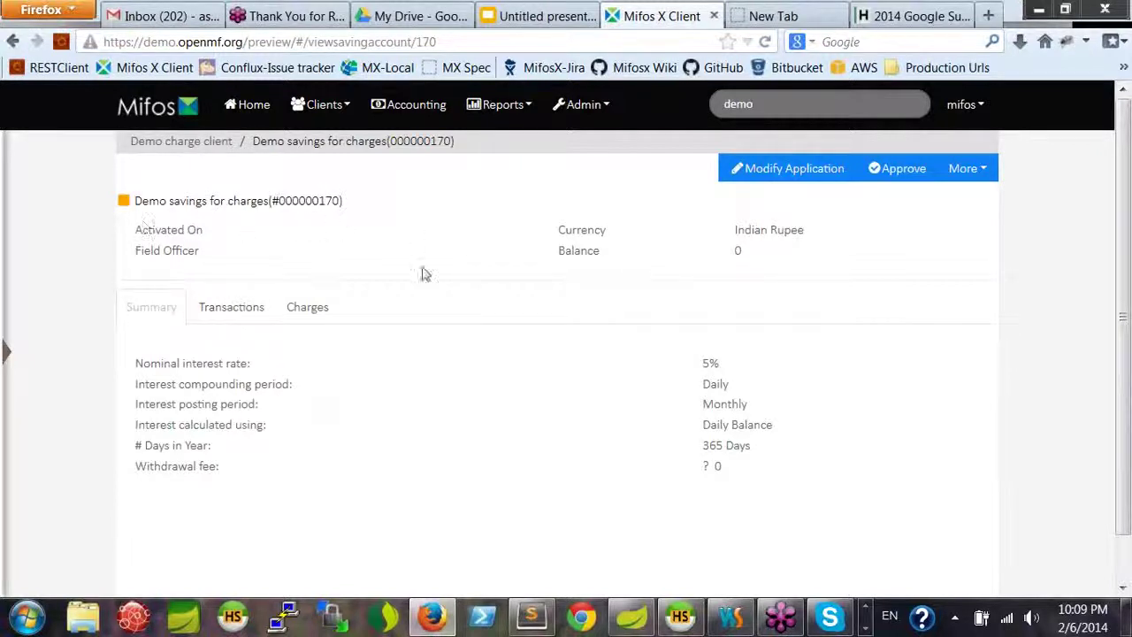
- Check the new savings account's transactions and charges, and approve the account with the date 01 December 2013
left_click(237, 309)
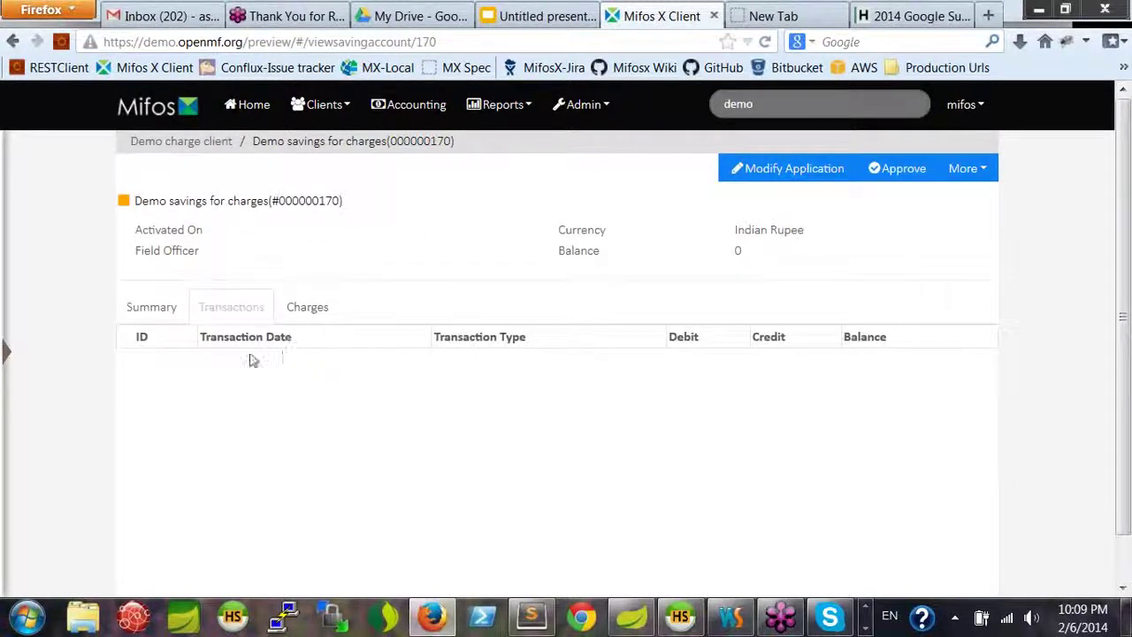
left_click(307, 310)
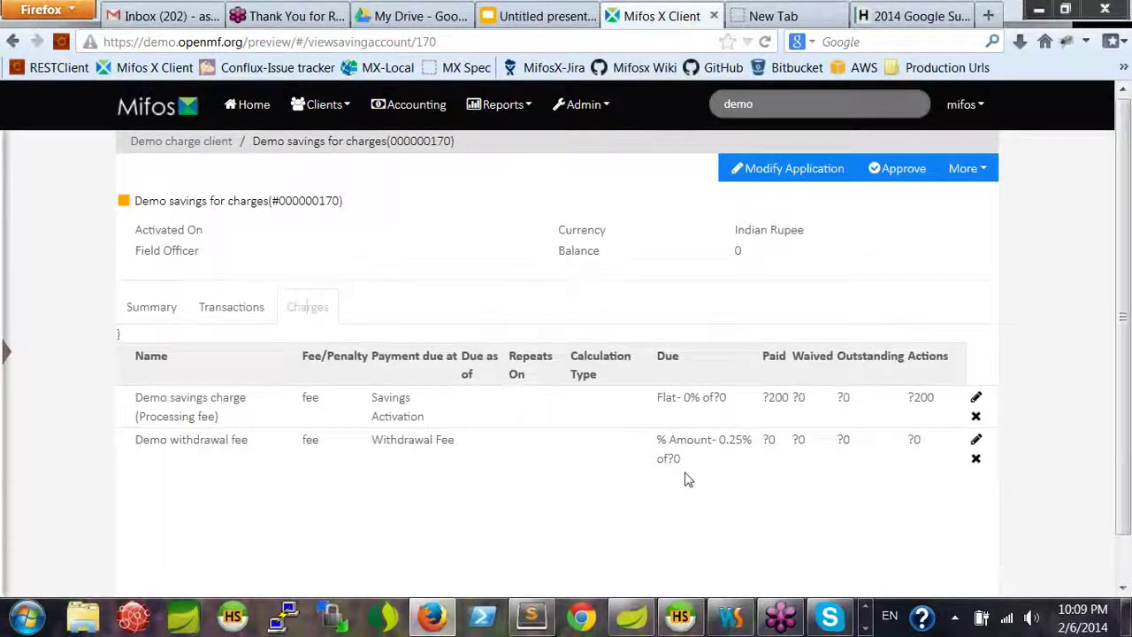
left_click(899, 170)
left_click(352, 251)
left_click(326, 289)
left_click(326, 290)
left_click(359, 342)
left_click(449, 383)
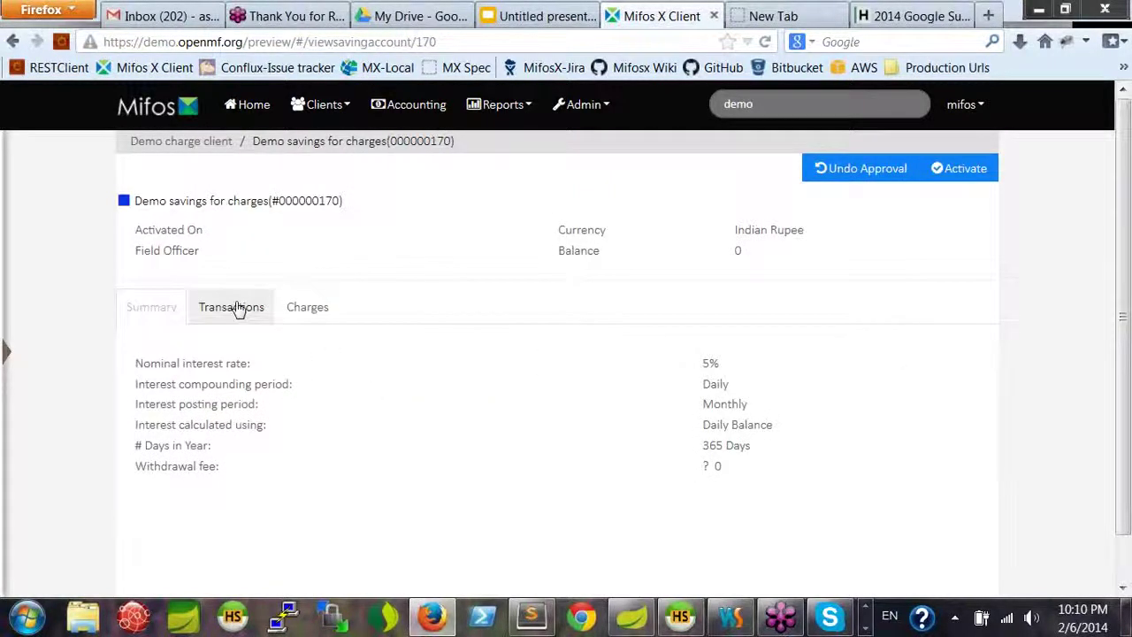
- Activate the approved savings account with the date 01 December 2013 and view its transactions
left_click(235, 308)
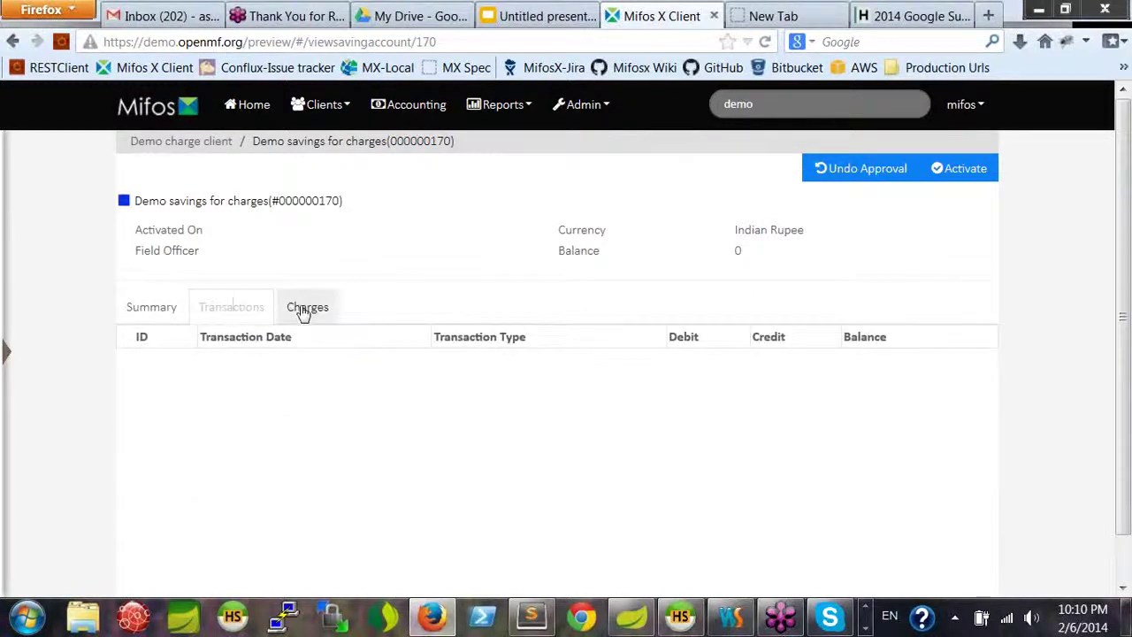
left_click(306, 310)
left_click(247, 307)
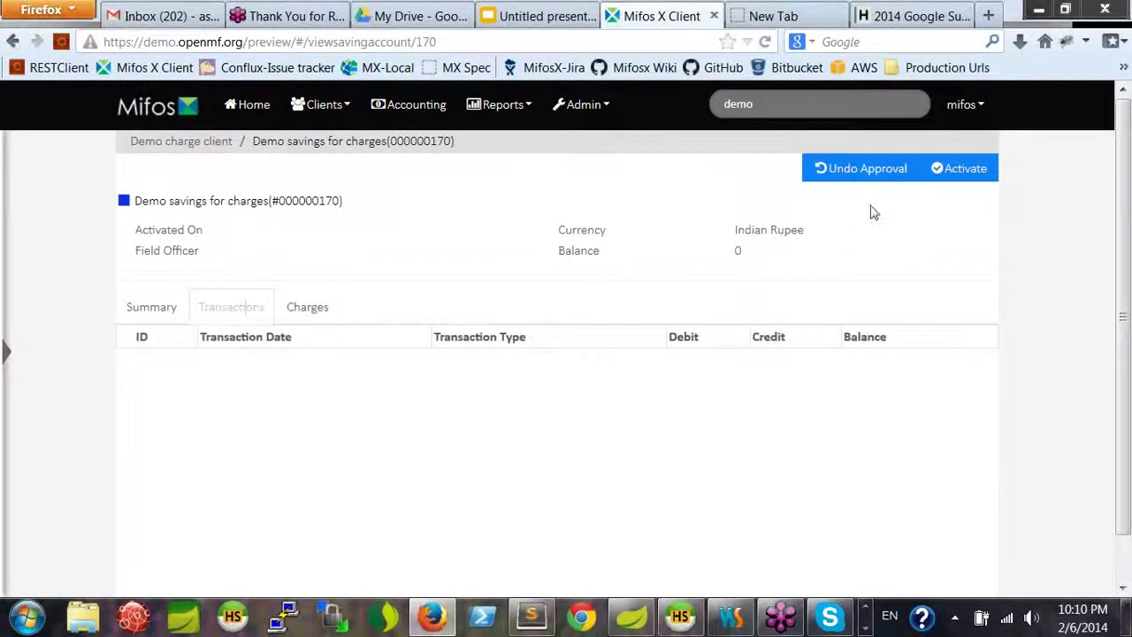
left_click(976, 177)
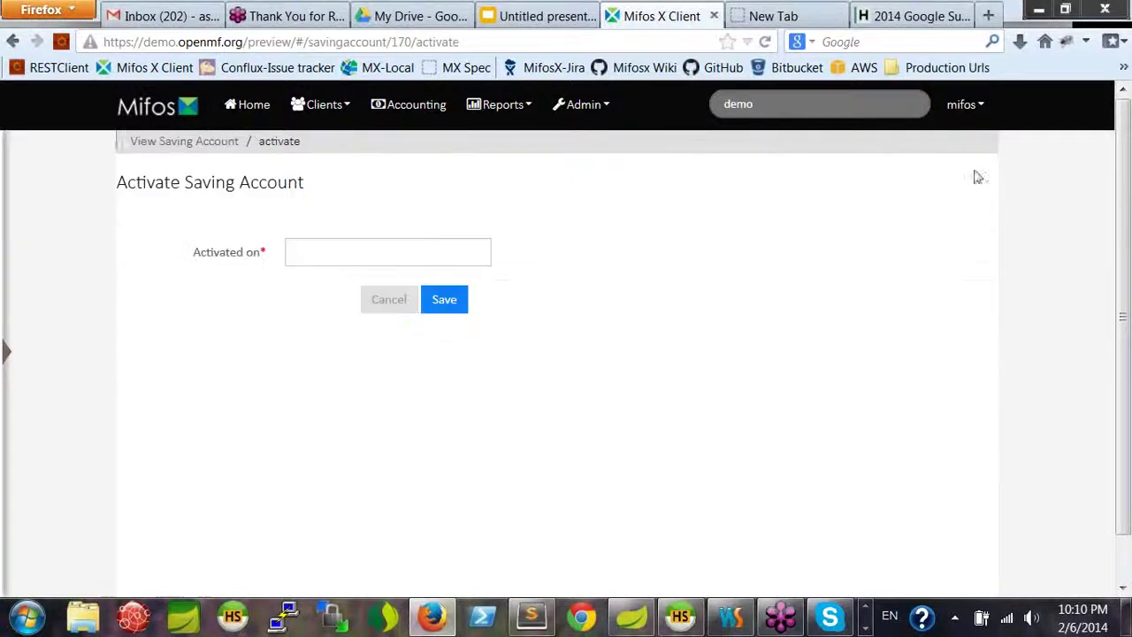
left_click(435, 256)
left_click(322, 290)
left_click(322, 290)
left_click(363, 343)
left_click(443, 300)
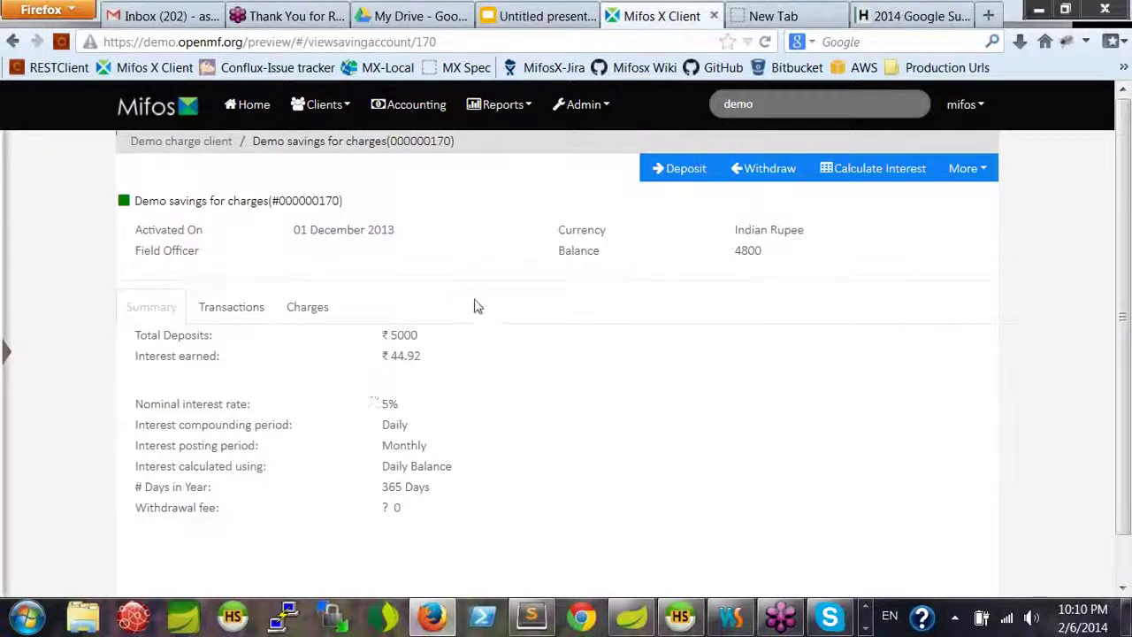
left_click(256, 309)
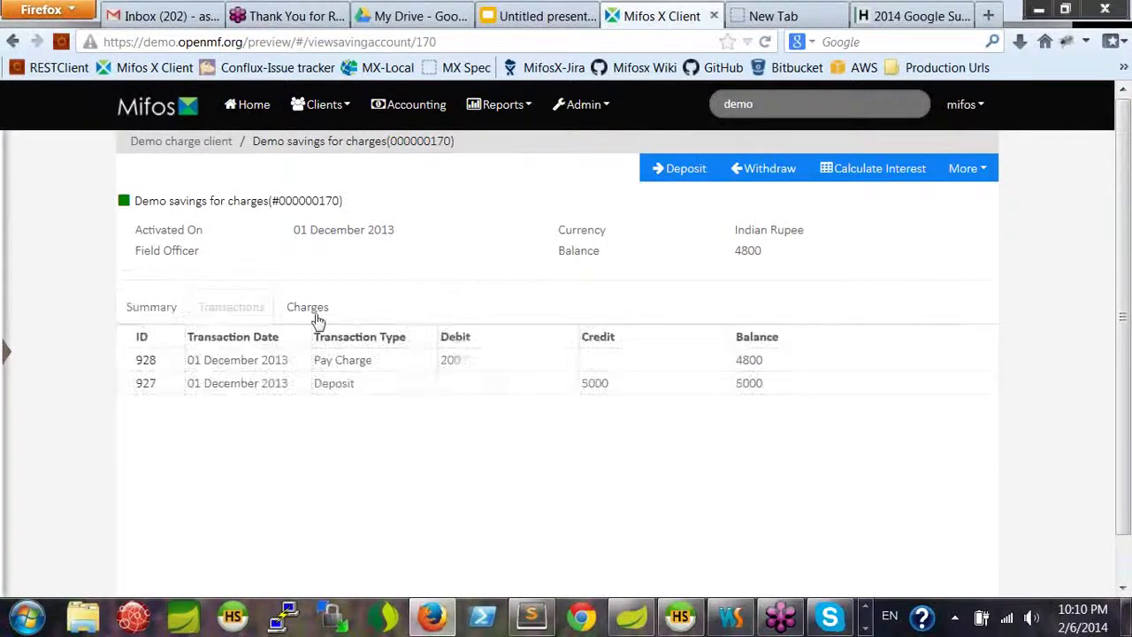
- Examine the debit and balance of the savings account's activation charge transaction and compare them with the account's charges list
left_click_drag(460, 366, 448, 363)
left_click_drag(736, 360, 769, 366)
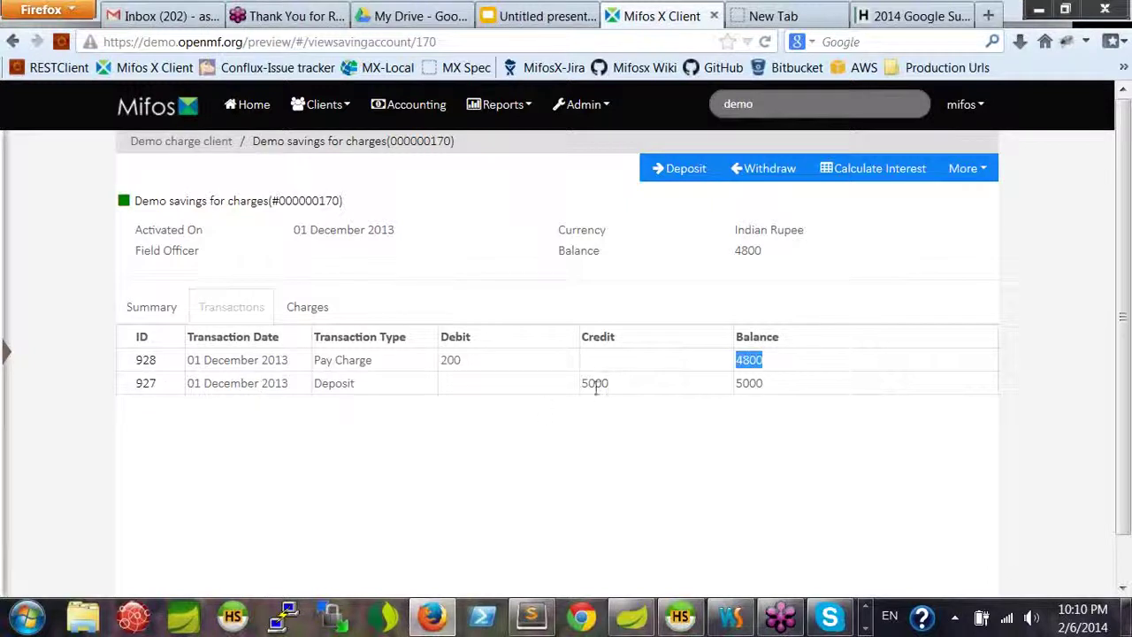
left_click_drag(441, 360, 519, 369)
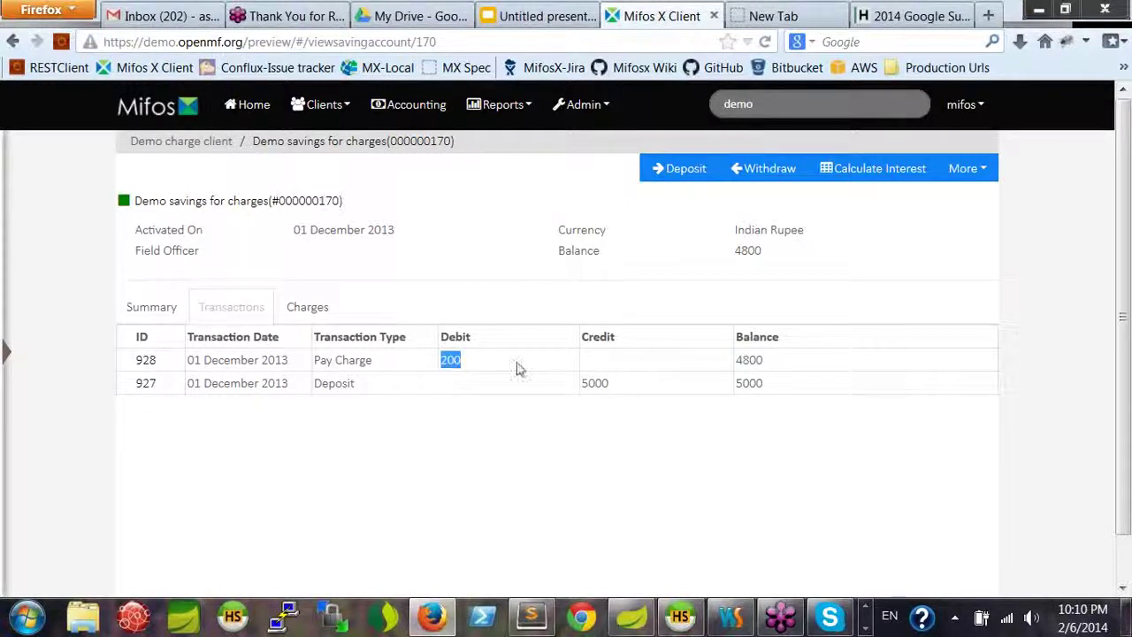
left_click(312, 311)
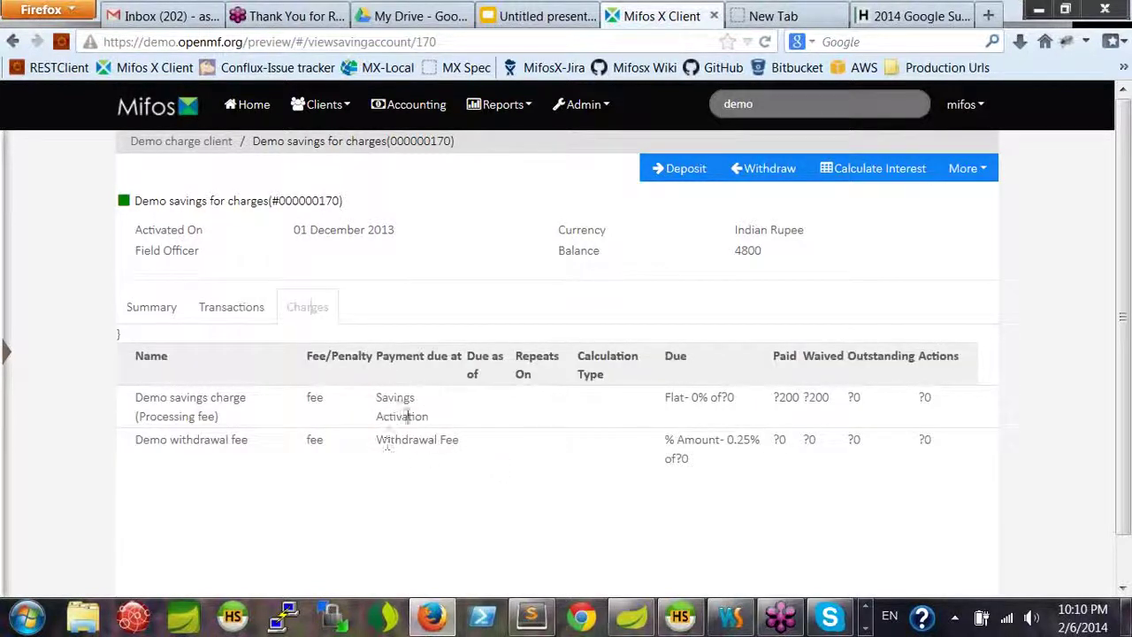
double_click(821, 398)
left_click(467, 467)
left_click(226, 310)
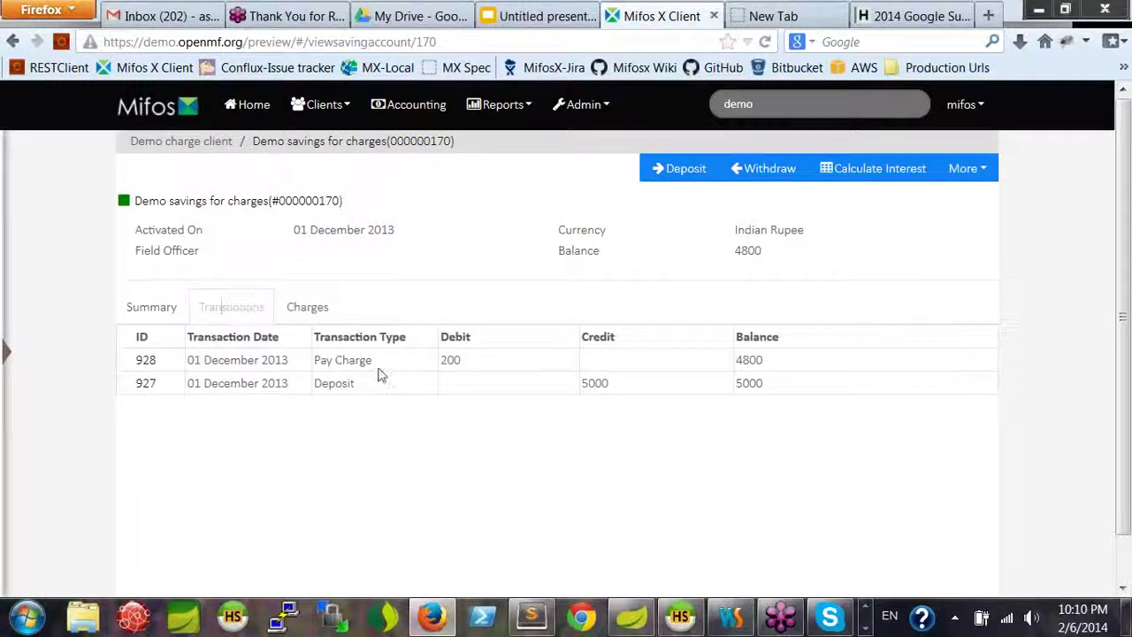
- Review the savings account's summary details and its current balance
left_click(153, 308)
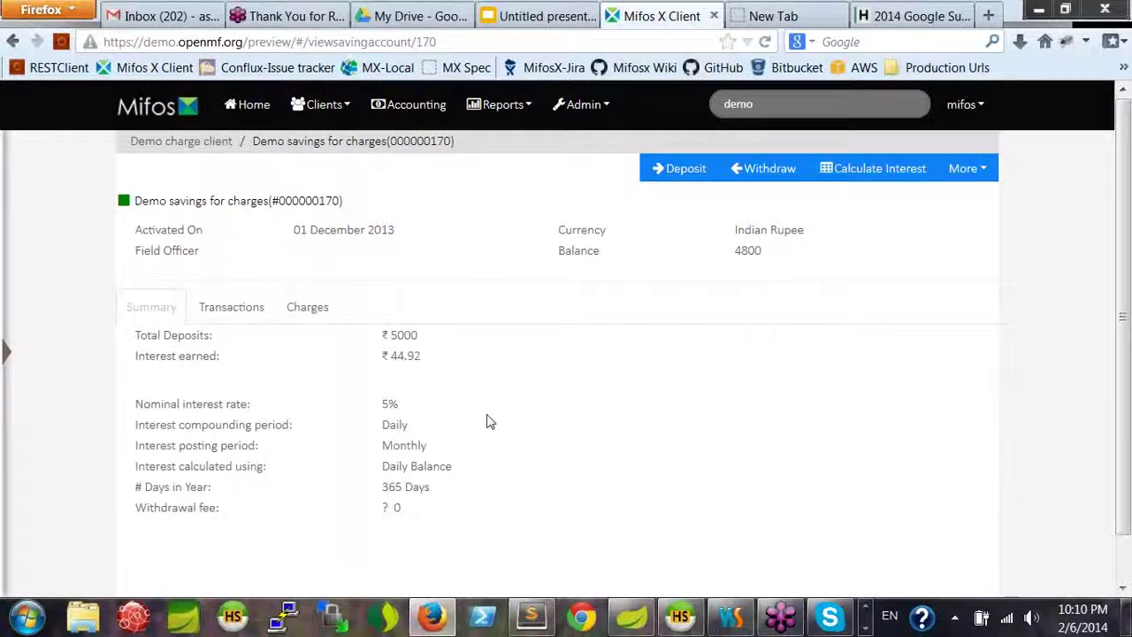
scroll(491, 422, "down", 1)
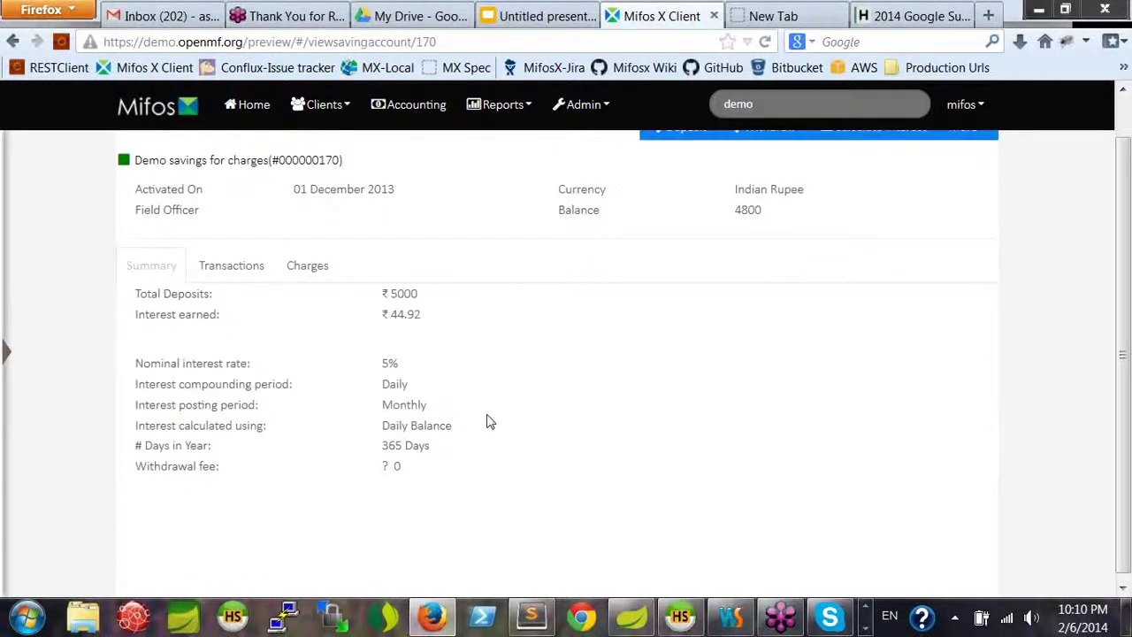
scroll(491, 422, "up", 1)
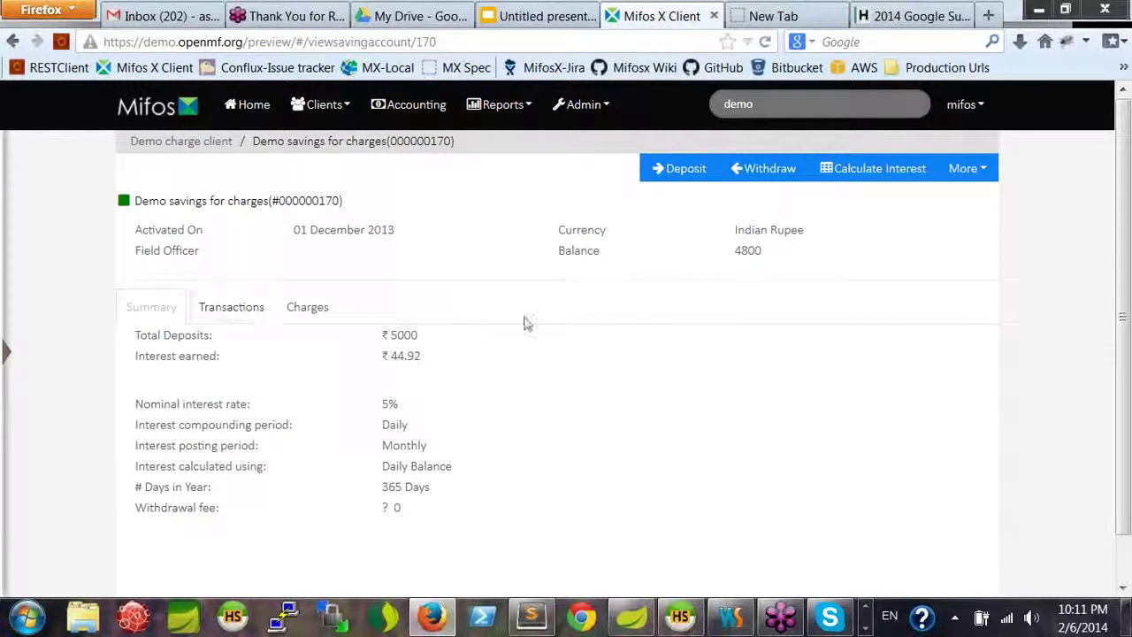
double_click(743, 252)
left_click(780, 262)
- Withdraw 500 from the savings account with transaction date 07 January 2014 and payment type Cash
left_click(763, 177)
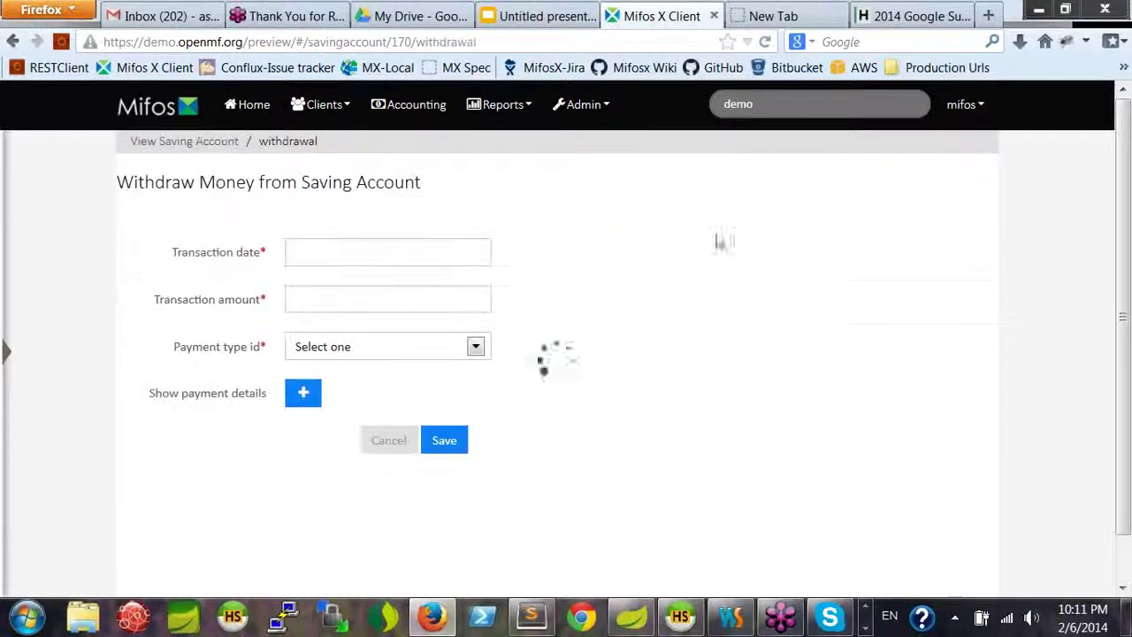
left_click(319, 254)
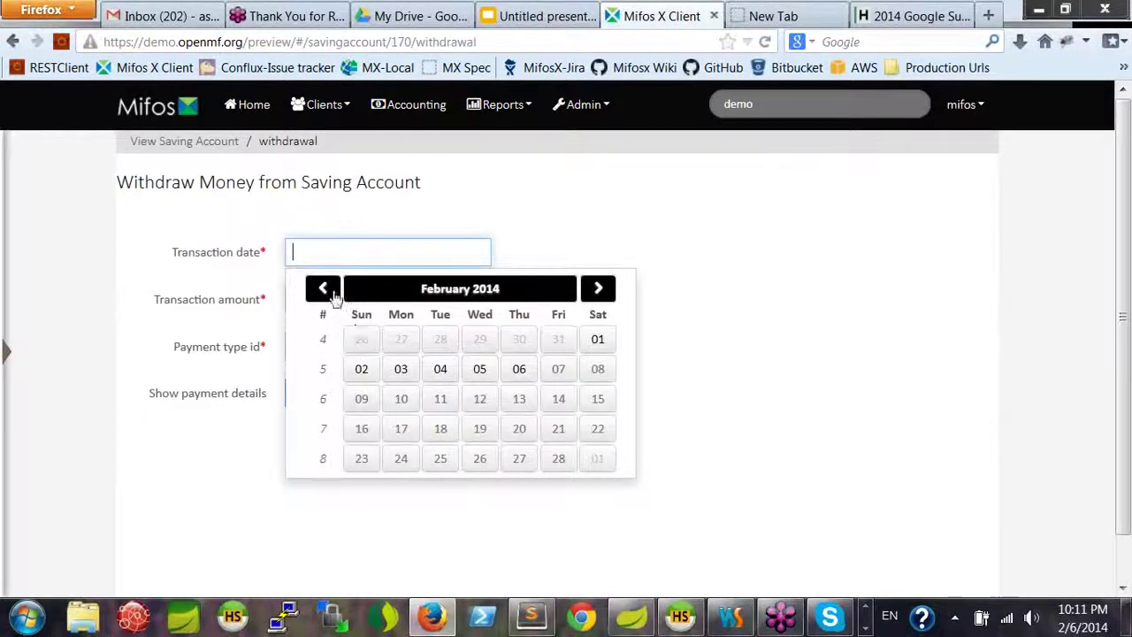
left_click(323, 288)
left_click(440, 369)
left_click(343, 296)
type("500")
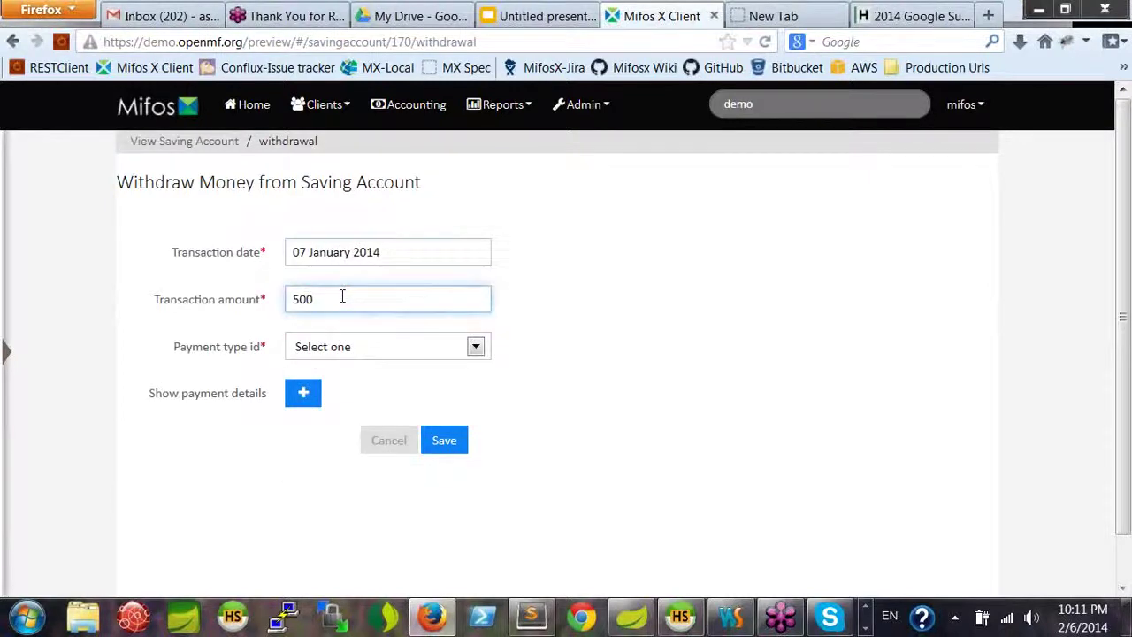
left_click(336, 354)
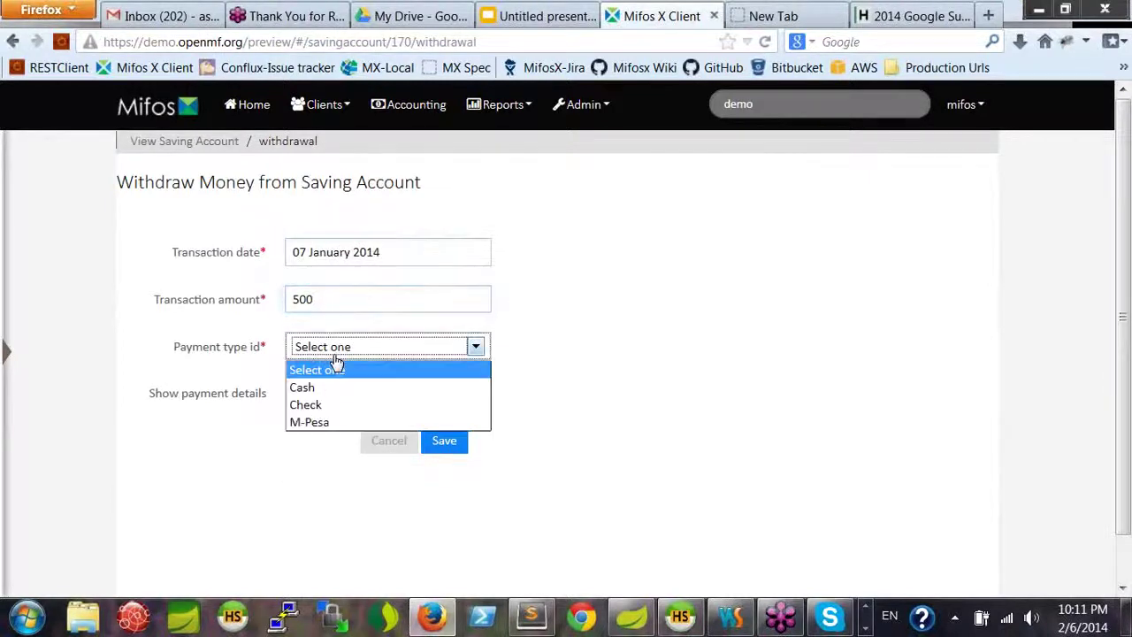
left_click(330, 389)
left_click(445, 441)
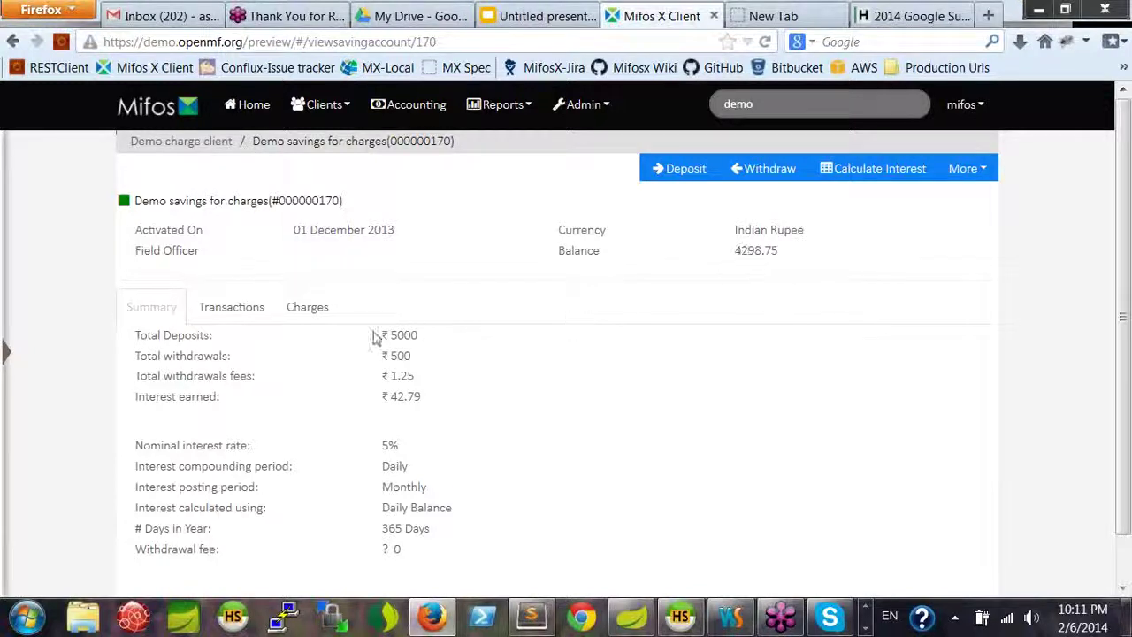
- Check the withdrawal and withdrawal fee entries in the account's transactions, and view the updated charges list
left_click(232, 310)
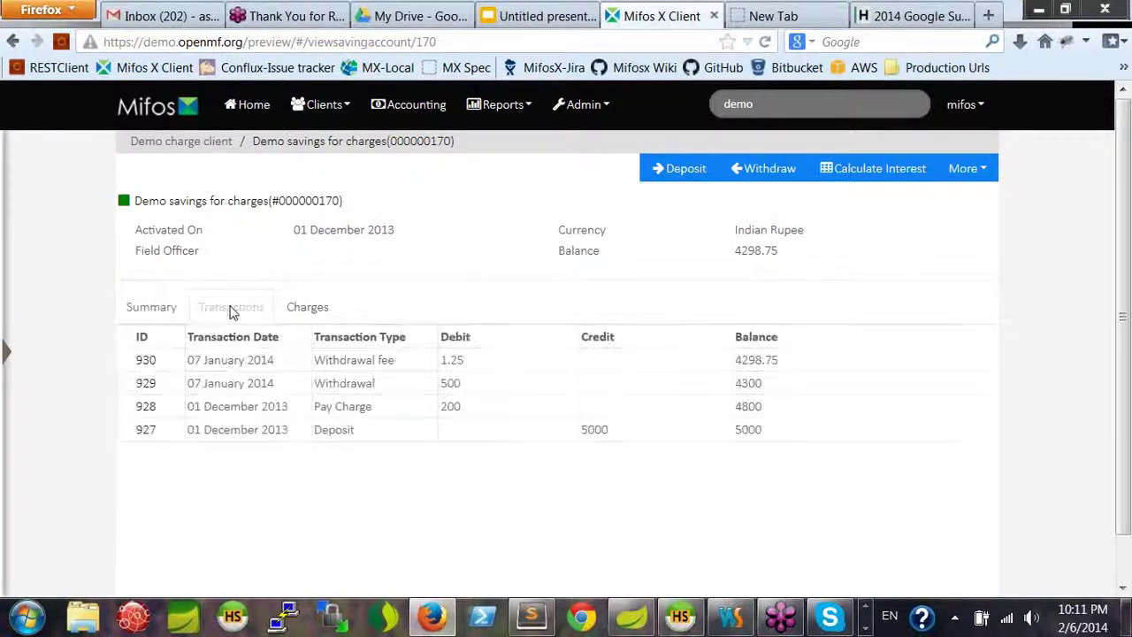
left_click_drag(444, 360, 468, 370)
left_click(469, 369)
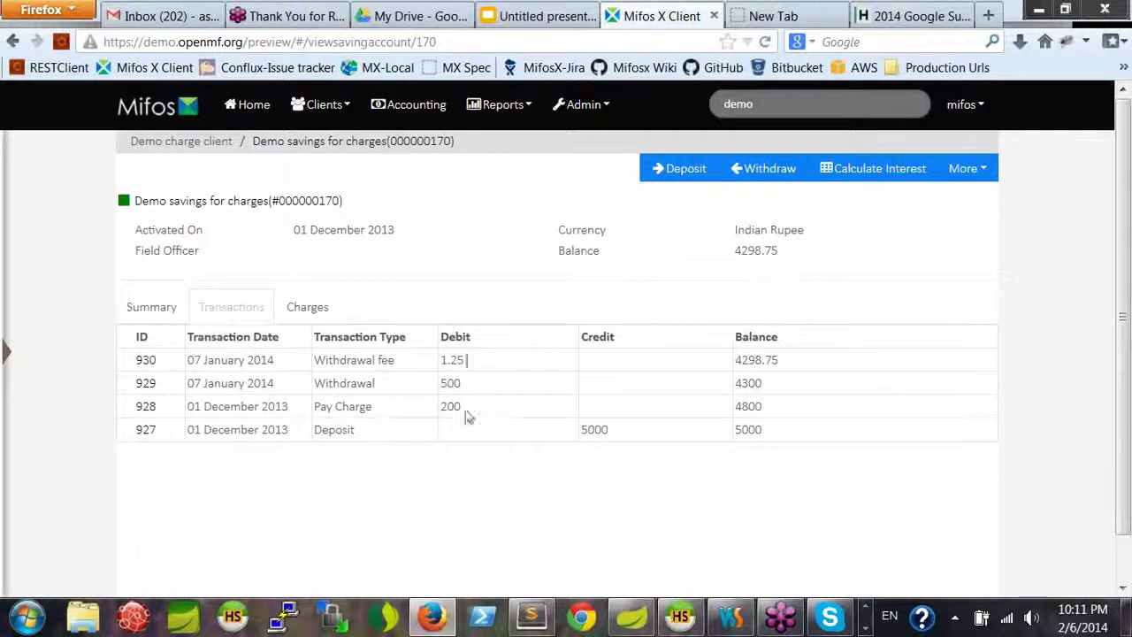
double_click(449, 383)
left_click(473, 391)
left_click(308, 308)
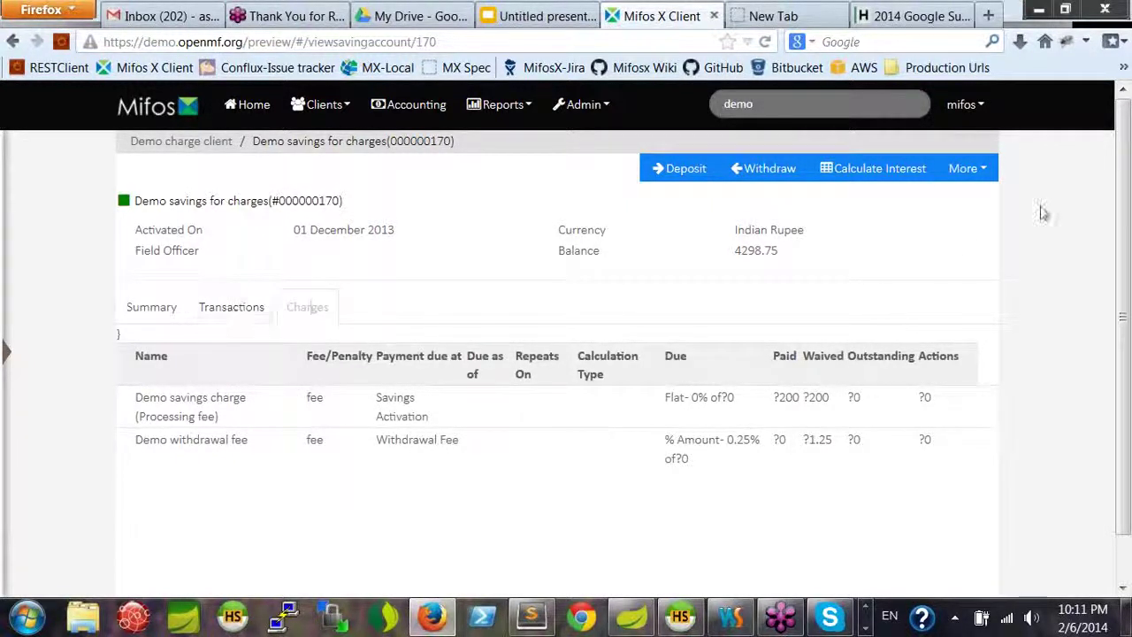
- Add the charge "Annual fee - INR" to the savings account with amount 100, due on 17 February, and check the account summary
left_click(976, 171)
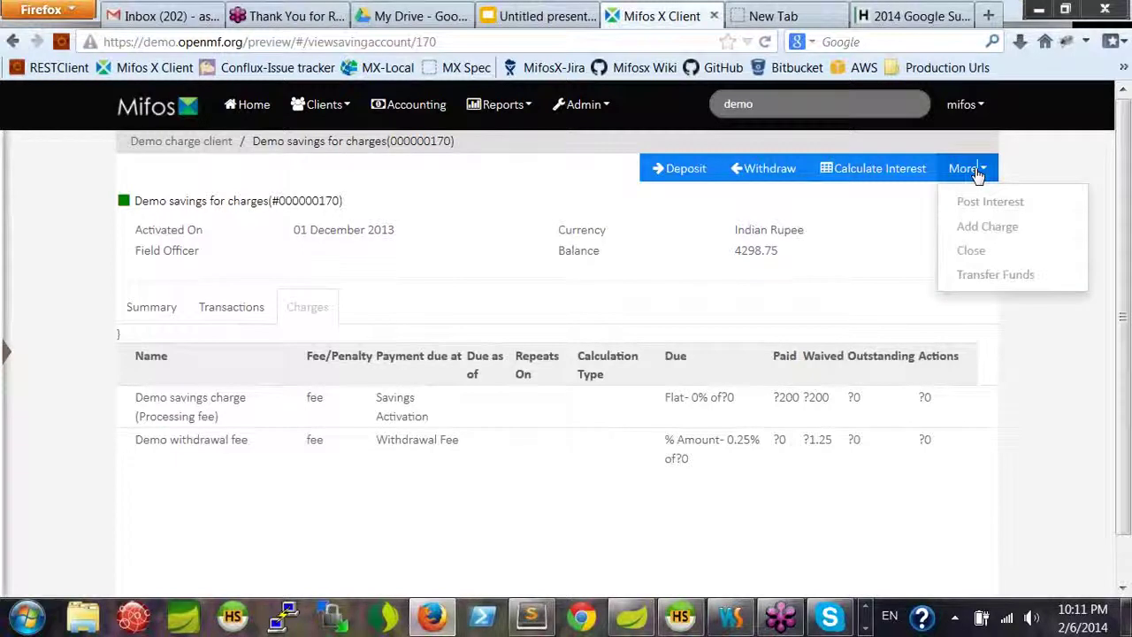
left_click(988, 227)
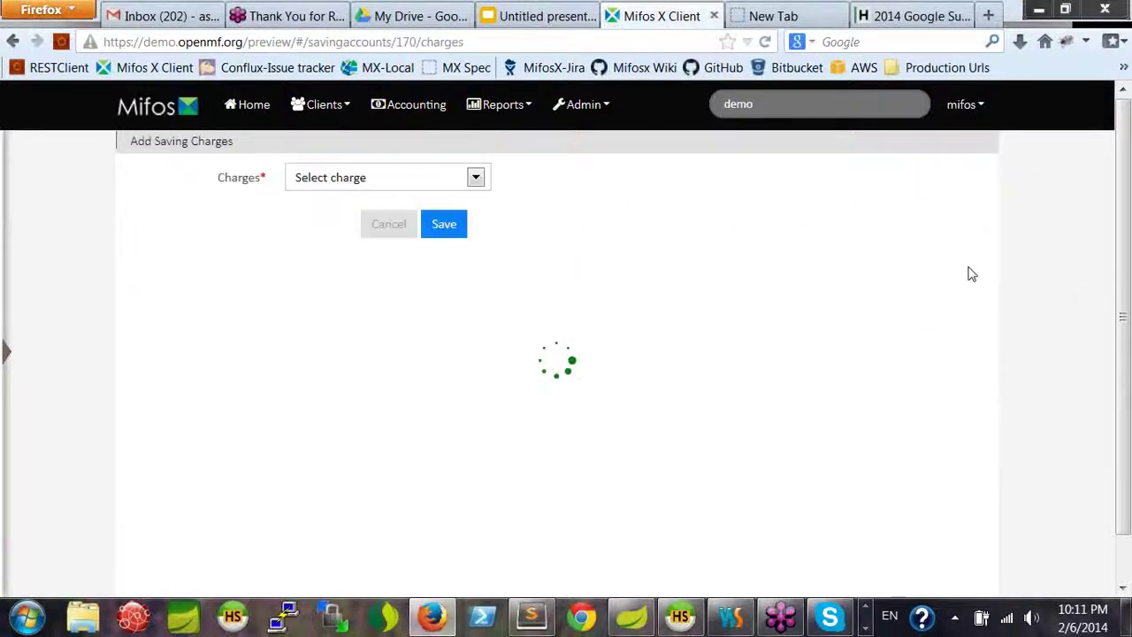
left_click(472, 180)
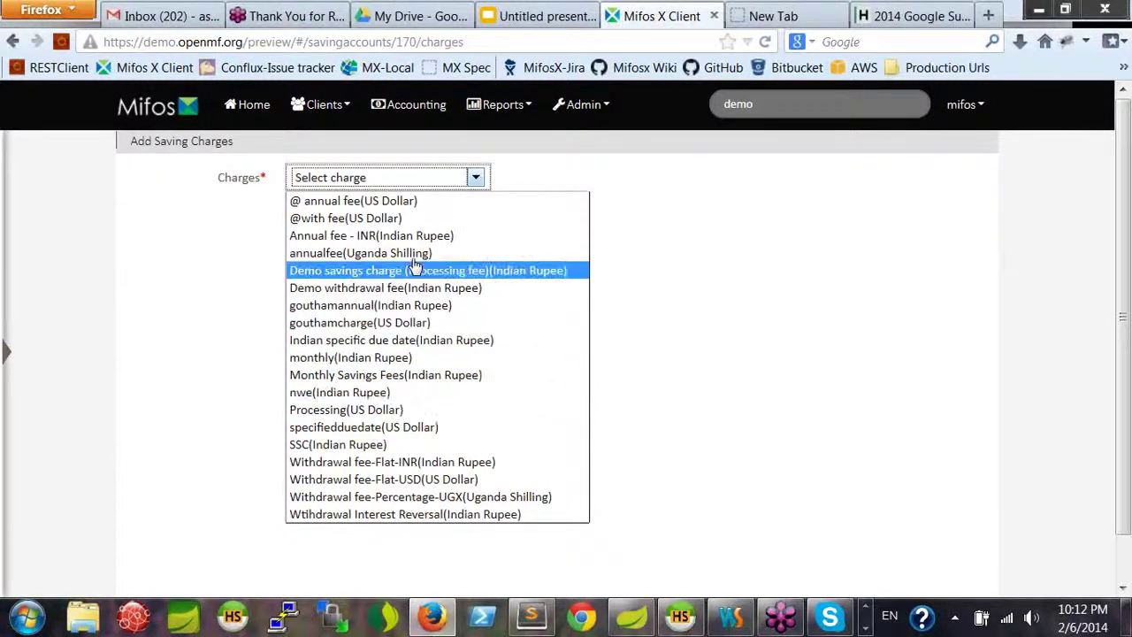
left_click(362, 236)
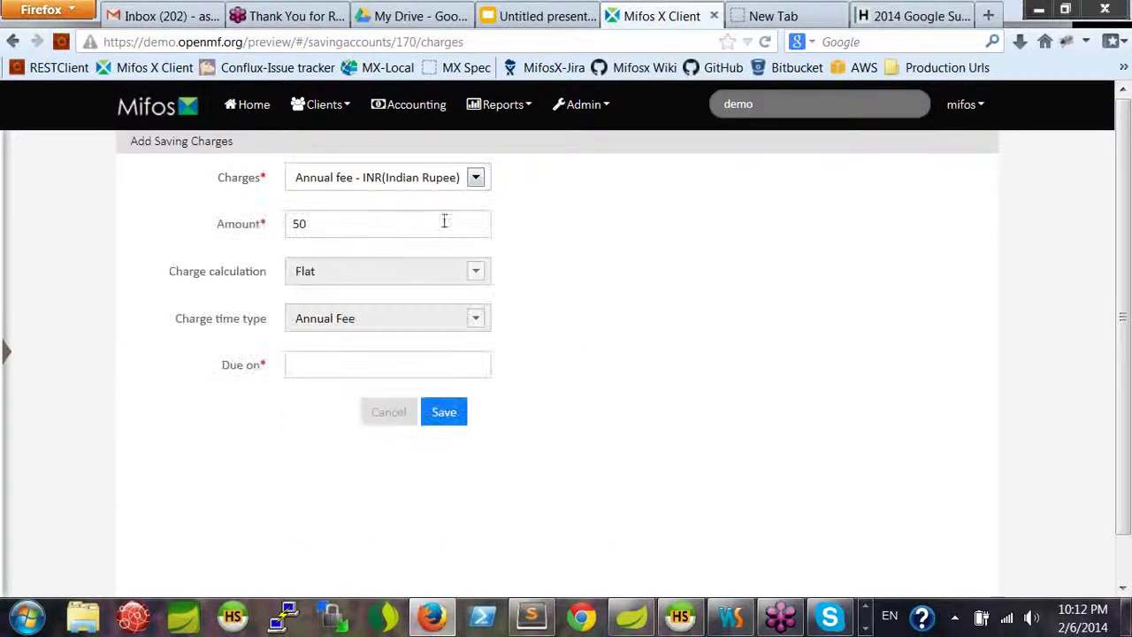
double_click(323, 224)
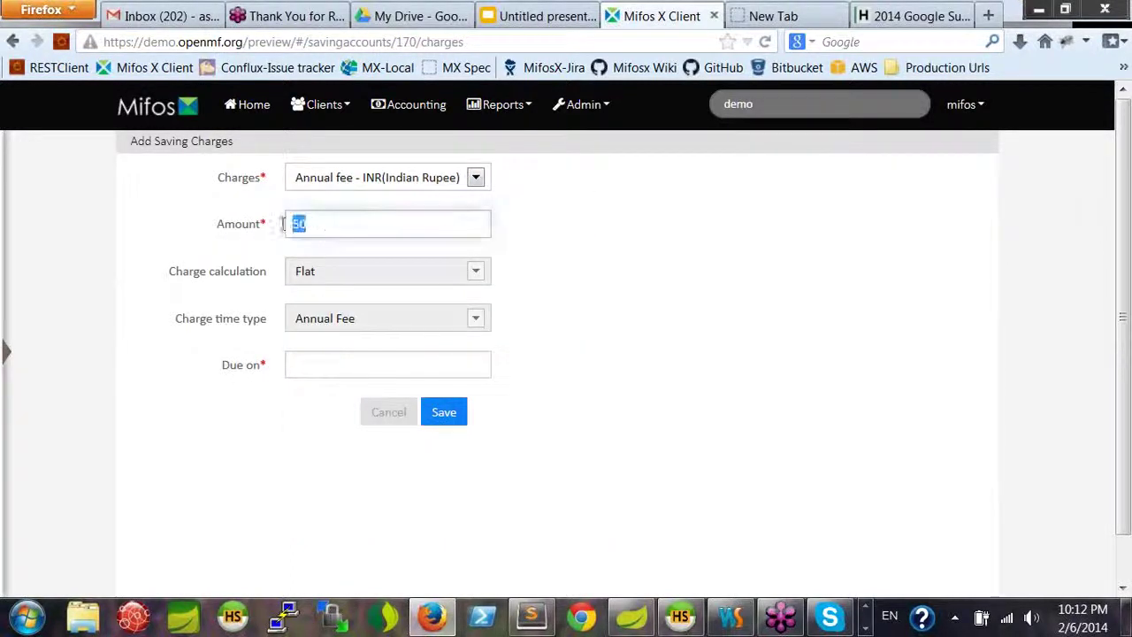
type("100")
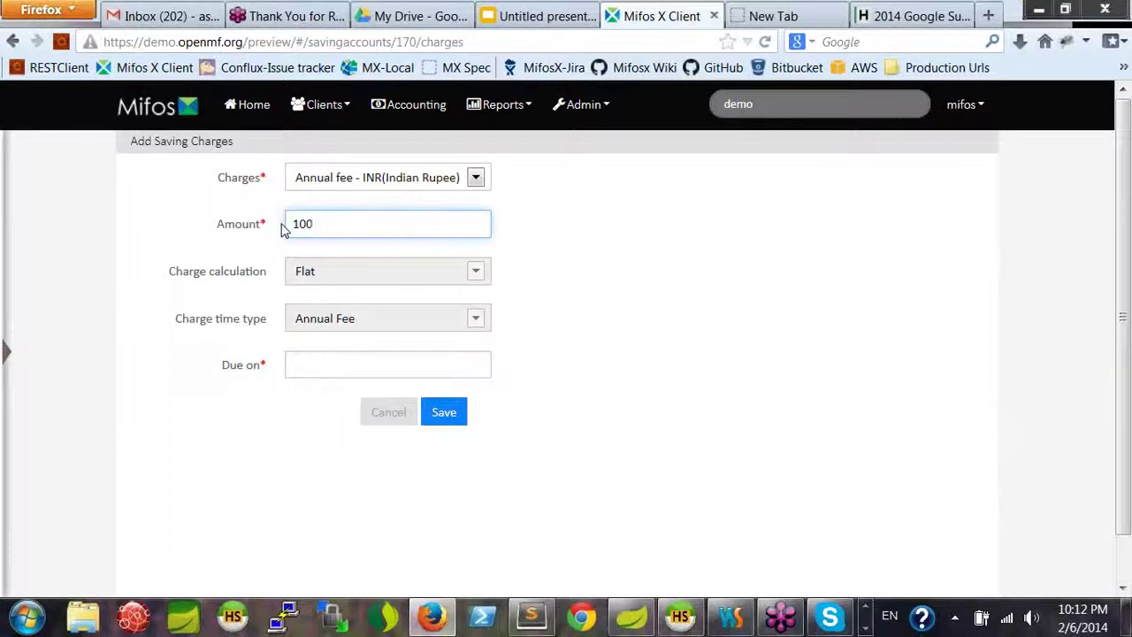
left_click(307, 364)
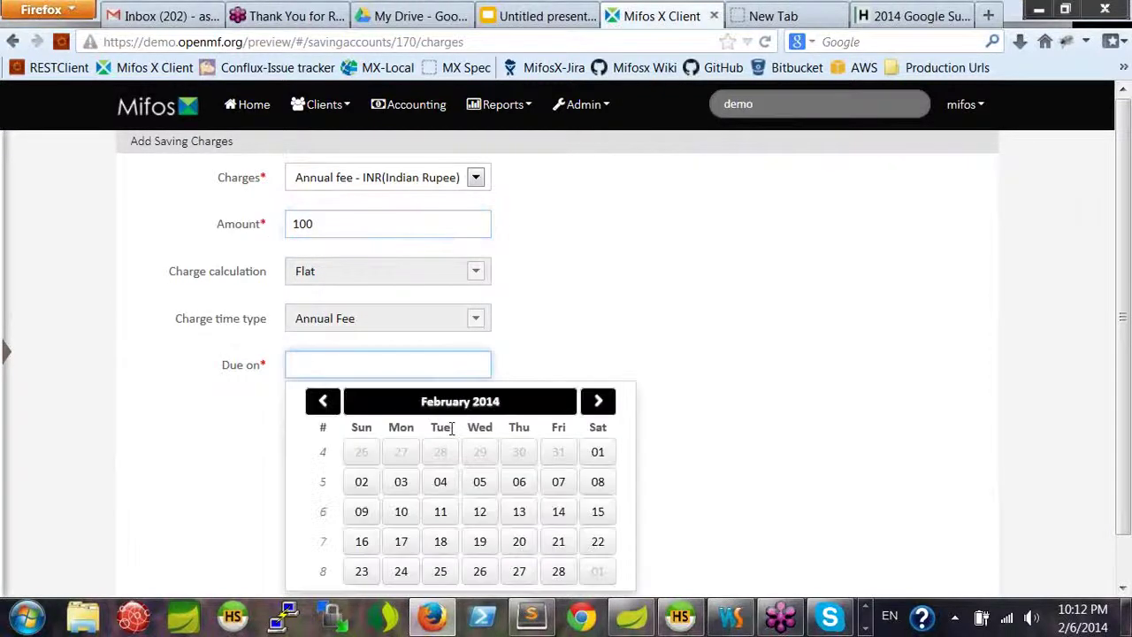
left_click(404, 544)
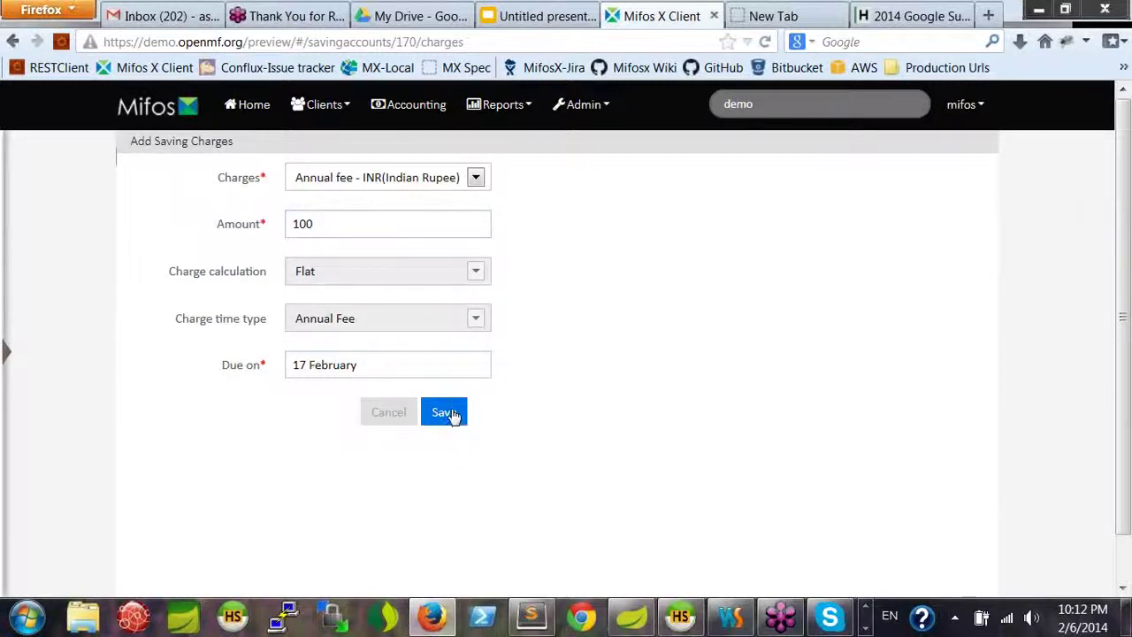
left_click(453, 416)
scroll(679, 381, "down", 1)
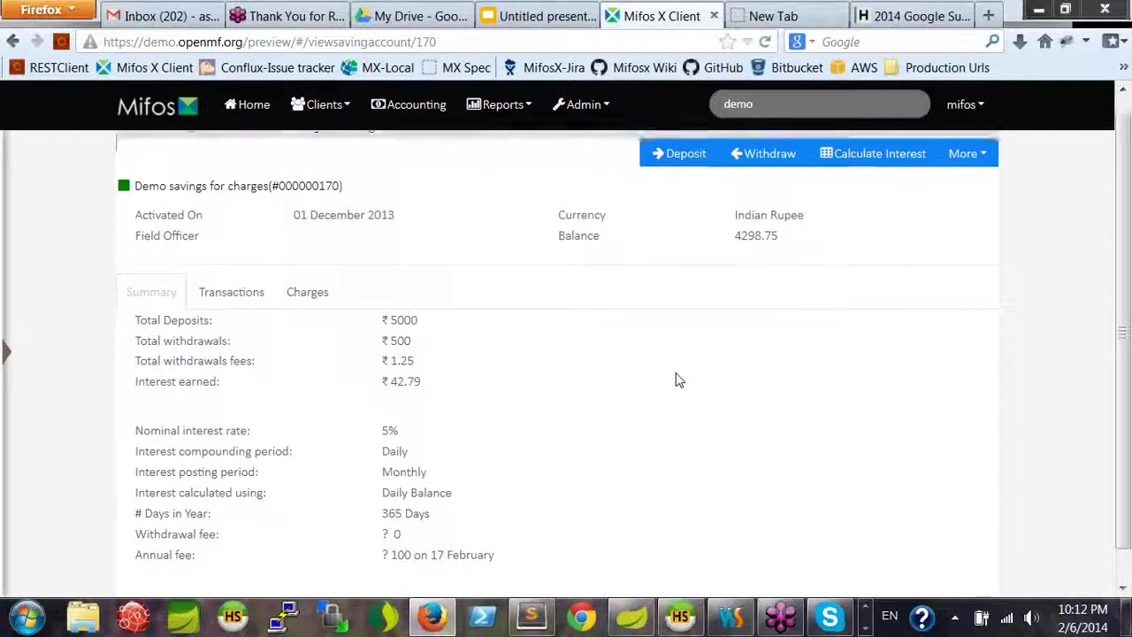
scroll(679, 380, "up", 1)
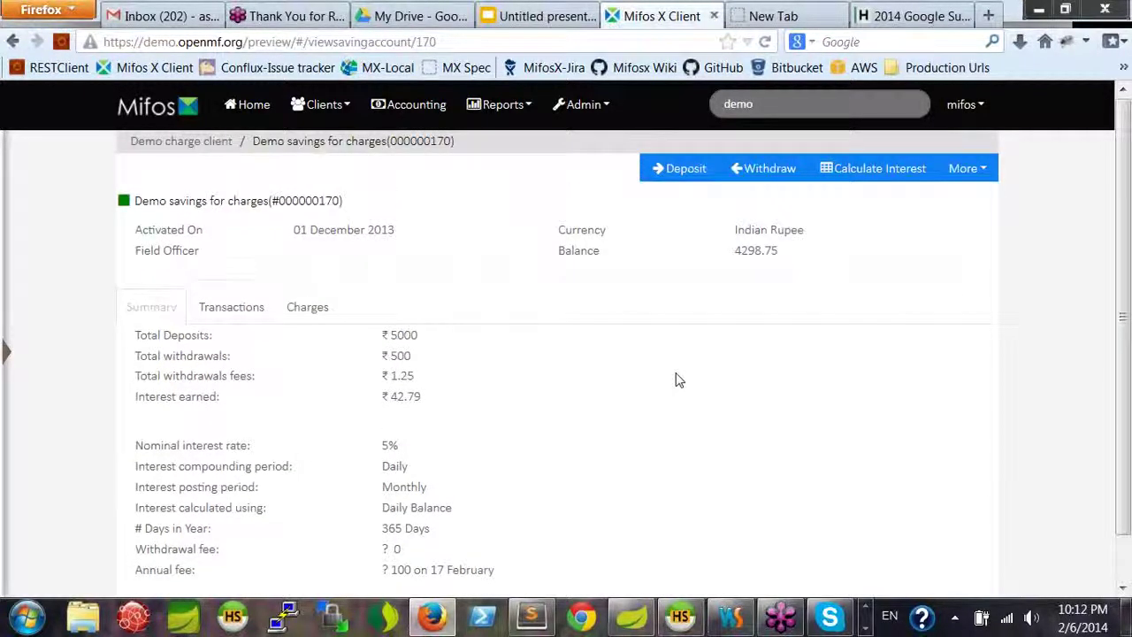
- Open the products administration page
left_click(599, 108)
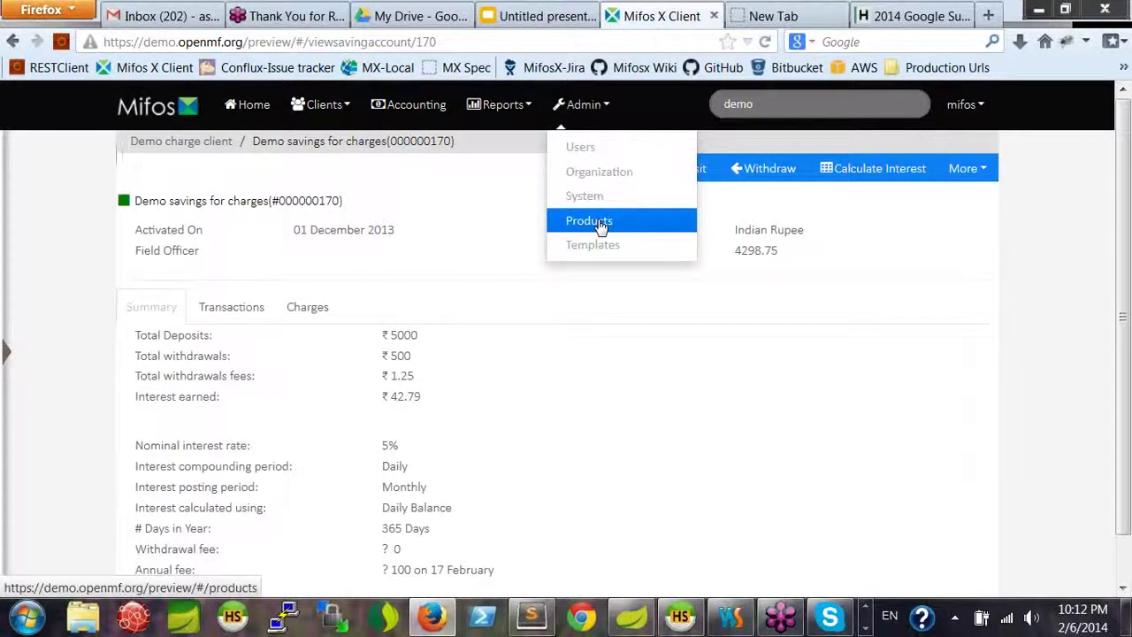
left_click(600, 227)
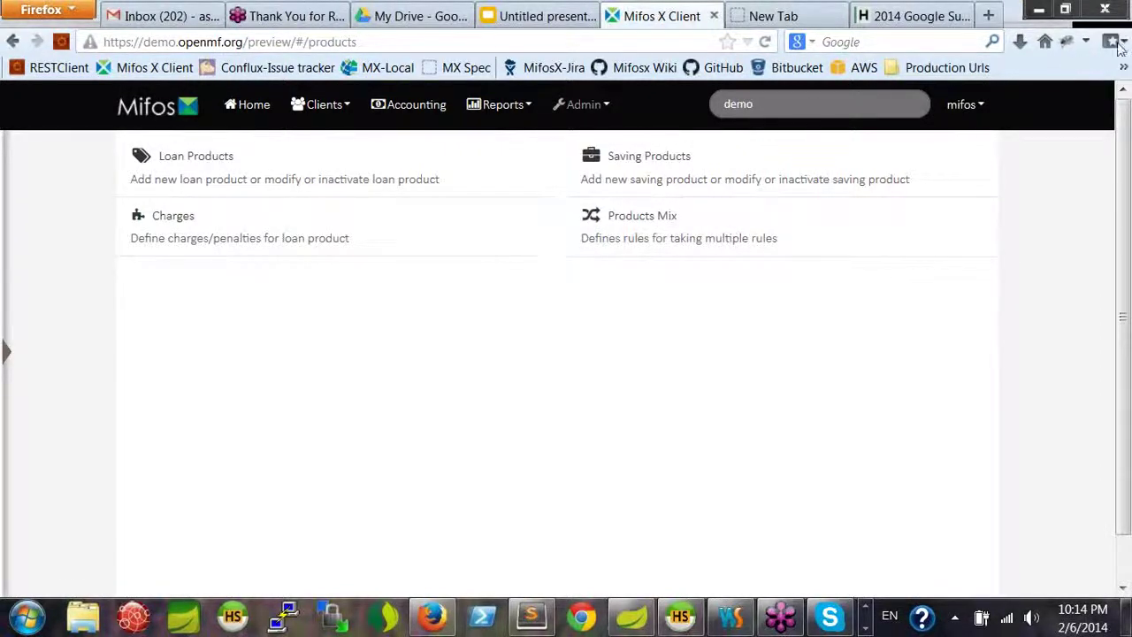
left_click(1124, 68)
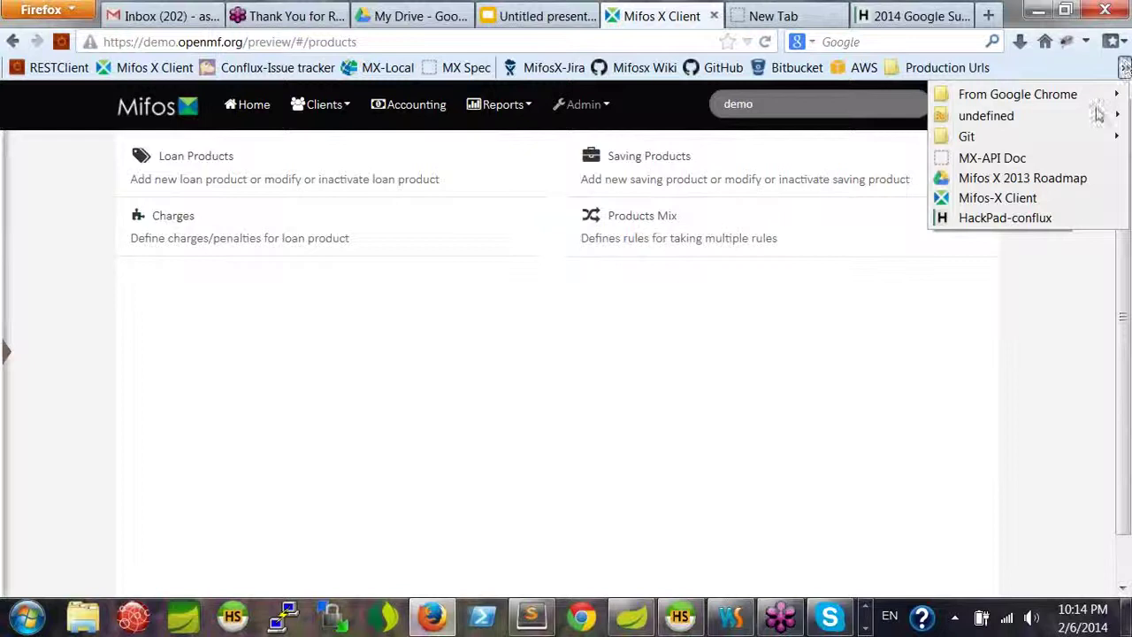
left_click(990, 302)
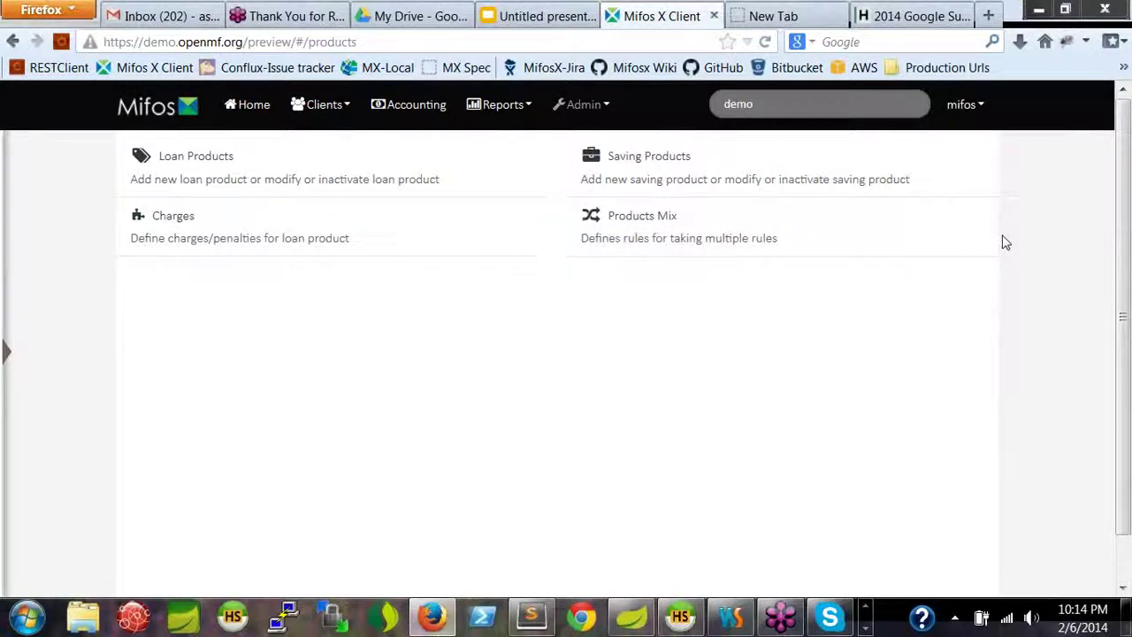
- Open the report management list in the system administration area
left_click(595, 107)
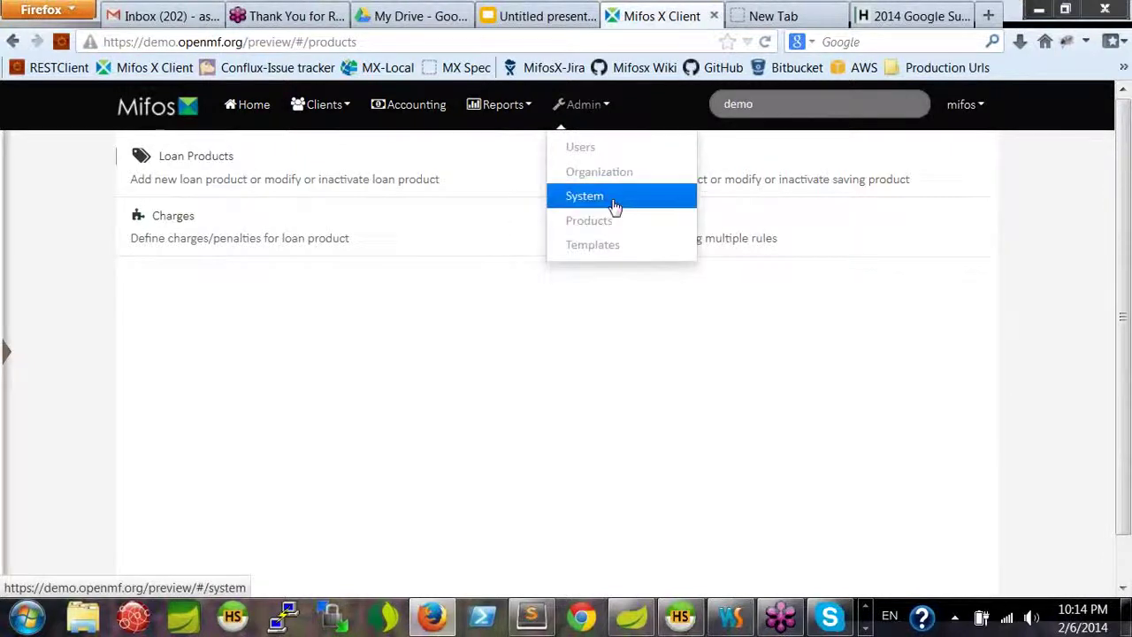
left_click(614, 197)
left_click(677, 221)
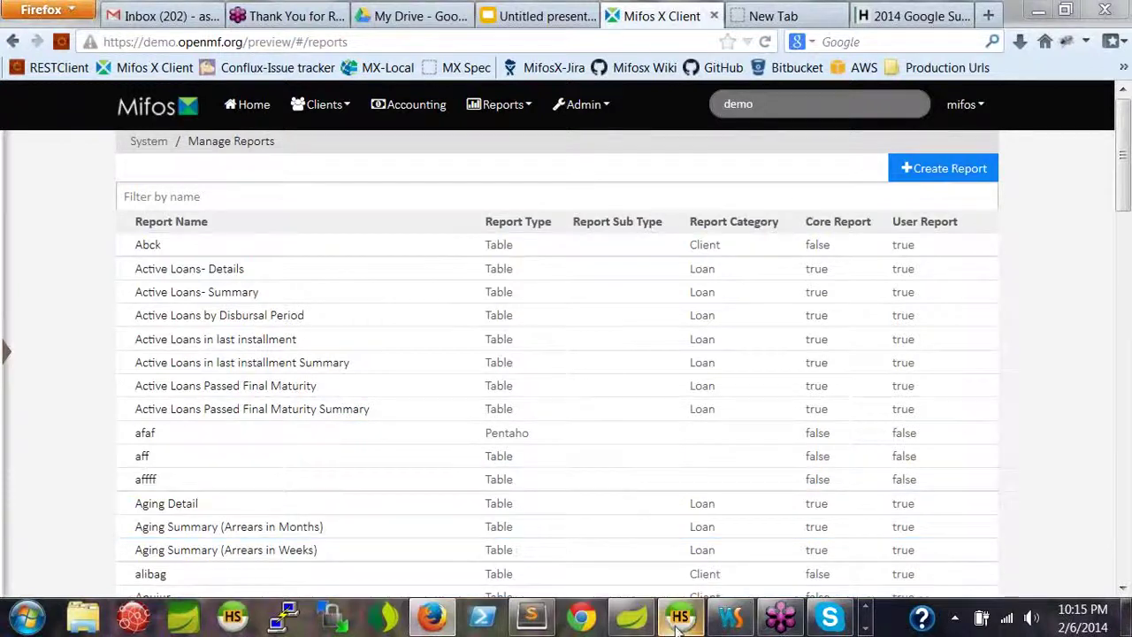
- Switch to HeidiSQL, show the data of the stretchy_parameter table in mifostenant-default and widen the data area
mouse_move(679, 626)
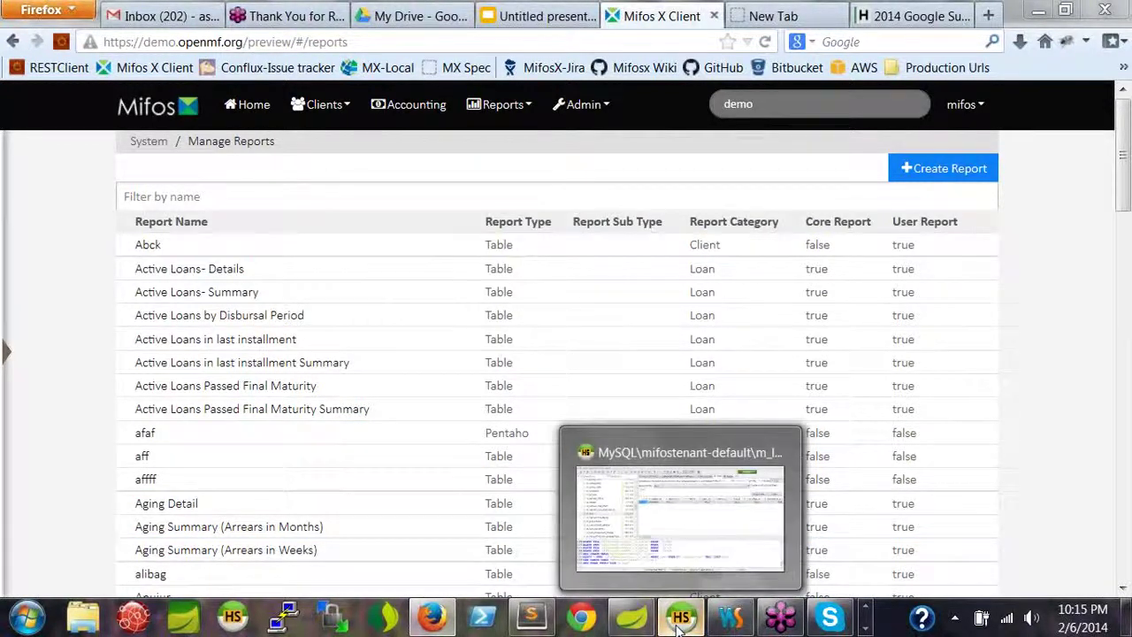
left_click(680, 626)
left_click_drag(320, 248, 324, 351)
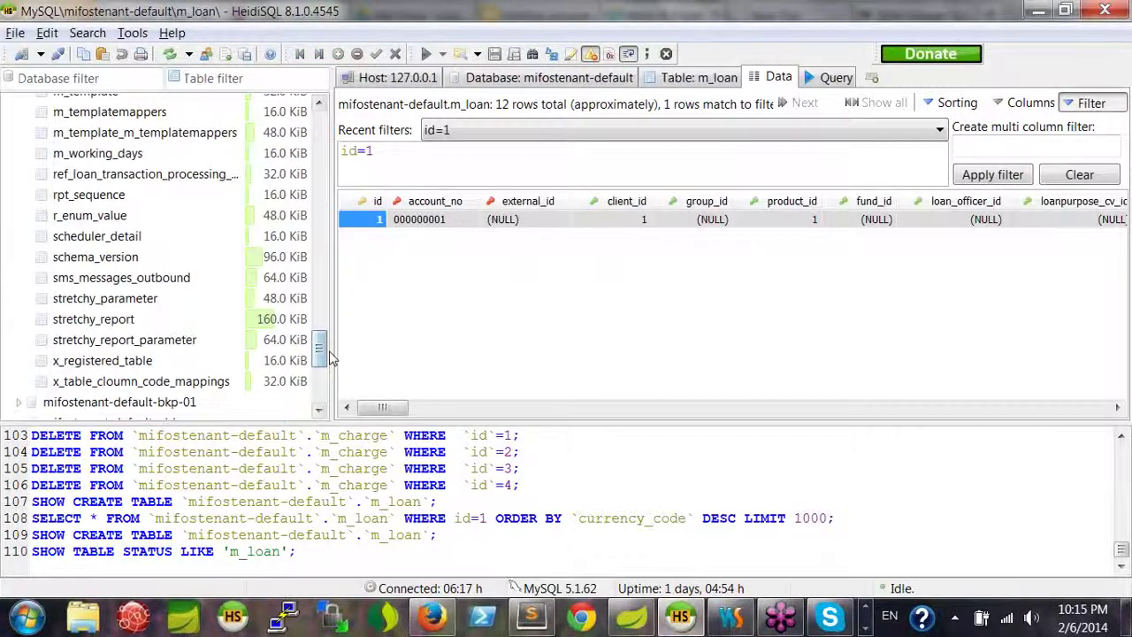
left_click(127, 304)
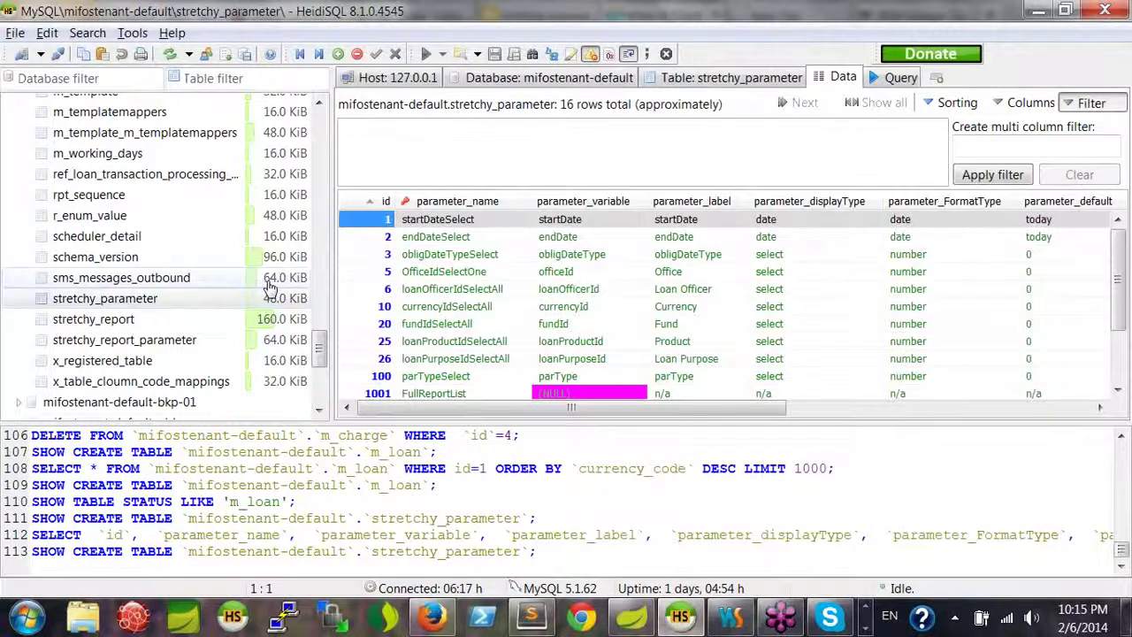
left_click_drag(326, 272, 236, 270)
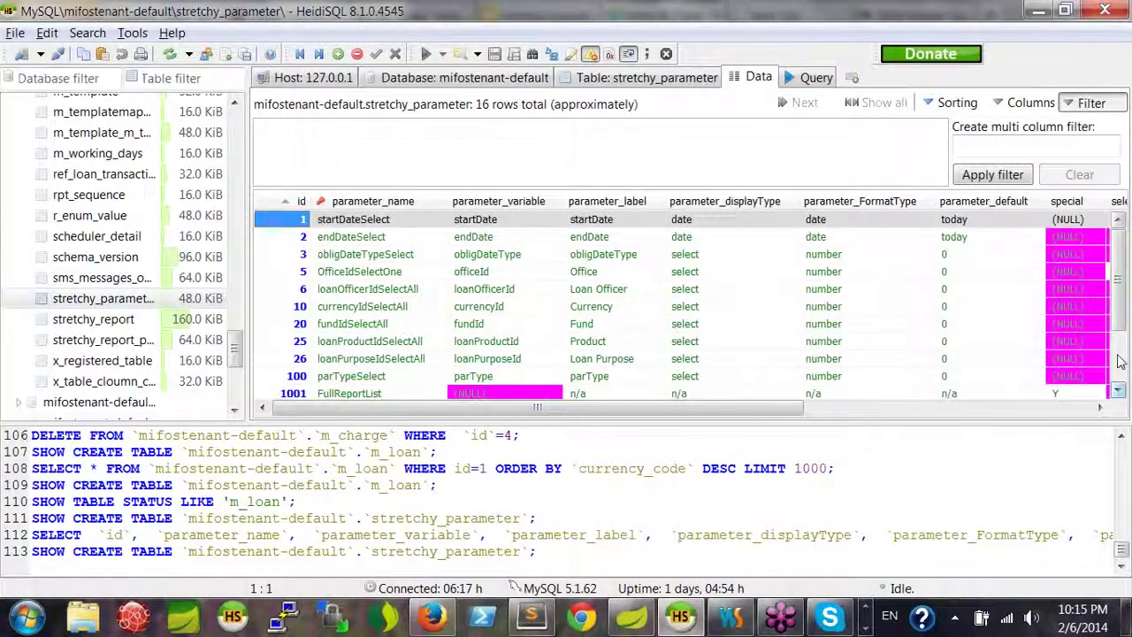
- Look through the remaining stretchy_parameter rows and browse the data of the stretchy_report table down to its last reports
scroll(1122, 343, "down", 1)
scroll(1122, 343, "down", 2)
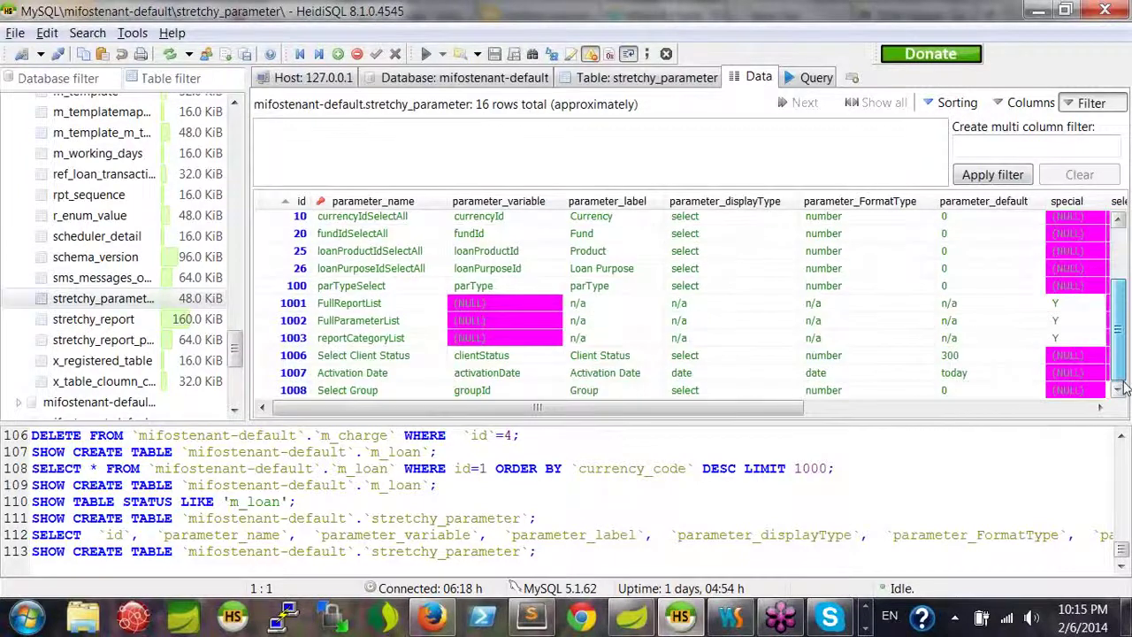
left_click(103, 319)
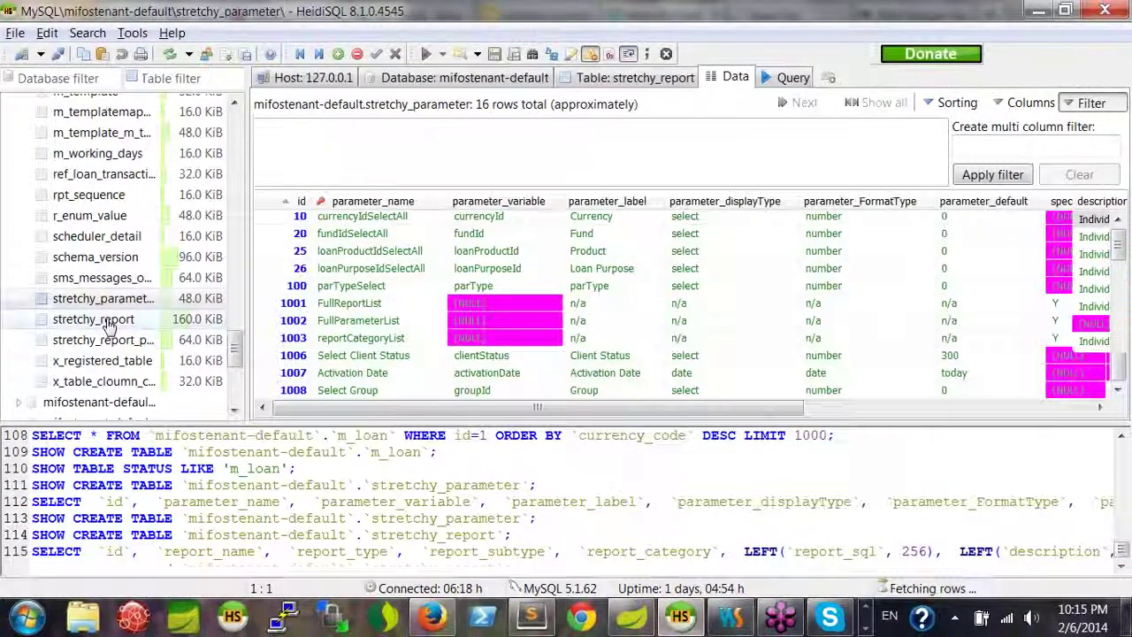
left_click(1120, 392)
scroll(1119, 392, "down", 10)
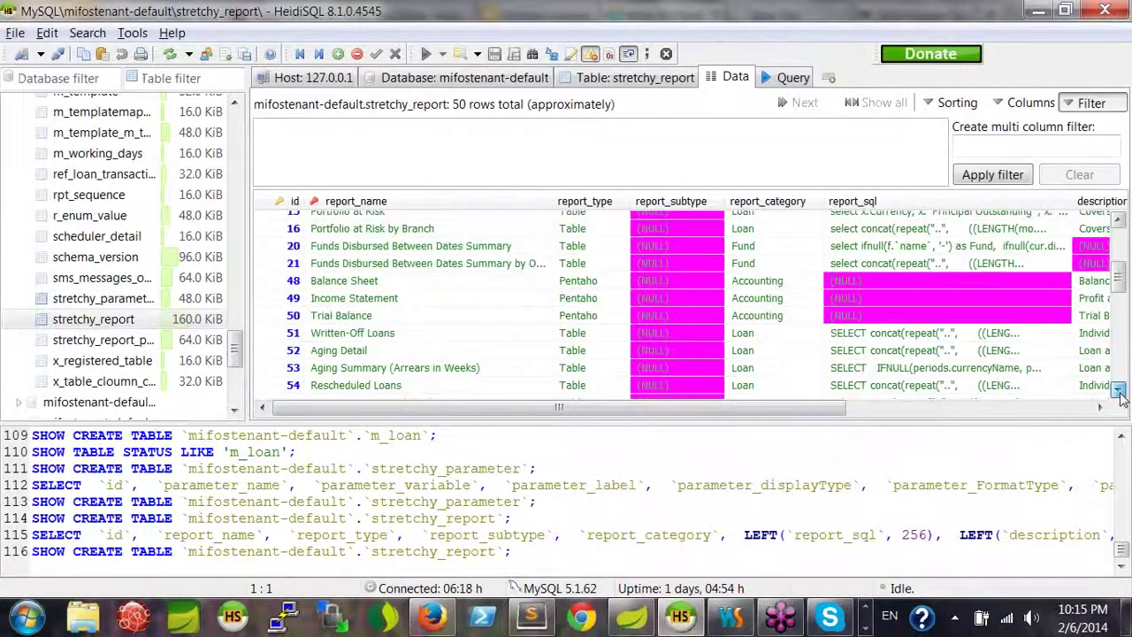
scroll(1119, 392, "down", 3)
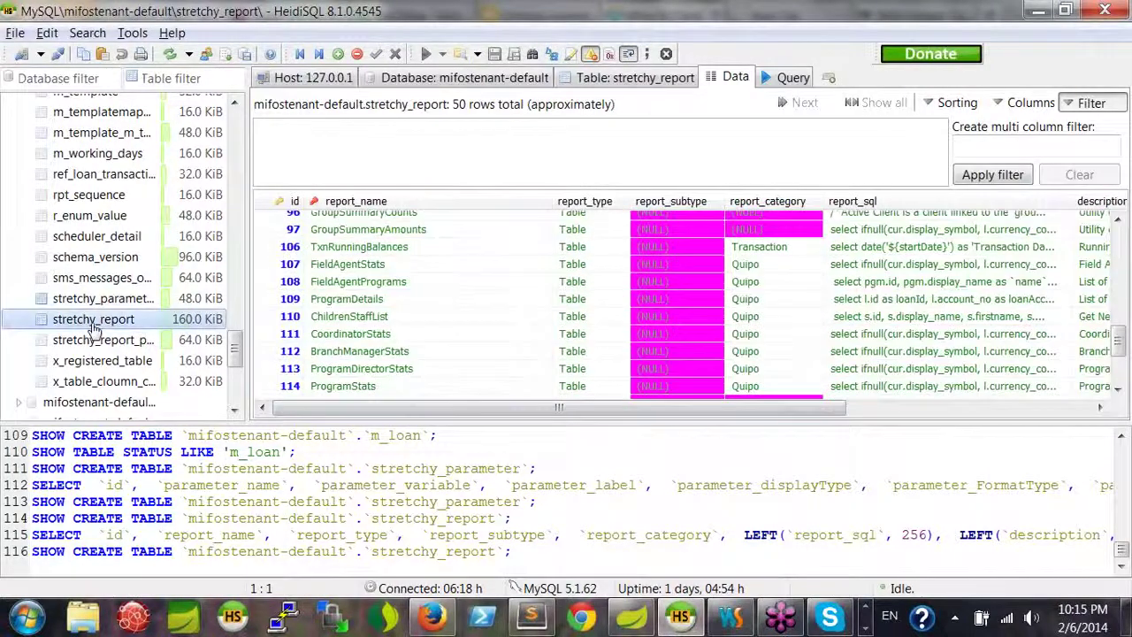
scroll(416, 314, "down", 1)
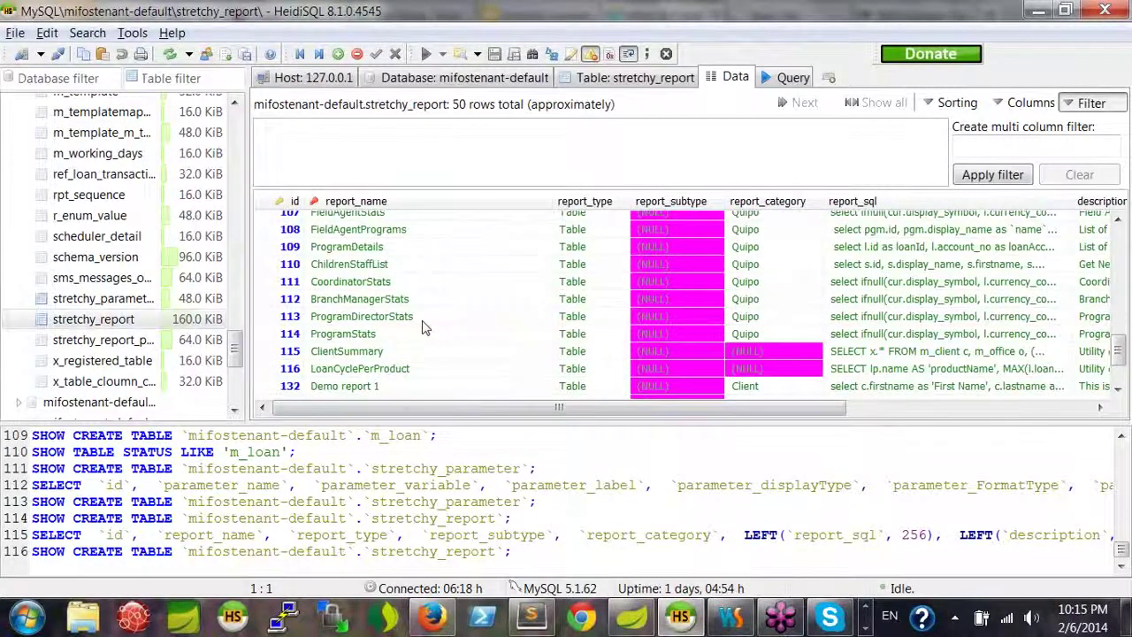
scroll(422, 327, "down", 2)
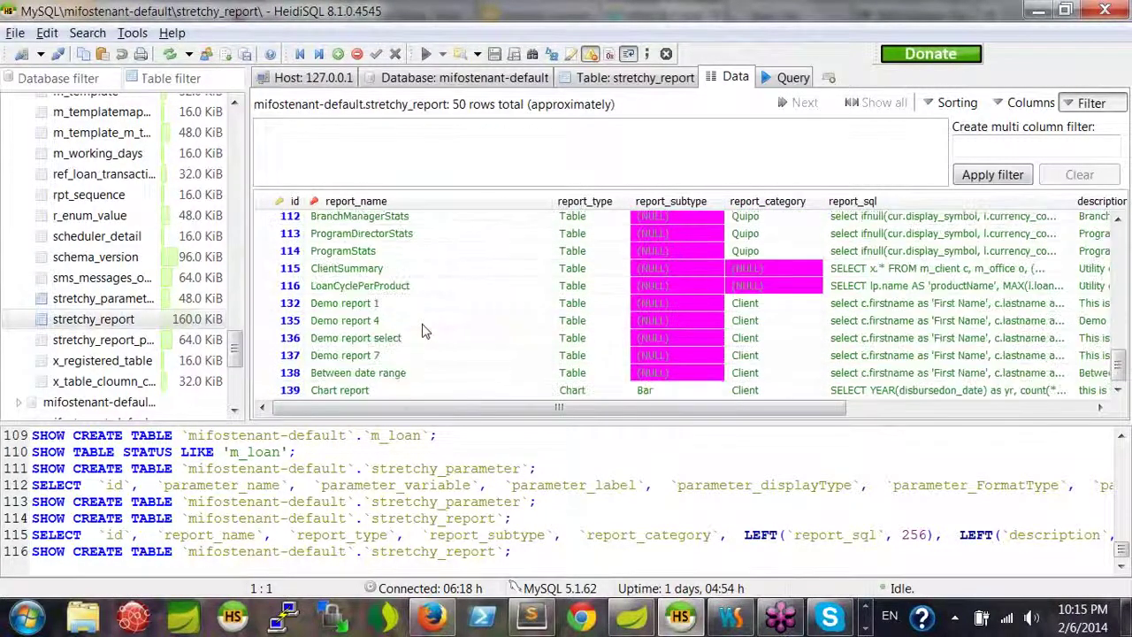
- Compare the parameters in the stretchy_parameter table with the stretchy_report_parameter rows filtered by report_id=50
left_click(89, 300)
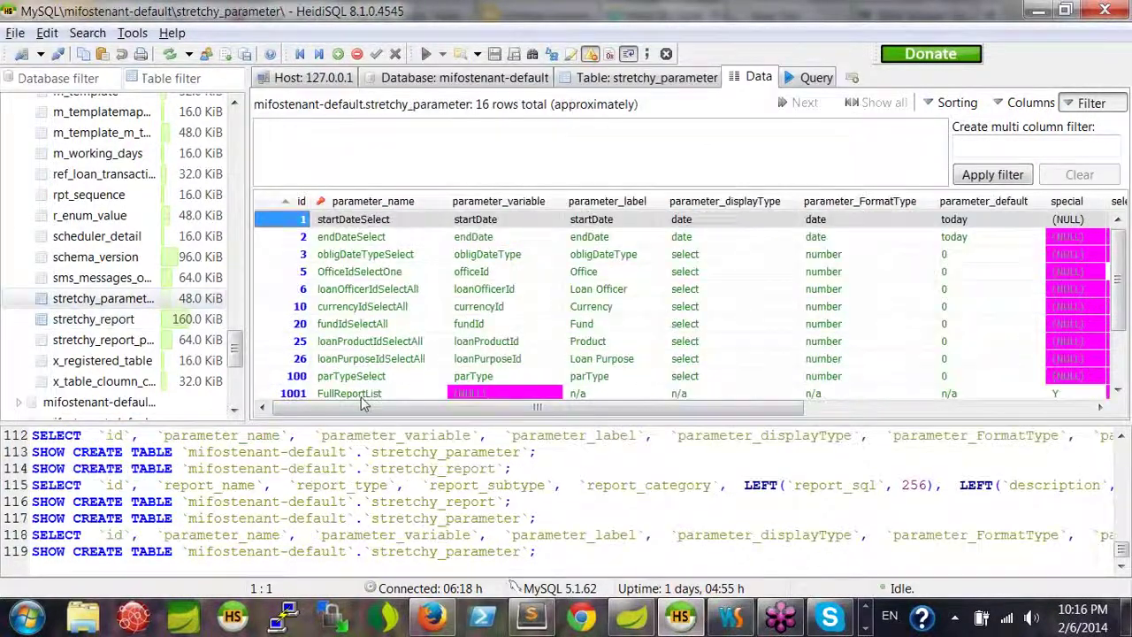
left_click(104, 345)
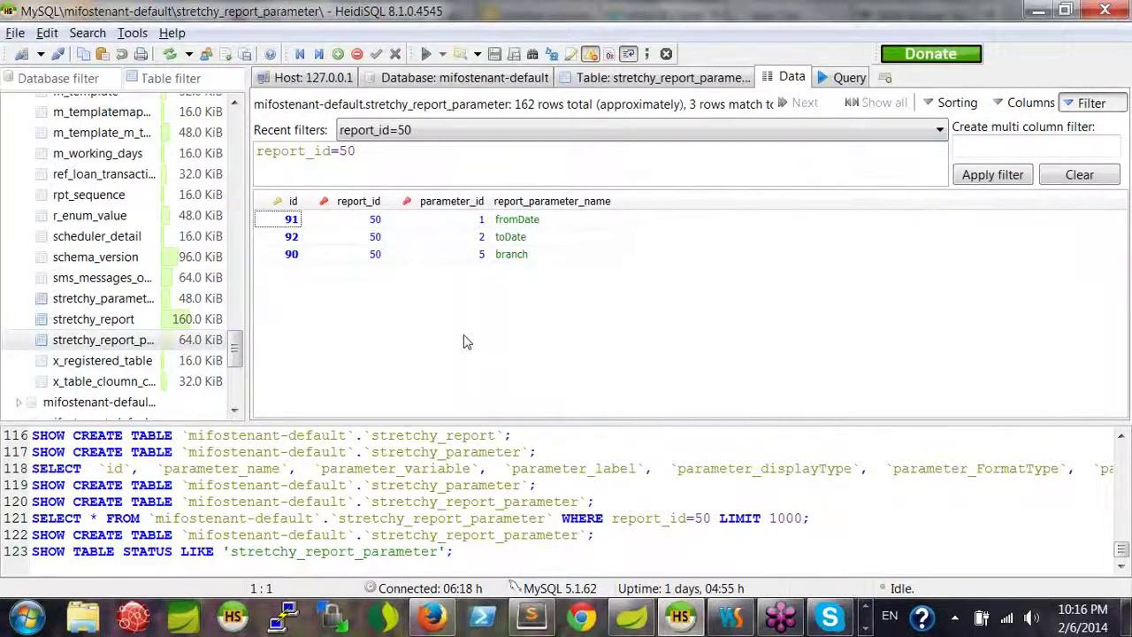
left_click(128, 303)
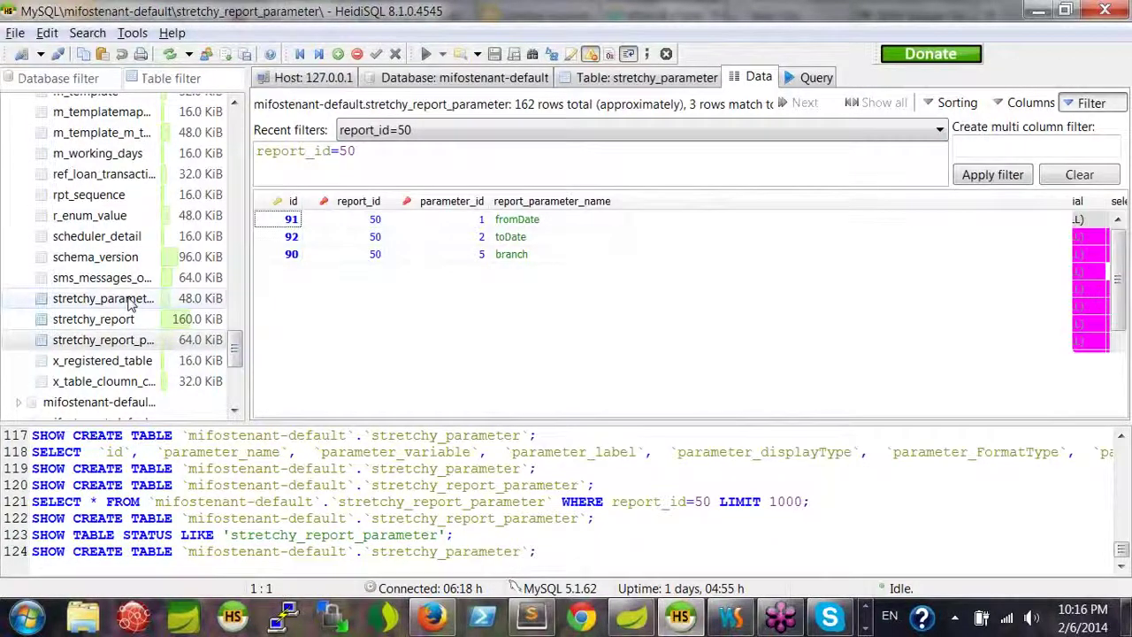
scroll(693, 325, "down", 2)
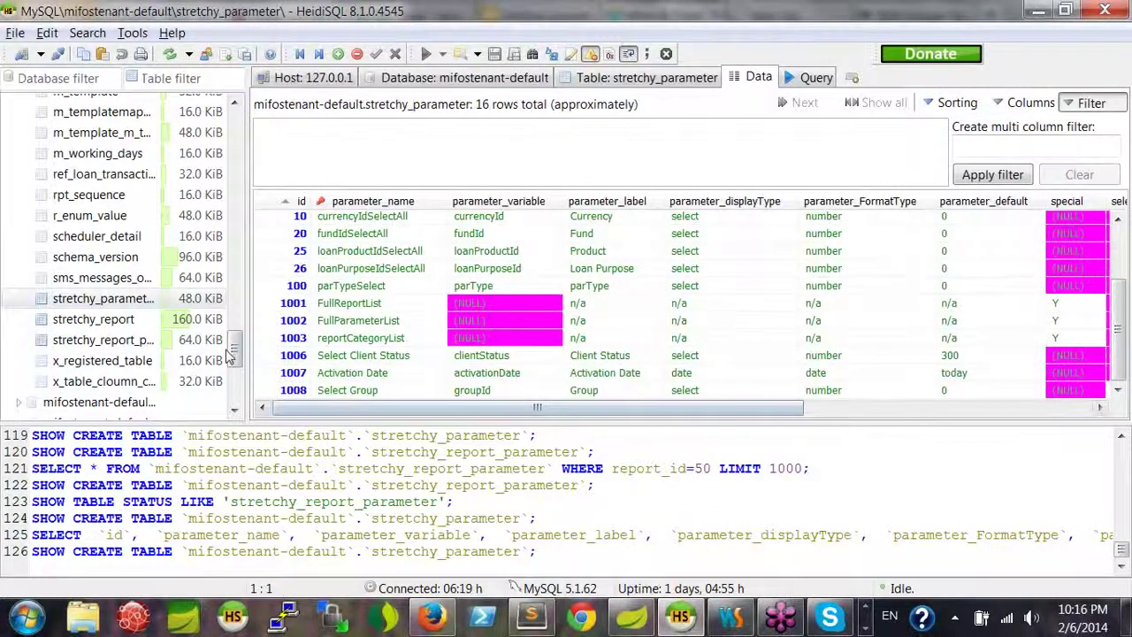
left_click(133, 342)
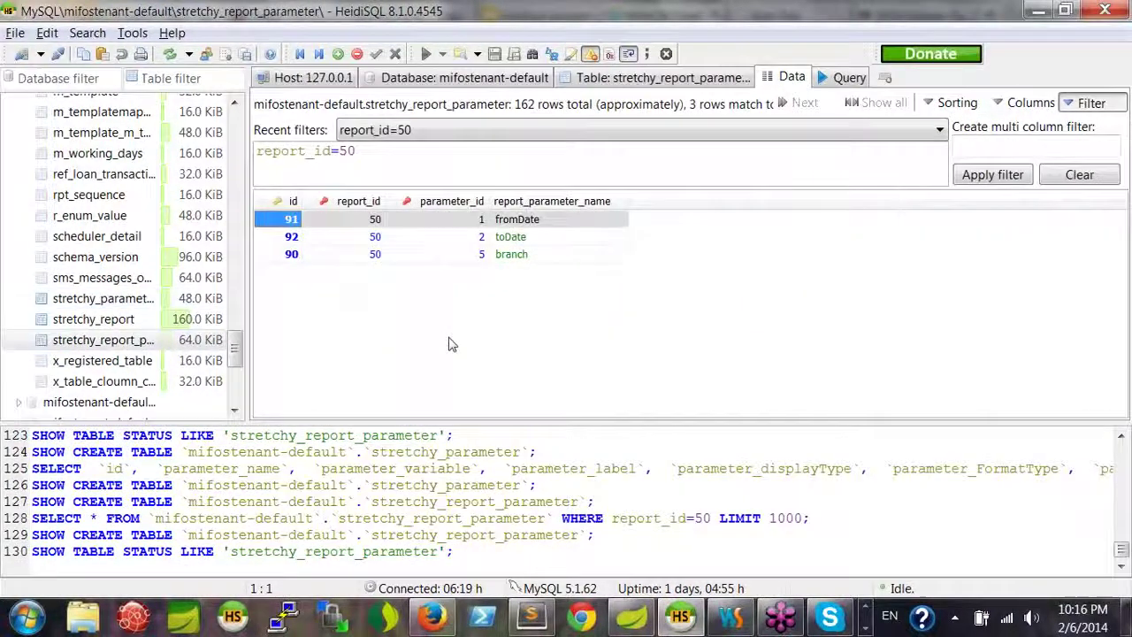
left_click(452, 342)
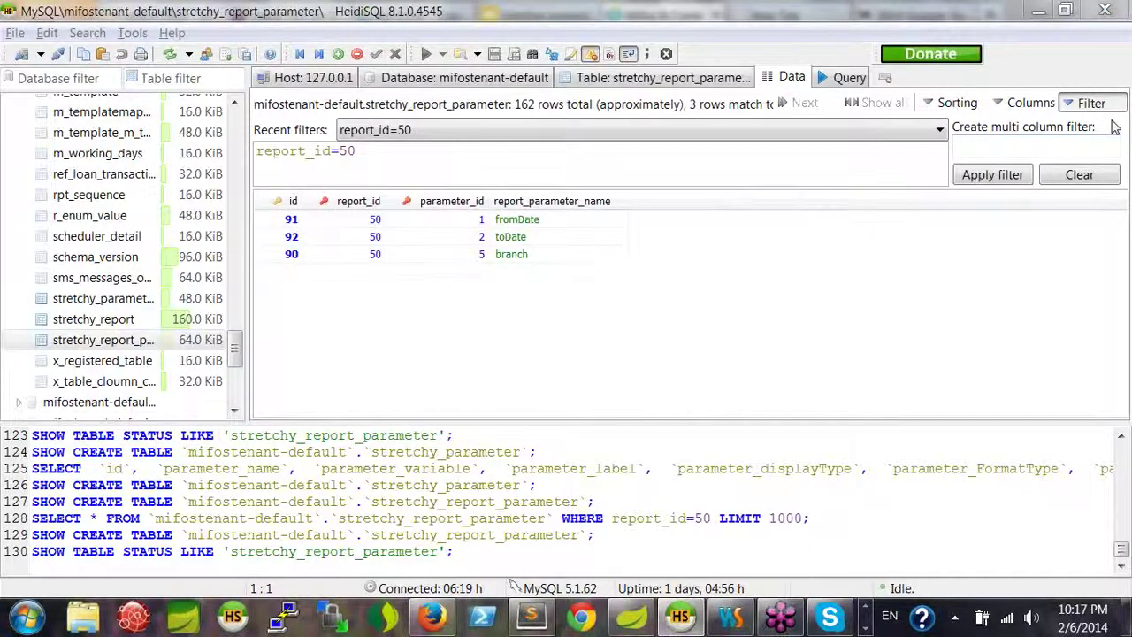
- Switch from HeidiSQL to the Mifos X report list in Firefox
mouse_move(440, 624)
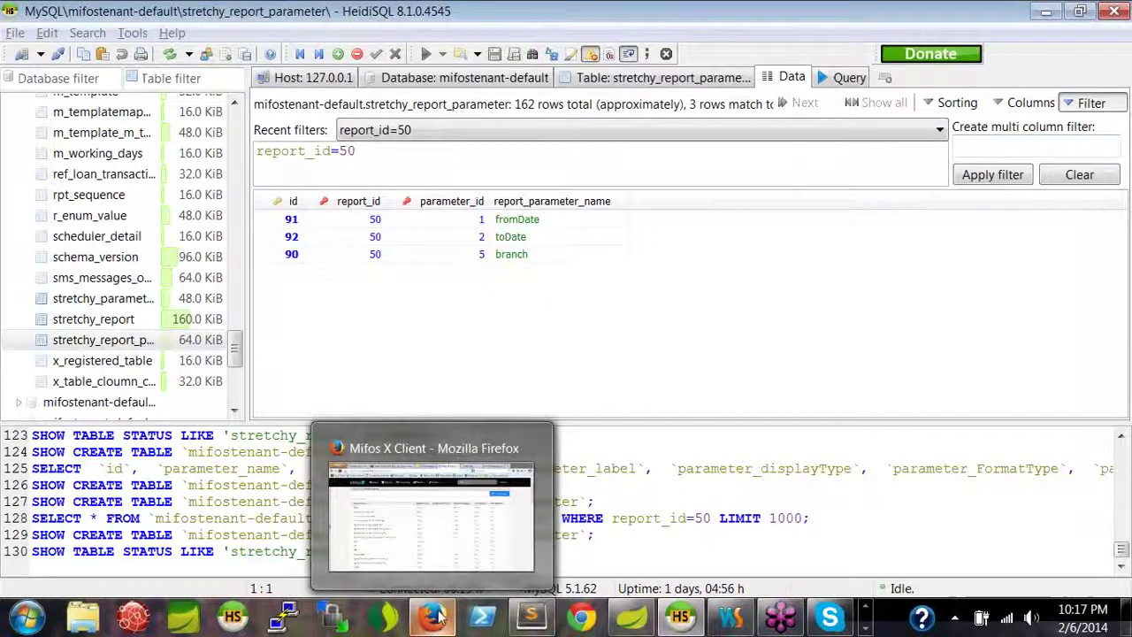
mouse_move(439, 452)
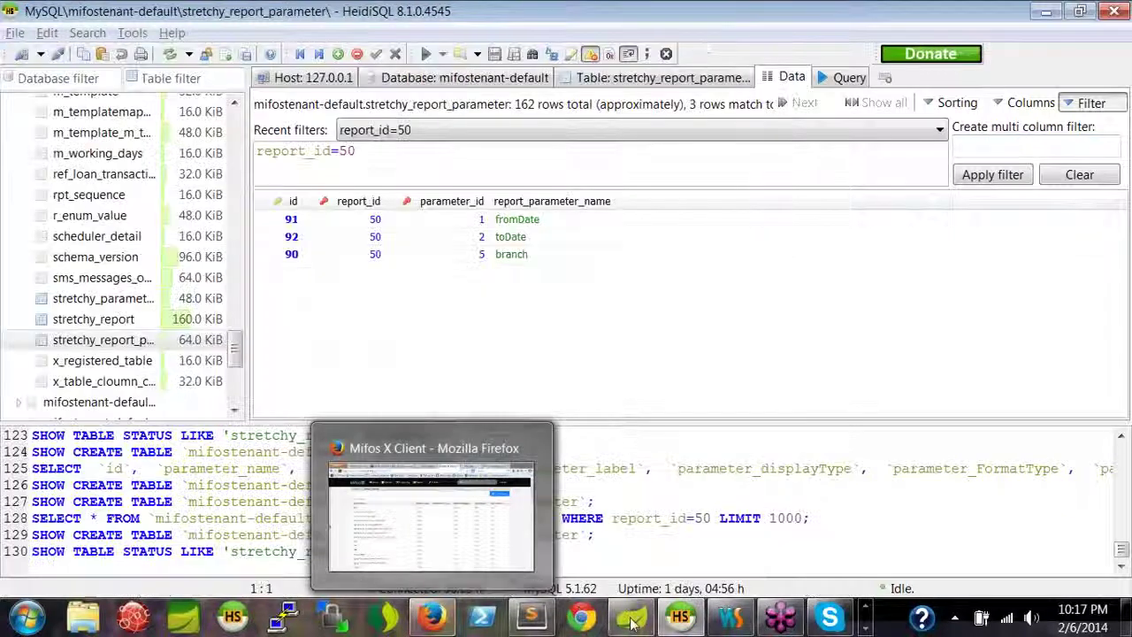
mouse_move(679, 626)
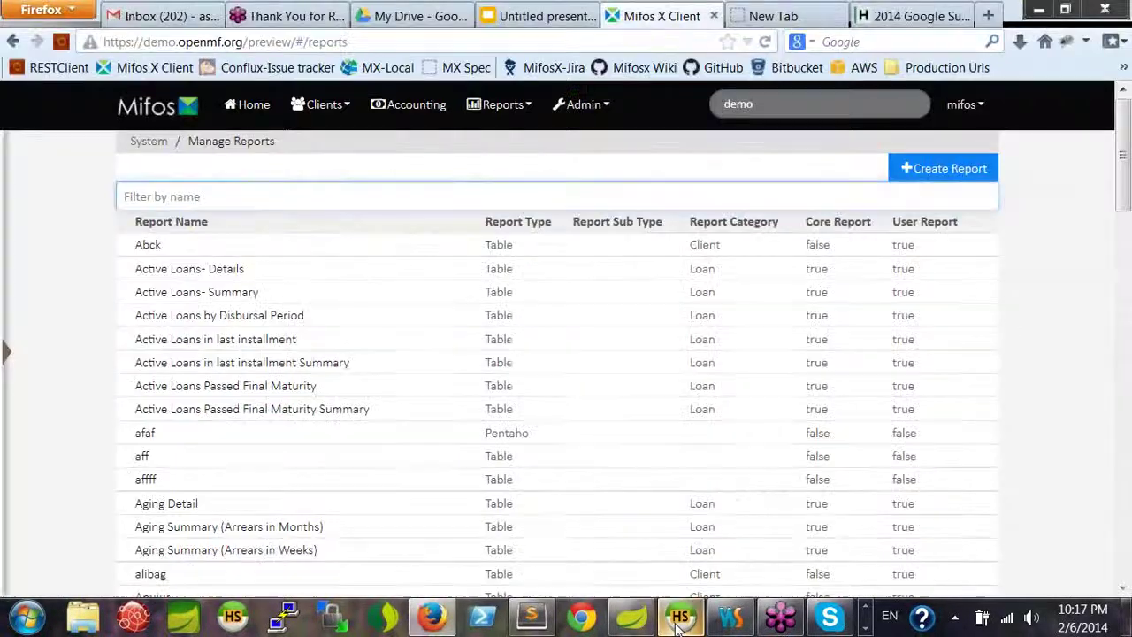
left_click(679, 626)
left_click(679, 627)
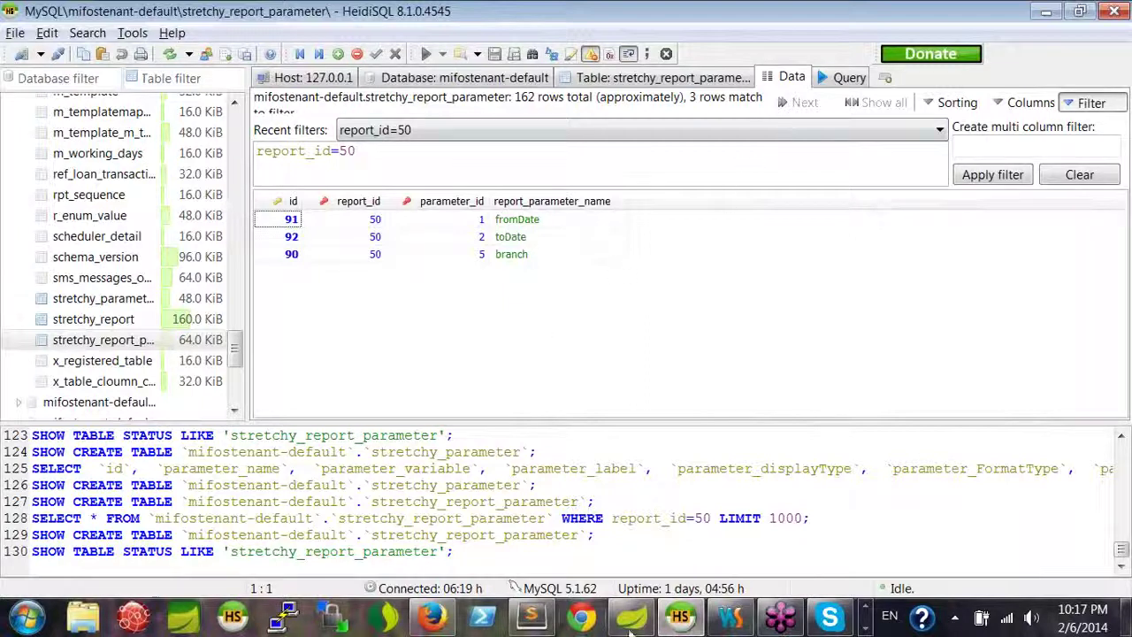
left_click(432, 617)
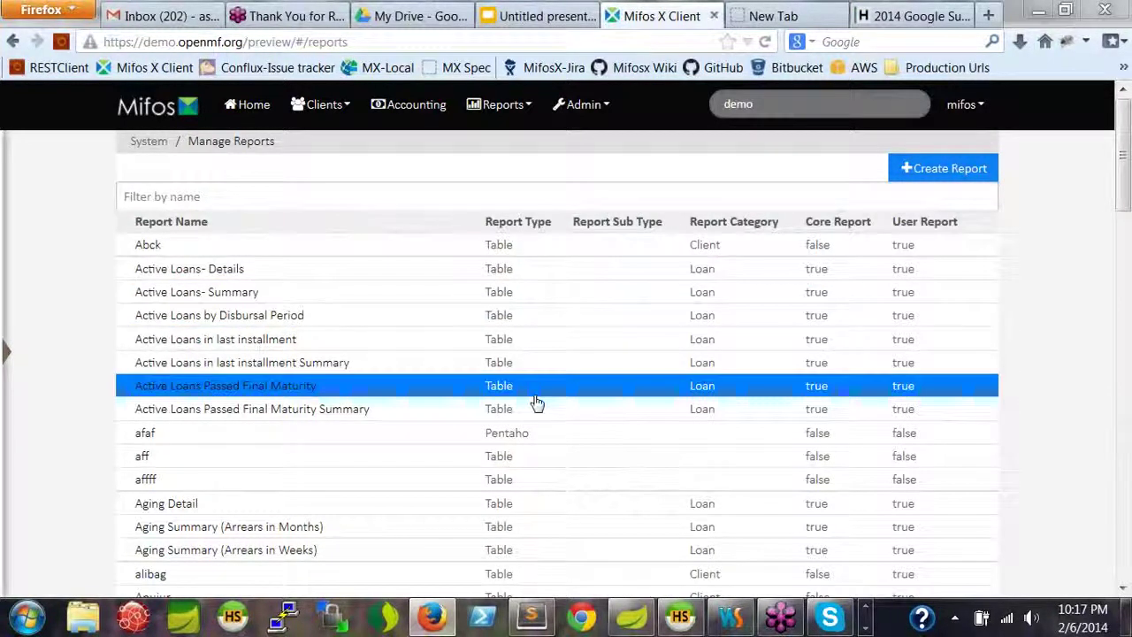
- Open the "afaf" report and examine its report type, core report and use report values
left_click(518, 439)
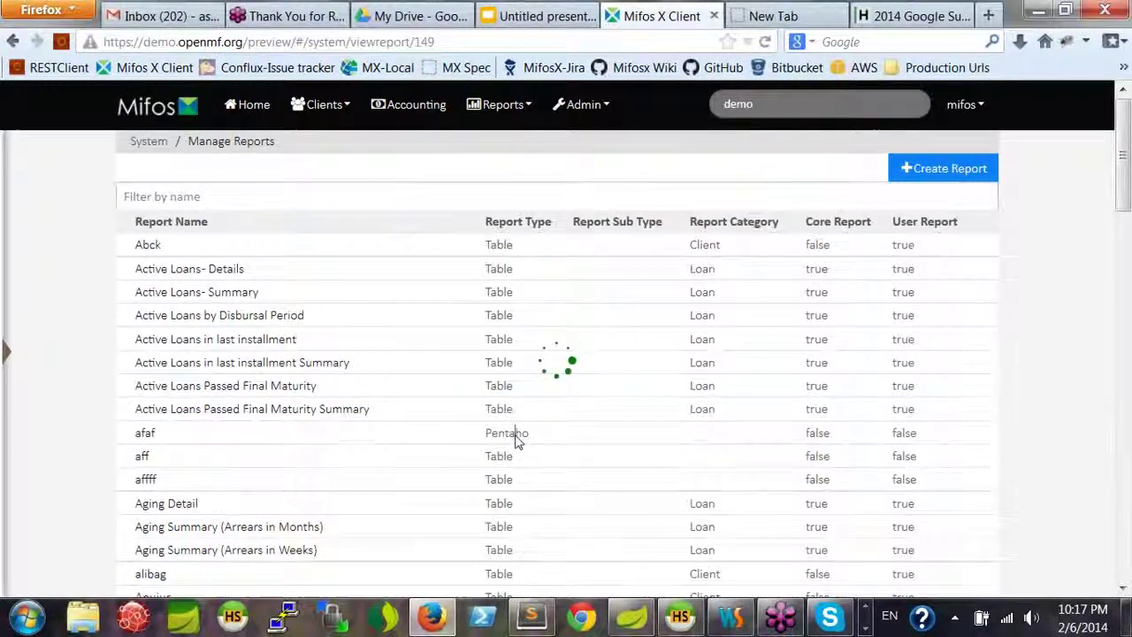
double_click(305, 292)
double_click(306, 312)
double_click(313, 230)
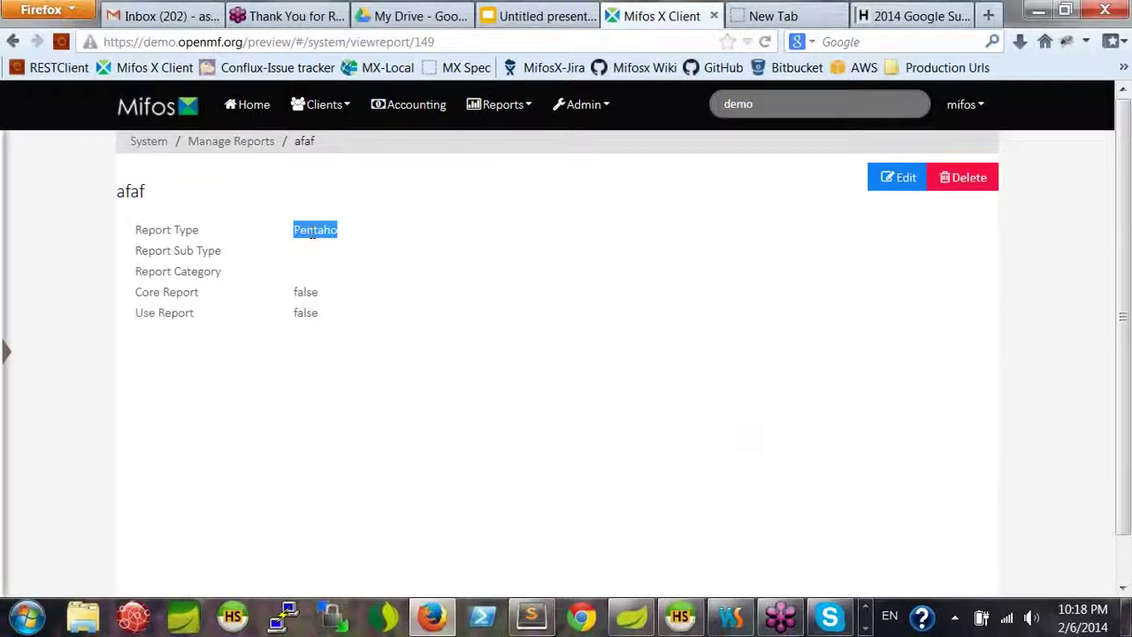
- Return to the Manage Reports list and look through the reports
left_click(230, 152)
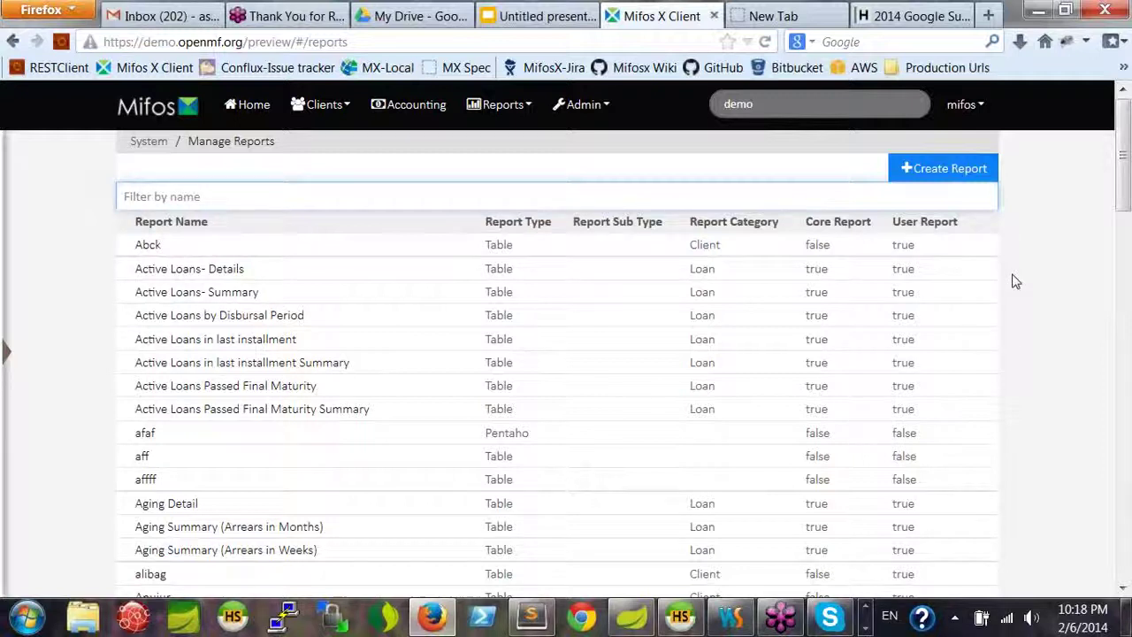
left_click(1129, 124)
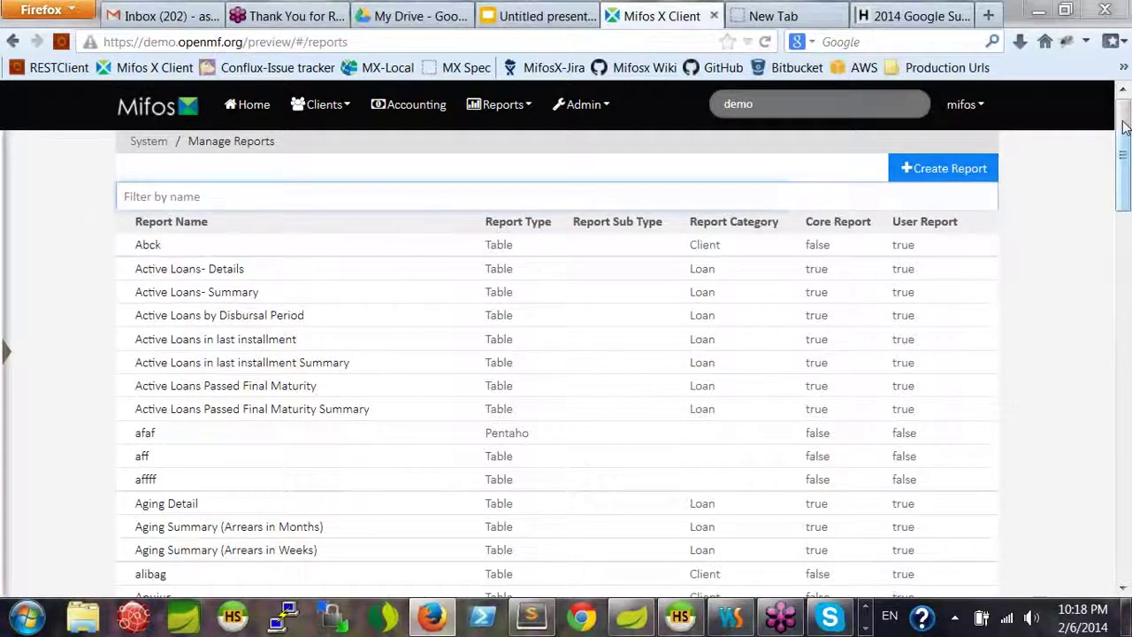